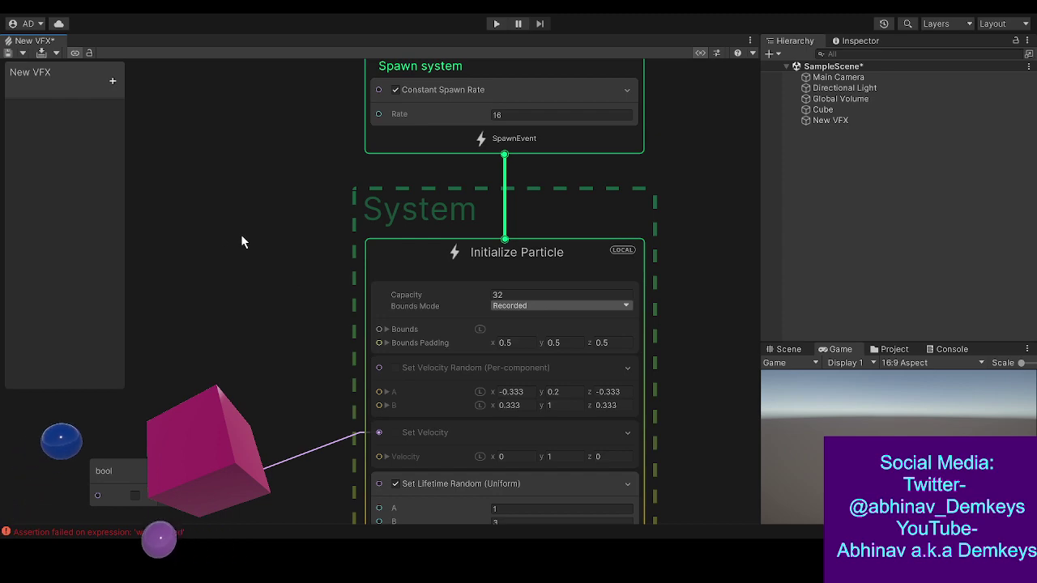
- Examine the particle system's contexts from Spawn through Output Particle Quad, and the bool node linked to the Set Velocity block
middle_click_drag(246, 237, 249, 208)
middle_click_drag(206, 293, 238, 194)
middle_click_drag(350, 421, 277, 339)
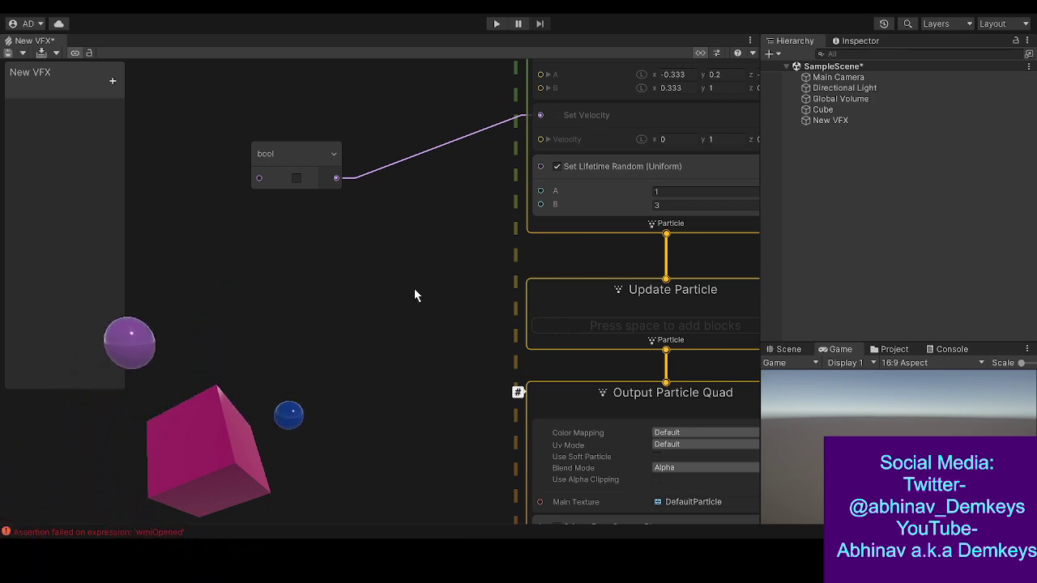
middle_click_drag(418, 291, 338, 452)
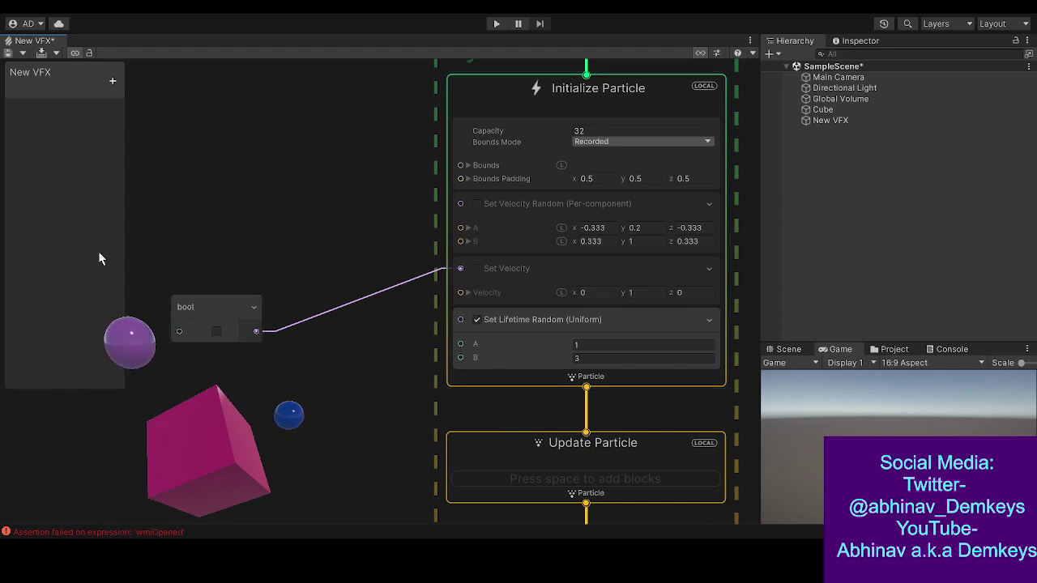
middle_click_drag(325, 376, 293, 385)
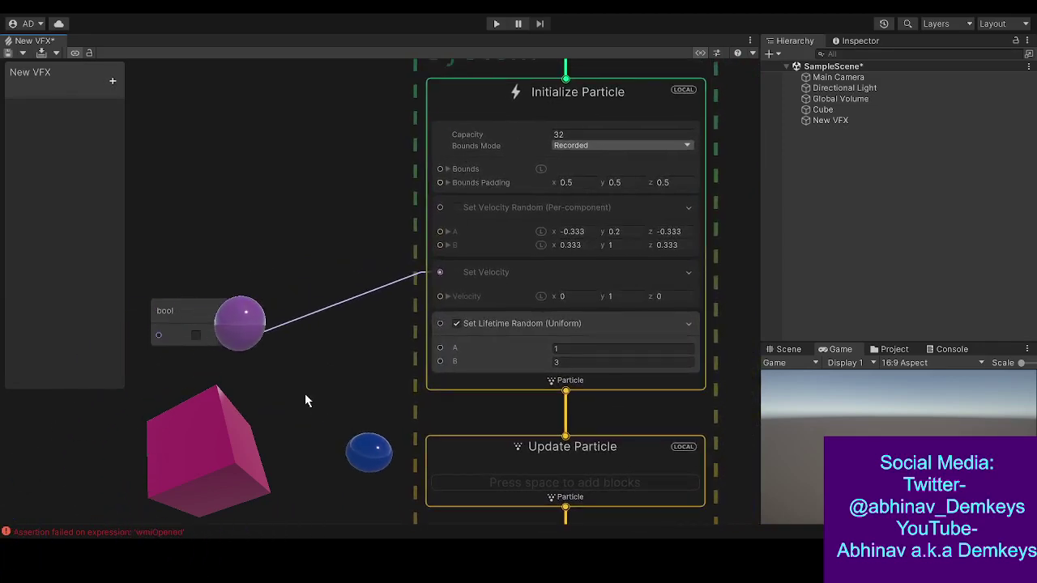
middle_click_drag(248, 177, 324, 248)
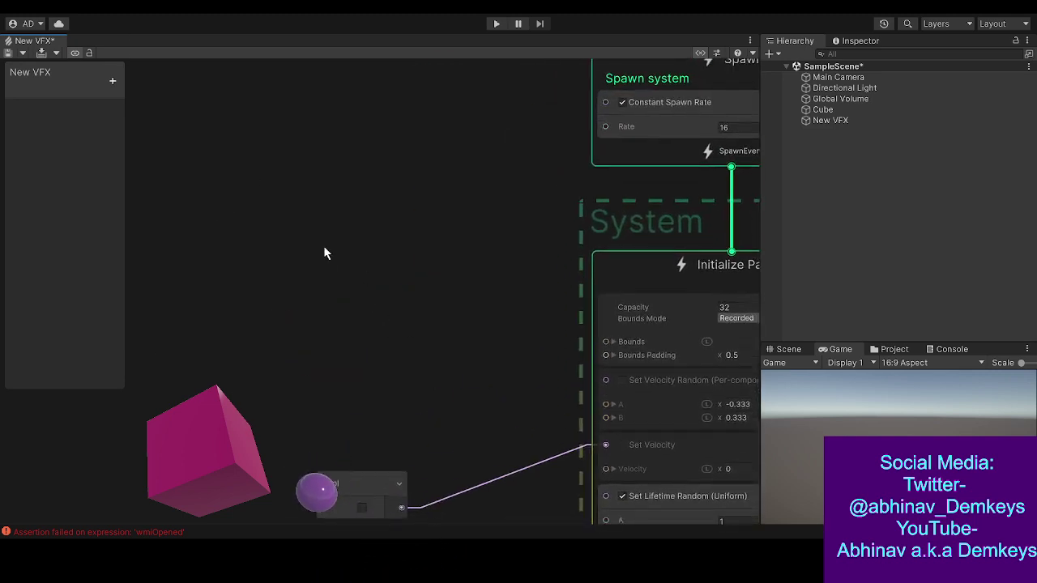
middle_click_drag(426, 285, 357, 328)
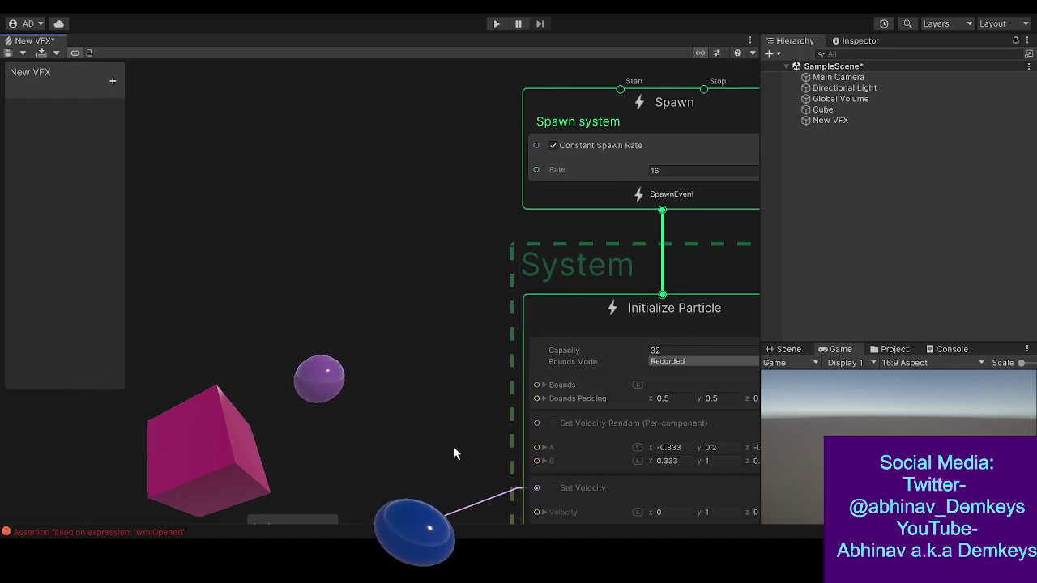
middle_click_drag(436, 438, 358, 398)
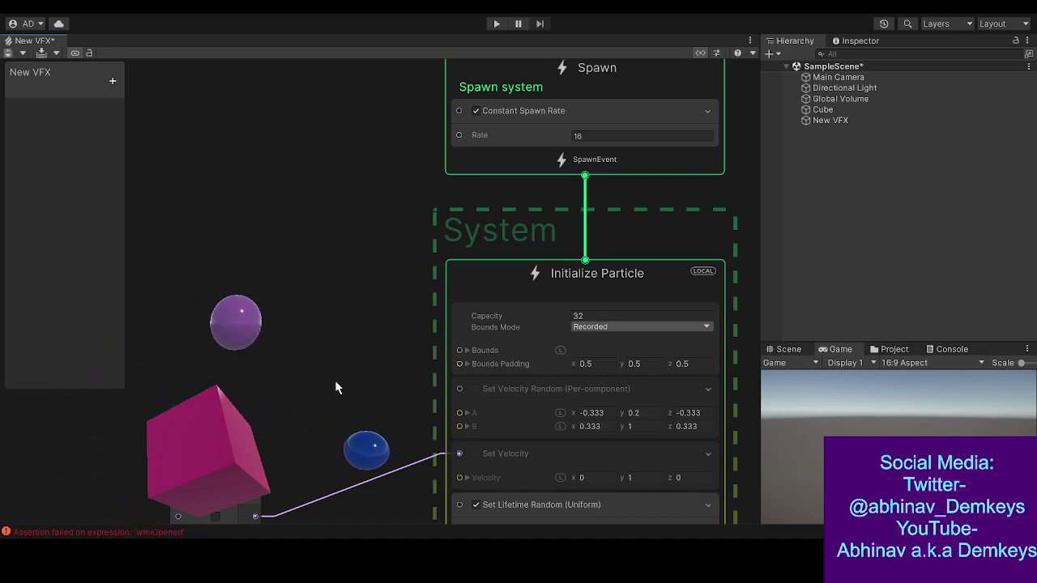
middle_click_drag(316, 354, 344, 344)
middle_click_drag(288, 278, 208, 256)
middle_click_drag(261, 176, 358, 267)
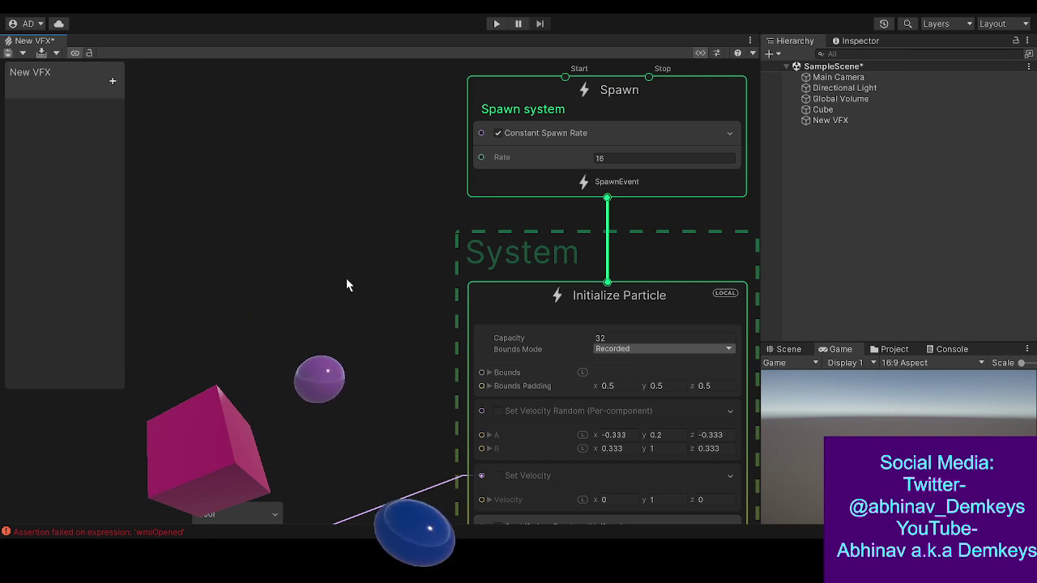
scroll(346, 285, "down", 5)
middle_click_drag(296, 199, 351, 232)
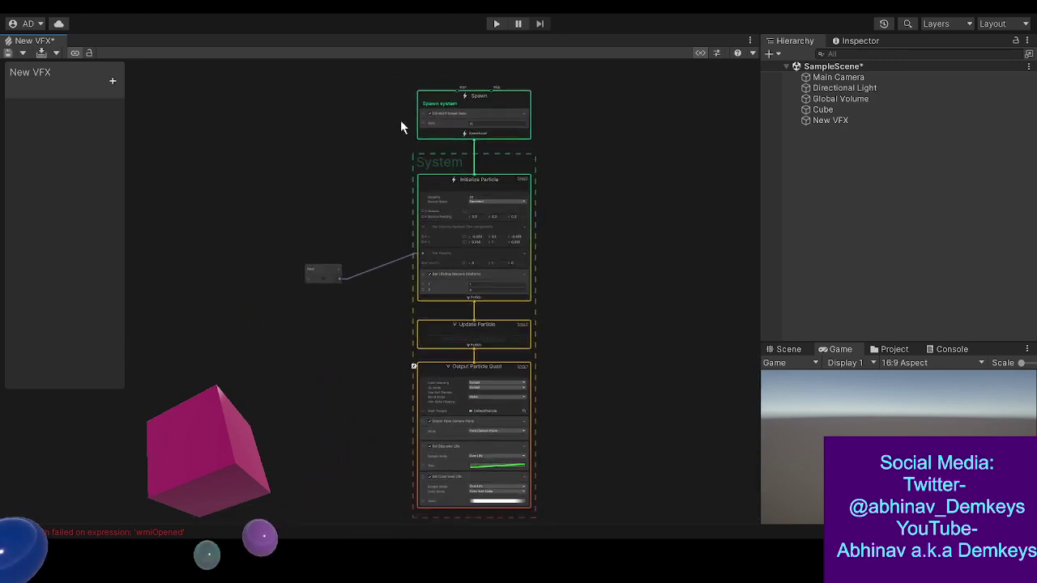
- Delete the original particle system together with its bool node, keeping only the empty particle system in the graph
middle_click_drag(63, 189, 301, 186)
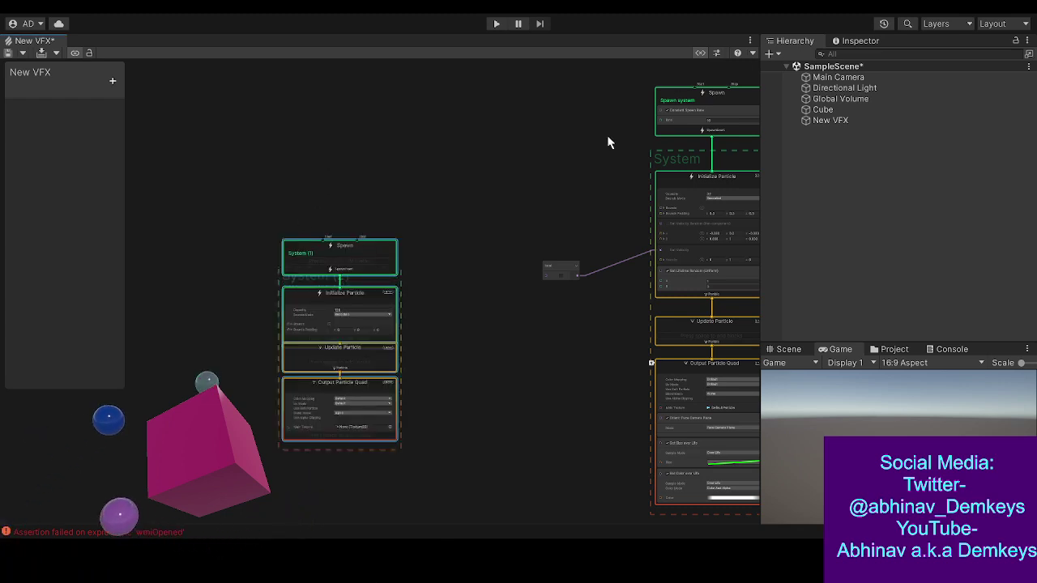
middle_click_drag(574, 133, 428, 185)
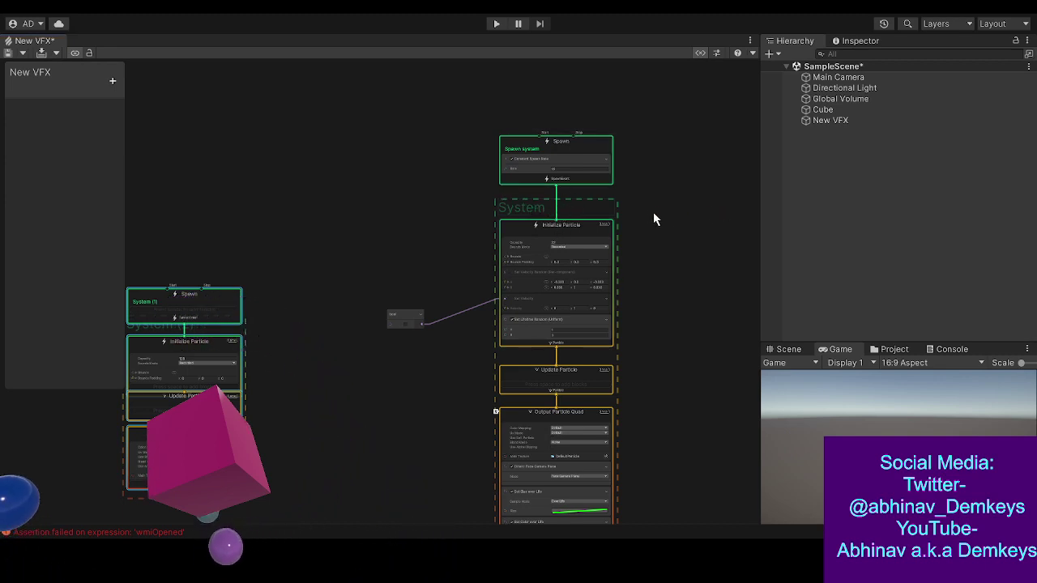
left_click_drag(361, 124, 637, 499)
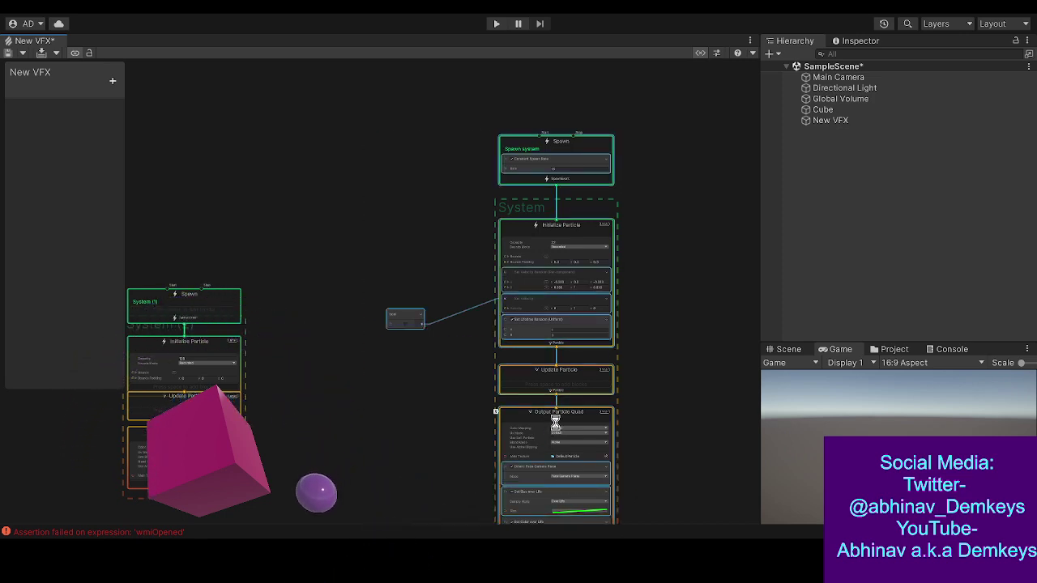
key("Delete")
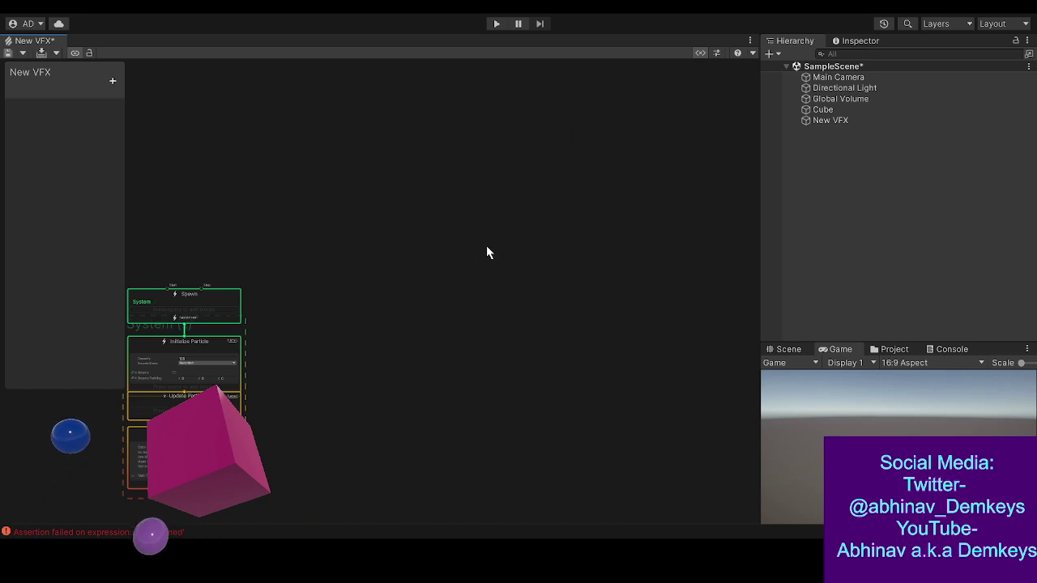
middle_click_drag(307, 280, 546, 261)
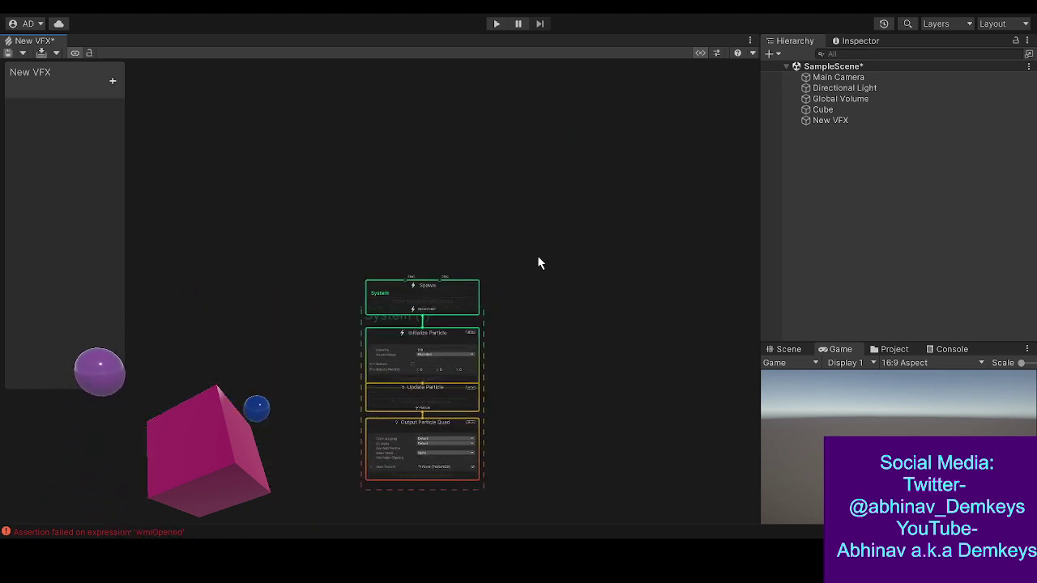
key("f")
middle_click_drag(234, 197, 282, 212)
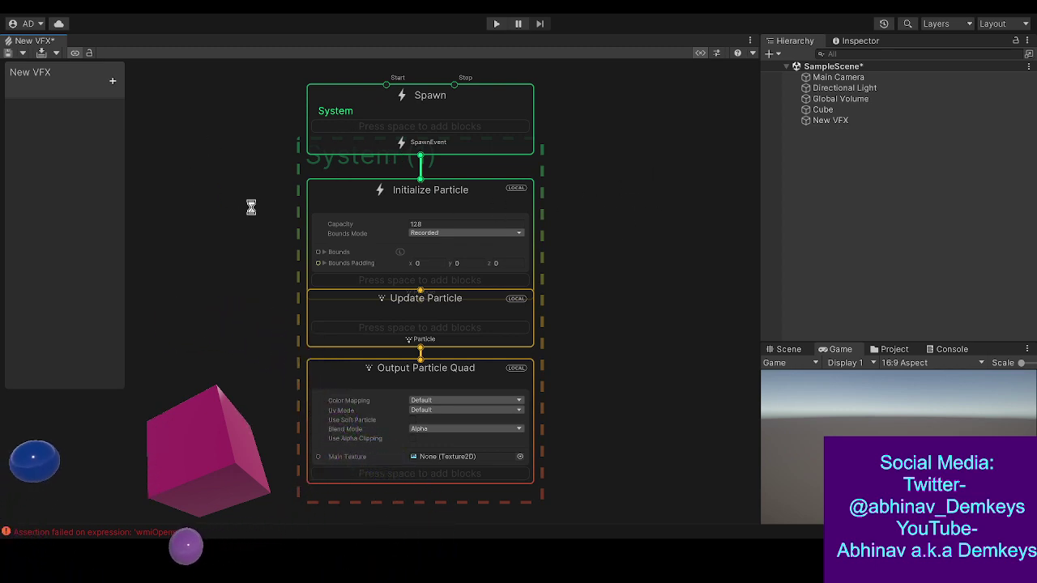
double_click(378, 109)
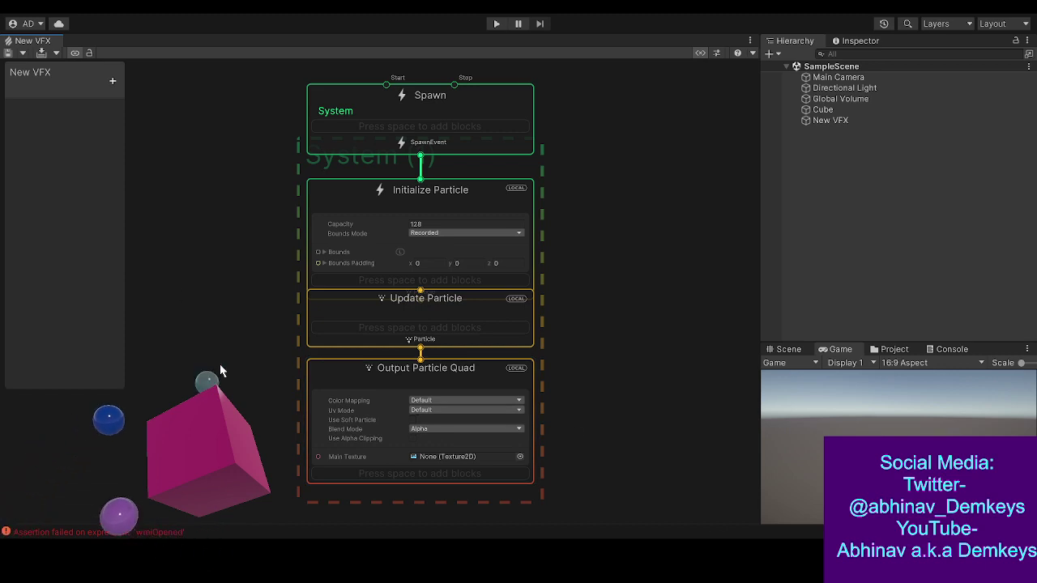
- Move the Spawn and Initialize Particle contexts up together to leave a gap above Update Particle
middle_click_drag(177, 325, 197, 338)
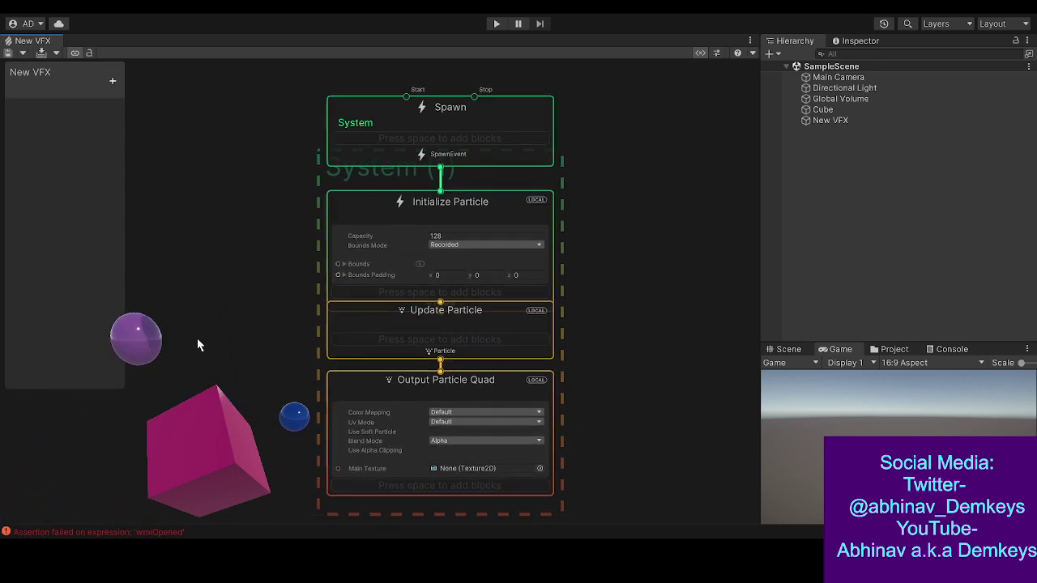
left_click_drag(225, 250, 343, 134)
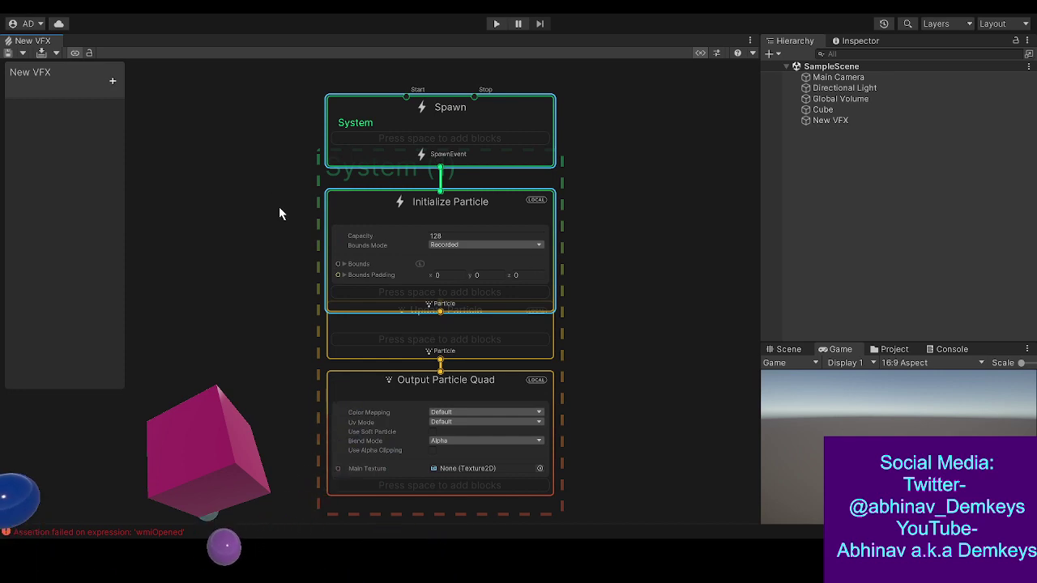
middle_click_drag(280, 214, 270, 297)
left_click_drag(335, 281, 337, 242)
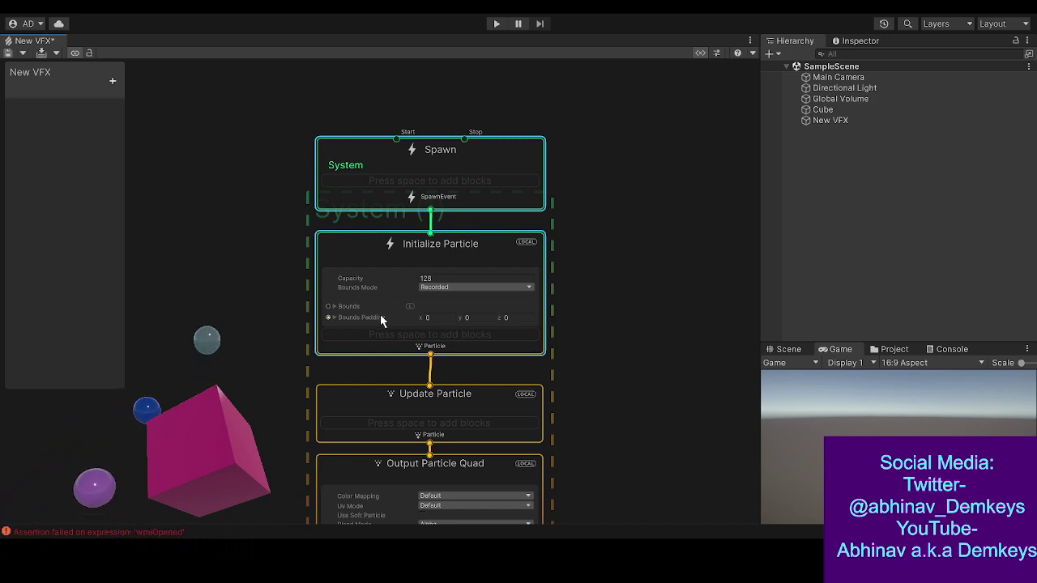
left_click(301, 213)
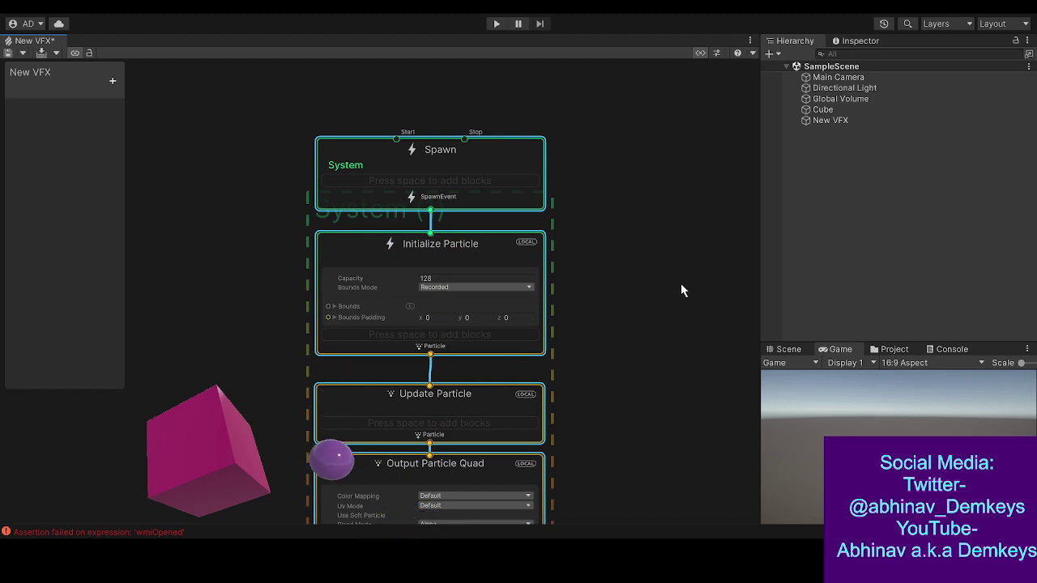
left_click_drag(308, 373, 322, 318)
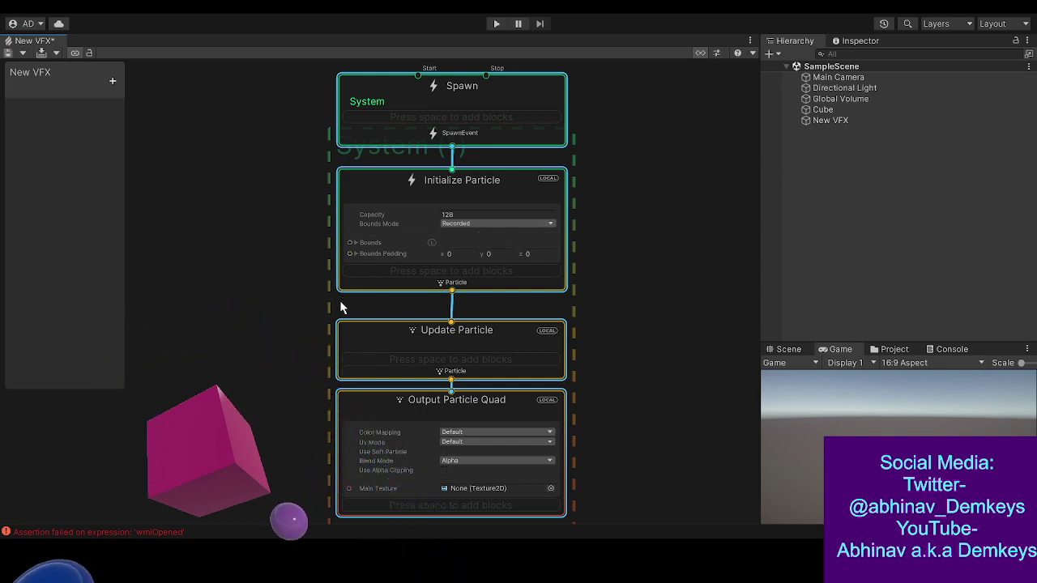
left_click(243, 345)
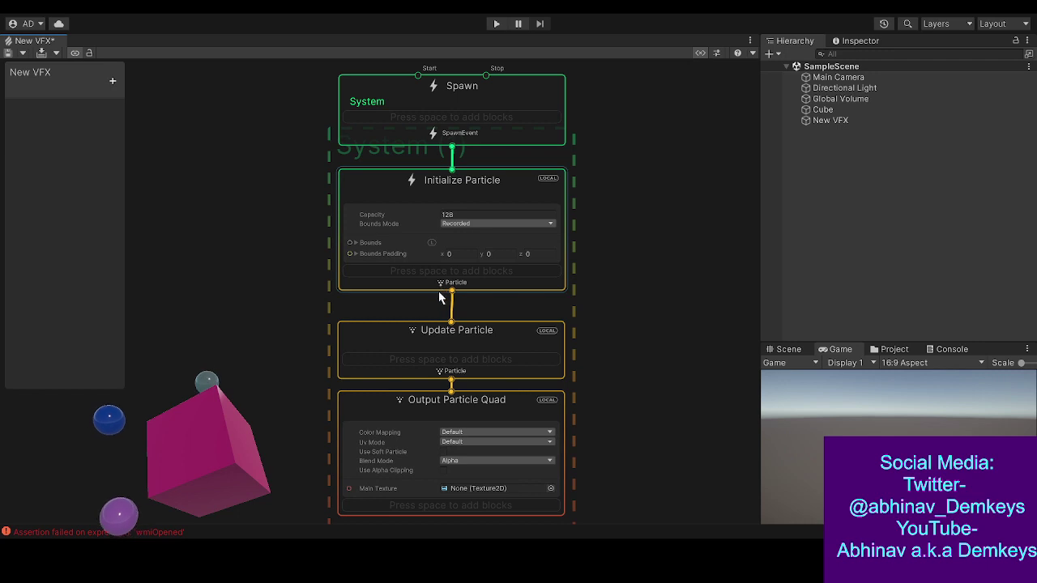
- Move the Update Particle context aside and delete its links to Initialize Particle and Output Particle Quad
left_click(390, 338)
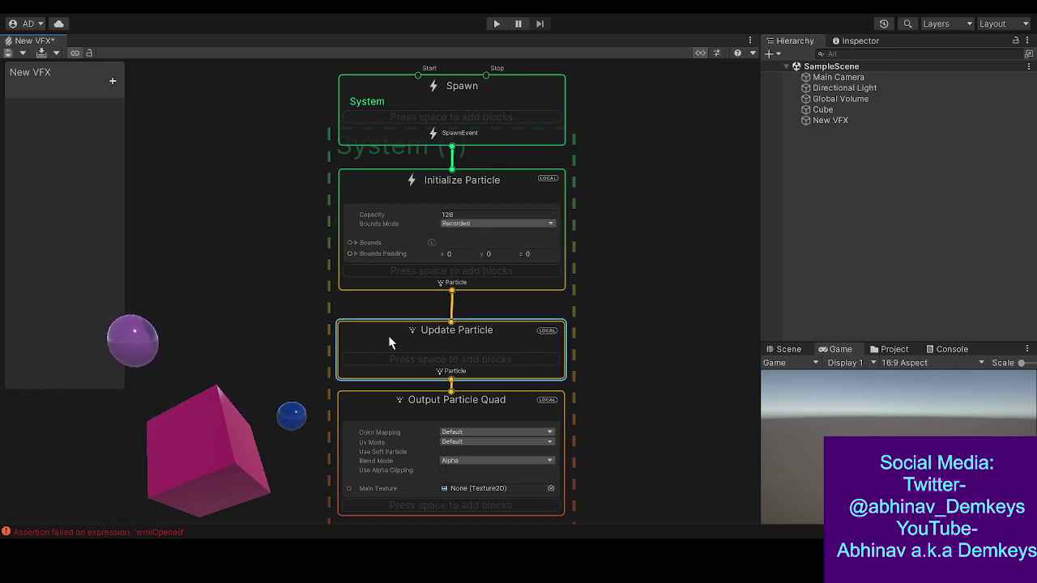
left_click_drag(371, 334, 136, 336)
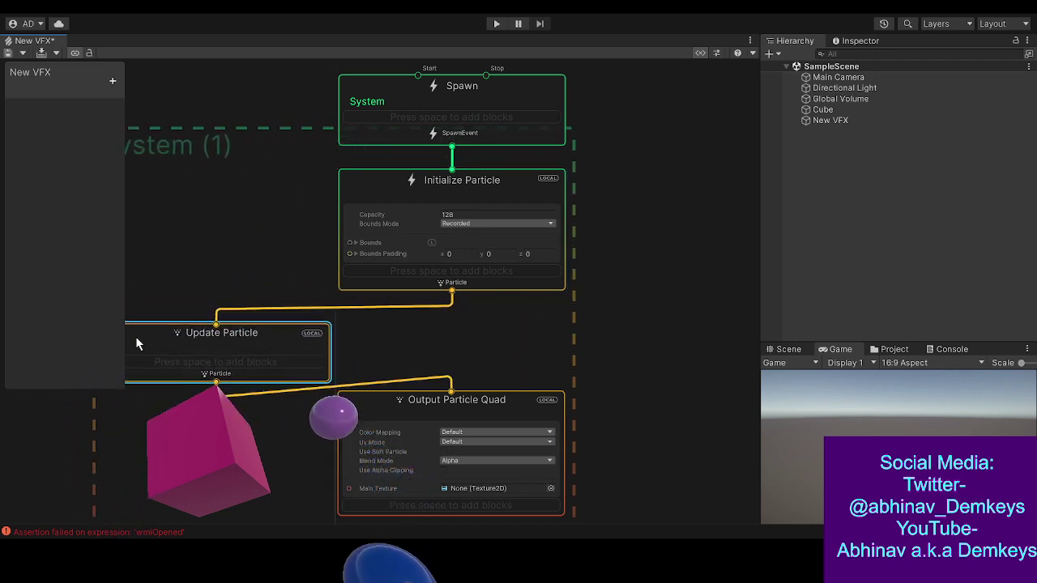
left_click_drag(316, 307, 261, 410)
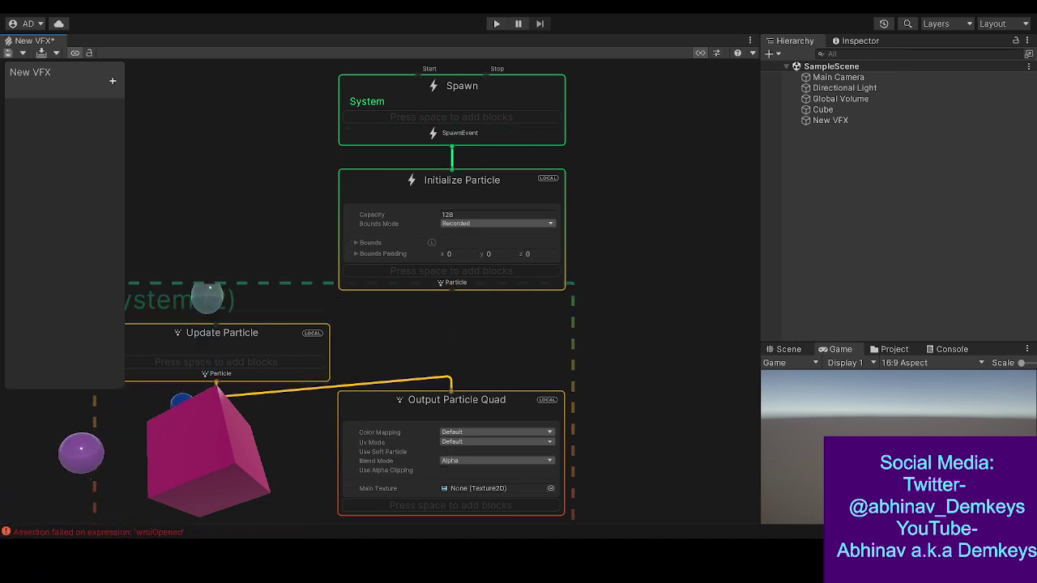
left_click(446, 380)
key("Delete")
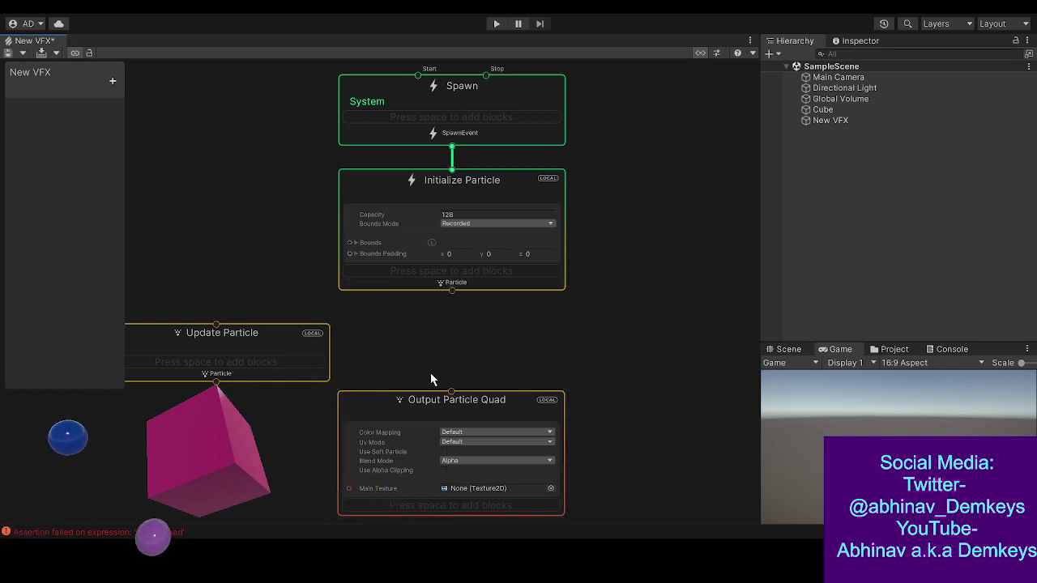
- Connect Initialize Particle directly to Output Particle Quad, bypassing Update Particle, and delete that direct link
left_click_drag(451, 290, 452, 393)
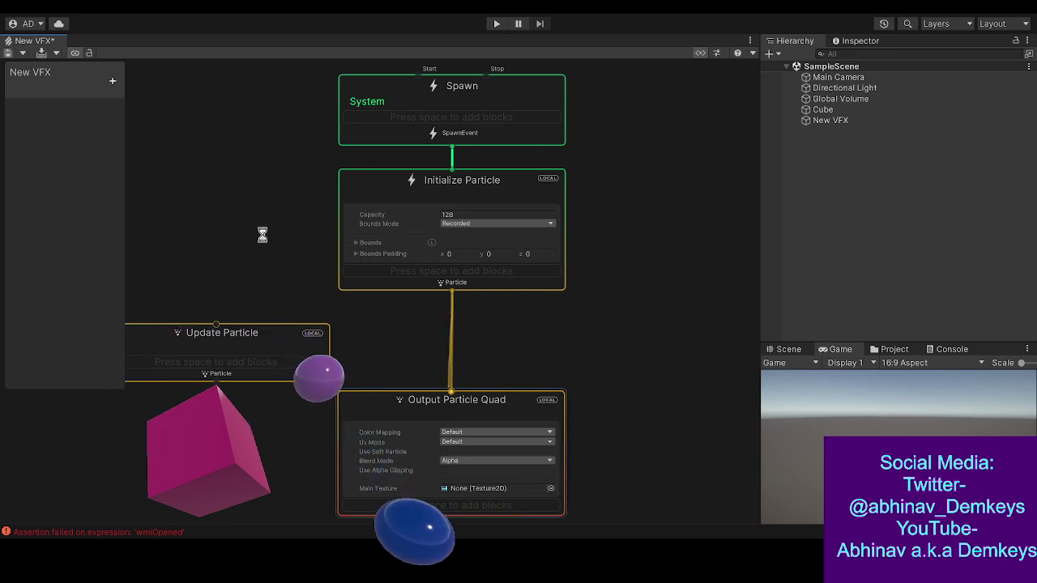
mouse_move(260, 269)
middle_mouse_down()
mouse_move(197, 252)
mouse_move(266, 263)
middle_mouse_up()
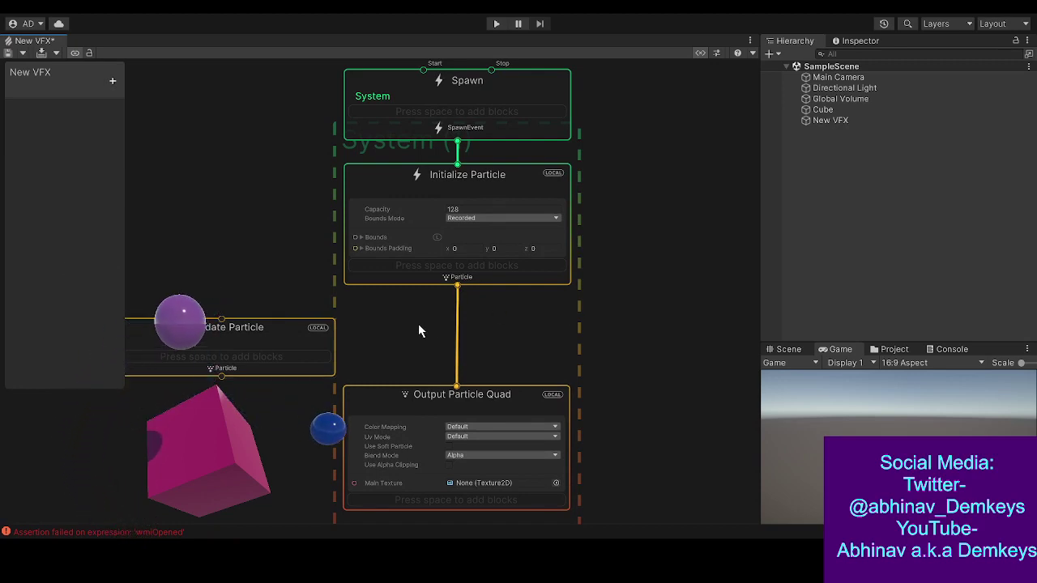
left_click(459, 292)
key("Delete")
- Undo the link changes and the move of Update Particle, restoring it between Initialize Particle and Output Particle Quad
key("ctrl+z")
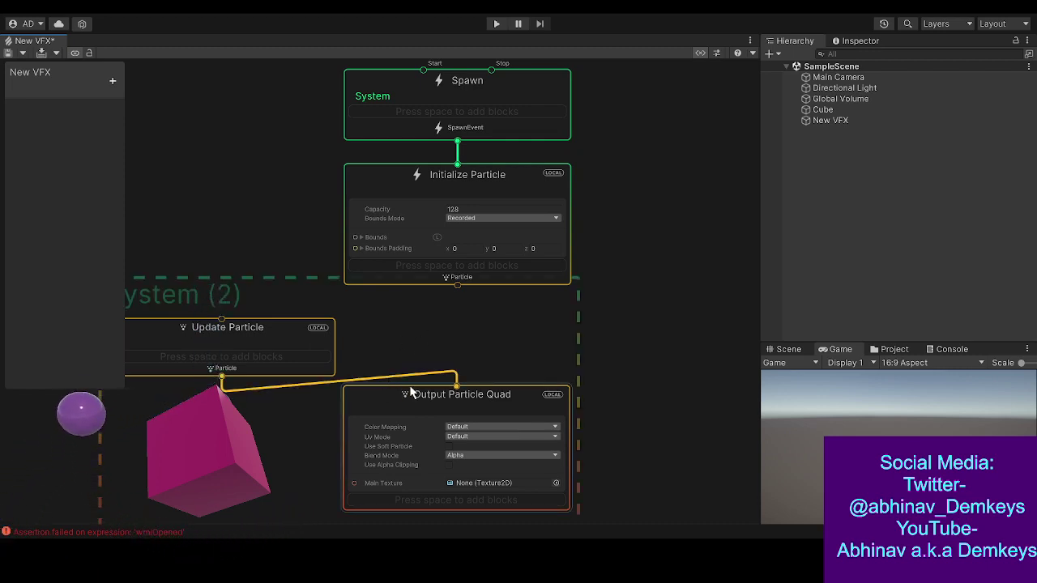
key("ctrl+z")
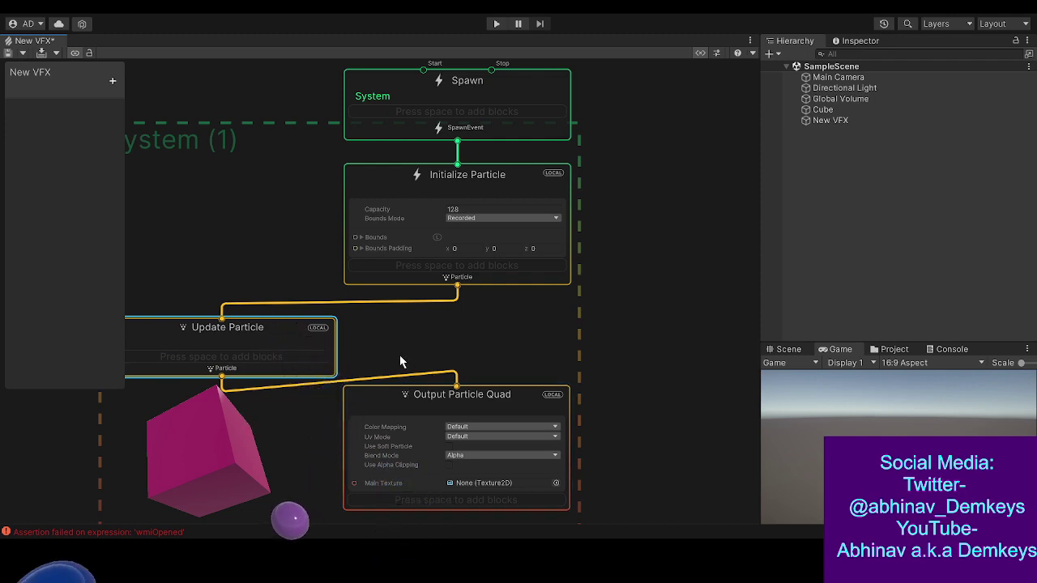
key("ctrl+z")
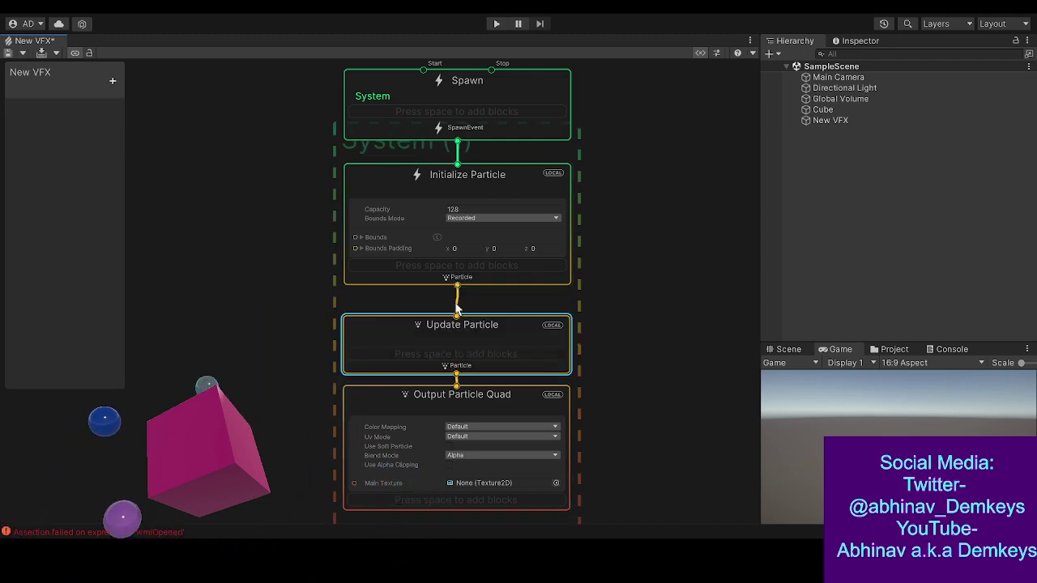
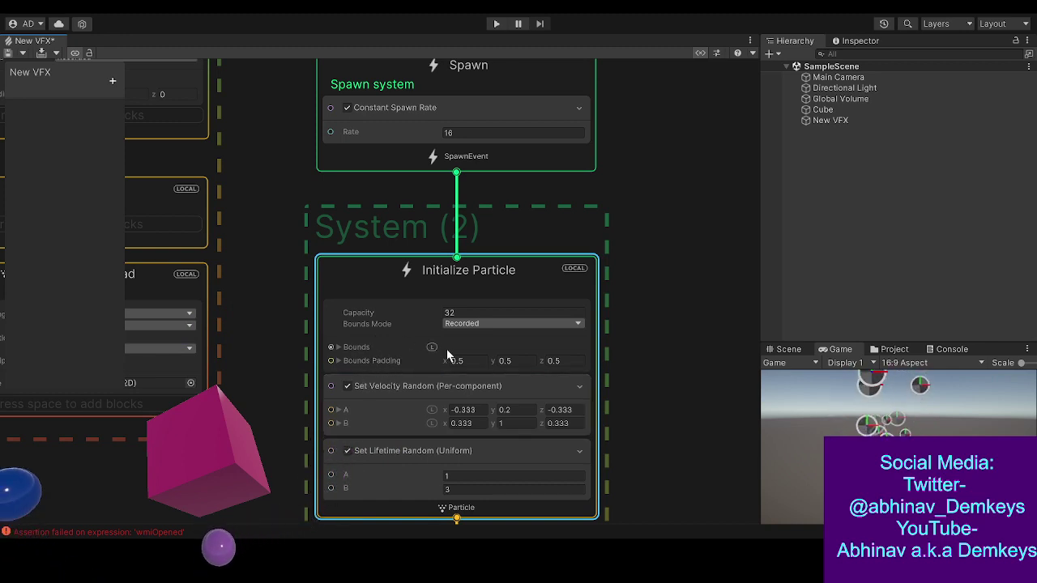
- Inspect the Set Velocity Random and Set Lifetime Random blocks in the Initialize Particle context of the newly added system
left_click_drag(287, 423, 405, 479)
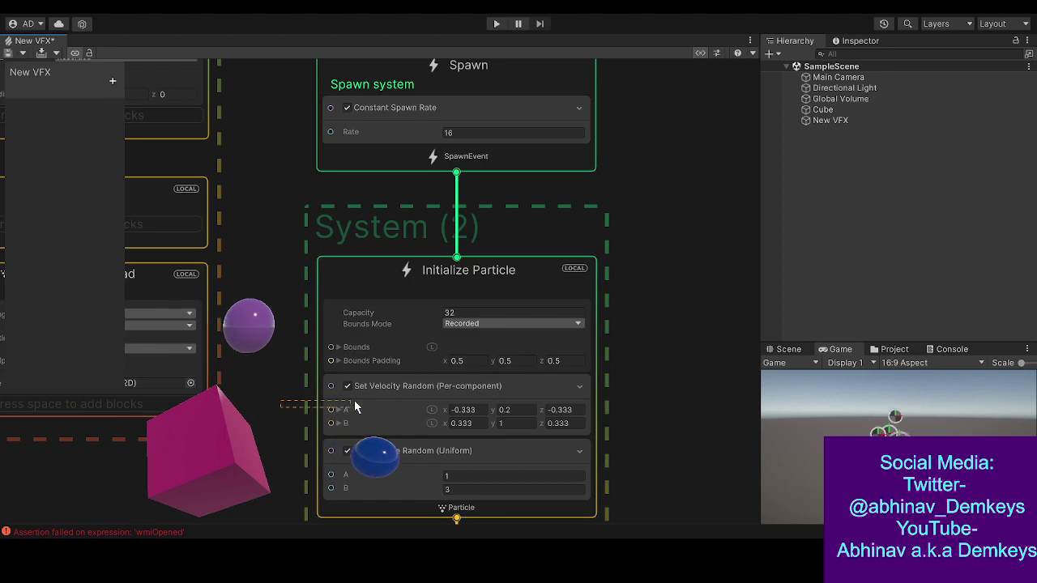
left_click(407, 397)
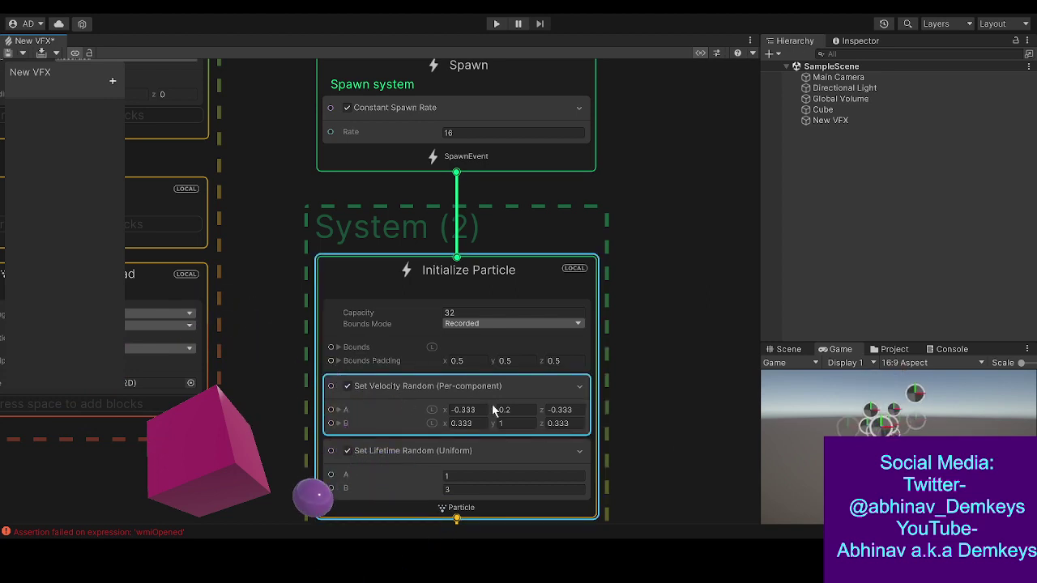
left_click(614, 426)
middle_click_drag(613, 426, 623, 324)
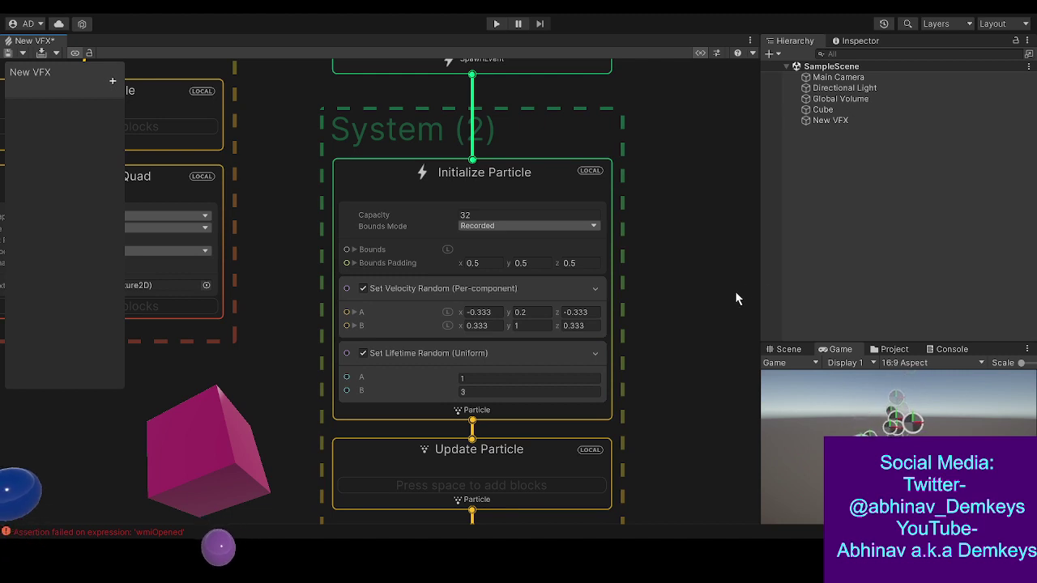
left_click(428, 356)
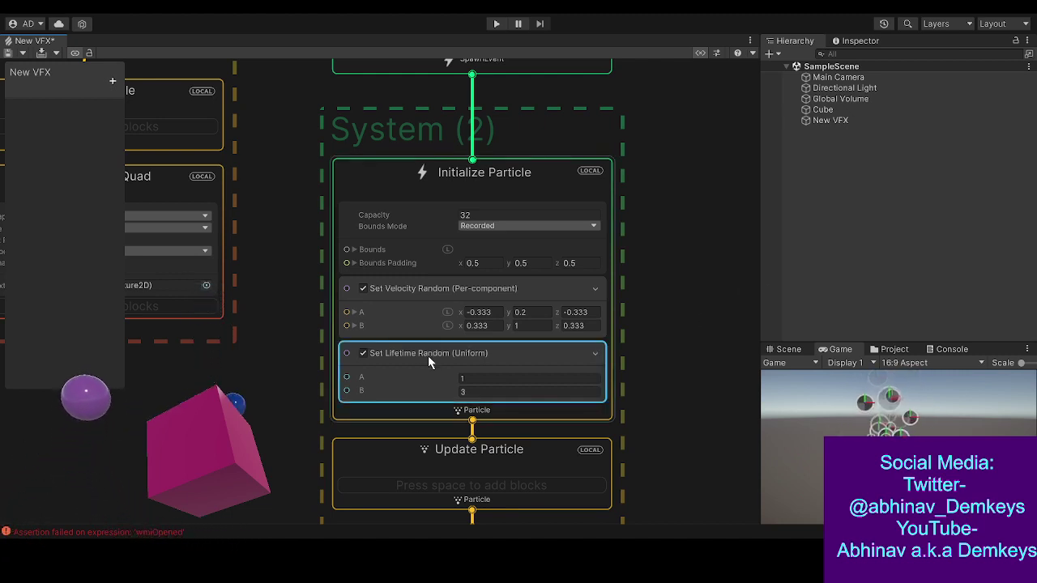
- Disable the Set Lifetime Random block in Initialize Particle to compare the particle behaviour in the Game view, and enable it again
left_click(362, 353)
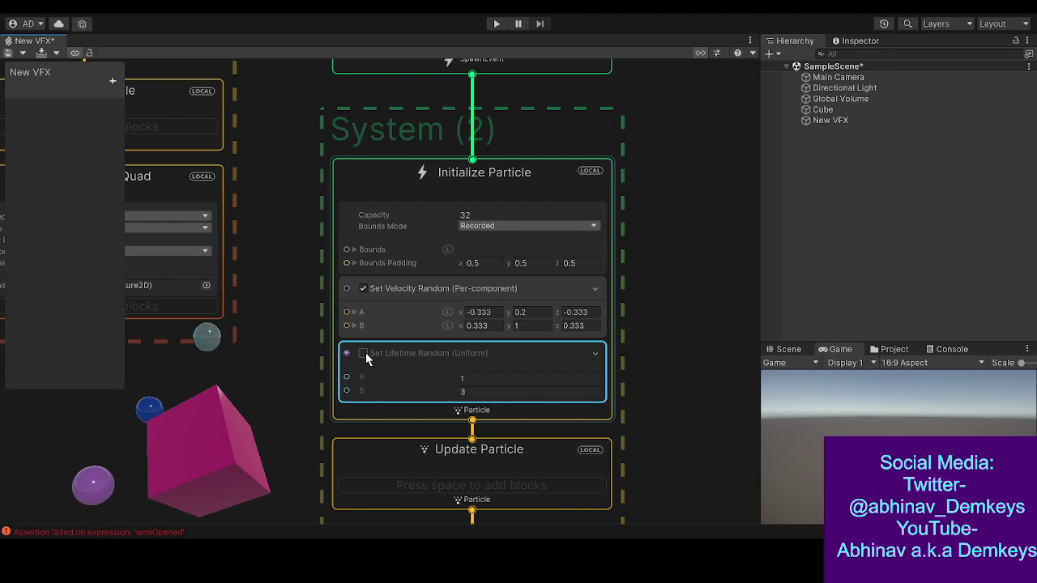
middle_click_drag(286, 234, 256, 331)
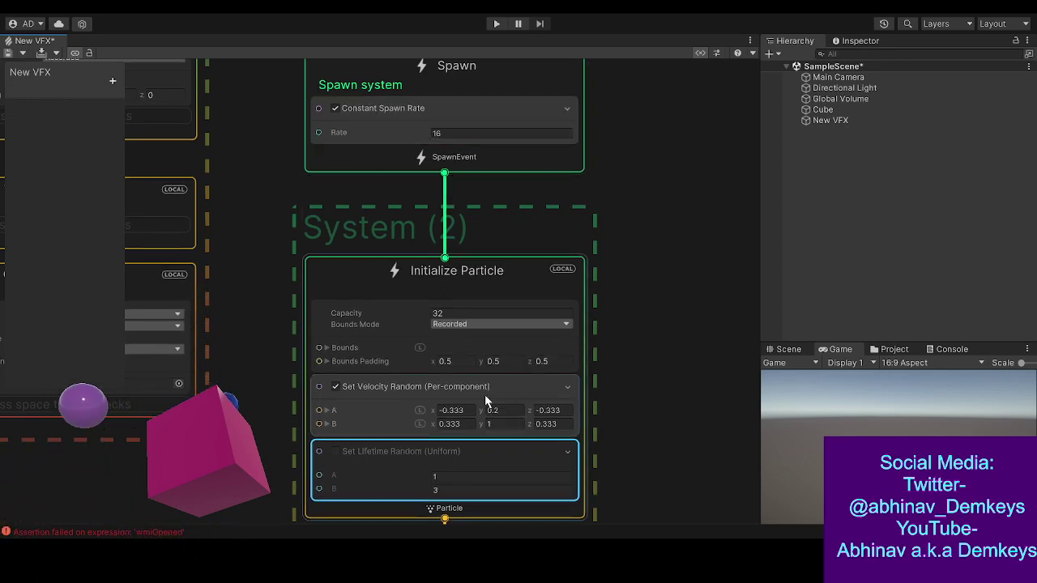
left_click(481, 315)
mouse_move(630, 250)
middle_mouse_down()
mouse_move(620, 300)
mouse_move(631, 319)
mouse_move(638, 253)
middle_mouse_up()
middle_click_drag(523, 382, 520, 318)
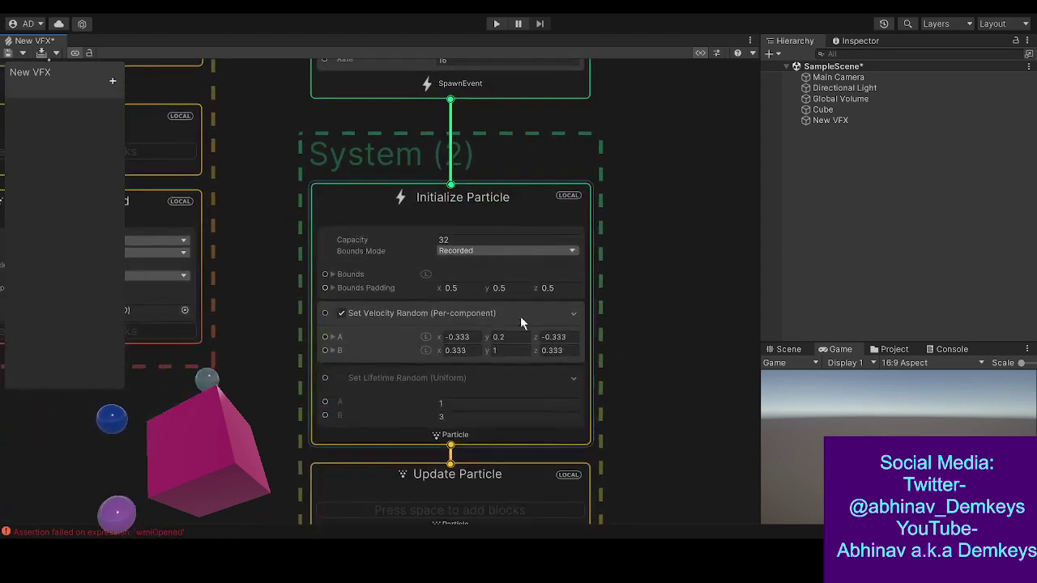
left_click(343, 380)
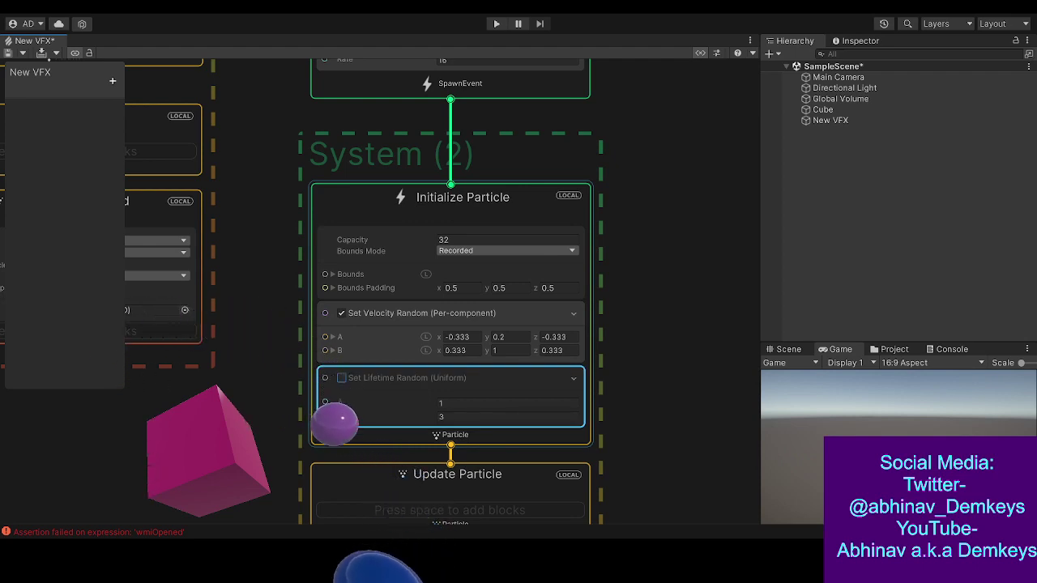
left_click(341, 377)
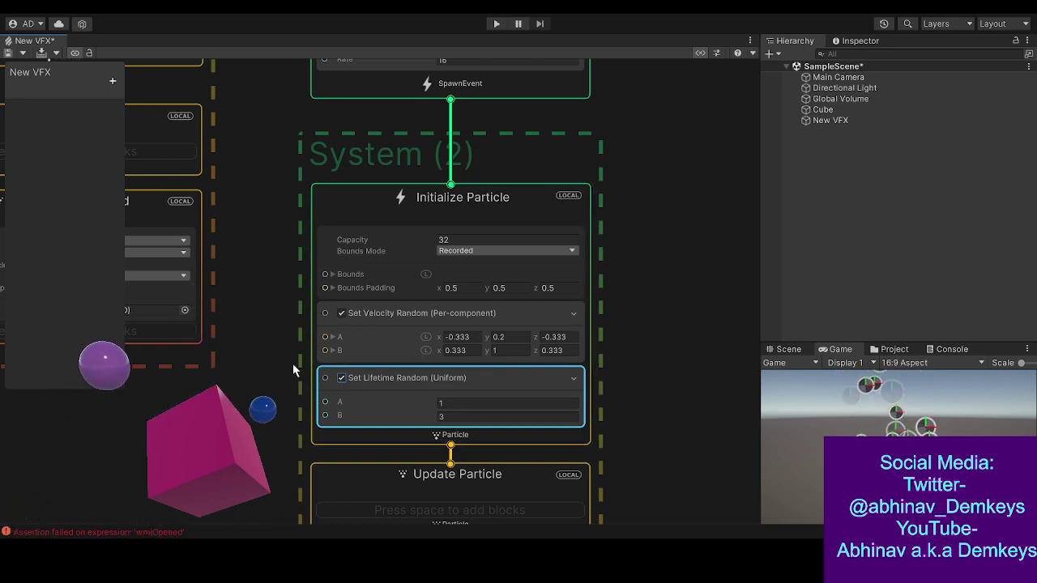
- Examine the Initialize Particle context of System (2) and its Set Lifetime Random block alongside the particles in the Game view
left_click(355, 210)
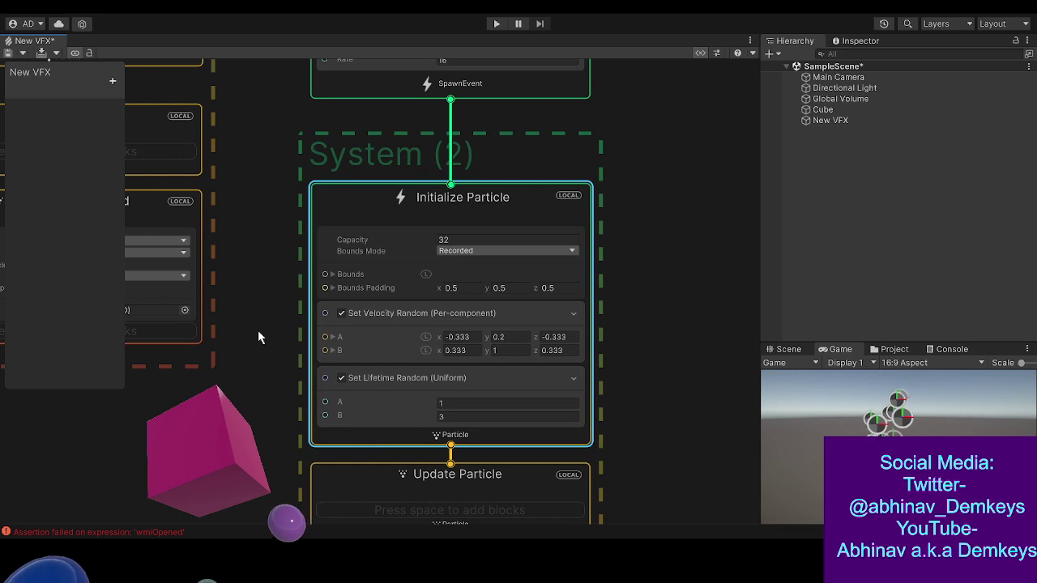
left_click(372, 379)
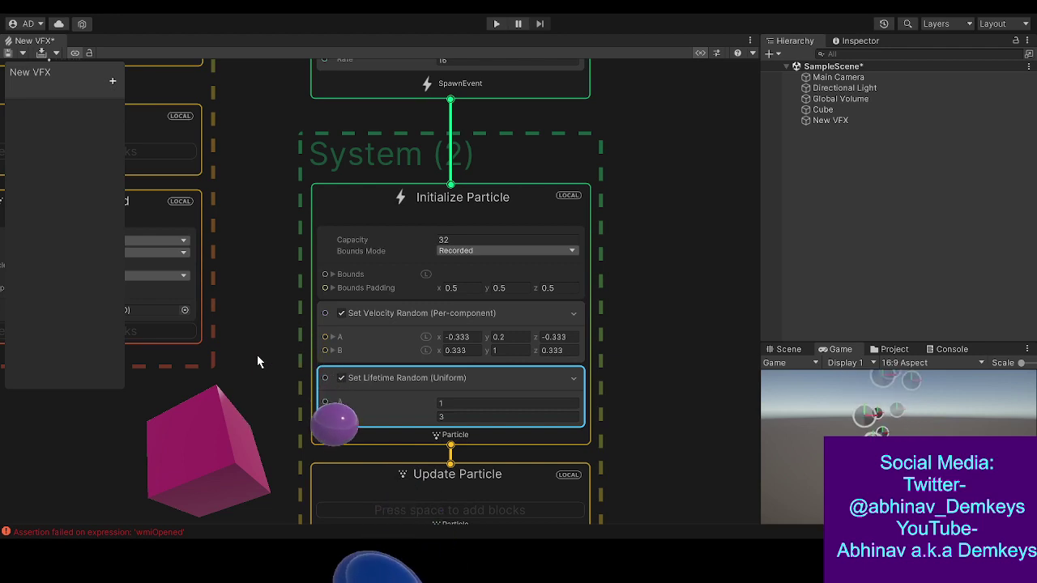
left_click(236, 355)
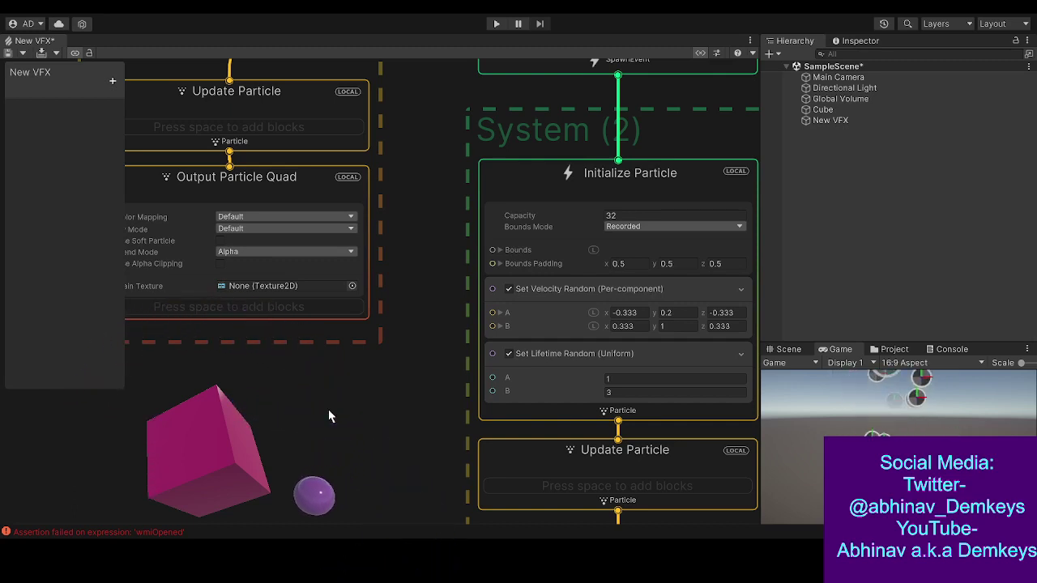
left_click(542, 361)
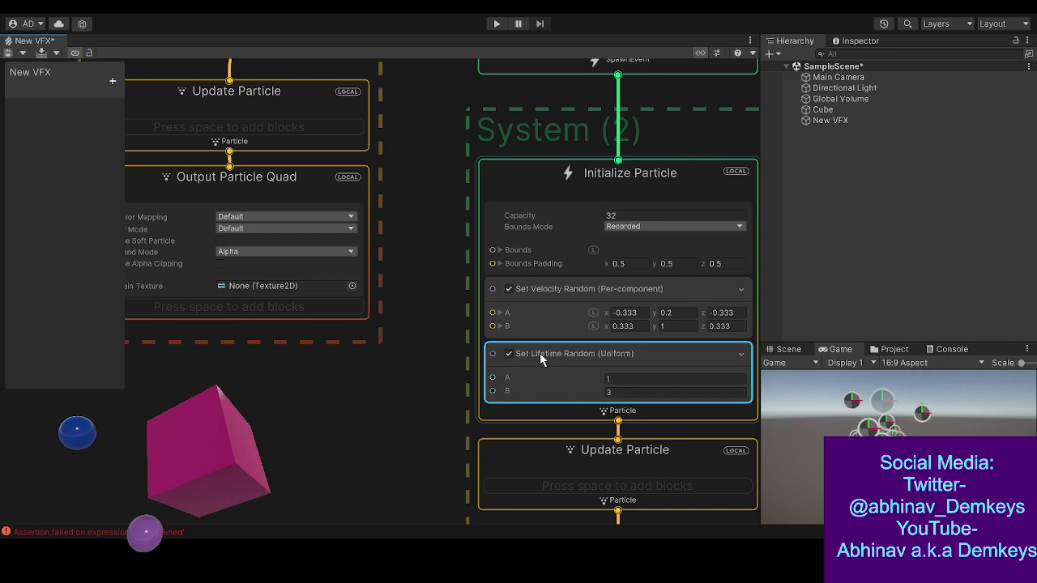
middle_click_drag(449, 394, 297, 397)
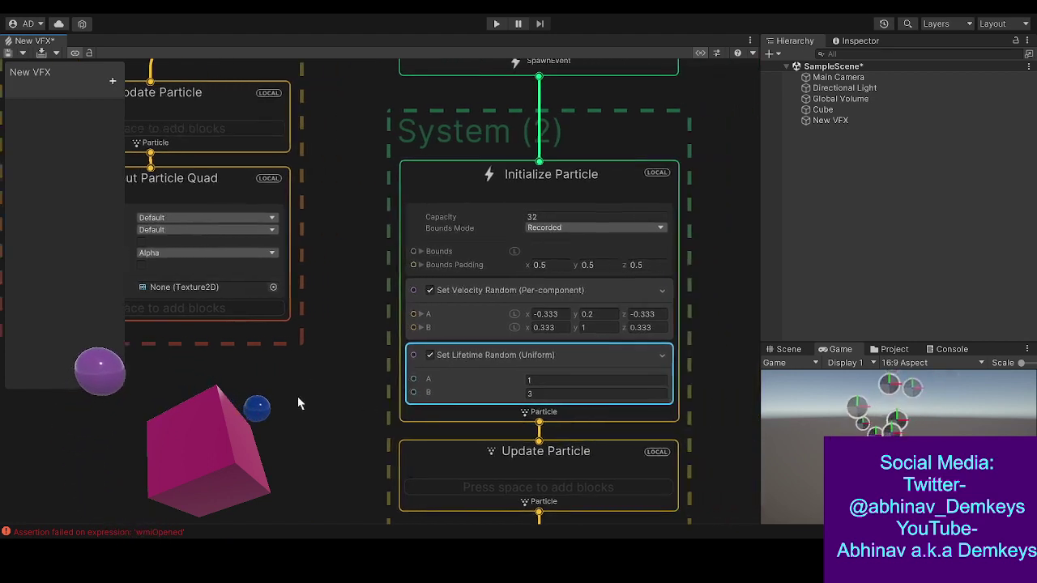
left_click(417, 183)
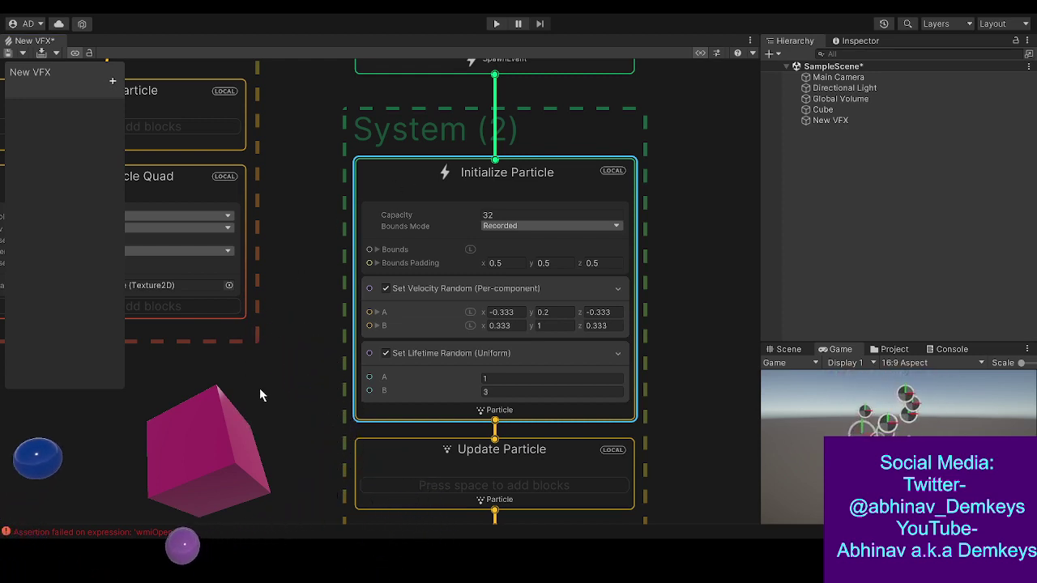
left_click(280, 440)
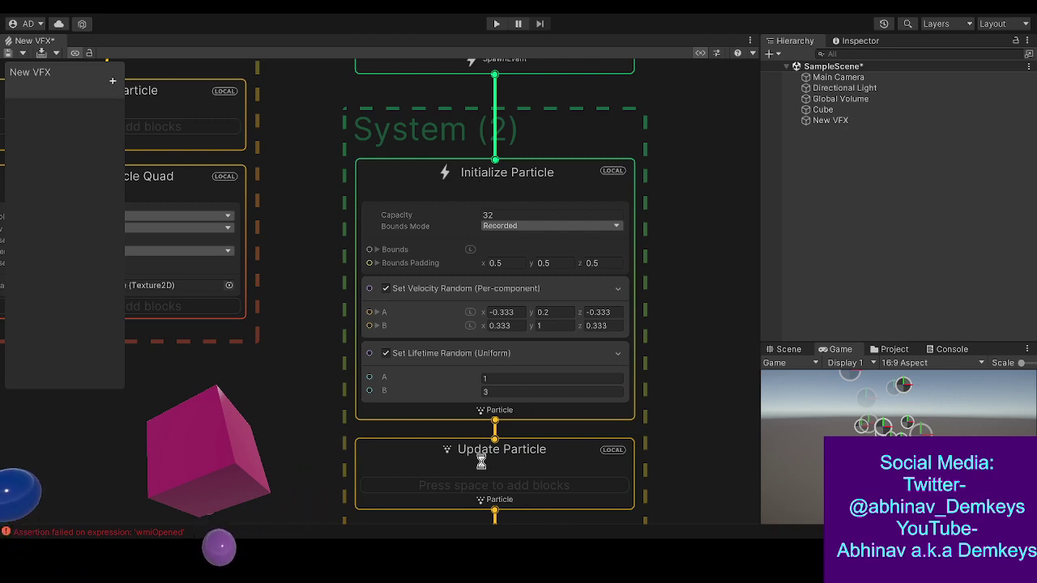
- Disable Set Lifetime Random, replace it with a Set Lifetime block of lifetime 2 in Initialize Particle, and enlarge the Game view
left_click(393, 357)
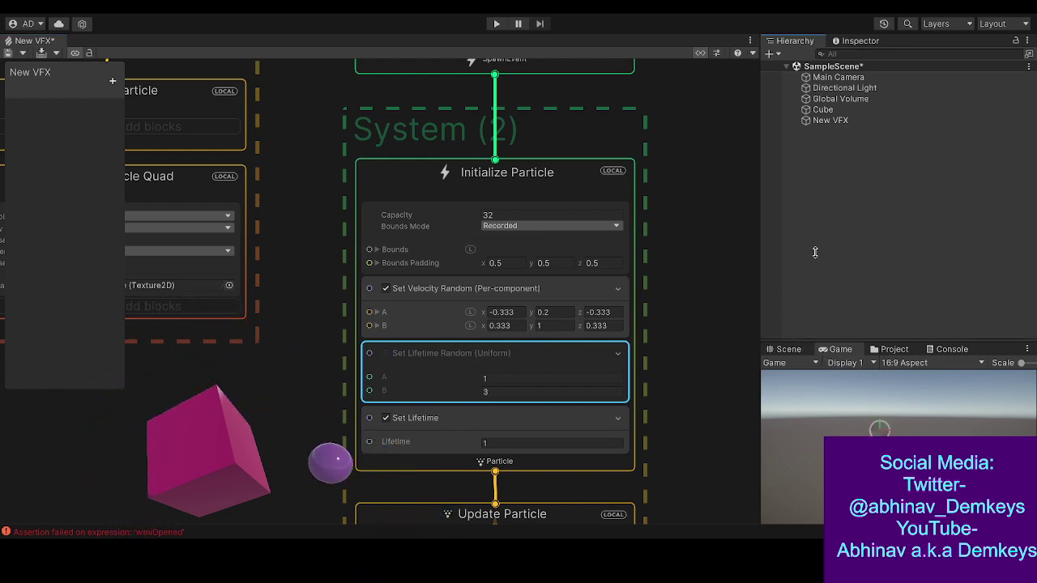
left_click_drag(816, 249, 814, 207)
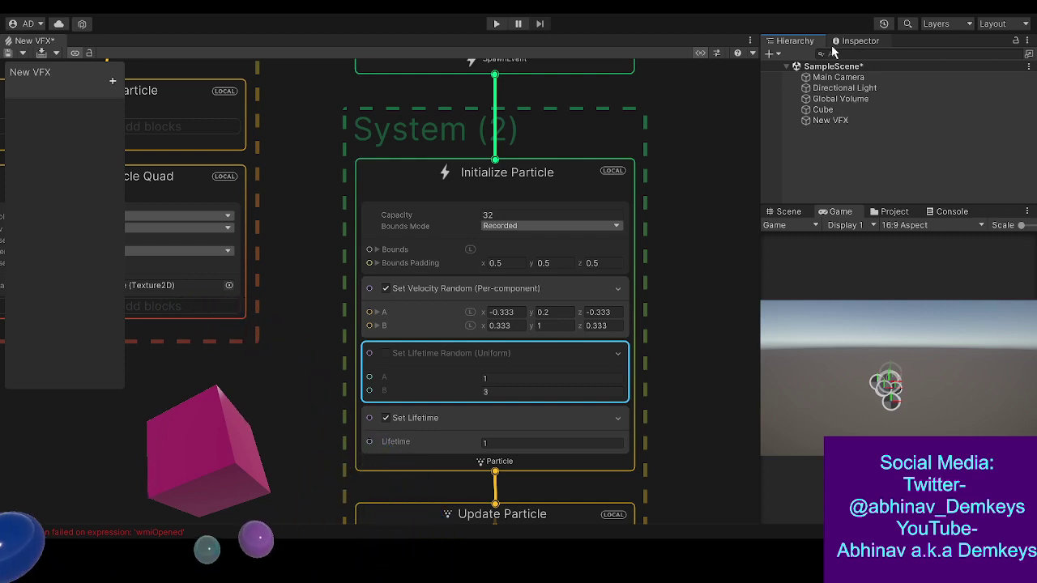
left_click(789, 40)
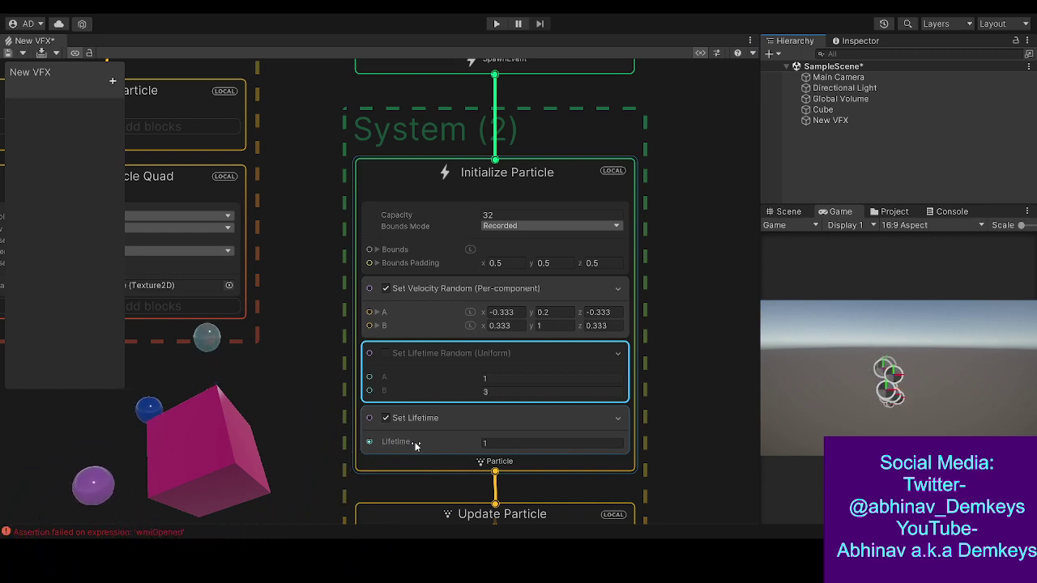
left_click(601, 441)
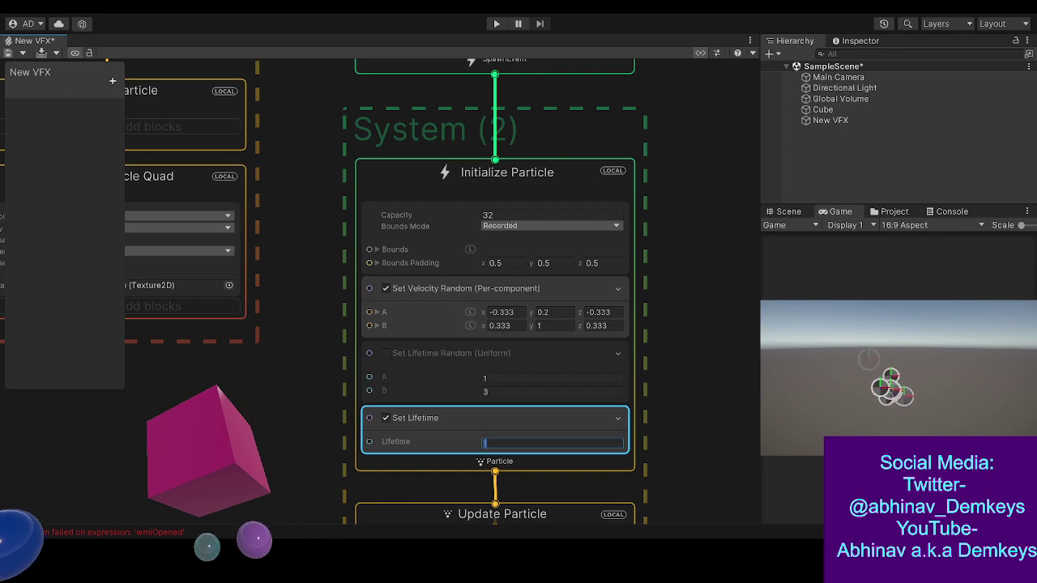
type("2")
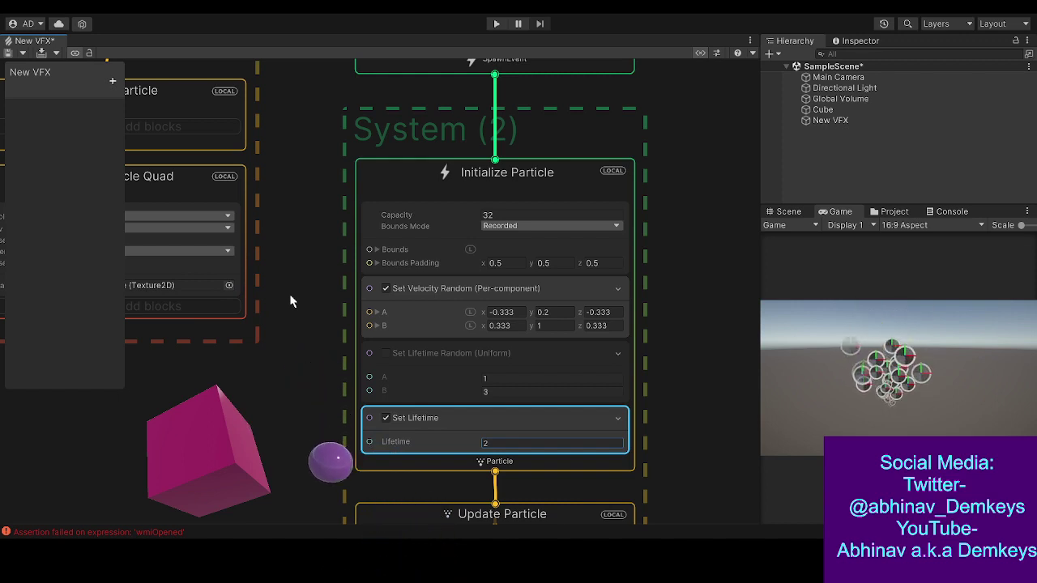
- Disable Set Velocity Random and add a Set Velocity block with a Y velocity of 0.5 to Initialize Particle
left_click(388, 290)
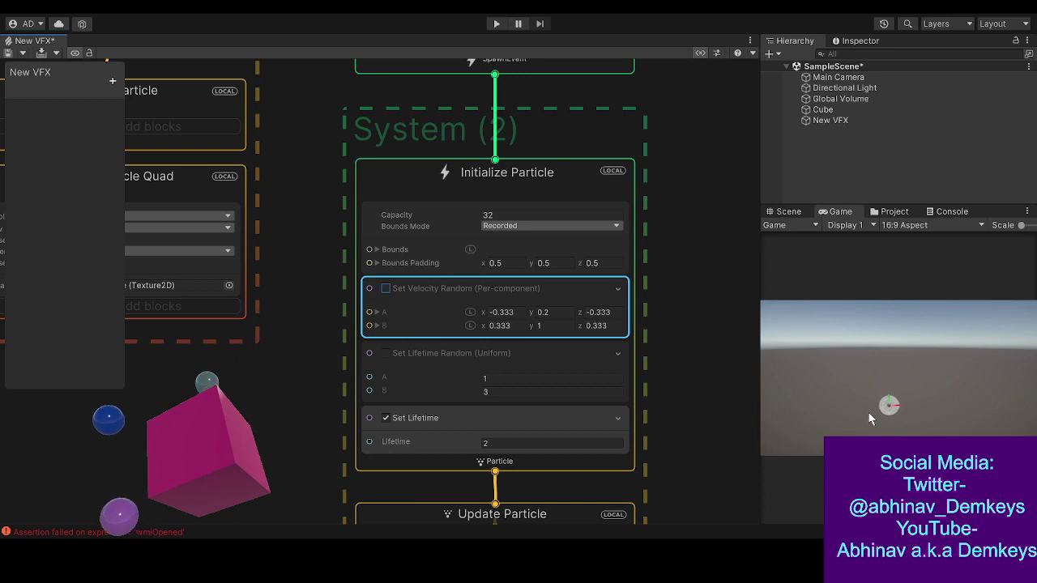
double_click(419, 194)
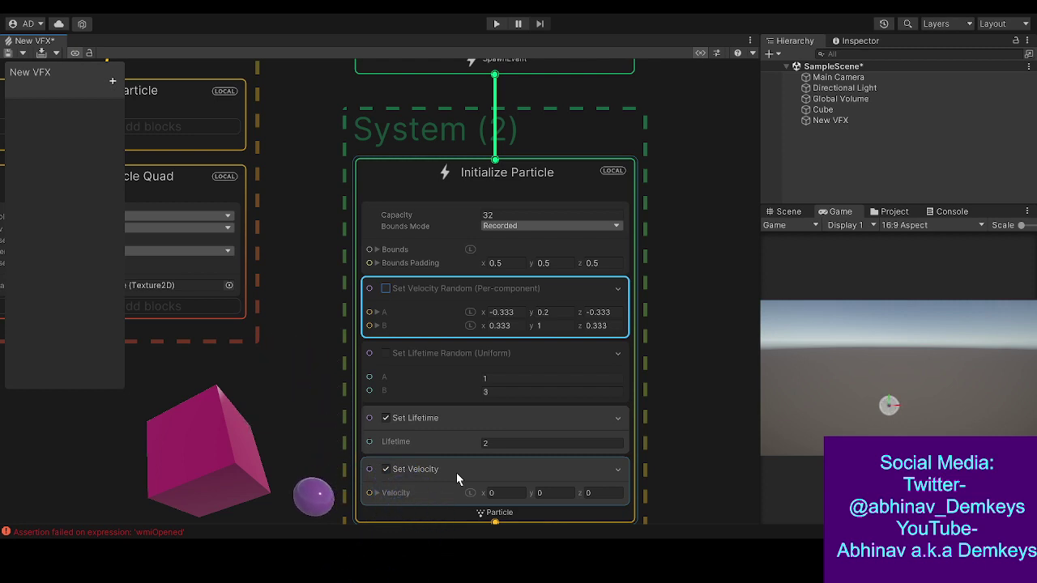
left_click(551, 496)
type("1")
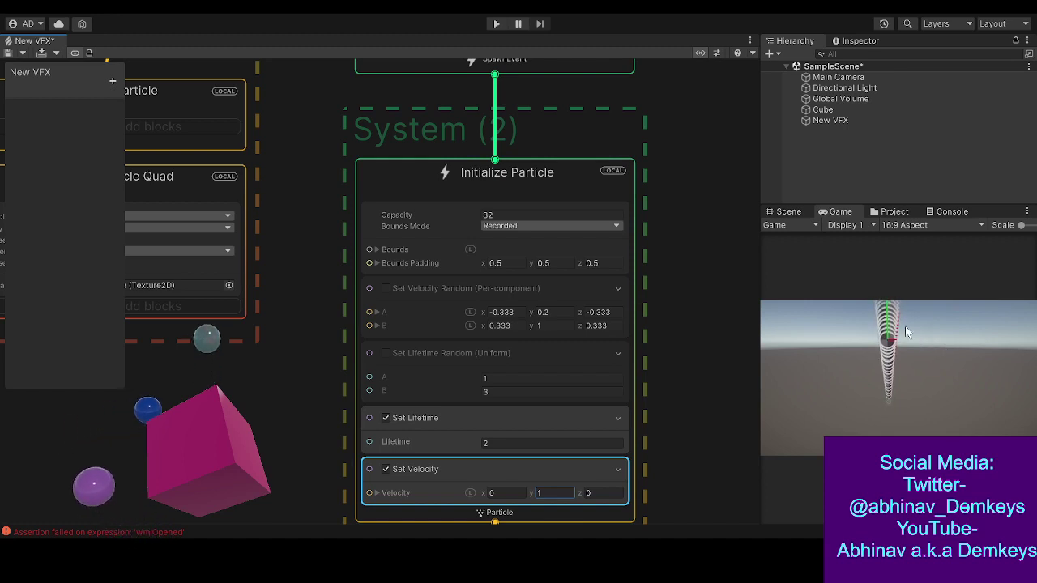
double_click(552, 494)
type("0")
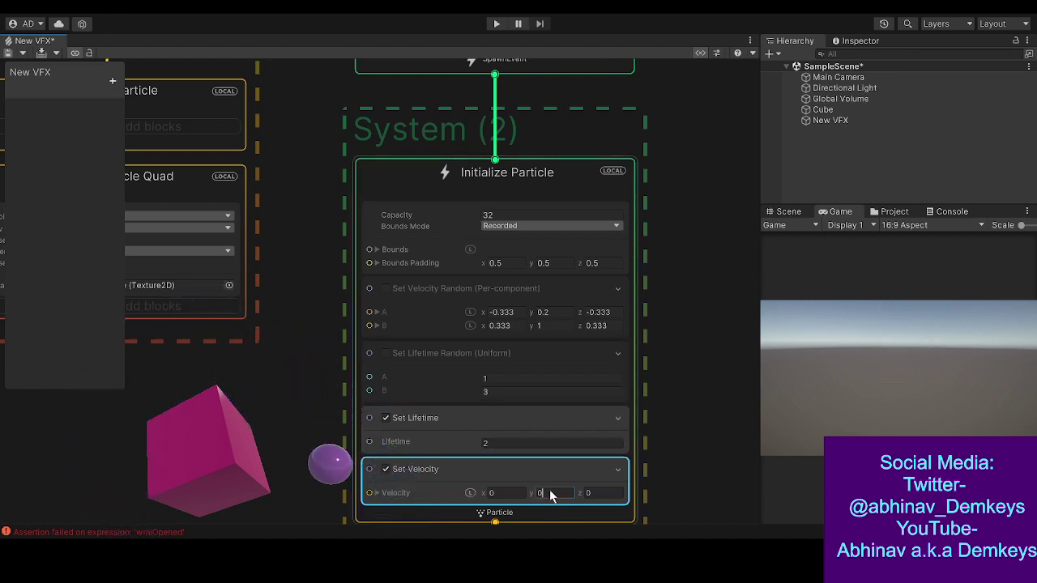
type(".5")
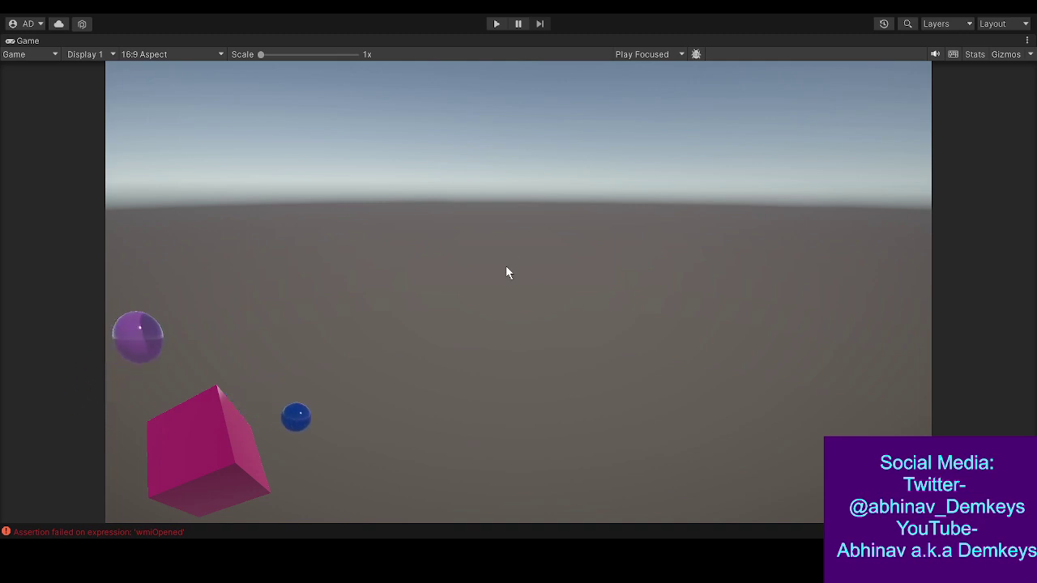
left_click(506, 273)
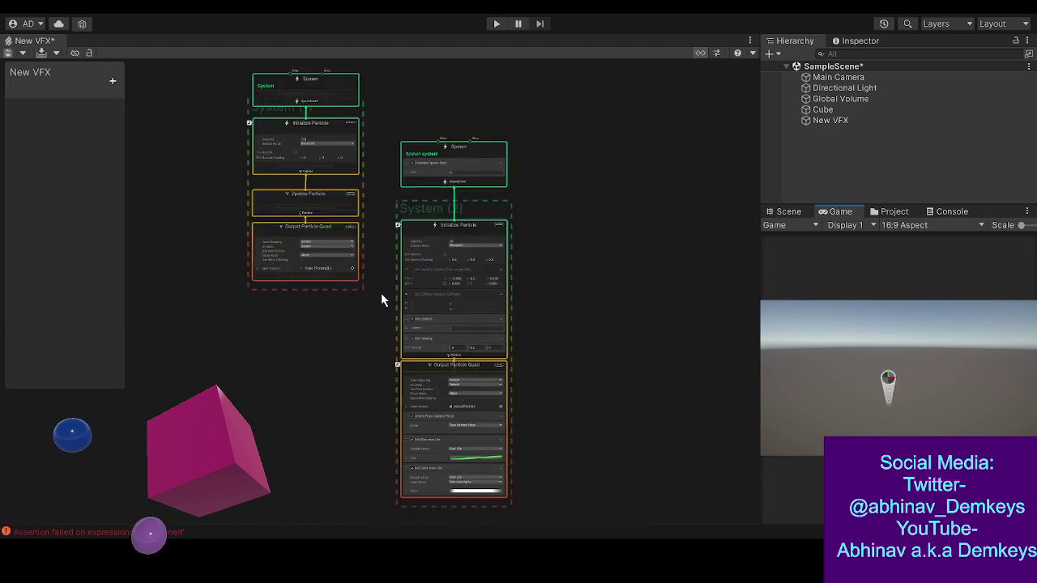
- Move the Output Particle Quad context of System (2) down so it clears the Update Particle context
left_click_drag(346, 379, 439, 286)
key("f")
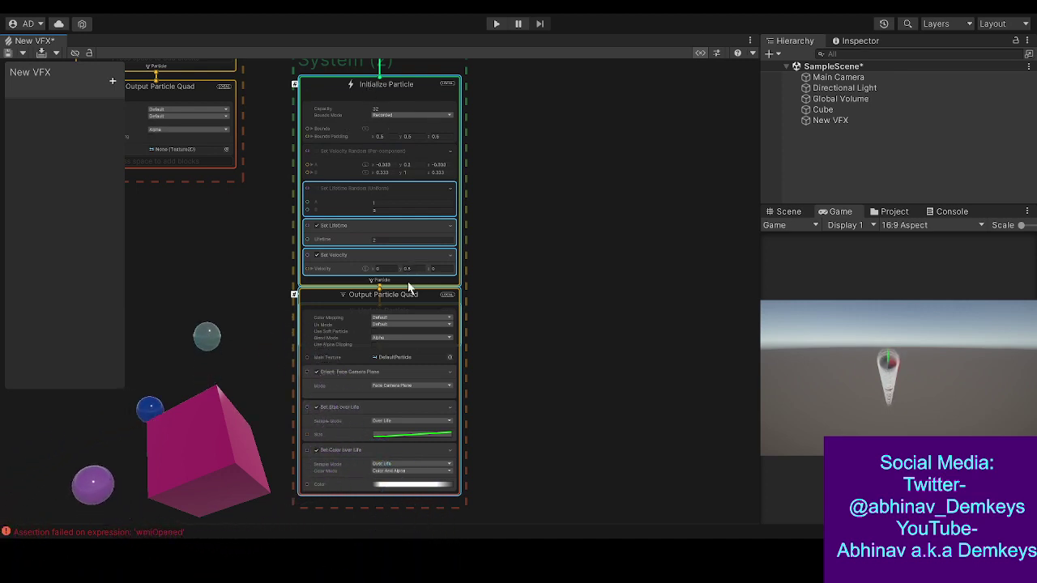
left_click(551, 240)
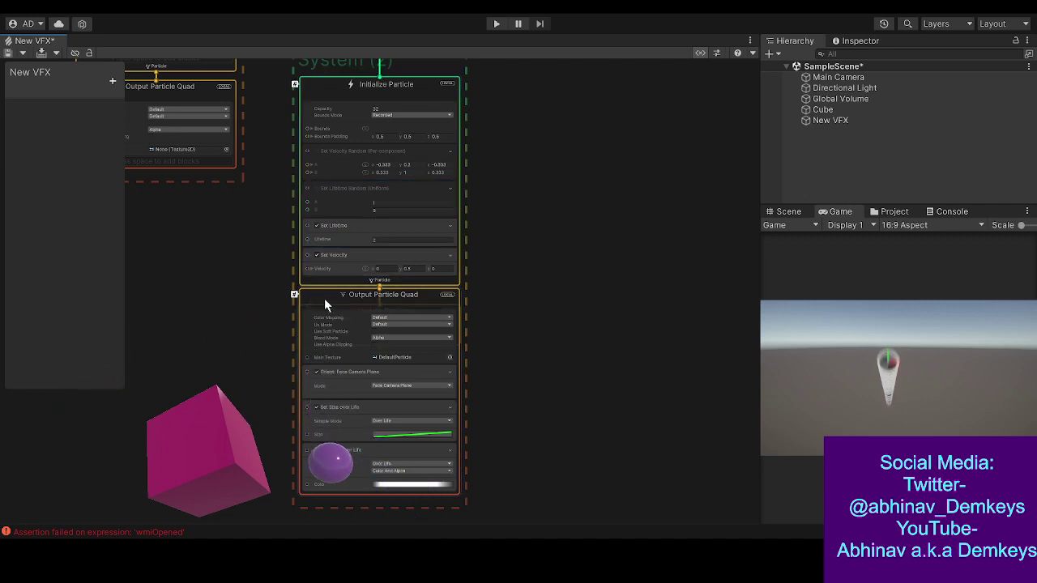
key("ctrl+z")
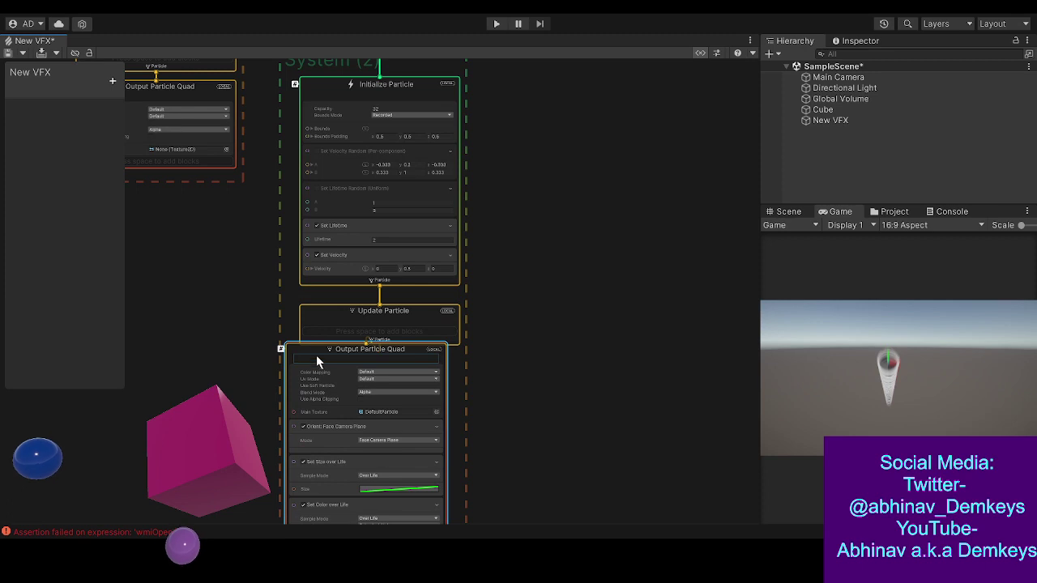
left_click_drag(304, 353, 315, 396)
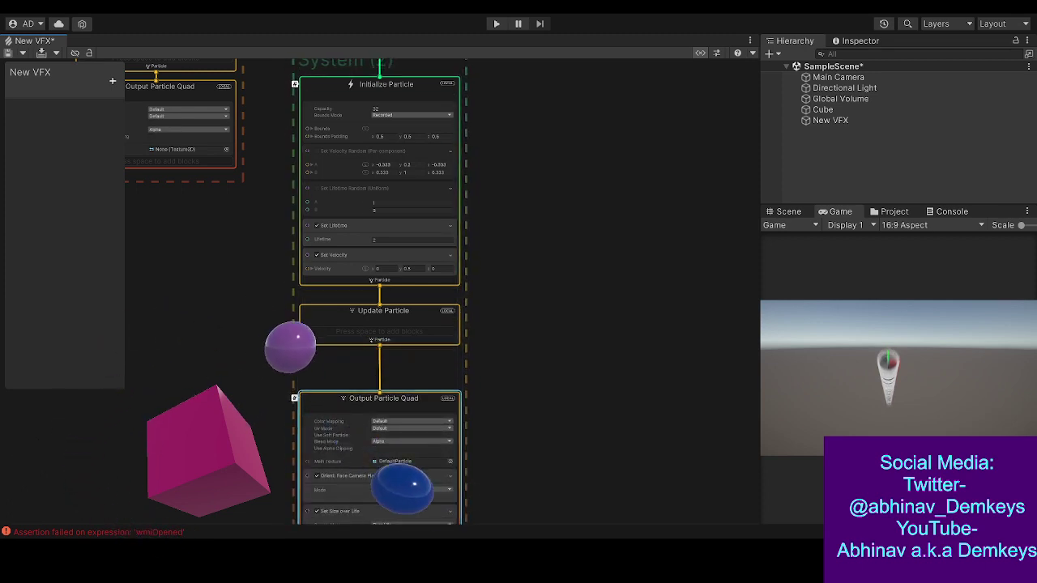
- Add a bool operator node in the empty graph space beside System (2)'s Initialize Particle context
middle_click_drag(586, 213, 603, 397)
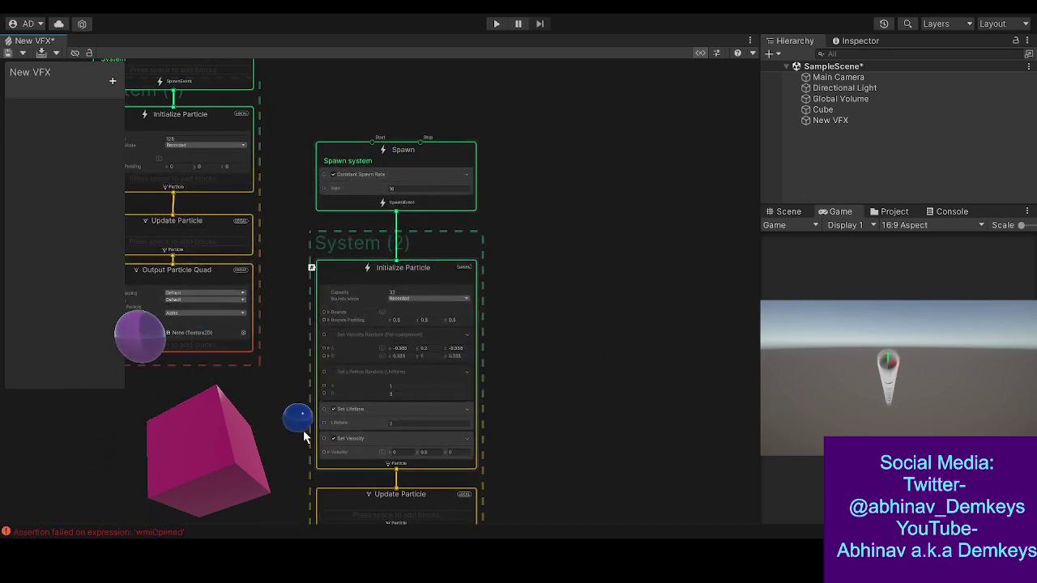
middle_click_drag(303, 430, 365, 386)
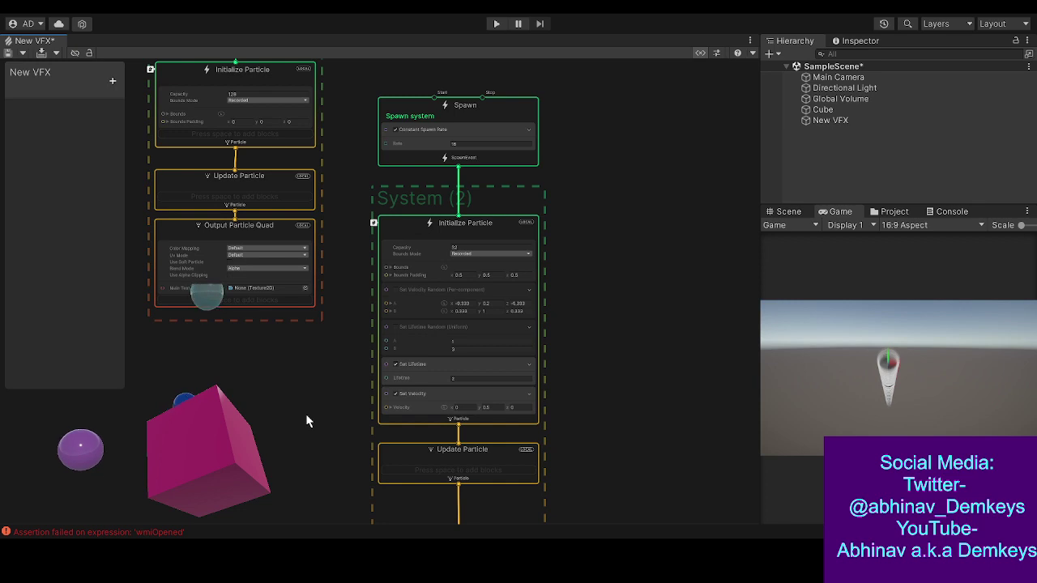
middle_click_drag(359, 374, 455, 360)
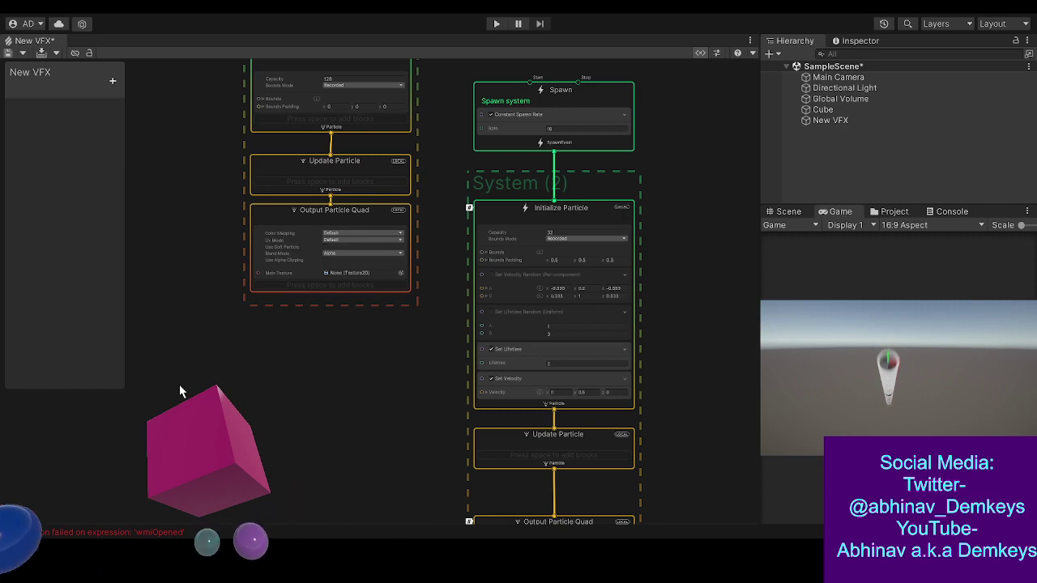
left_click_drag(177, 405, 398, 352)
key("f")
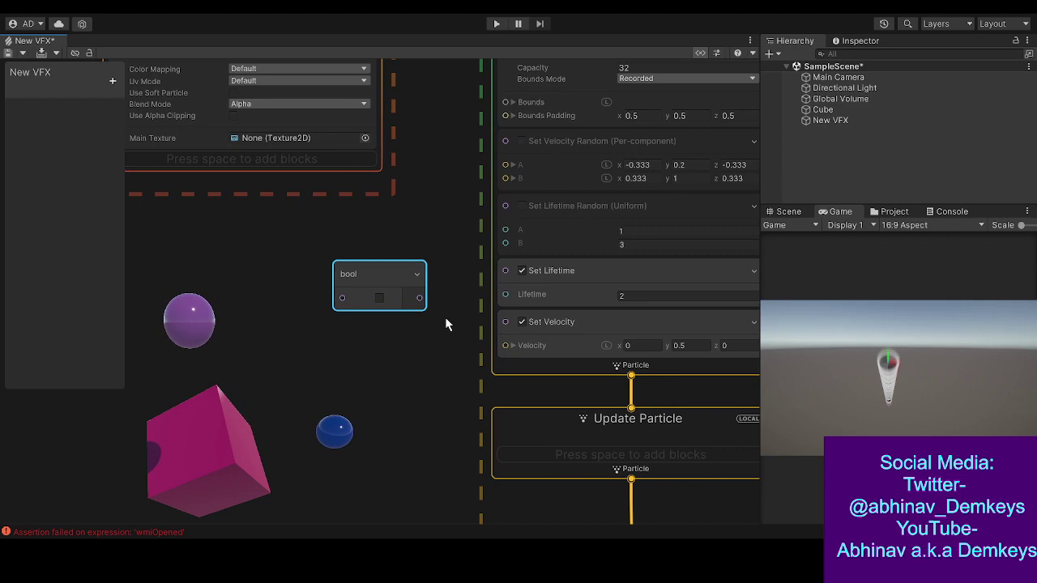
left_click_drag(397, 280, 276, 275)
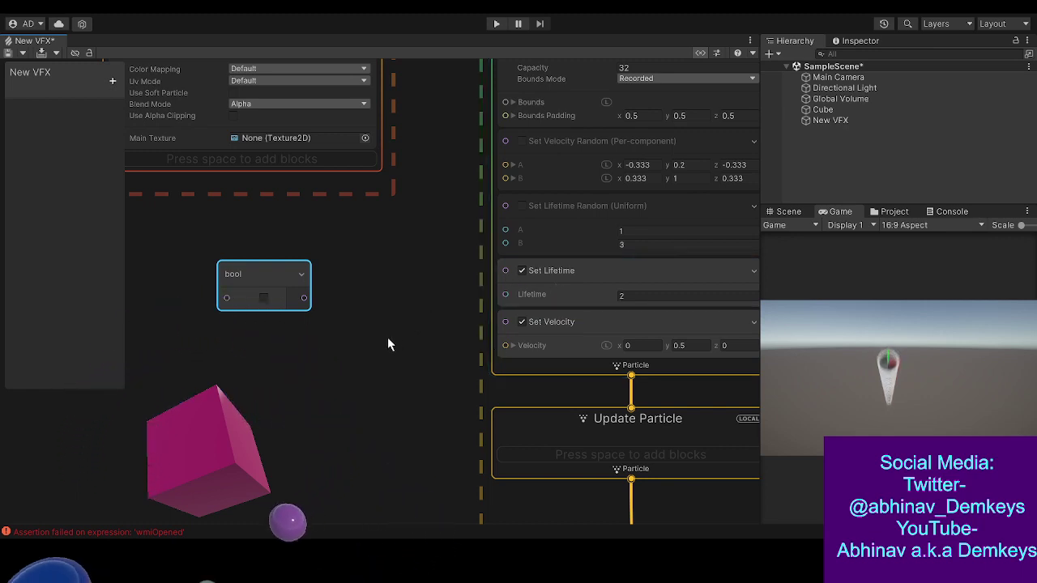
- Connect the bool node's output to the Set Velocity block's activation port and set the bool to true
middle_click_drag(406, 284, 362, 291)
left_click_drag(241, 304, 443, 324)
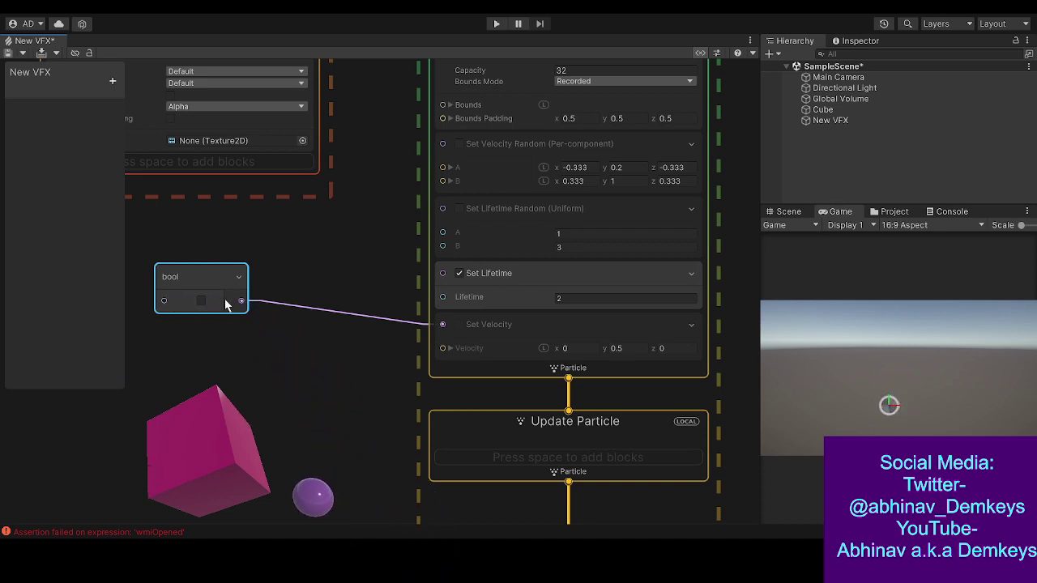
left_click(202, 301)
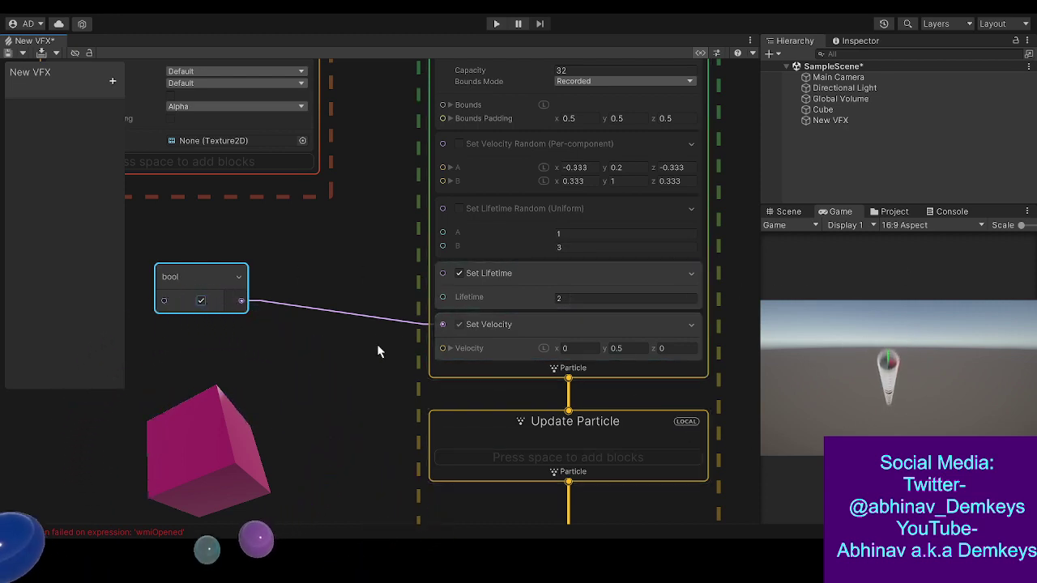
- Reorder the Initialize Particle blocks so that Set Velocity sits above Set Lifetime
left_click_drag(530, 330, 531, 270)
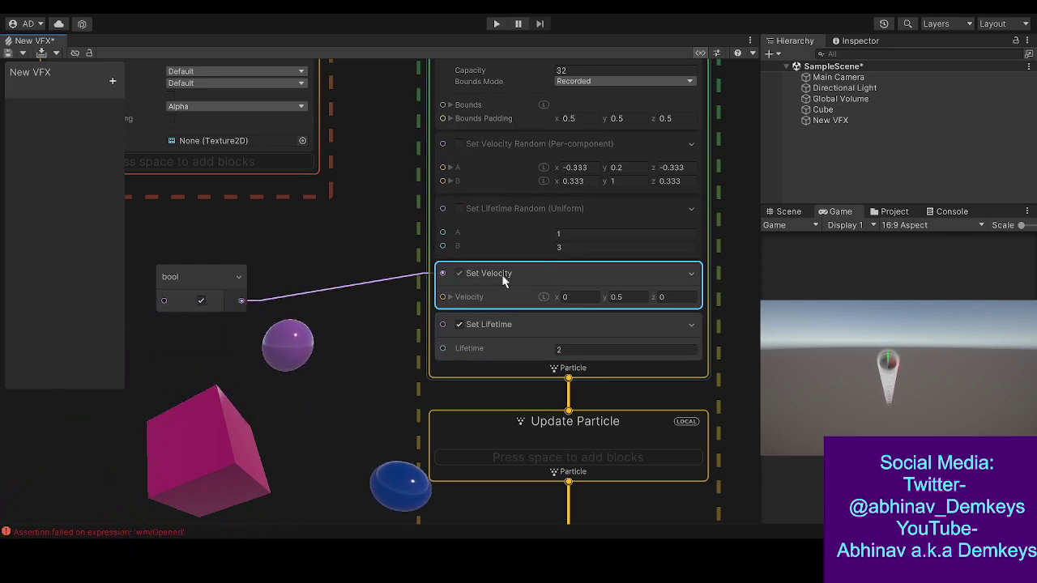
- Delete the disabled Set Velocity Random and Set Lifetime Random blocks from System (2)'s Initialize Particle context
middle_click_drag(438, 216, 384, 254)
left_click(471, 182)
left_click(473, 241)
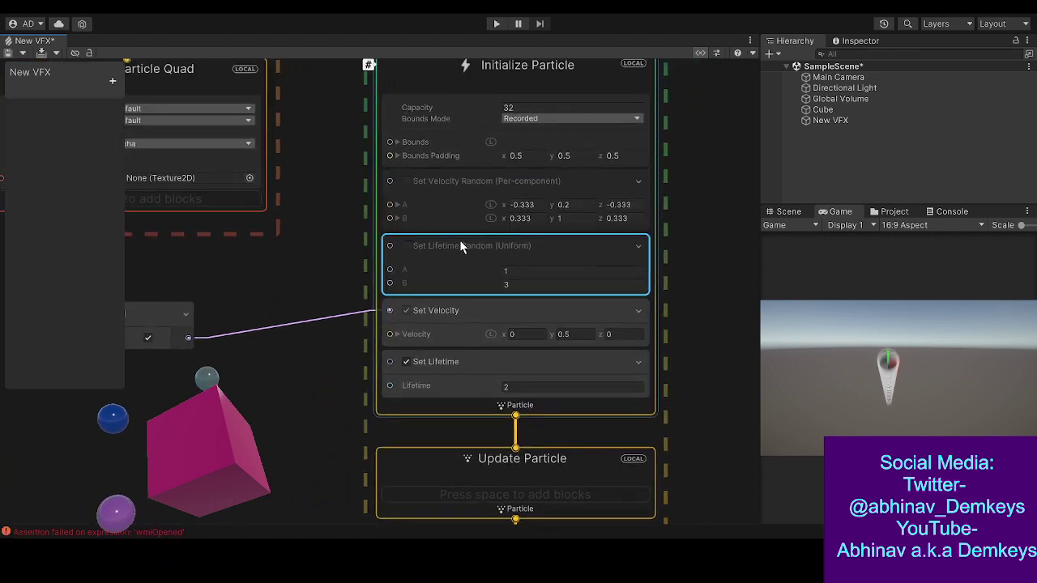
left_click(472, 180, "shift")
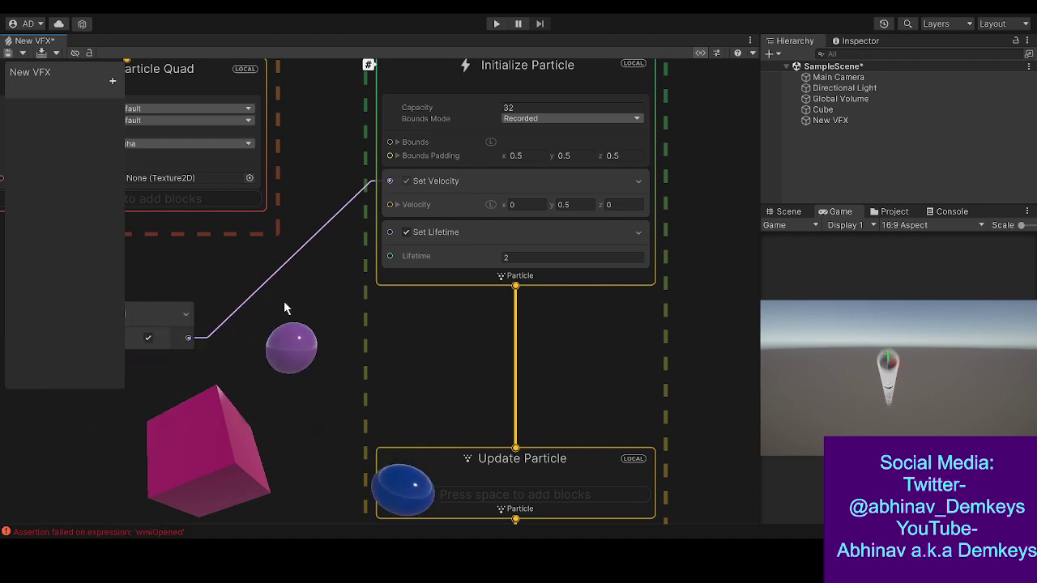
middle_click_drag(315, 355, 396, 346)
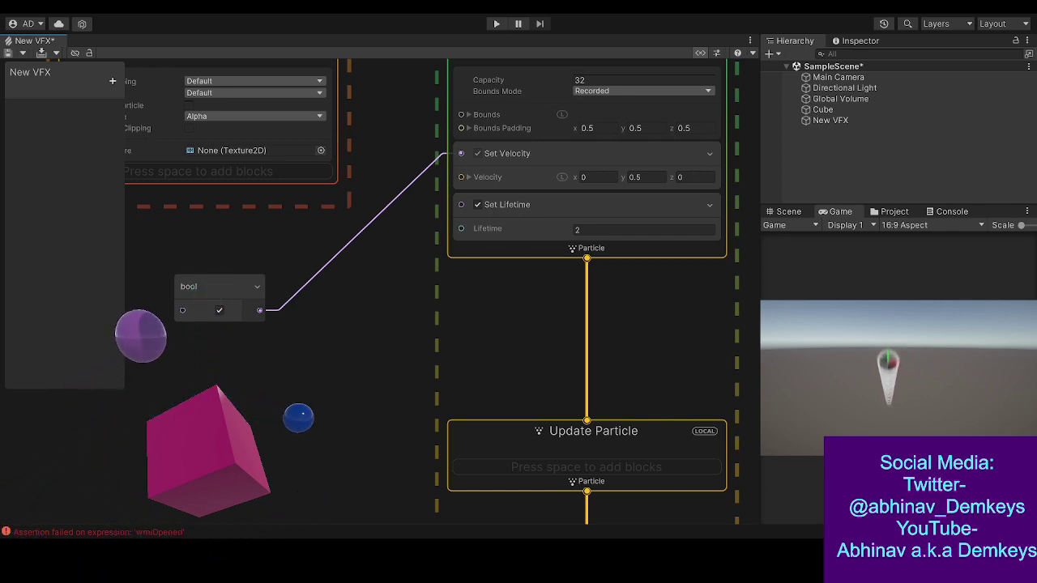
- Inspect the particle effect in the Scene view and return to the Game view
left_click(789, 211)
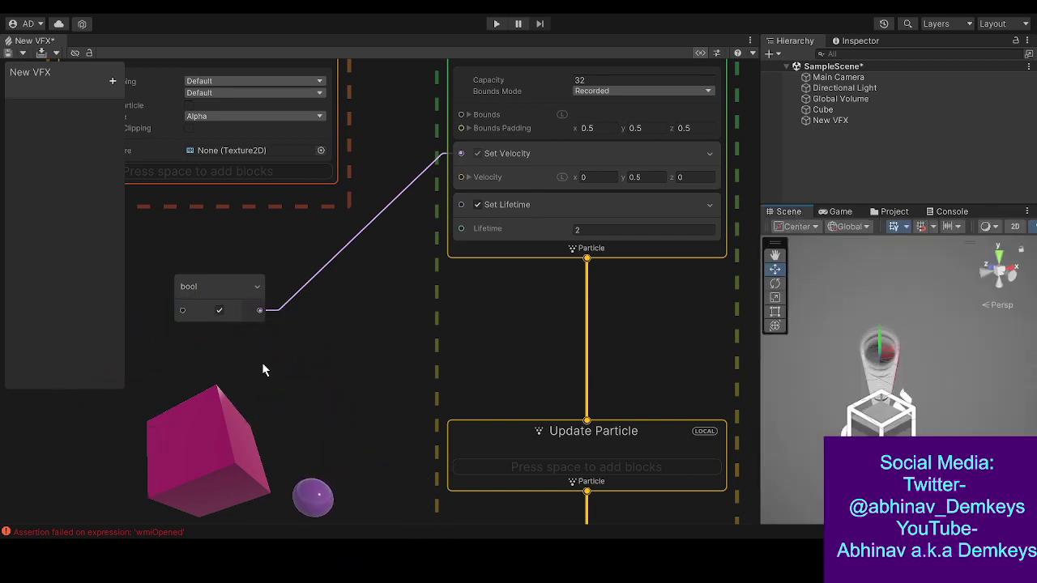
right_click_drag(862, 305, 815, 367, "alt")
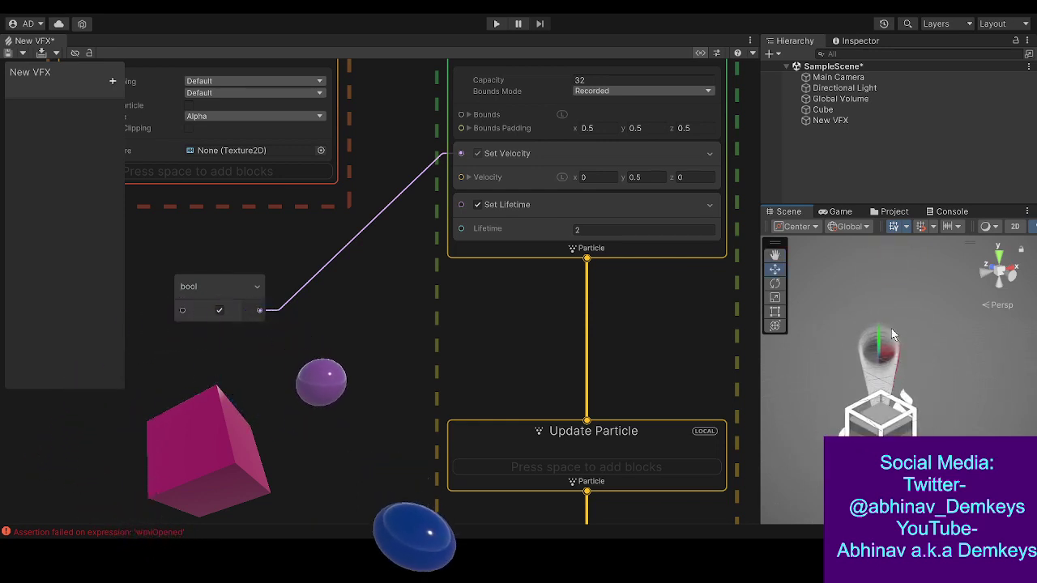
right_click_drag(855, 304, 788, 322, "alt")
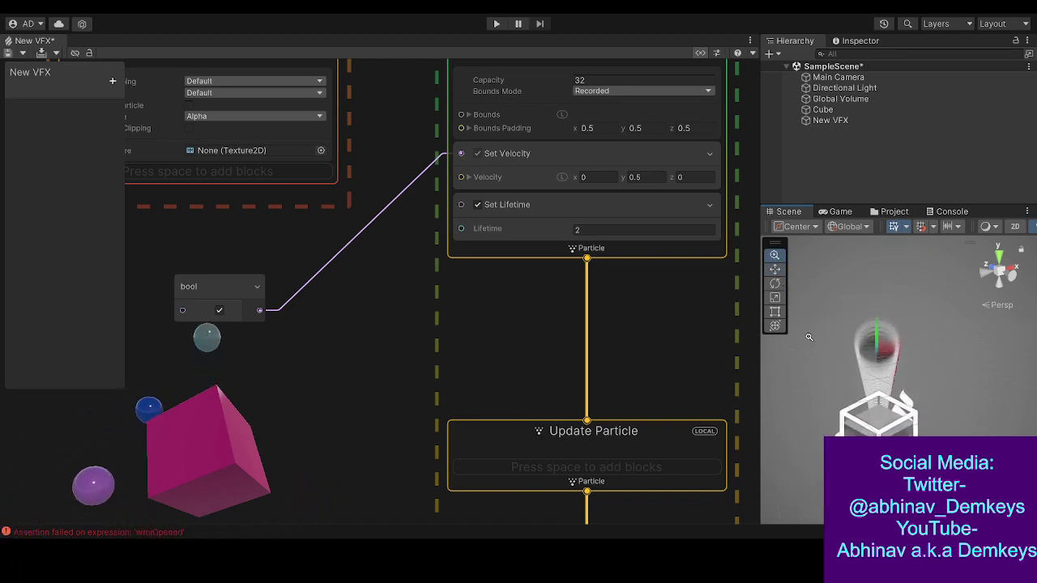
left_click(837, 212)
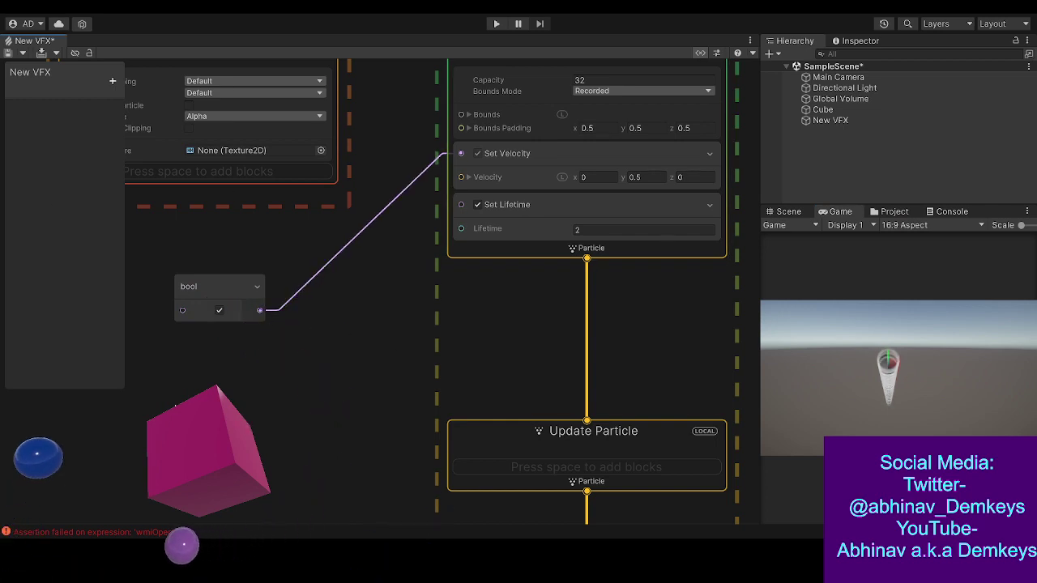
- Box-select the bool node in the graph and clear the selection again
middle_click_drag(175, 401, 362, 323)
middle_click_drag(420, 339, 322, 411)
left_click_drag(263, 422, 376, 300)
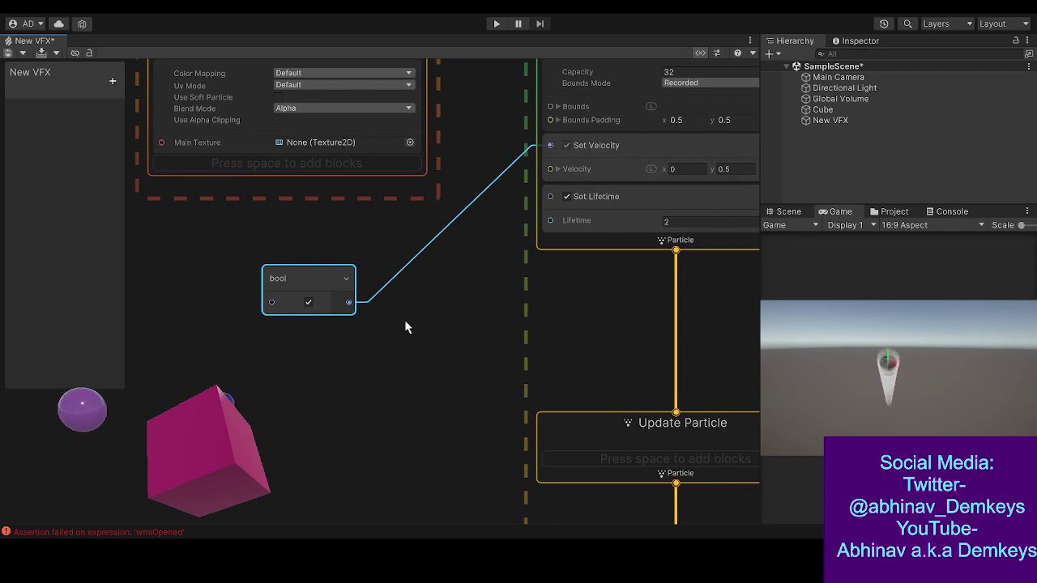
middle_click_drag(415, 375, 422, 415)
left_click(433, 384)
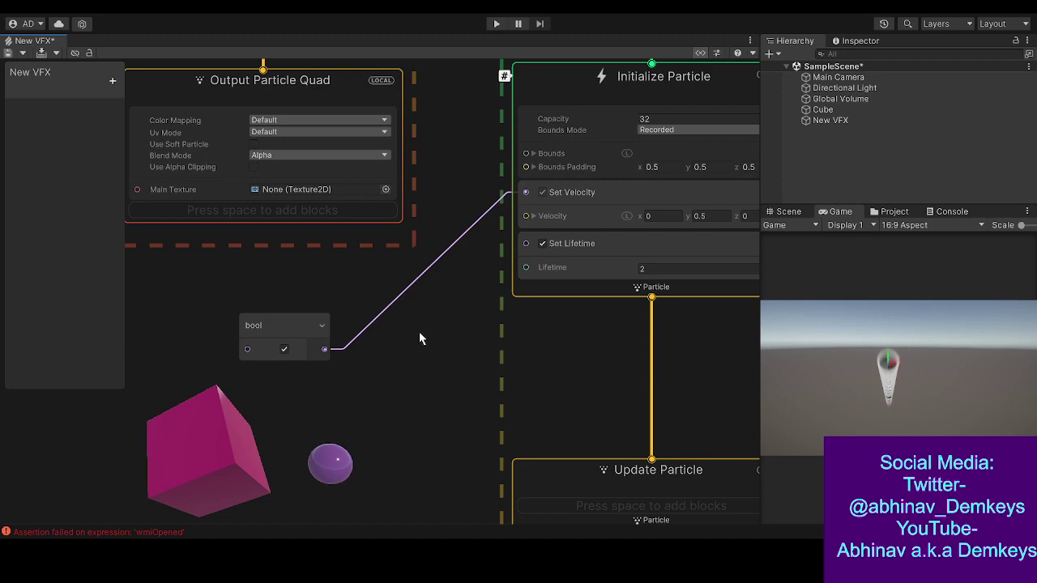
- Examine the graph's two systems and the bool node at close and distant zoom levels, ending with the whole graph framed
scroll(413, 340, "up", 3)
scroll(412, 338, "down", 7)
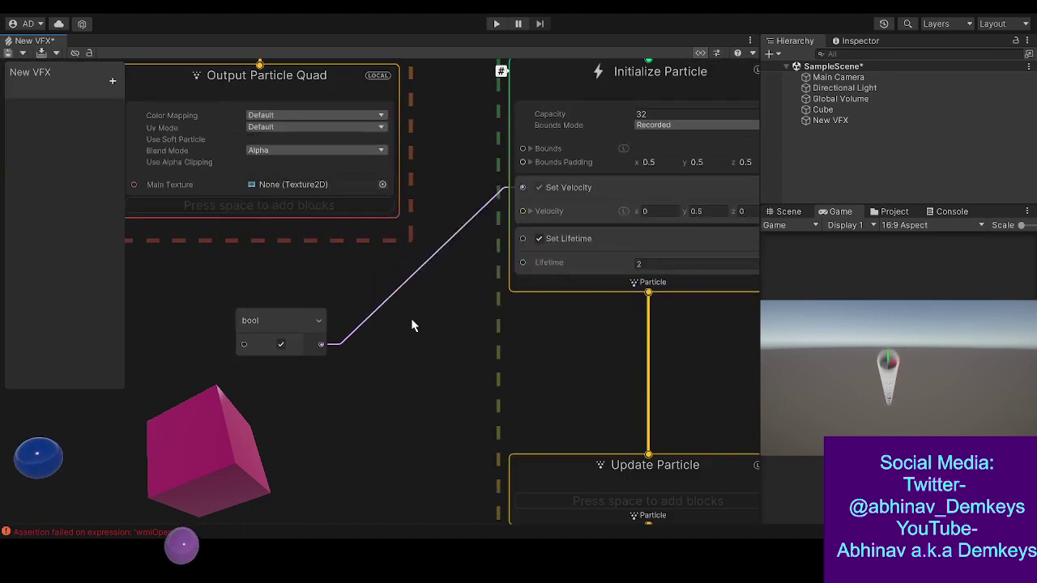
scroll(411, 323, "down", 5)
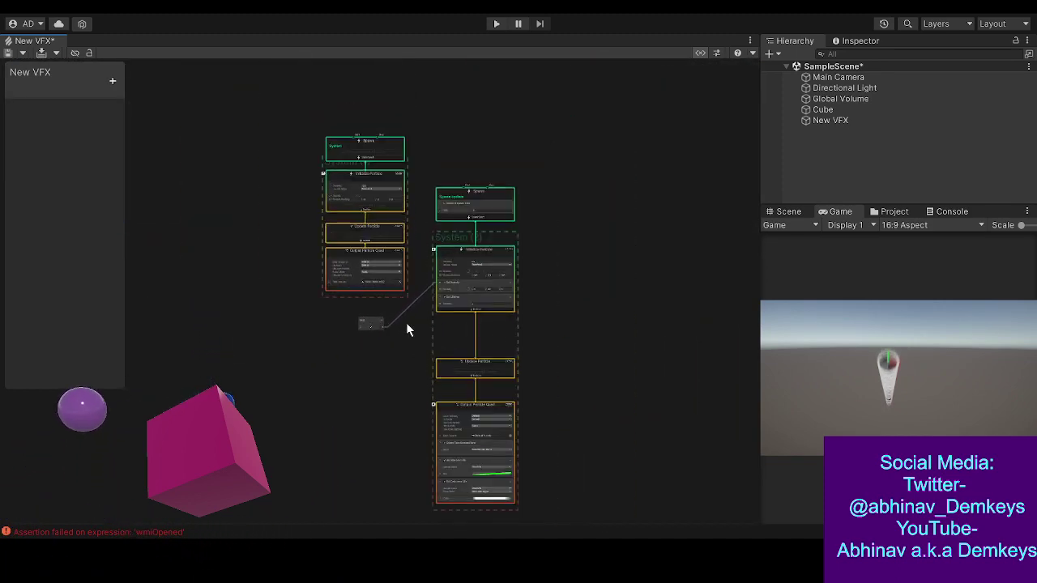
scroll(405, 323, "down", 2)
scroll(401, 326, "down", 2)
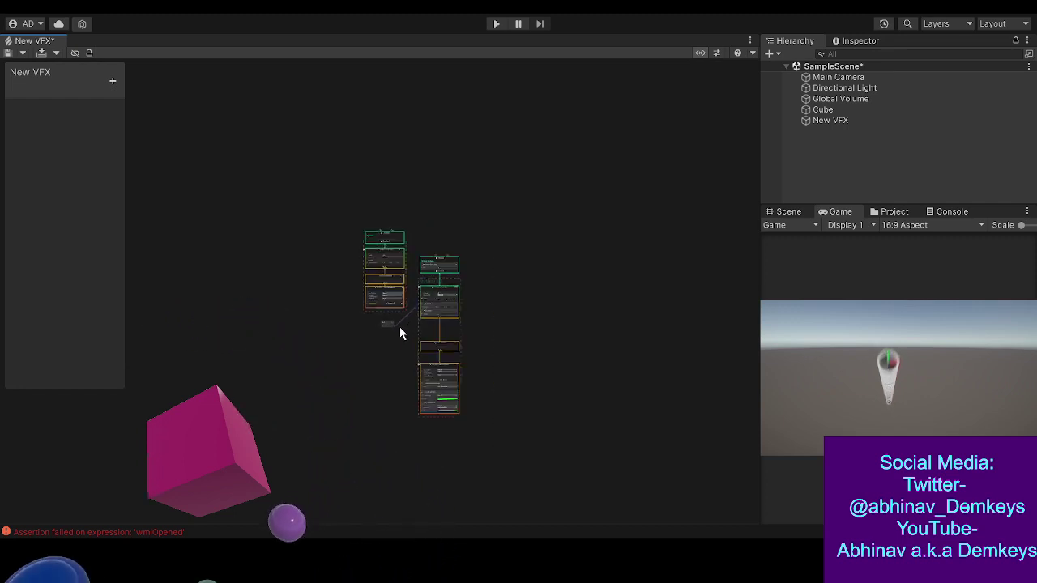
scroll(400, 329, "down", 1)
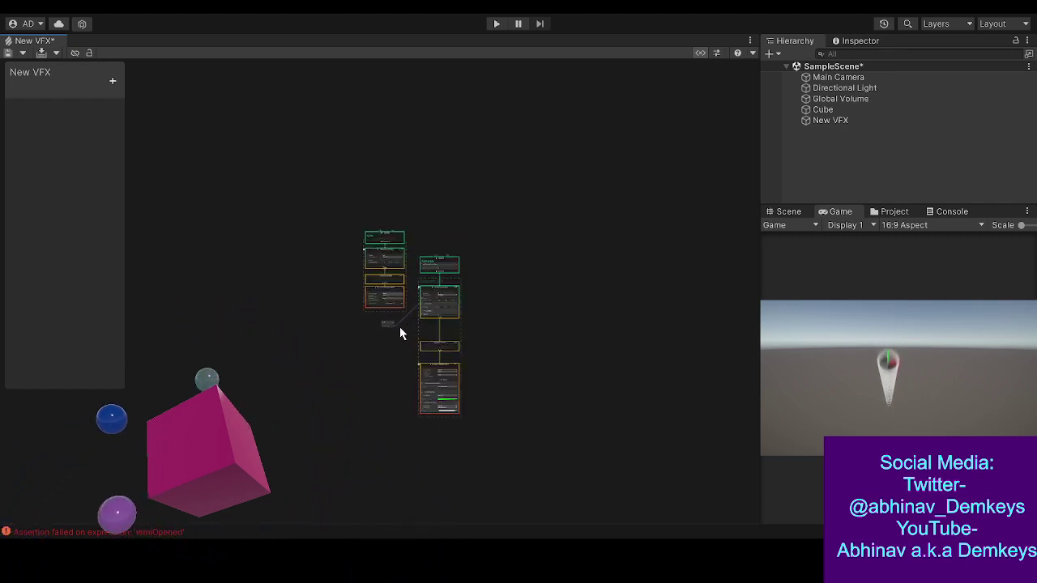
scroll(398, 328, "up", 2)
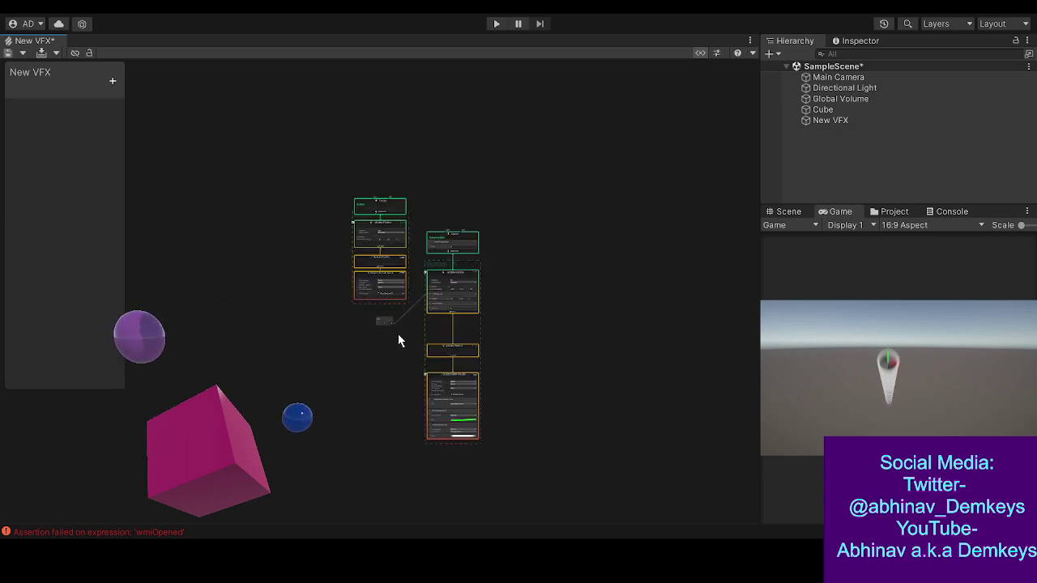
scroll(398, 340, "up", 8)
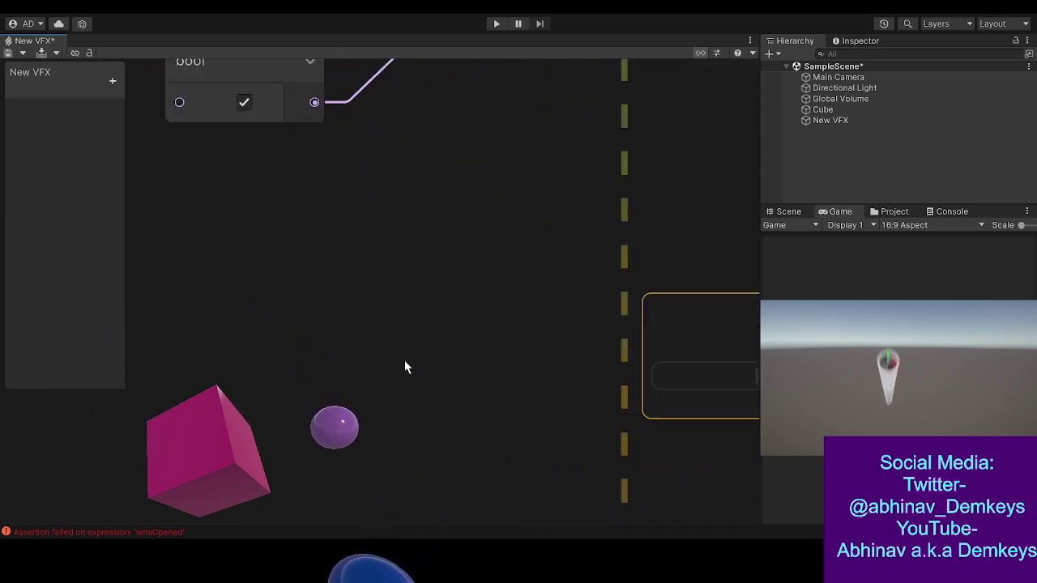
scroll(396, 360, "up", 2)
scroll(393, 357, "down", 6)
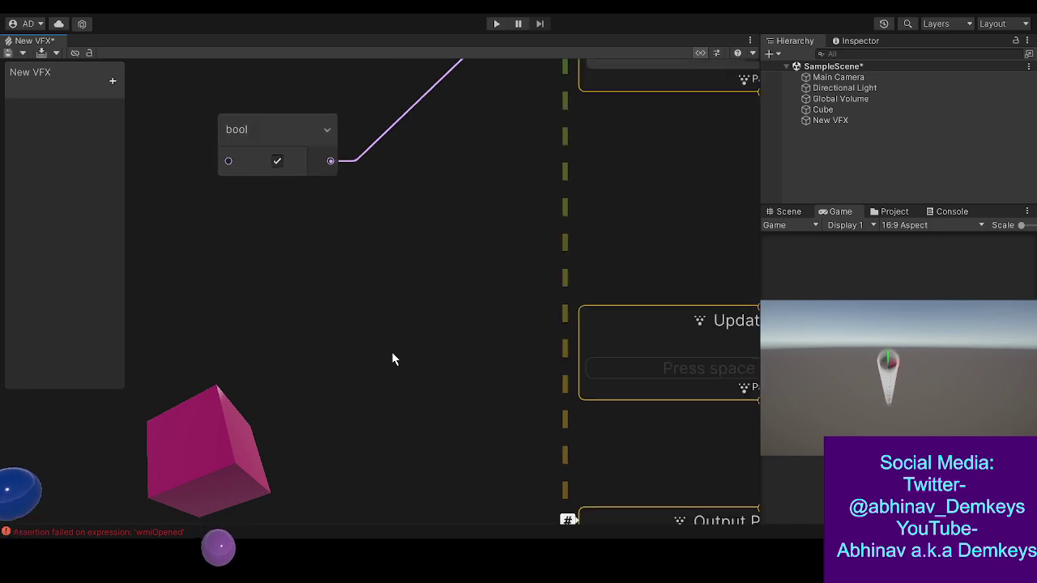
scroll(391, 349, "down", 2)
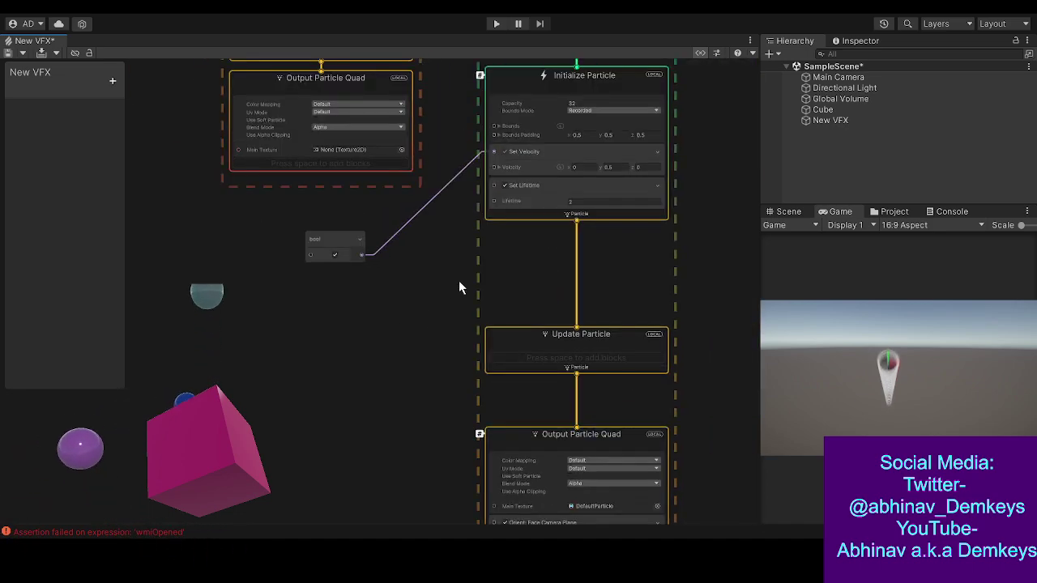
scroll(433, 324, "up", 5)
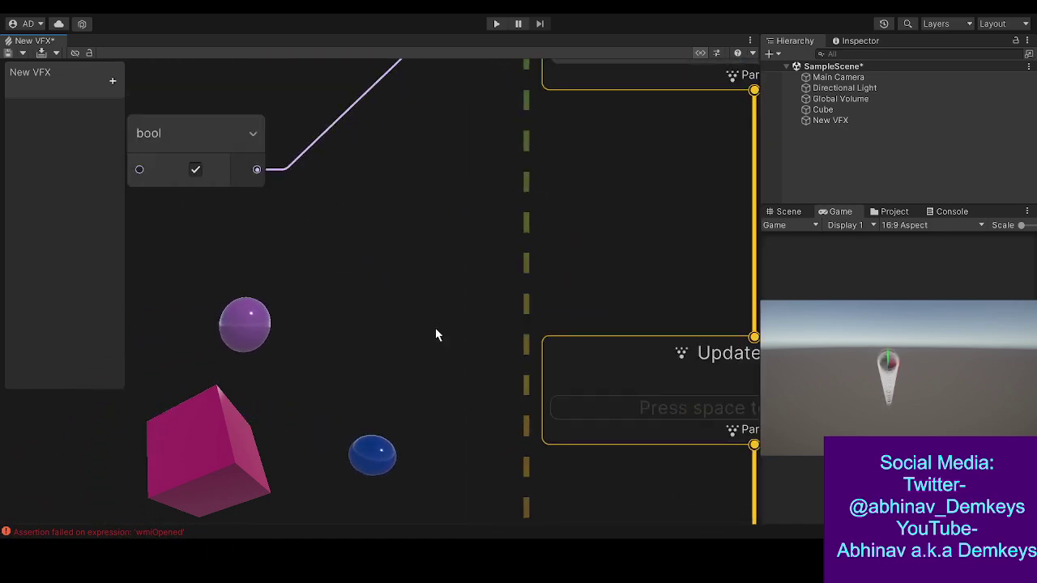
scroll(474, 312, "up", 1)
scroll(458, 304, "down", 5)
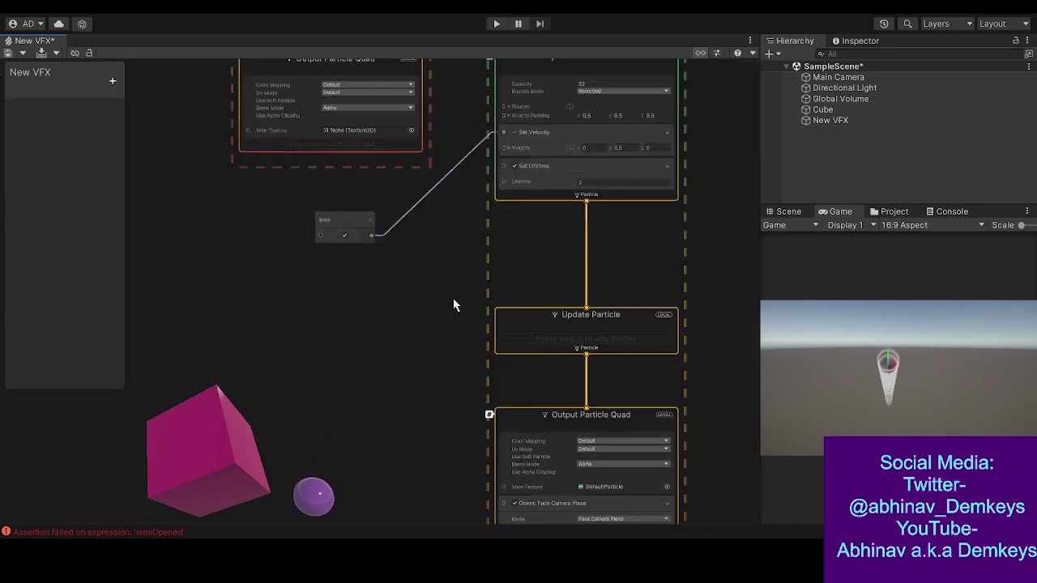
scroll(450, 300, "up", 1)
scroll(434, 333, "down", 2)
scroll(433, 333, "up", 4)
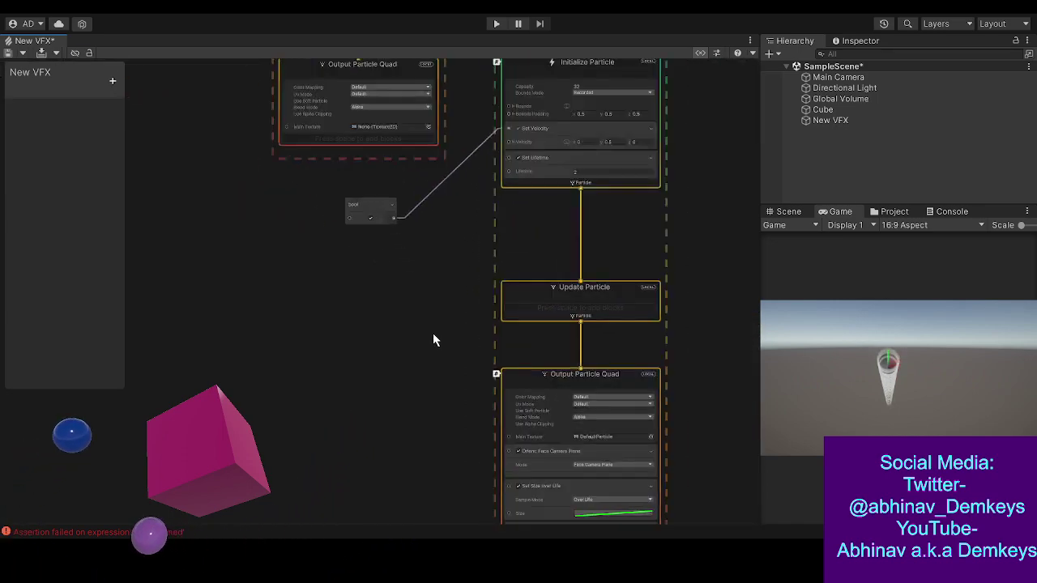
scroll(433, 332, "up", 2)
scroll(433, 332, "down", 4)
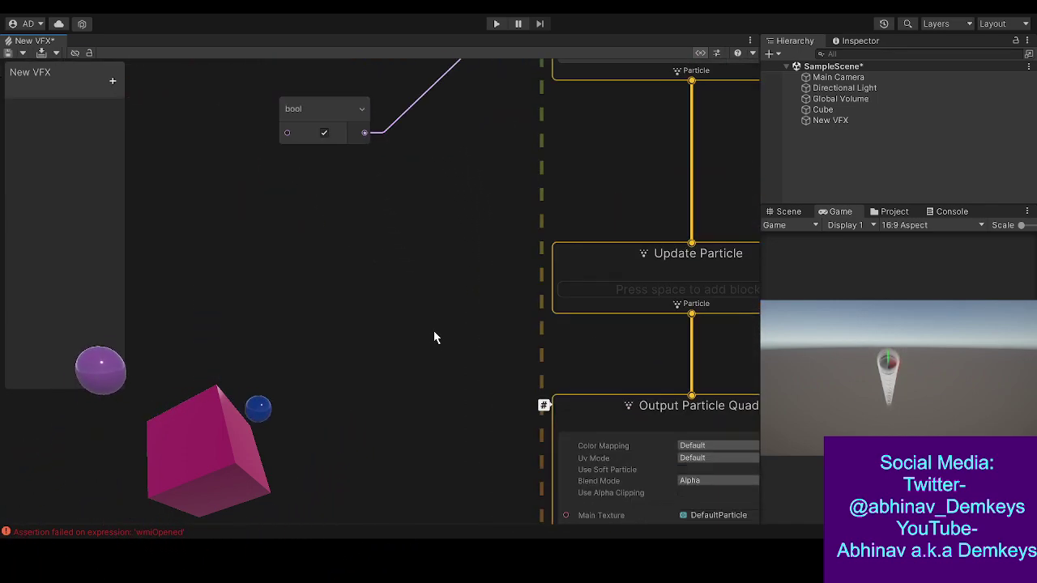
scroll(433, 331, "down", 3)
scroll(430, 331, "up", 6)
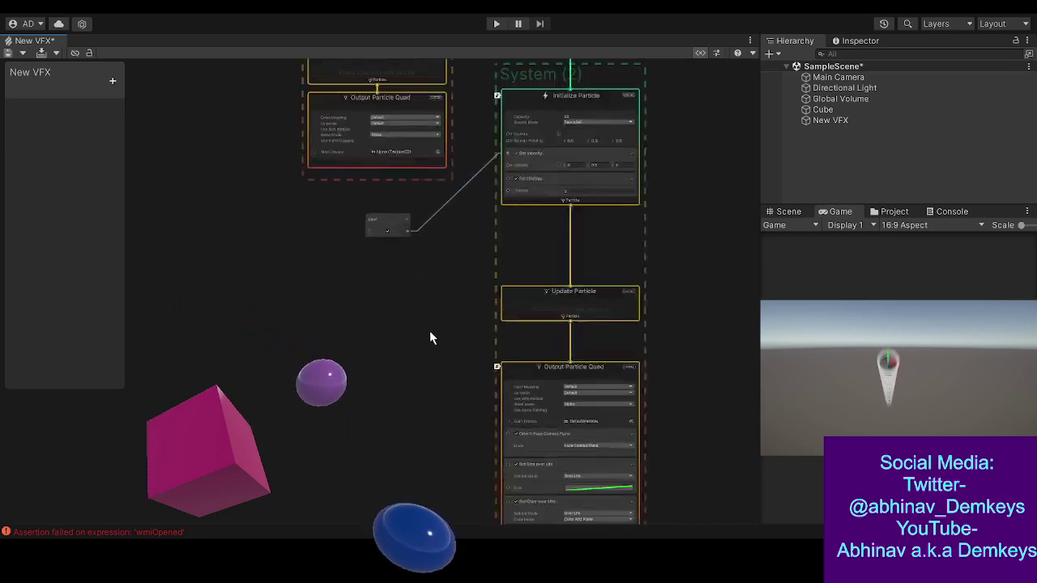
scroll(429, 334, "up", 1)
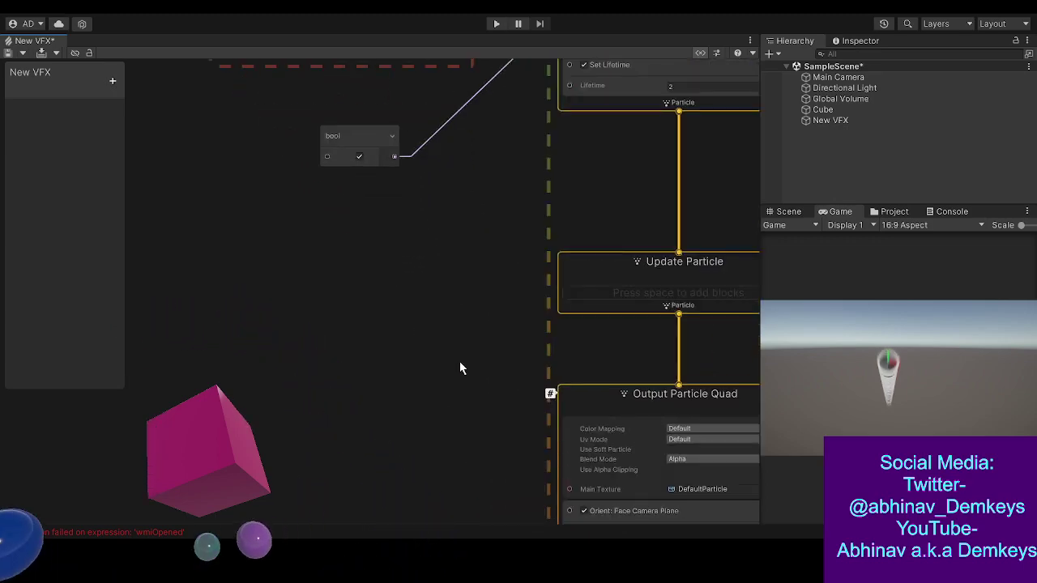
middle_click_drag(398, 255, 390, 324)
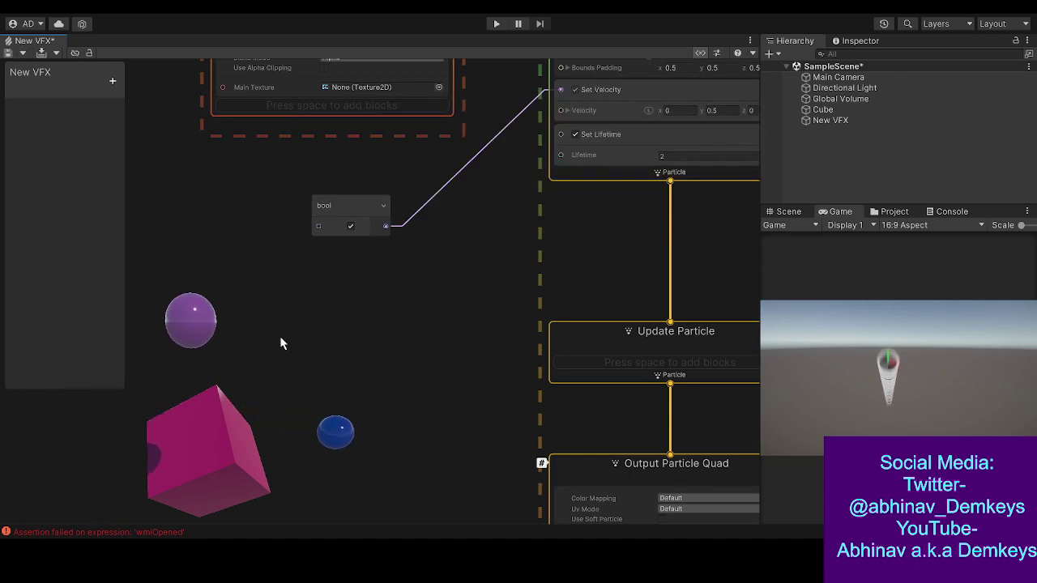
middle_click_drag(581, 285, 509, 398)
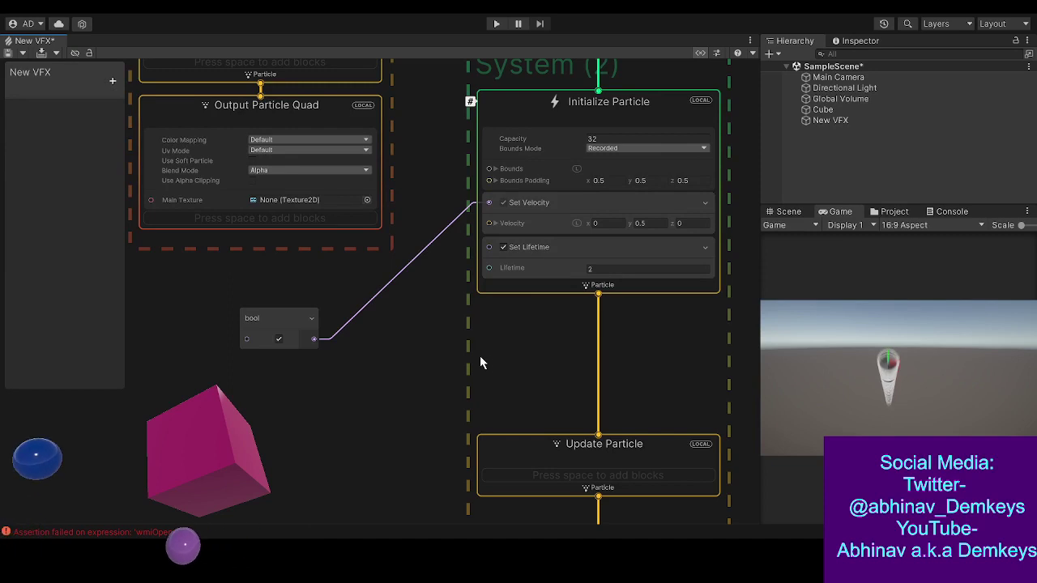
key("a")
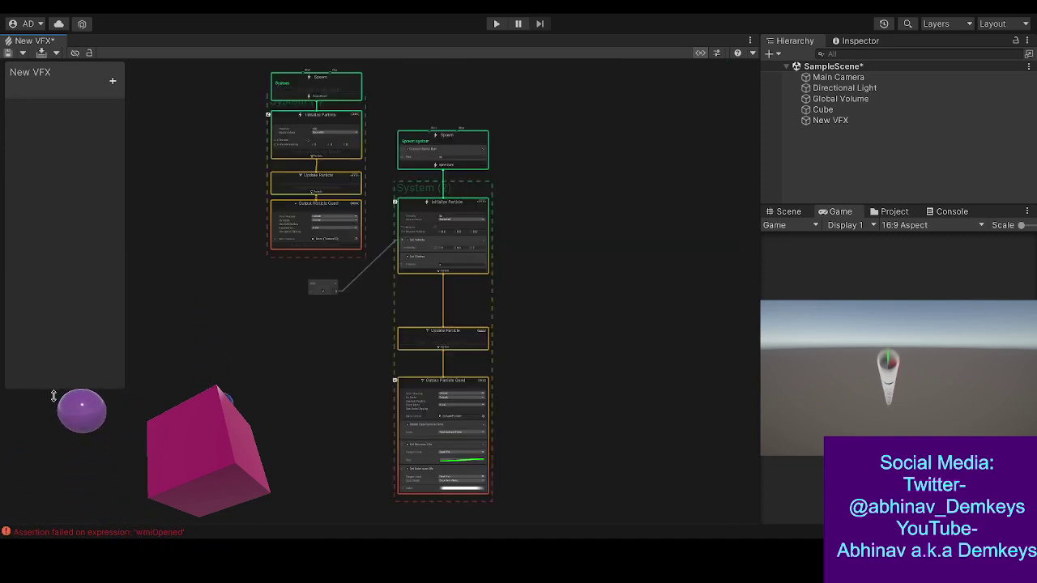
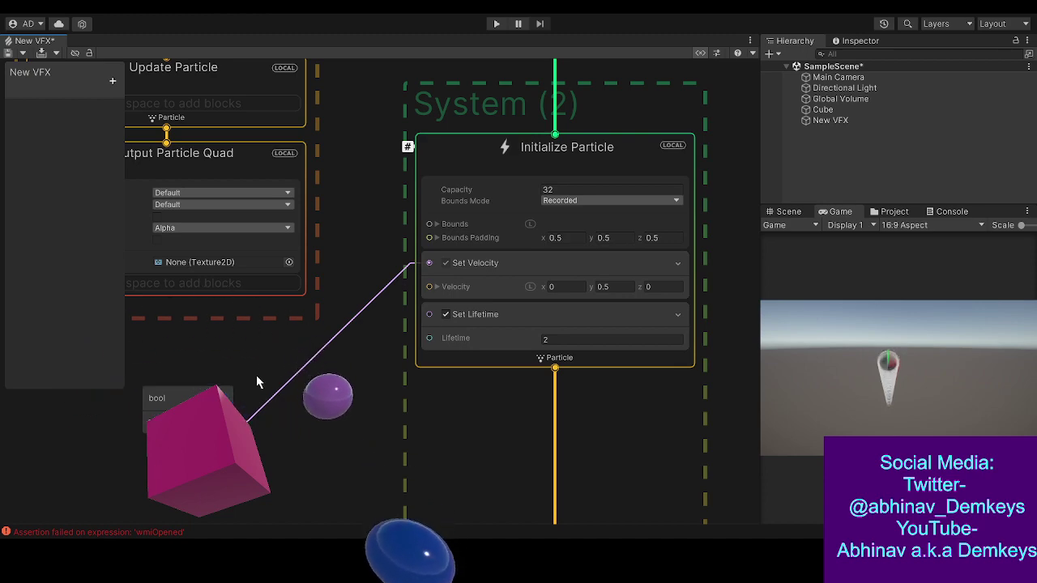
middle_click_drag(369, 444, 444, 450)
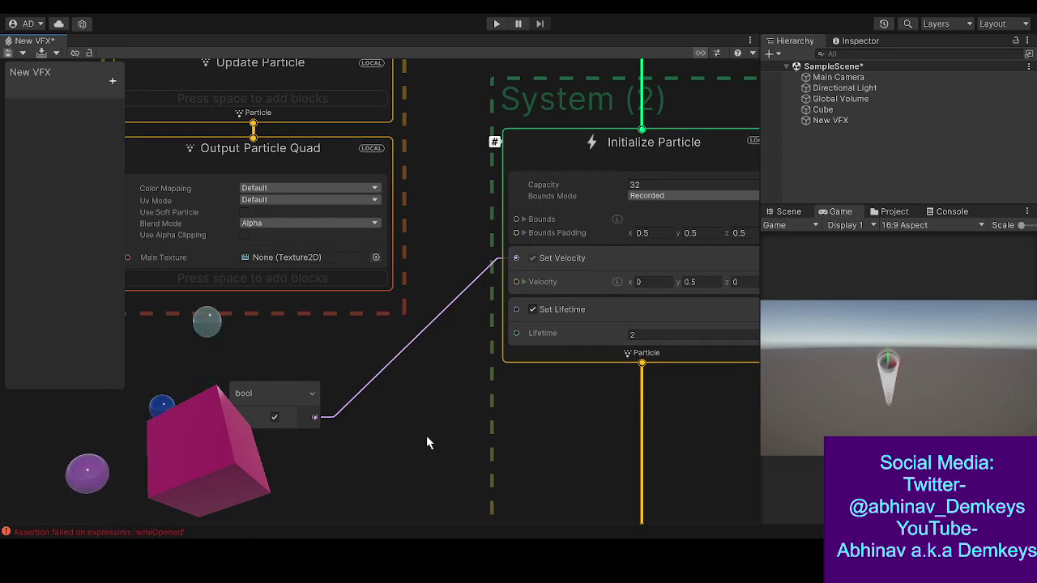
middle_click_drag(469, 419, 404, 412)
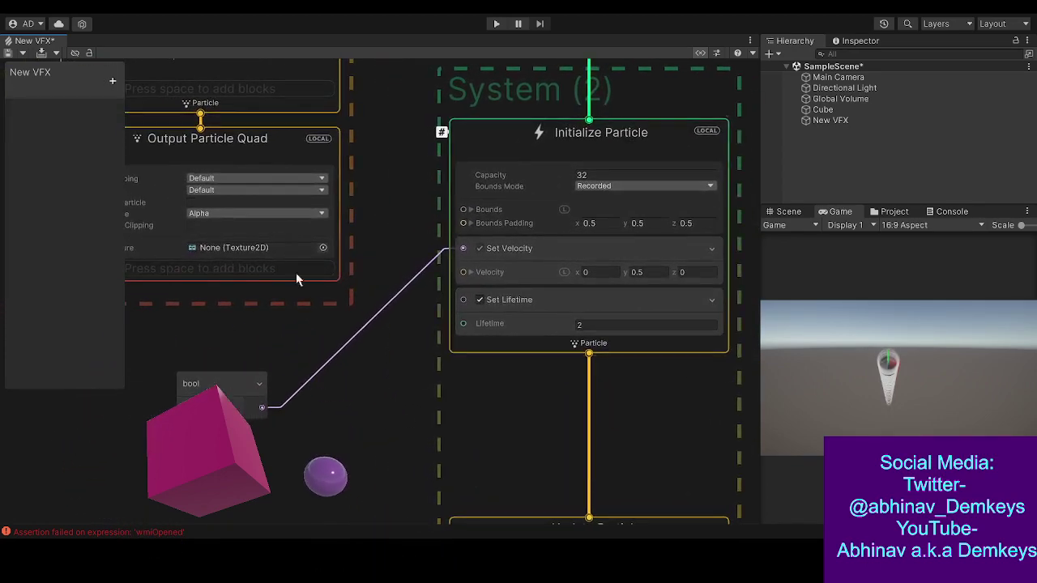
middle_click_drag(446, 367, 408, 391)
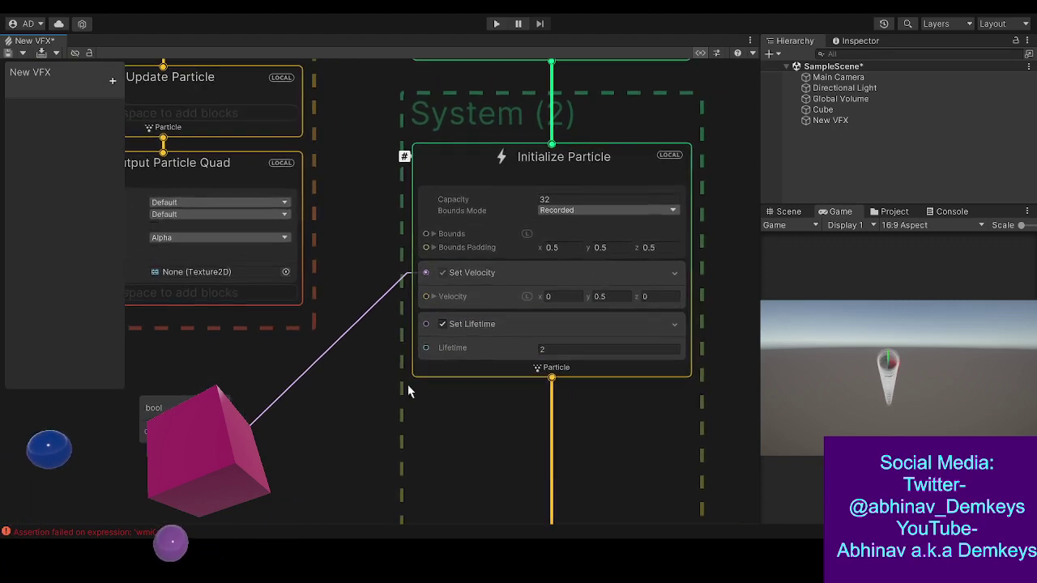
middle_click_drag(531, 292, 456, 295)
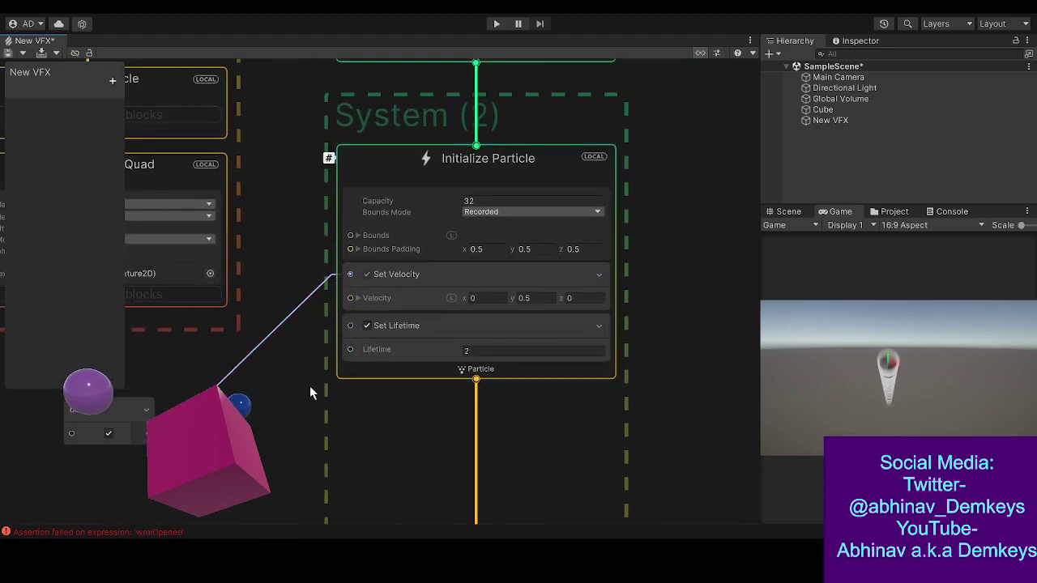
left_click(440, 283)
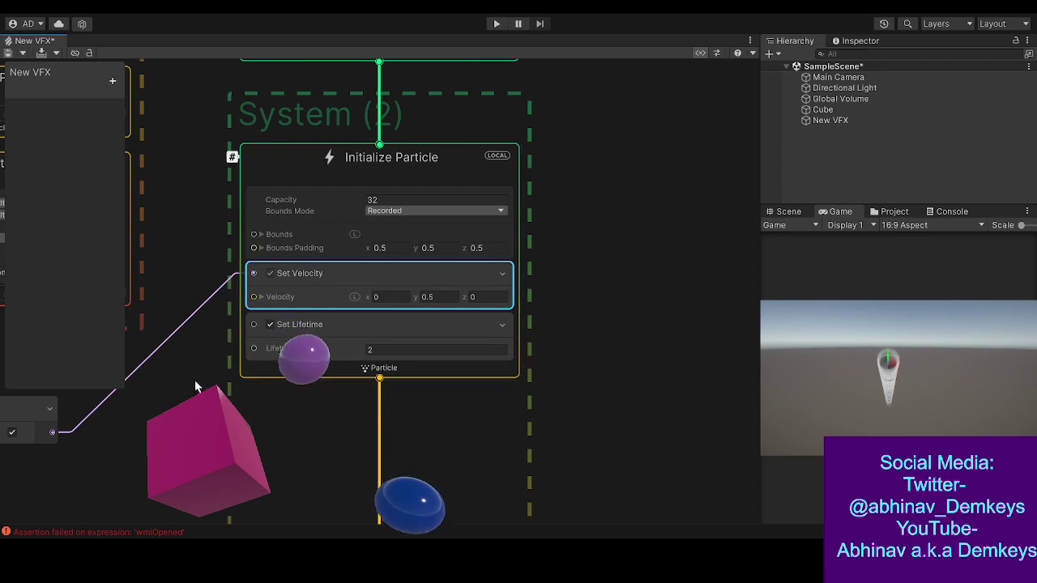
middle_click_drag(154, 416, 284, 420)
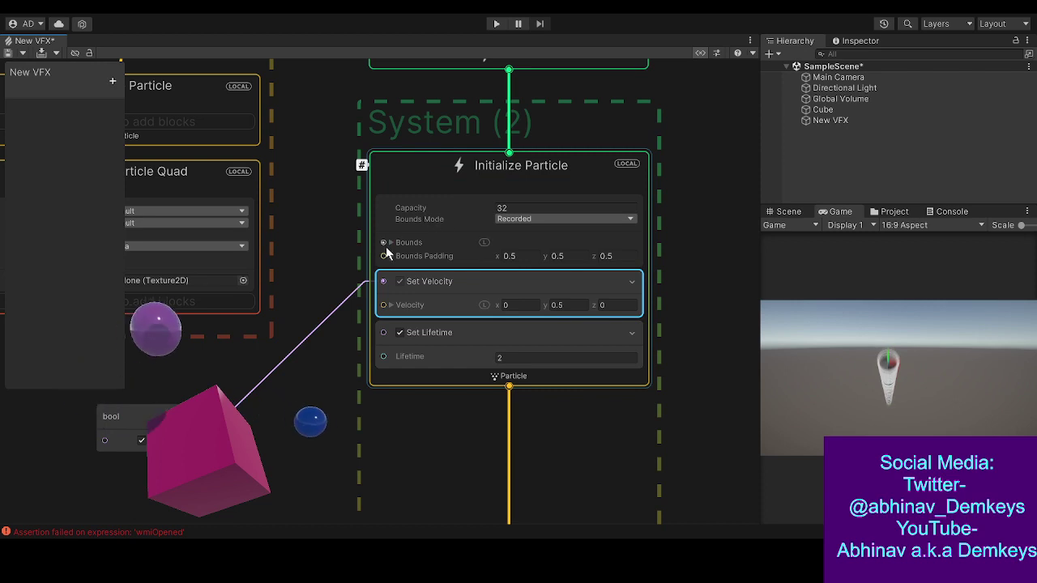
- Delete the Set Lifetime block from System (2)'s Update Particle context
middle_click_drag(328, 449, 306, 338)
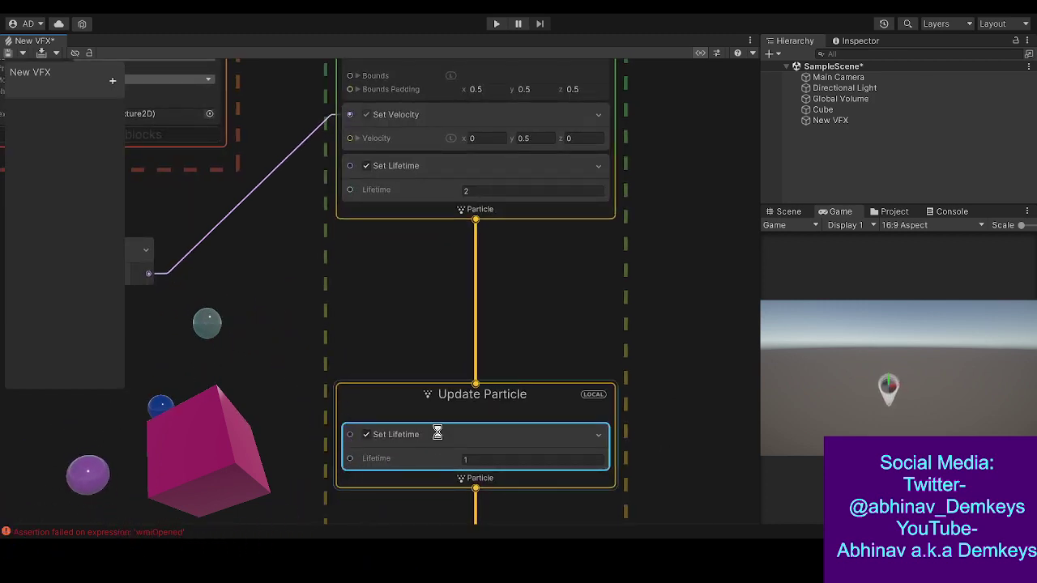
key("Delete")
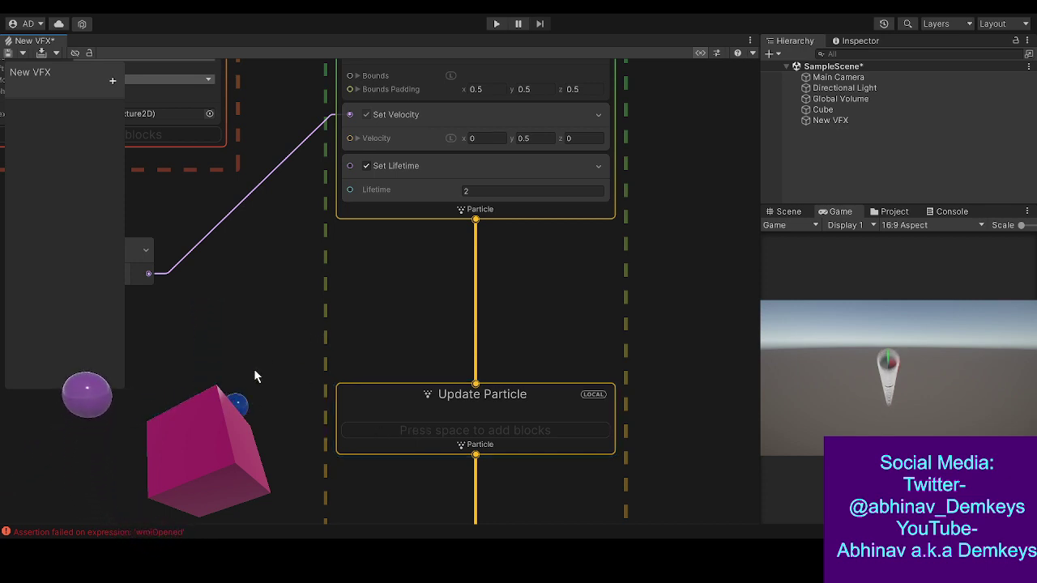
- Add a Set Alpha over Life block to System (2)'s Update Particle context and move it below Set Lifetime in Initialize Particle
left_click(355, 412)
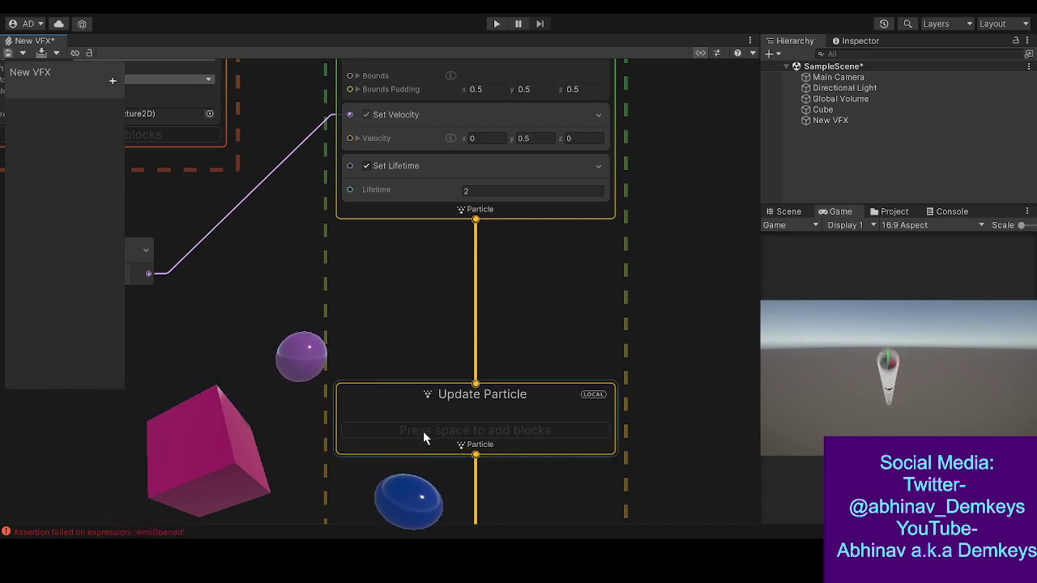
double_click(415, 410)
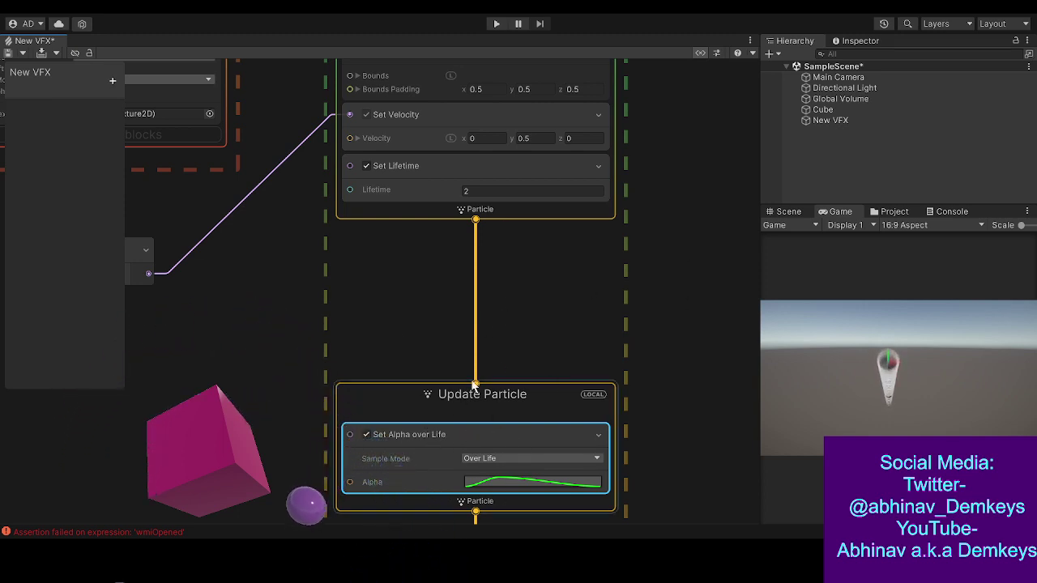
left_click_drag(612, 313, 438, 203)
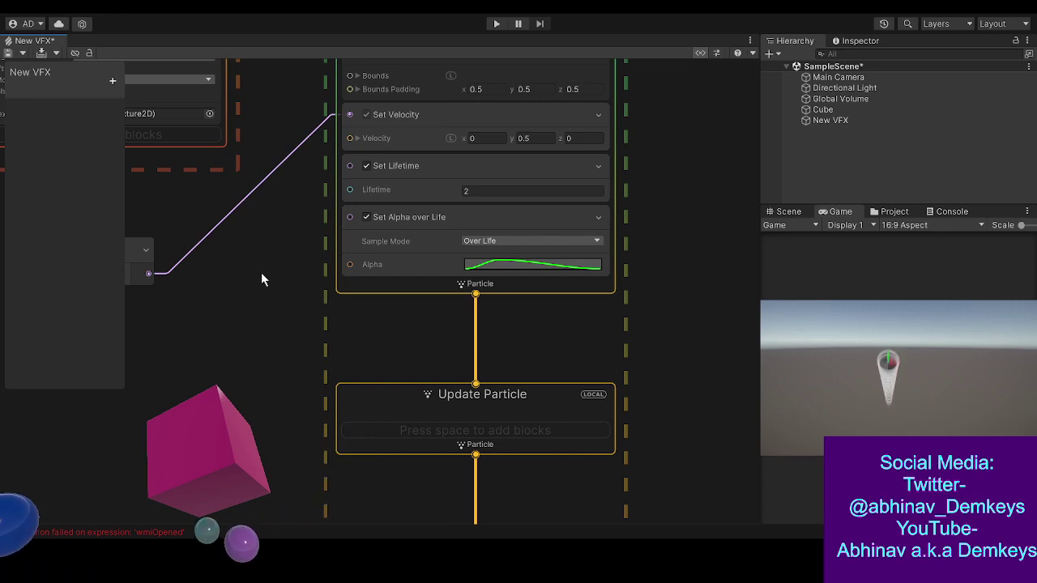
- Set the Constant Spawn Rate block's rate to 2 in the Spawn context above System (2)
middle_click_drag(280, 278, 318, 364)
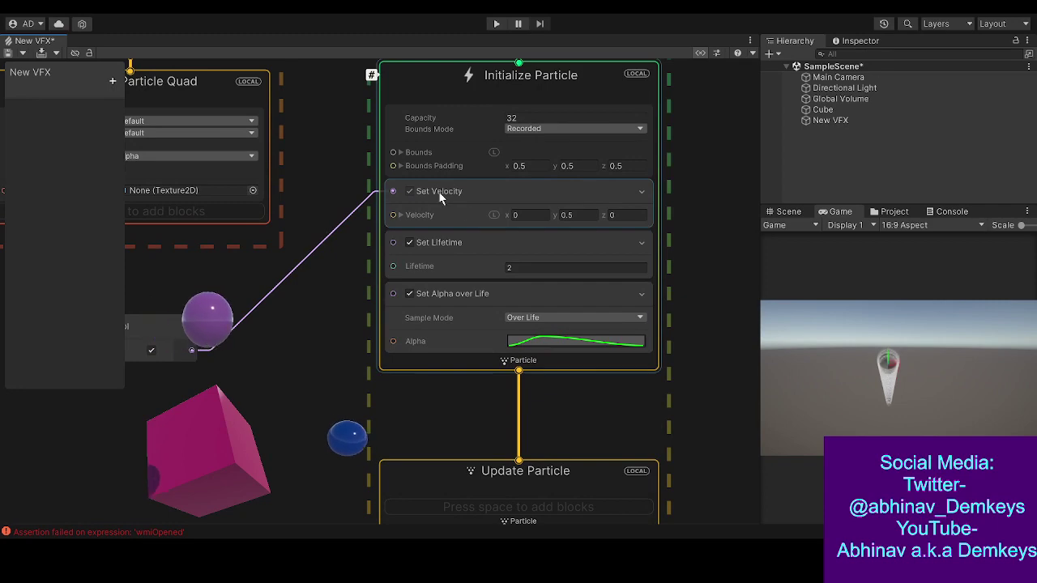
middle_click_drag(270, 232, 266, 424)
left_click(545, 183)
type("2")
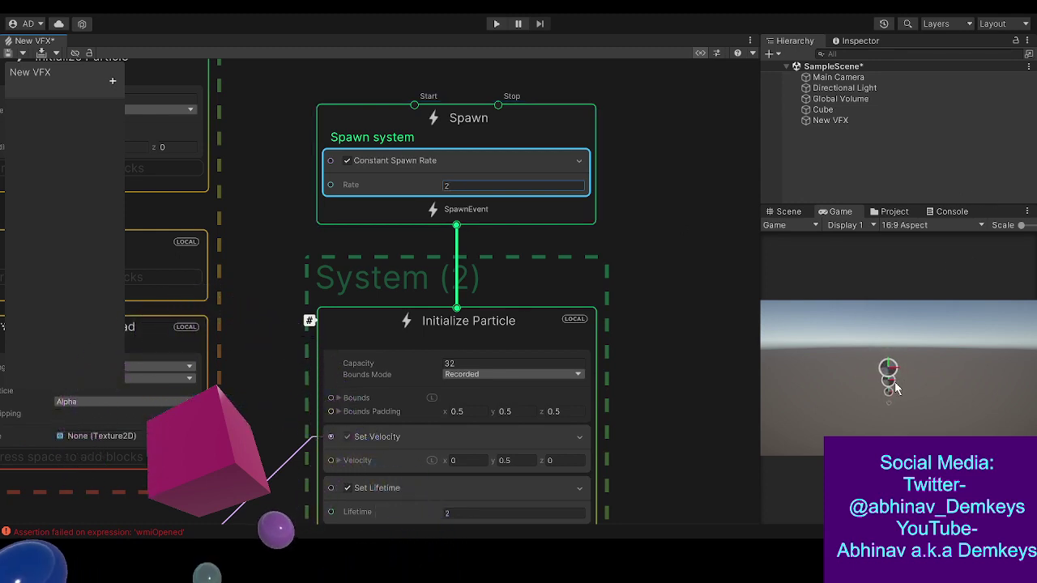
- Change the Alpha curve of the Set Alpha over Life block in Initialize Particle to a straight falling line
middle_click_drag(666, 305, 503, 195)
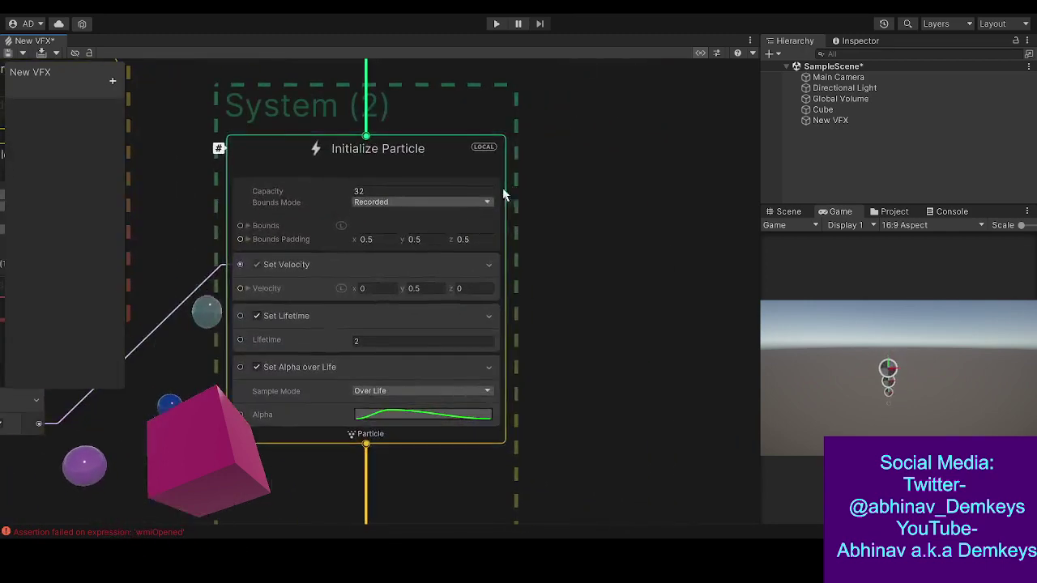
left_click(391, 415)
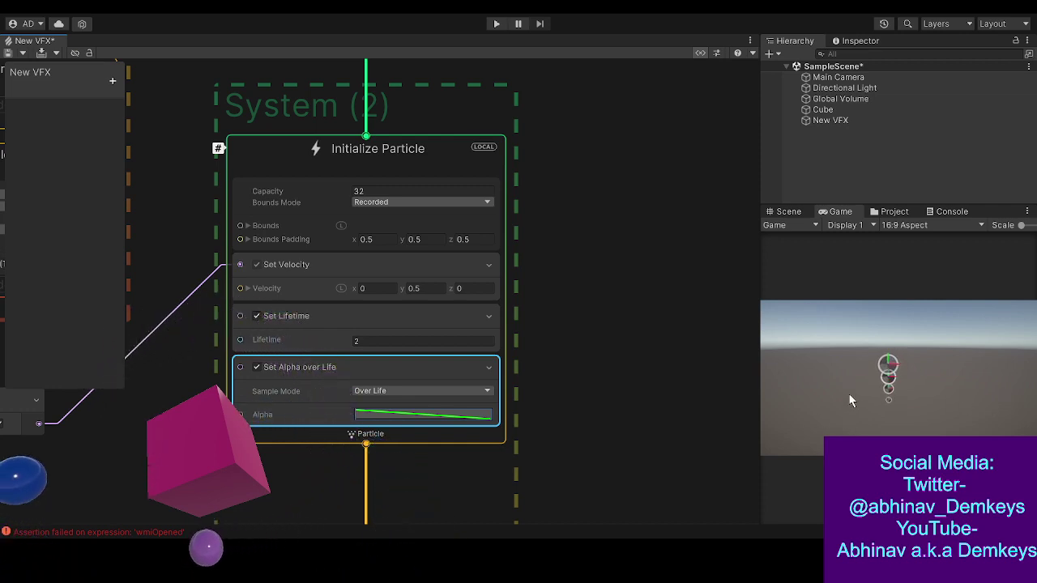
middle_click_drag(685, 374, 724, 355)
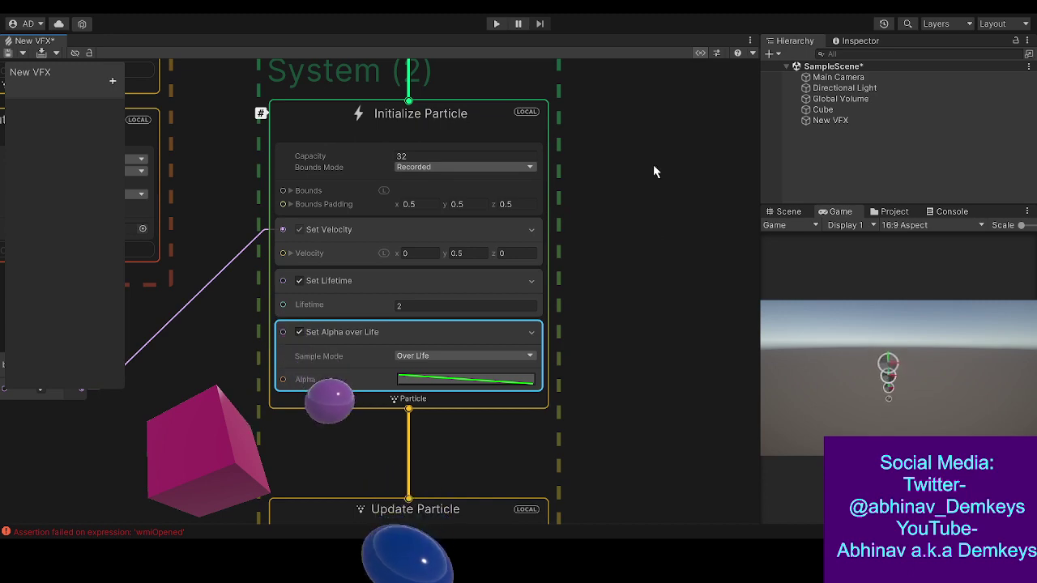
- Examine System (2)'s chain of contexts from Spawn through Initialize and Update Particle to Output Particle Quad
middle_click_drag(653, 166, 705, 481)
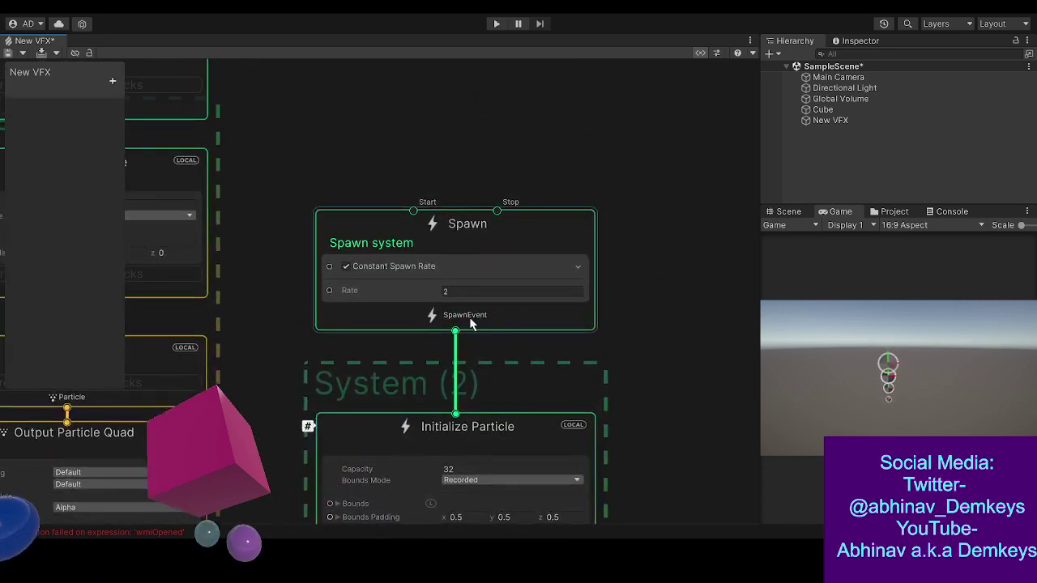
middle_click_drag(604, 385, 589, 259)
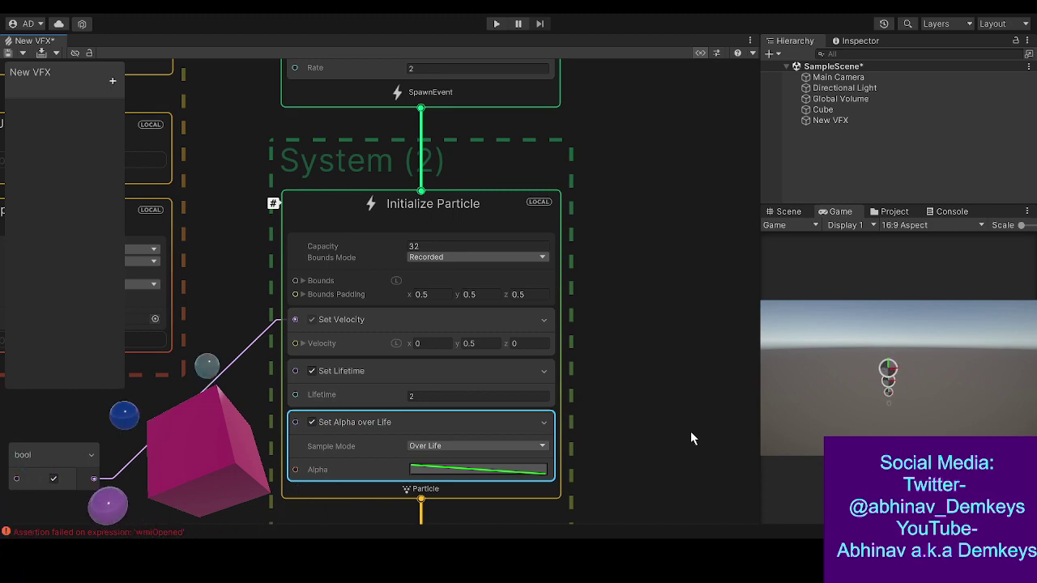
middle_click_drag(690, 431, 653, 153)
middle_click_drag(567, 369, 656, 83)
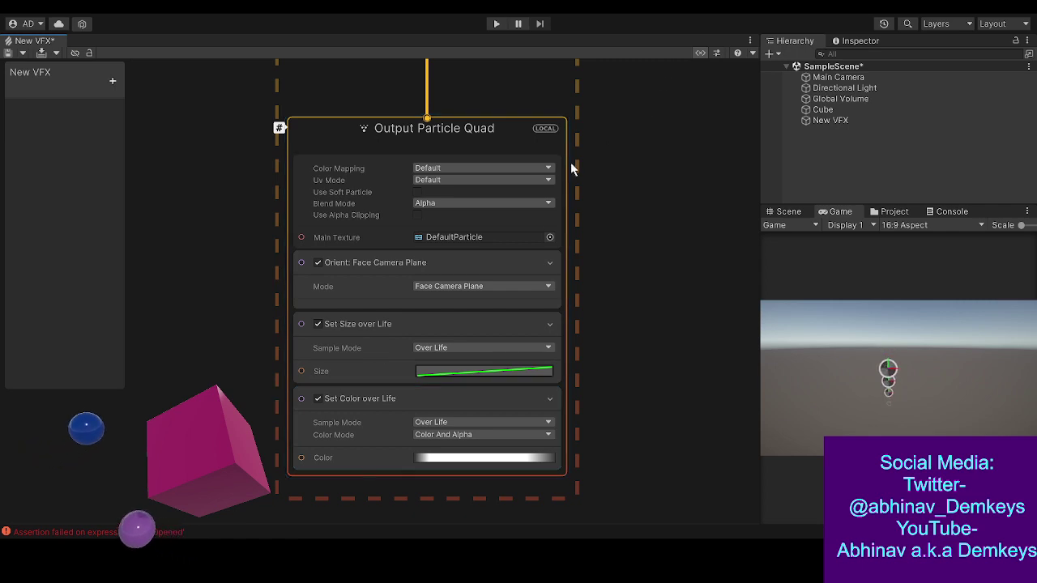
left_click(405, 138)
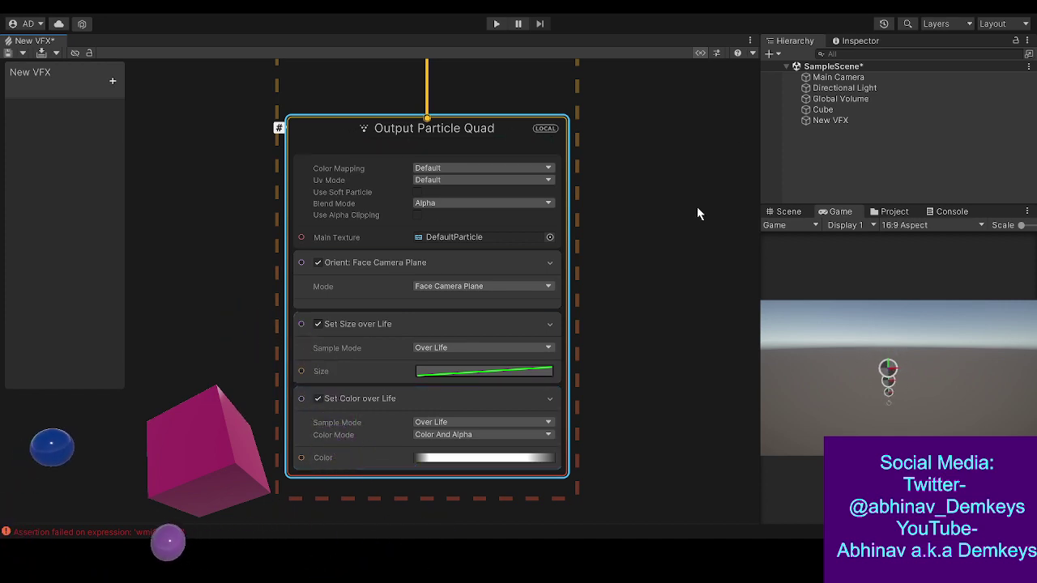
mouse_move(661, 217)
middle_mouse_down()
mouse_move(655, 240)
mouse_move(707, 572)
middle_mouse_up()
middle_click_drag(693, 277, 675, 431)
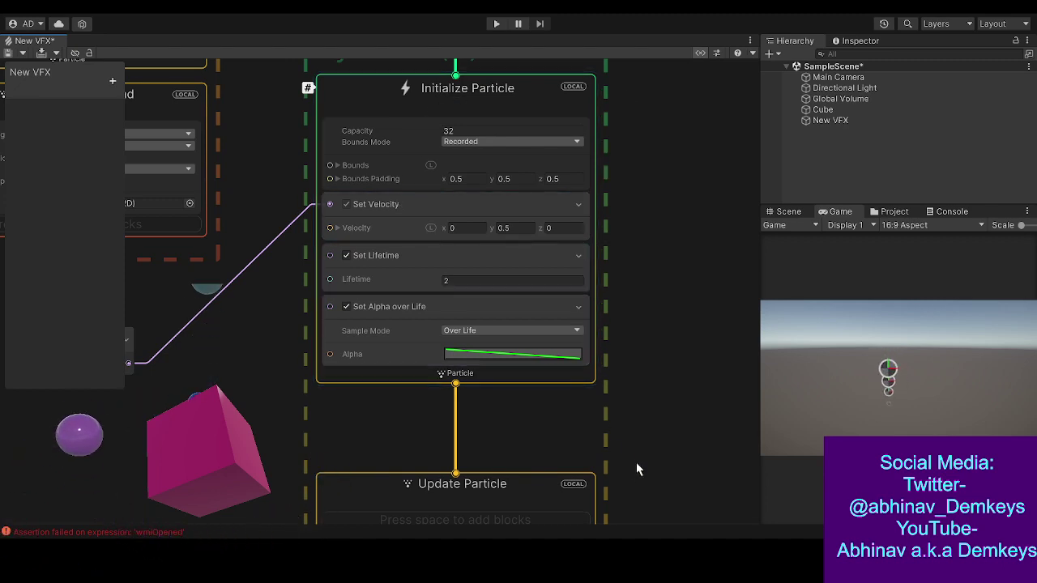
scroll(636, 458, "down", 5)
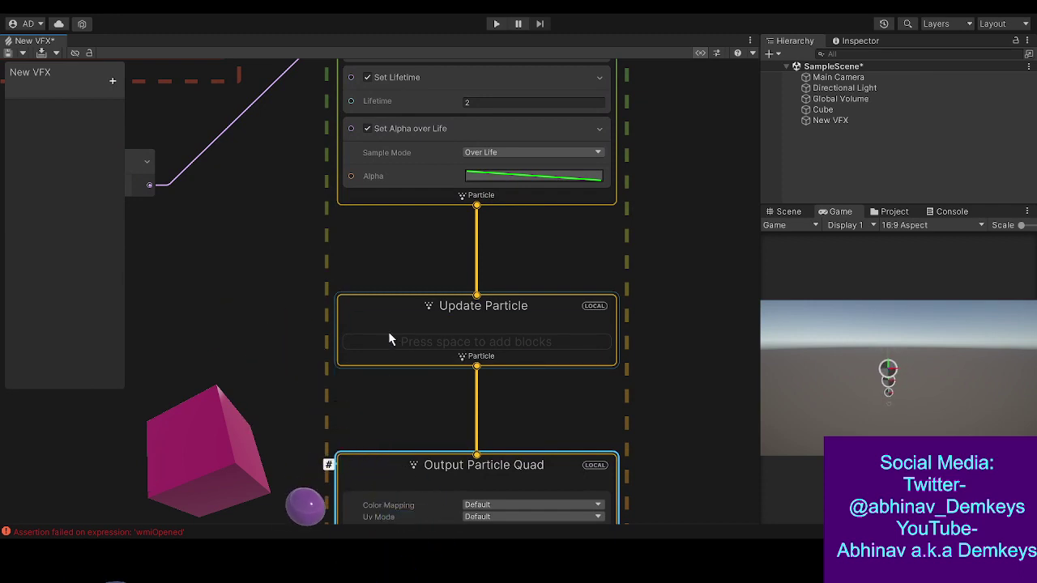
scroll(649, 378, "down", 5)
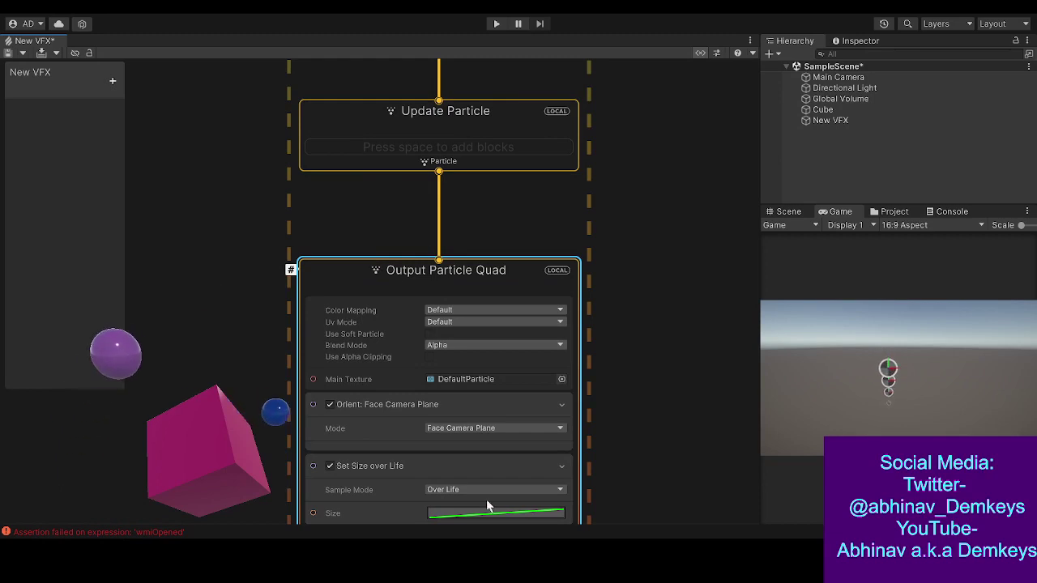
scroll(632, 381, "down", 3)
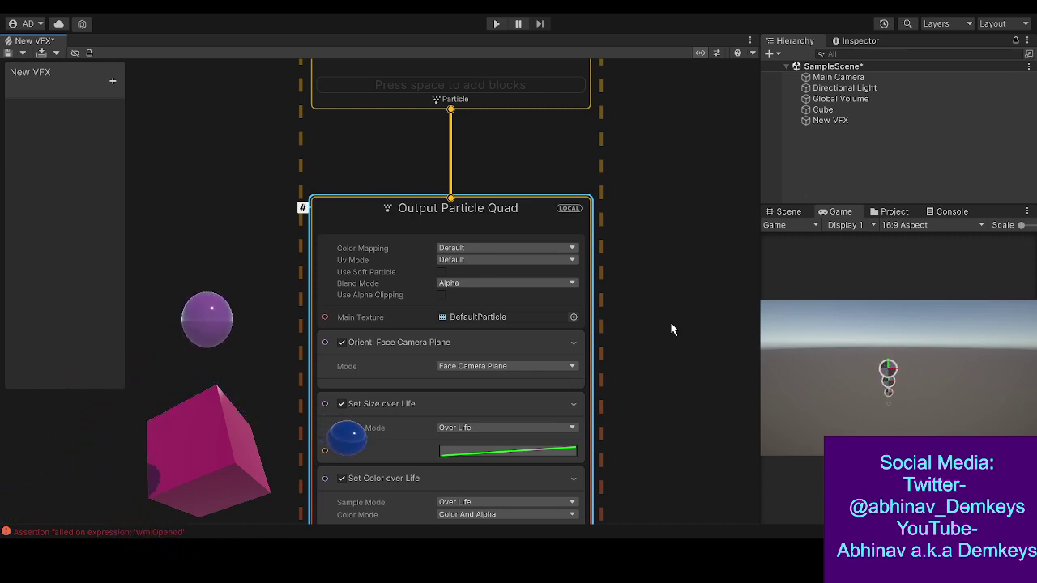
- Create an Output Particle Triangle context from Update Particle's output and place it beside Output Particle Quad
left_click_drag(451, 109, 681, 255)
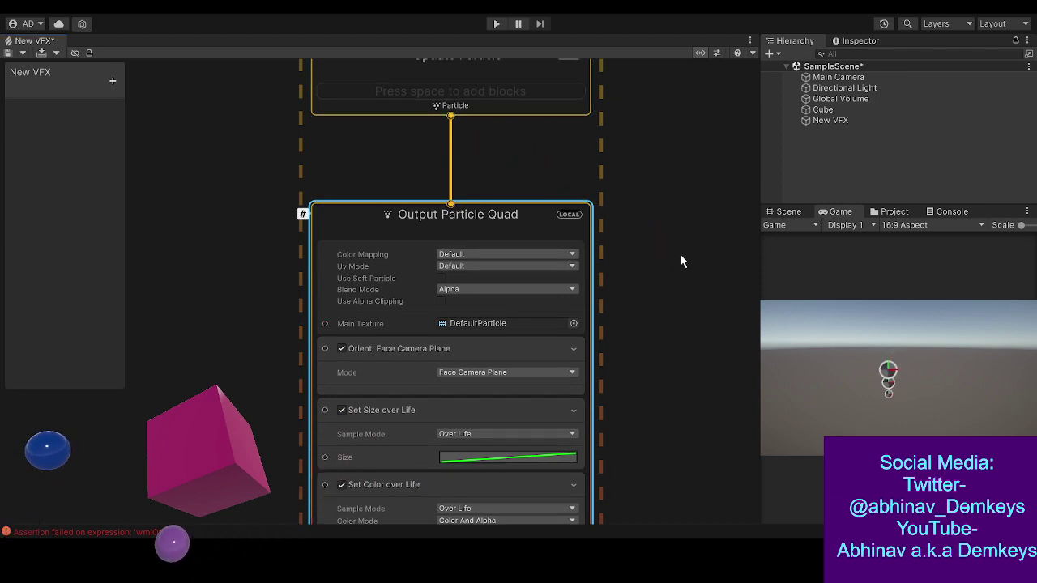
middle_click_drag(643, 290, 518, 249)
left_click(513, 231)
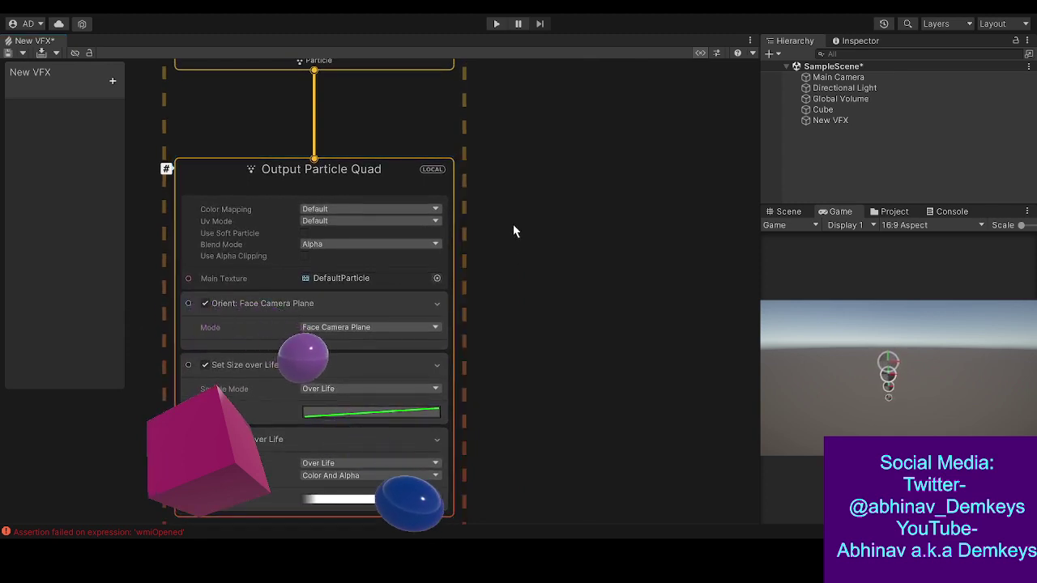
left_click_drag(314, 71, 600, 204)
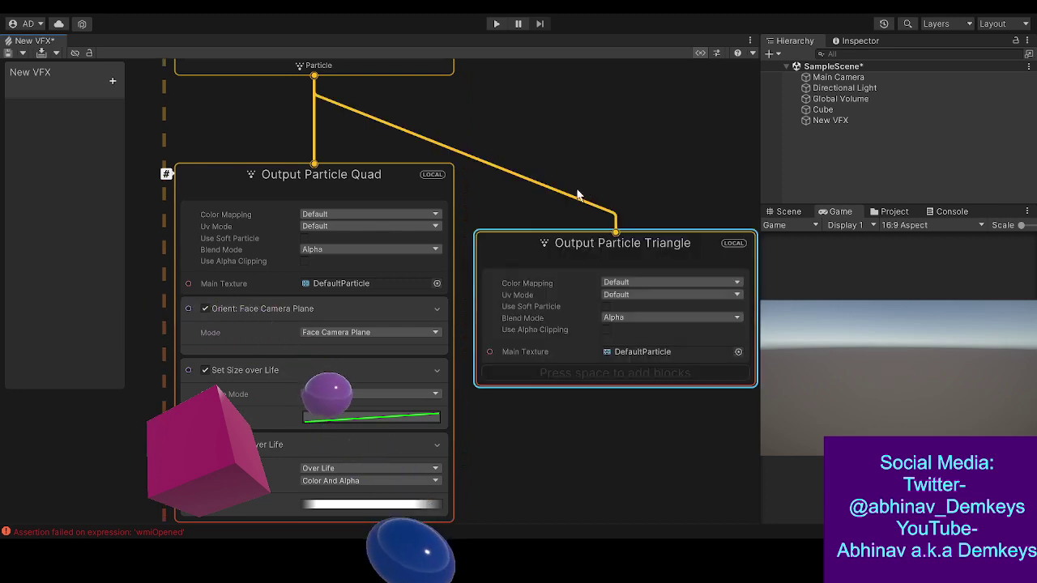
left_click_drag(581, 250, 596, 194)
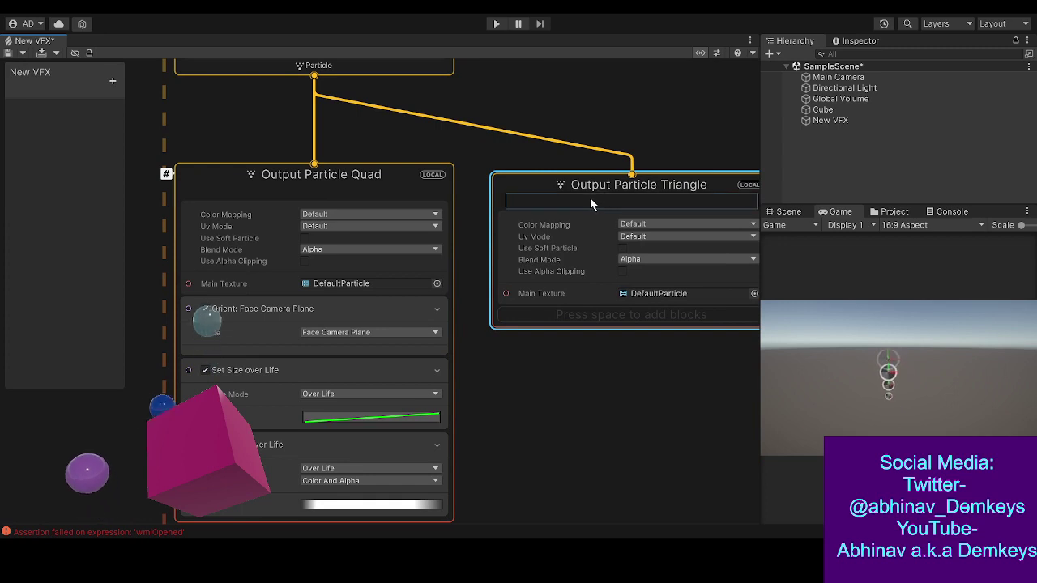
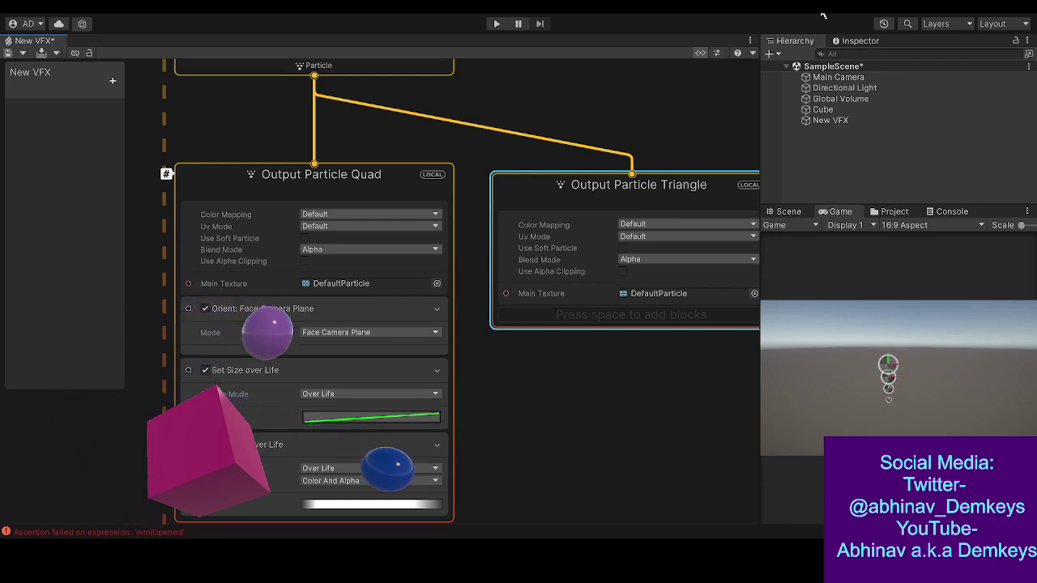
- Spread the two output contexts to either side beneath Update Particle and add a Set Velocity over Life block to Output Particle Triangle
left_click(430, 119)
middle_click_drag(430, 120, 419, 195)
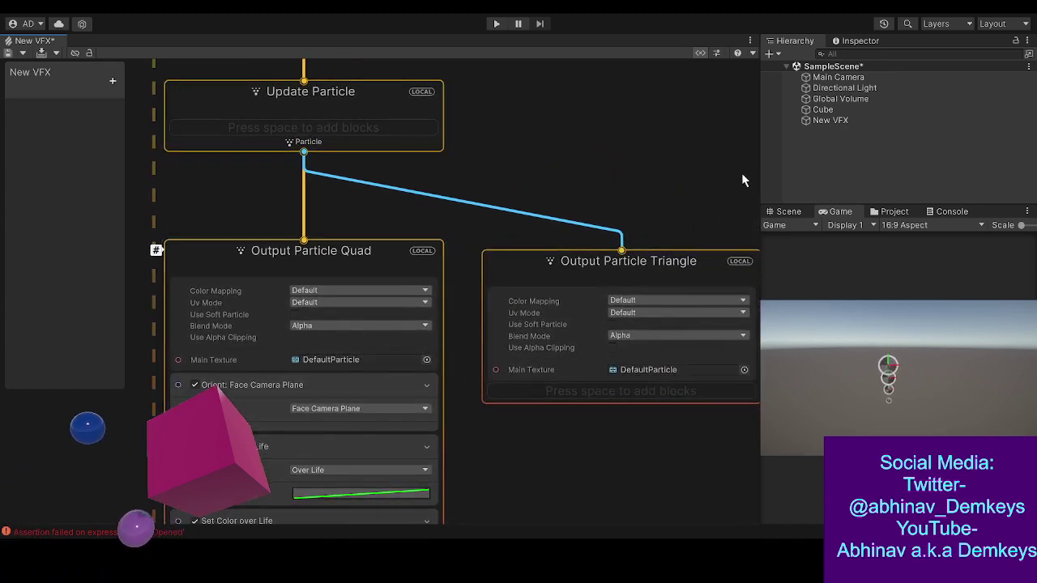
middle_click_drag(673, 185, 620, 155)
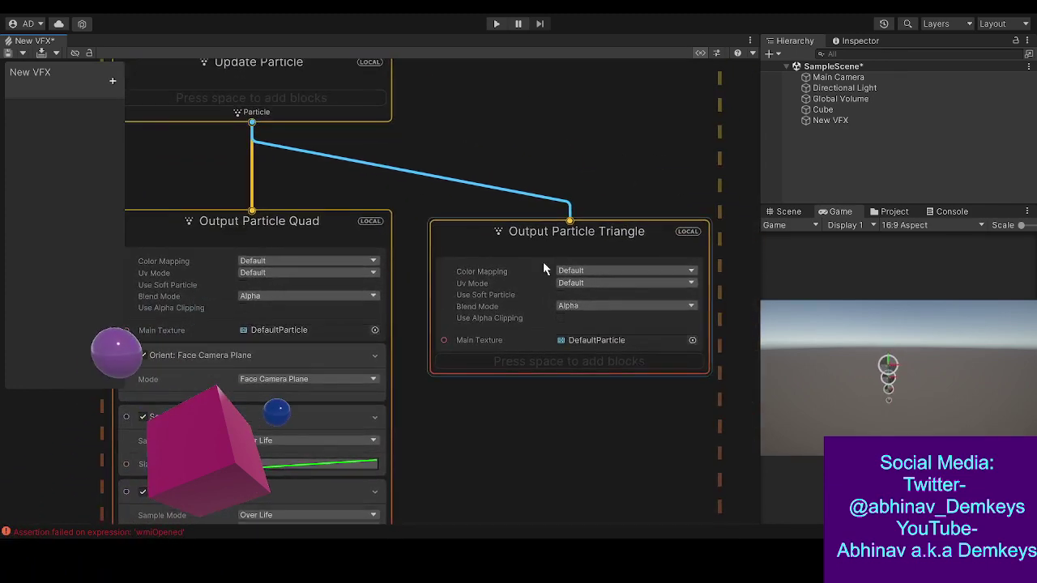
middle_click_drag(505, 453, 602, 420)
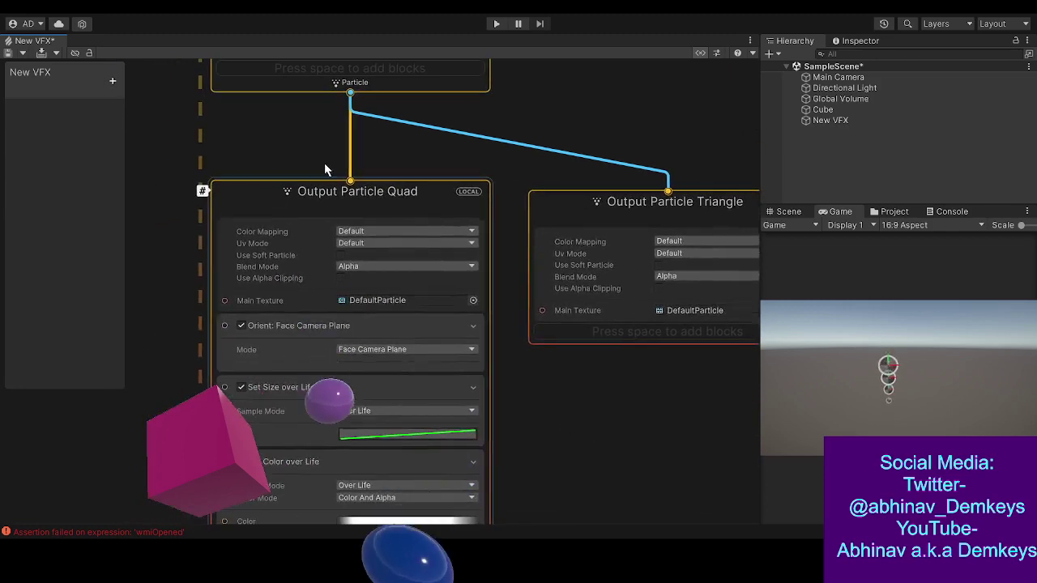
left_click_drag(261, 193, 107, 204)
left_click_drag(656, 204, 537, 207)
middle_click_drag(410, 374, 512, 300)
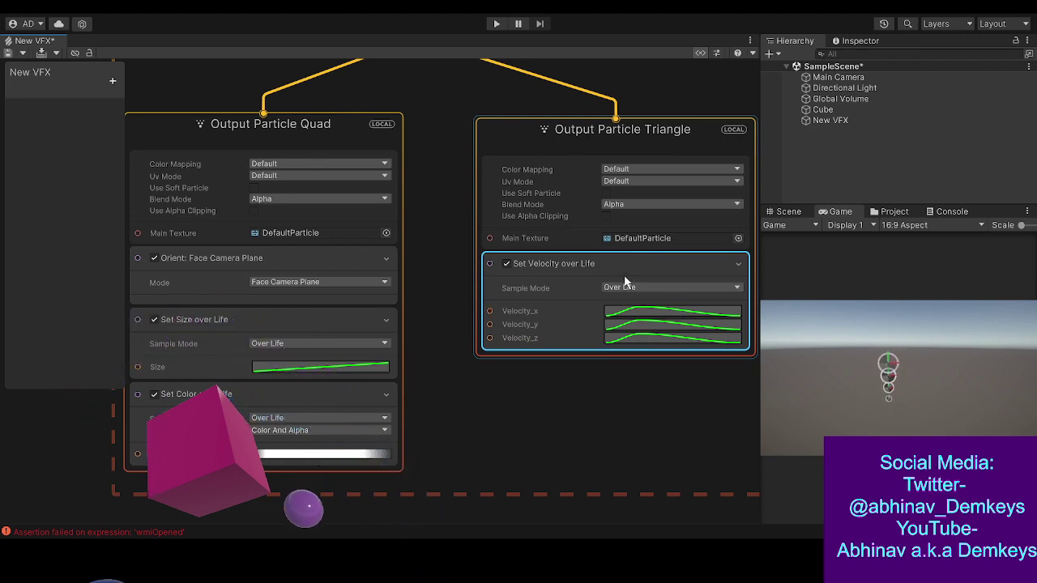
- Disconnect Output Particle Quad from Update Particle, keeping only Output Particle Triangle linked
left_click(202, 122)
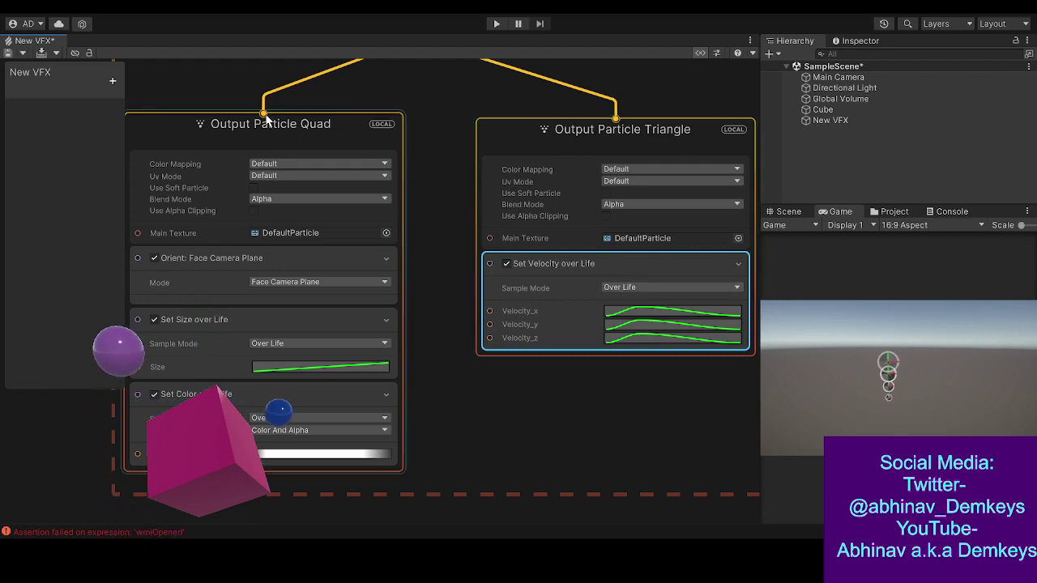
middle_click_drag(268, 83, 264, 128)
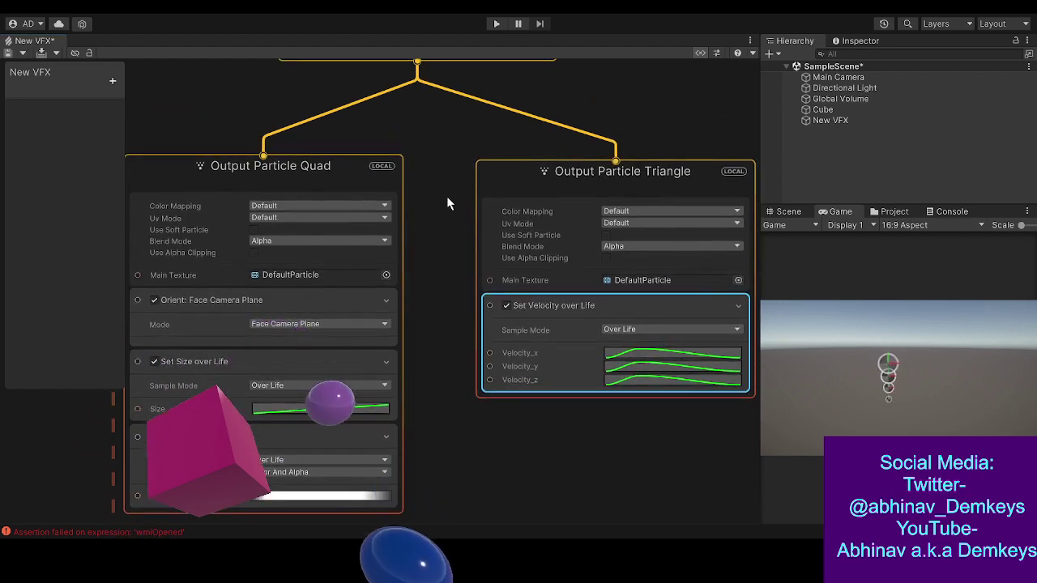
left_click_drag(327, 116, 306, 126)
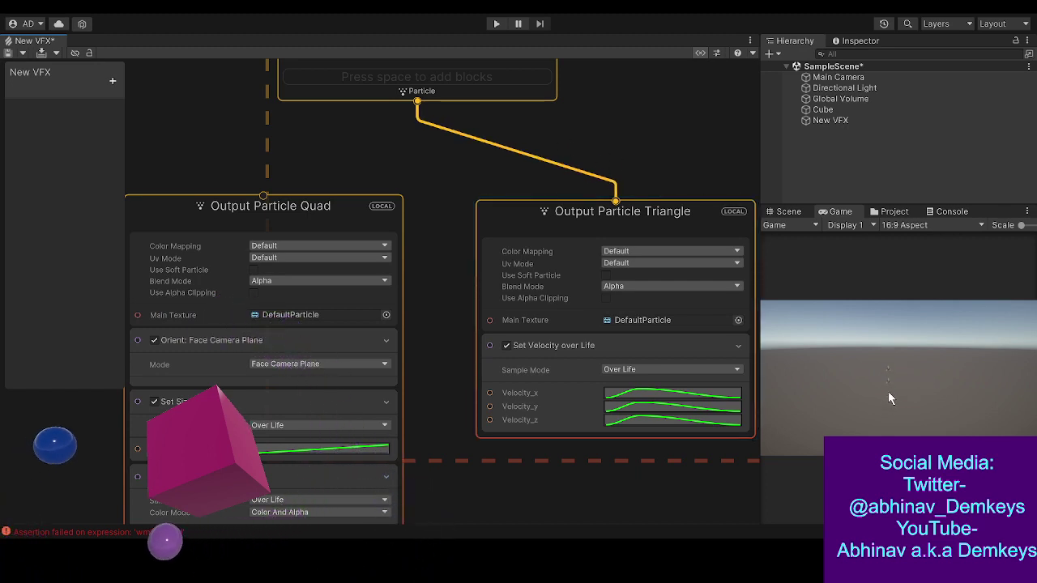
middle_click_drag(518, 487, 497, 445)
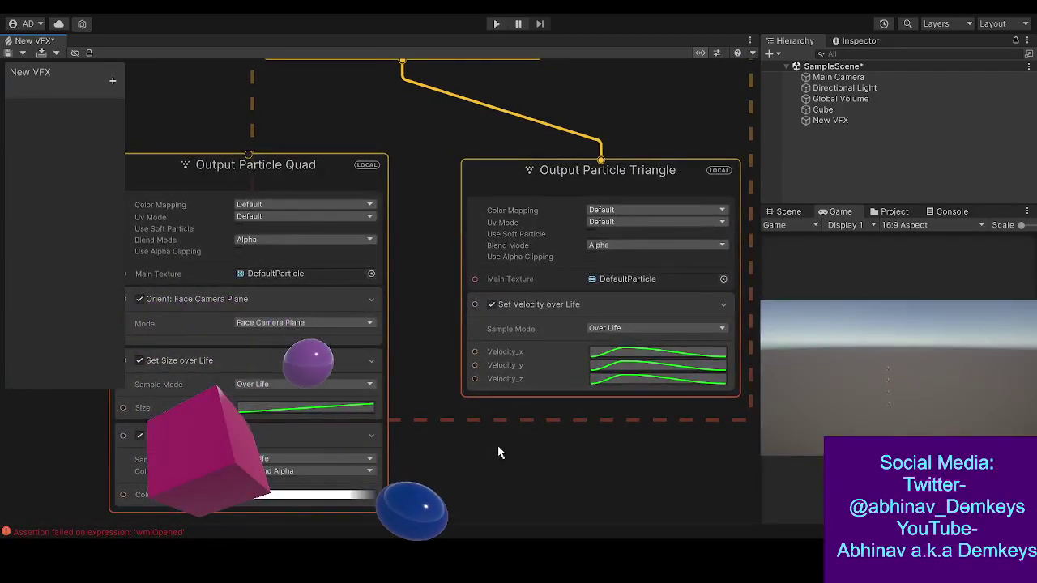
middle_click_drag(498, 447, 498, 424)
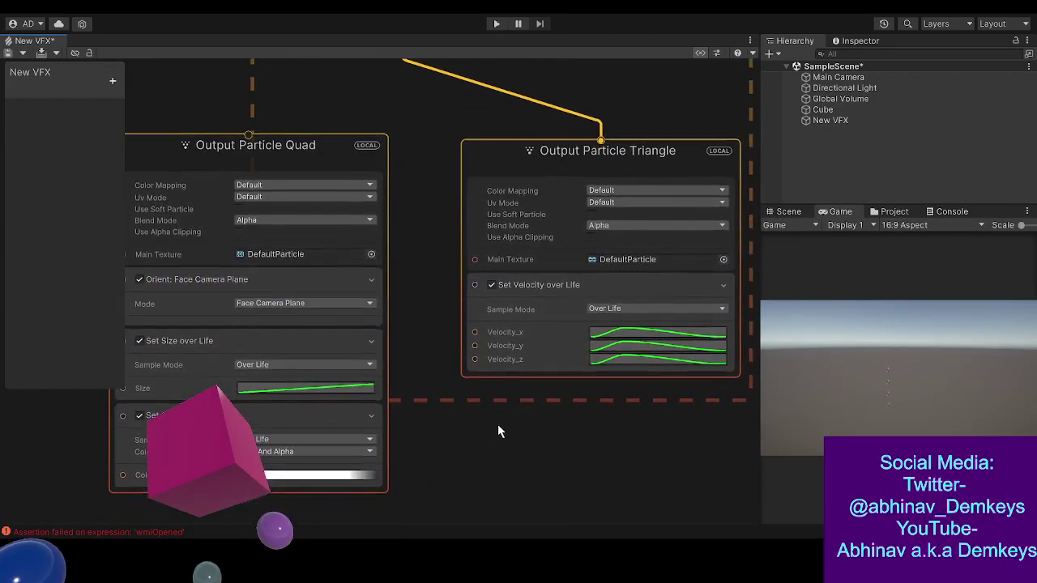
- Copy the Set Size over Life block from Output Particle Quad into Output Particle Triangle, below Set Velocity over Life
left_click(280, 341)
left_click_drag(280, 342, 524, 371)
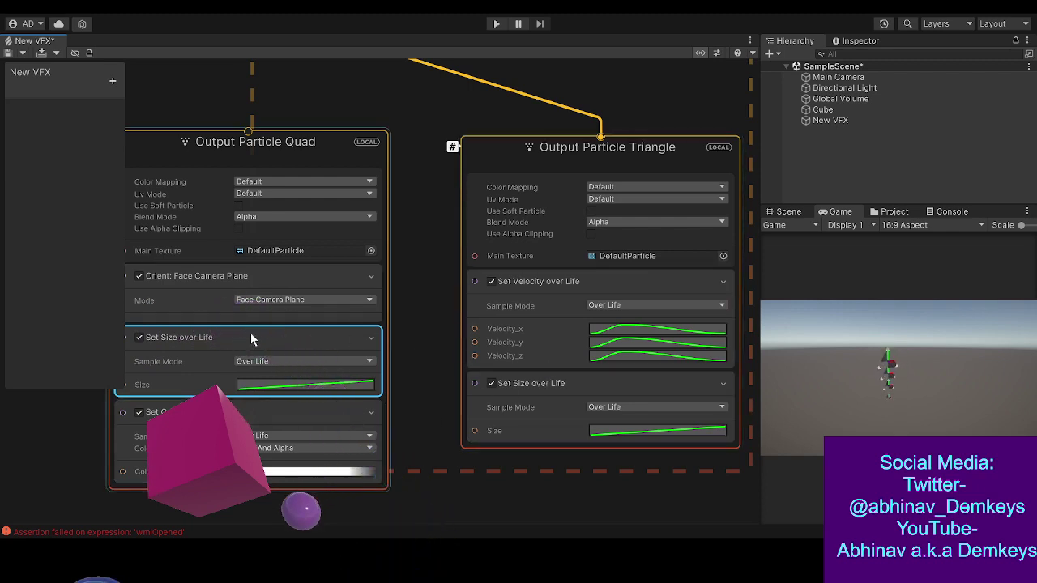
left_click_drag(250, 336, 549, 247)
left_click_drag(543, 329, 270, 332)
left_click_drag(408, 341, 503, 369)
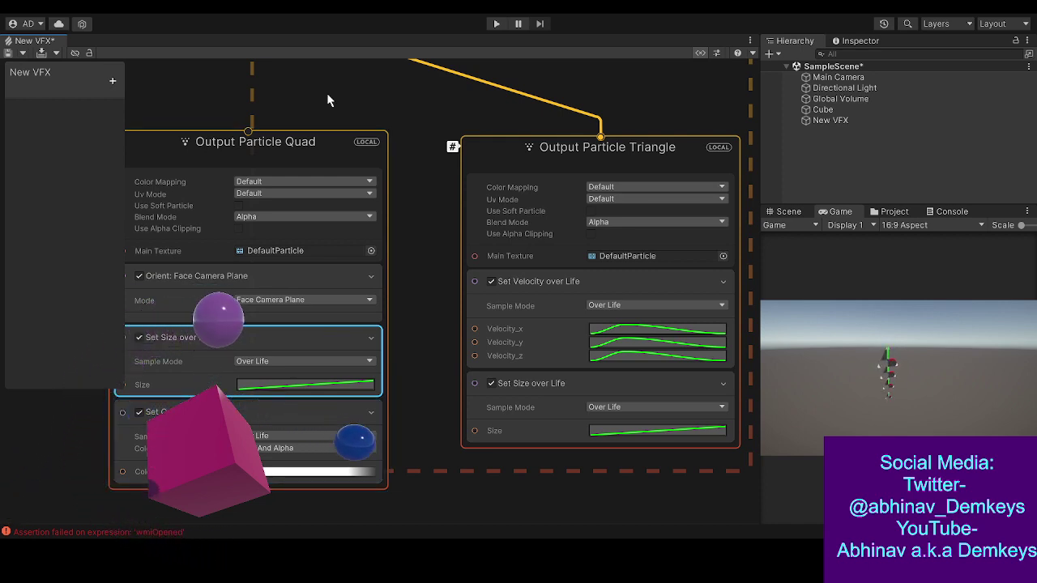
- Frame the Output Particle Triangle context in the graph and select its Set Velocity over Life block
left_click(514, 147)
key("f")
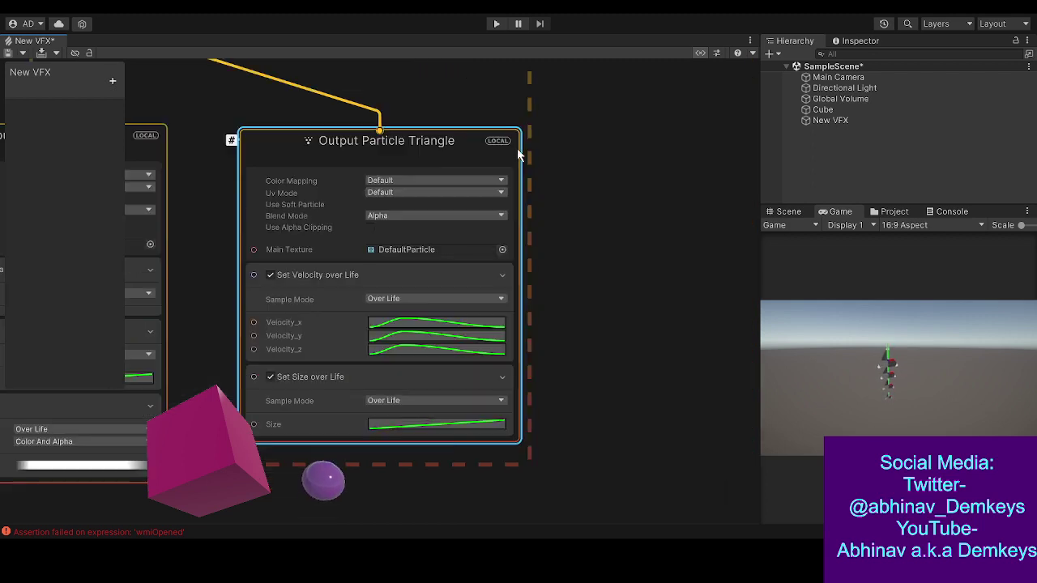
double_click(391, 159)
left_click(281, 141)
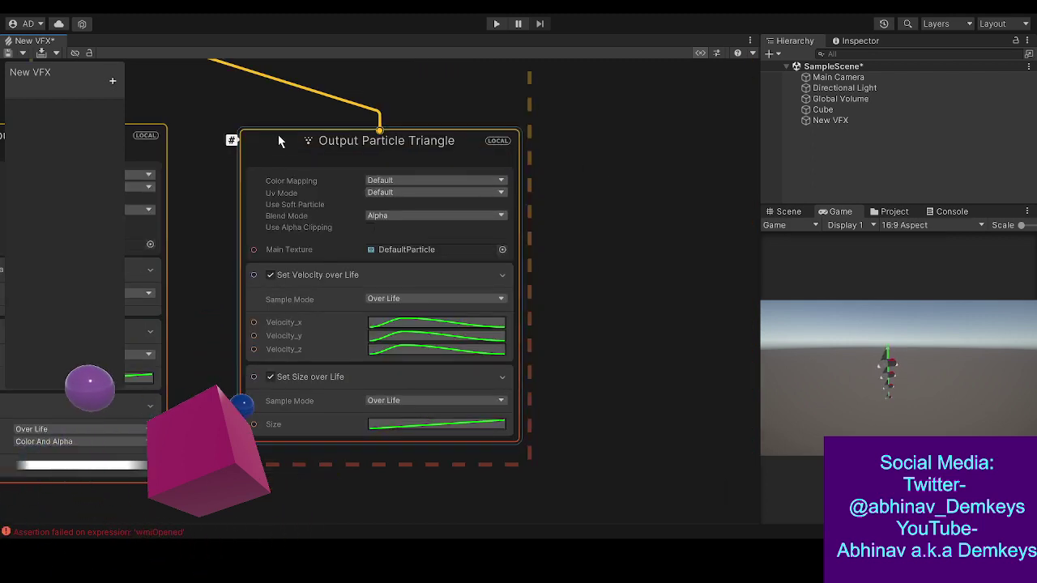
left_click(333, 277)
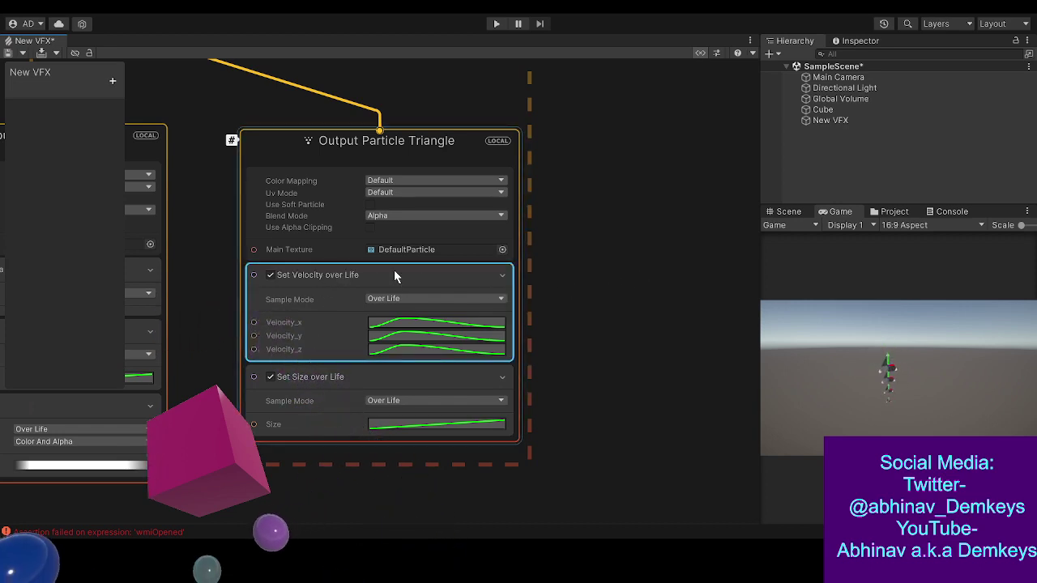
- Try duplicating the Output Particle Triangle context and remove the copy
left_click(308, 140)
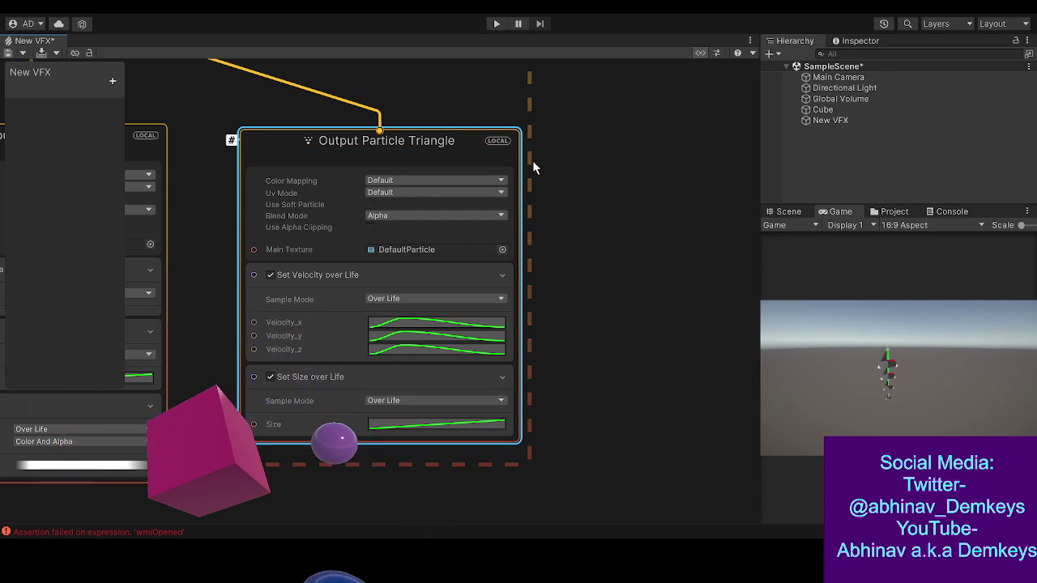
key("ctrl+d")
left_click_drag(630, 191, 647, 152)
key("Delete")
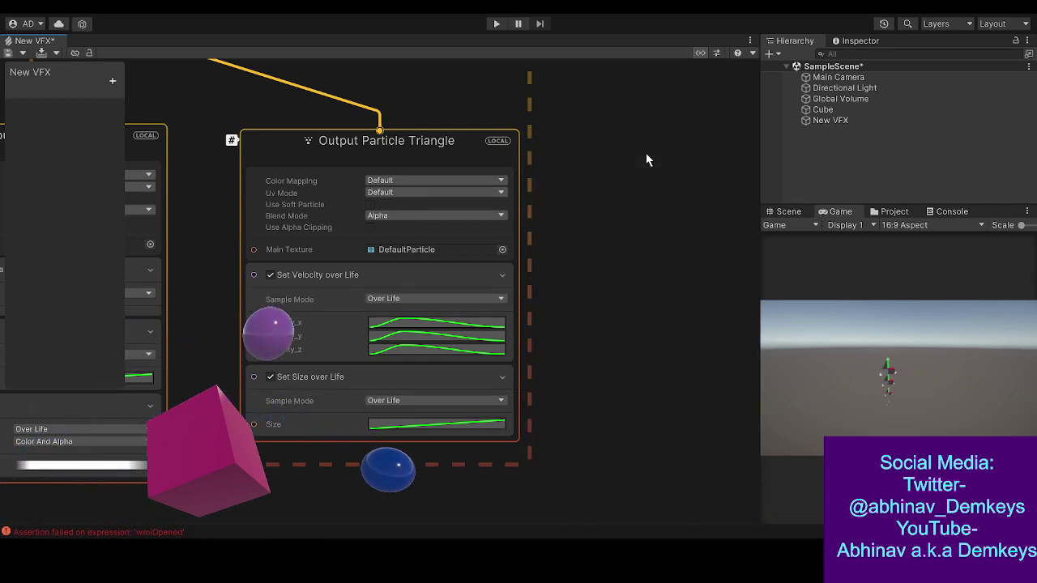
- Examine the Output Particle Triangle context up close and its place within the whole graph
middle_click_drag(638, 308, 723, 292)
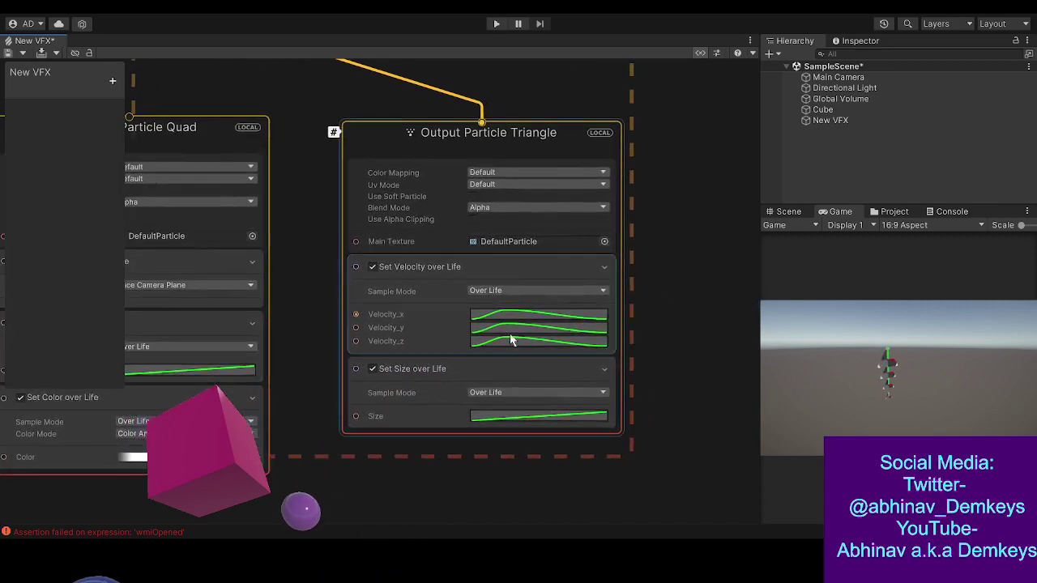
scroll(411, 326, "down", 8)
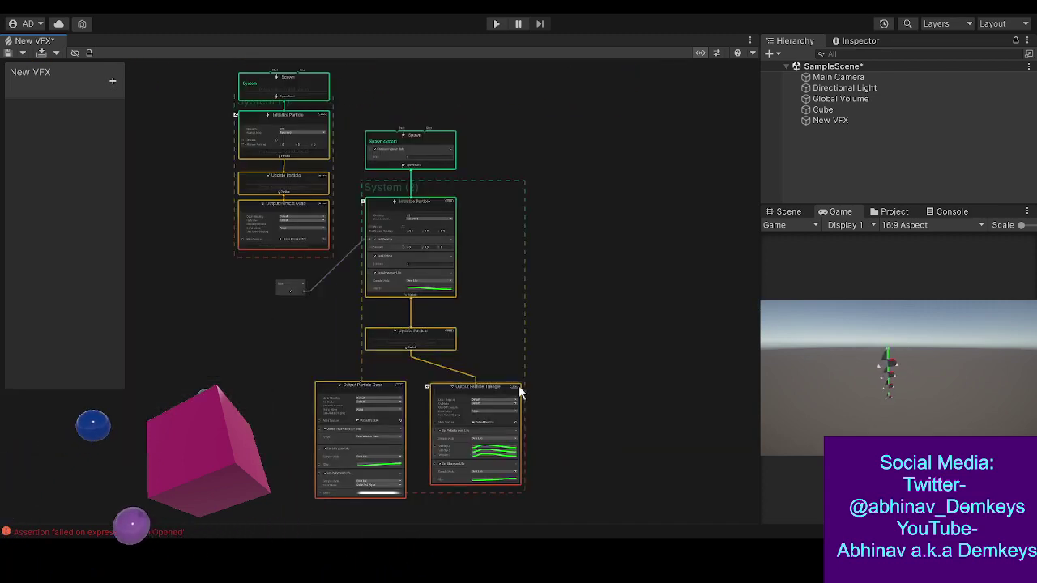
left_click(496, 438)
key("f")
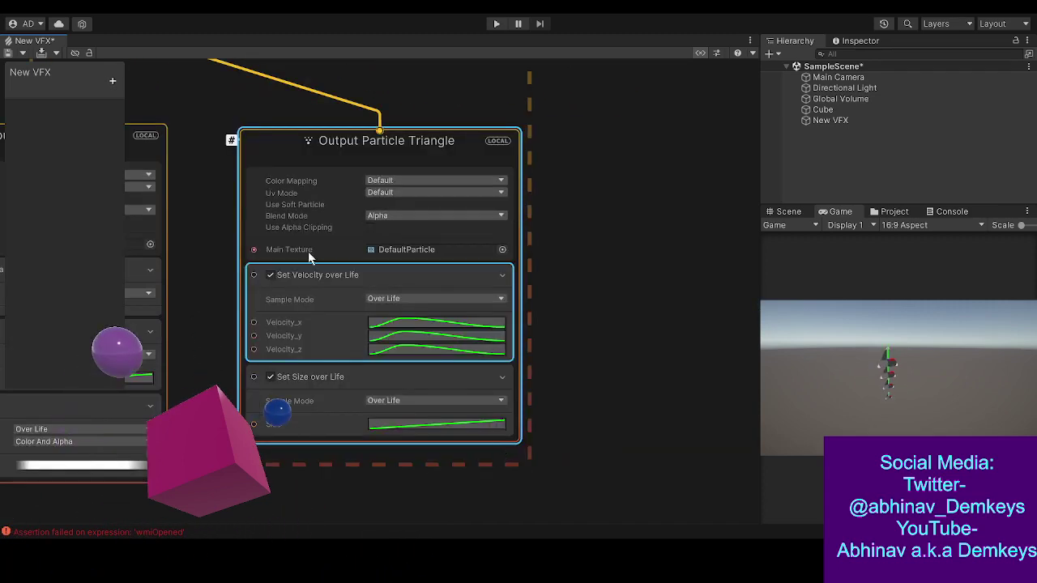
left_click(602, 279)
key("a")
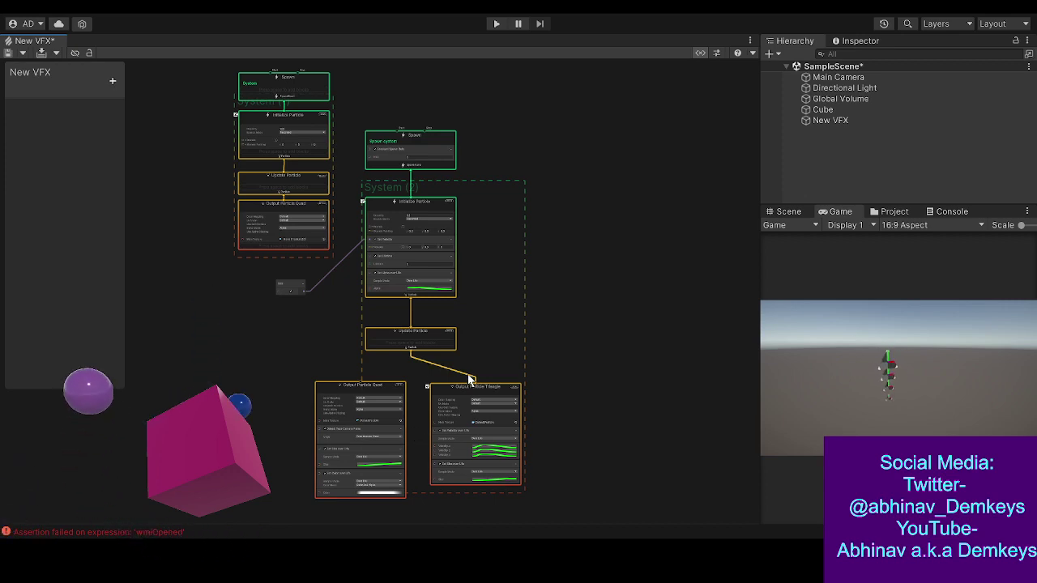
left_click(486, 389)
key("f")
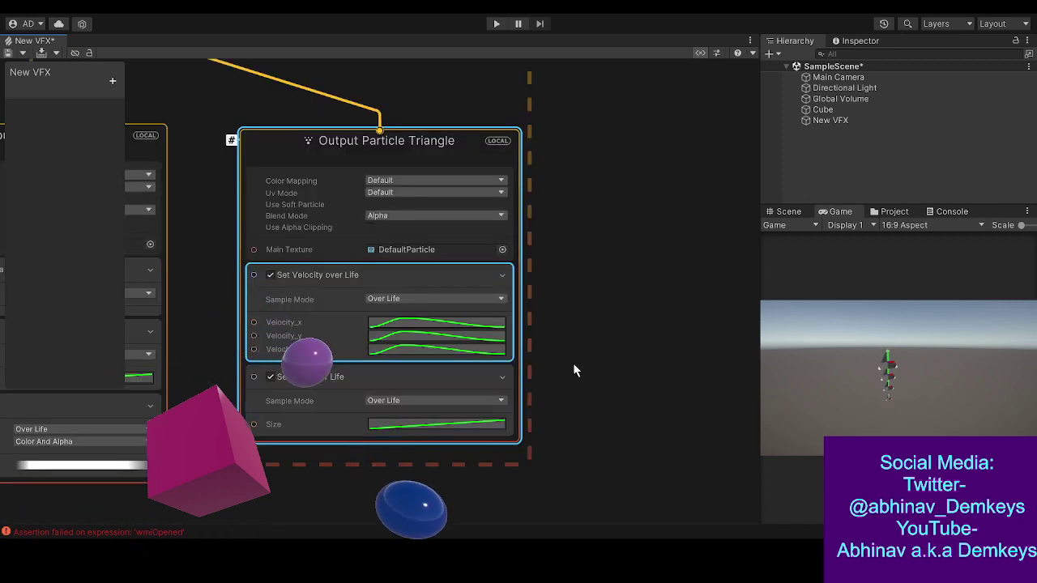
middle_click_drag(564, 281, 602, 325)
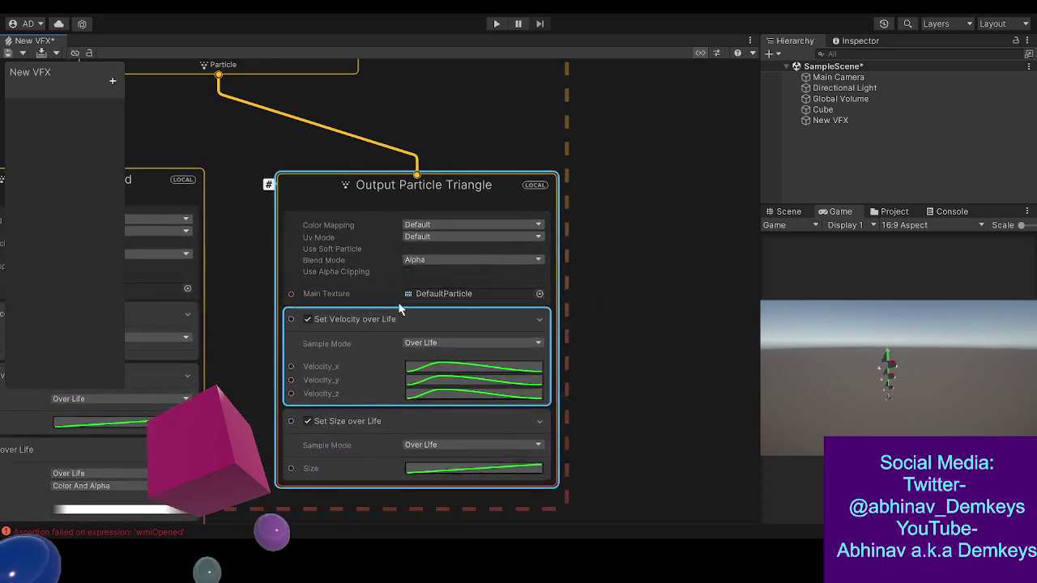
middle_click_drag(448, 146, 576, 165)
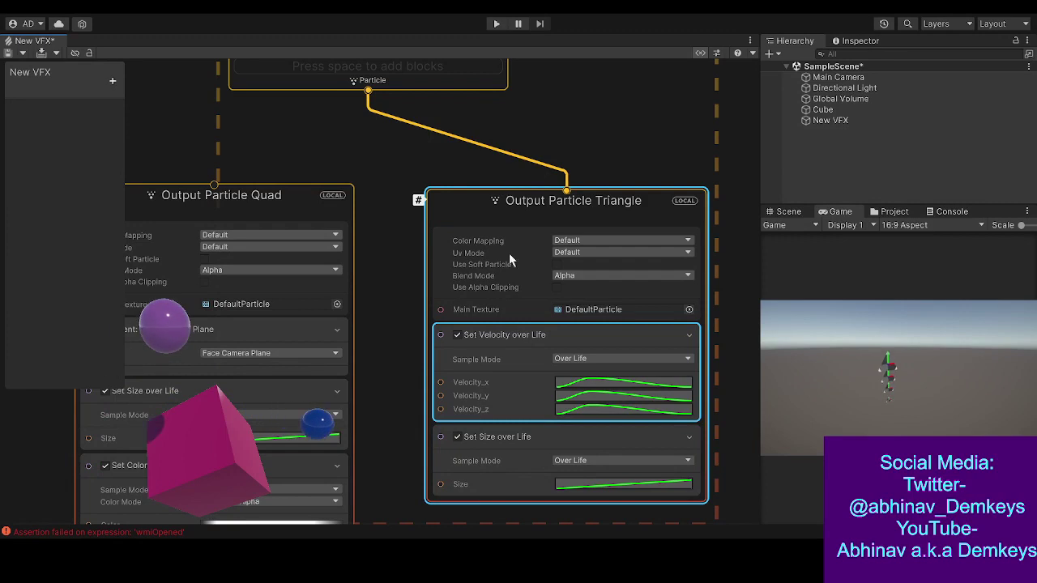
middle_click_drag(638, 132, 567, 150)
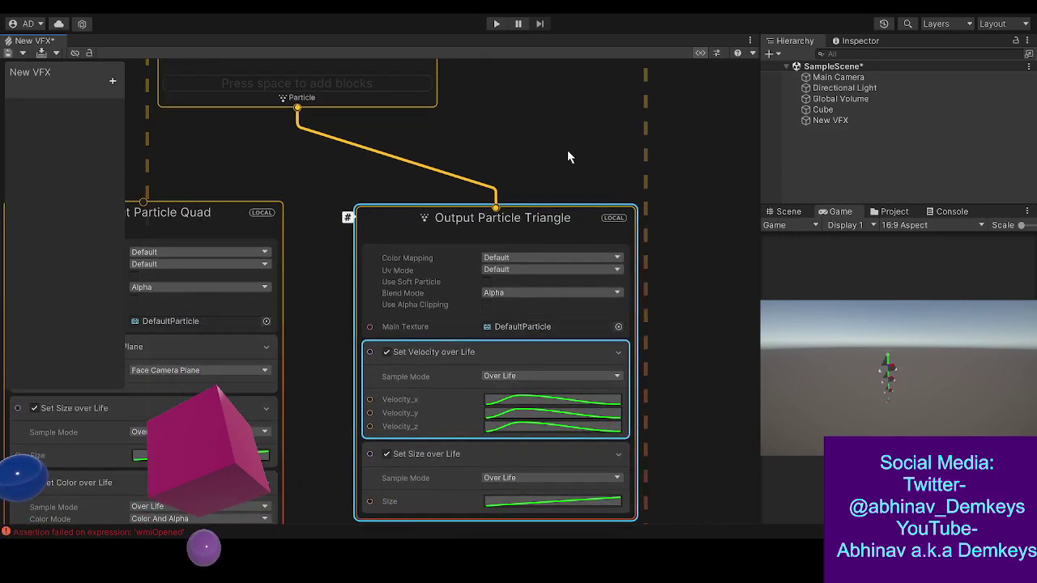
key("f")
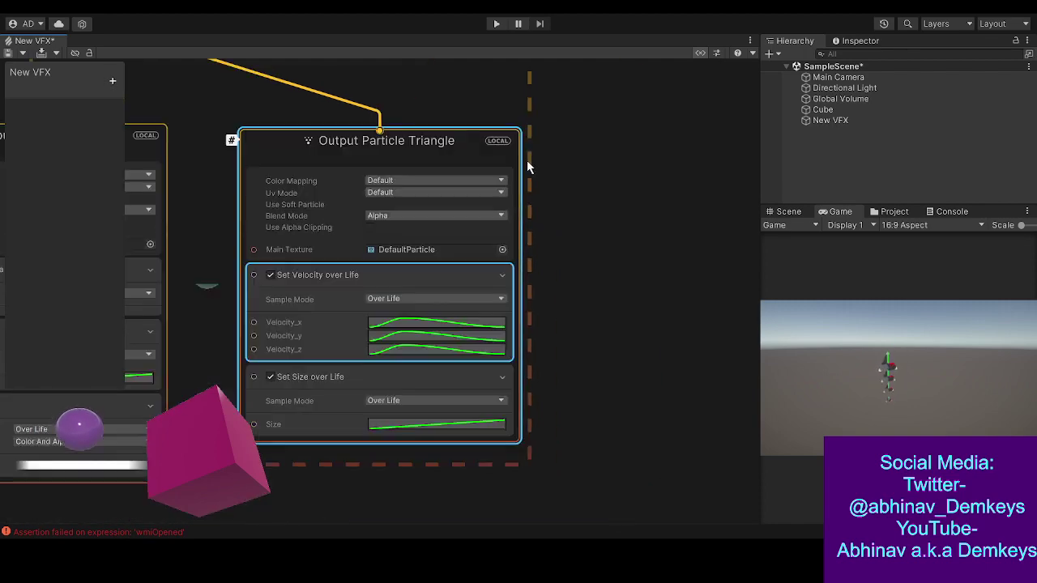
key("a")
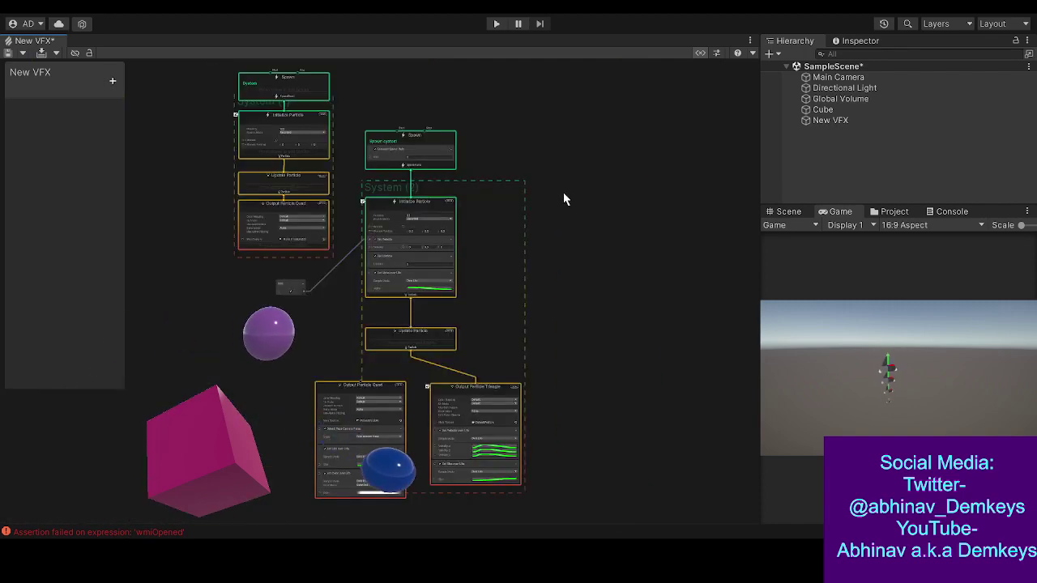
left_click(486, 388)
key("f")
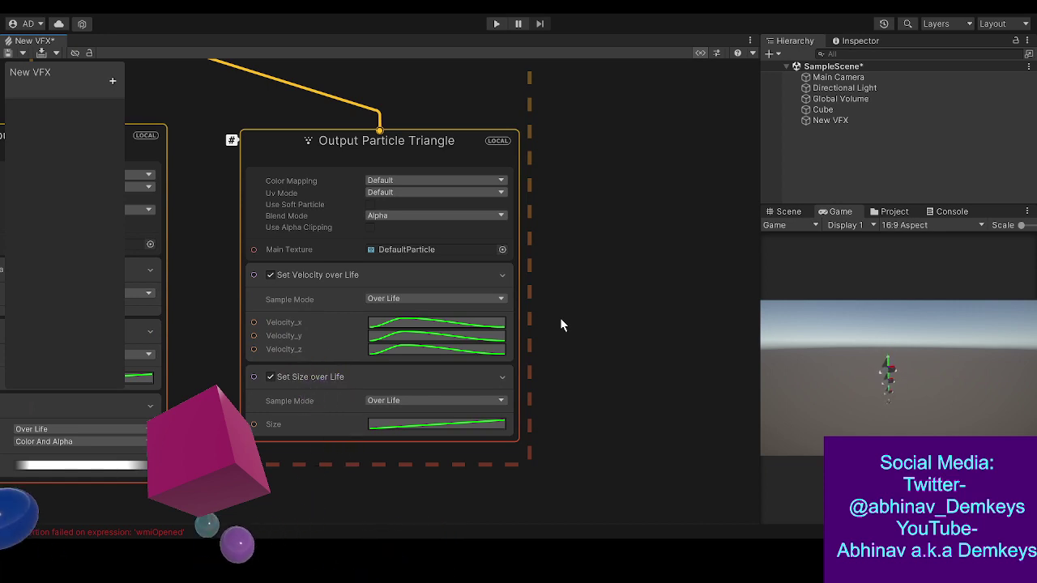
key("a")
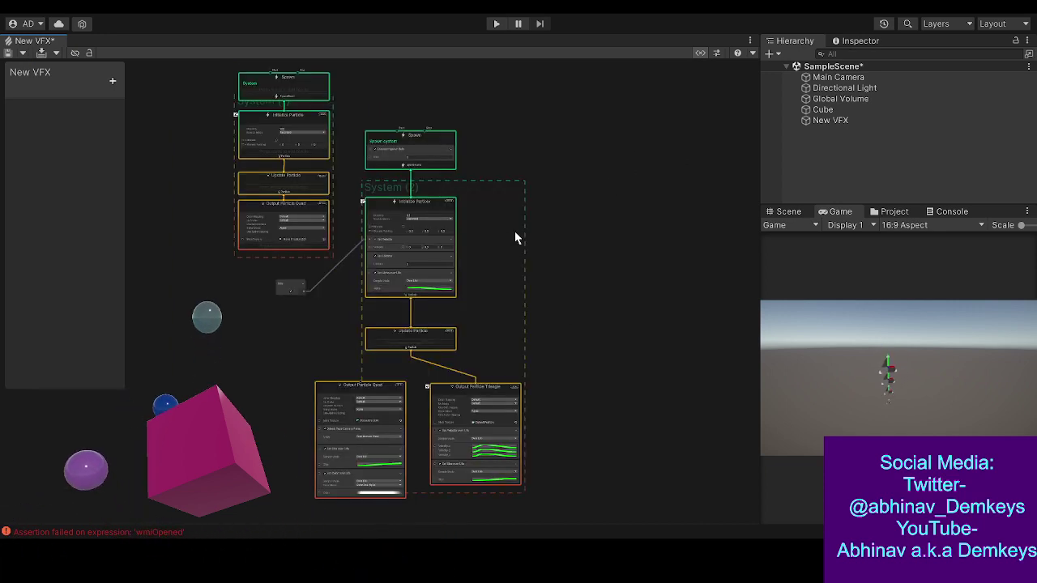
- Select Output Particle Triangle together with its two blocks and inspect its link from Update Particle beside Output Particle Quad
left_click_drag(481, 225, 362, 283)
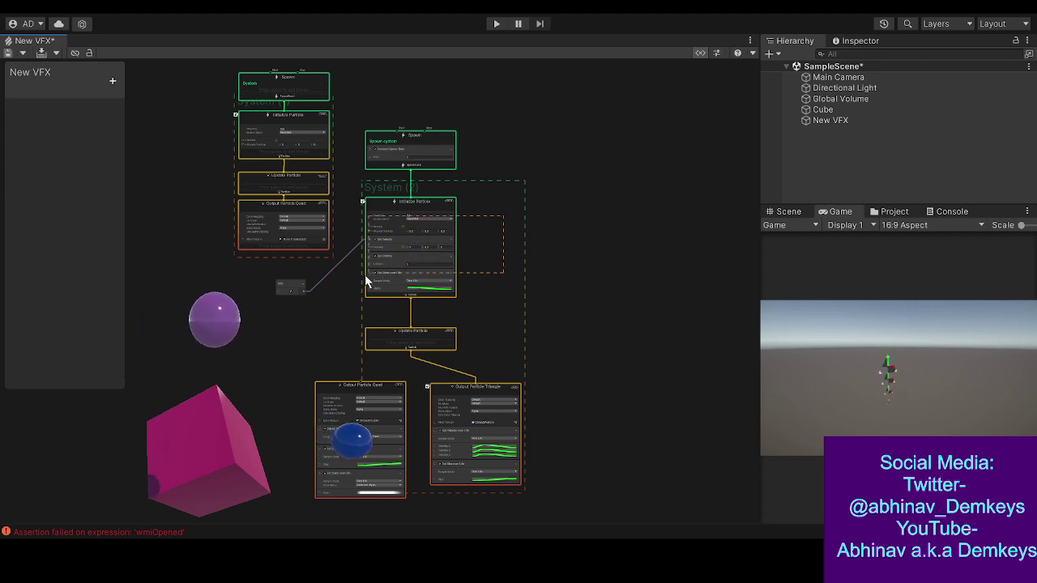
left_click_drag(555, 413, 447, 469)
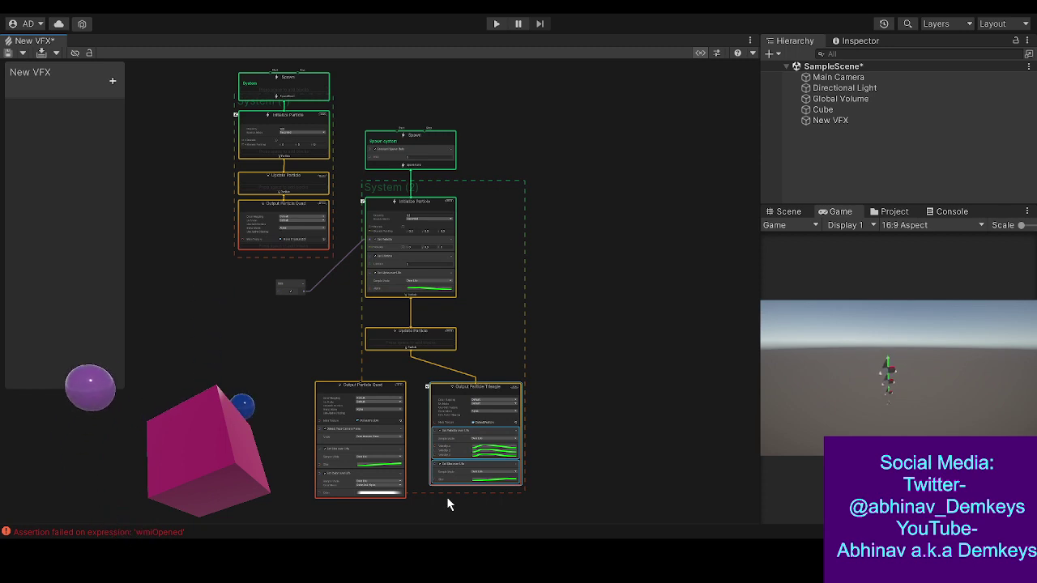
key("f")
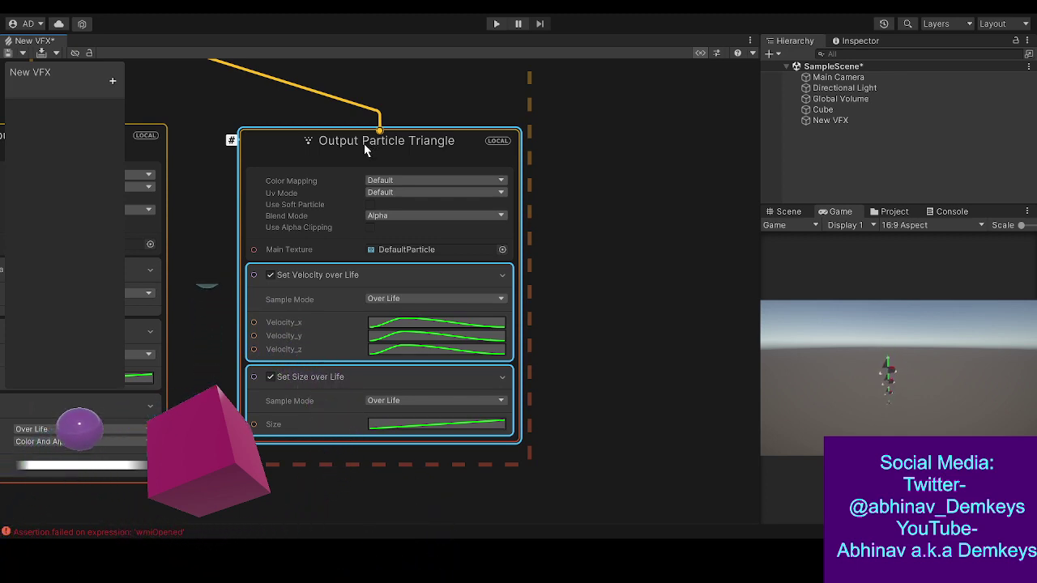
middle_click_drag(562, 224, 818, 255)
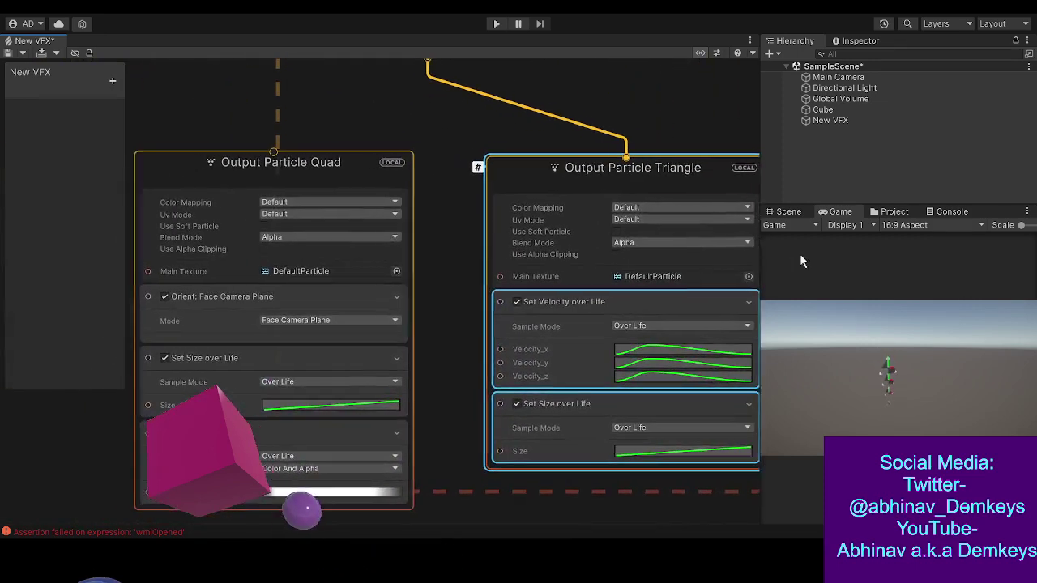
middle_click_drag(329, 113, 322, 225)
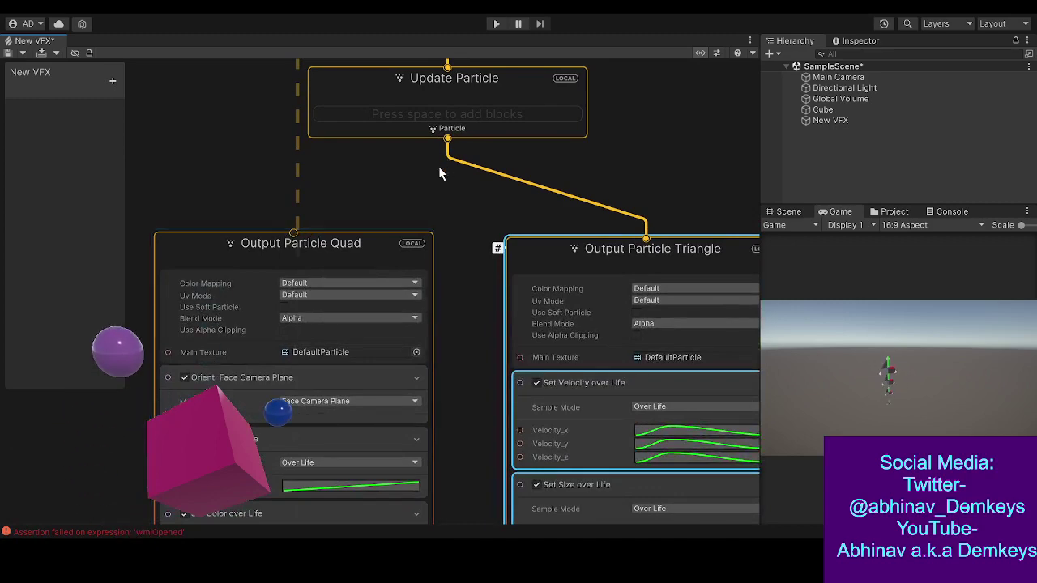
middle_click_drag(438, 170, 344, 186)
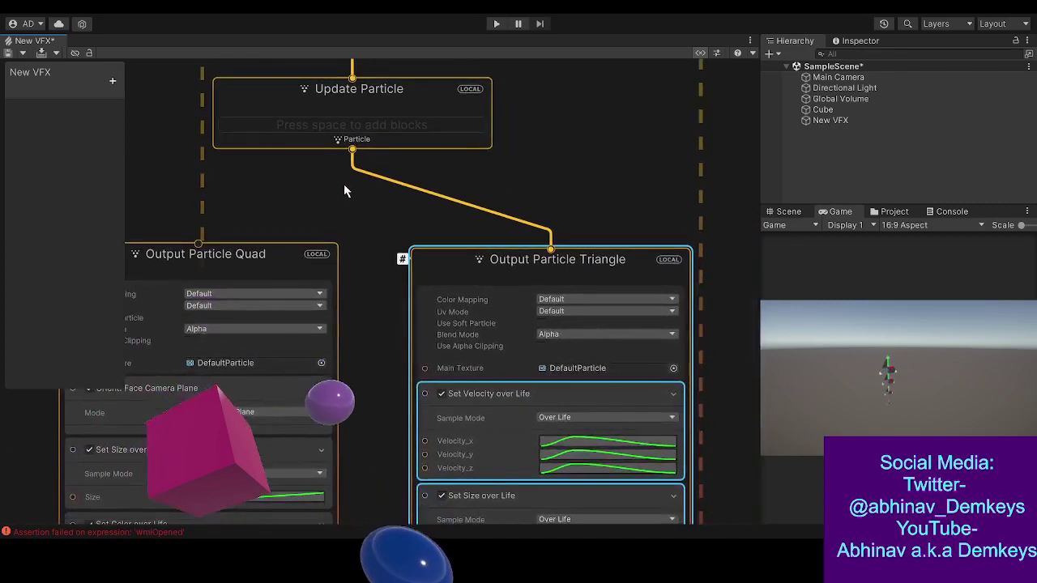
- Turn off the bool node that feeds the Set Velocity block in System (2)'s Initialize Particle, disabling that block
left_click(618, 173)
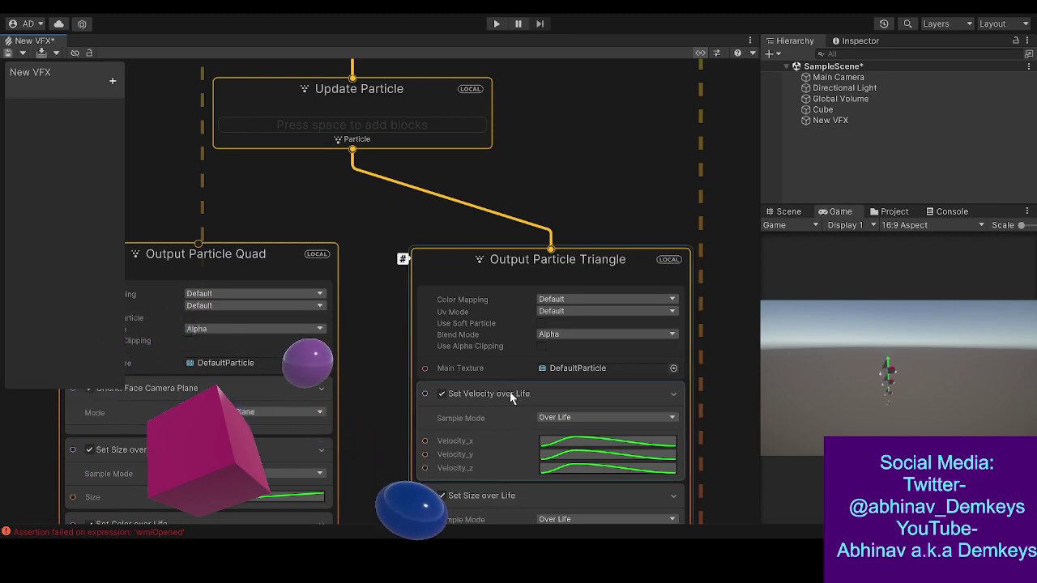
middle_click_drag(357, 376, 368, 564)
middle_click_drag(270, 345, 299, 426)
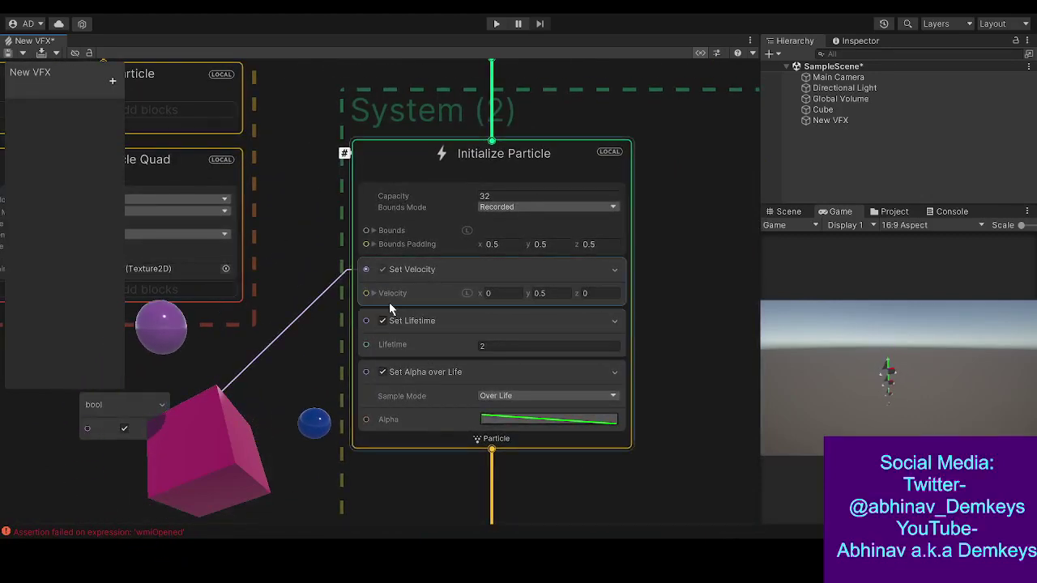
left_click(386, 272)
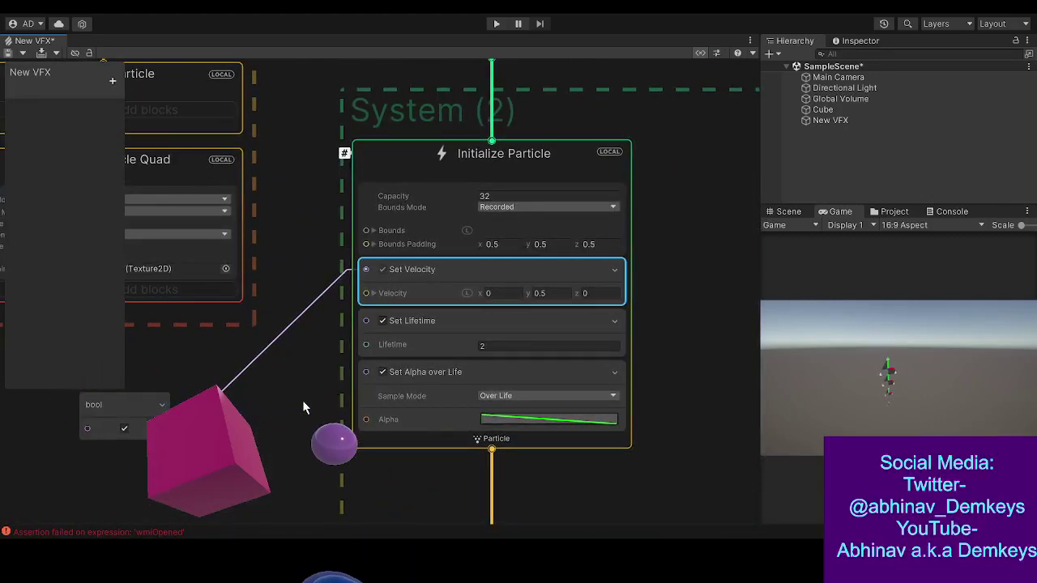
left_click(124, 429)
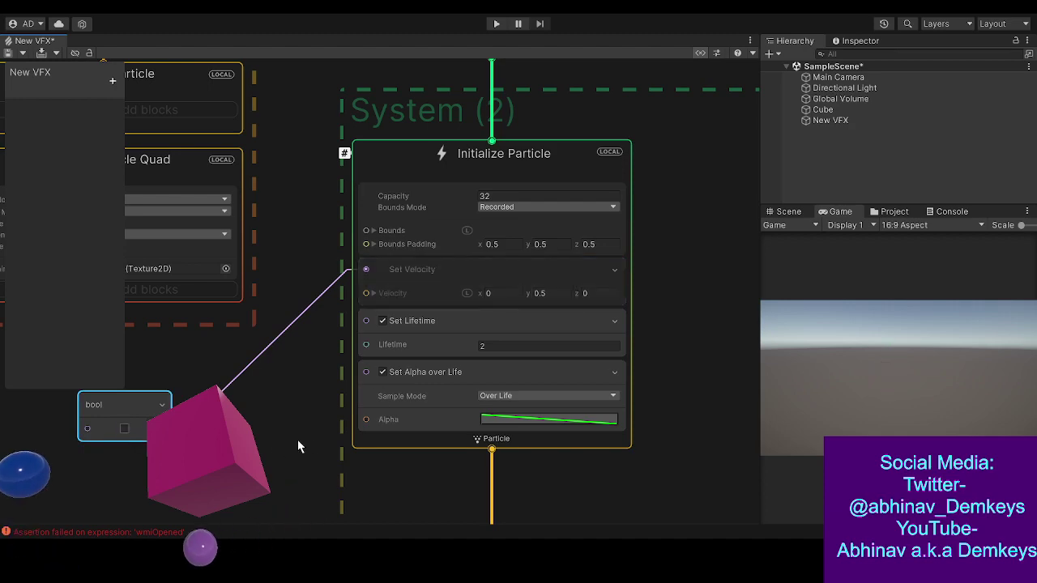
- Replace the Set Velocity over Life block in Output Particle Triangle with a single Set Velocity block above Set Size over Life
scroll(276, 349, "down", 10)
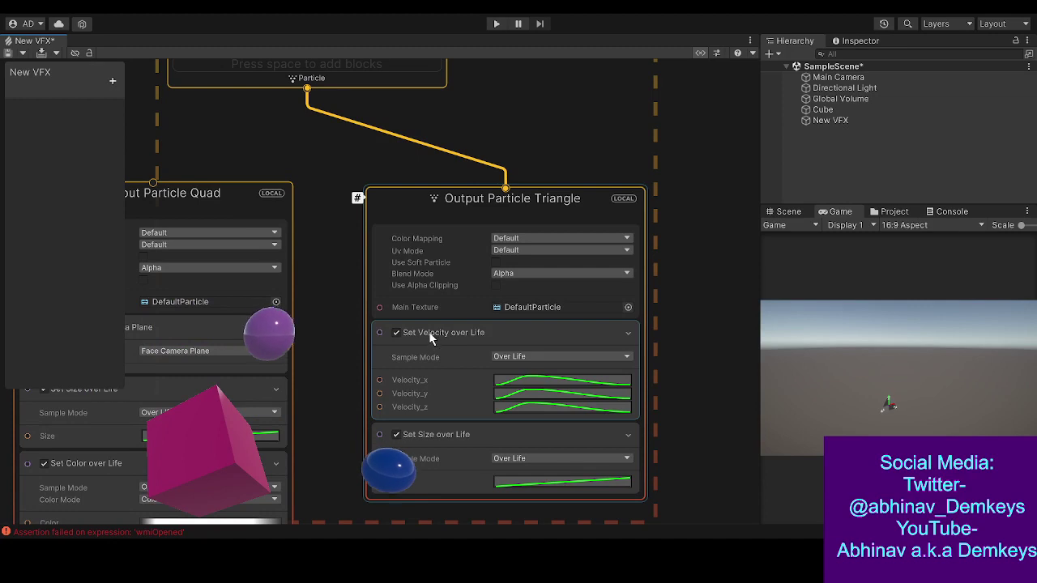
left_click(442, 334)
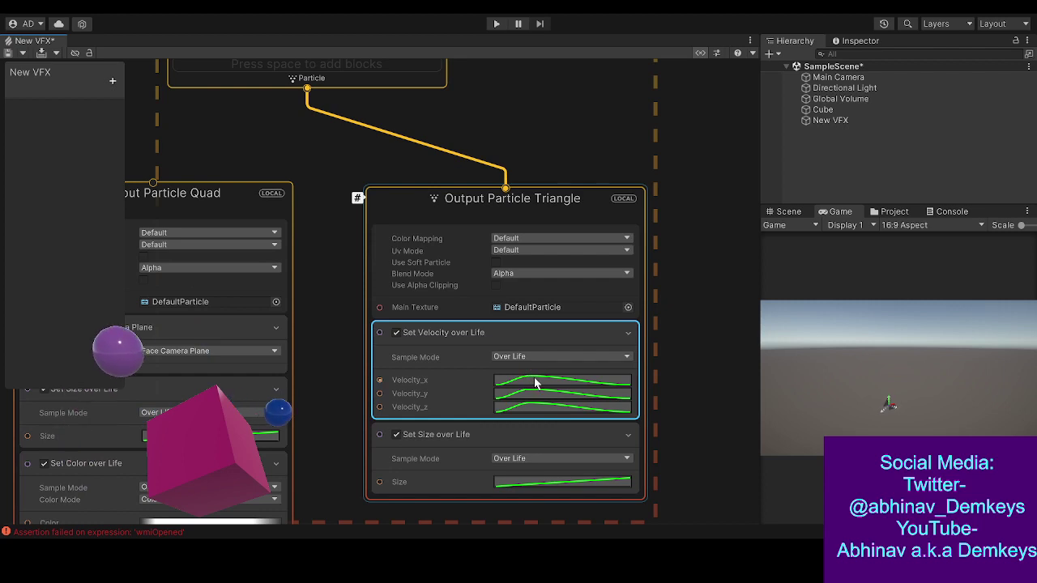
left_click(628, 334)
left_click(627, 333)
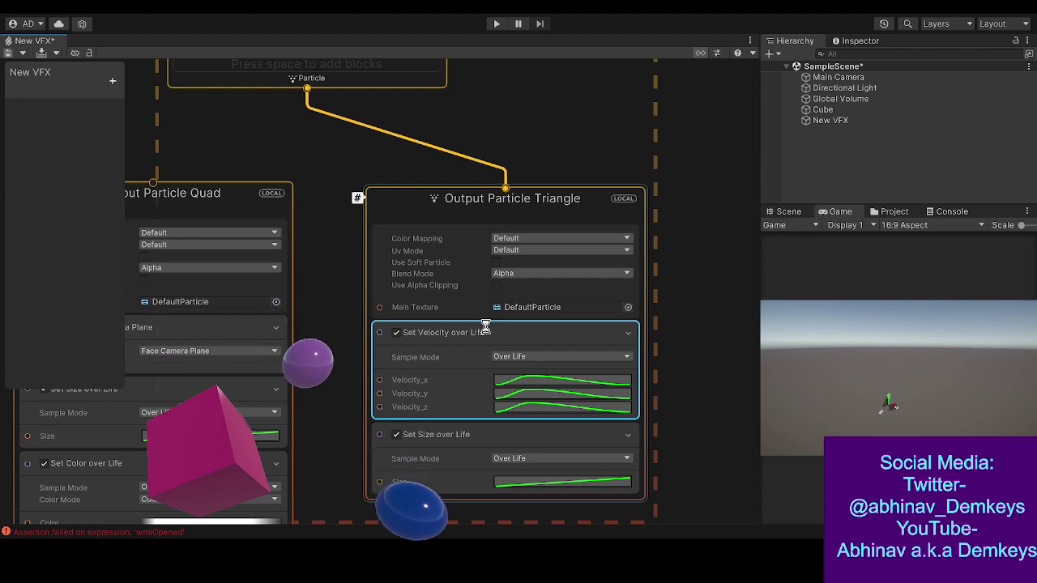
key("Delete")
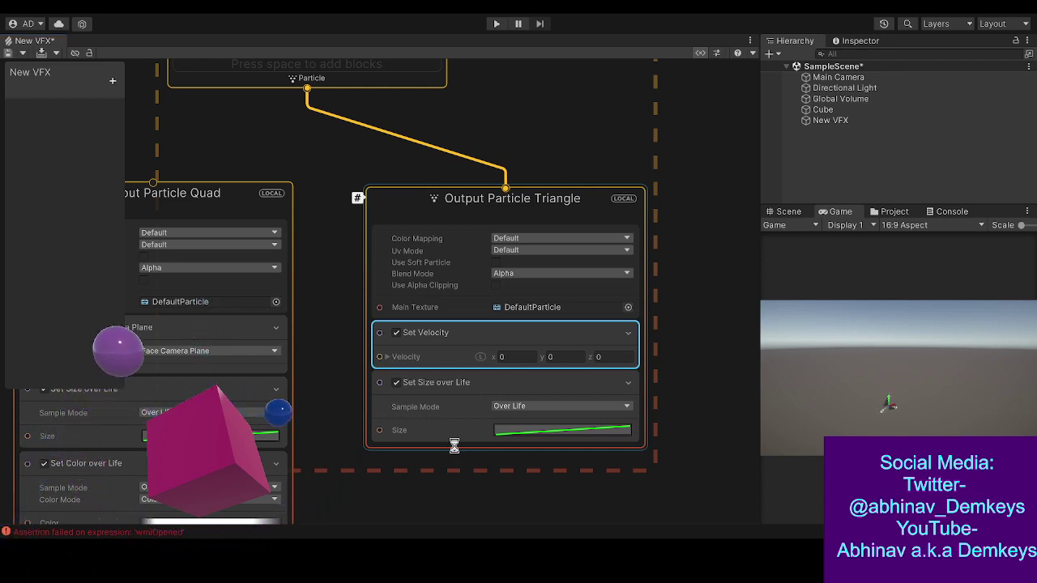
key("ctrl+d")
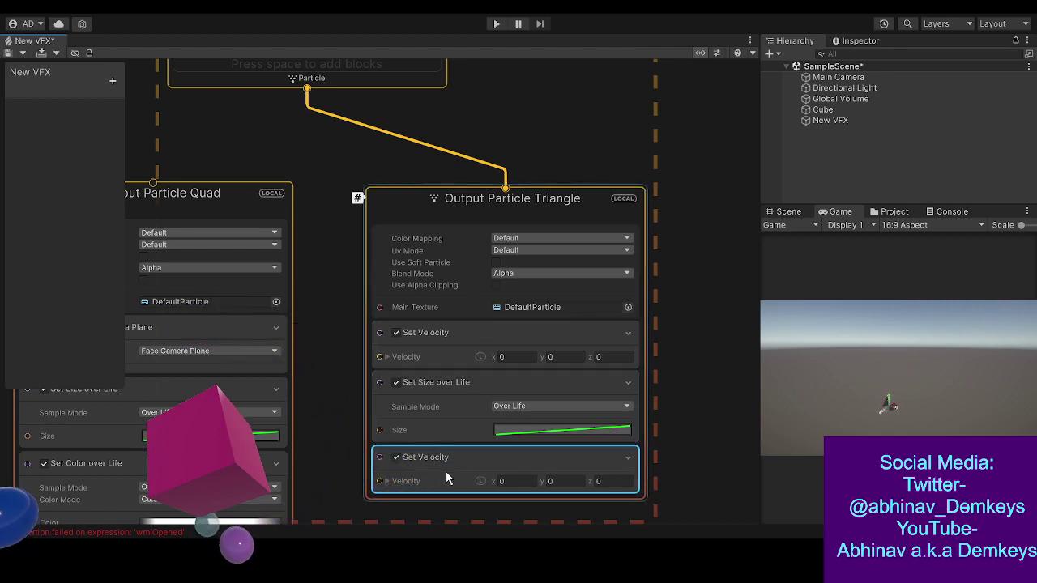
key("Delete")
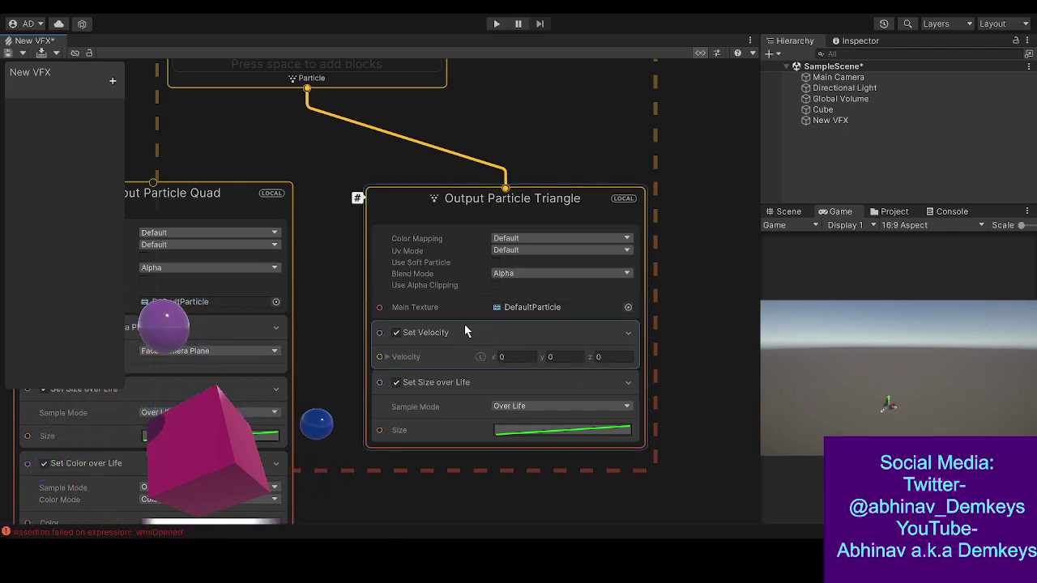
- Set the Velocity of Output Particle Triangle's Set Velocity block to 0, 1, 0 and save the changes
left_click(516, 356)
type("1")
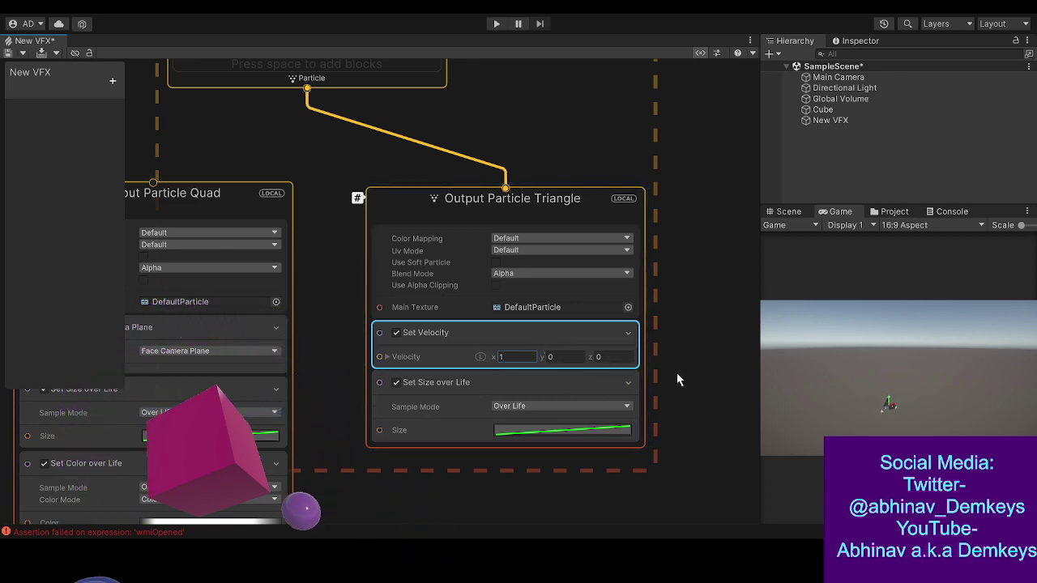
left_click(513, 357)
type("0")
key("Tab")
type("1")
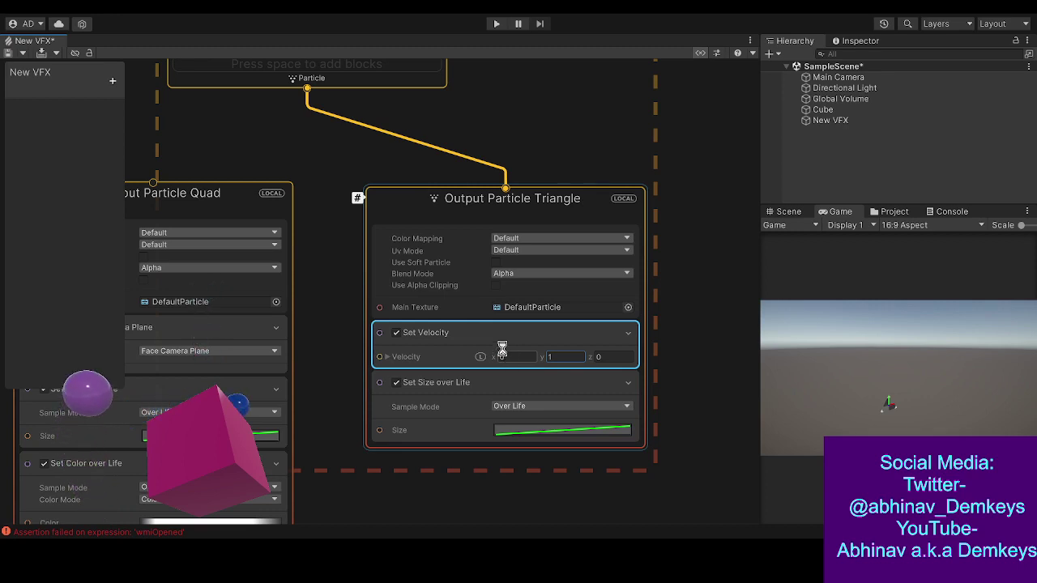
key("ctrl+s")
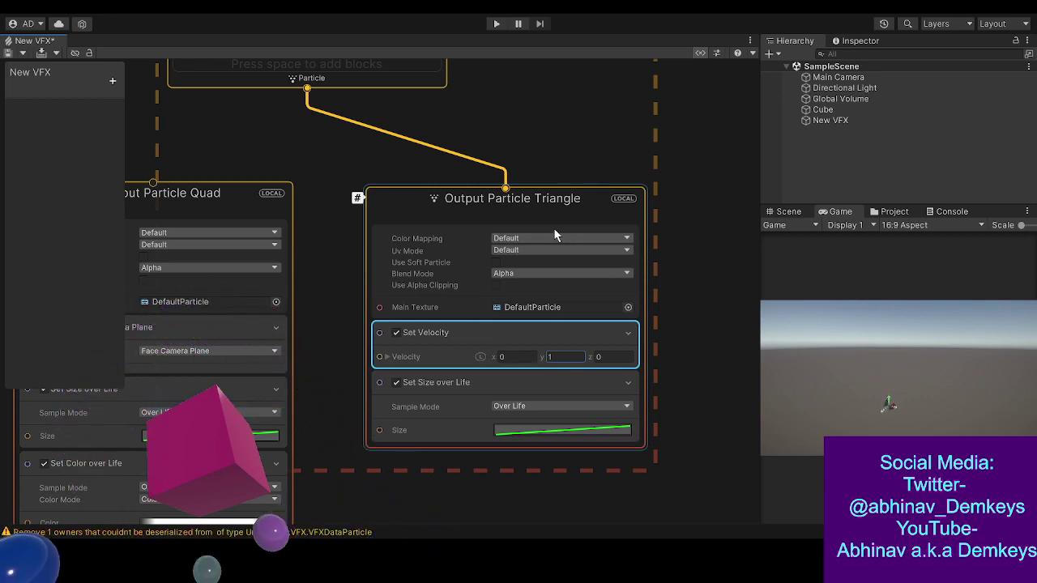
- Disable the Set Alpha over Life block in System (2)'s Initialize Particle context
middle_click_drag(577, 110, 744, 566)
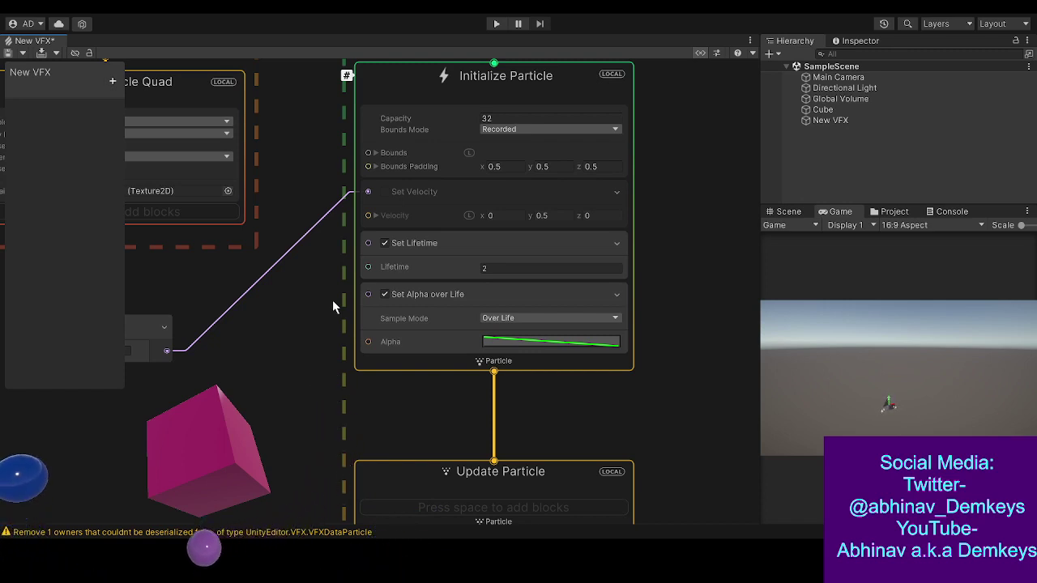
left_click(388, 293)
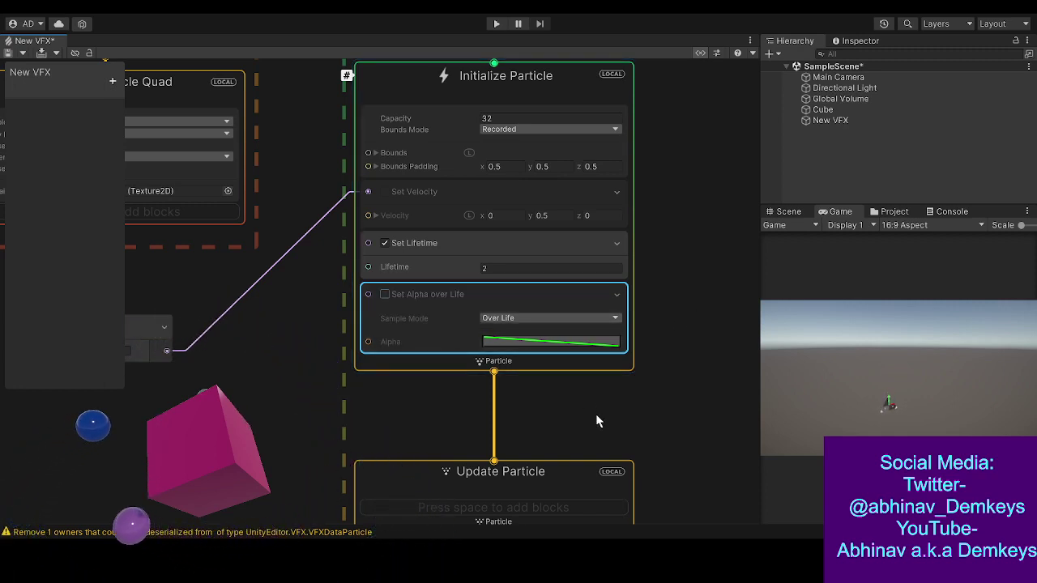
- Duplicate System (2)'s Update Particle context and wire the copy between the original Update Particle and Output Particle Triangle
middle_click_drag(722, 414, 444, 29)
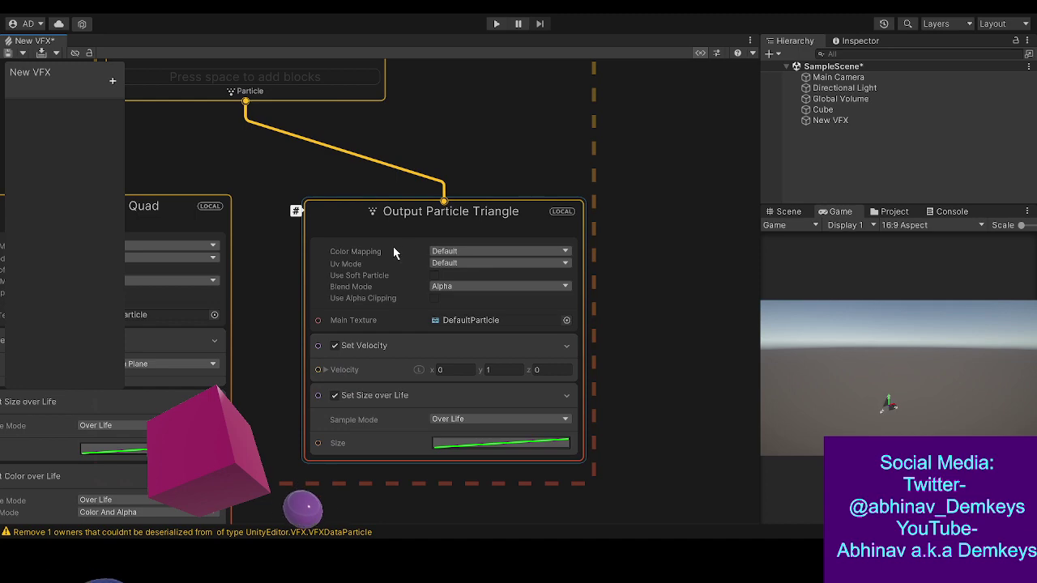
left_click(412, 335)
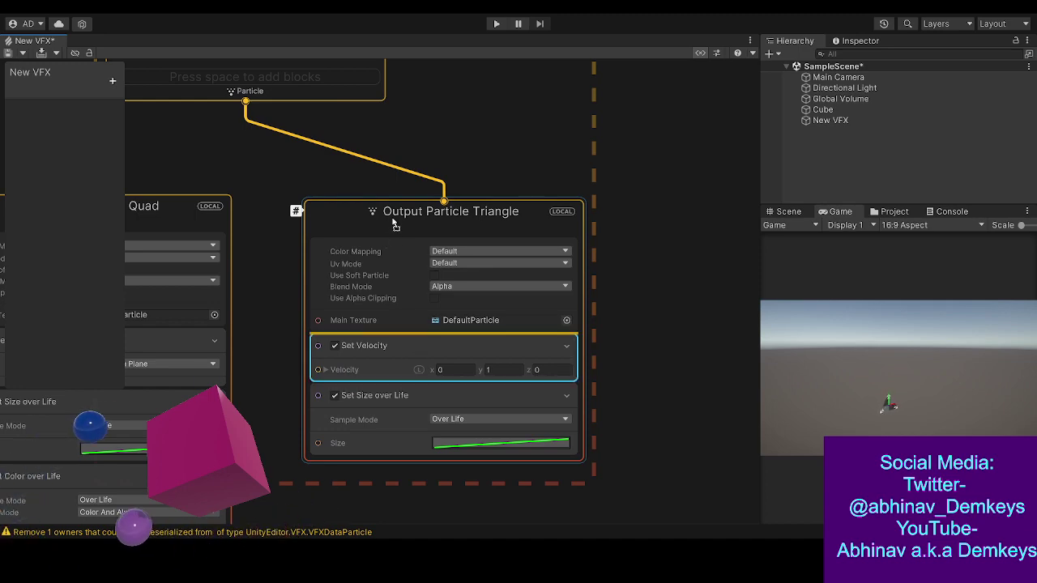
middle_click_drag(377, 212, 405, 218)
left_click(299, 155)
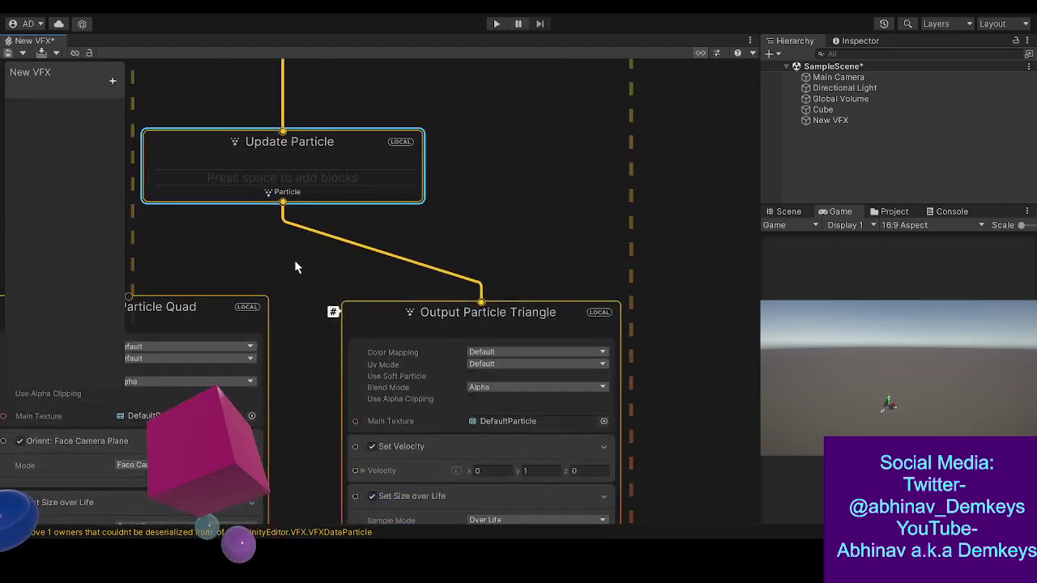
key("ctrl+d")
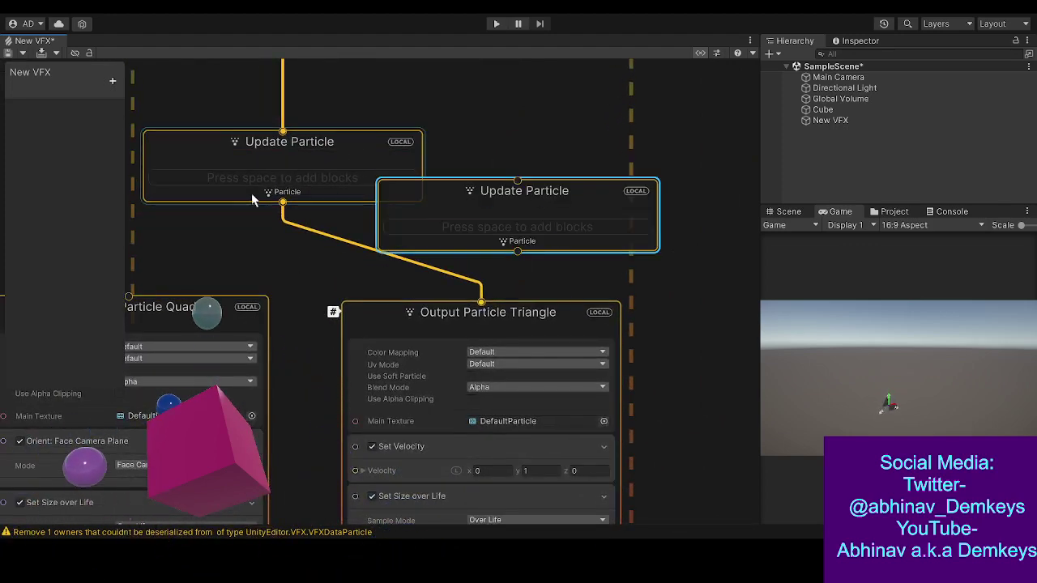
left_click_drag(283, 202, 518, 182)
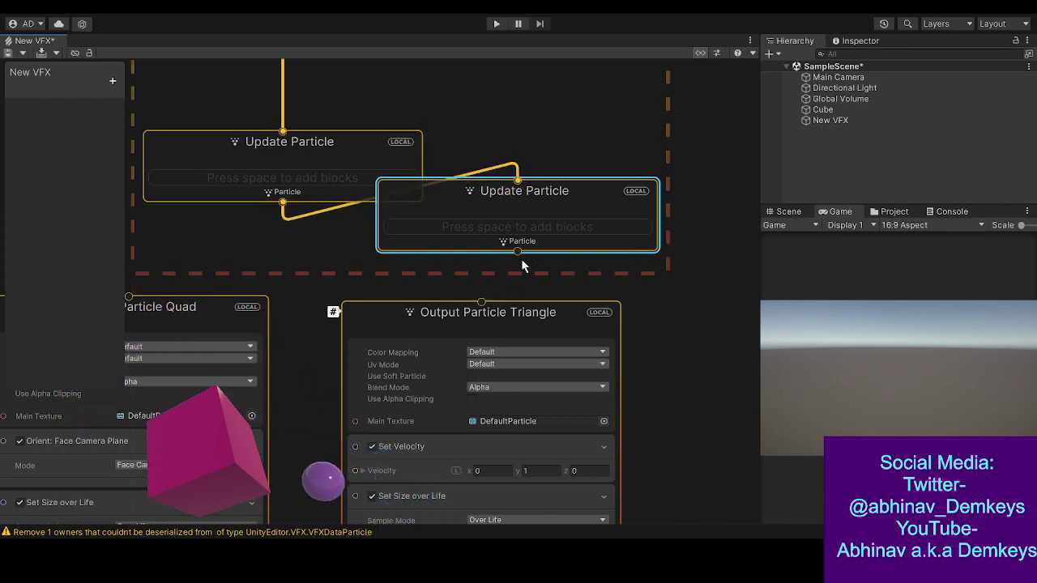
left_click_drag(513, 283, 480, 297)
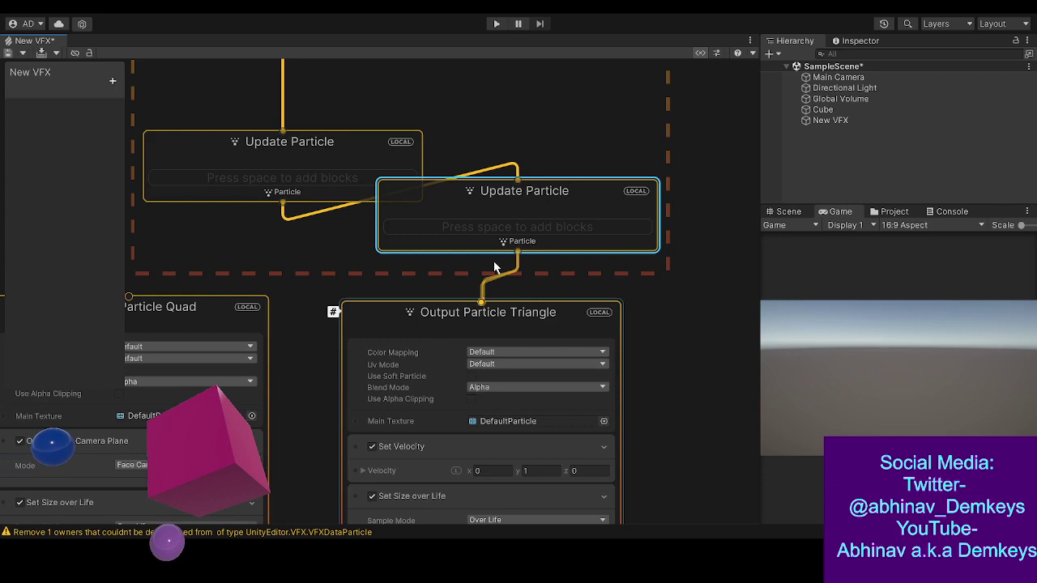
- Move the duplicate Update Particle and both output contexts further down, aligning the duplicate directly above Output Particle Triangle
middle_click_drag(686, 282, 625, 181)
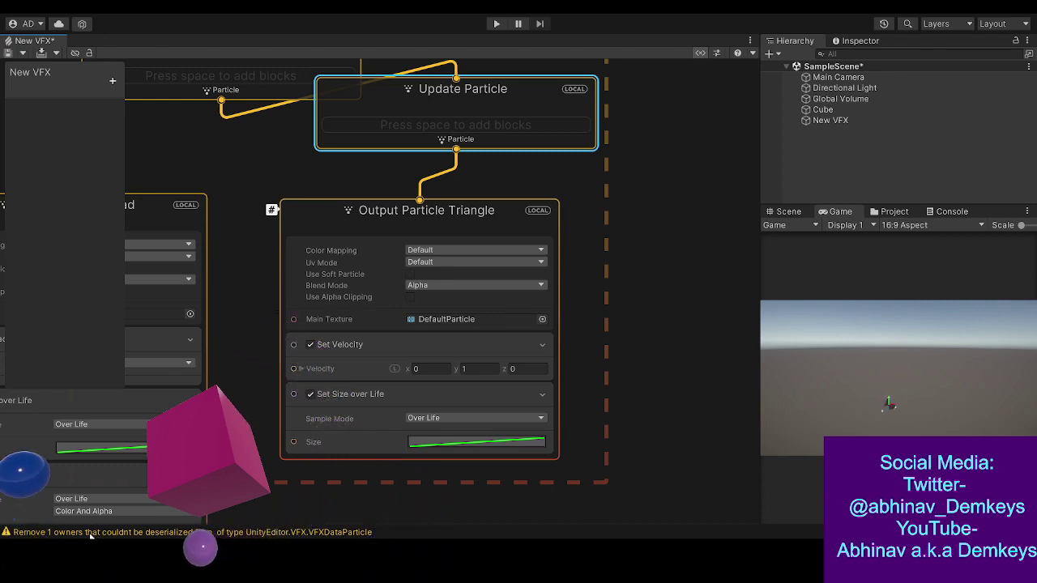
left_click(586, 296)
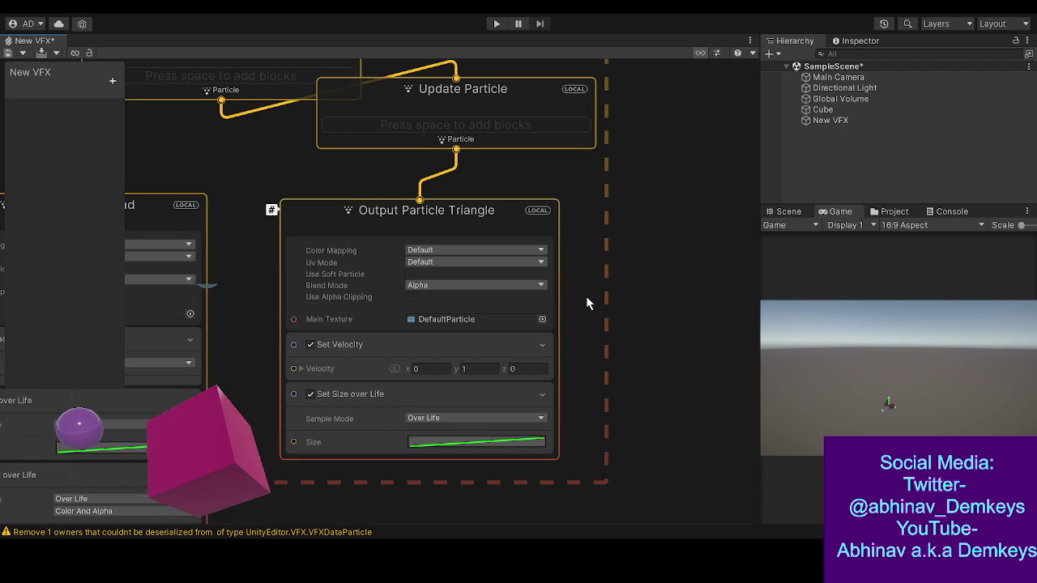
middle_click_drag(683, 128, 748, 178)
left_click_drag(515, 141, 513, 139)
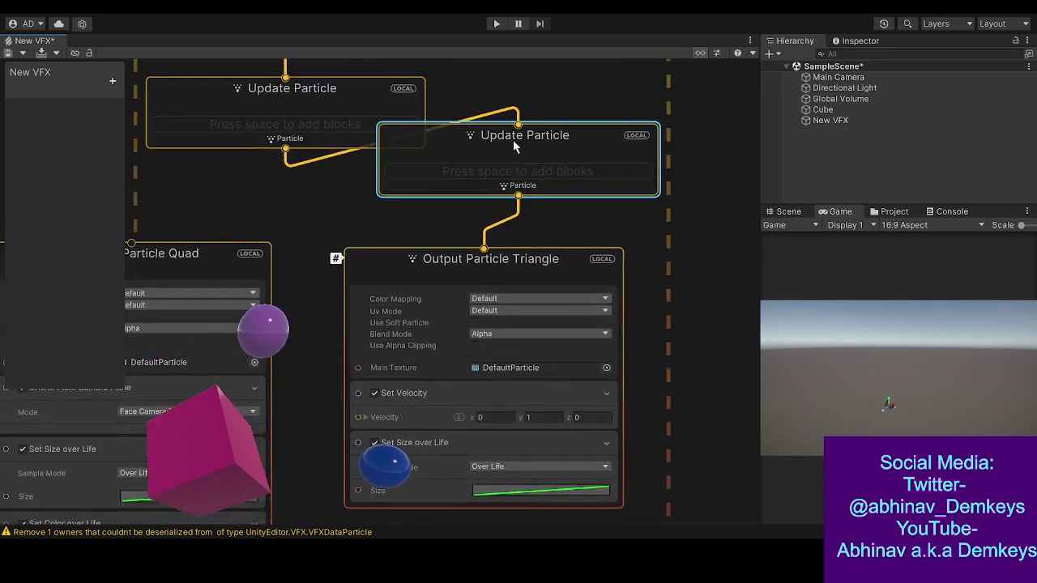
left_click(349, 299, "shift")
left_click_drag(479, 144, 509, 227)
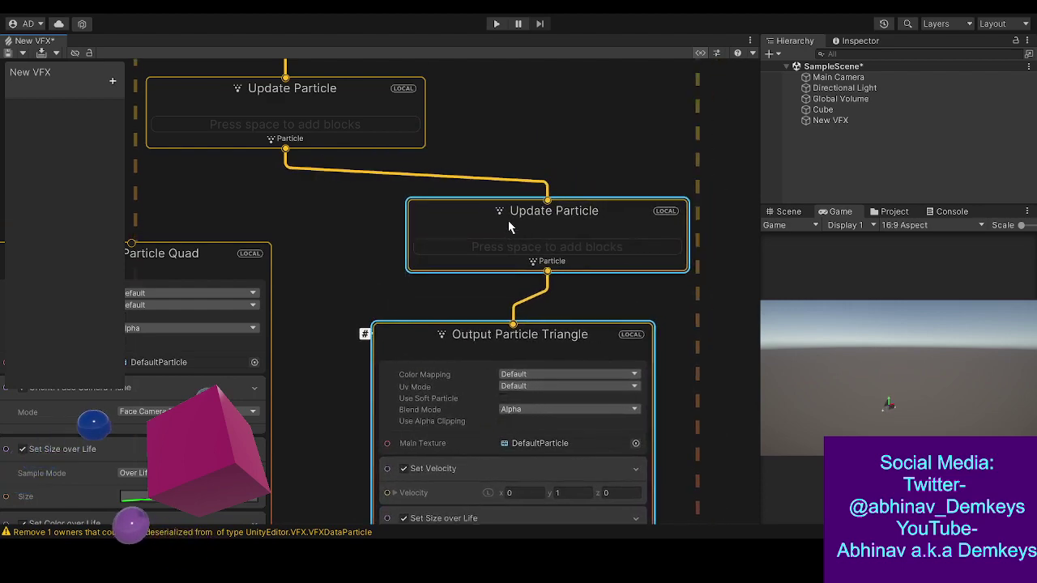
middle_click_drag(344, 240, 488, 187)
left_click_drag(339, 197, 319, 282)
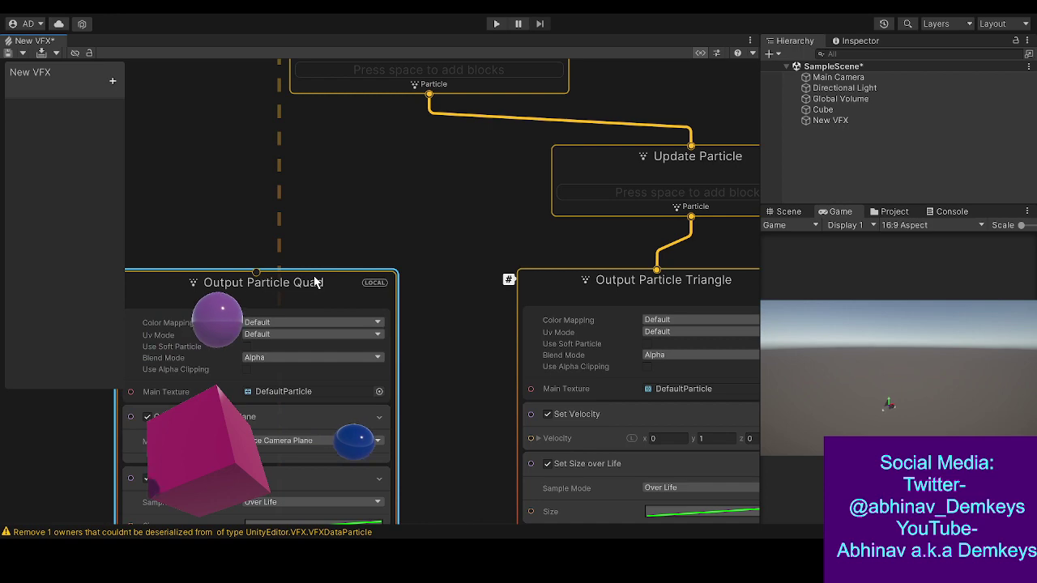
left_click(430, 194)
left_click_drag(576, 158, 543, 161)
middle_click_drag(483, 233, 334, 222)
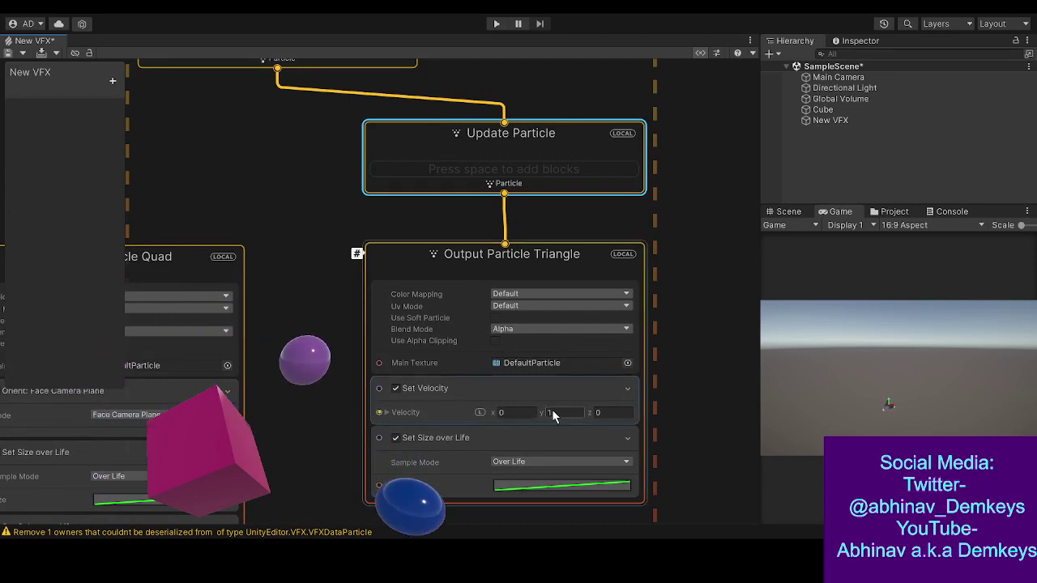
- Set the Velocity of Output Particle Triangle's Set Velocity block to 10, 0, 0 and copy the block into the Update Particle above it
left_click(518, 413)
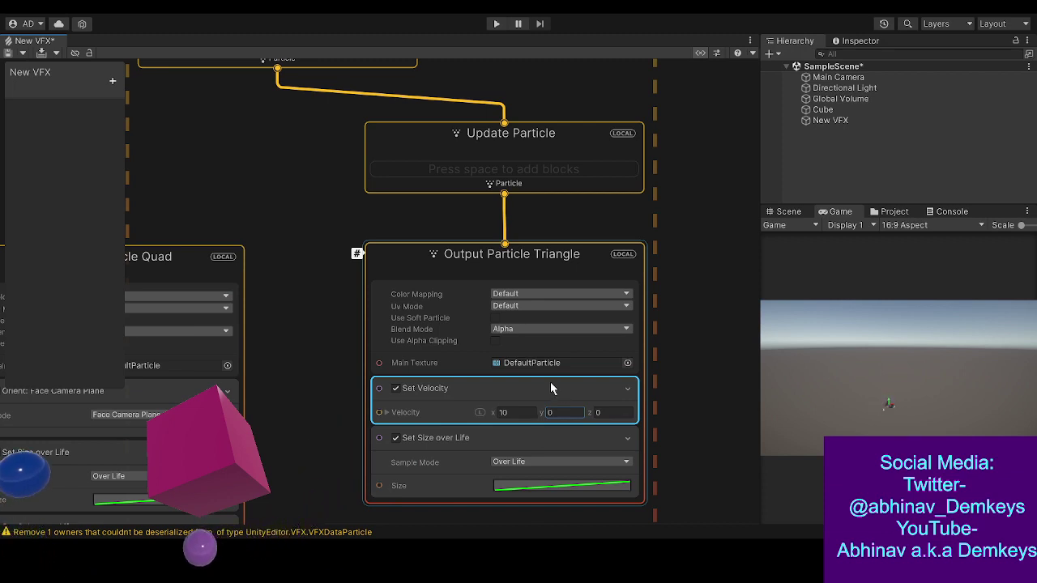
left_click_drag(493, 384, 460, 161)
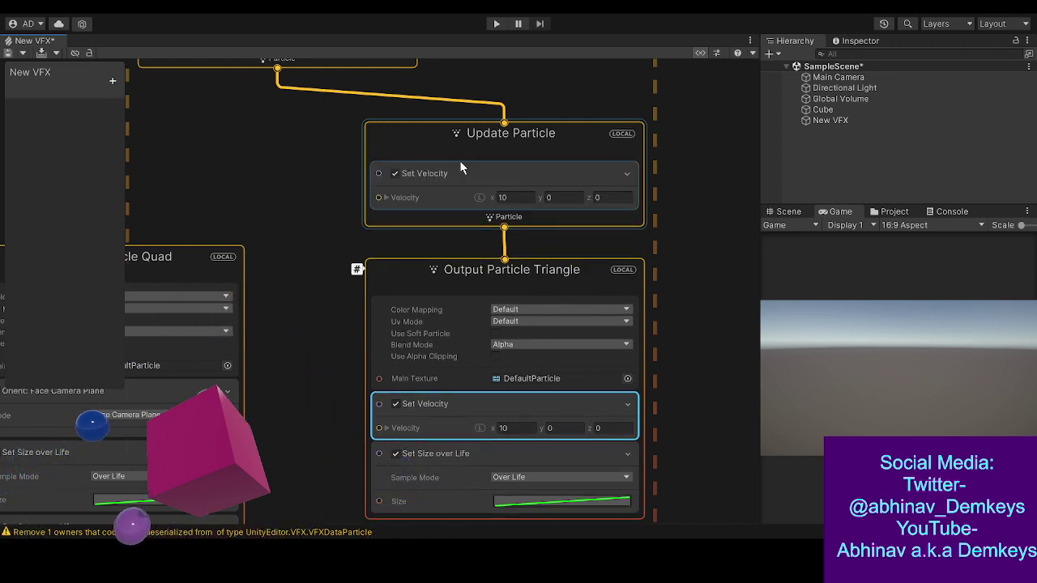
- Set the Velocity X of the copied Set Velocity block in Update Particle to 1
left_click(460, 163)
left_click(522, 197)
type("1")
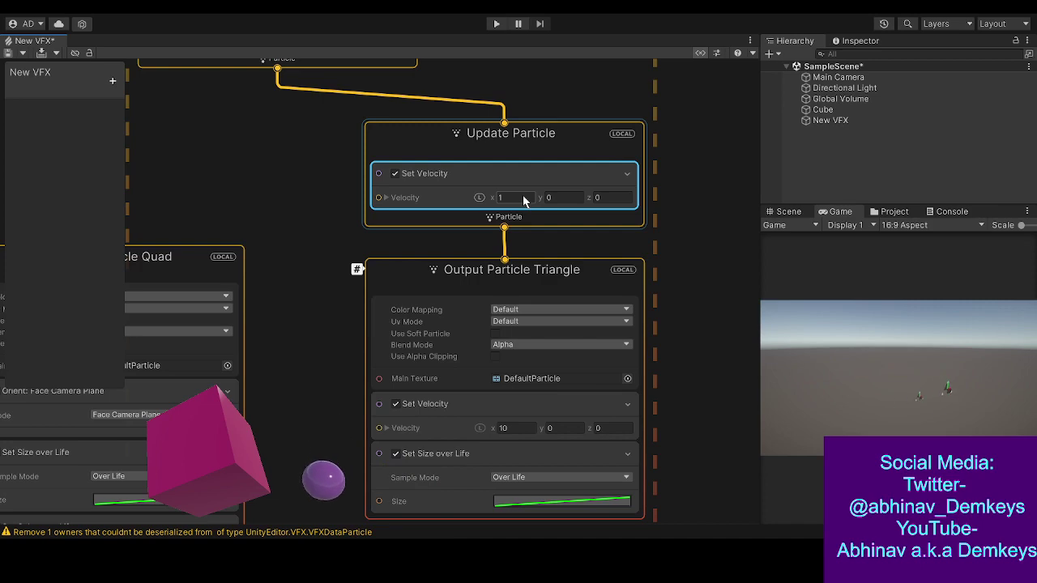
- Duplicate the Update Particle containing Set Velocity and wire the copy between the empty Update Particle and Output Particle Quad
middle_click_drag(255, 192, 458, 195)
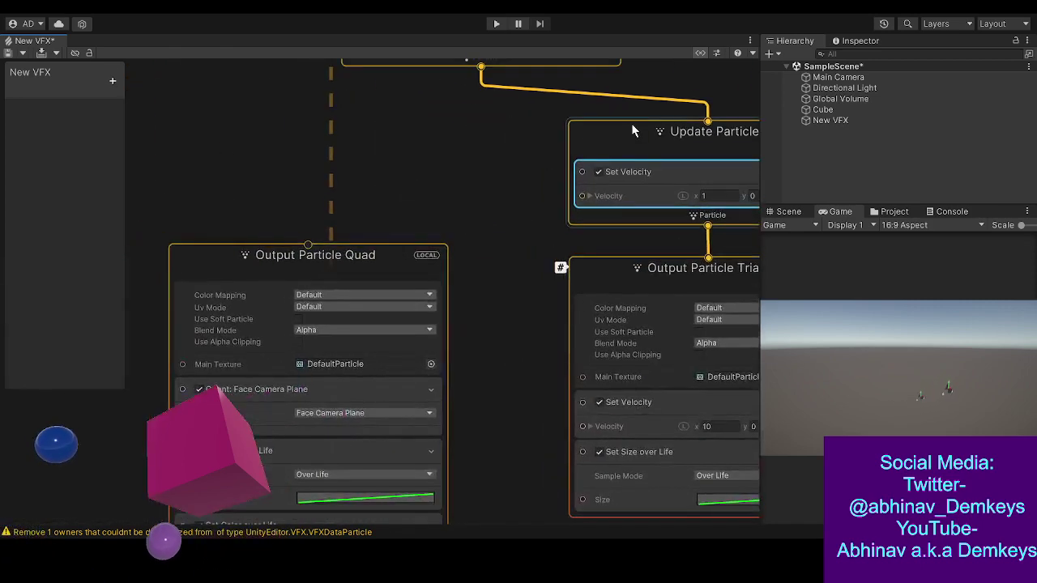
key("ctrl+d")
left_click_drag(717, 162, 255, 112)
left_click_drag(479, 84, 277, 143)
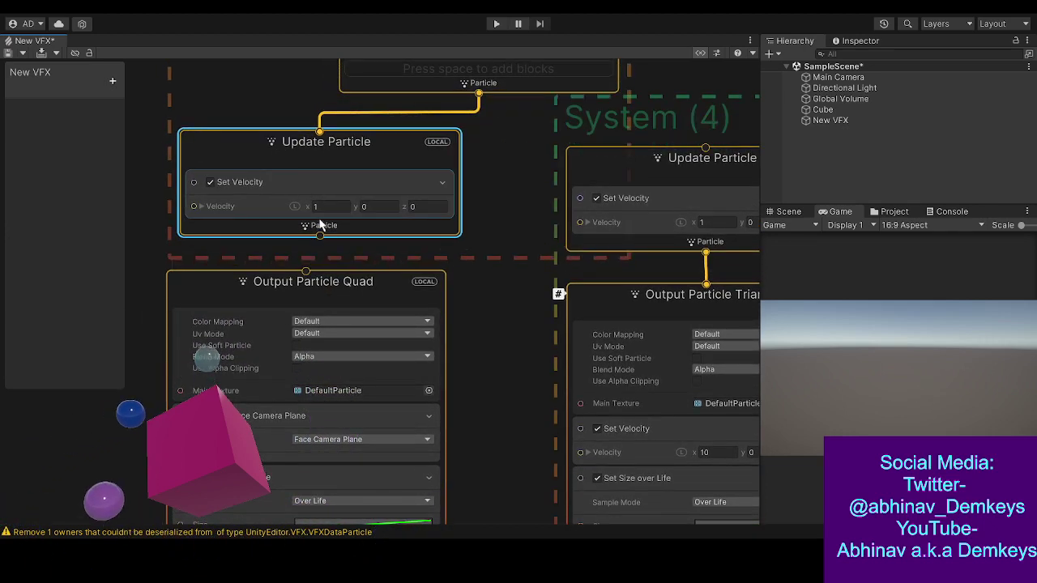
left_click_drag(320, 234, 303, 279)
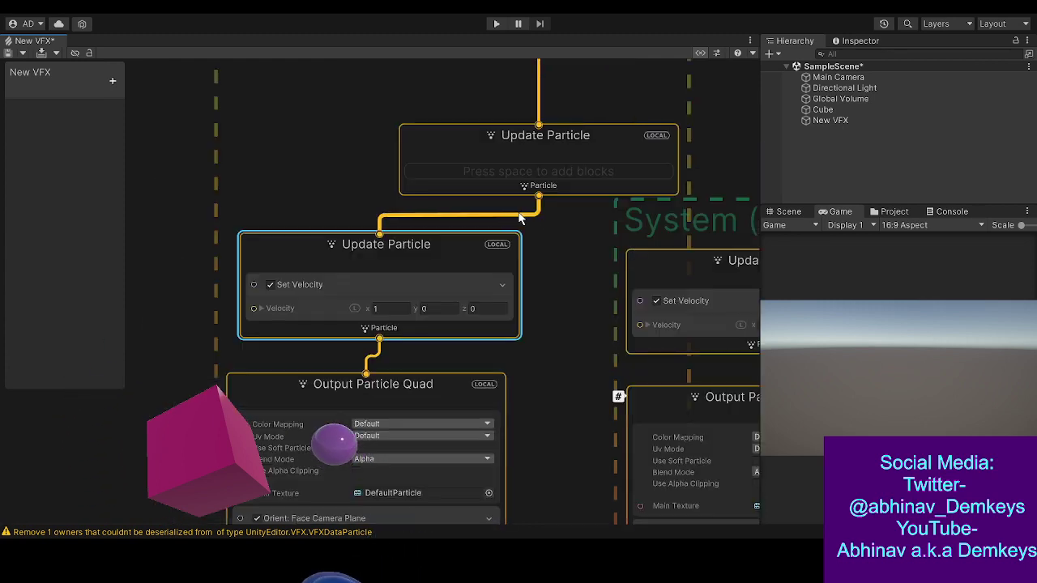
- Set the Velocity of the Set Velocity block in the Update Particle above Output Particle Quad to 0, 1, 0
key("a")
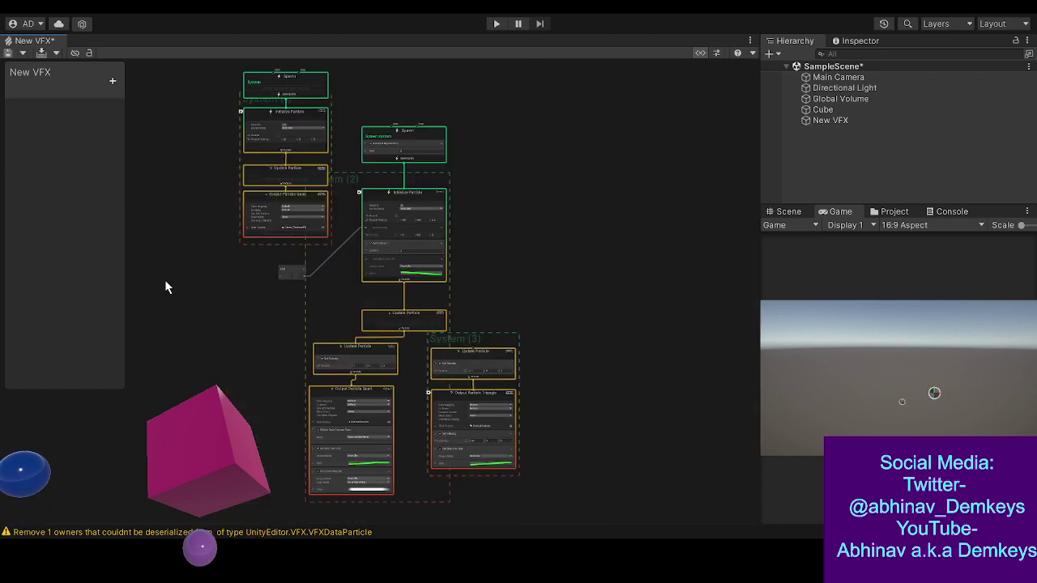
left_click_drag(228, 462, 393, 254)
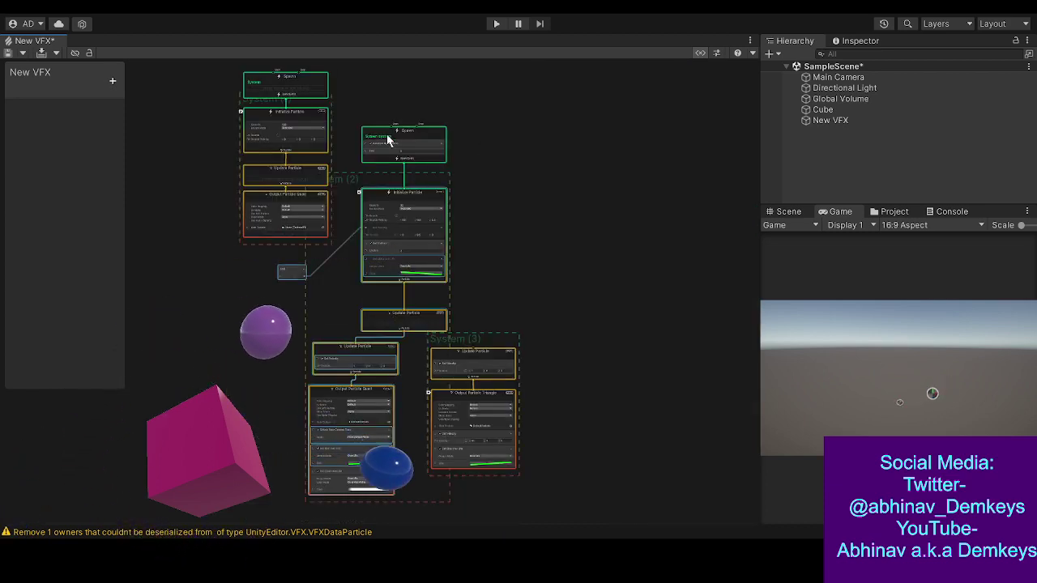
left_click_drag(358, 107, 395, 440)
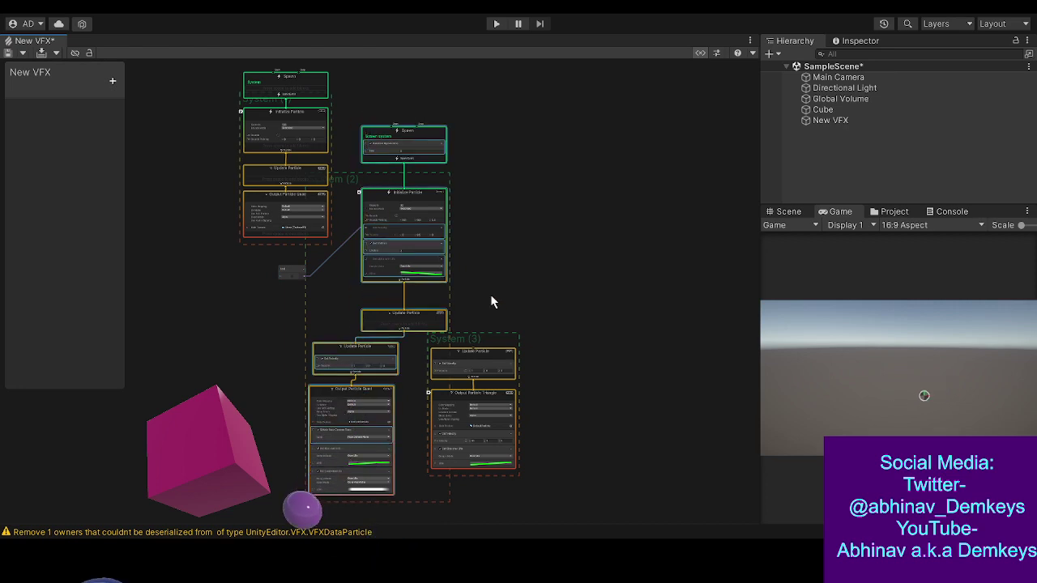
left_click_drag(492, 474, 487, 375)
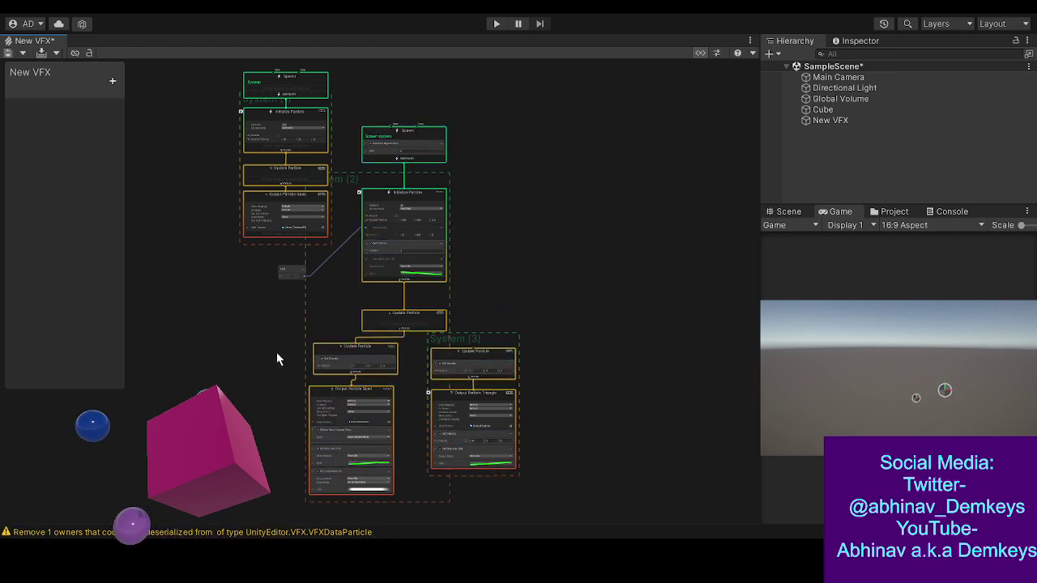
left_click(332, 349)
key("f")
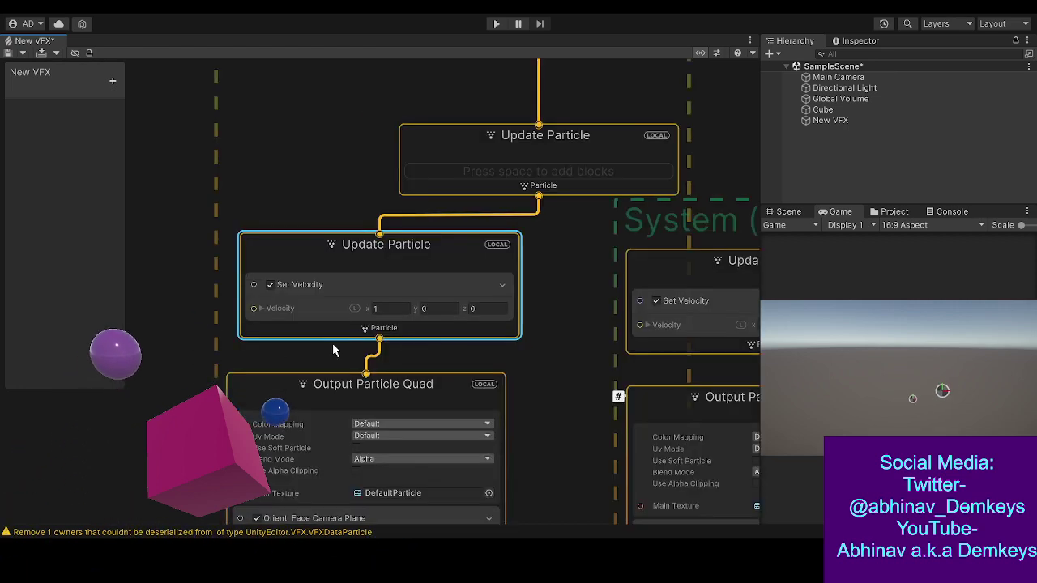
left_click(383, 307)
type("0")
key("Tab")
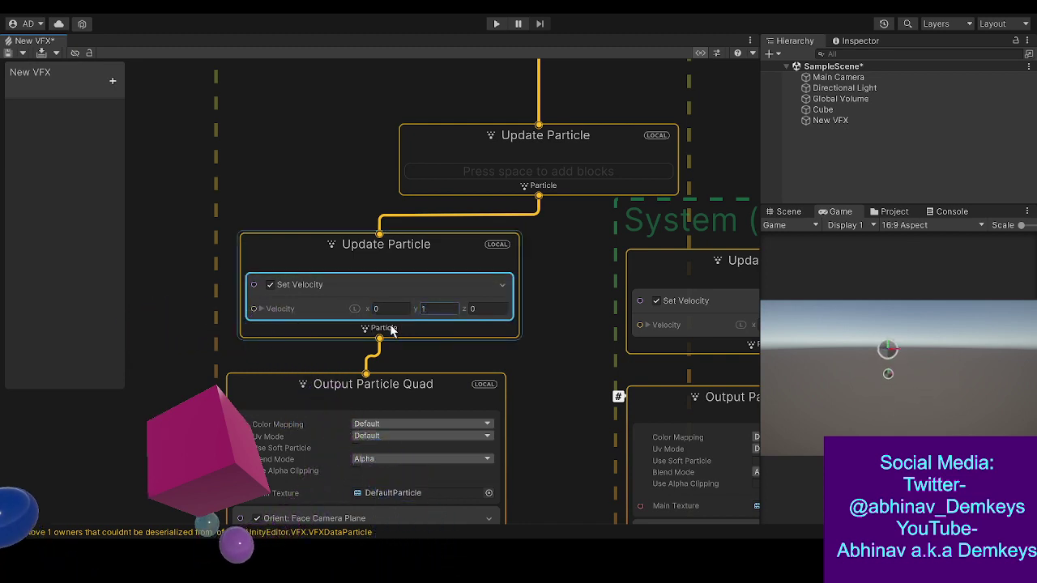
left_click(548, 278)
- Reconnect the empty Update Particle to the Update Particle that feeds Output Particle Triangle
middle_click_drag(551, 278, 382, 277)
left_click_drag(369, 191, 582, 256)
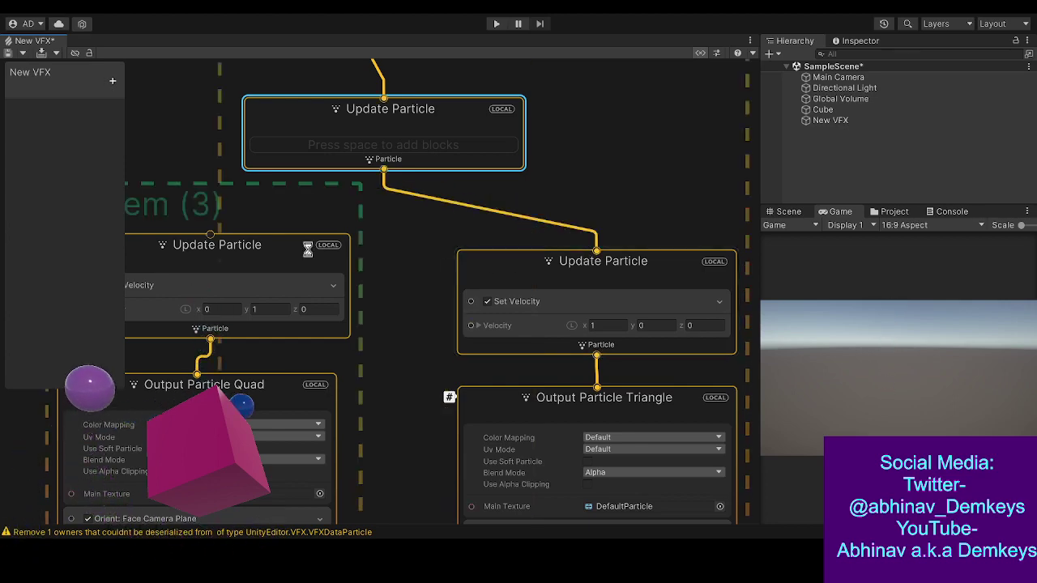
middle_click_drag(451, 335, 471, 342)
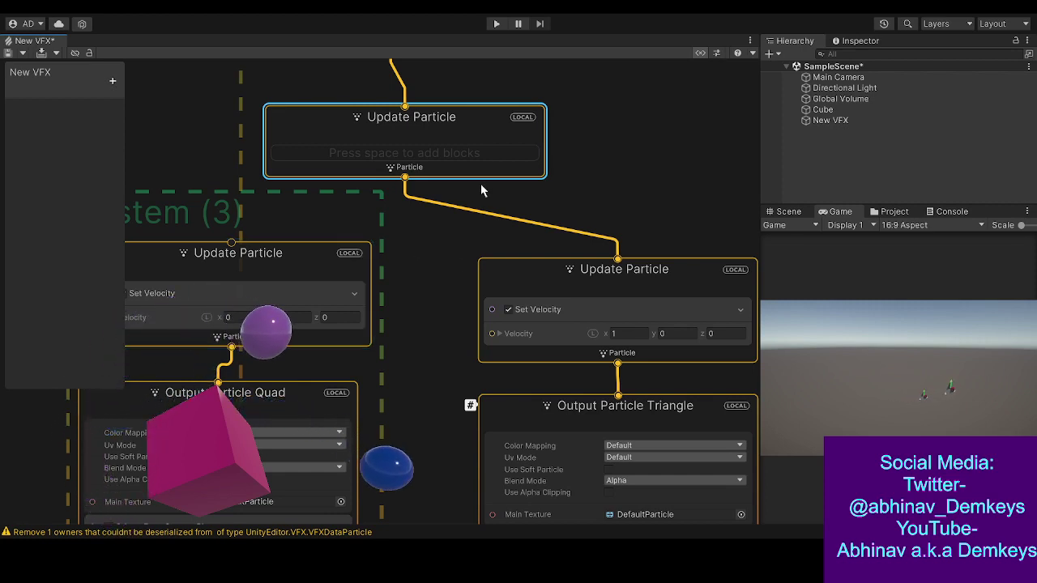
- Delete the two duplicate Update Particle contexts that contain Set Velocity blocks
left_click(548, 266)
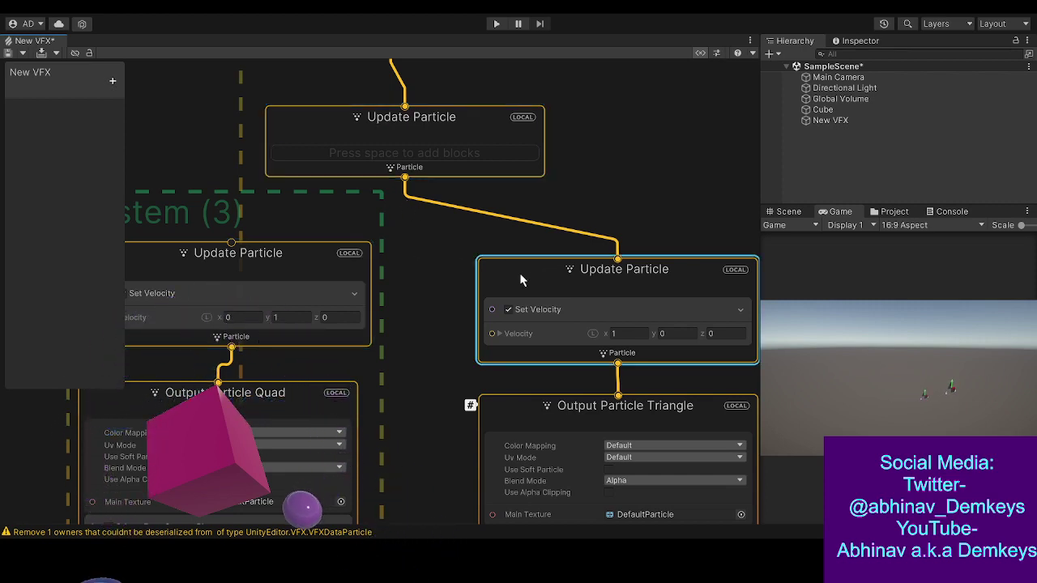
key("Delete")
left_click(239, 260)
key("Delete")
- Connect the remaining Update Particle to both Output Particle Triangle and Output Particle Quad, and move it down between Initialize Particle and the outputs
left_click_drag(404, 177, 619, 396)
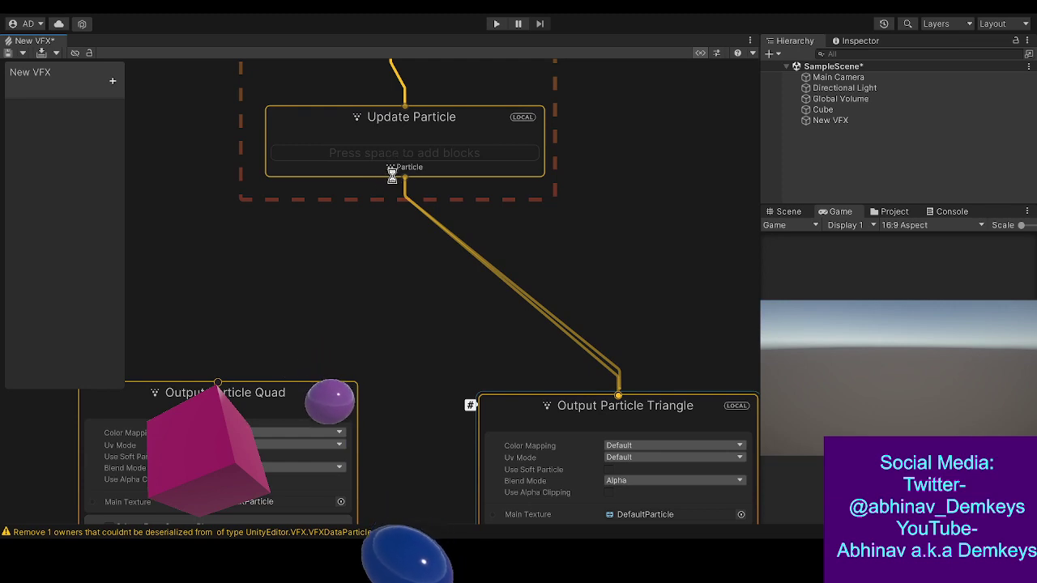
left_click_drag(394, 167, 316, 360)
left_click_drag(324, 320, 407, 200)
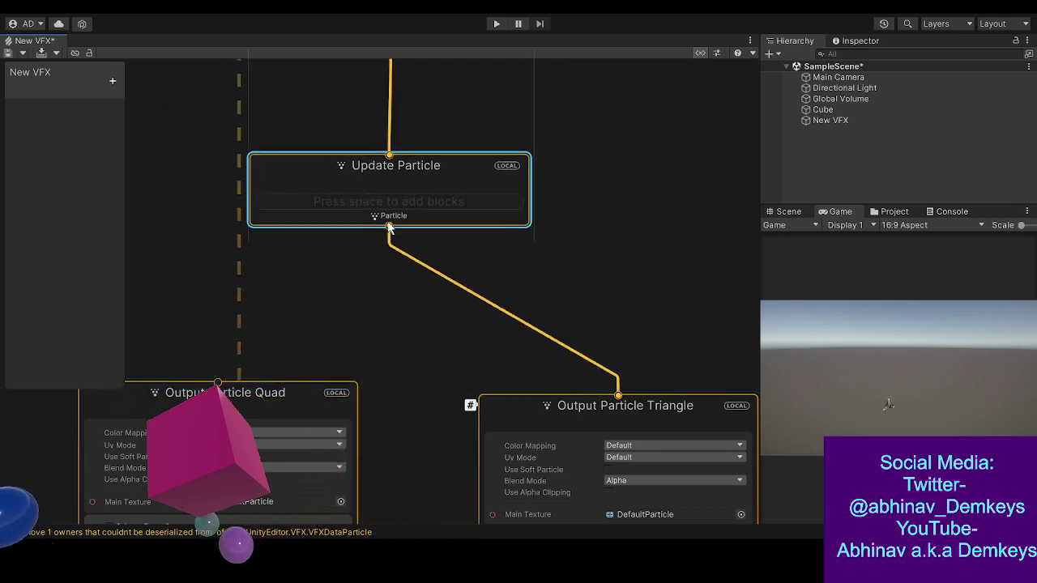
left_click_drag(294, 307, 225, 379)
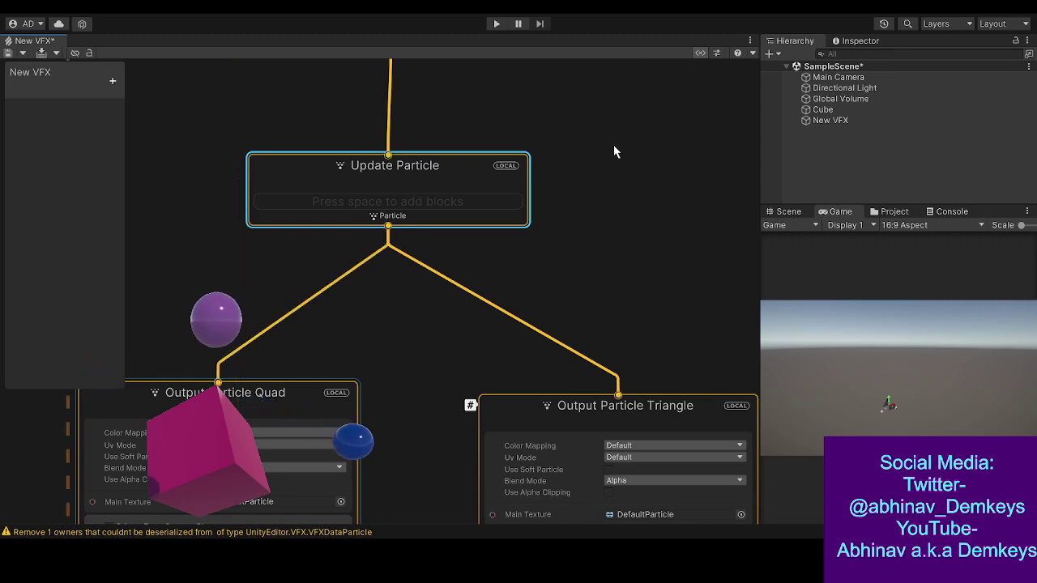
- Add a Set Velocity Random (Uniform) block above Set Velocity in System (2)'s Initialize Particle, with B set to 1, 1, 1
middle_click_drag(637, 173, 642, 567)
middle_click_drag(312, 316, 322, 329)
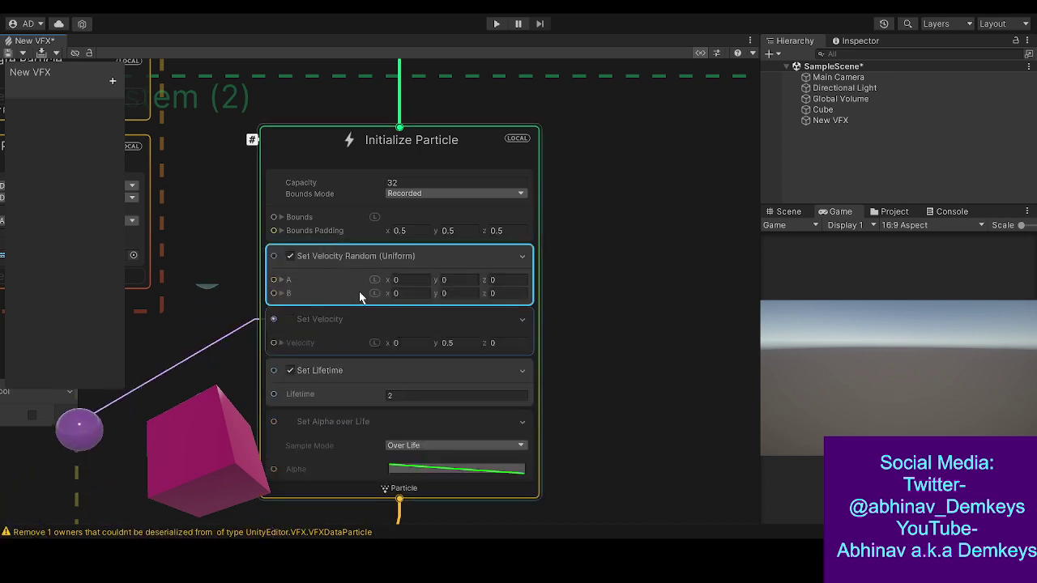
middle_click_drag(211, 411, 404, 383)
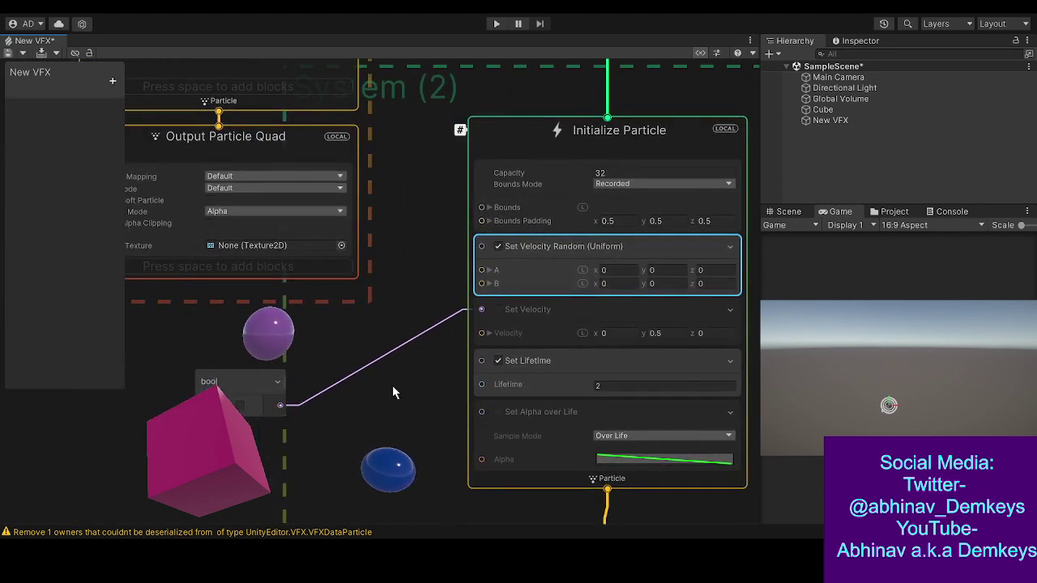
key("f")
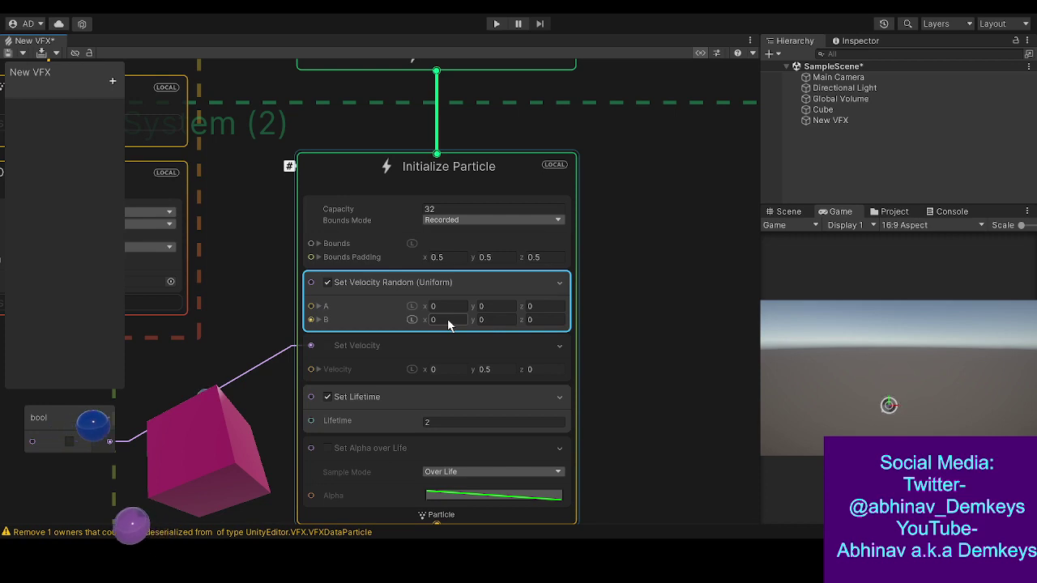
key("Tab")
type("1")
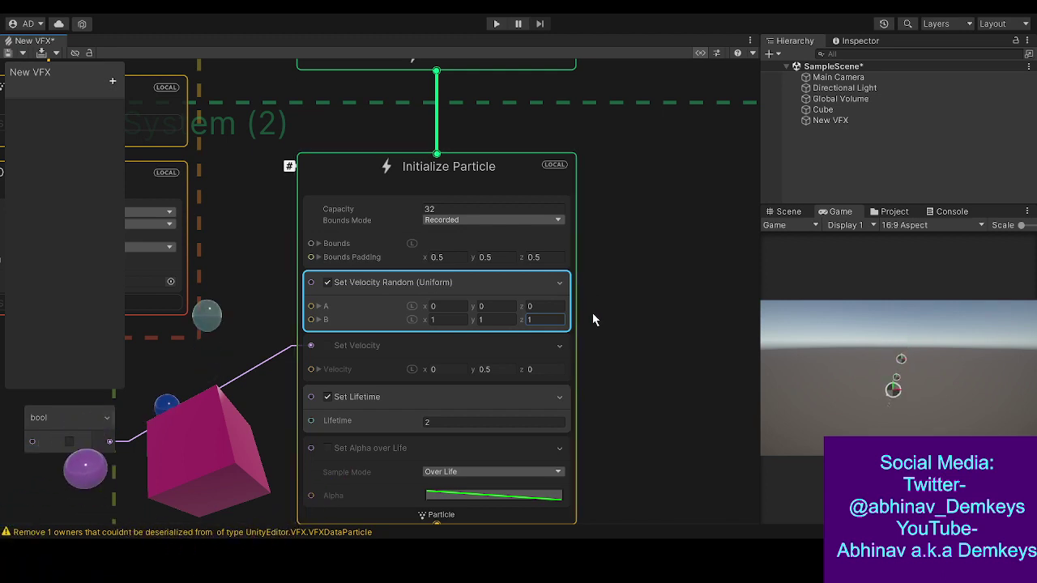
middle_click_drag(639, 378, 479, 326)
middle_click_drag(635, 478, 683, 12)
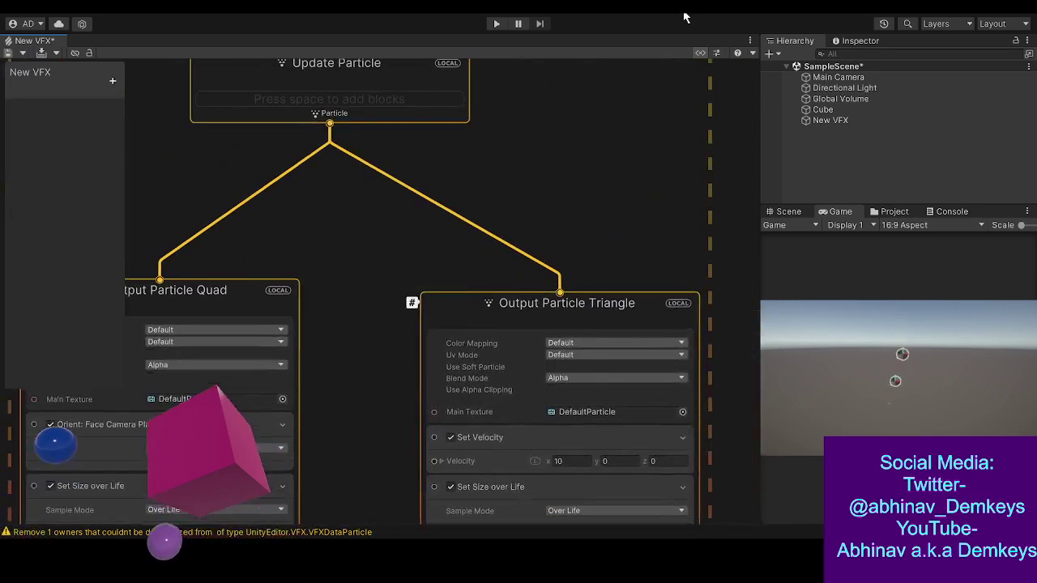
- Disable the Set Velocity block in Output Particle Triangle
middle_click_drag(351, 426, 414, 345)
left_click(484, 327)
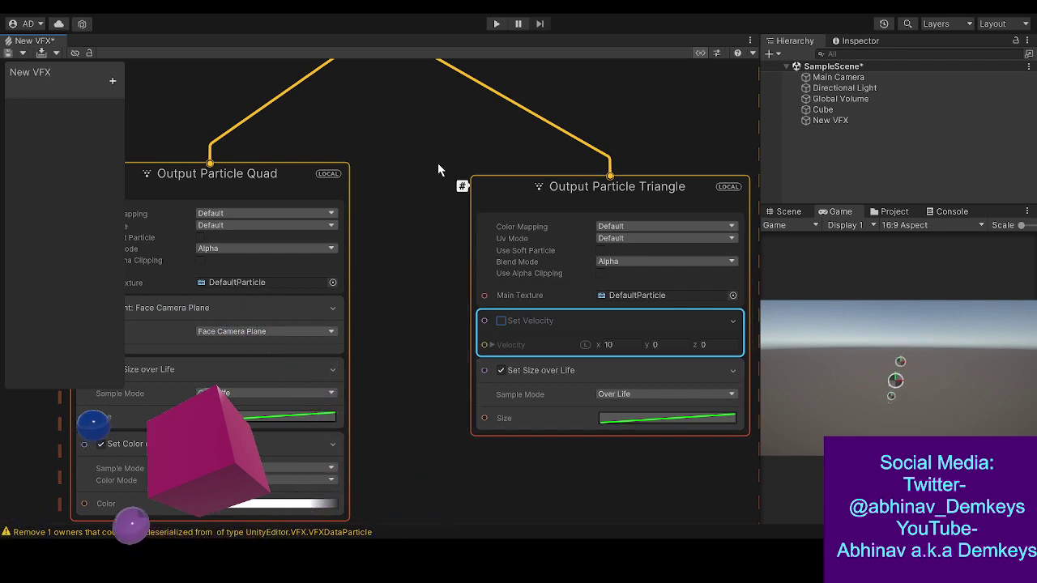
middle_click_drag(411, 179, 424, 363)
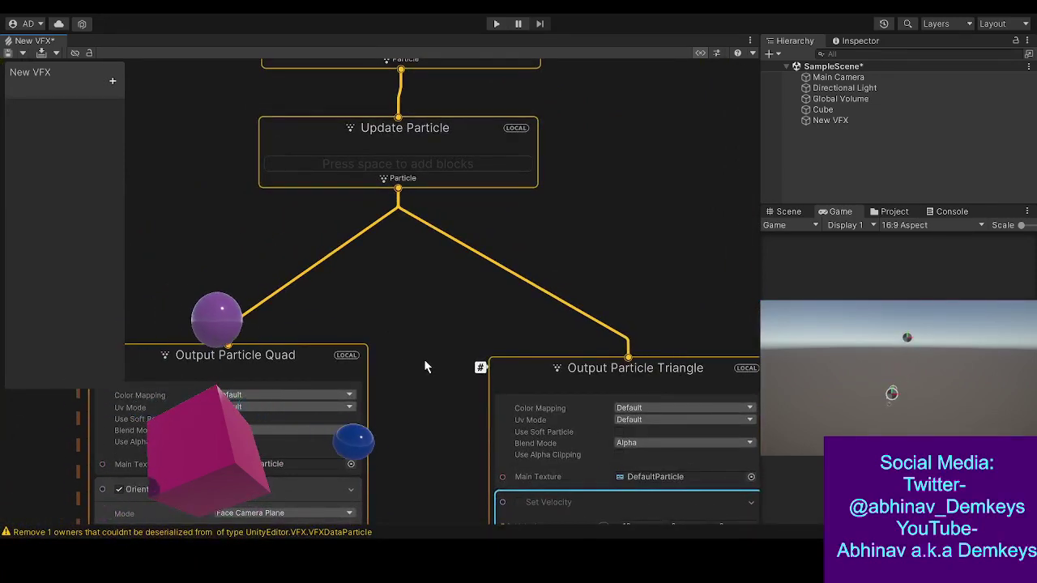
- Add an Output Particle Mesh context beside Output Particle Triangle and connect it to the last Update Particle
middle_click_drag(425, 362, 408, 267)
left_click(408, 172)
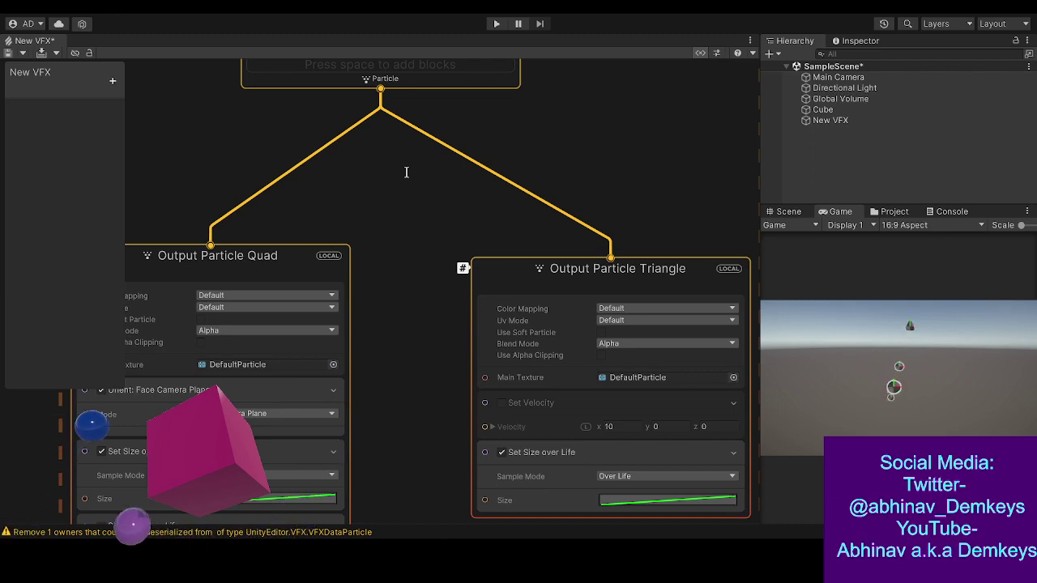
key("ctrl+v")
middle_click_drag(615, 157, 393, 100)
left_click_drag(287, 166, 642, 173)
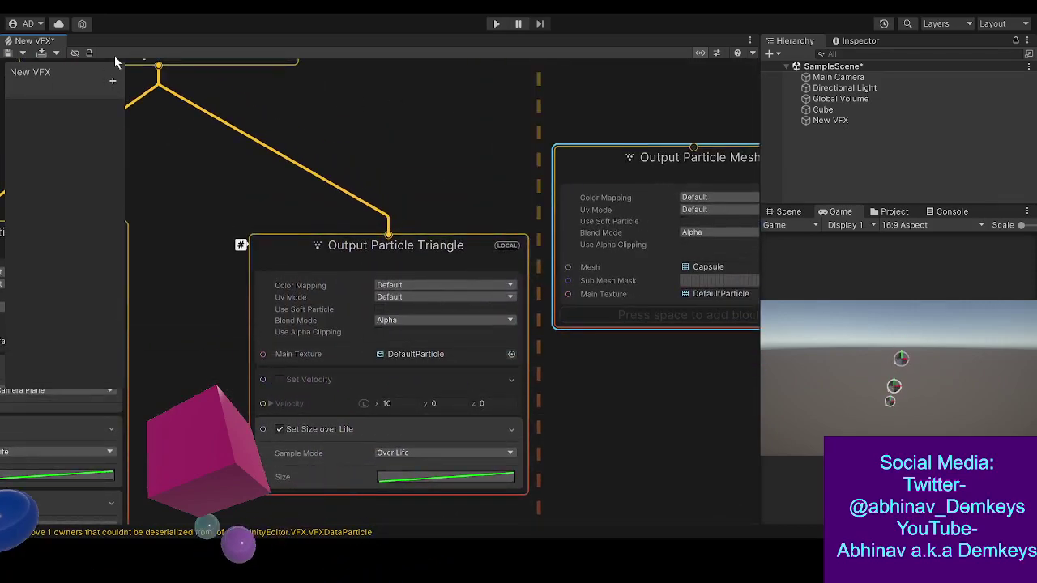
left_click_drag(162, 74, 666, 167)
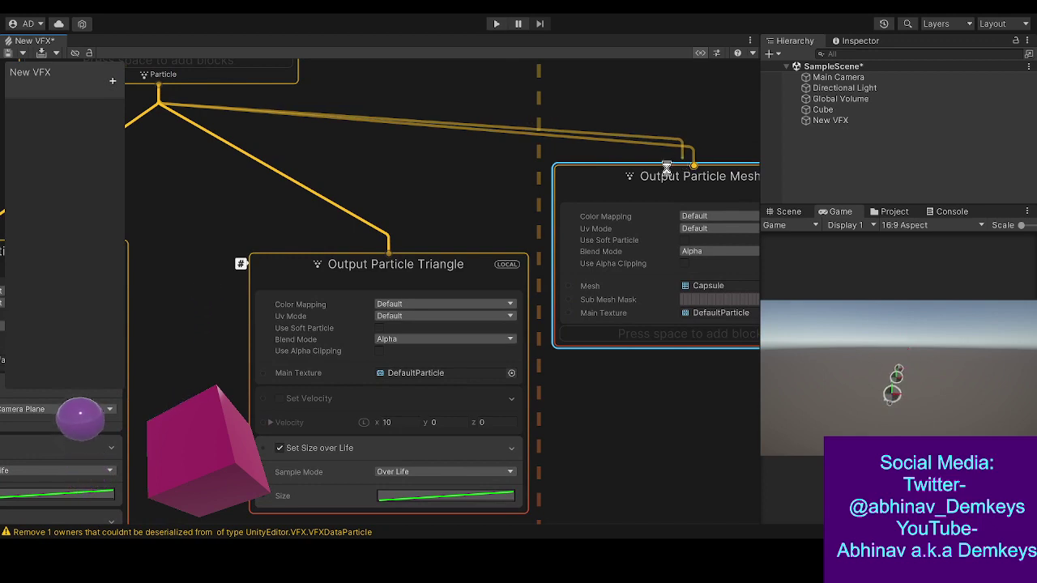
- Move Output Particle Triangle farther away from Output Particle Mesh, towards Output Particle Quad
left_click(346, 452)
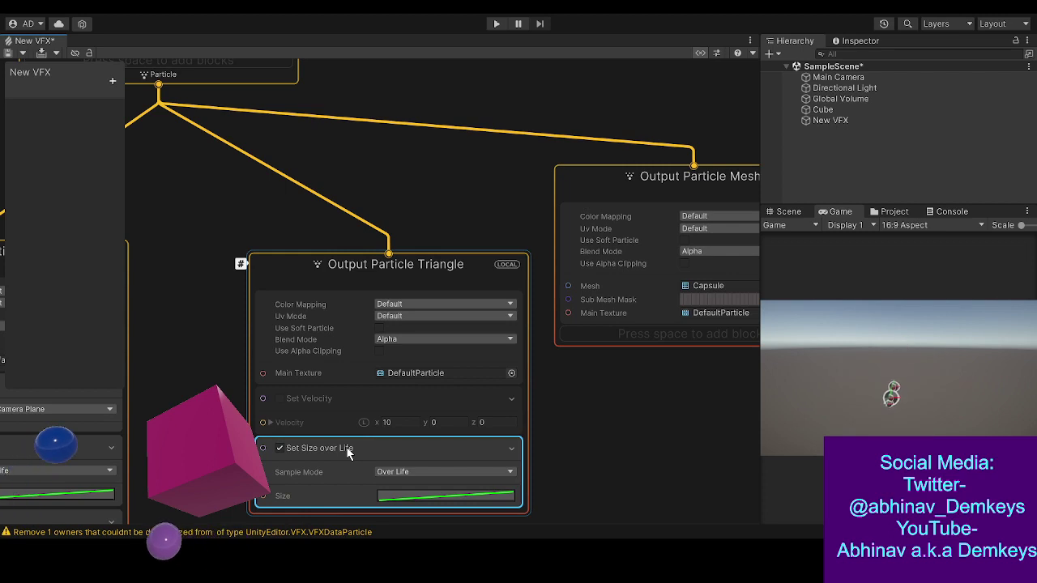
middle_click_drag(590, 448, 527, 460)
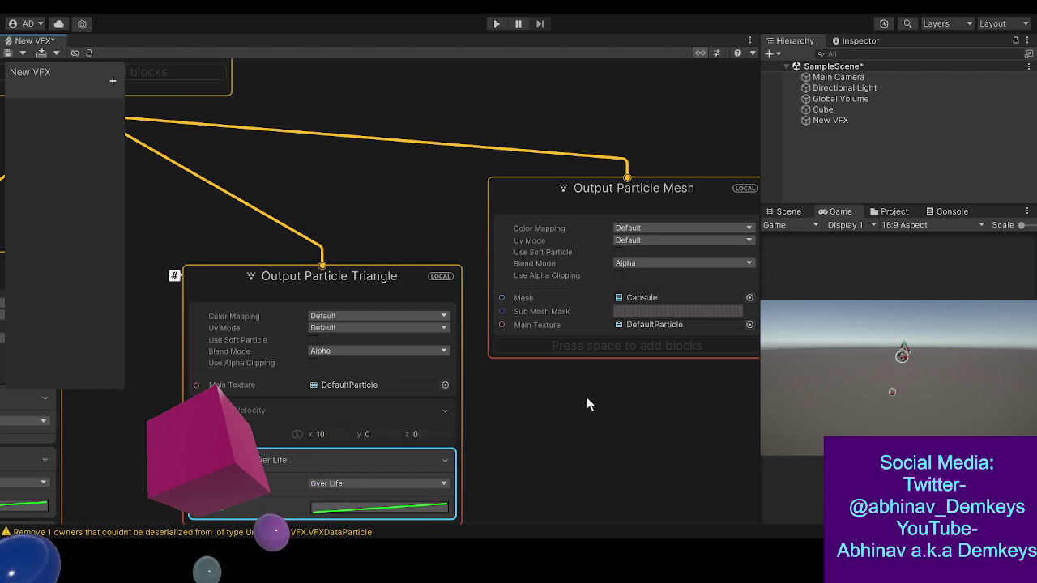
left_click_drag(296, 279, 230, 277)
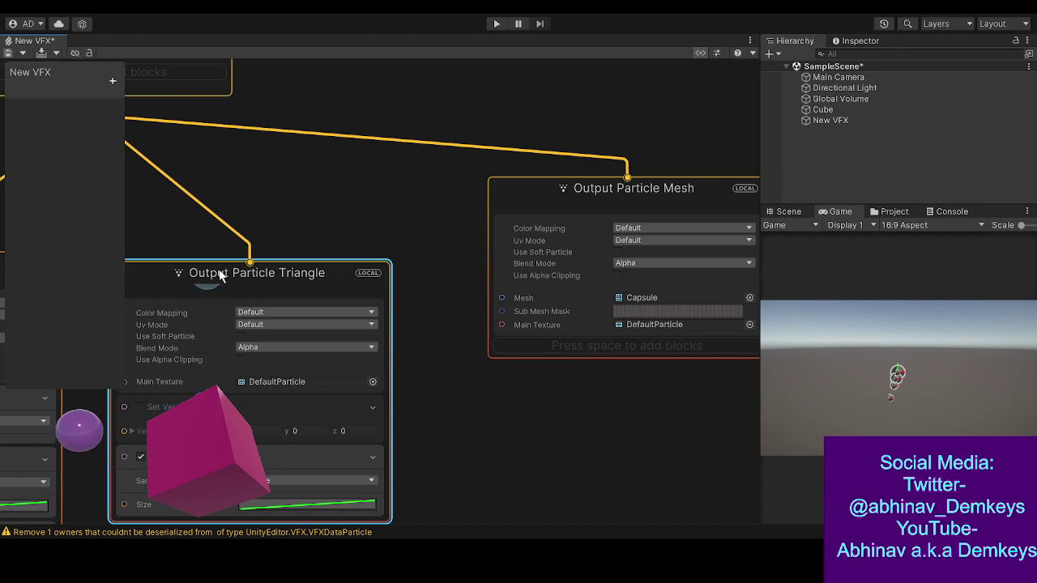
middle_click_drag(279, 216, 426, 256)
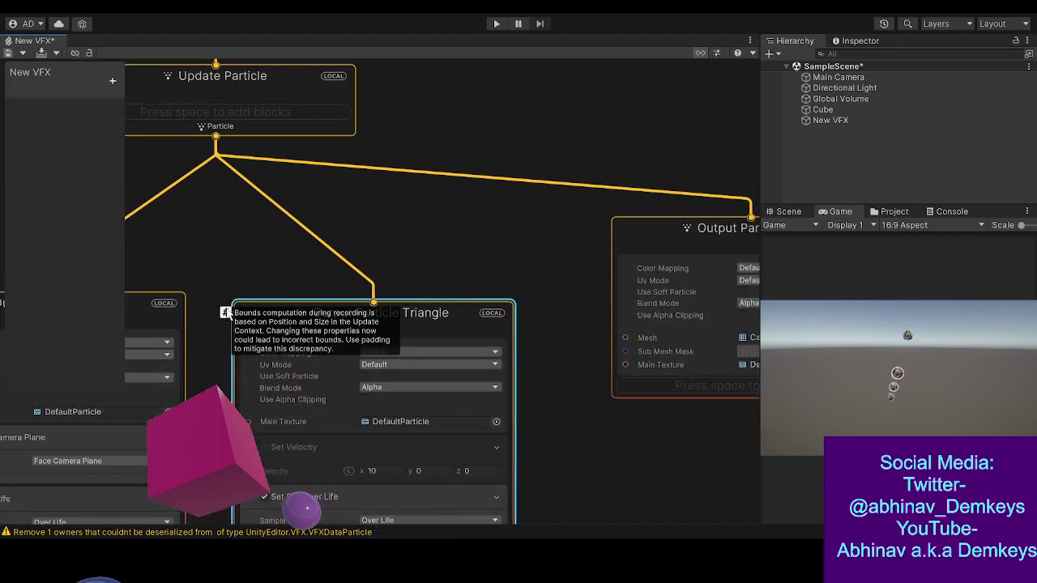
middle_click_drag(241, 249, 89, 270)
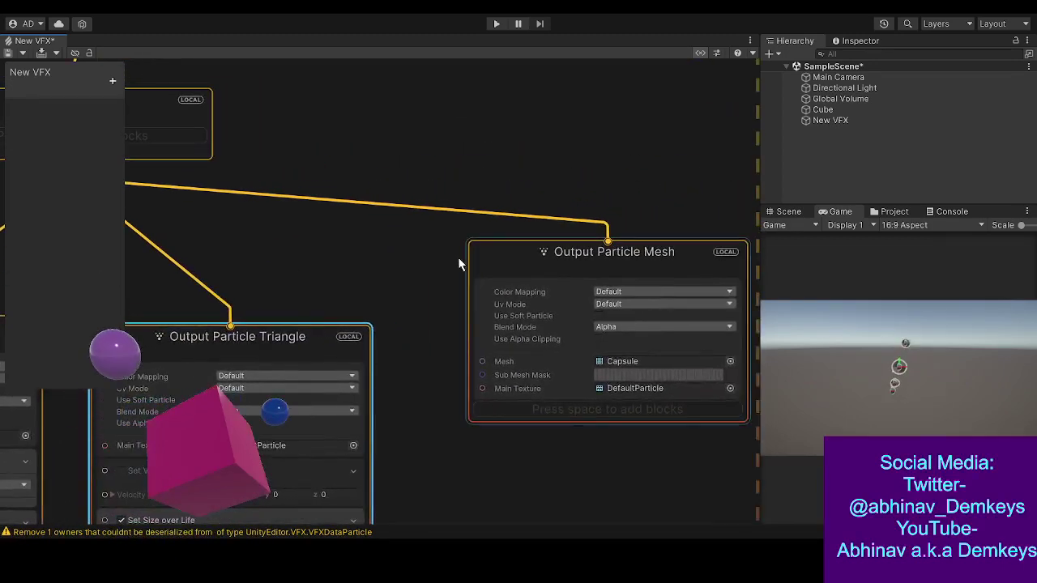
- Disconnect Output Particle Triangle and Output Particle Quad from Update Particle, keeping only the Output Particle Mesh link
left_click_drag(408, 257, 665, 282)
middle_click_drag(400, 289, 560, 320)
left_click_drag(356, 316, 354, 268)
left_click_drag(146, 271, 489, 303)
middle_click_drag(547, 305, 374, 270)
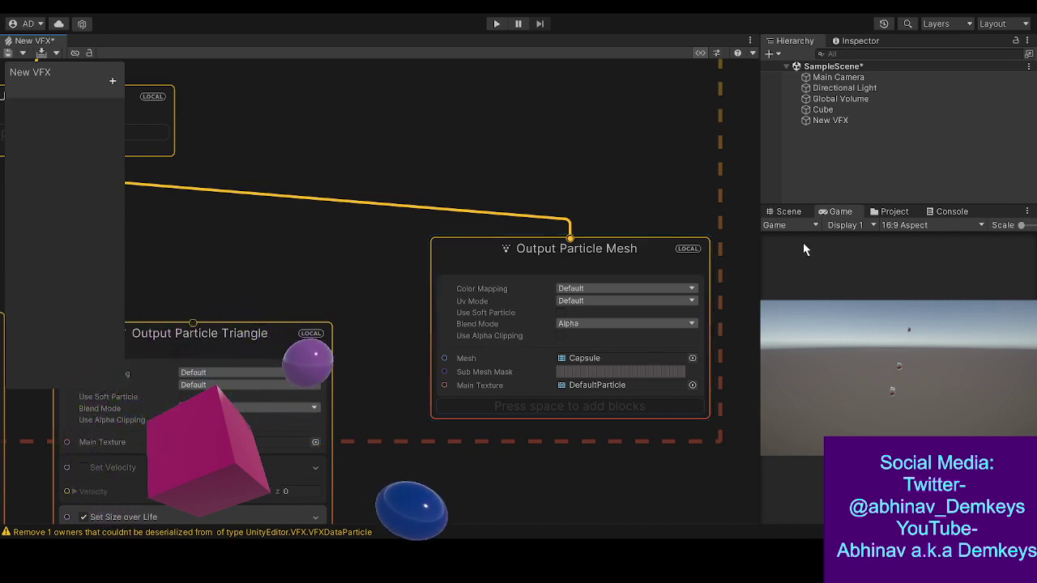
- Set A of Set Velocity Random (Uniform) in System (2)'s Initialize Particle to x -1 and z -1, previewing the particles in the Scene and Game views
left_click(786, 211)
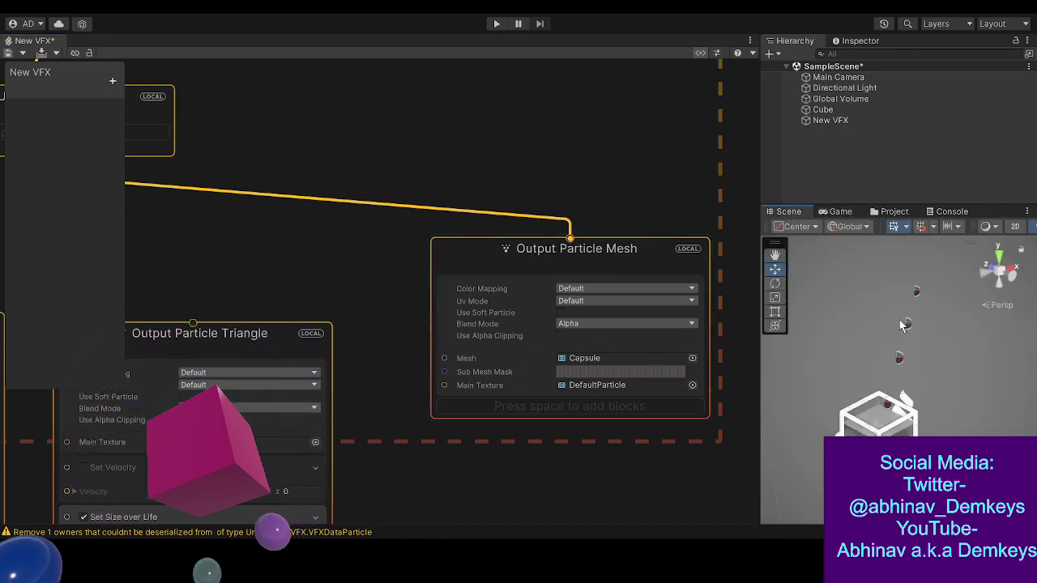
middle_click_drag(318, 86, 637, 496)
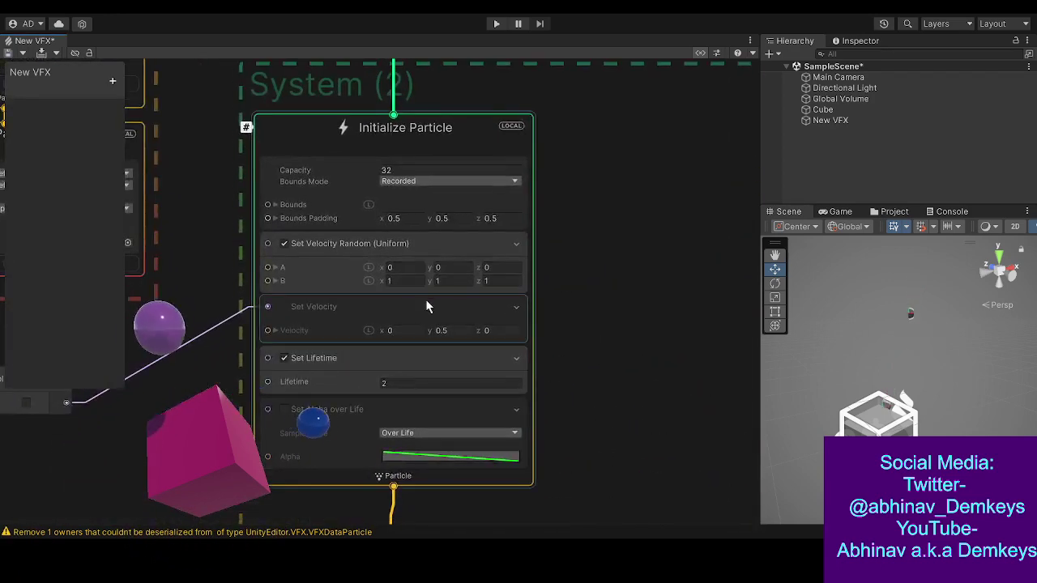
left_click(410, 281)
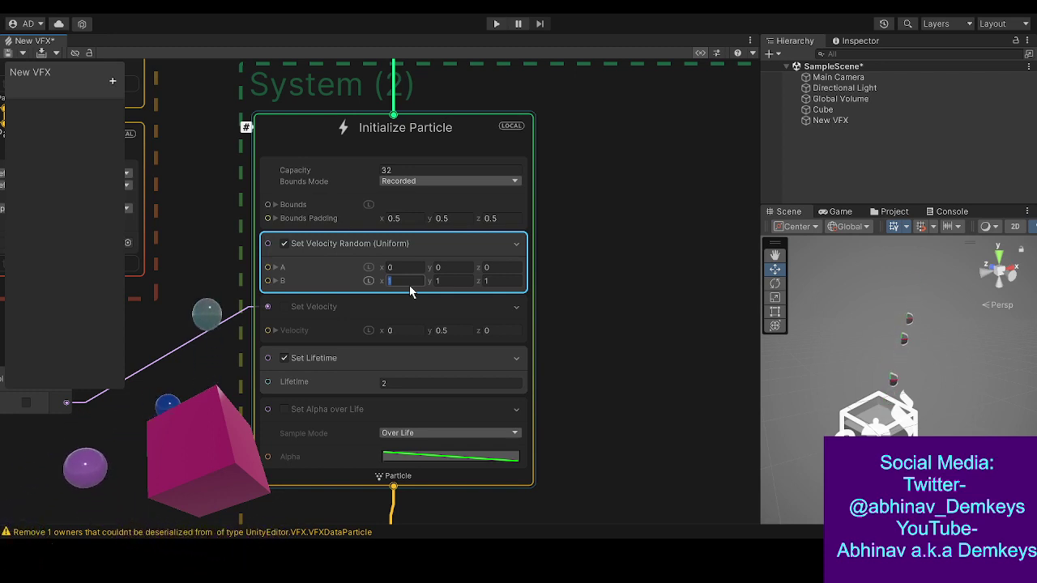
key("shift+Tab")
key("shift+Tab")
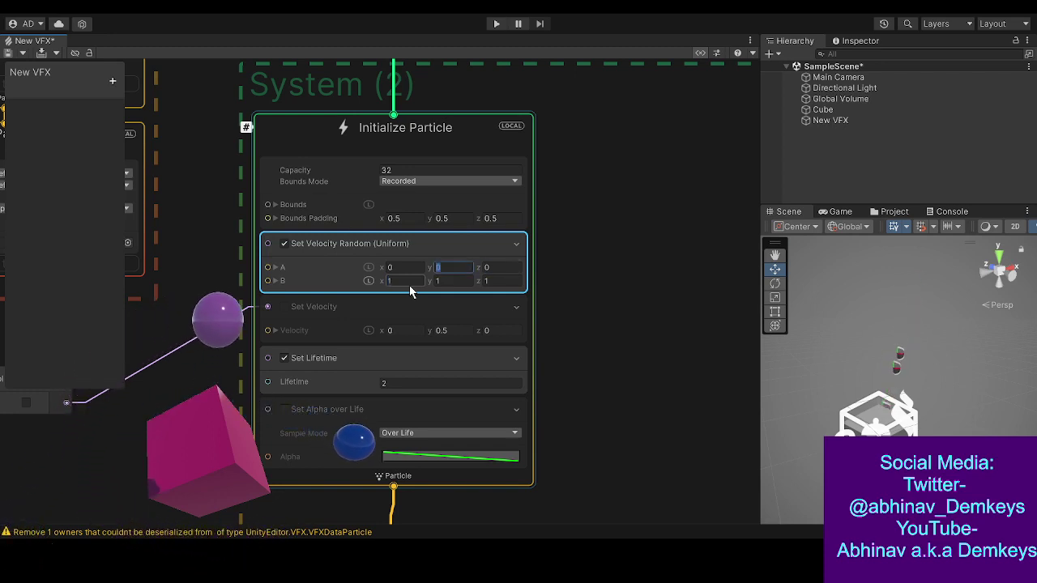
type("-1")
key("Tab")
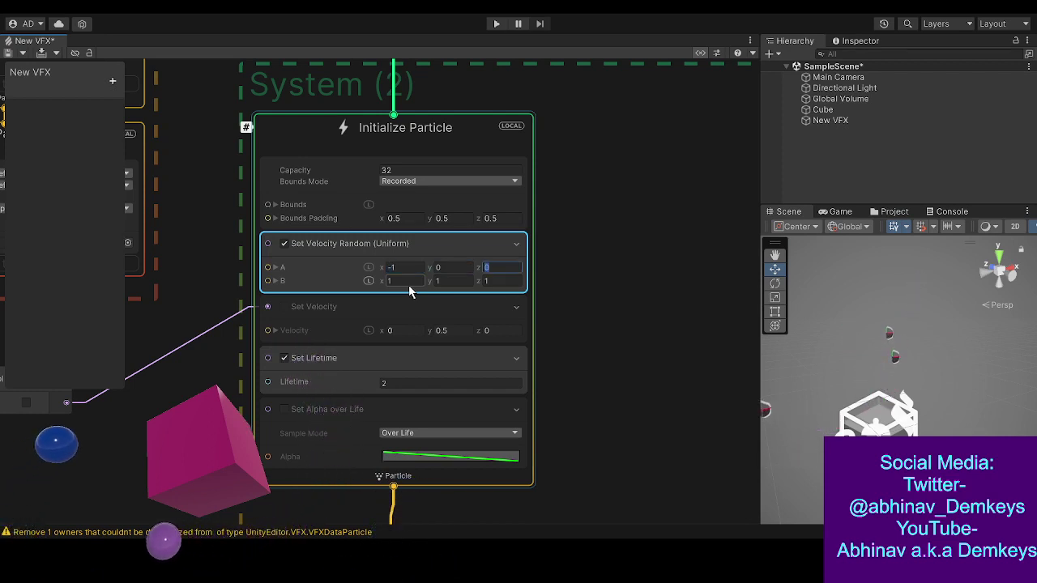
type("-1")
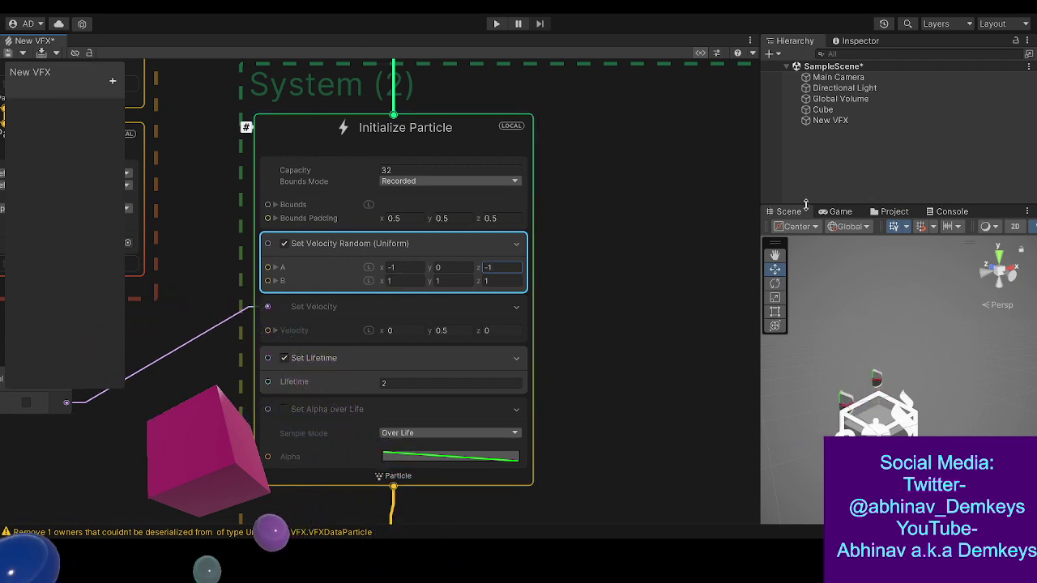
left_click(833, 212)
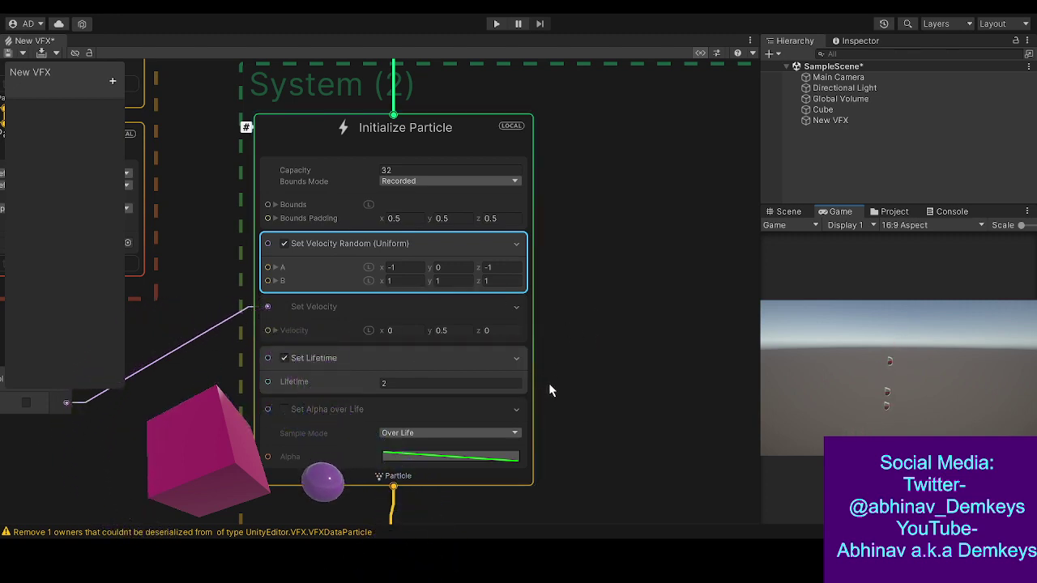
- Add a Set Size block with Size 0.5 to Output Particle Mesh and set its Main Texture to FlowMap01
middle_click_drag(534, 428, 193, 2)
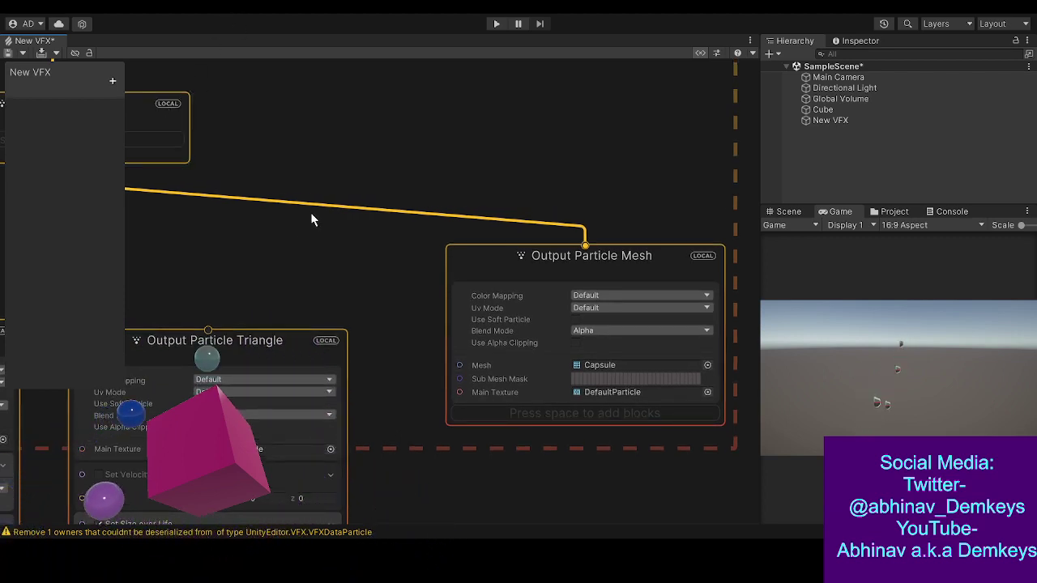
left_click(500, 255)
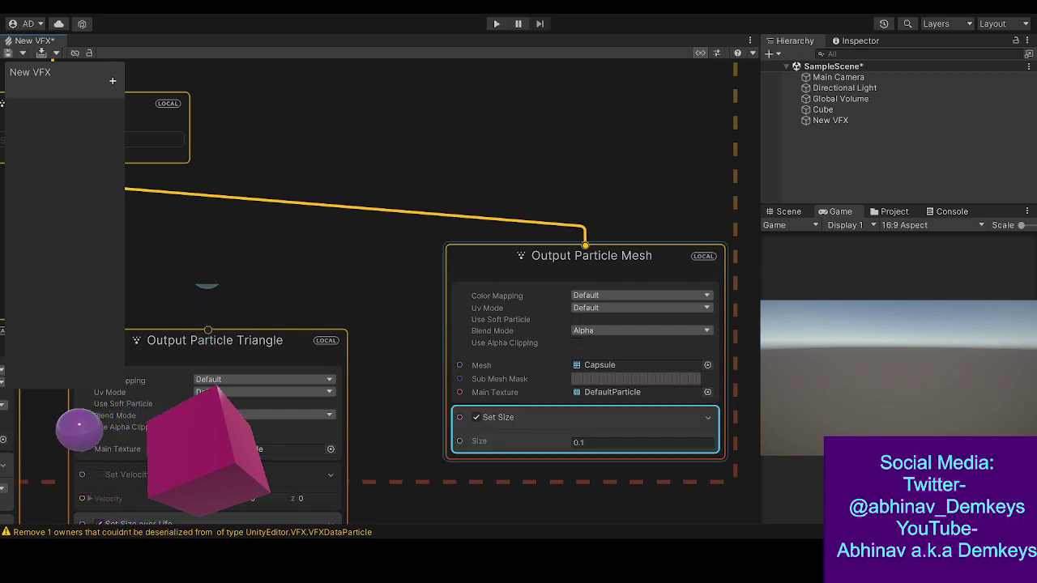
left_click(649, 446)
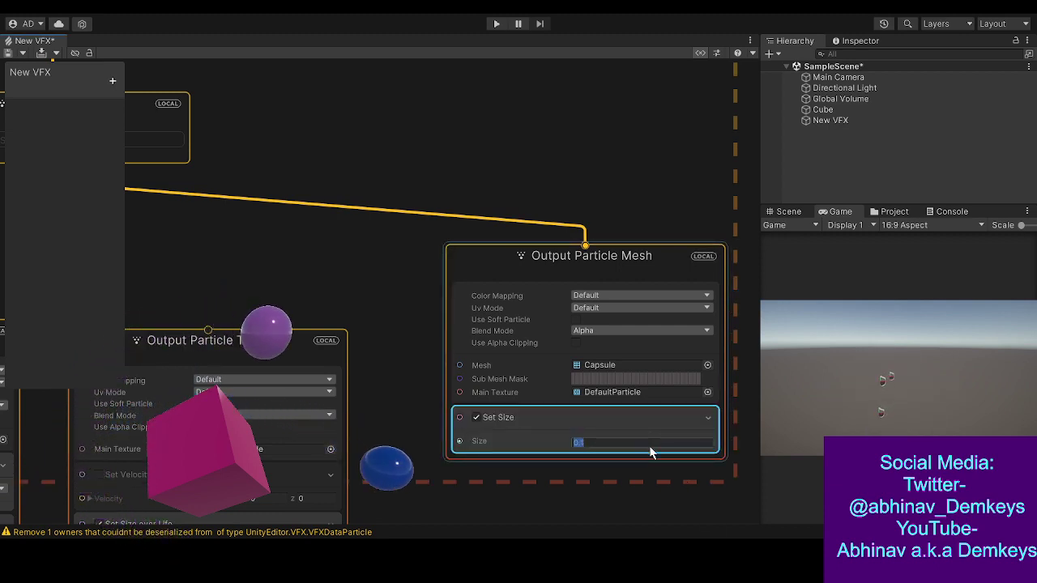
type("0.5")
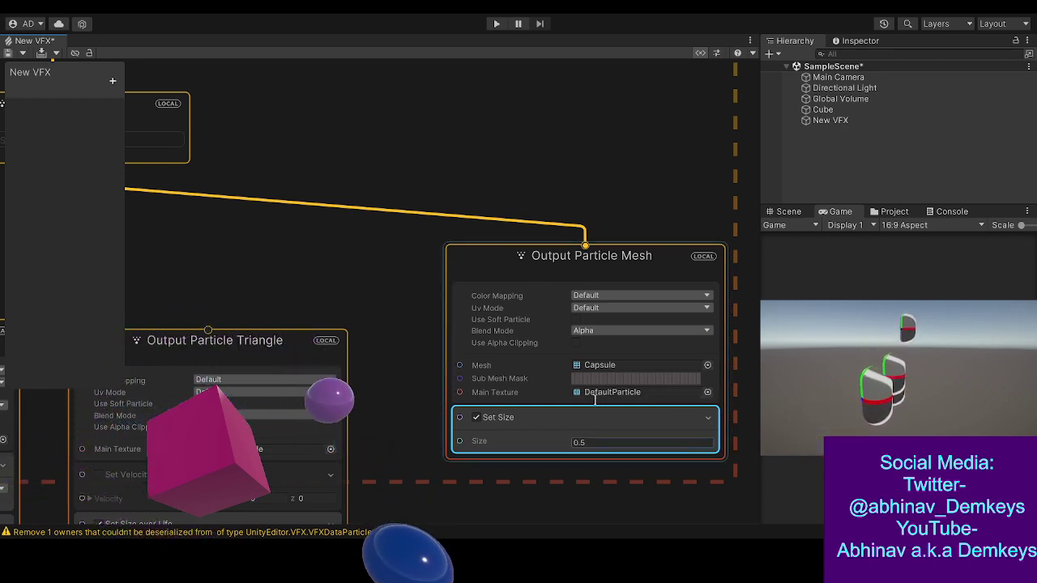
left_click(612, 440)
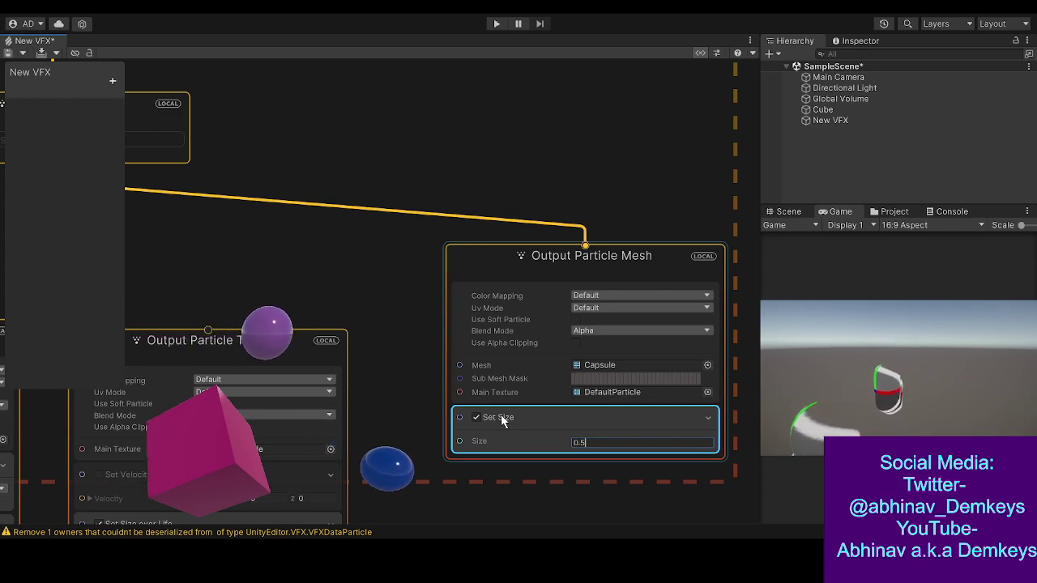
left_click(709, 394)
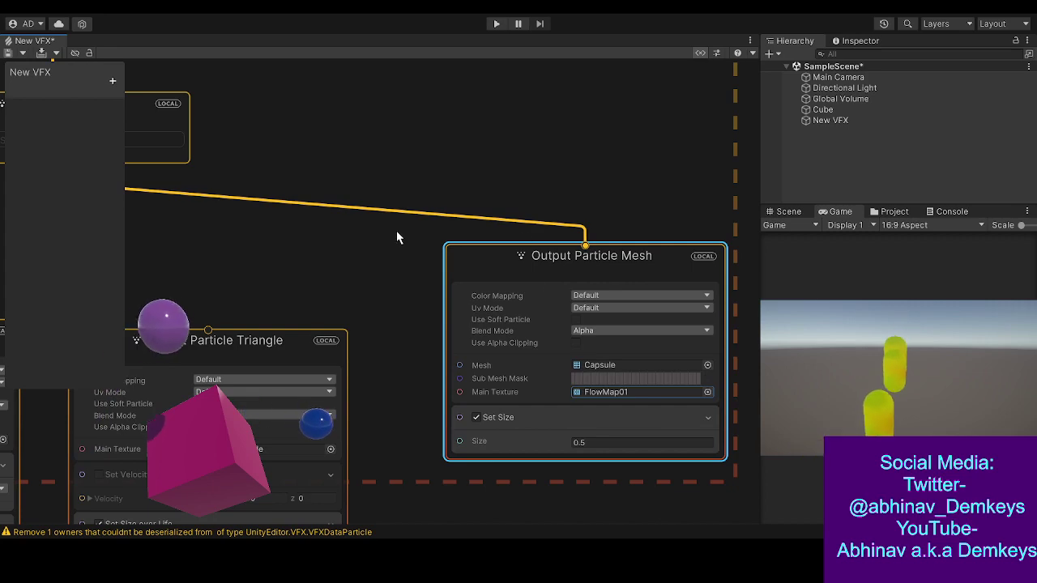
- Connect Update Particle to Output Particle Triangle and try to connect it to Output Particle Quad as well
middle_click_drag(318, 261, 480, 247)
left_click_drag(252, 147, 410, 312)
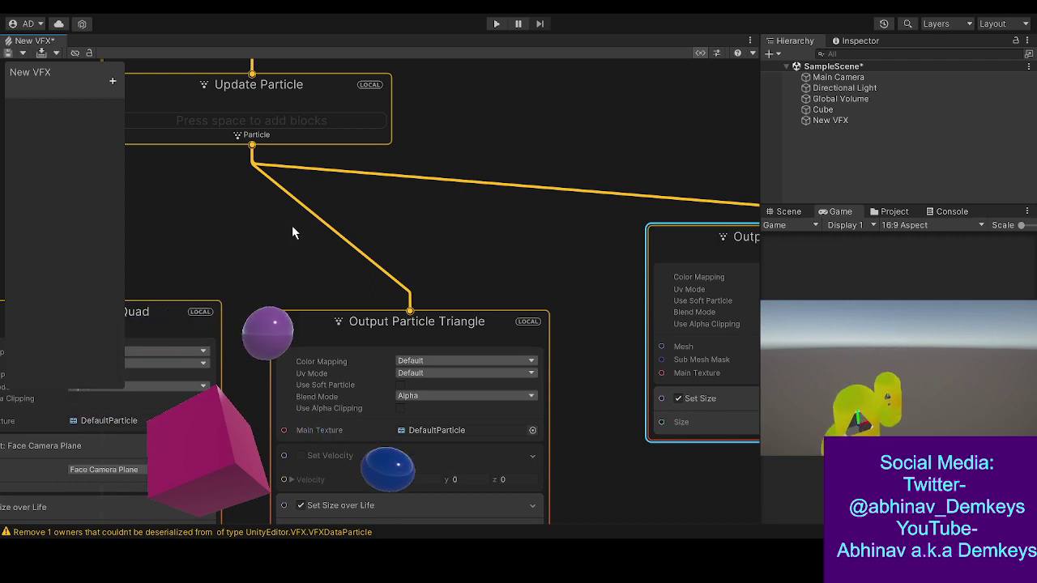
middle_click_drag(280, 254, 389, 245)
left_click_drag(354, 147, 183, 305)
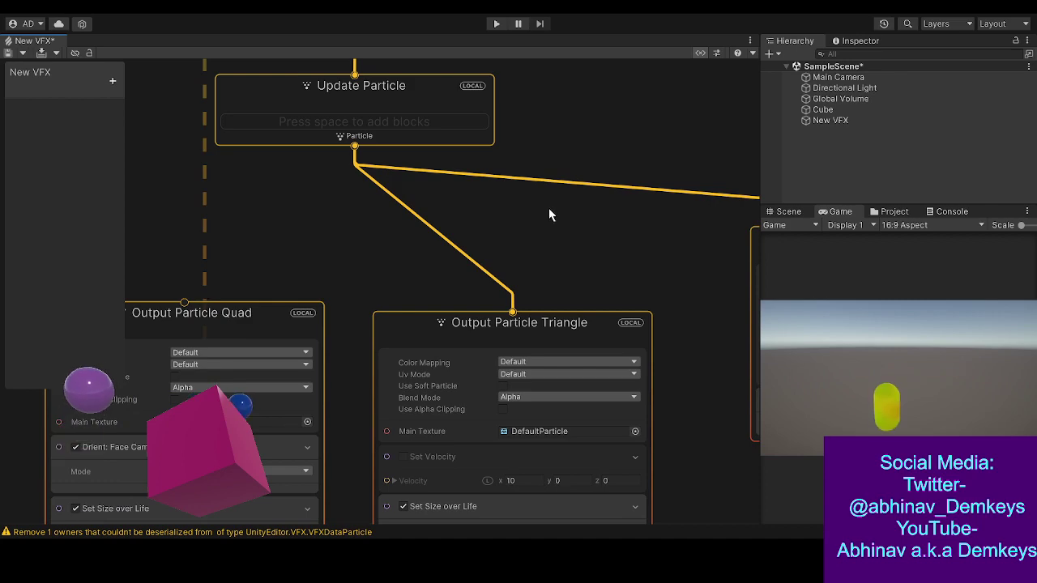
- Enable the Set Velocity block in Output Particle Triangle again
middle_click_drag(571, 241, 440, 124)
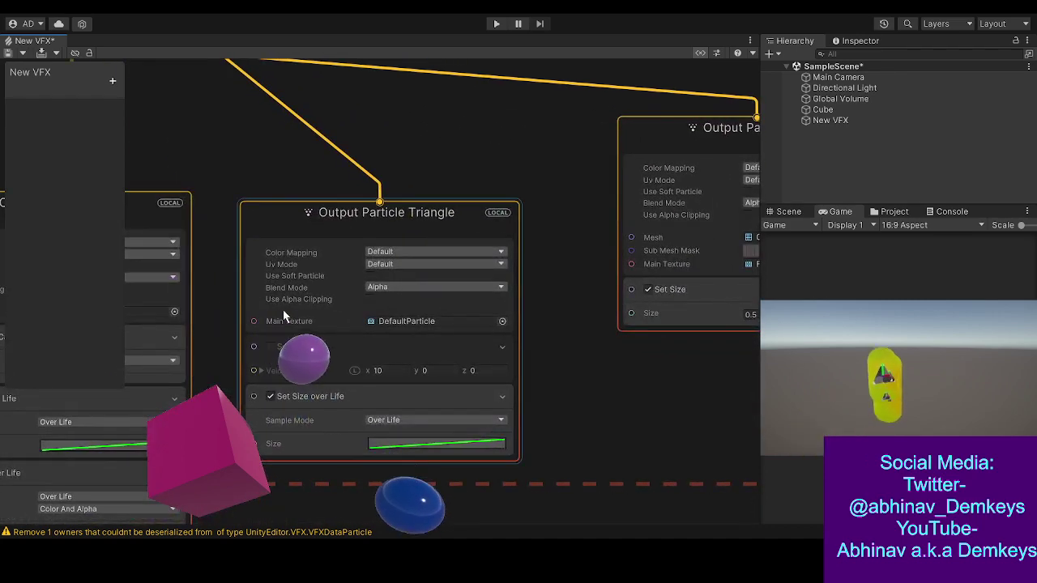
left_click(267, 346)
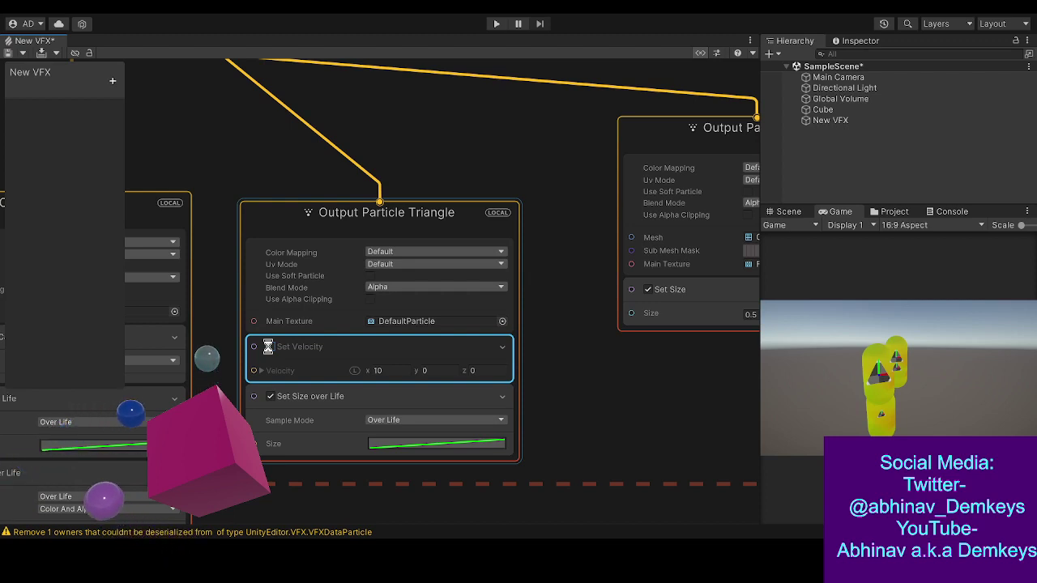
left_click(269, 347)
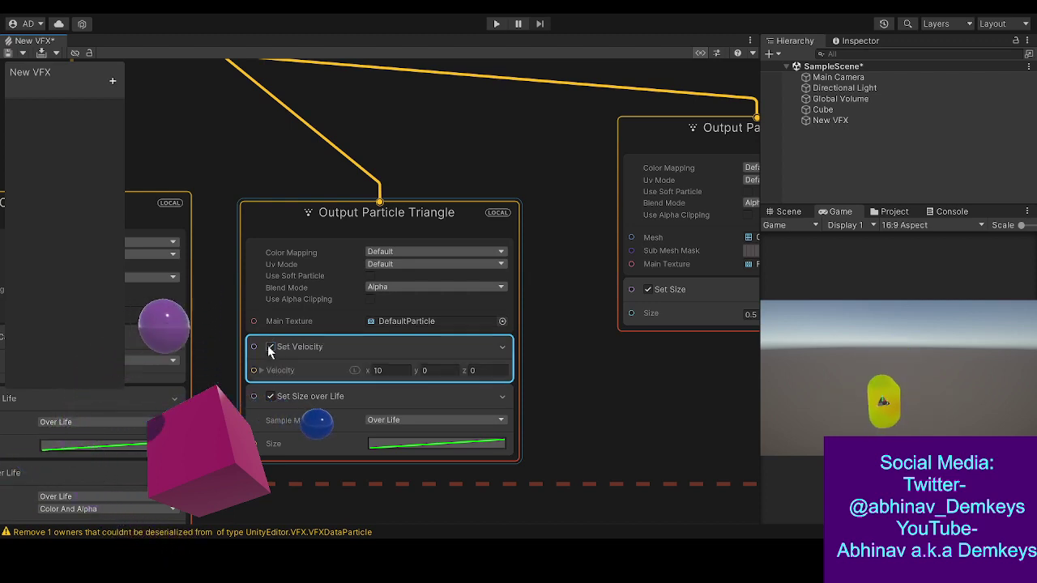
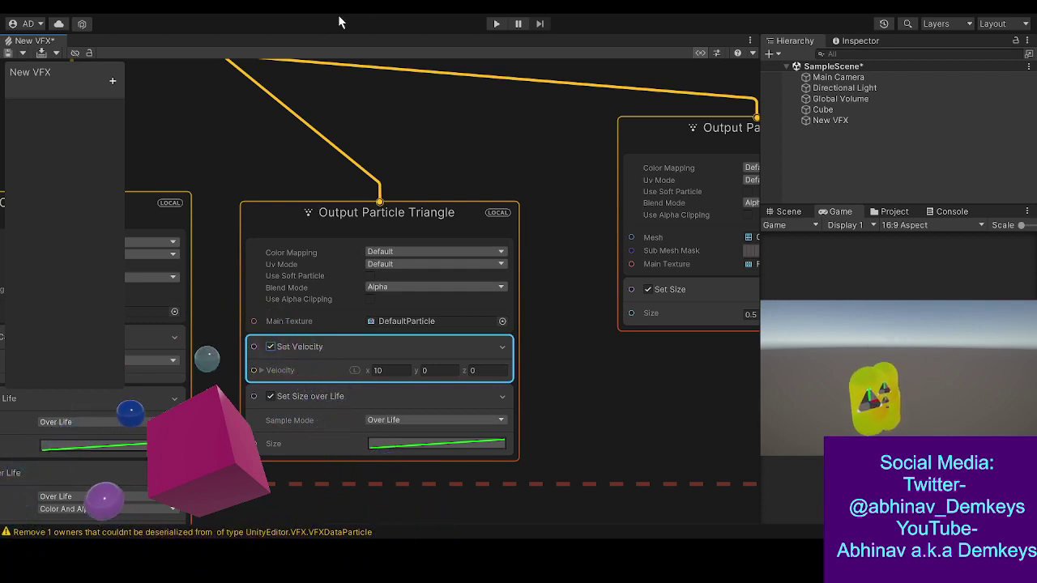
- Delete the Output Particle Mesh context and select Output Particle Triangle
middle_click_drag(445, 338, 390, 420)
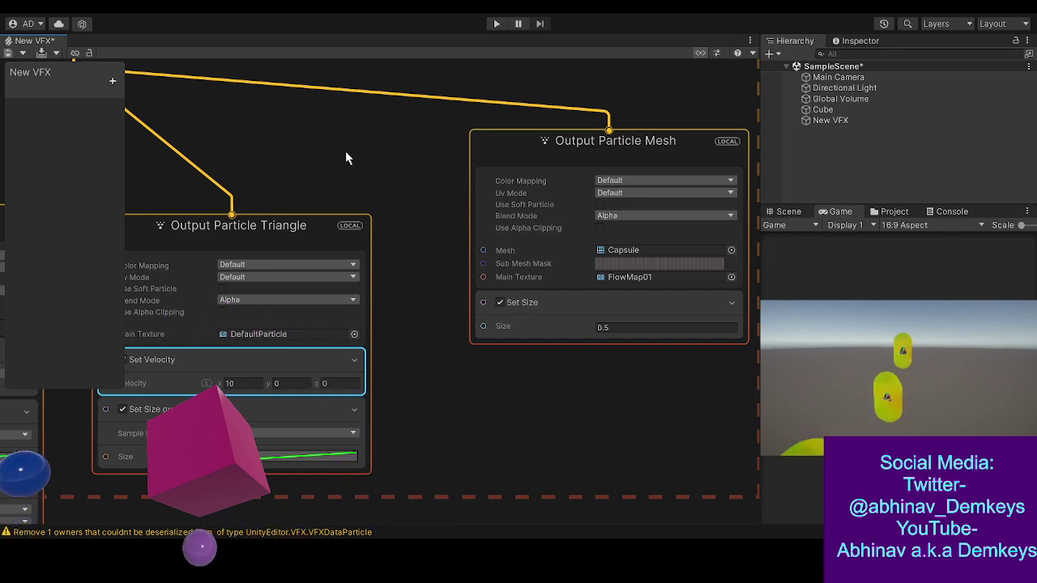
middle_click_drag(349, 159, 665, 123)
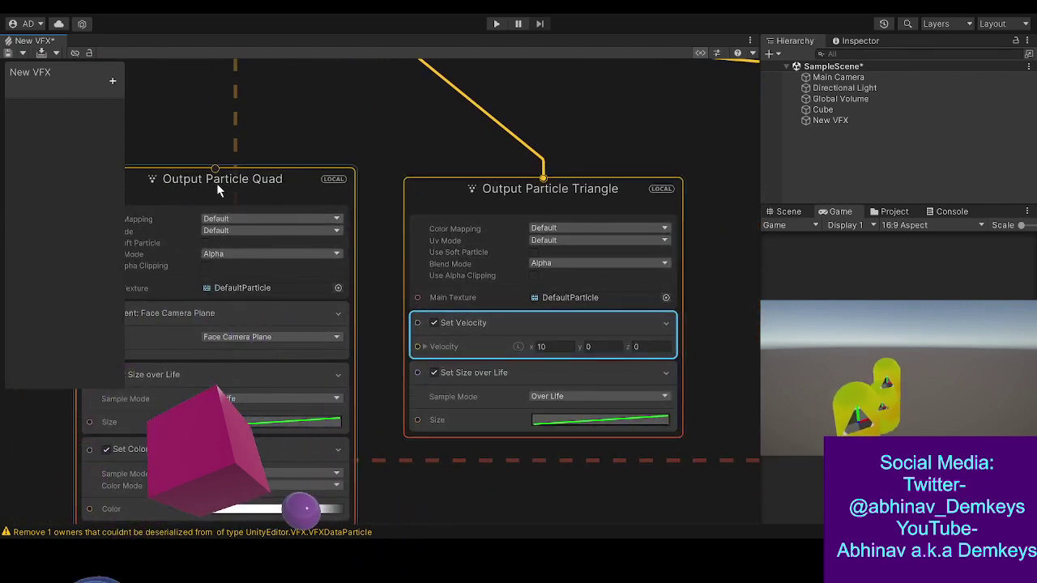
middle_click_drag(558, 164, 468, 186)
double_click(478, 209)
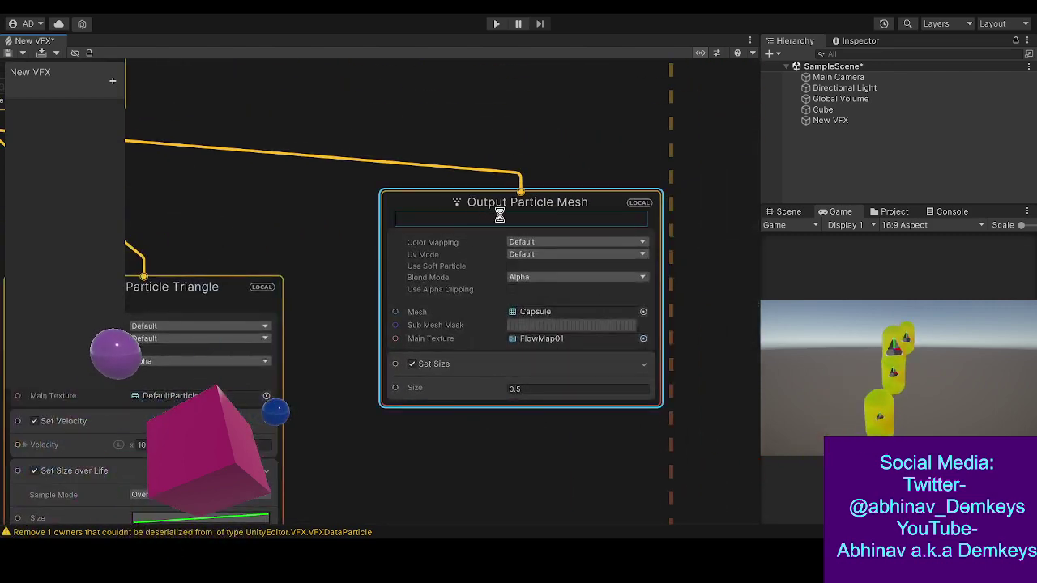
key("Delete")
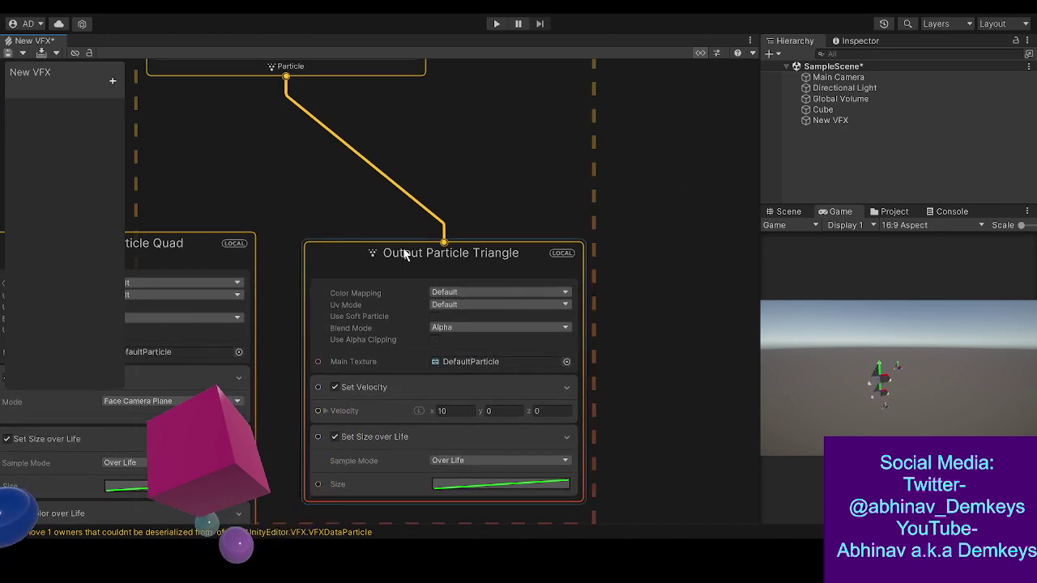
left_click(406, 255)
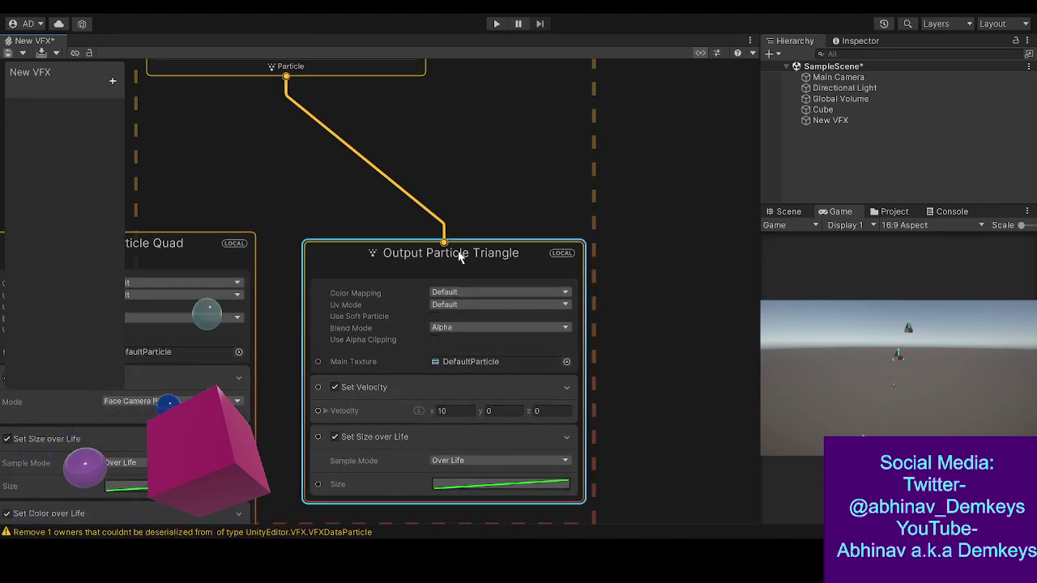
- Duplicate the Output Particle Triangle context, place the copy to the right of the original outside System (2), and inspect its properties
key("ctrl+d")
left_click_drag(571, 272, 677, 250)
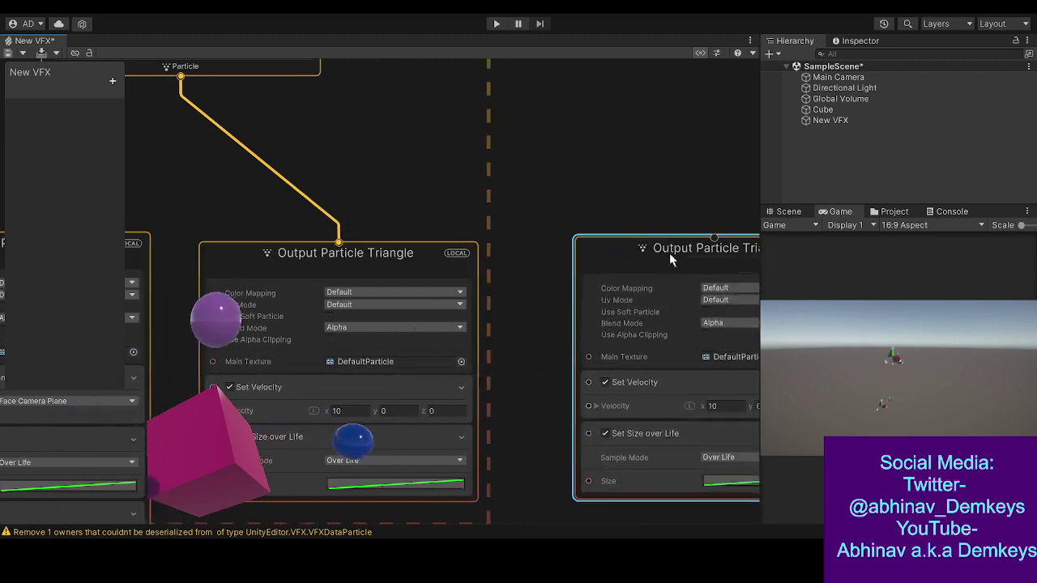
key("f")
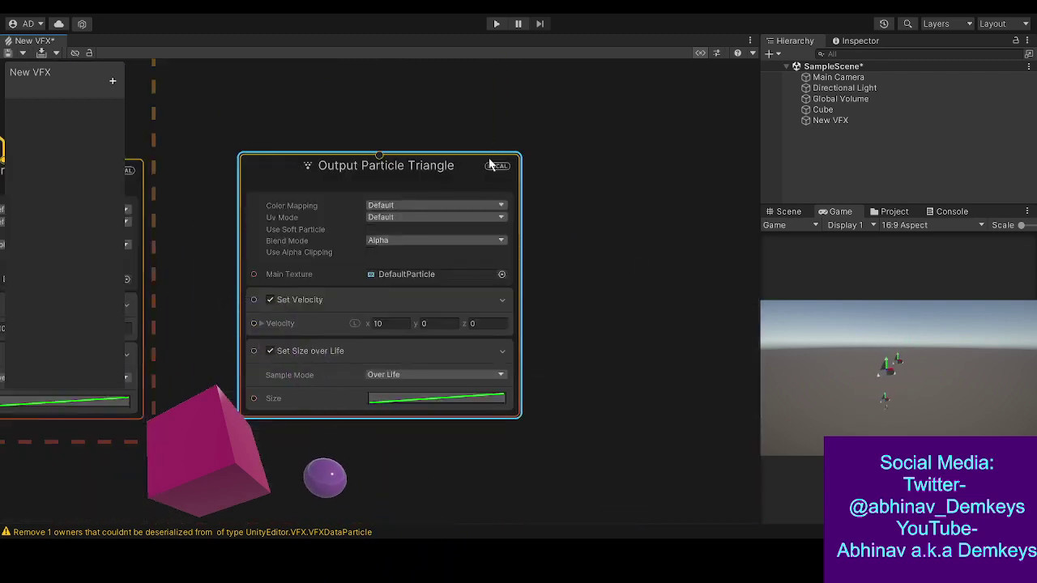
double_click(391, 164)
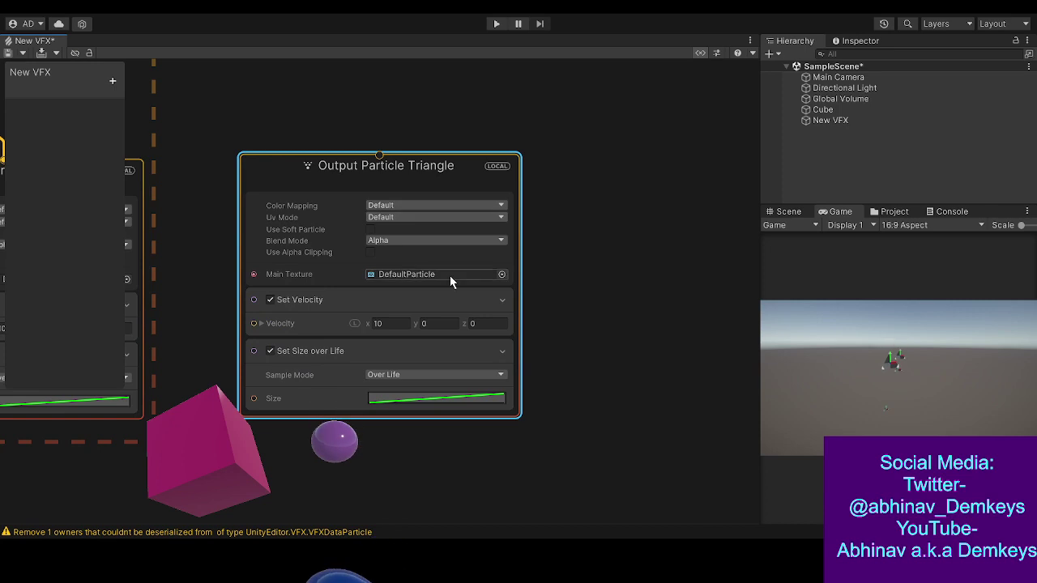
left_click(871, 39)
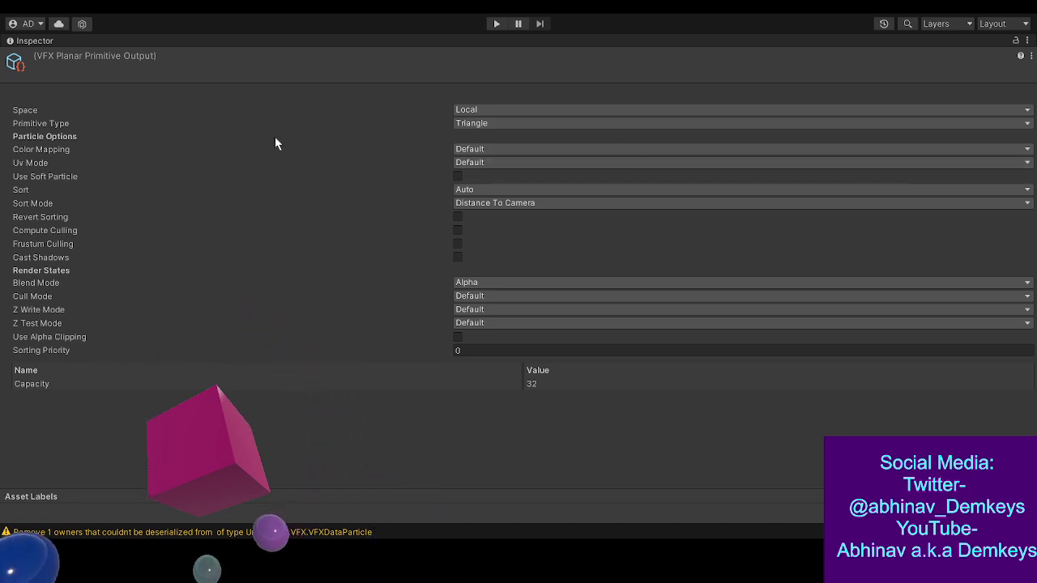
key("shift+space")
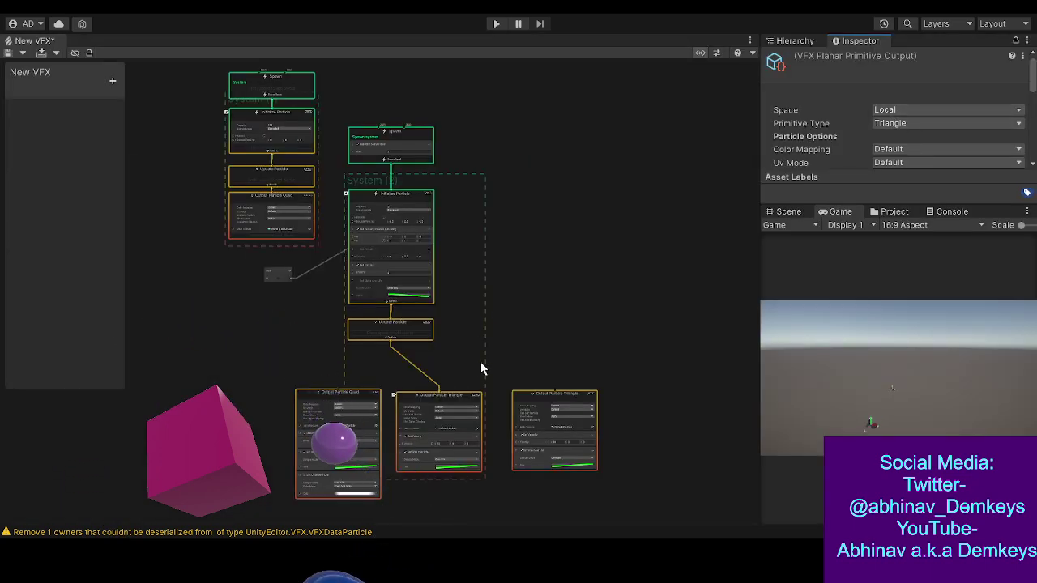
- Set the Primitive Type of the connected Output Particle Triangle context to Octagon
left_click(451, 442)
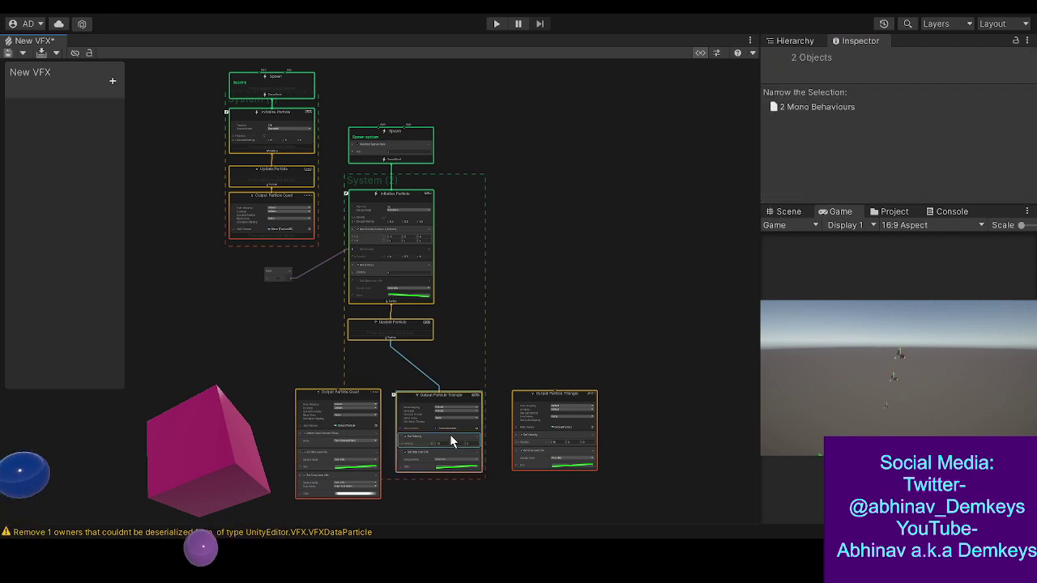
key("f")
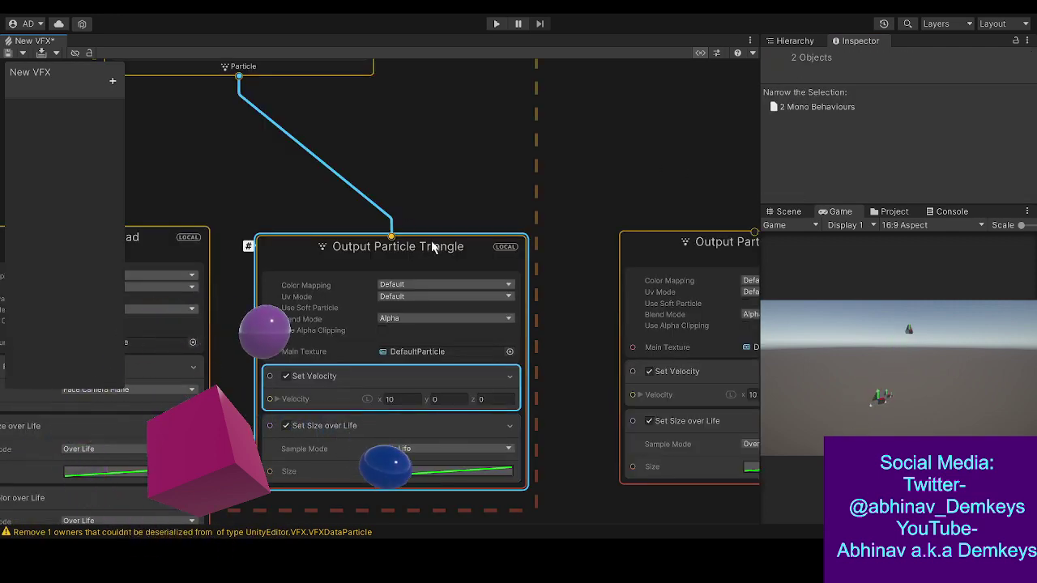
left_click(491, 134)
left_click(432, 258)
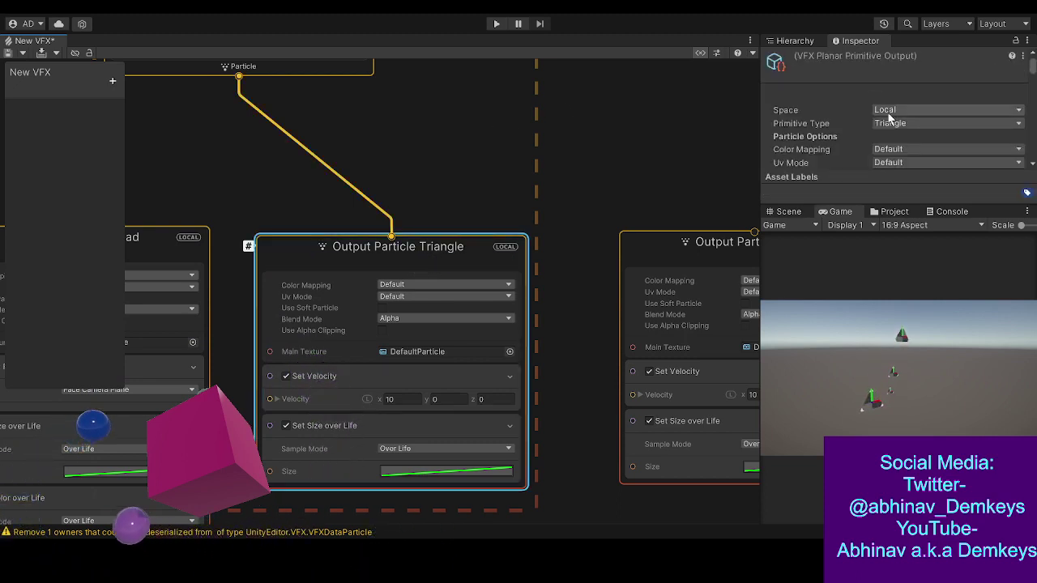
left_click(895, 170)
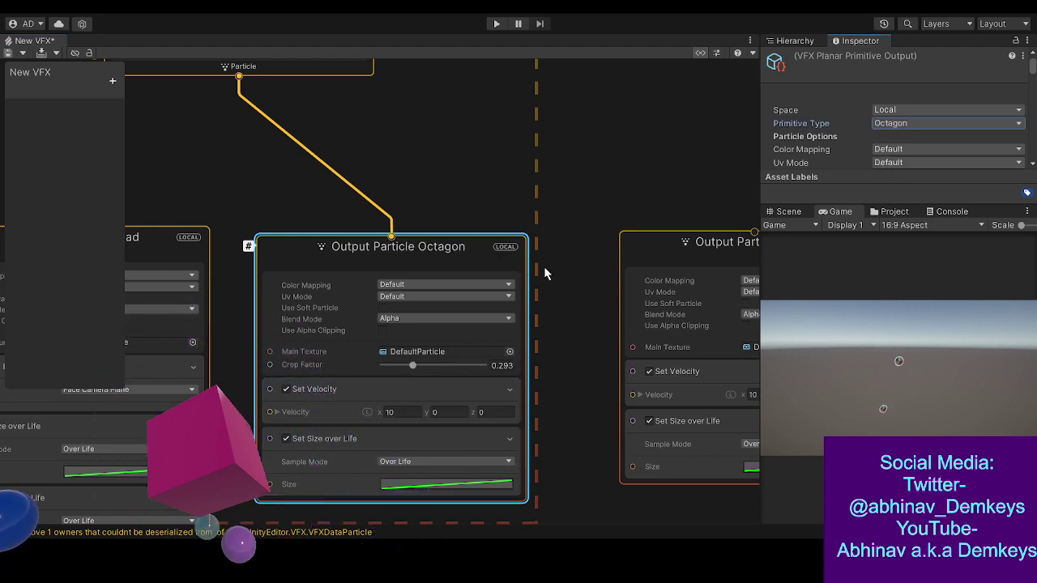
middle_click_drag(440, 220, 505, 172)
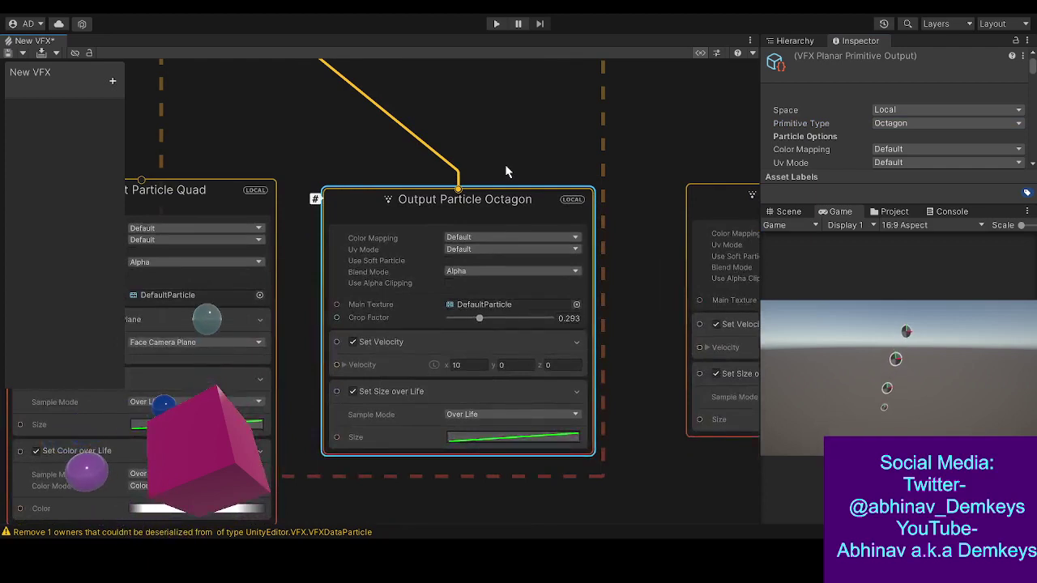
middle_click_drag(506, 171, 439, 208)
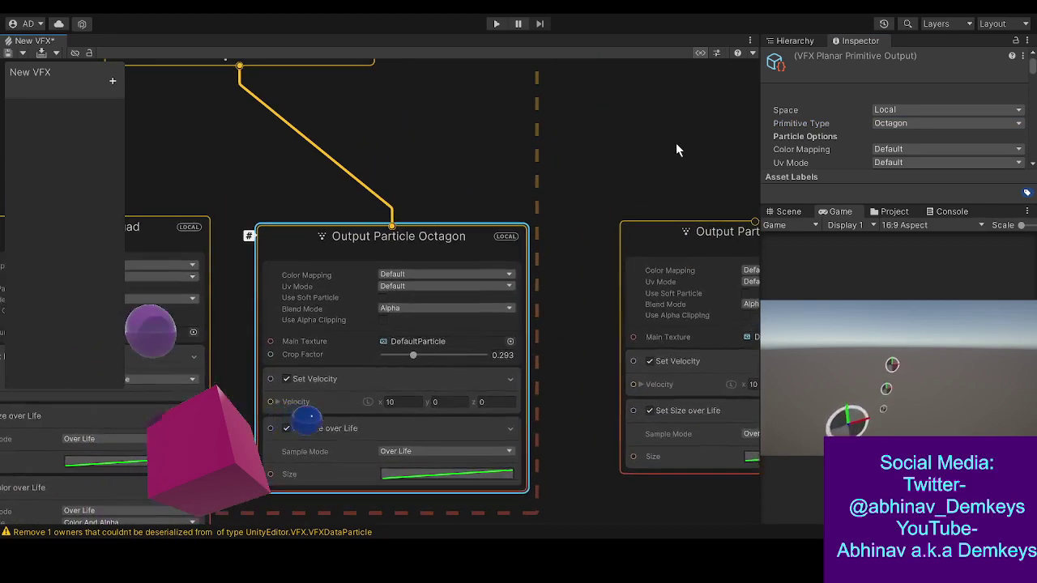
- Set the Primitive Type of the connected output context back to Triangle and select its Set Velocity block
left_click(906, 123)
left_click(907, 130)
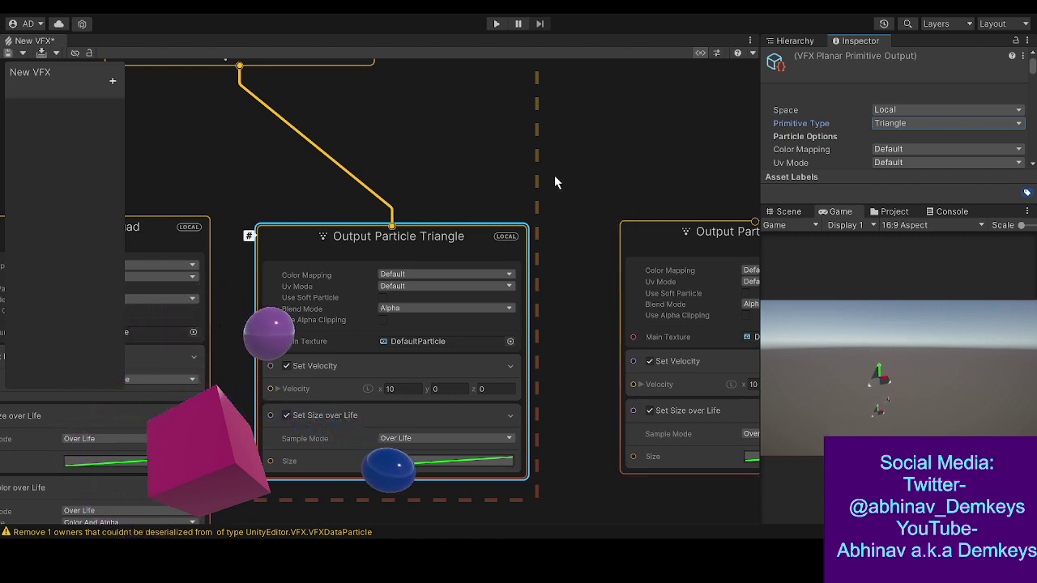
middle_click_drag(464, 144, 533, 198)
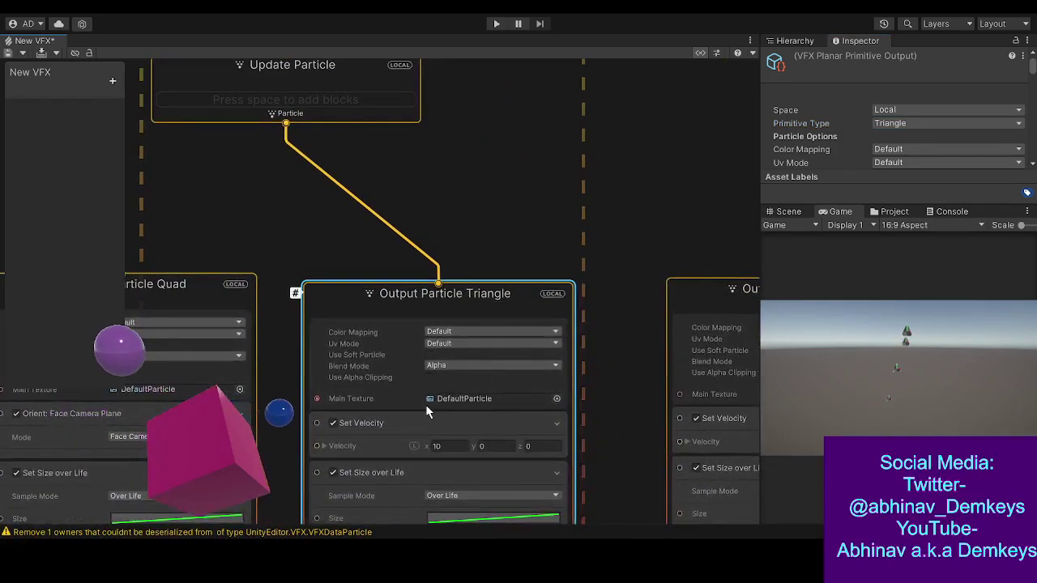
left_click(423, 421)
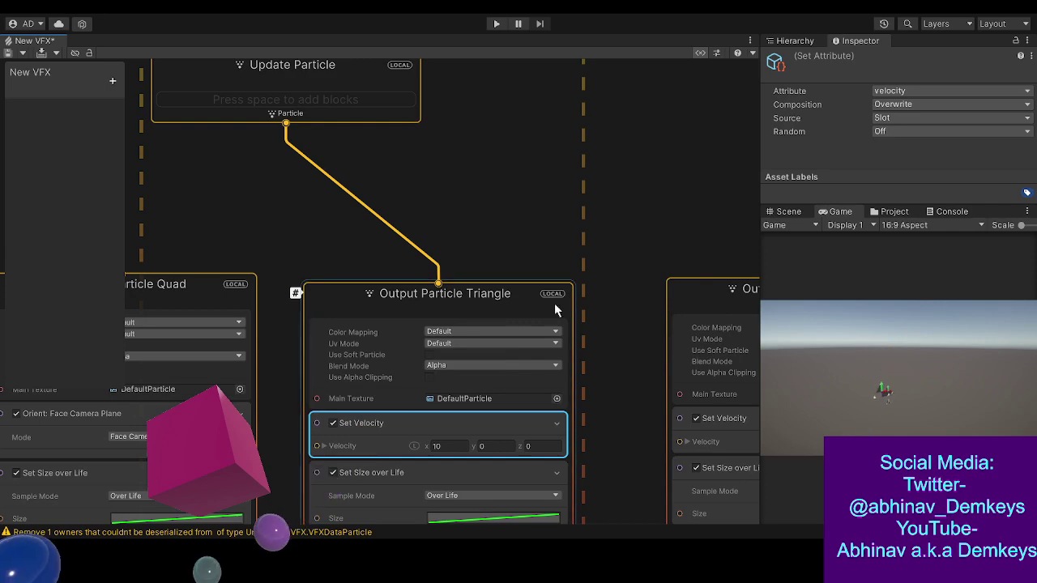
- In System (2)'s Set Velocity Random block, set A's x and z to -0.5 and B to 0.4, 0.5, 0.5
middle_click_drag(627, 419, 727, 371)
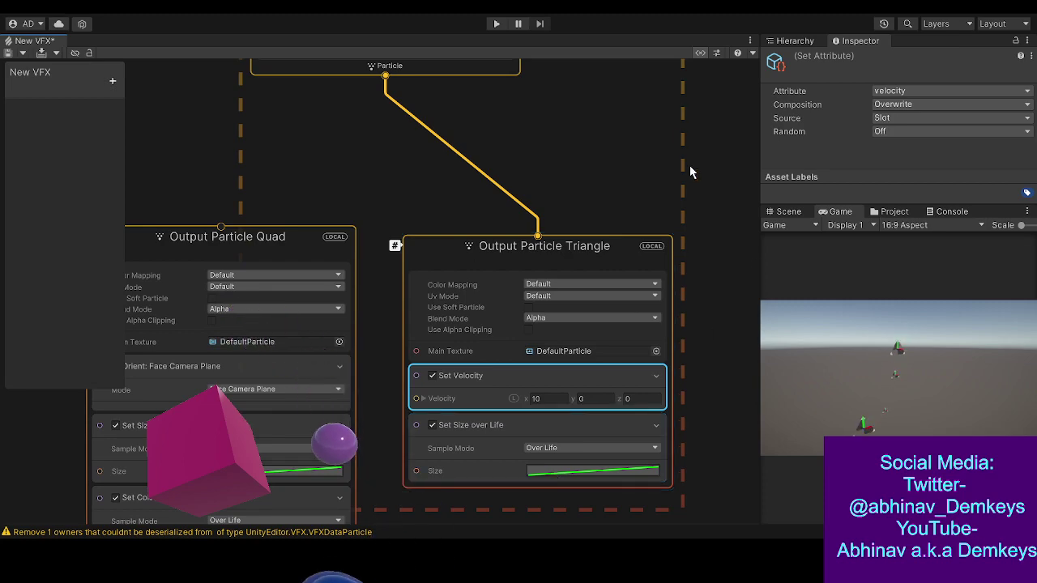
middle_click_drag(653, 145, 671, 518)
middle_click_drag(658, 320, 672, 419)
left_click(431, 279)
type("0.4")
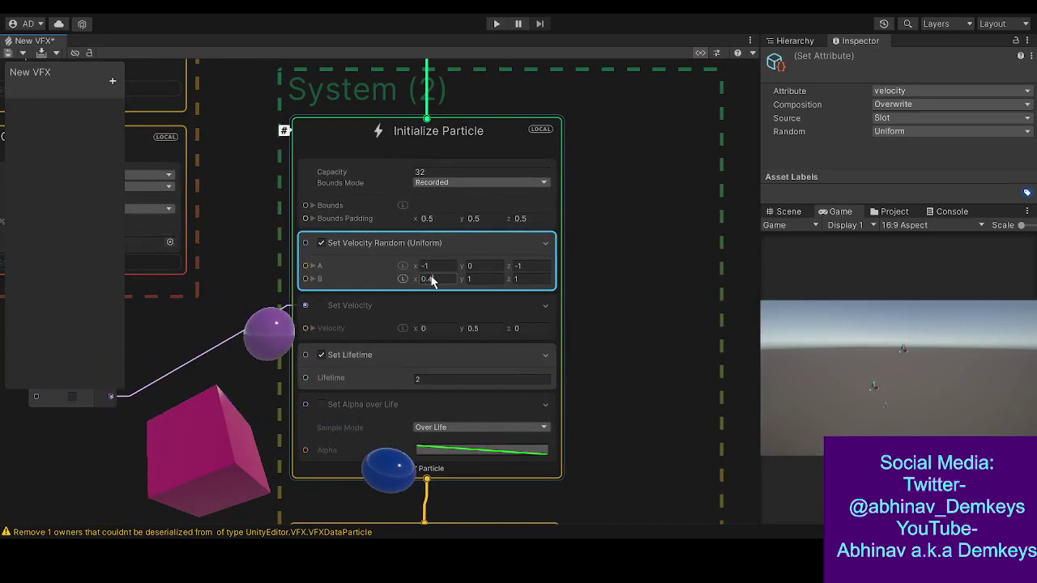
key("shift+Tab")
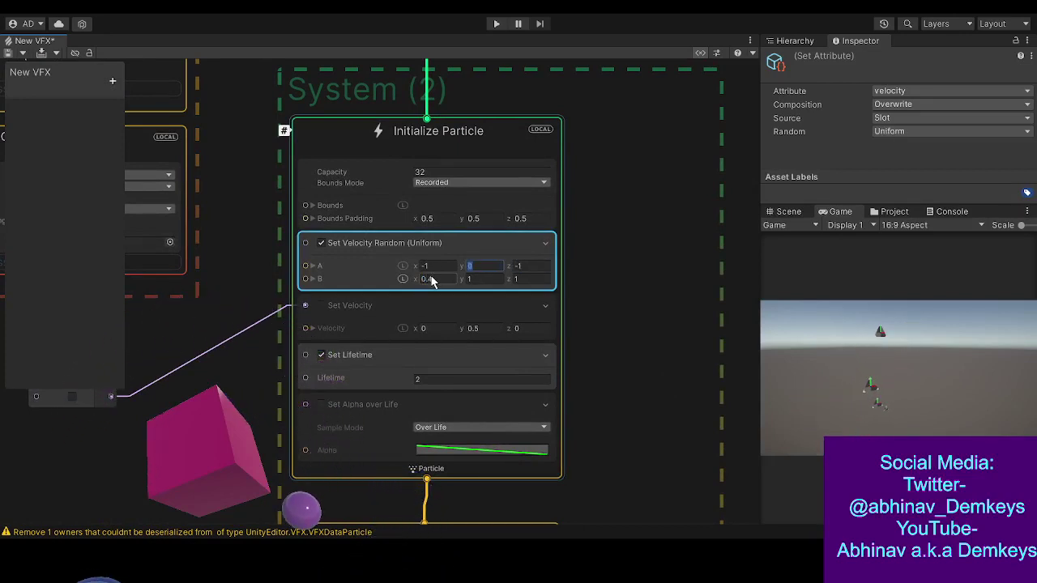
key("shift+Tab")
type("-0.4")
key("BackSpace")
type("5")
key("Tab")
type("-0.5")
key("Tab")
key("Tab")
type("00.5")
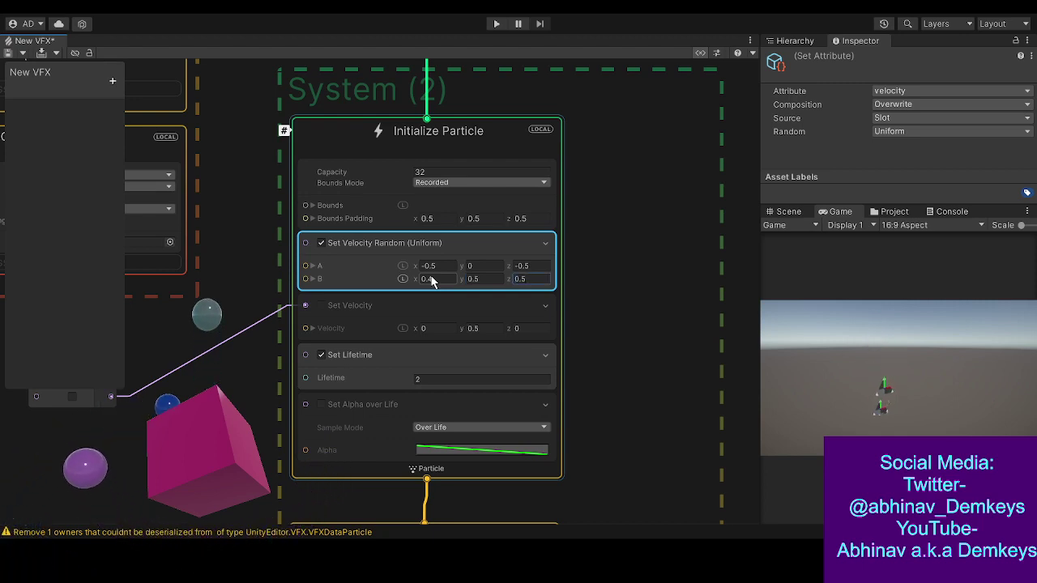
- Set the Lifetime in System (2)'s Initialize Particle context to 5
left_click(461, 378)
type("5")
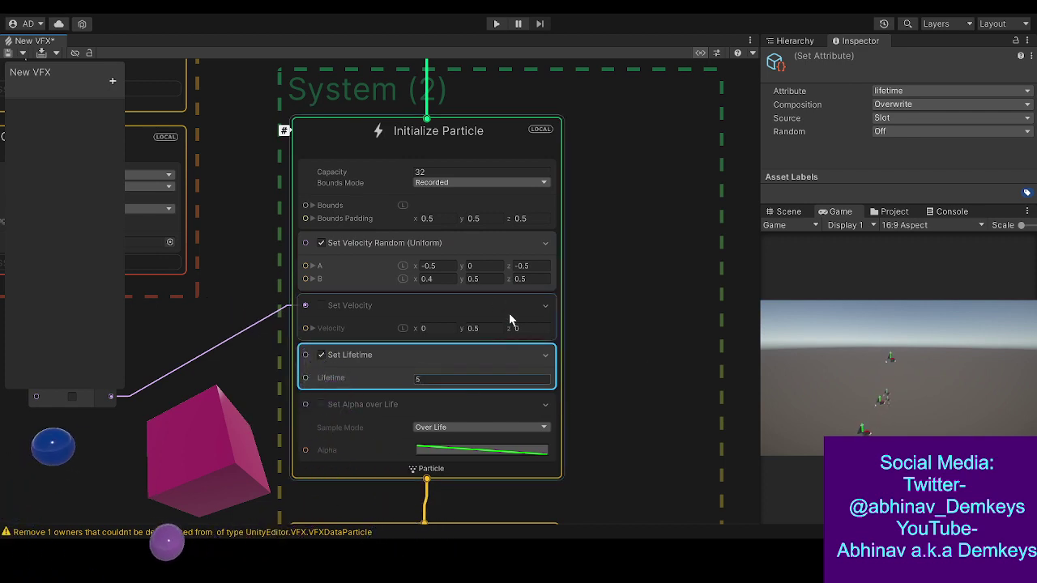
- Reshape the Size curve of Set Size over Life in the connected Output Particle Triangle to rise quickly and taper off towards the end
middle_click_drag(583, 396, 332, 16)
middle_click_drag(324, 243, 445, 228)
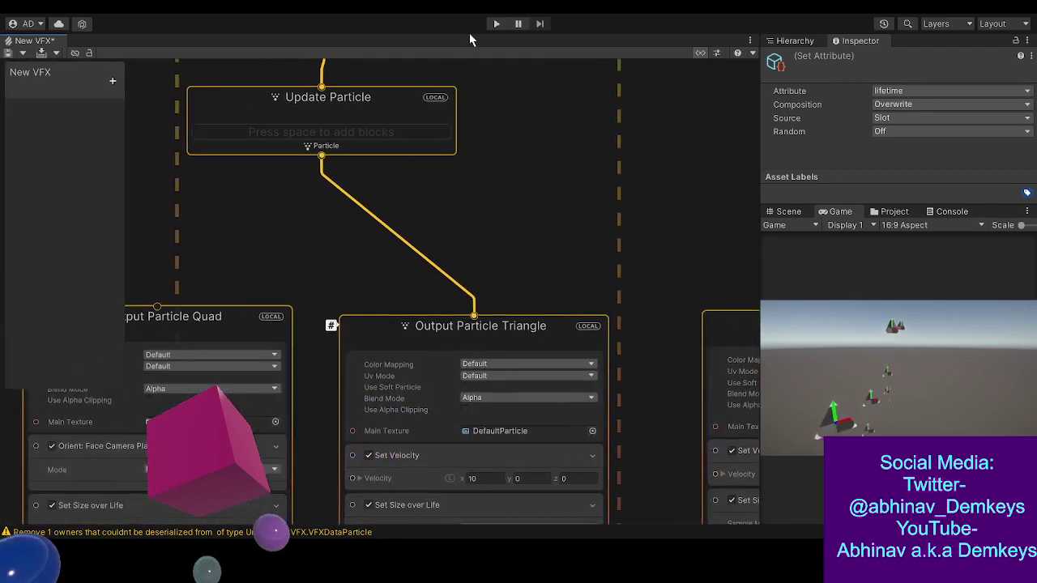
middle_click_drag(521, 215, 539, 46)
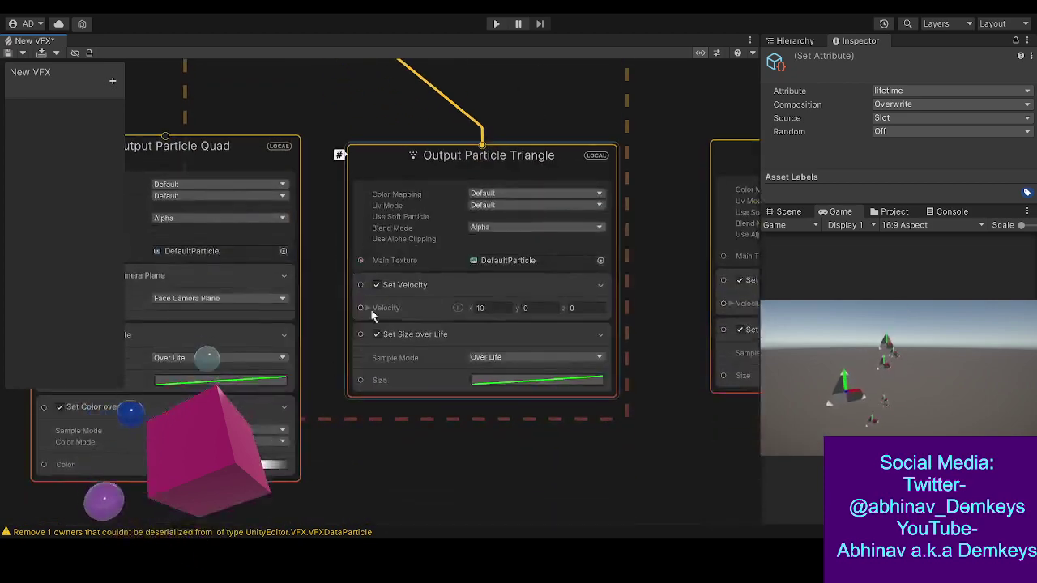
left_click(444, 338)
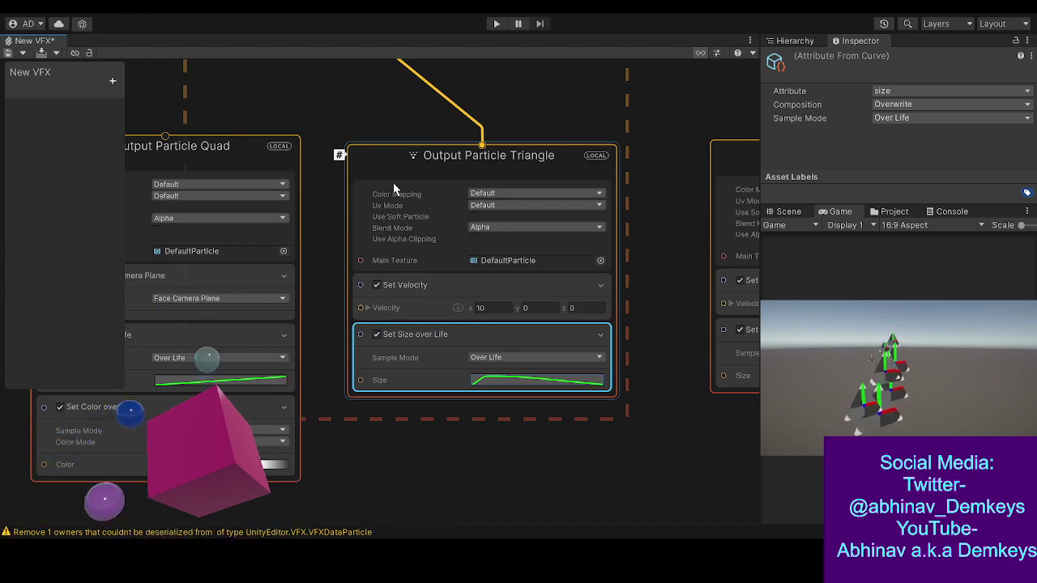
left_click(377, 158)
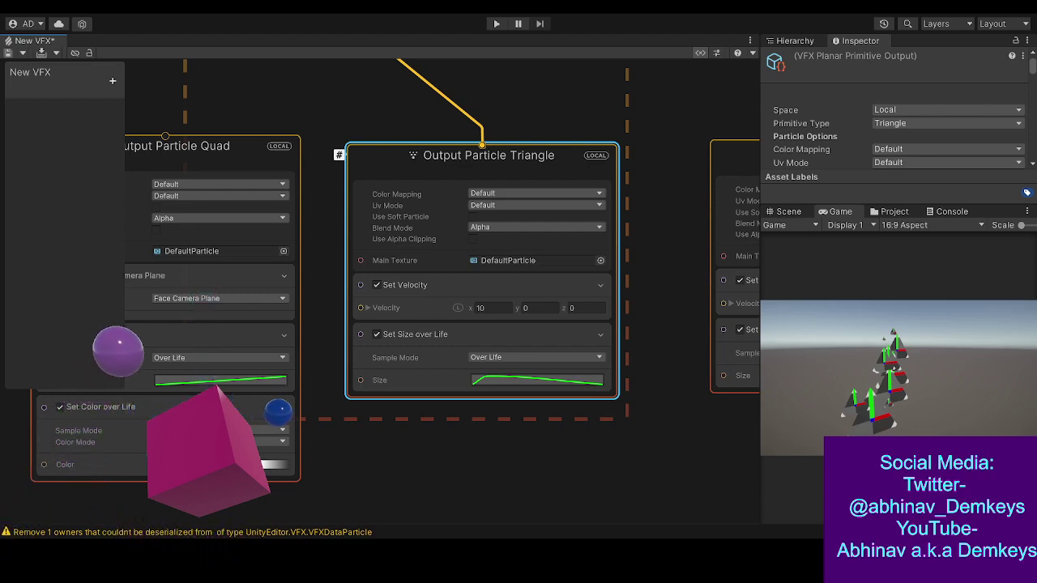
left_click(640, 436)
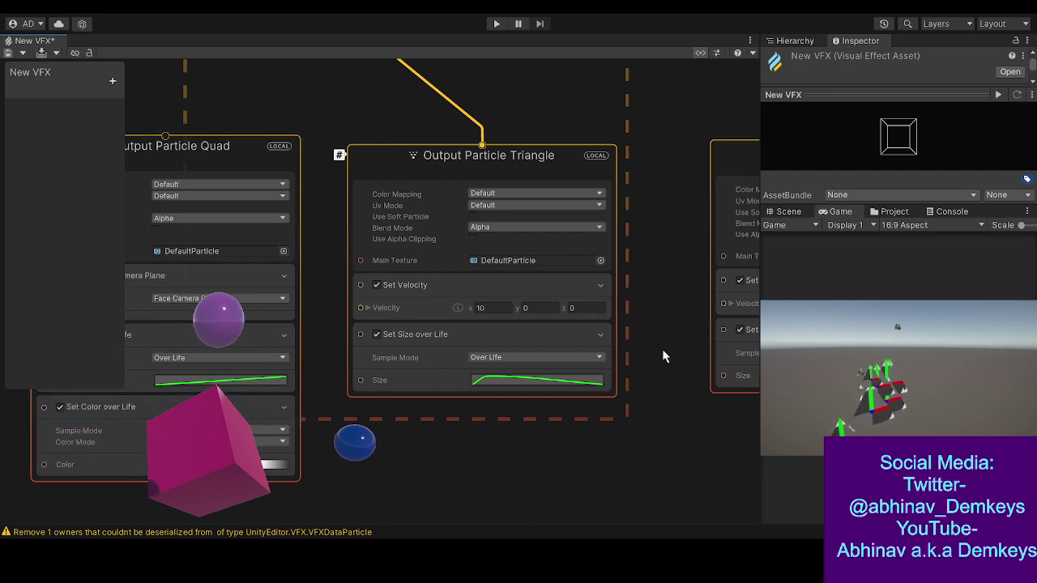
- Select all contexts of System (1) to examine its structure, and select the Constant Spawn Rate block of the neighbouring system
key("a")
middle_click_drag(211, 345, 289, 370)
left_click_drag(292, 350, 452, 179)
left_click(295, 327)
key("f")
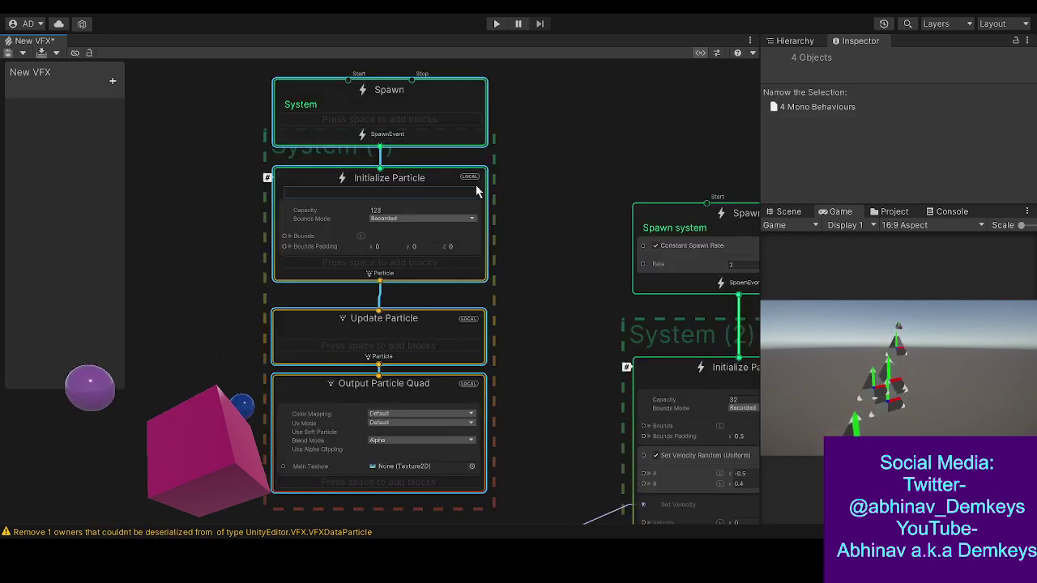
left_click(190, 159)
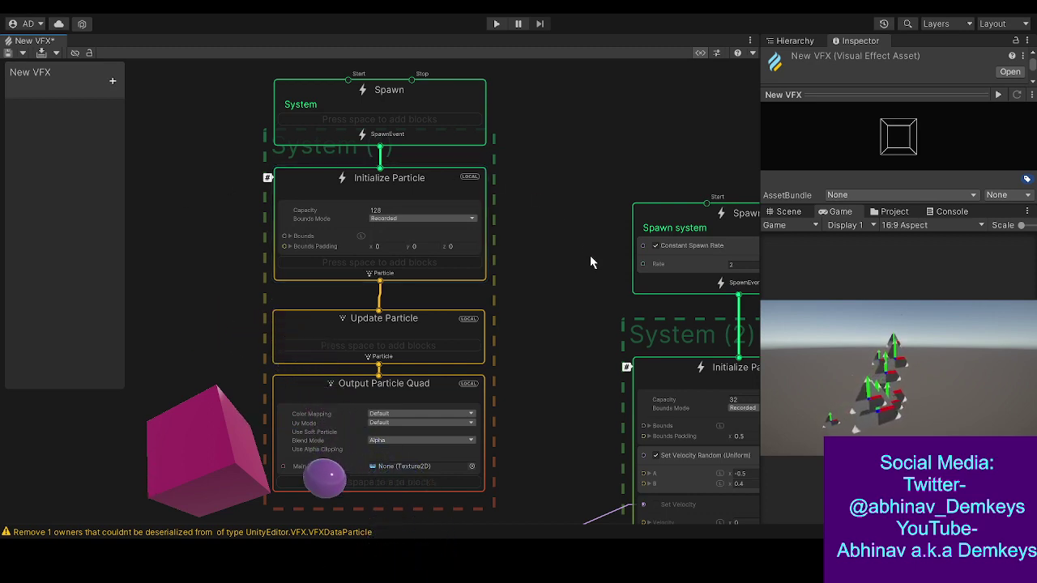
left_click(700, 243)
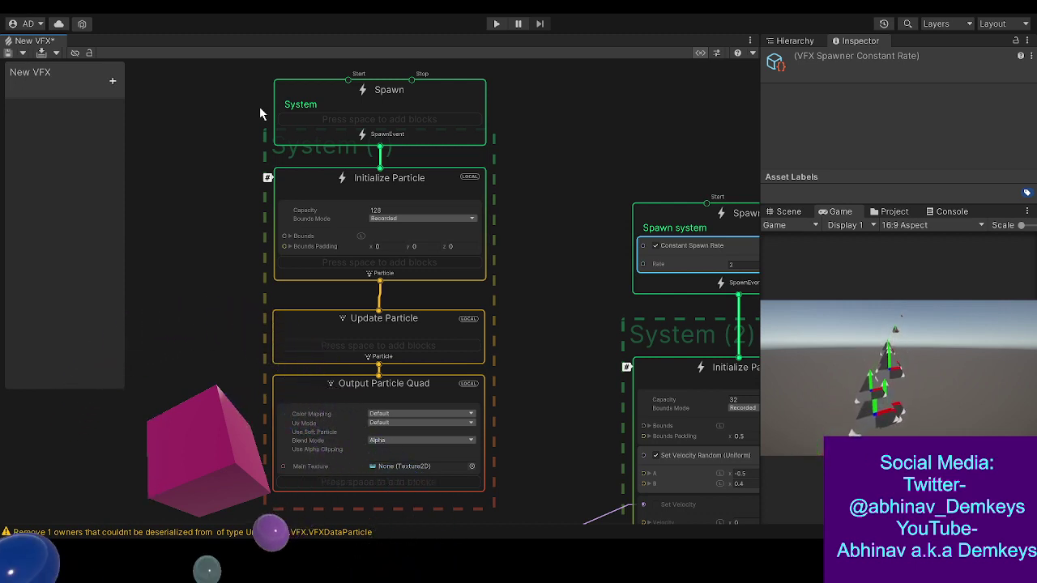
- Duplicate the Set Velocity block in the connected Output Particle Triangle and duplicate the resulting pair, making four Set Velocity blocks
middle_click_drag(533, 414, 89, 57)
middle_click_drag(578, 329, 549, 89)
middle_click_drag(384, 138, 254, 512)
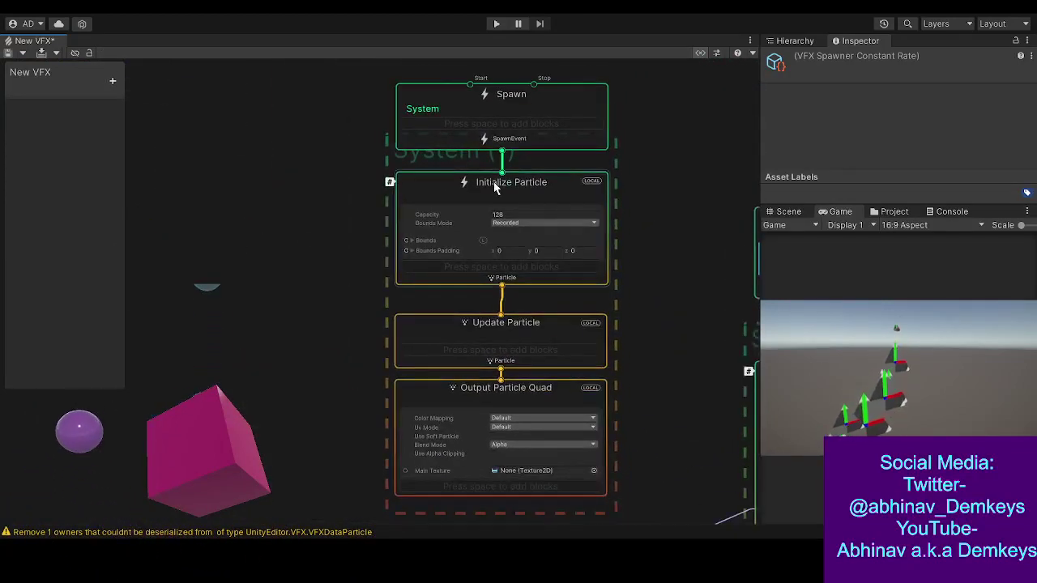
middle_click_drag(645, 347, 0, 0)
middle_click_drag(330, 274, 413, 192)
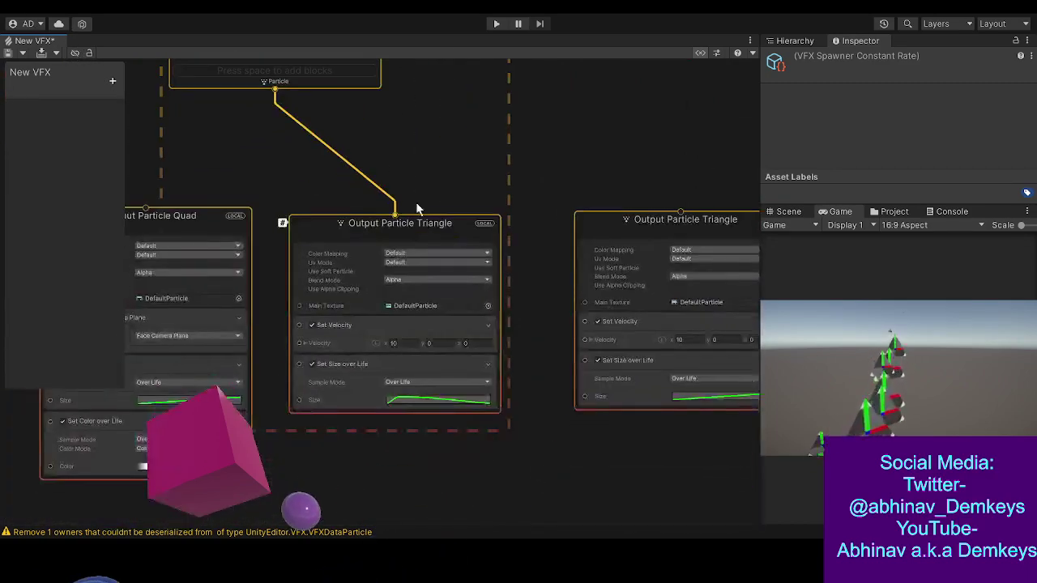
middle_click_drag(313, 456, 400, 393)
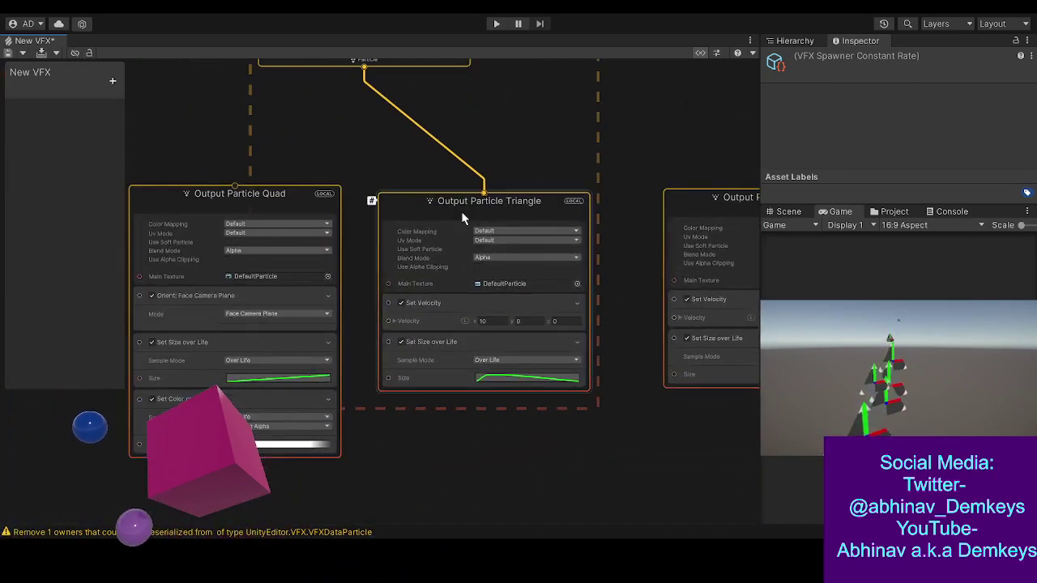
left_click(491, 300)
key("f")
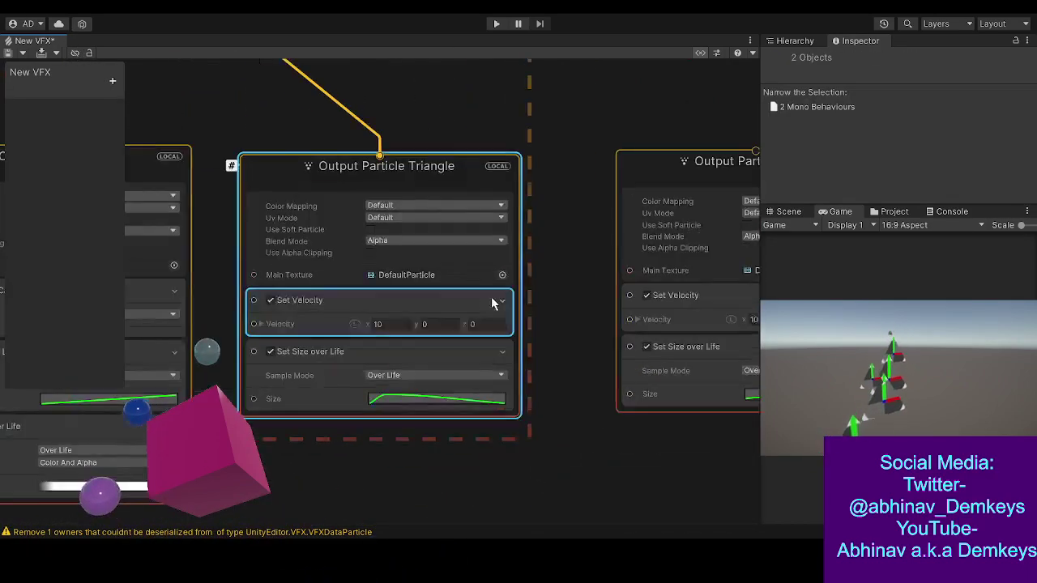
left_click(337, 304)
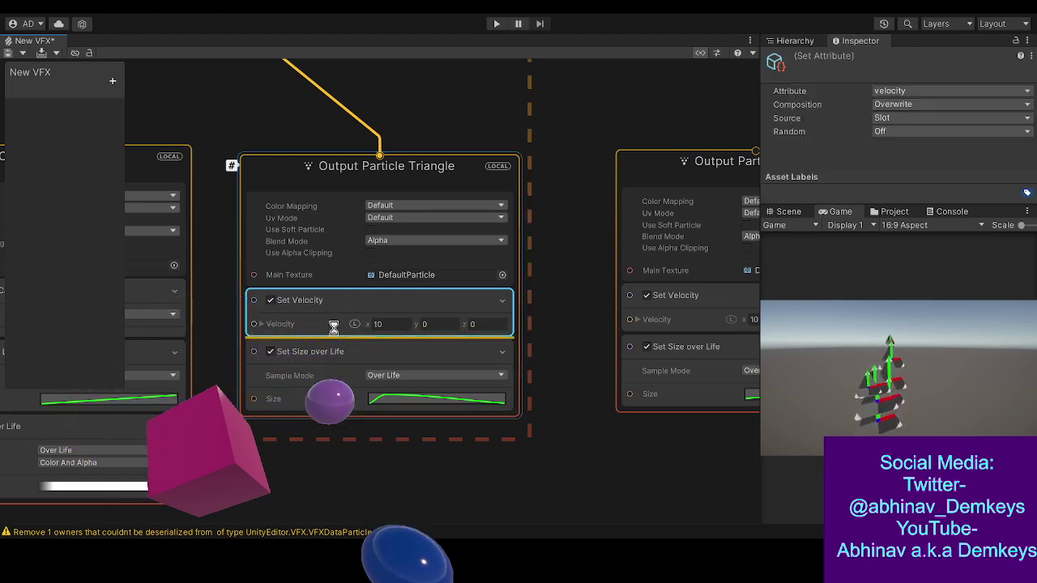
key("ctrl+d")
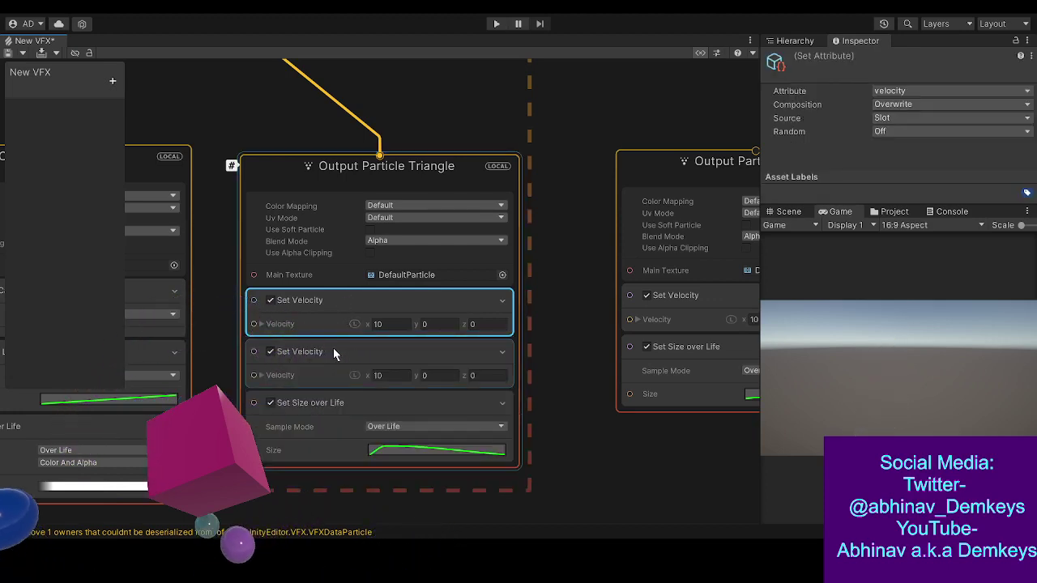
left_click_drag(345, 378, 344, 395, "shift")
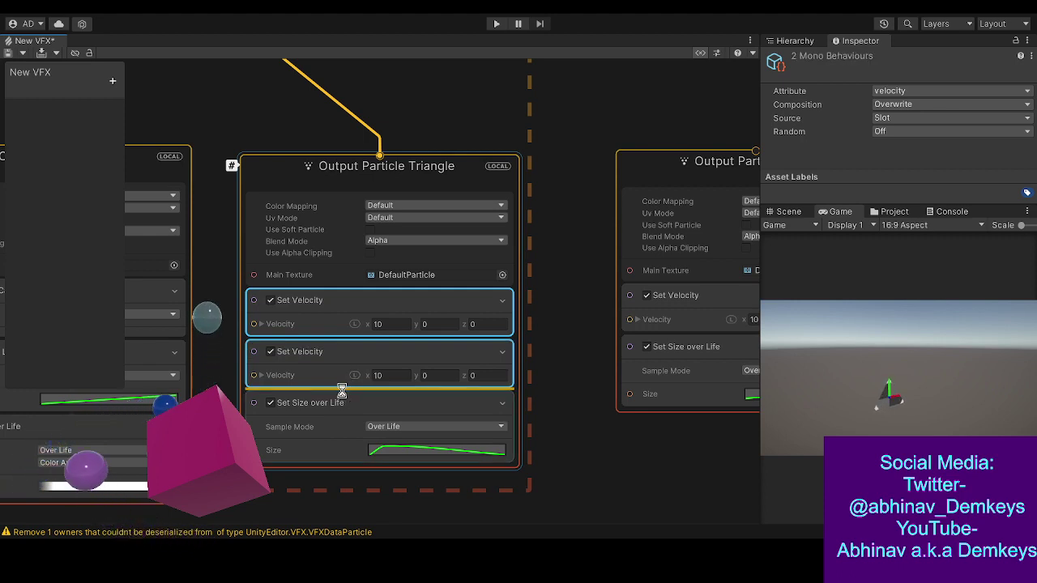
left_click_drag(342, 392, 349, 397)
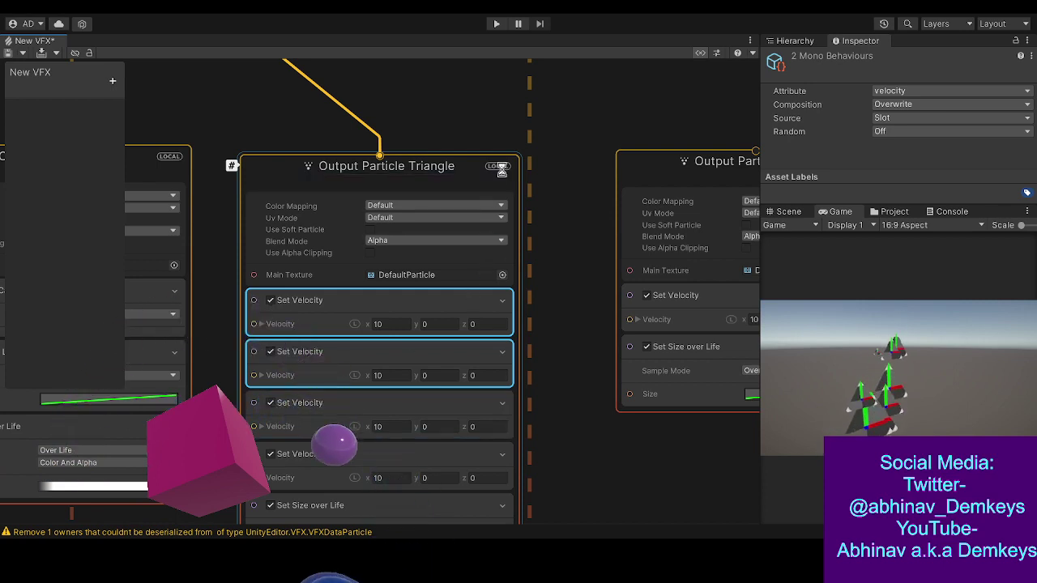
- Delete the three extra Set Velocity blocks from the connected Output Particle Triangle, keeping only the first one
middle_click_drag(573, 135, 509, 212)
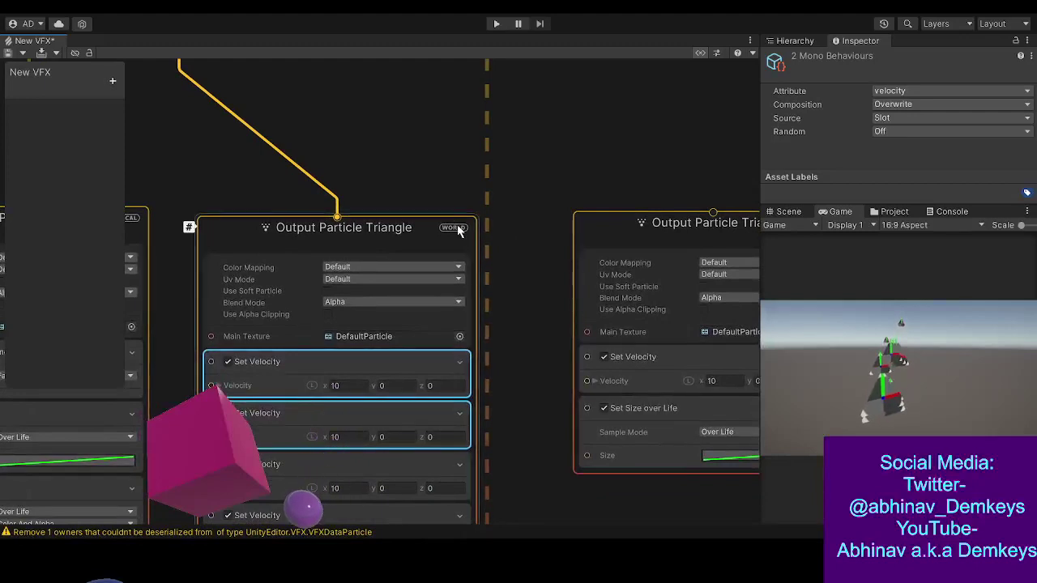
middle_click_drag(533, 333, 567, 146)
left_click(556, 284)
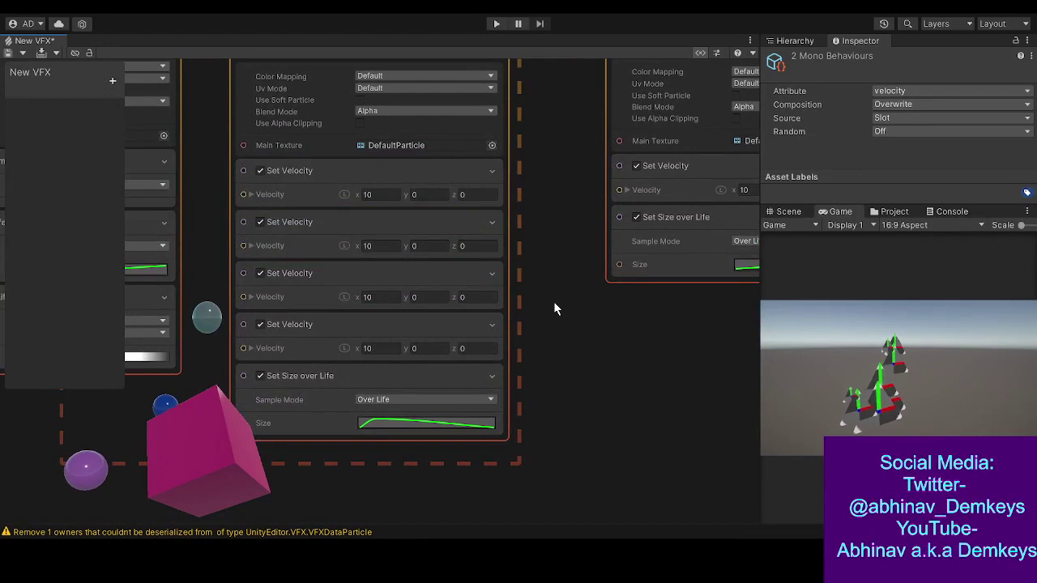
left_click_drag(382, 246, 390, 239, "shift")
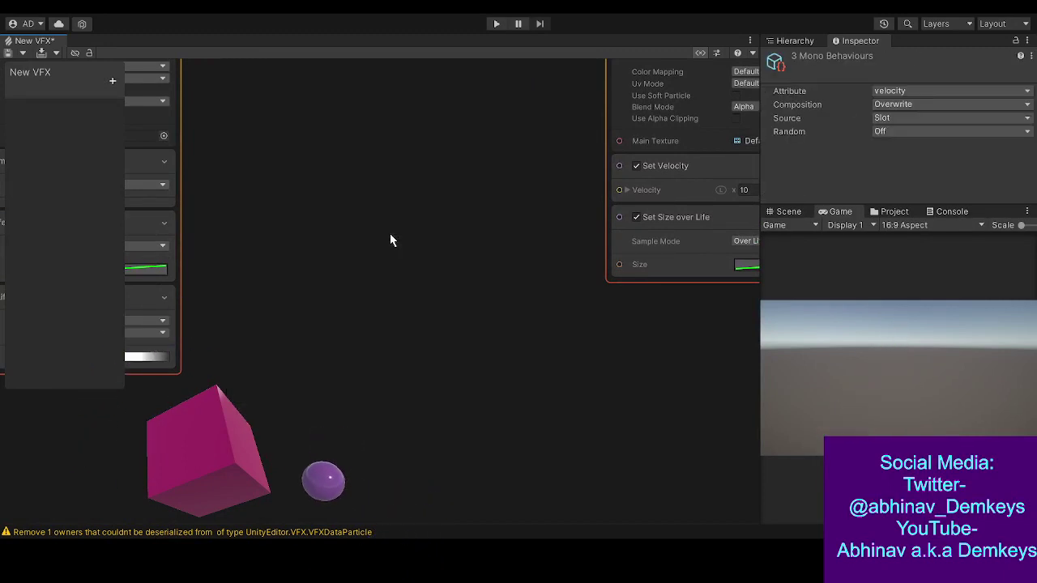
key("ctrl+z")
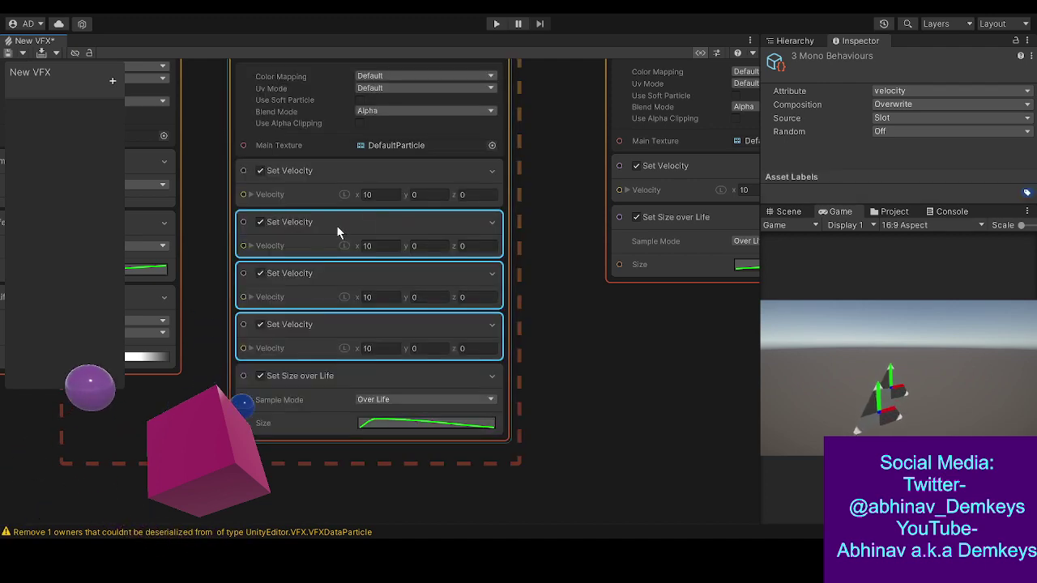
key("Delete")
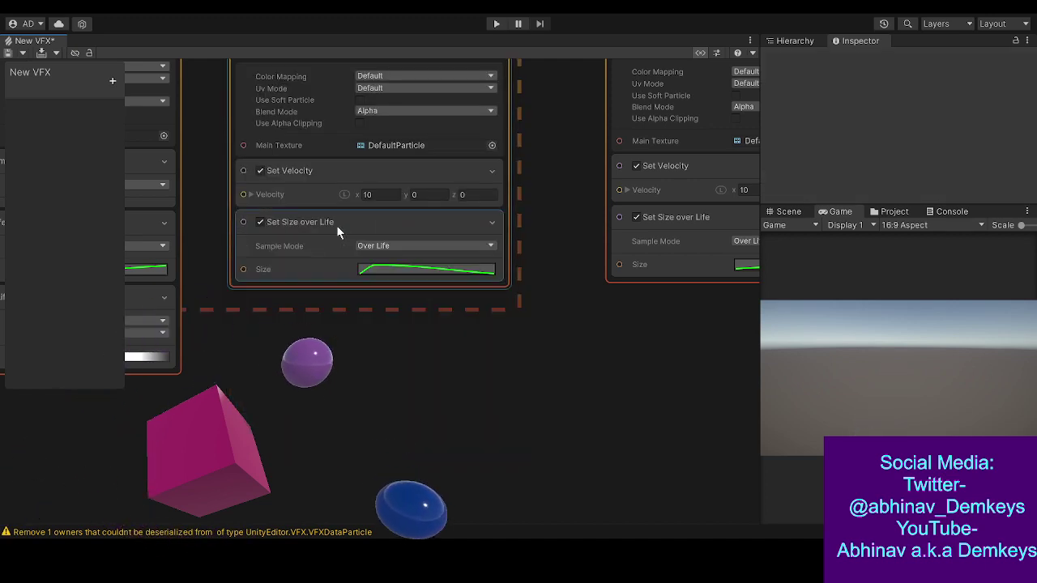
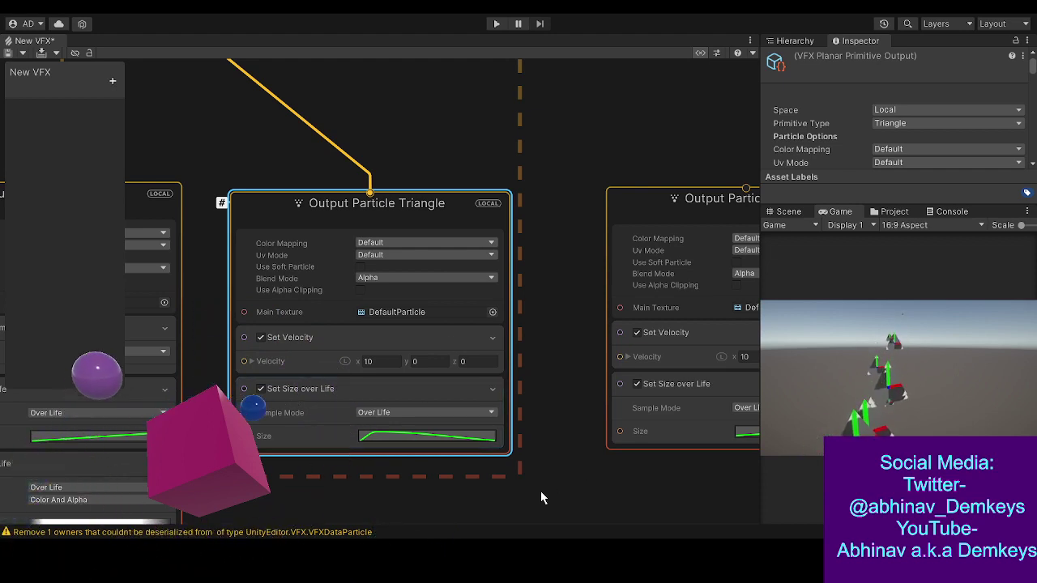
- Redirect the Update Particle flow link from the Output Particle Triangle to the Output Particle Quad
mouse_move(543, 488)
middle_mouse_down()
mouse_move(293, 441)
mouse_move(540, 502)
middle_mouse_up()
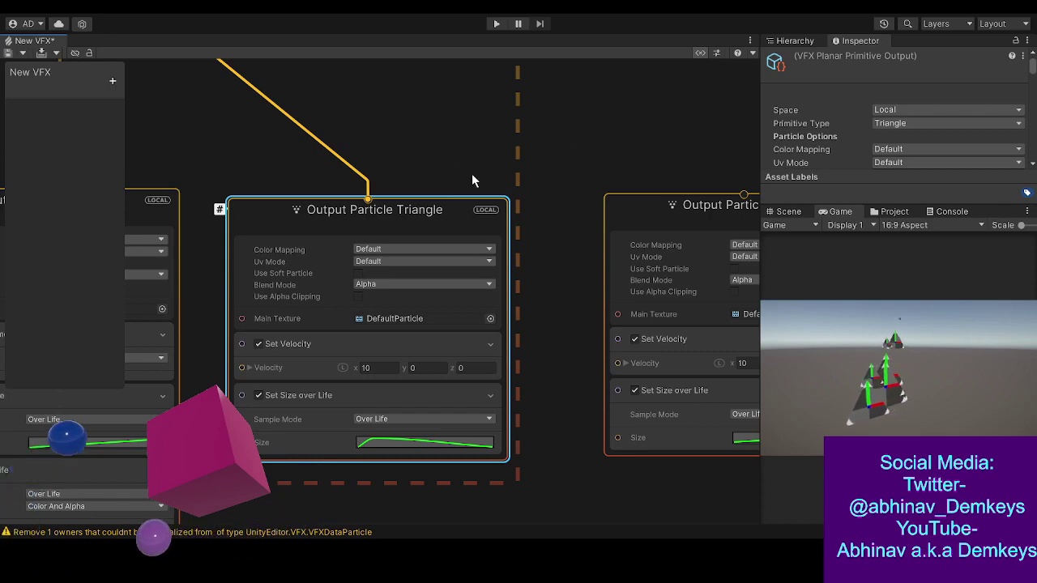
middle_click_drag(424, 122, 647, 227)
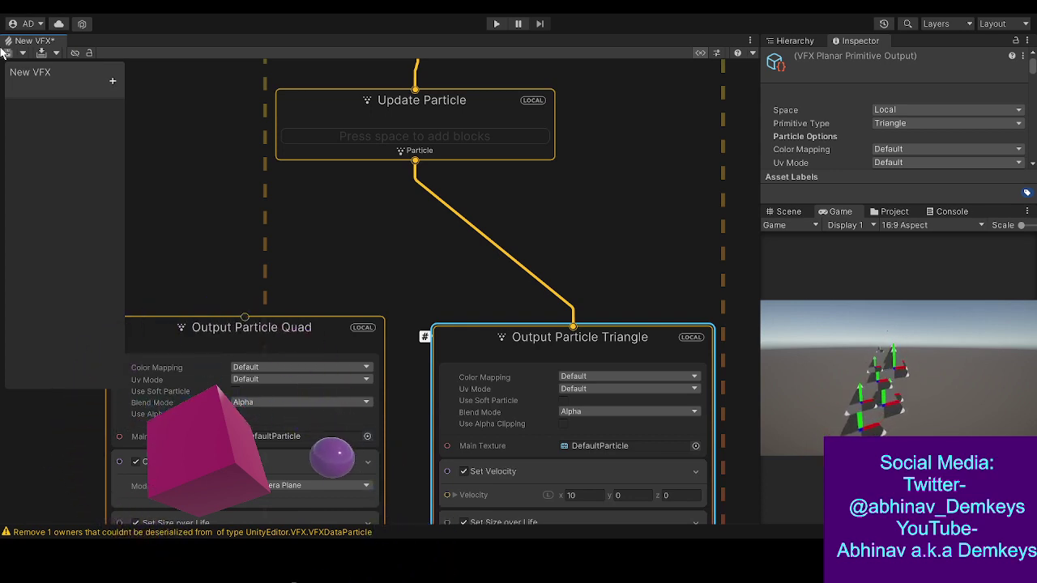
left_click(561, 466)
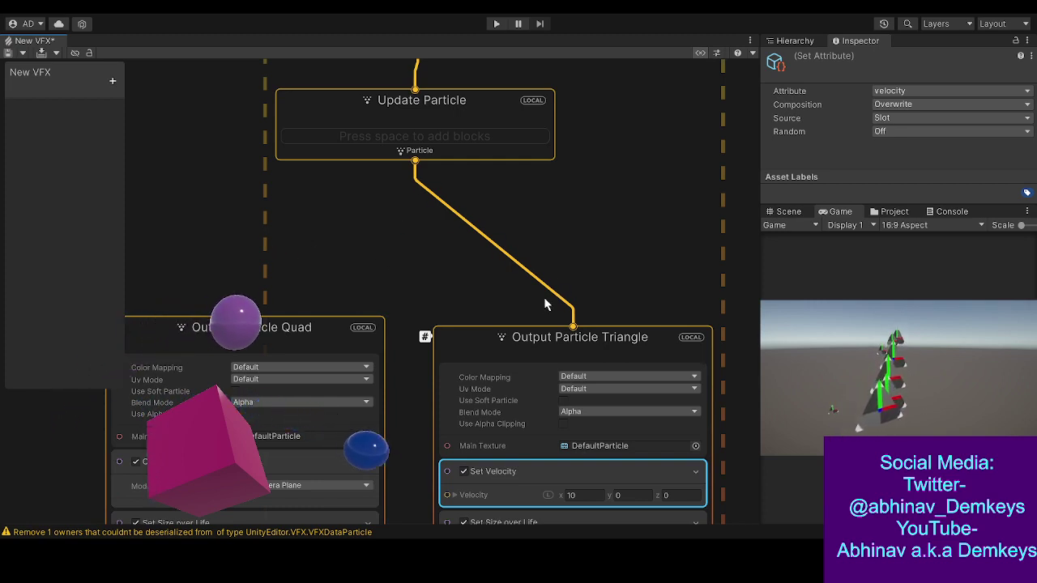
left_click_drag(551, 289, 246, 318)
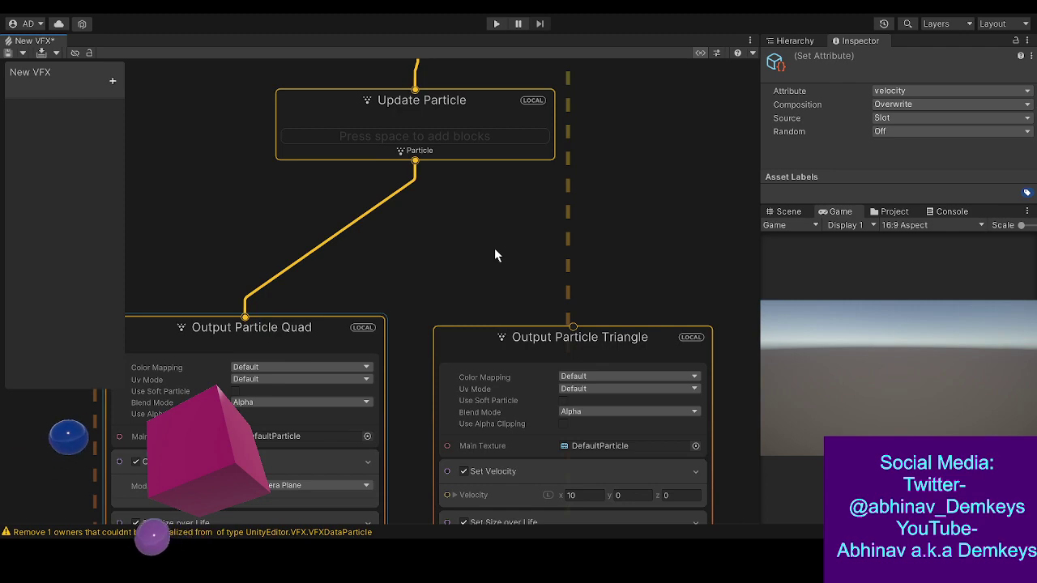
- Copy the Set Velocity block from the Output Particle Triangle into the Output Particle Quad, above the Orient block
middle_click_drag(486, 284, 617, 166)
middle_click_drag(561, 192, 491, 155)
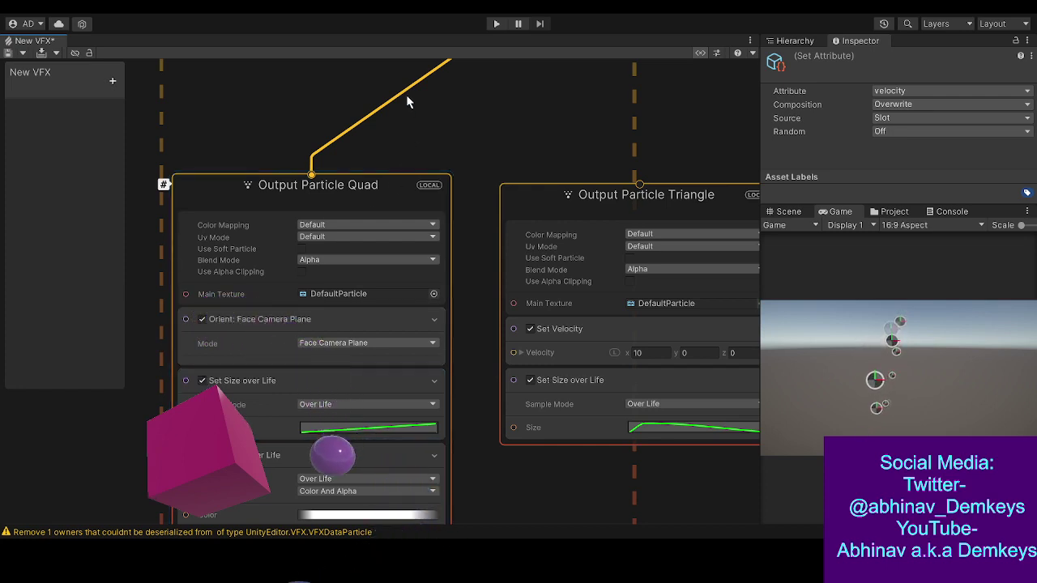
left_click(598, 329)
left_click_drag(598, 329, 430, 285)
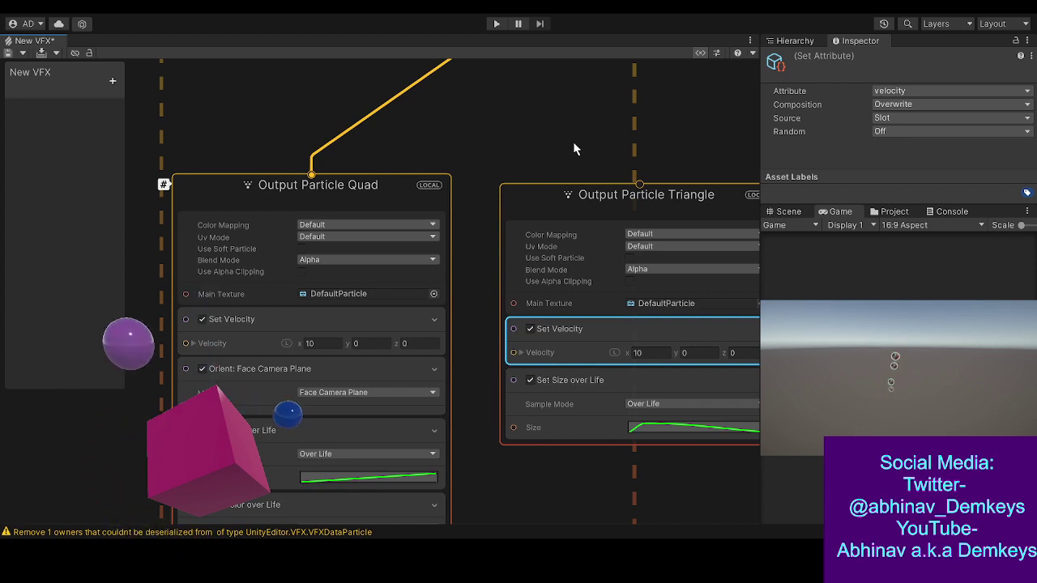
- Disable the Set Velocity Random (Uniform) block in the Initialize Particle context
middle_click_drag(573, 147, 510, 462)
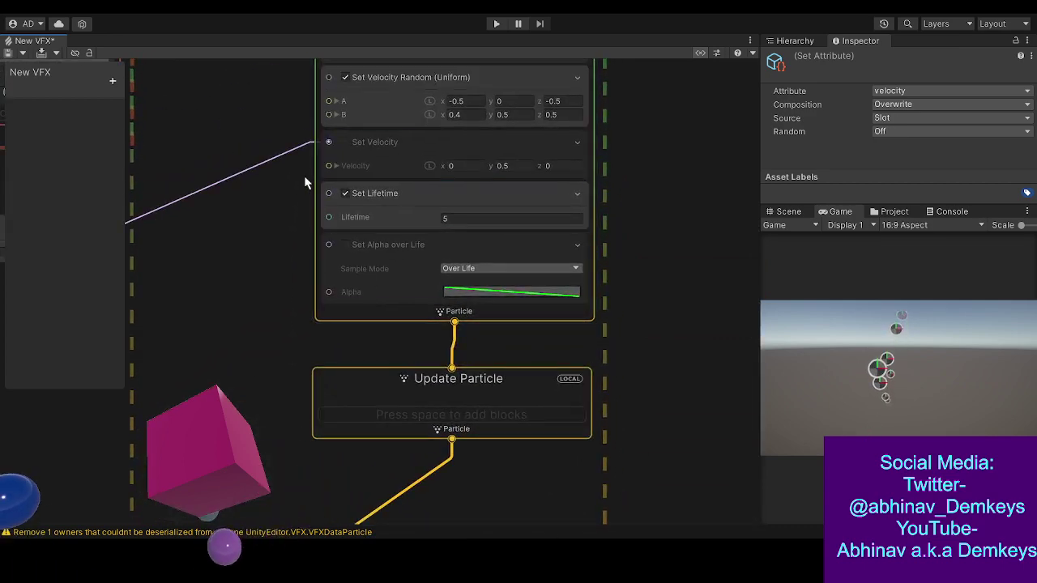
middle_click_drag(305, 183, 296, 290)
left_click(390, 193)
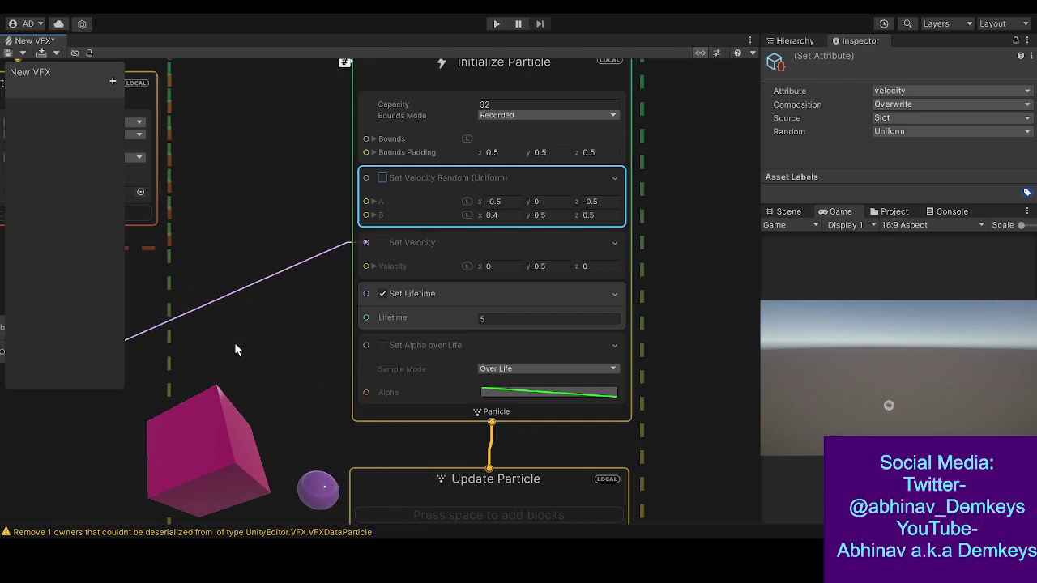
middle_click_drag(249, 423, 282, 287)
left_click(280, 305)
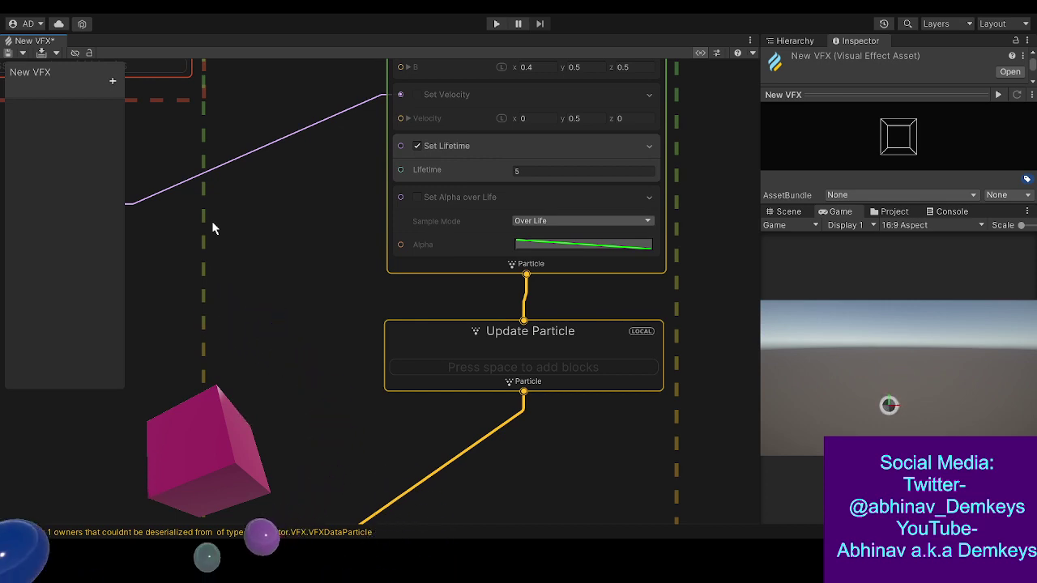
- Replace the New Camera blackboard property with a bool property and place its node below the existing bool node
middle_click_drag(267, 260, 612, 260)
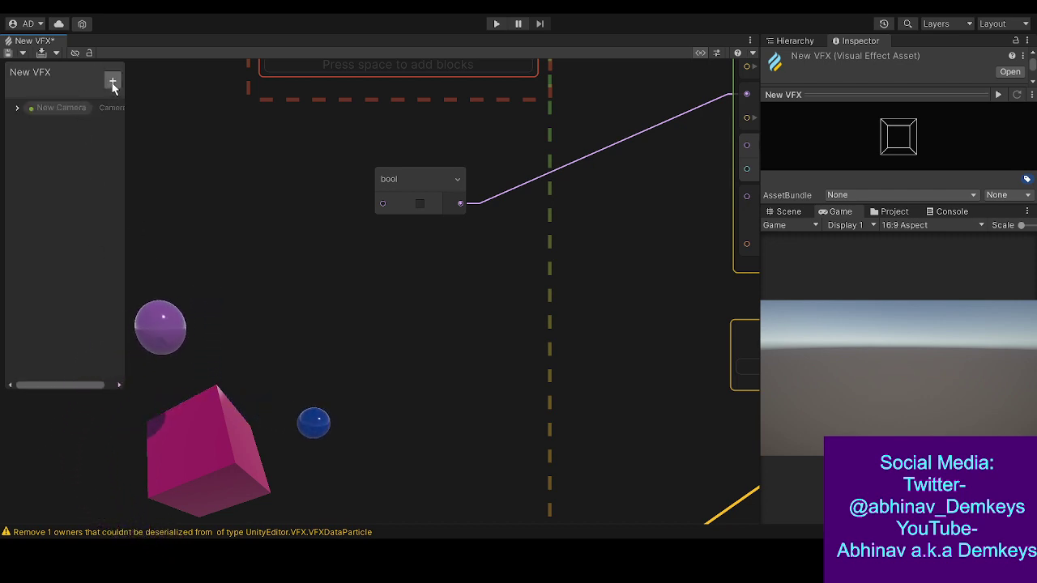
left_click(59, 107)
key("Delete")
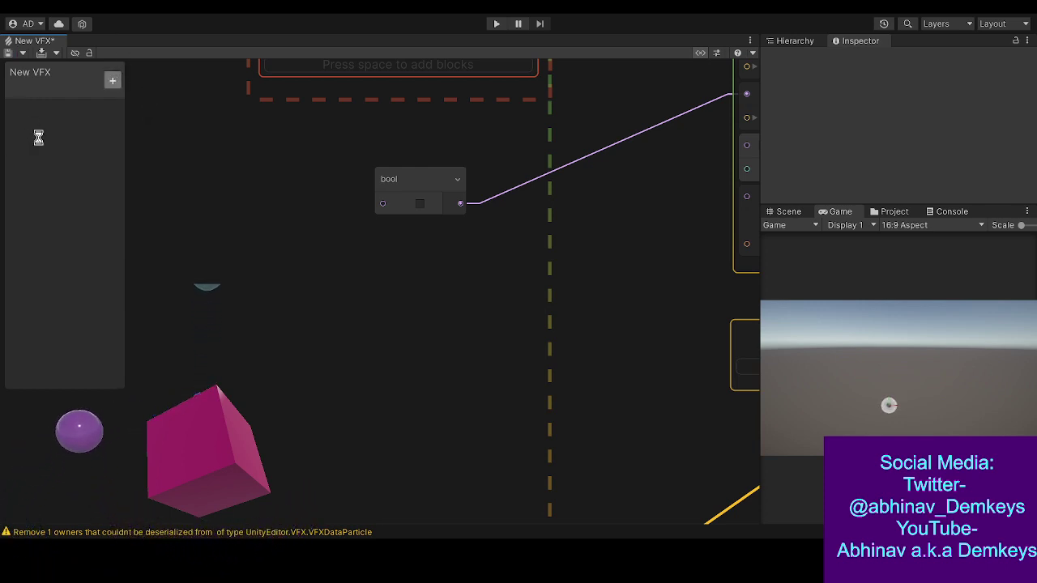
left_click_drag(52, 109, 414, 259)
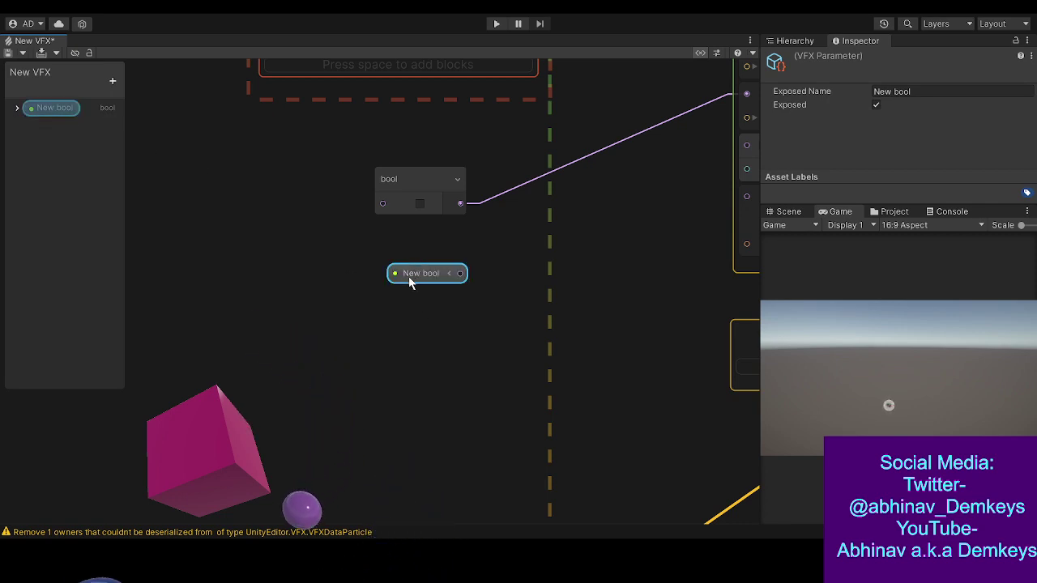
- Expand the New bool node and connect its output to the Set Velocity block's activation port in Initialize Particle
left_click(449, 273)
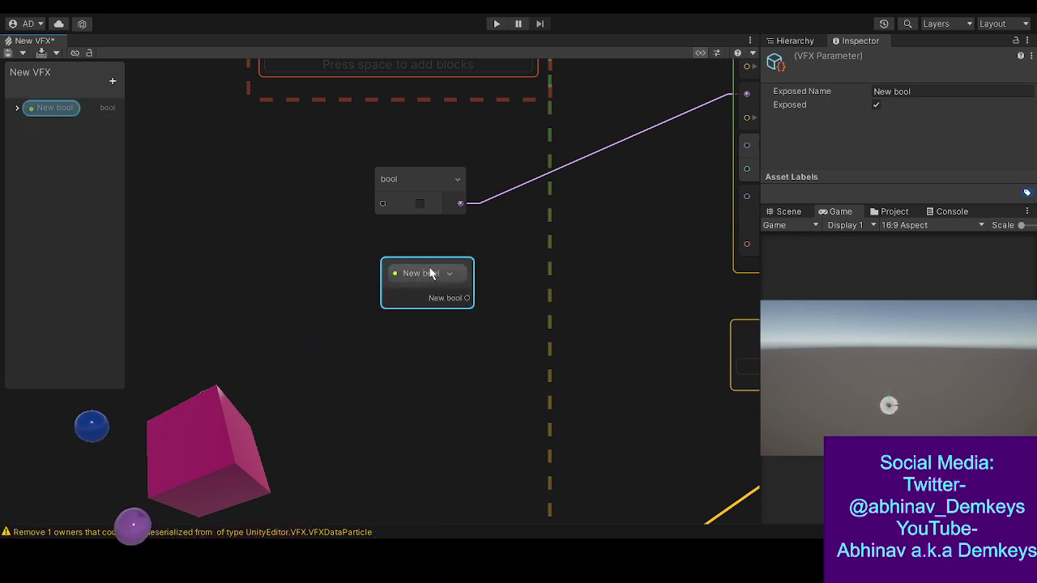
left_click_drag(436, 303, 414, 278)
middle_click_drag(464, 274, 305, 337)
left_click_drag(286, 331, 588, 156)
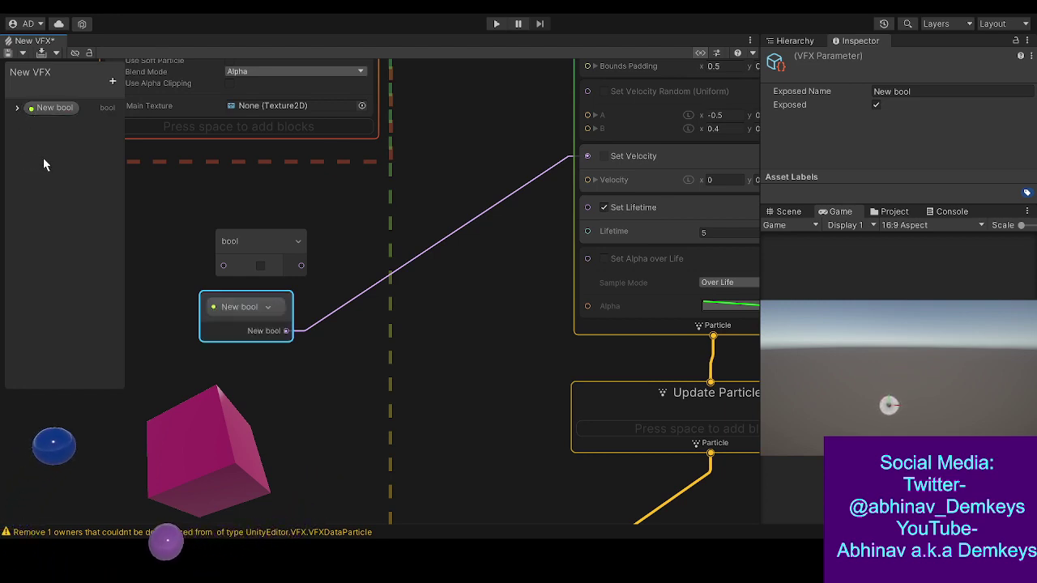
- Expand the New bool property in the blackboard and toggle its Value on and off, leaving it on
left_click(15, 110)
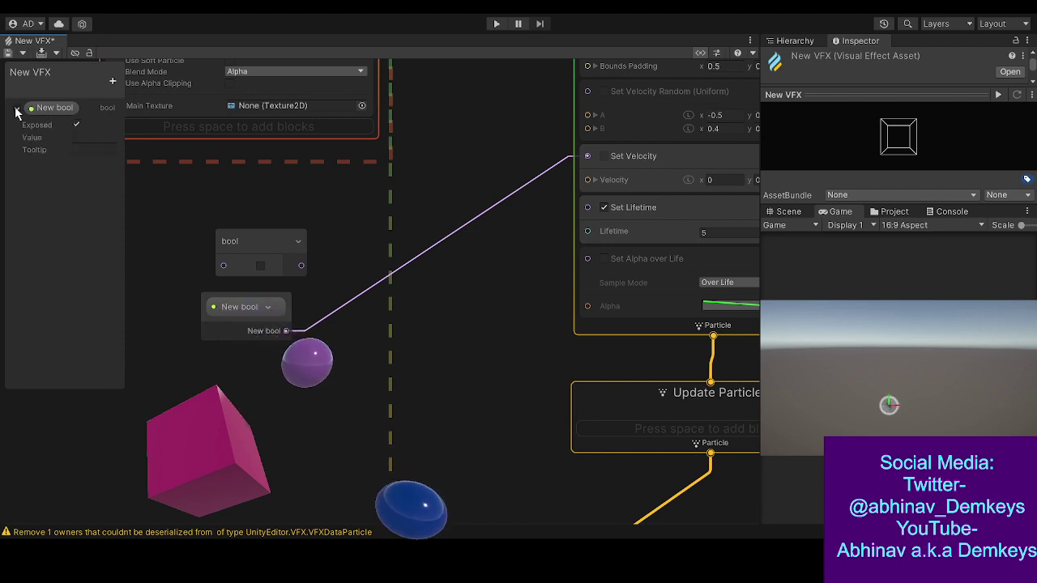
left_click(75, 137)
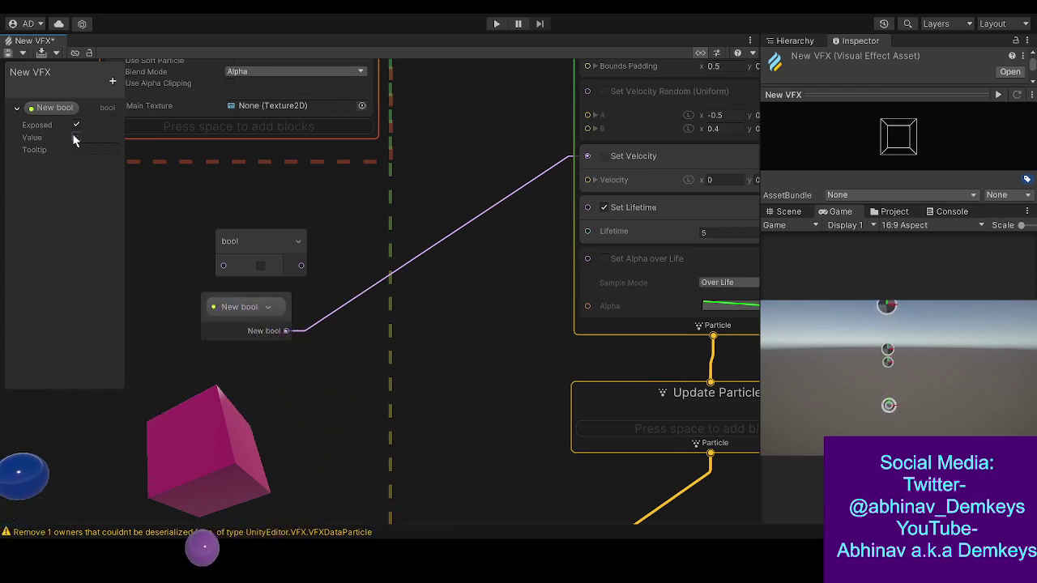
left_click(77, 138)
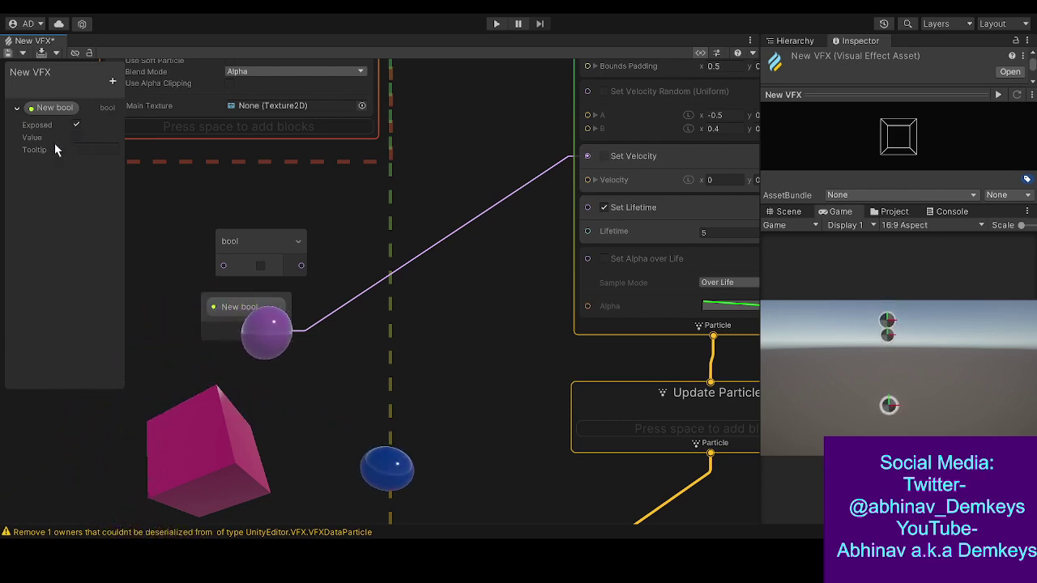
left_click(77, 138)
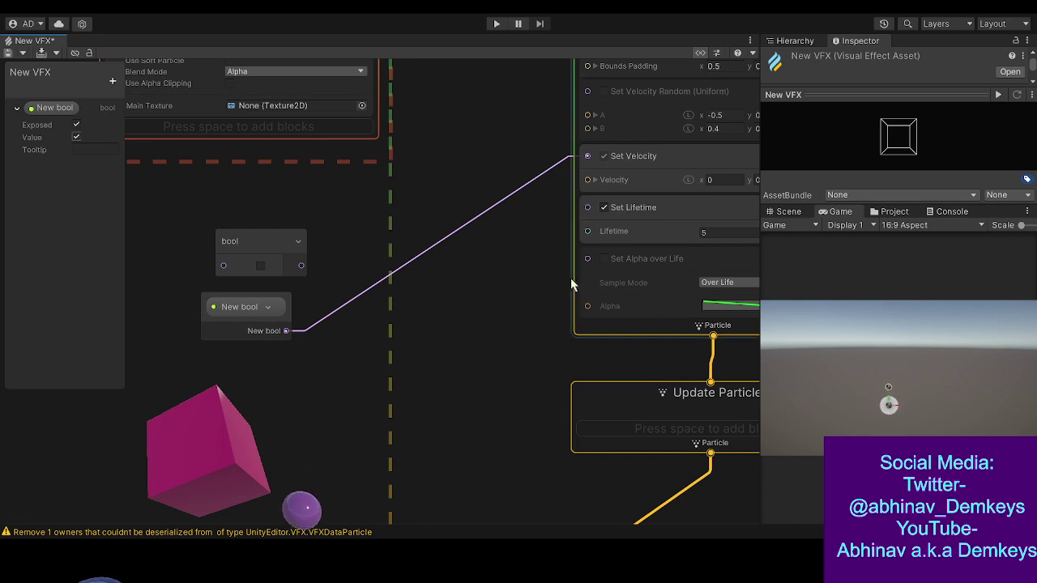
left_click(77, 138)
left_click(76, 139)
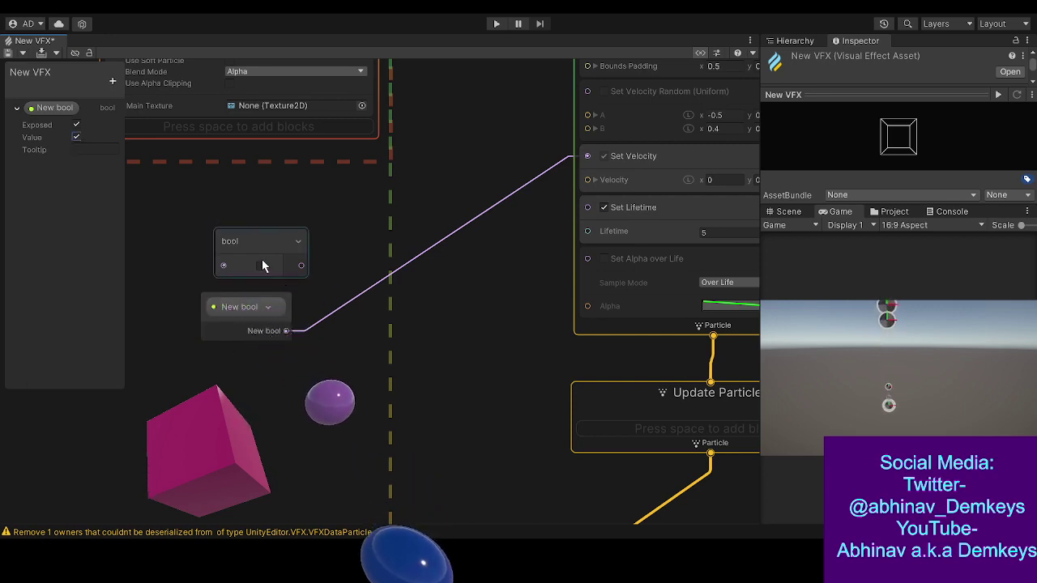
- Move the disconnected bool node up and away from the New bool node
left_click_drag(223, 266, 251, 238)
left_click_drag(255, 178, 283, 198)
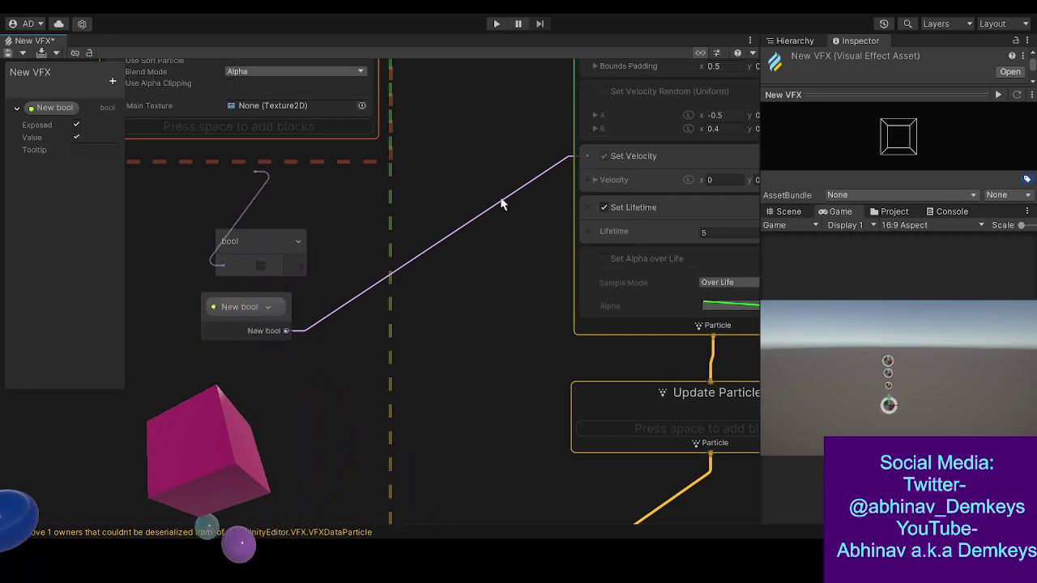
left_click_drag(249, 241, 286, 204)
mouse_move(340, 235)
left_mouse_down()
mouse_move(527, 199)
mouse_move(344, 237)
left_mouse_up()
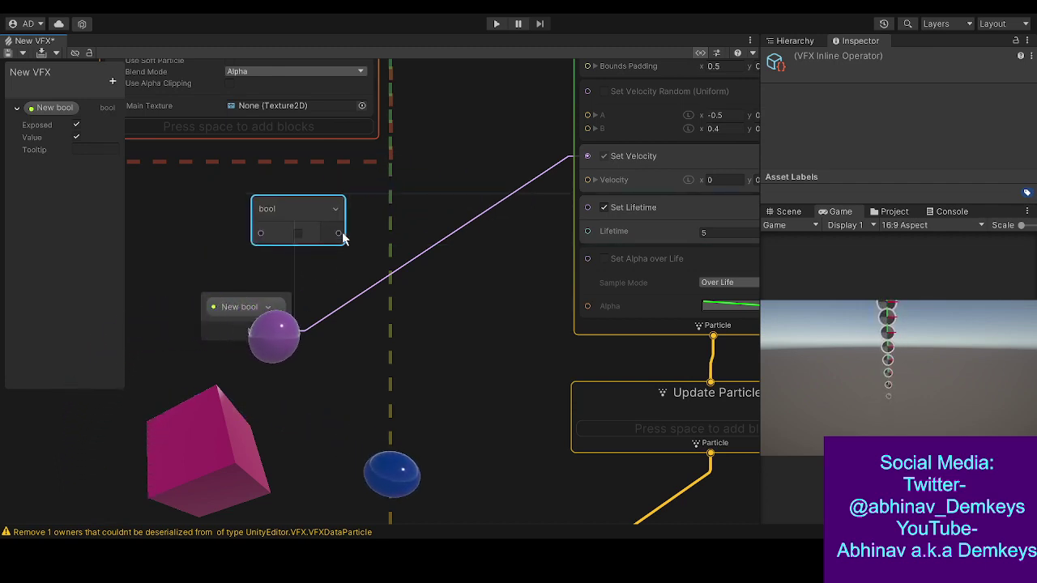
- Turn off the Value of the New bool blackboard property
left_click(77, 137)
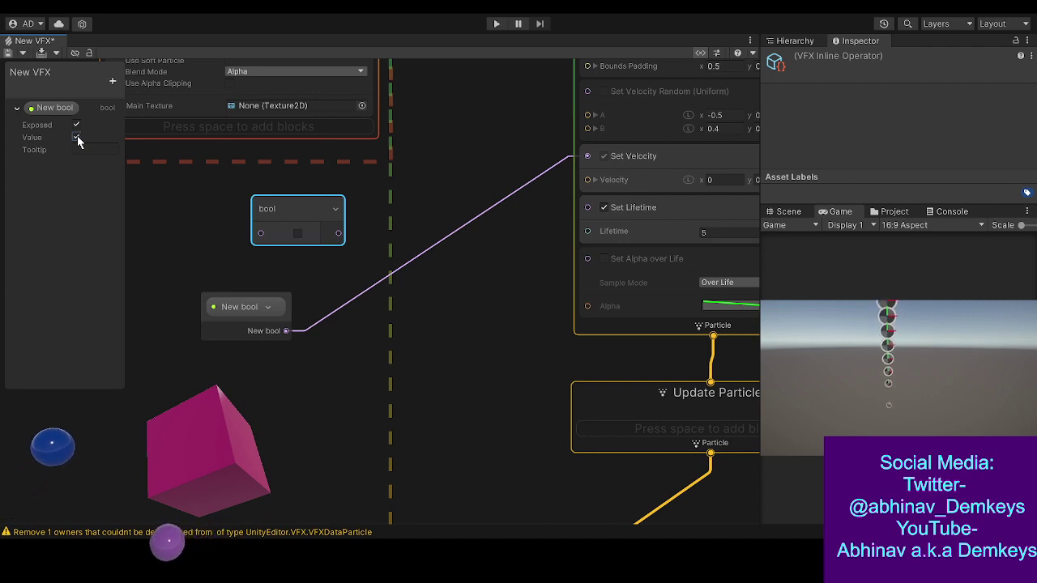
left_click(76, 137)
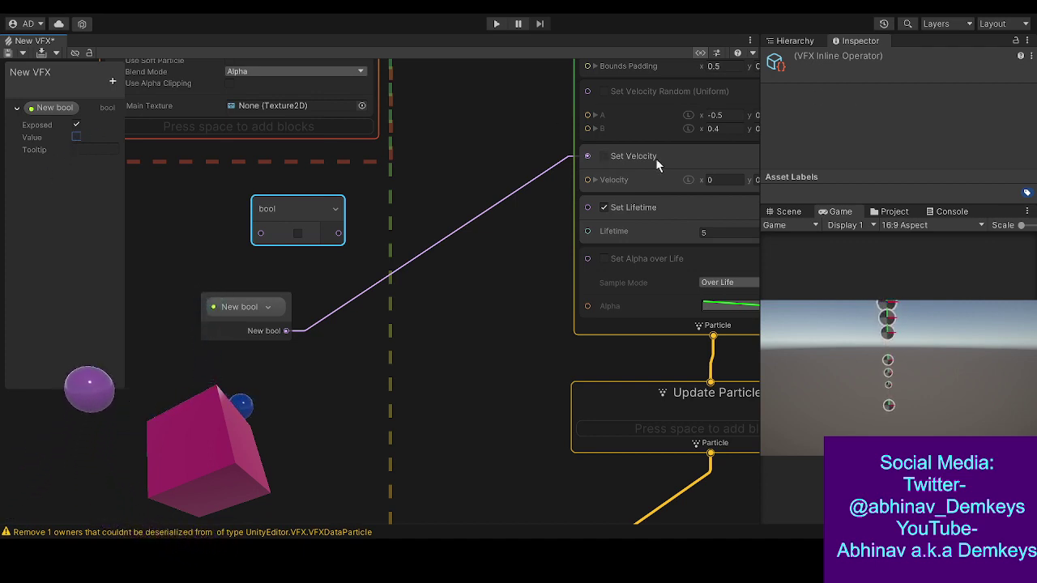
left_click(447, 303)
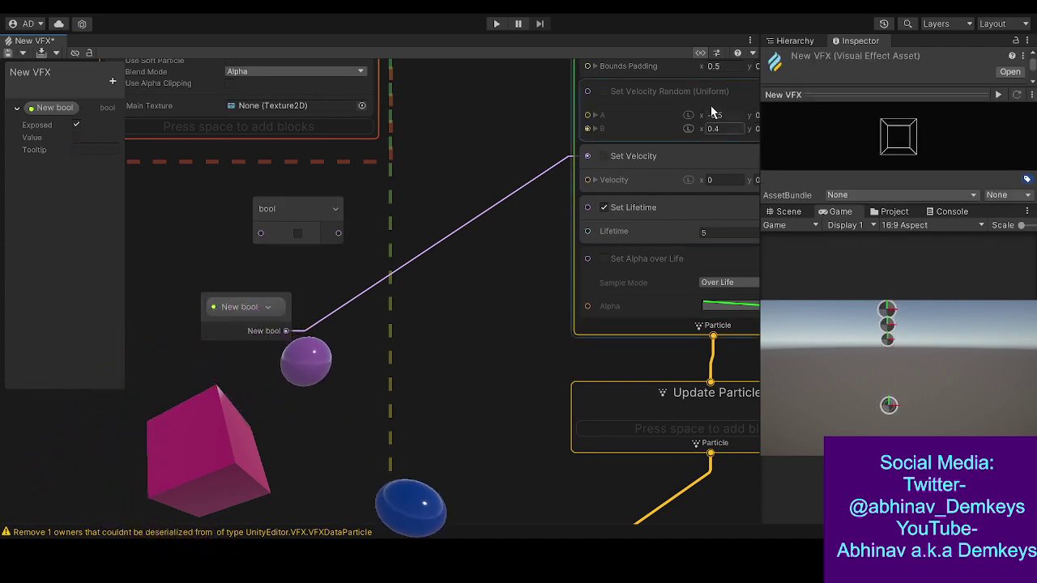
- Select the New VFX scene object and override its exposed New bool property with the value on
left_click(795, 40)
left_click(840, 120)
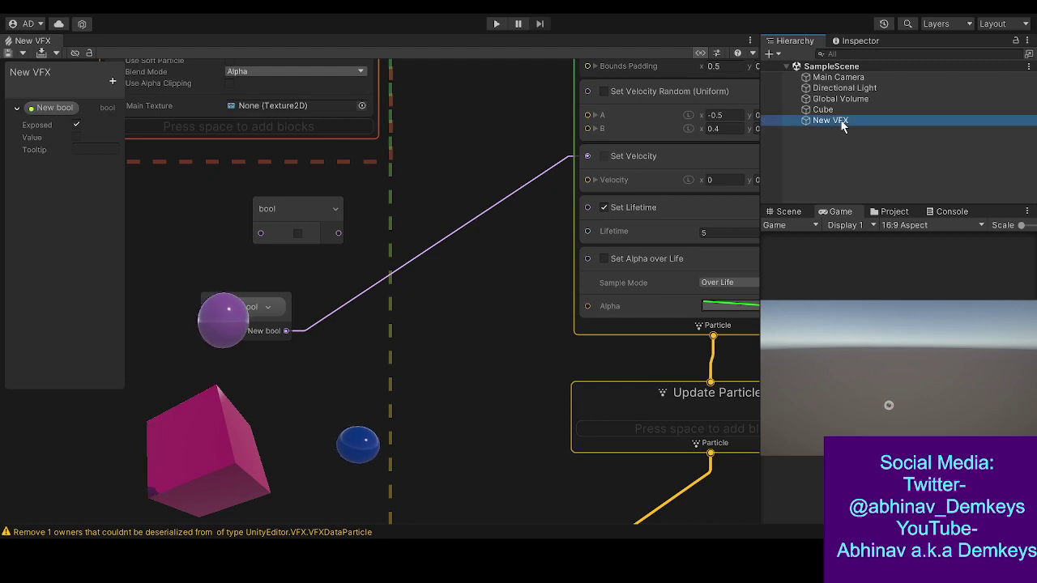
left_click(847, 41)
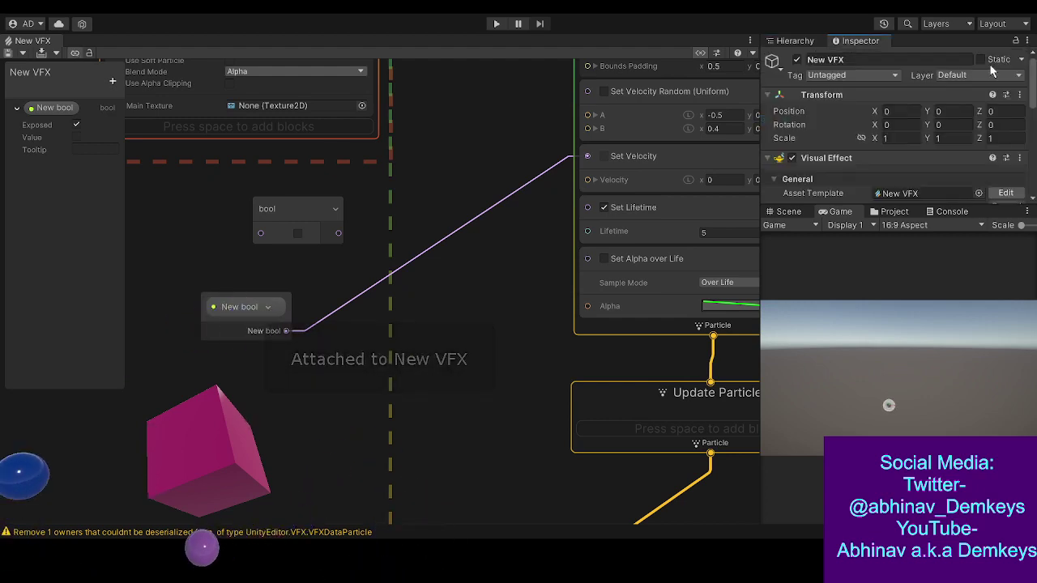
scroll(895, 121, "down", 10)
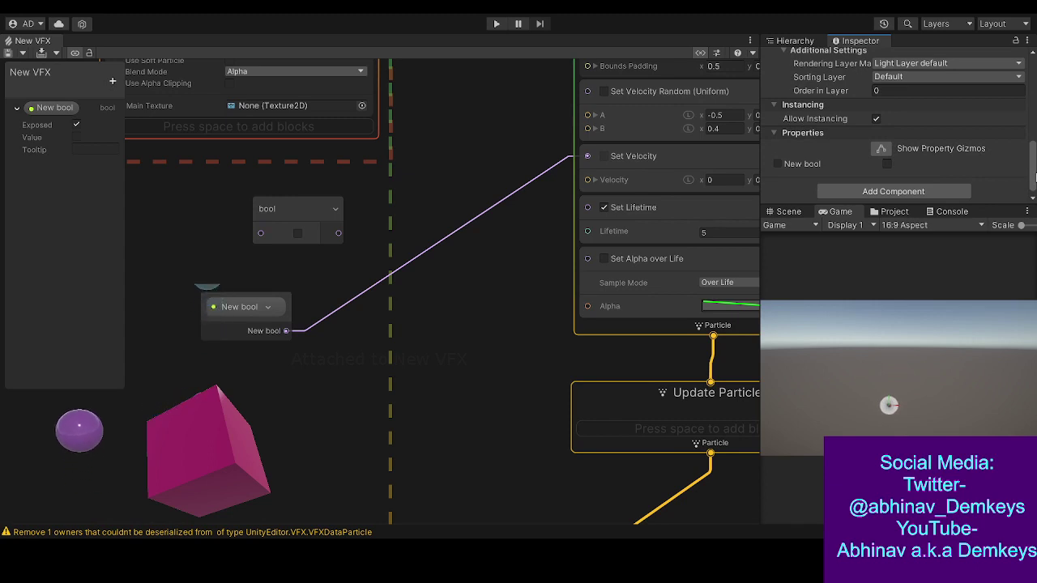
left_click(779, 160)
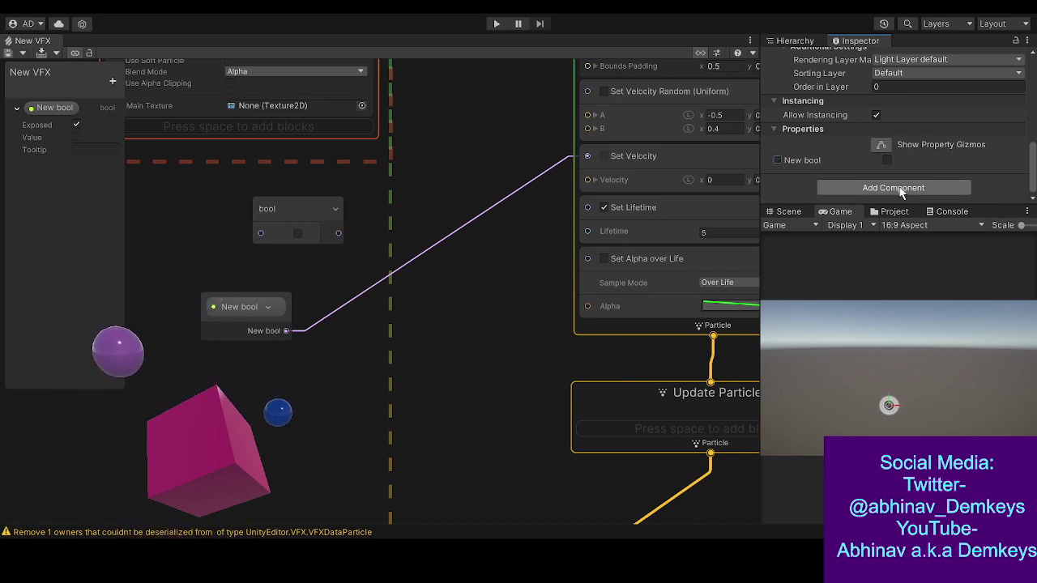
left_click(887, 160)
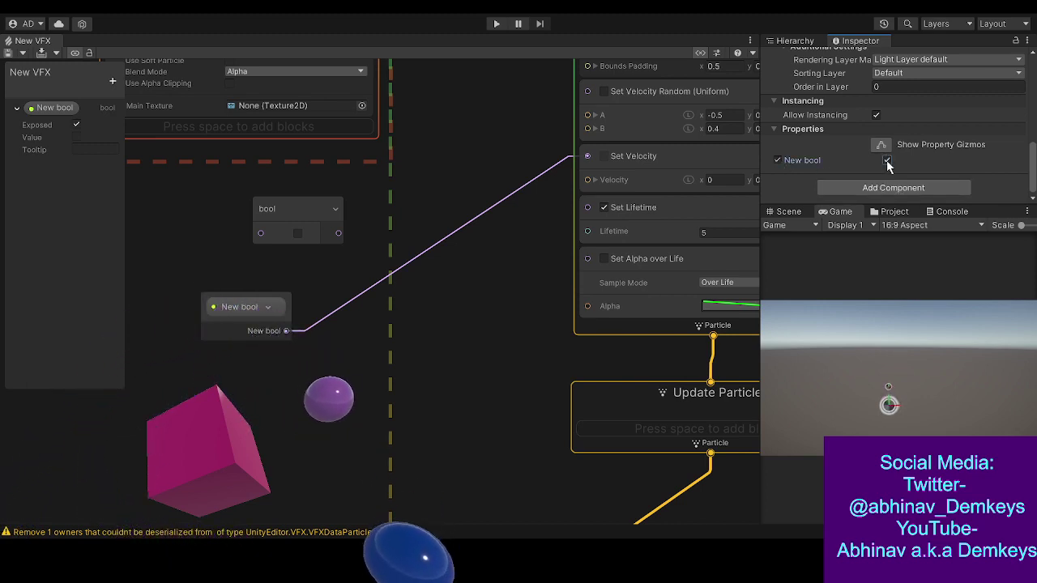
- Toggle the New bool override on the New VFX scene object to test it, leaving it off
left_click(887, 161)
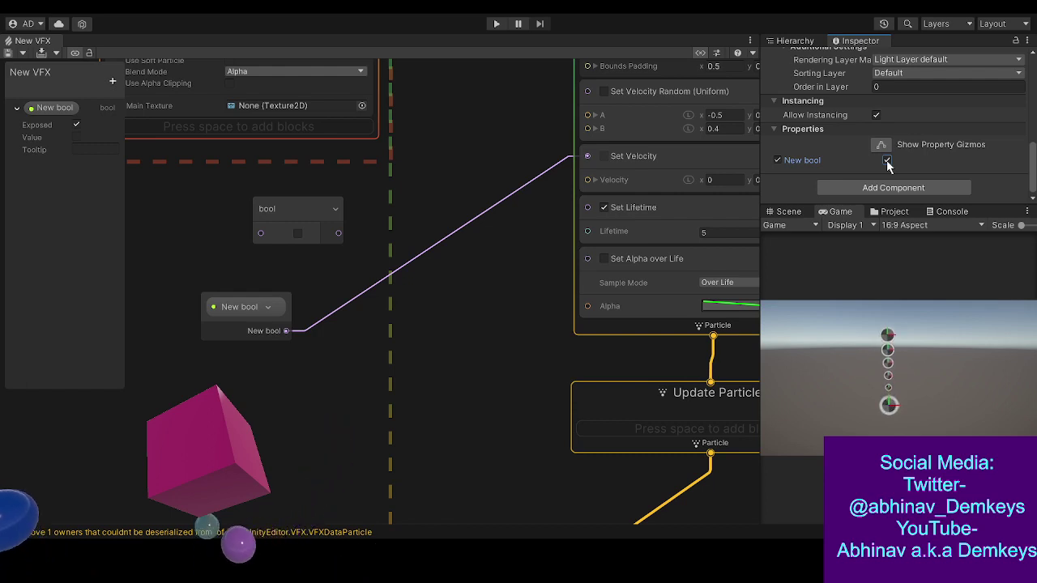
left_click(887, 160)
left_click(887, 161)
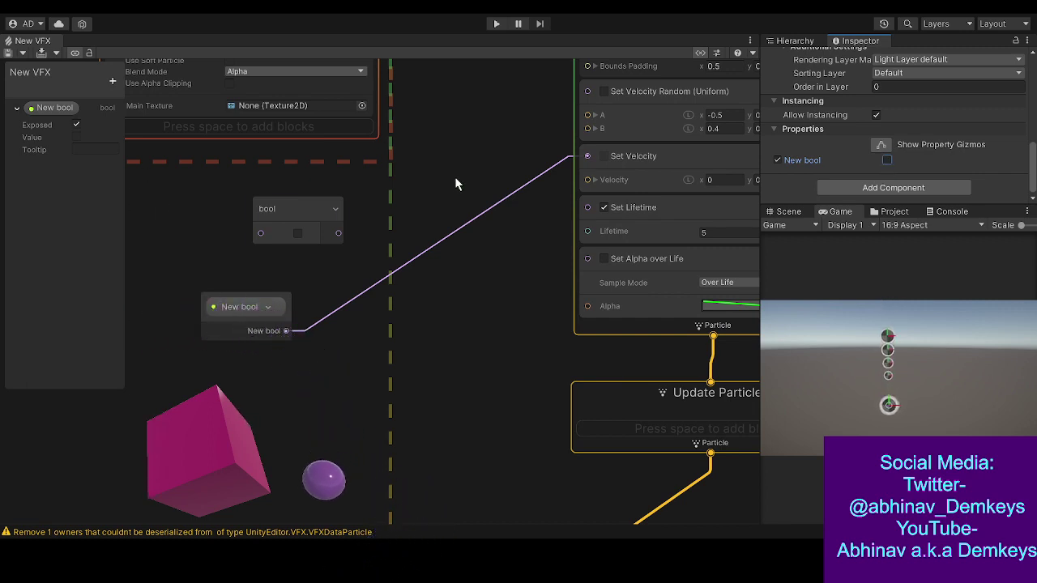
- Connect the bool node to the Set Velocity block's activation port and set the node's value to on
left_click_drag(338, 234, 585, 157)
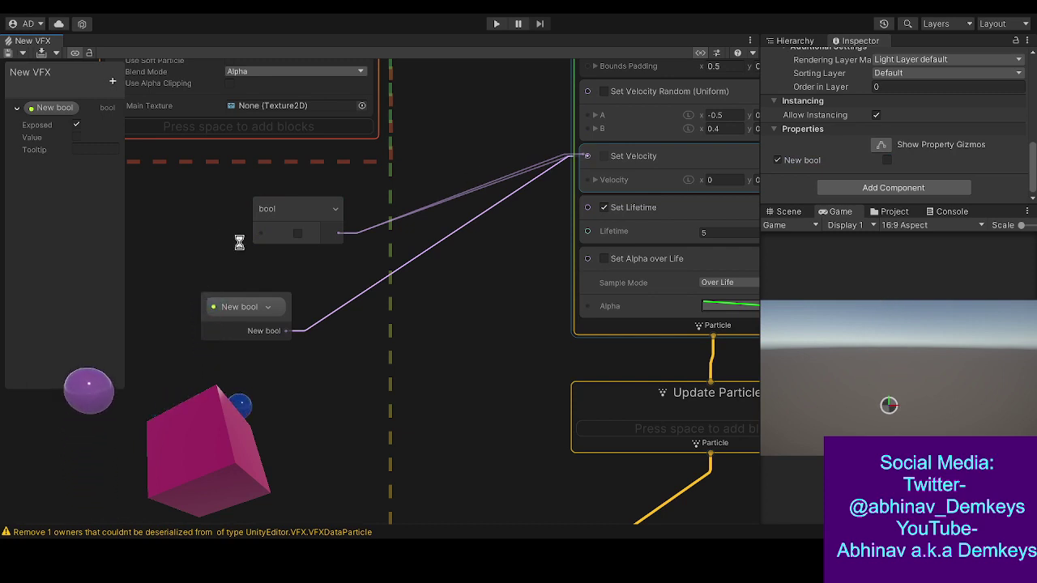
left_click(300, 240)
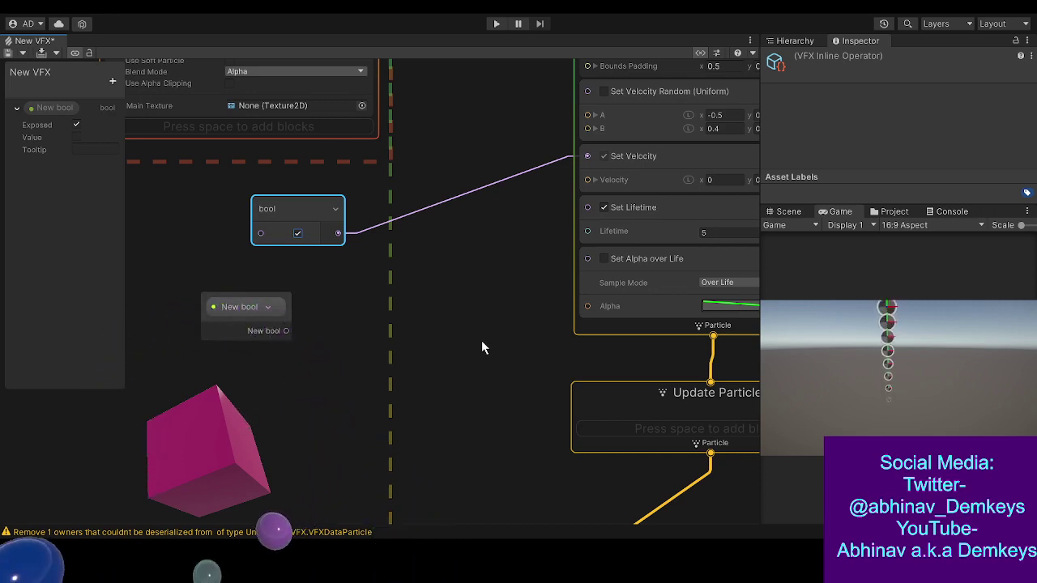
left_click(475, 287)
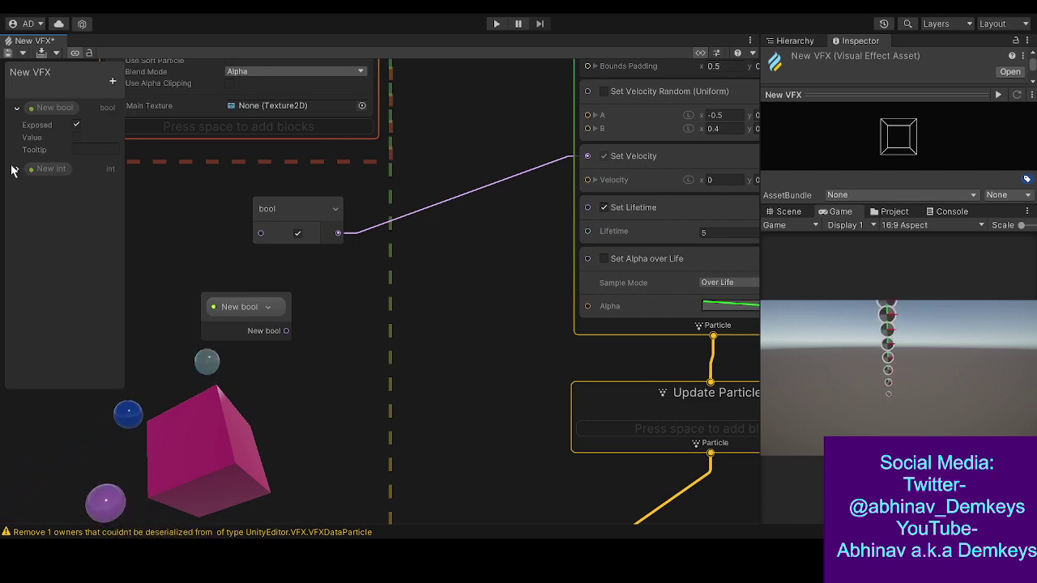
- Turn off Exposed for the New int blackboard property and place its node below the New bool node
left_click(15, 169)
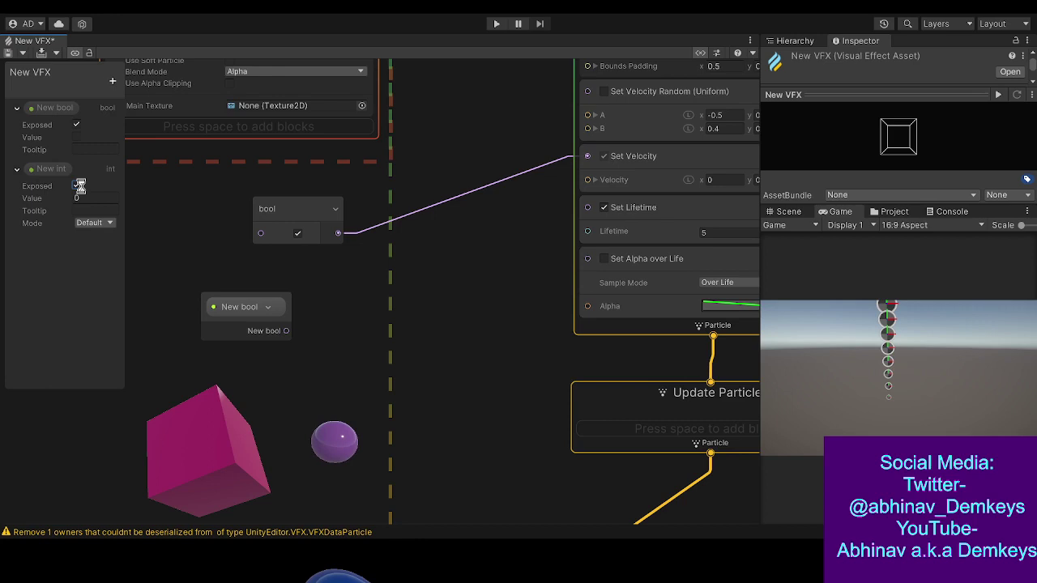
left_click(43, 169)
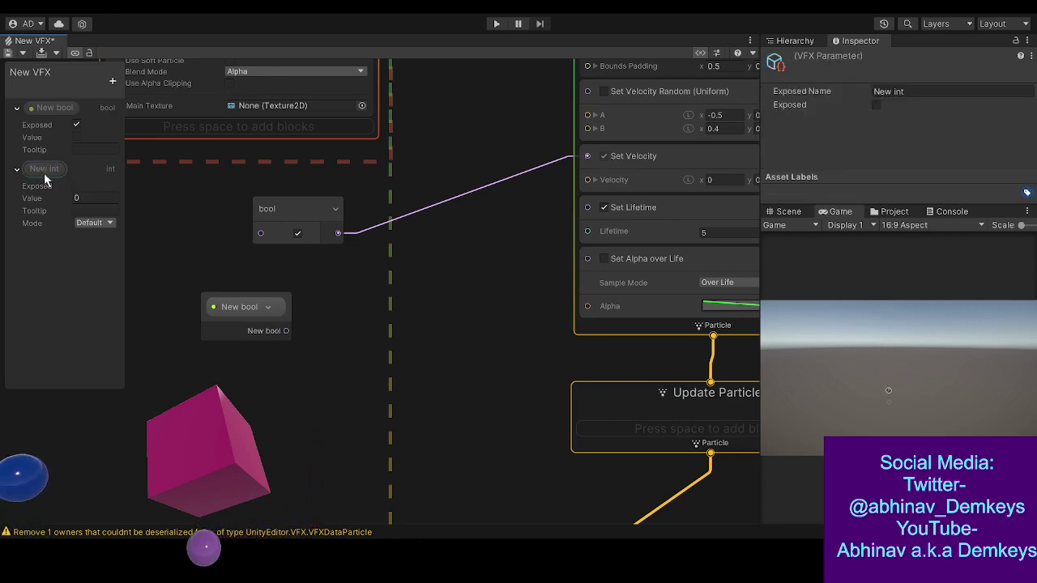
left_click_drag(199, 363, 259, 401)
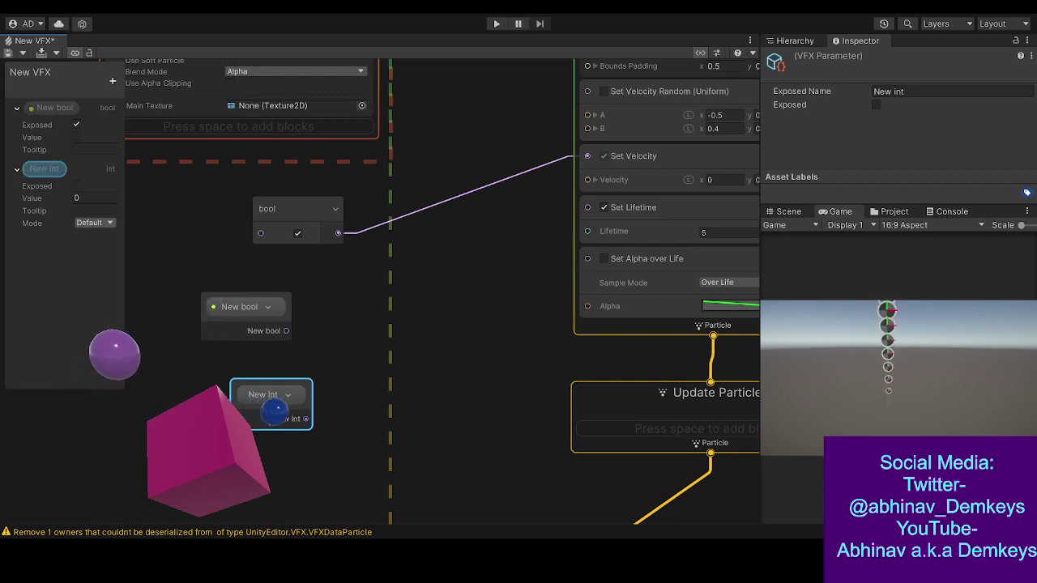
- Replace the New int node with a Get Attribute: velocity (Current) node placed beside the New bool node
key("Delete")
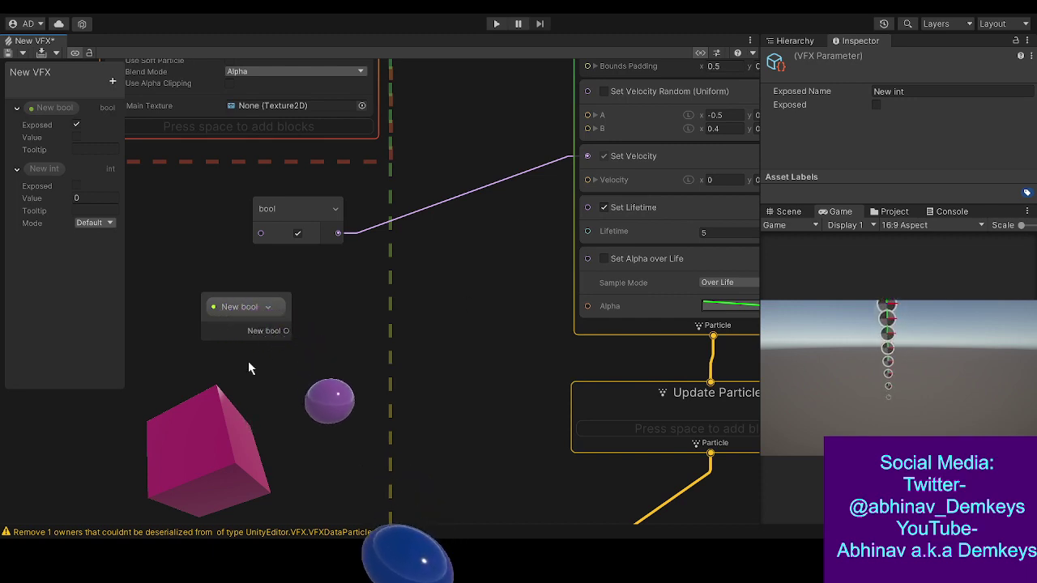
left_click(307, 377)
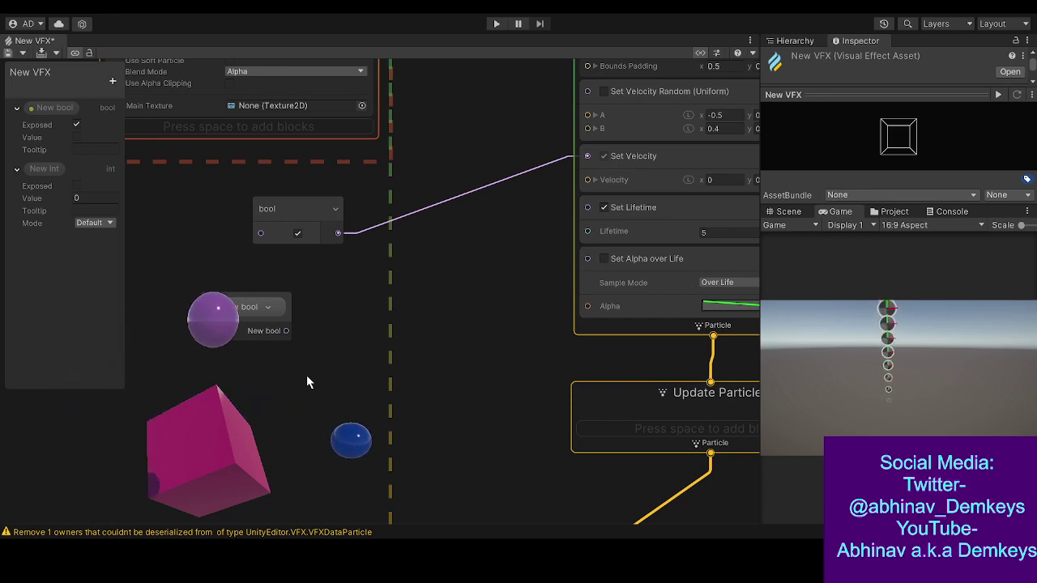
key("ctrl+v")
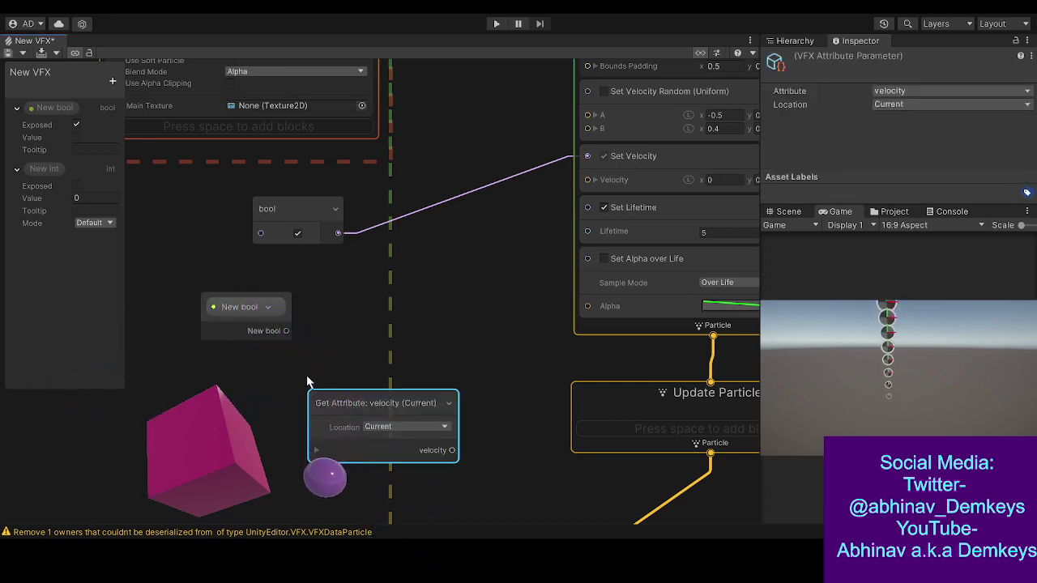
left_click_drag(386, 403, 395, 324)
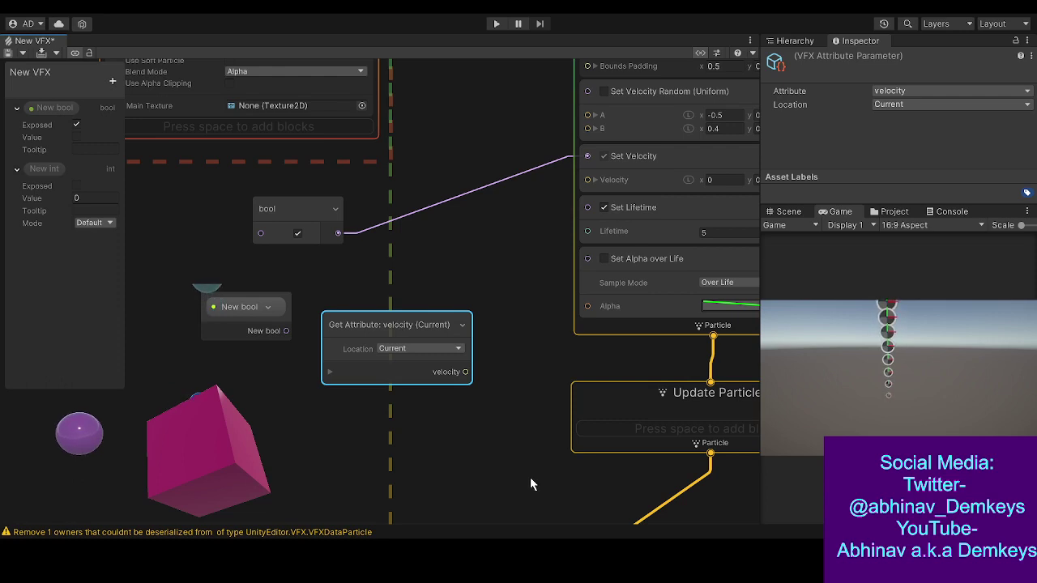
middle_click_drag(538, 349, 509, 365)
left_click(509, 364)
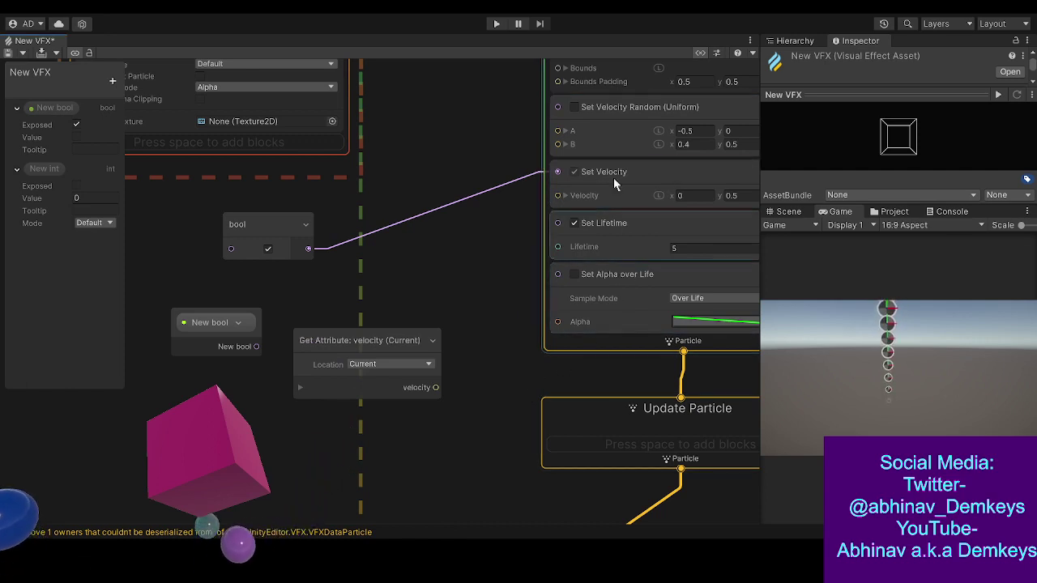
left_click(327, 340)
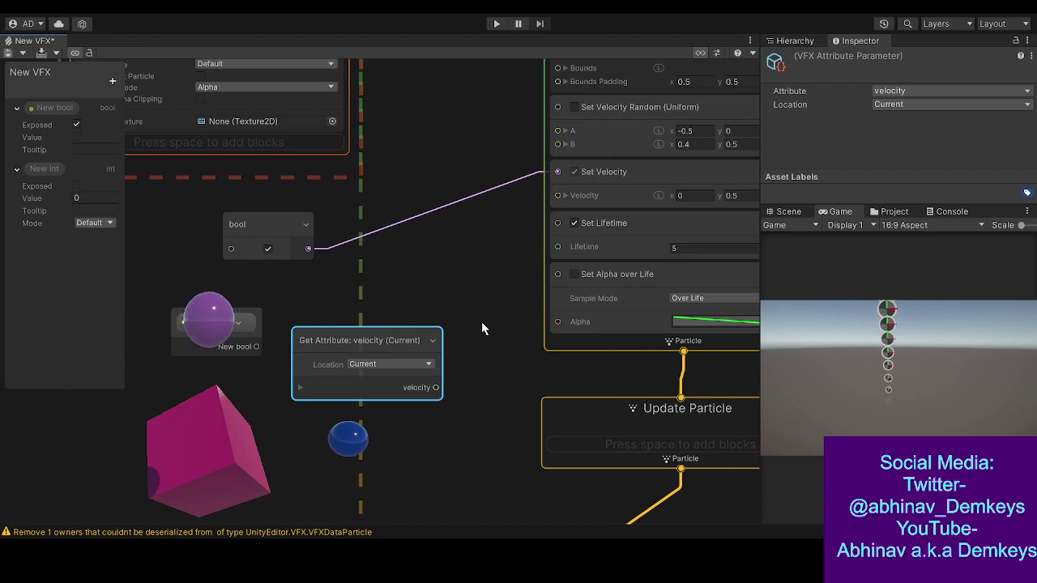
left_click(262, 402)
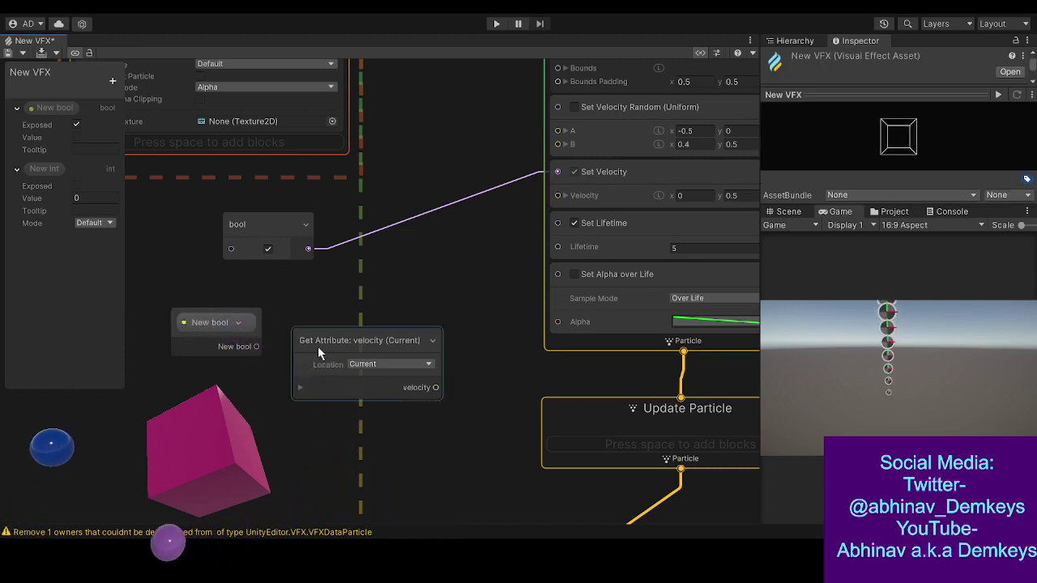
left_click_drag(318, 346, 315, 333)
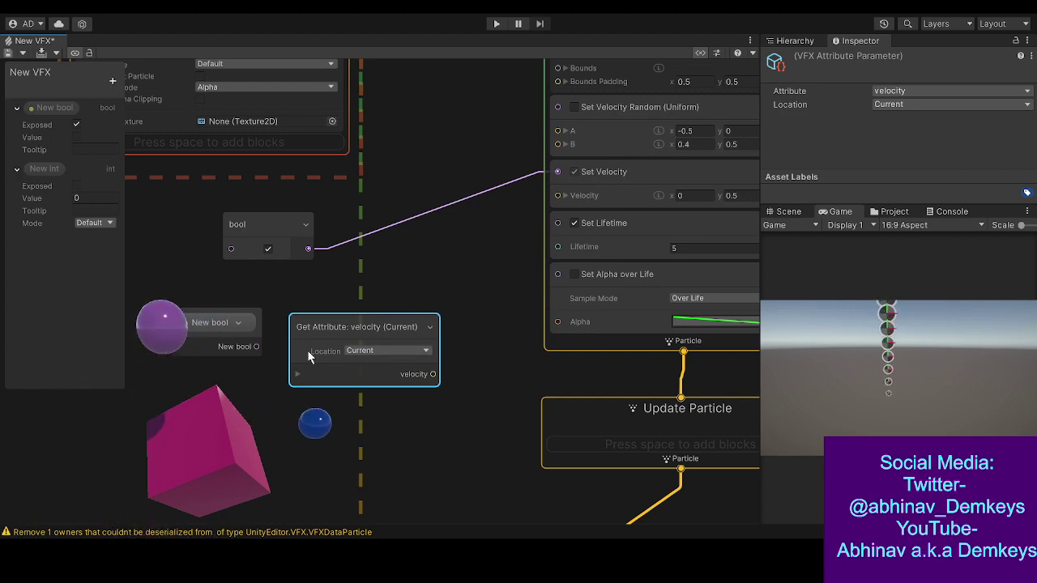
- Examine the Initialize Particle context and its blocks next to the Get Attribute: velocity node
middle_click_drag(470, 285, 401, 349)
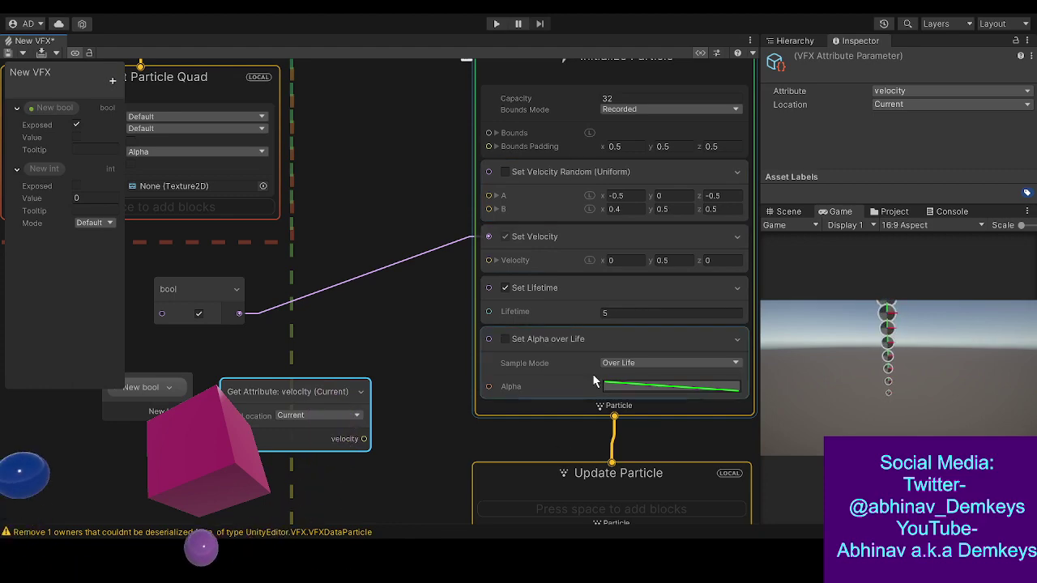
middle_click_drag(404, 369, 296, 327)
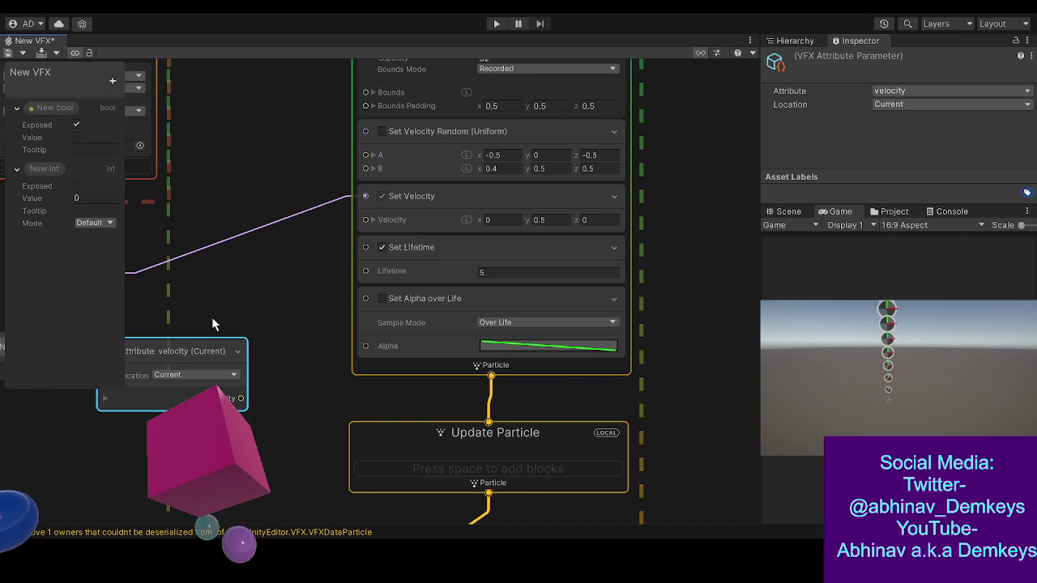
middle_click_drag(270, 299, 317, 317)
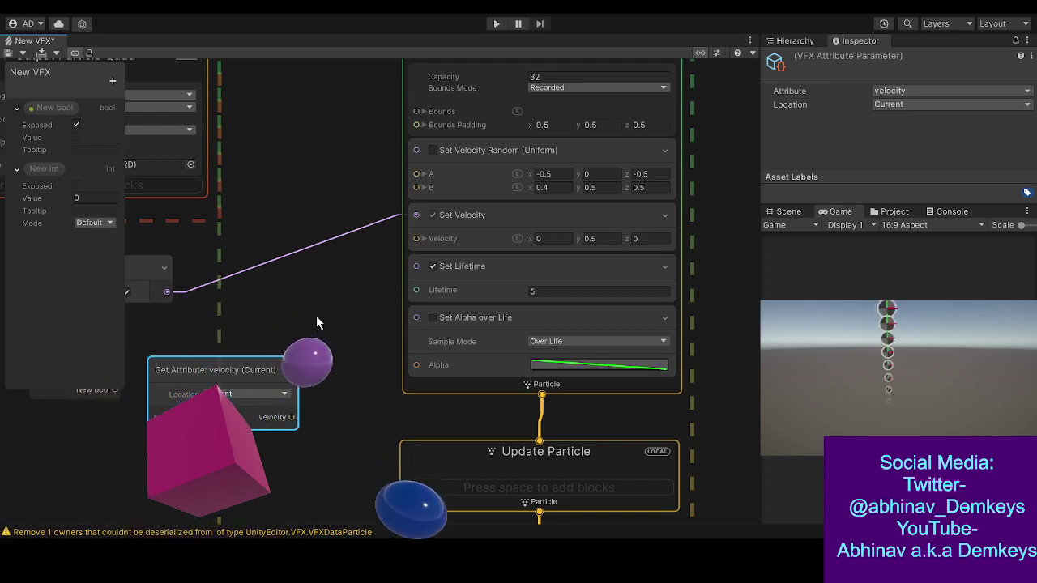
left_click_drag(226, 335, 430, 241)
left_click_drag(717, 283, 421, 369)
left_click(328, 292)
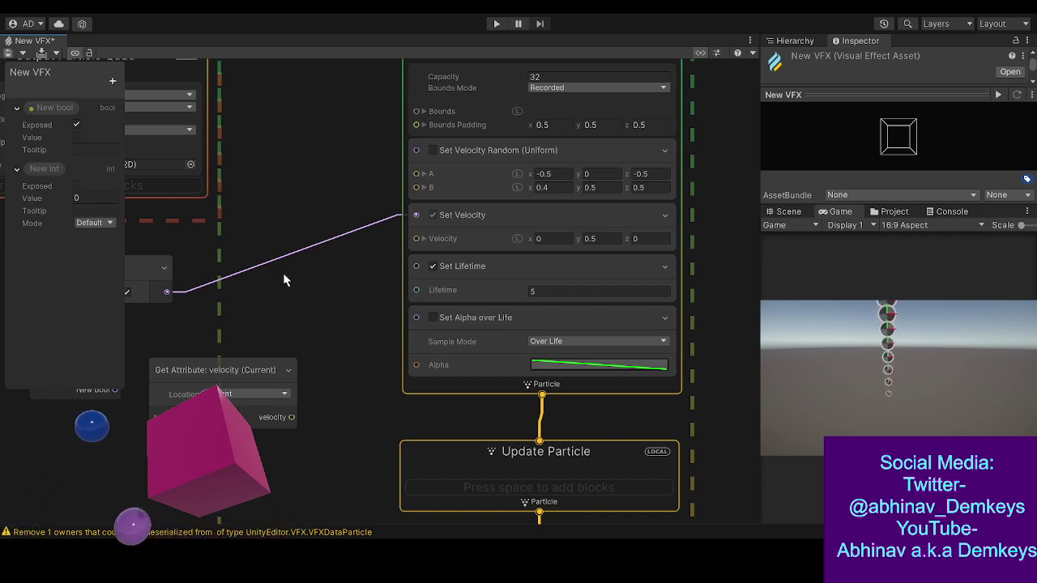
left_click_drag(357, 373, 548, 110)
left_click(339, 415)
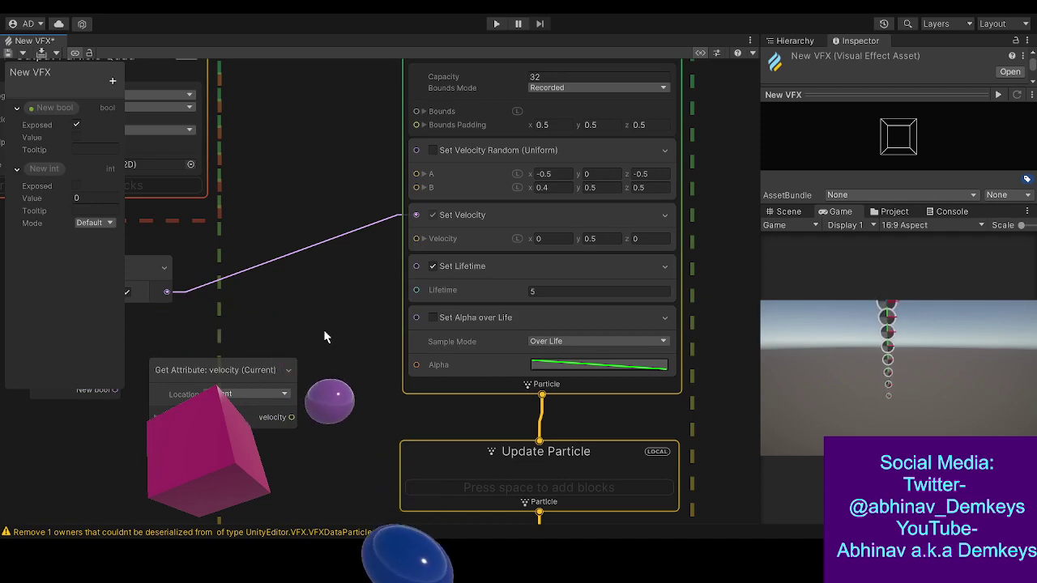
- Add an OnPlay Event context and place it above the Spawn system context of System (2)
middle_click_drag(361, 181, 453, 562)
middle_click_drag(446, 242, 400, 302)
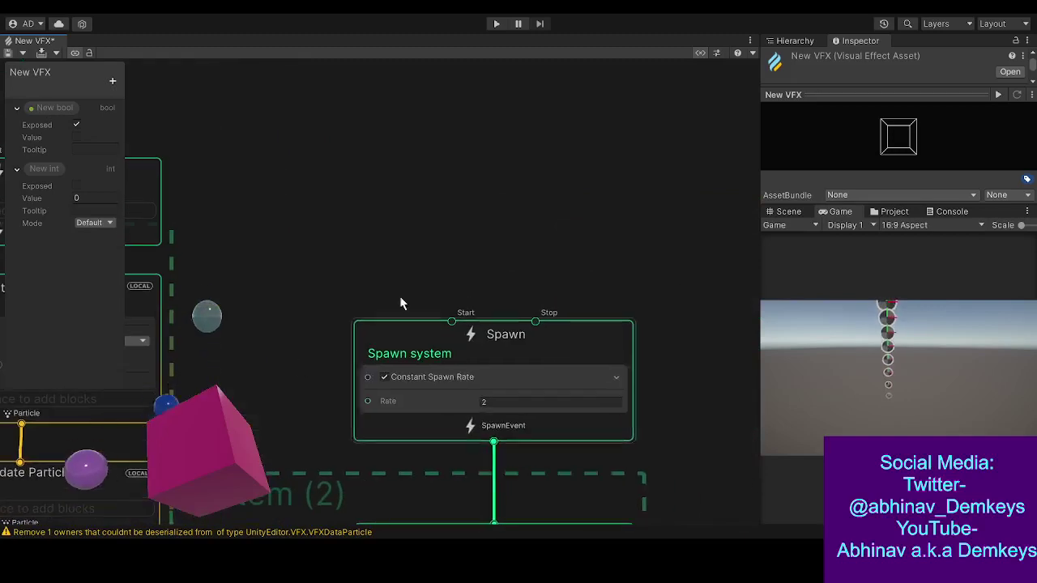
middle_click_drag(331, 246, 442, 224)
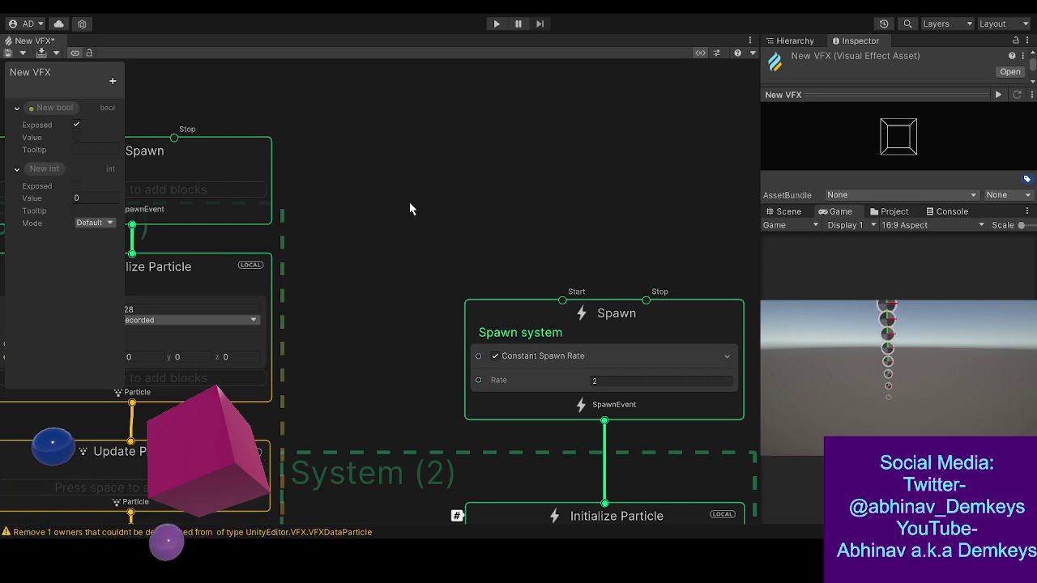
key("ctrl+v")
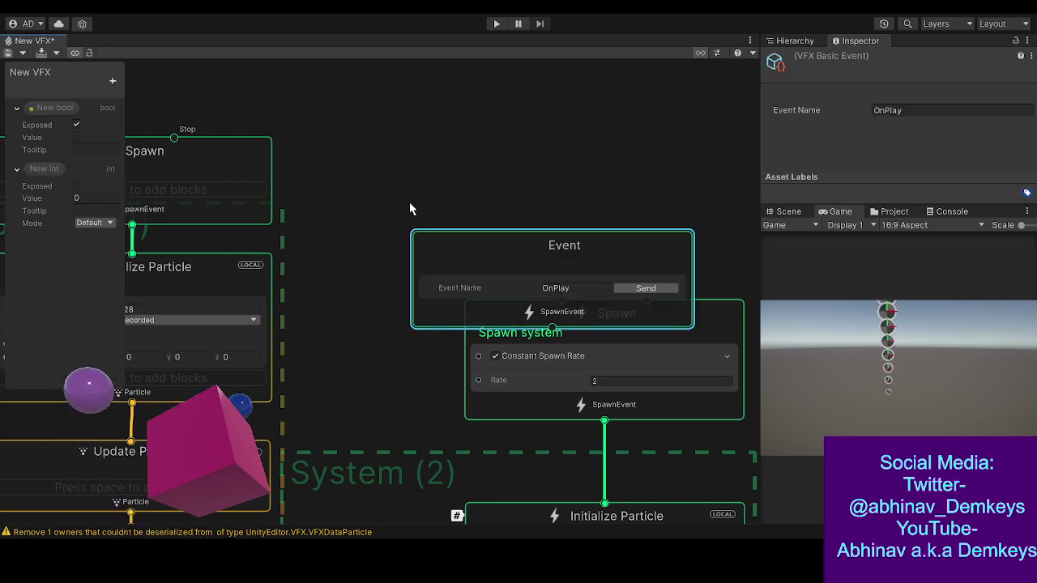
left_click_drag(484, 230, 391, 154)
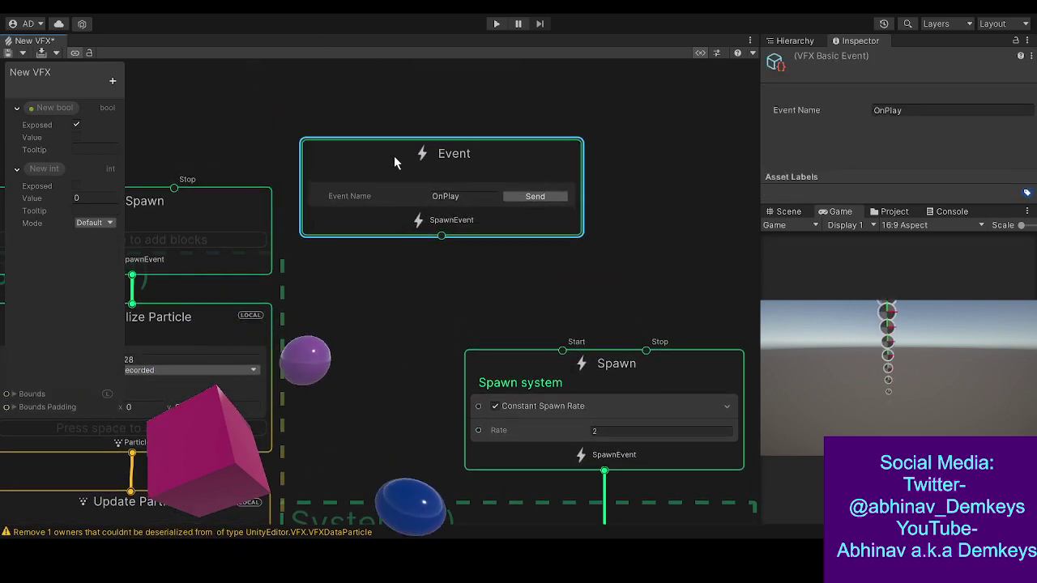
- Add a second Event context beside the OnPlay event and set its Event Name to OnStop
key("ctrl+v")
left_click_drag(550, 185, 736, 206)
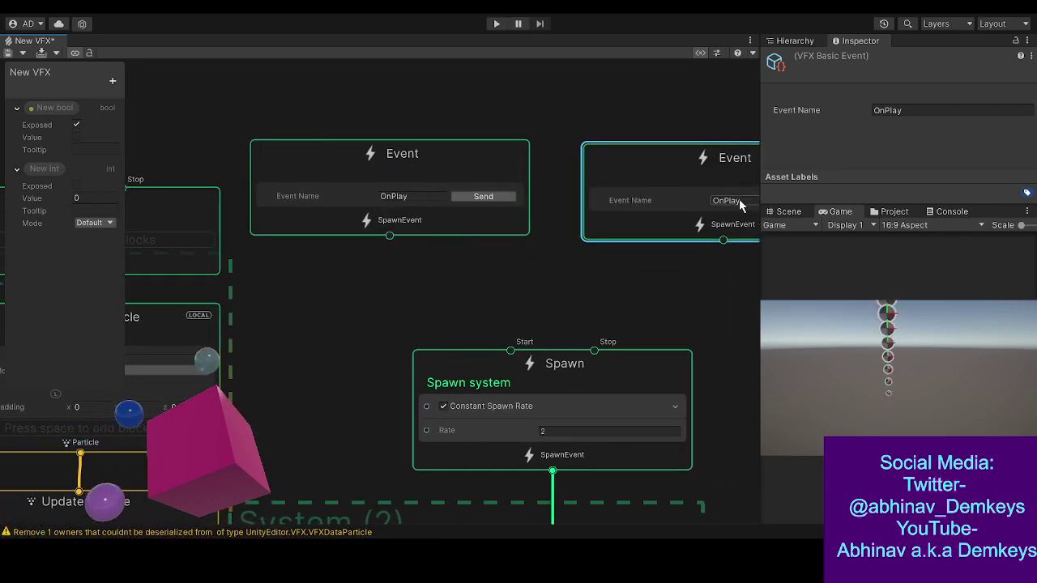
type("OnSt")
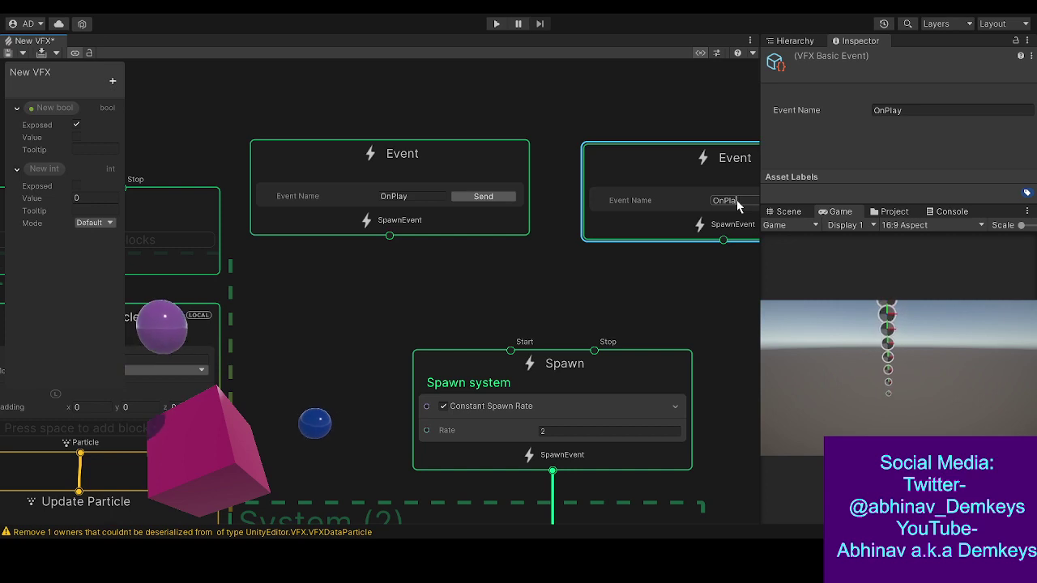
type("op")
key("Return")
- Connect the OnPlay and OnStop events to the Spawn context's Start and Stop inputs, and send the OnPlay event
middle_click_drag(376, 245, 240, 231)
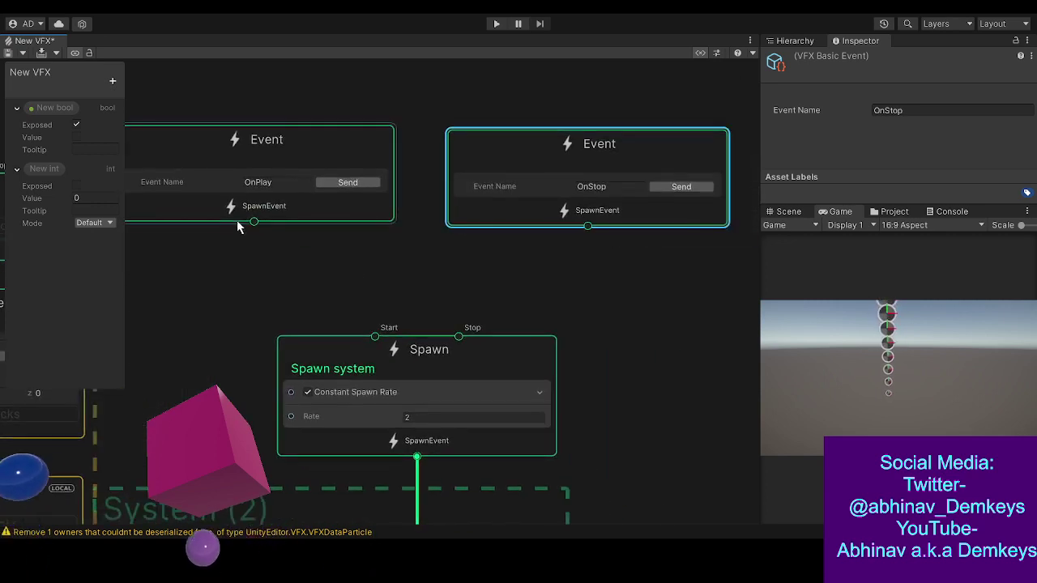
left_click_drag(253, 224, 375, 336)
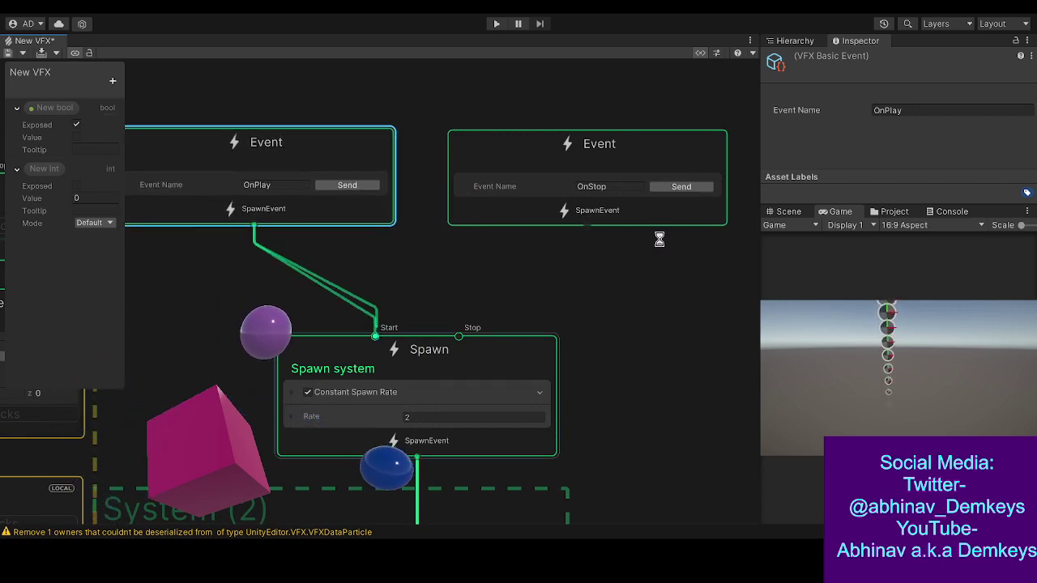
left_click_drag(588, 226, 468, 337)
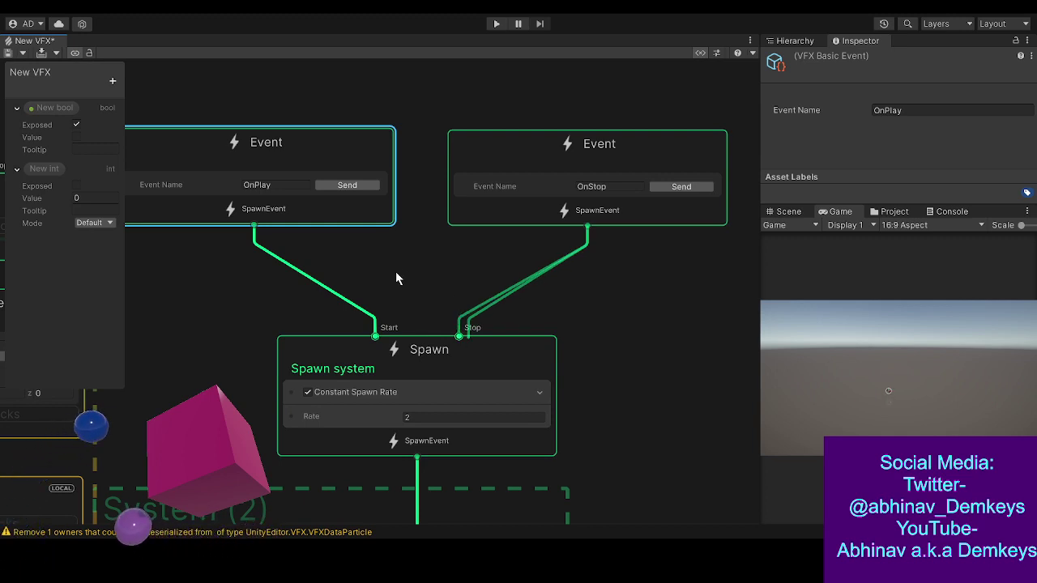
left_click(338, 188)
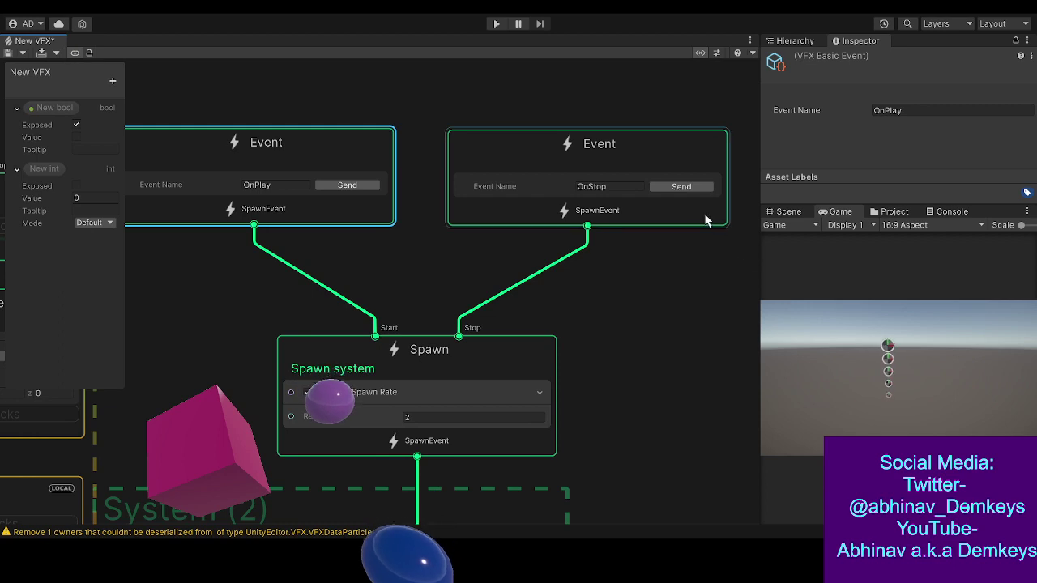
- Test the Spawn system by sending the OnStop event, the OnPlay event and the OnStop event again
left_click(692, 189)
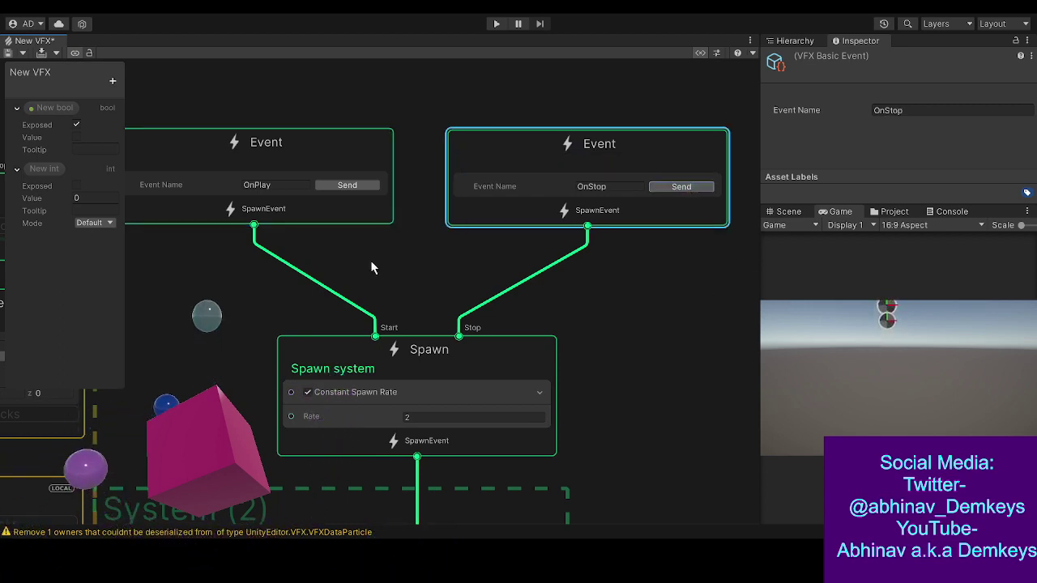
left_click(332, 186)
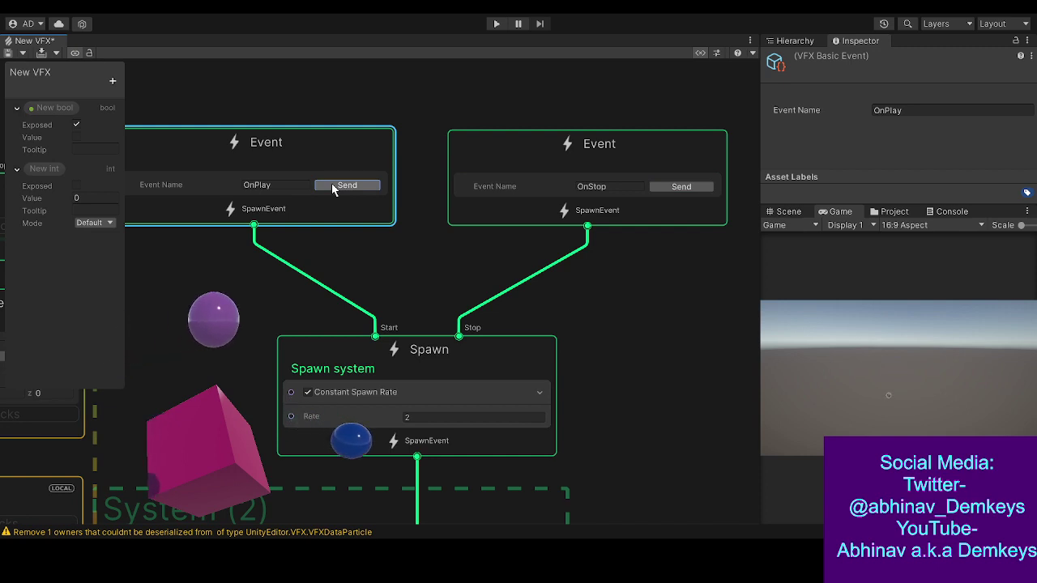
left_click(669, 187)
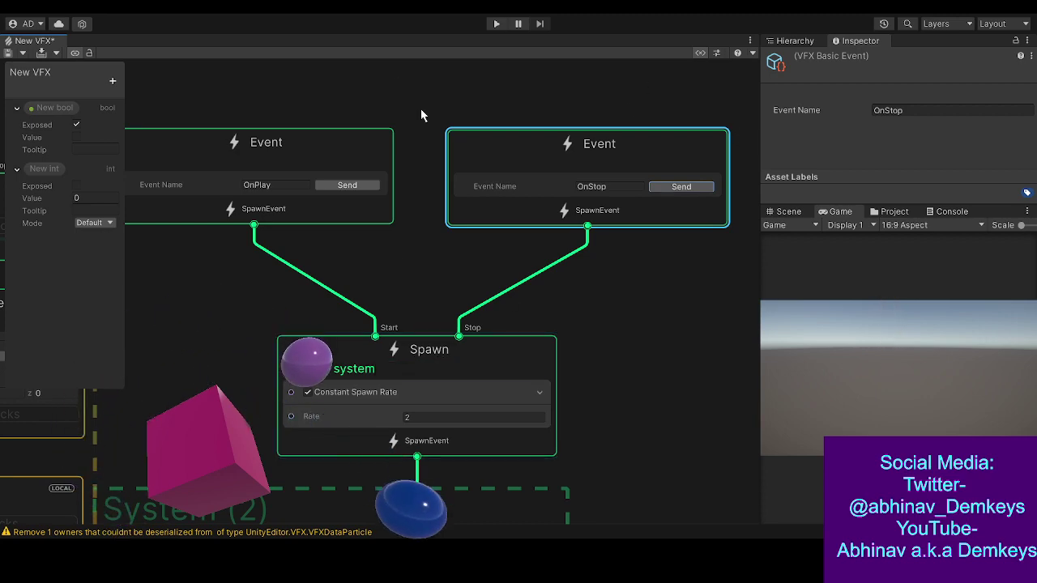
- Delete the OnPlay and OnStop Event contexts that feed the Spawn system
middle_click_drag(628, 425, 687, 74)
middle_click_drag(260, 354, 321, 417)
middle_click_drag(324, 89, 251, 395)
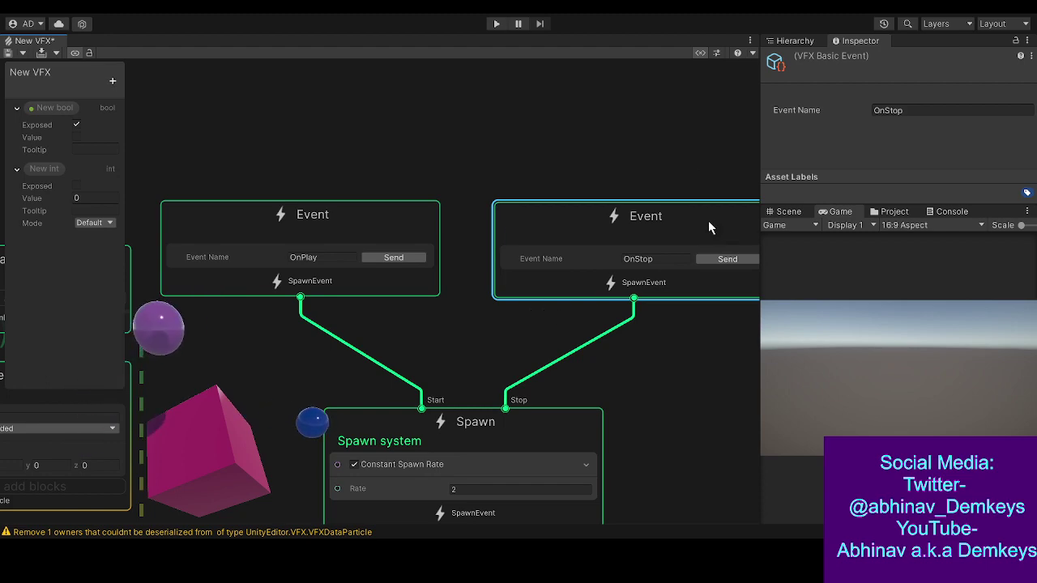
middle_click_drag(643, 396, 660, 308)
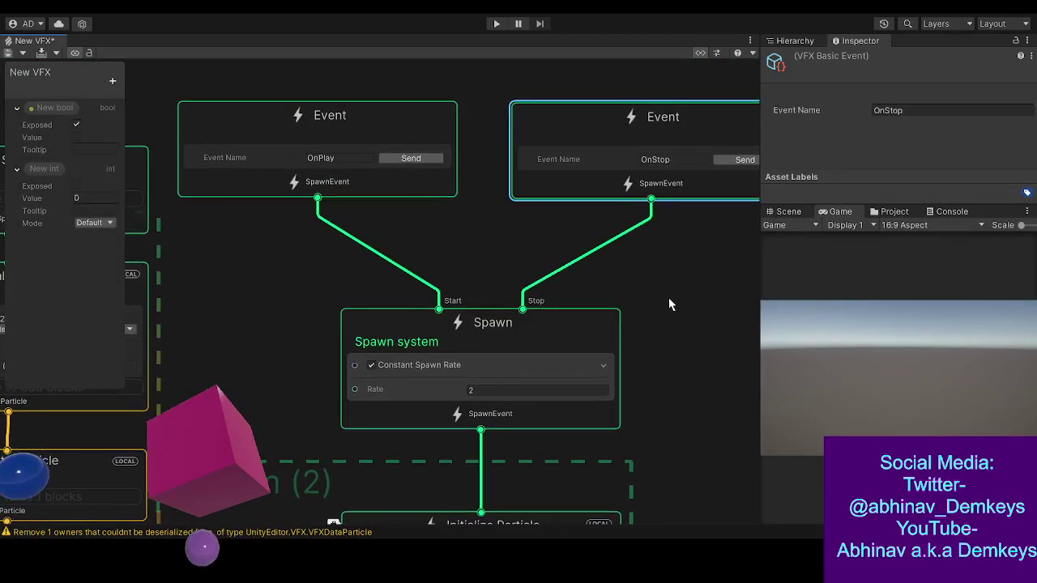
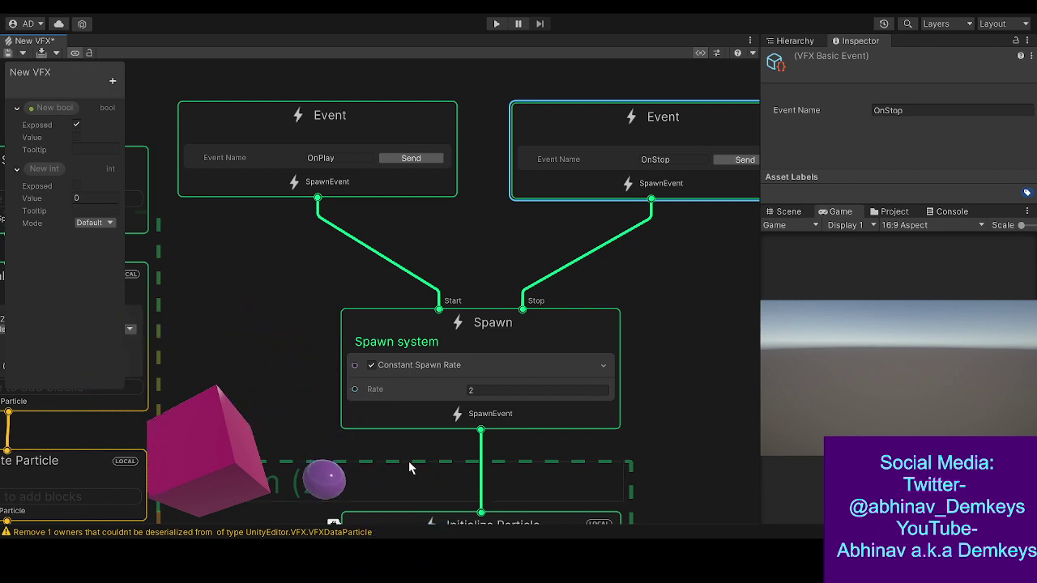
left_click_drag(326, 241, 670, 107)
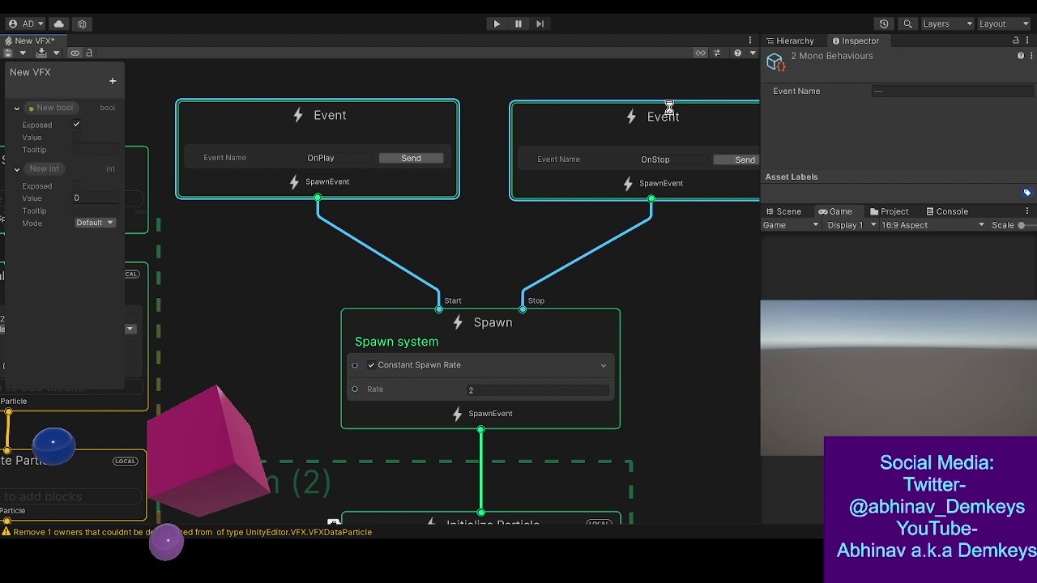
key("Delete")
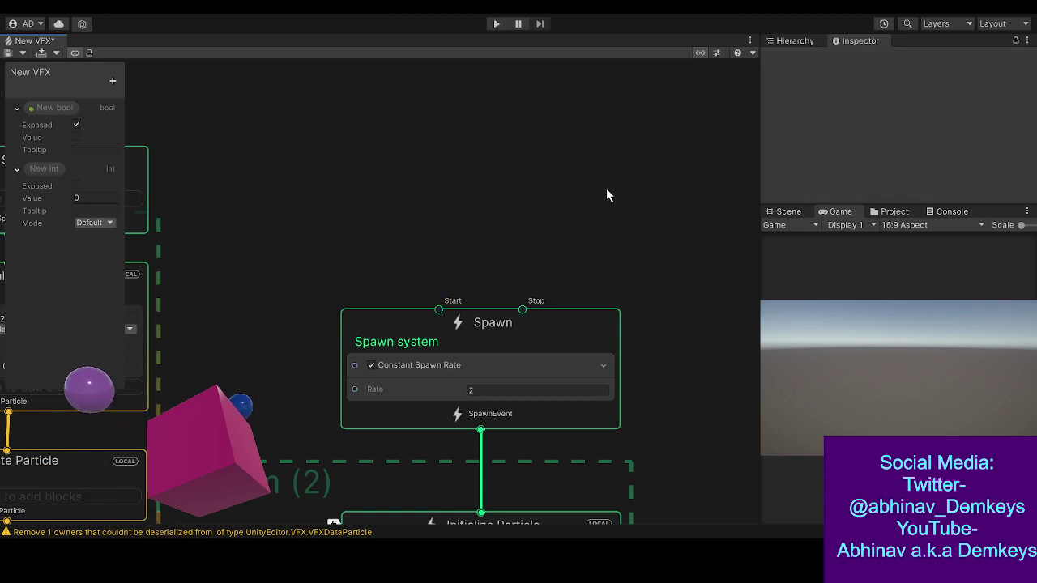
- Add a GPUEvent context beside the Spawn system and link its SpawnEvent output to a new Initialize Particle context
middle_click_drag(550, 195, 324, 136)
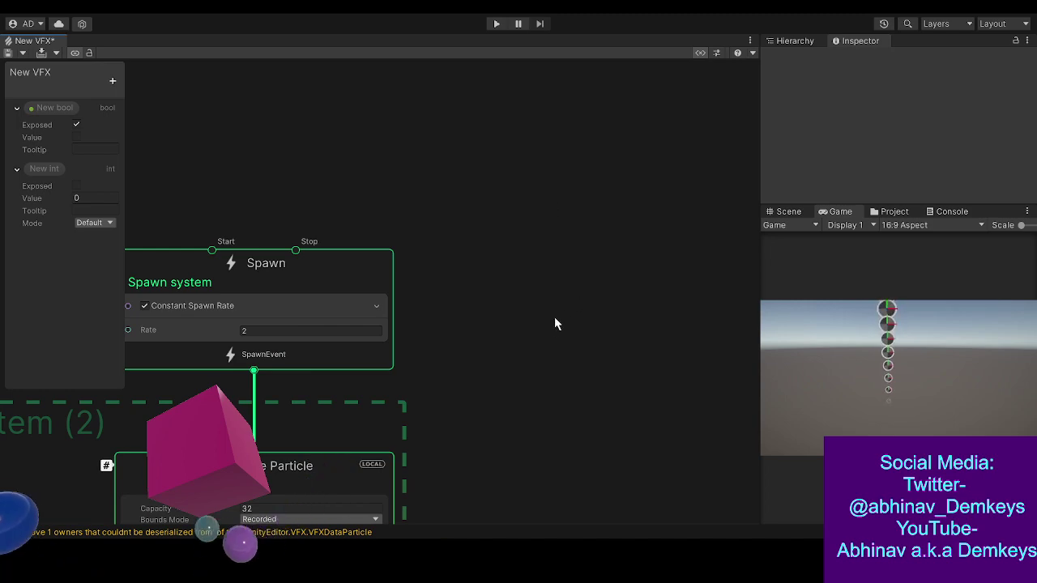
middle_click_drag(510, 317, 469, 124)
middle_click_drag(462, 266, 584, 415)
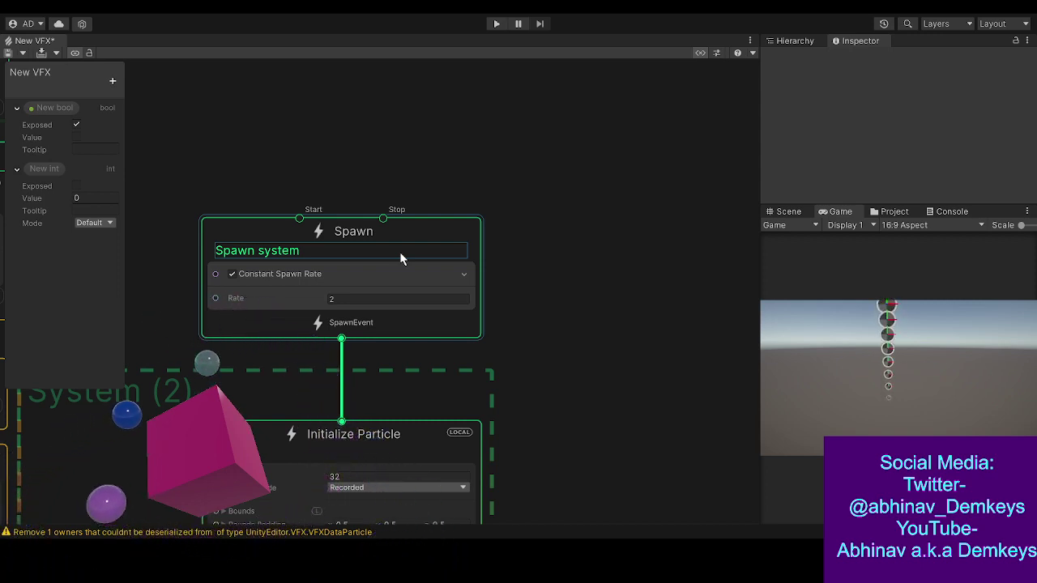
key("Return")
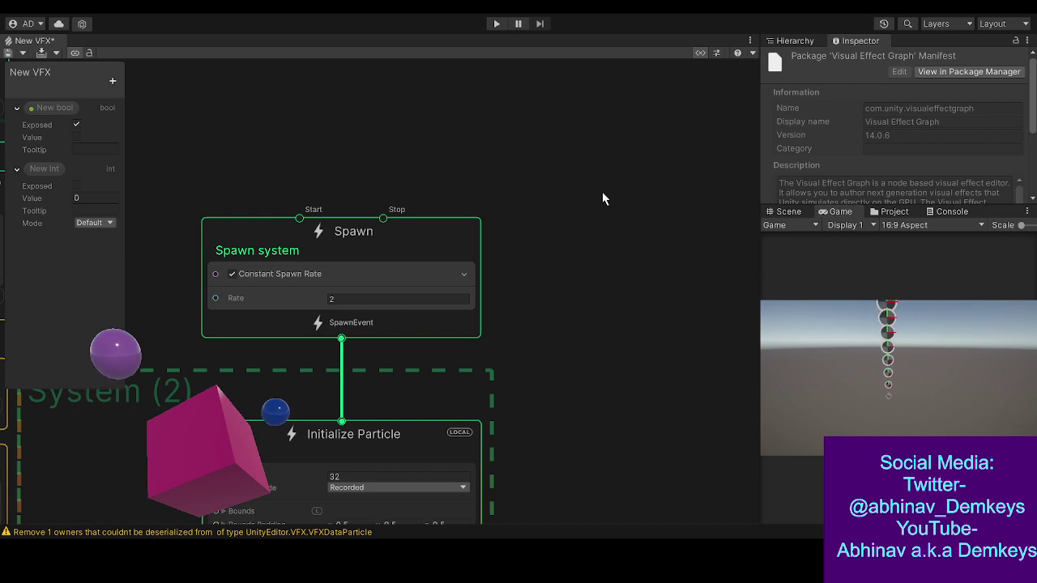
key("ctrl+v")
left_click_drag(649, 240, 615, 195)
middle_click_drag(607, 314, 434, 303)
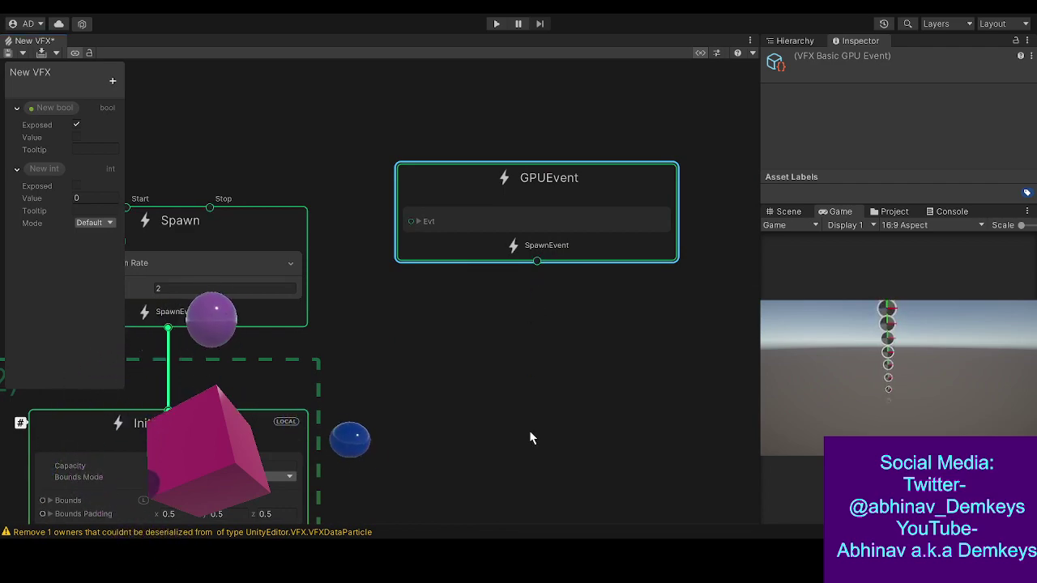
key("ctrl+v")
middle_click_drag(531, 345, 485, 278)
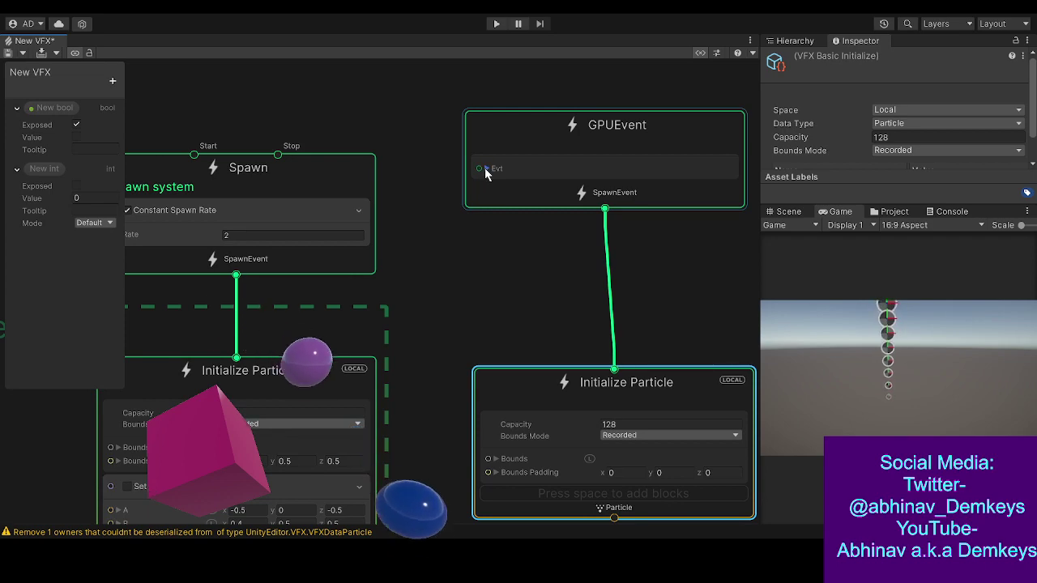
- Examine the GPUEvent and its Initialize Particle context against the existing Spawn system and the Output Particle Triangle contexts
middle_click_drag(506, 360, 457, 148)
left_click_drag(490, 61, 491, 63)
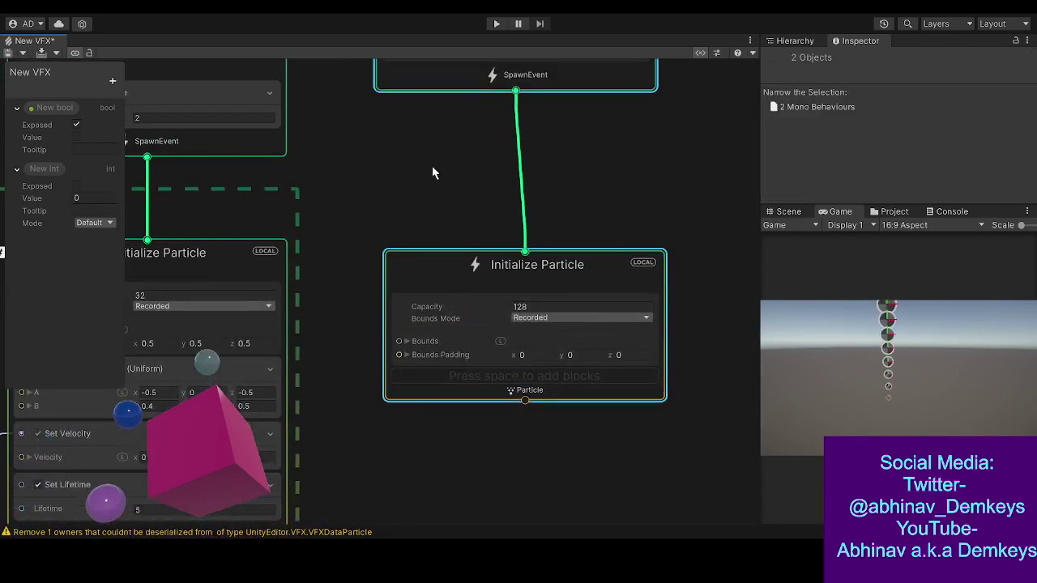
left_click(425, 207)
key("a")
left_click_drag(486, 192, 457, 214)
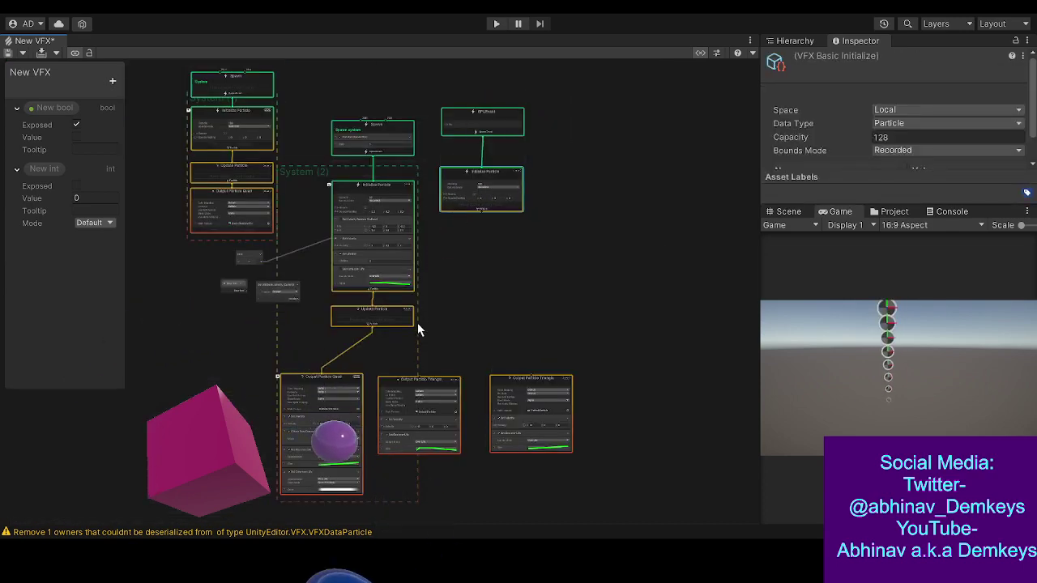
middle_click_drag(408, 321, 450, 271)
middle_click_drag(519, 233, 485, 348)
left_click_drag(455, 136, 471, 246)
key("f")
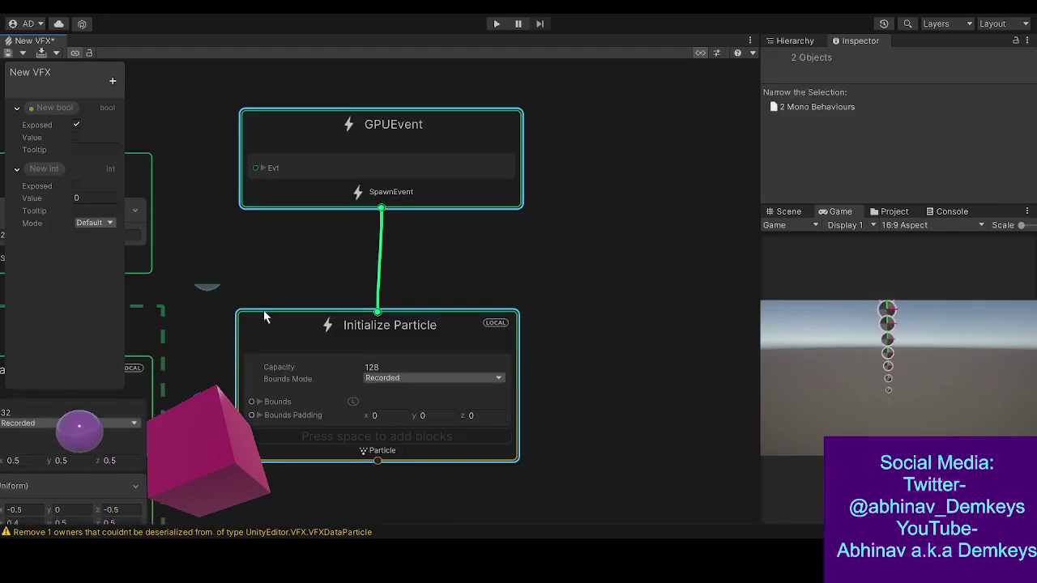
middle_click_drag(268, 492, 595, 364)
left_click(597, 268)
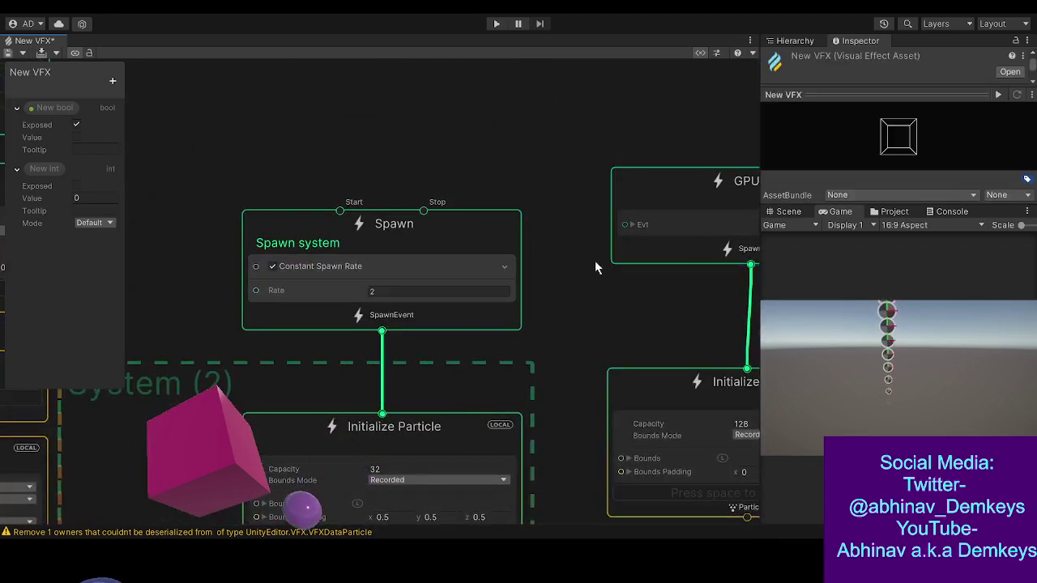
left_click_drag(621, 230, 417, 95)
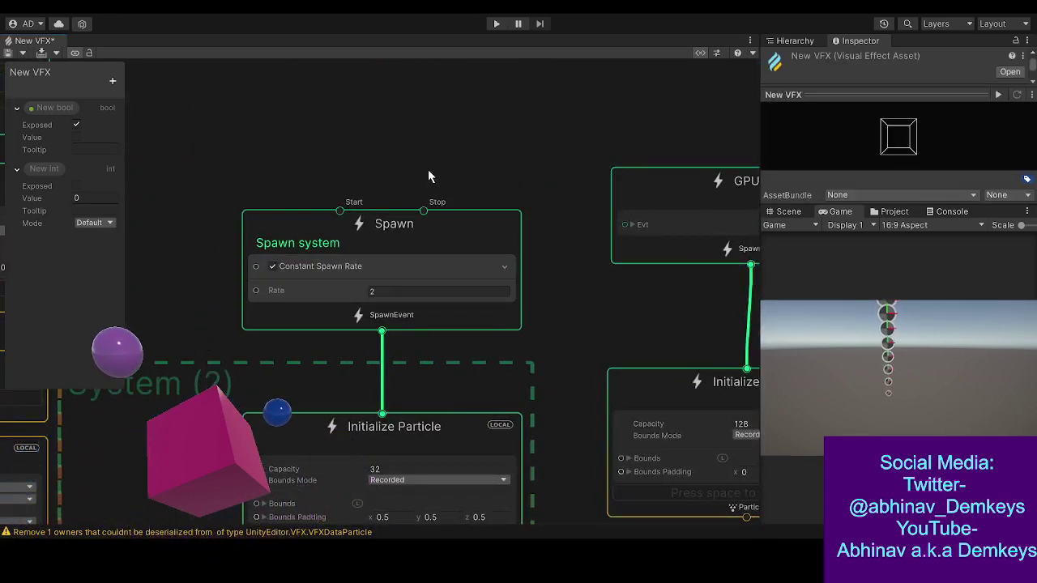
middle_click_drag(549, 304, 453, 145)
middle_click_drag(531, 487, 344, 32)
middle_click_drag(337, 232, 363, 46)
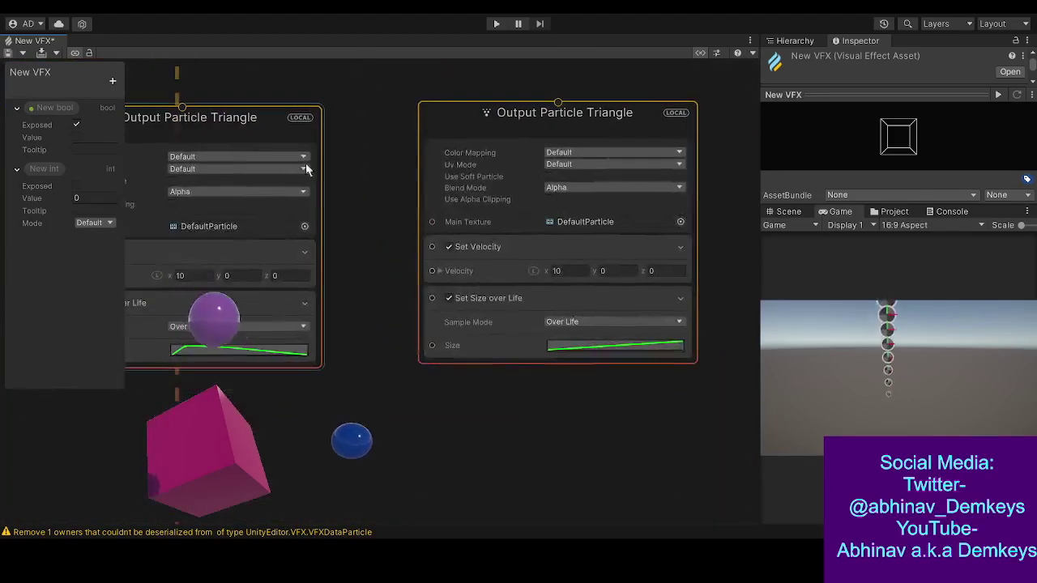
middle_click_drag(351, 317, 400, 416)
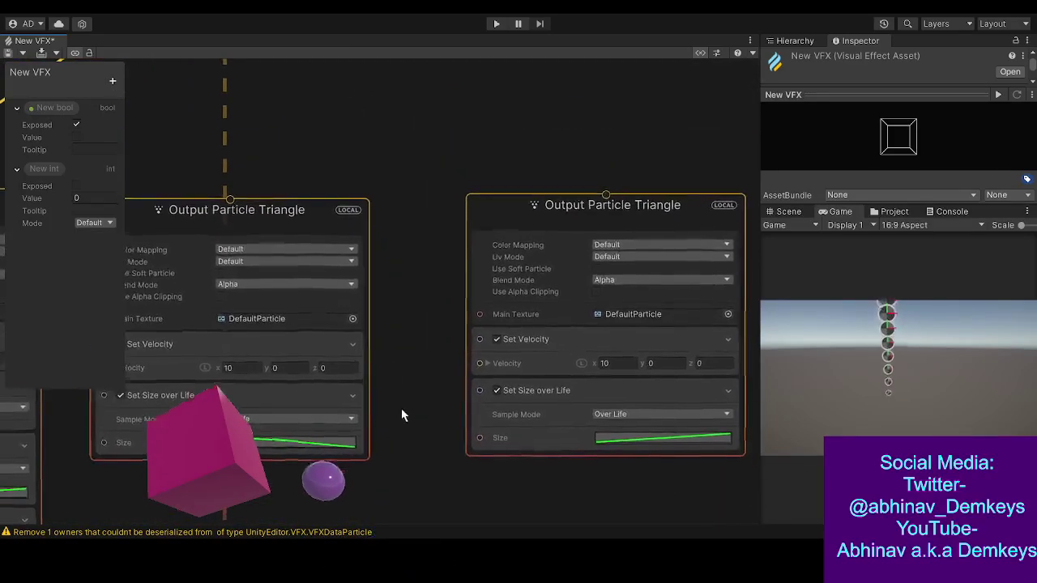
- Delete the GPUEvent context together with its linked Initialize Particle context
middle_click_drag(377, 185, 316, 510)
middle_click_drag(448, 321, 519, 282)
middle_click_drag(495, 350, 688, 143)
middle_click_drag(563, 264, 521, 479)
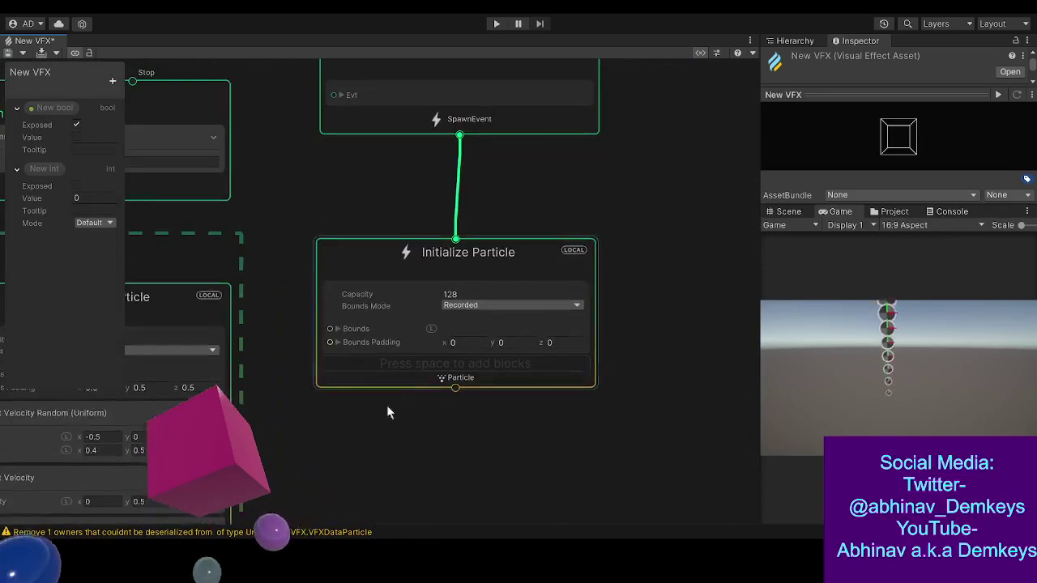
left_click(537, 81)
key("Delete")
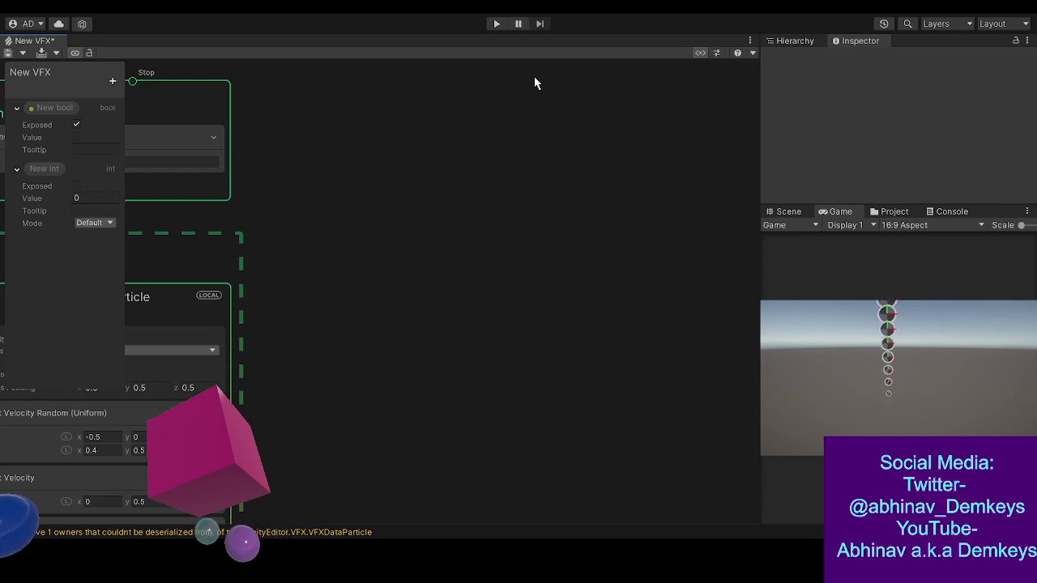
- Place the New bool blackboard property as a node beside System (2)'s Initialize Particle context, and delete that node
middle_click_drag(321, 301, 495, 336)
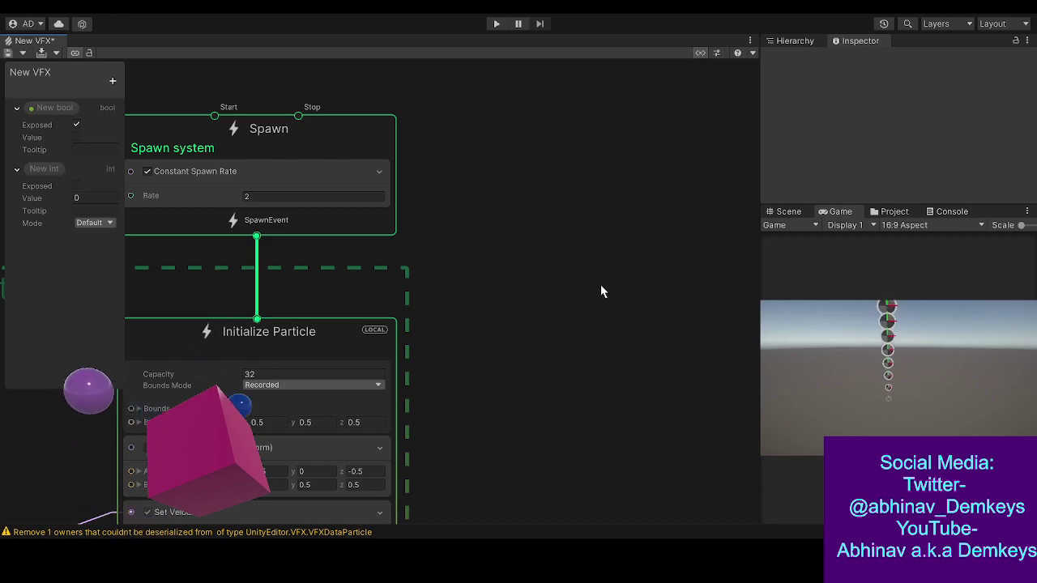
middle_click_drag(583, 313, 654, 242)
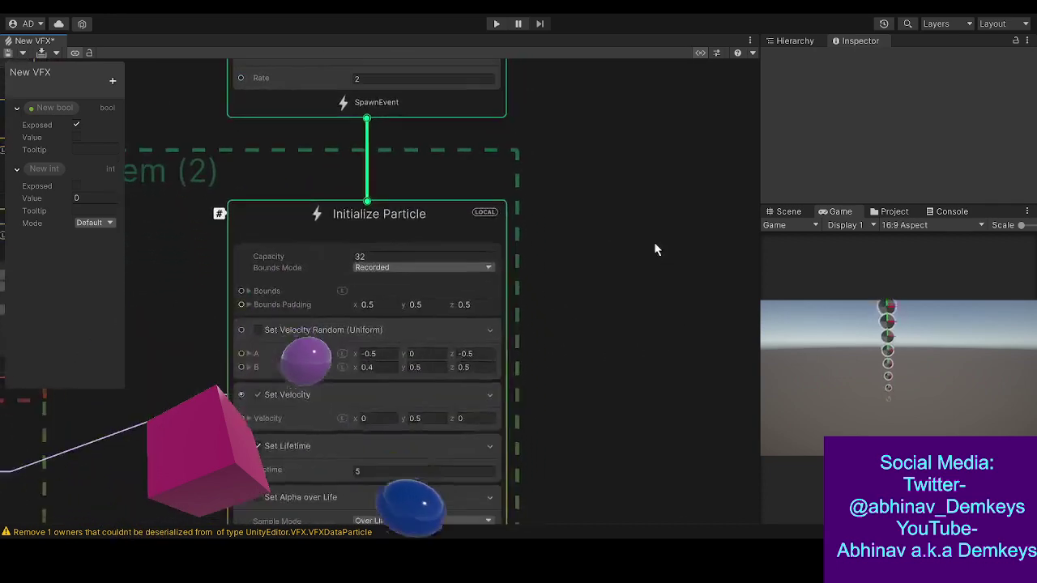
middle_click_drag(592, 429, 730, 328)
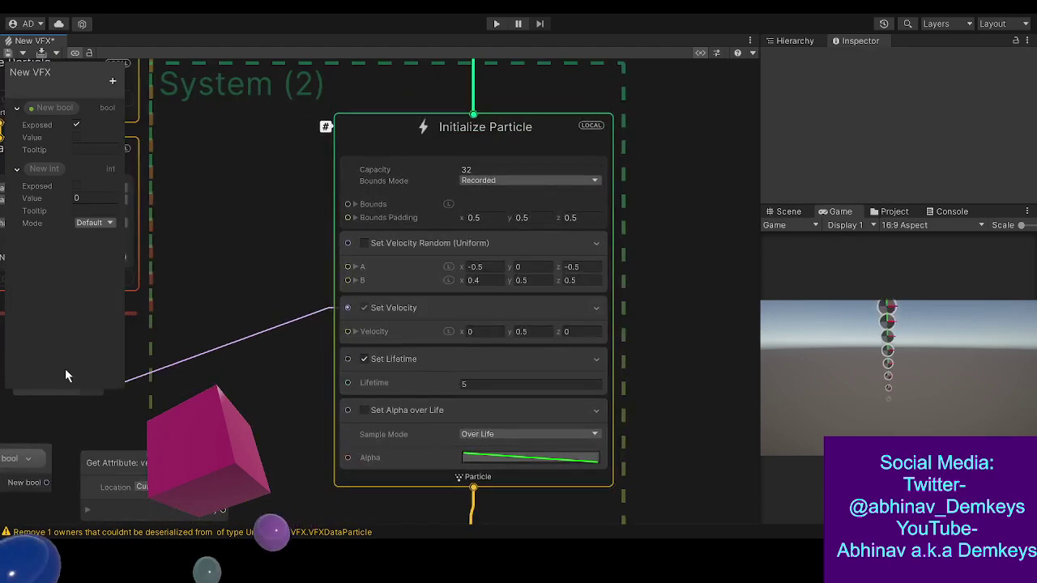
middle_click_drag(263, 412, 350, 373)
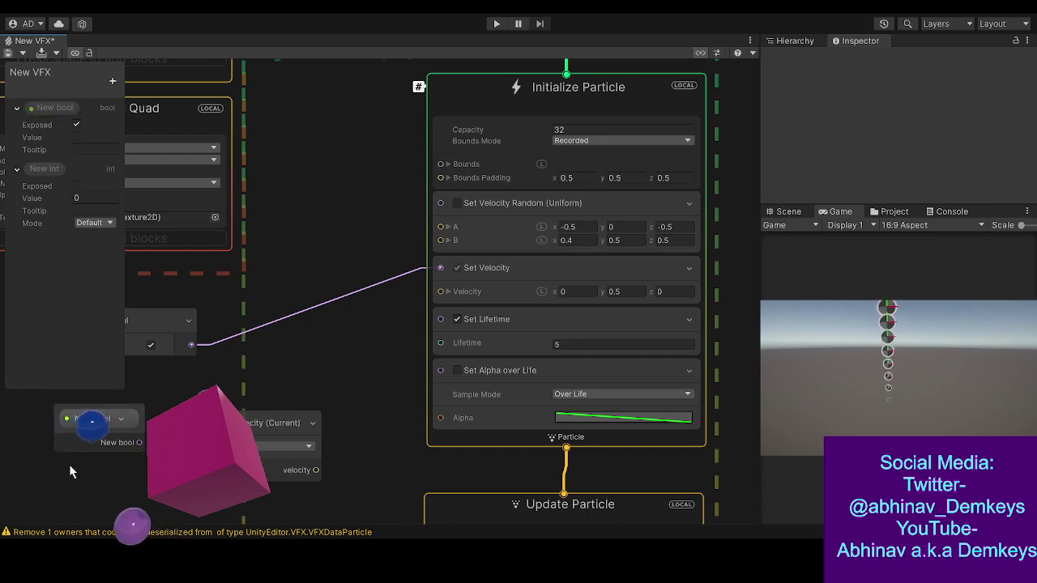
left_click(104, 452)
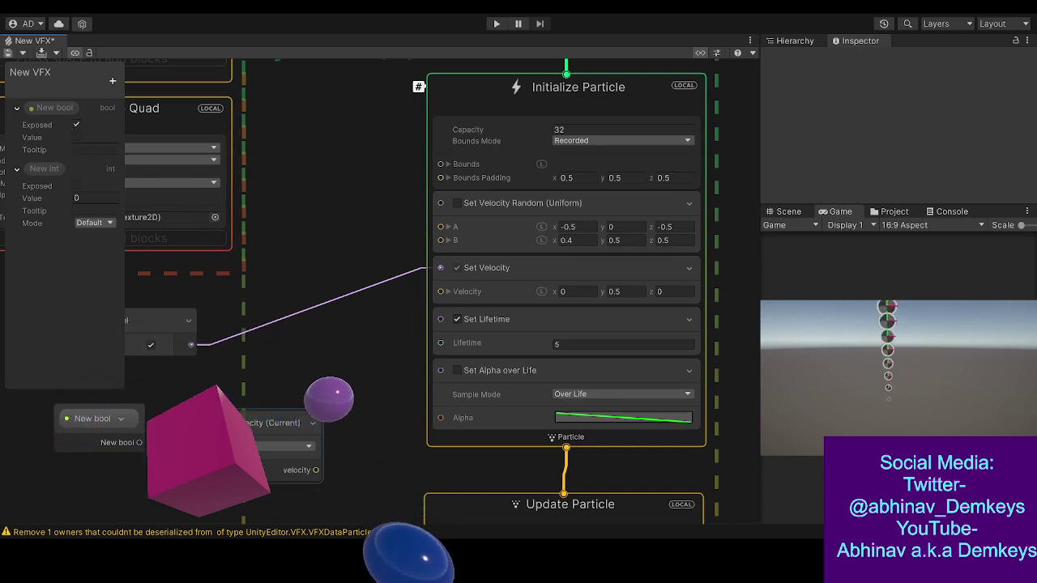
left_click(56, 108)
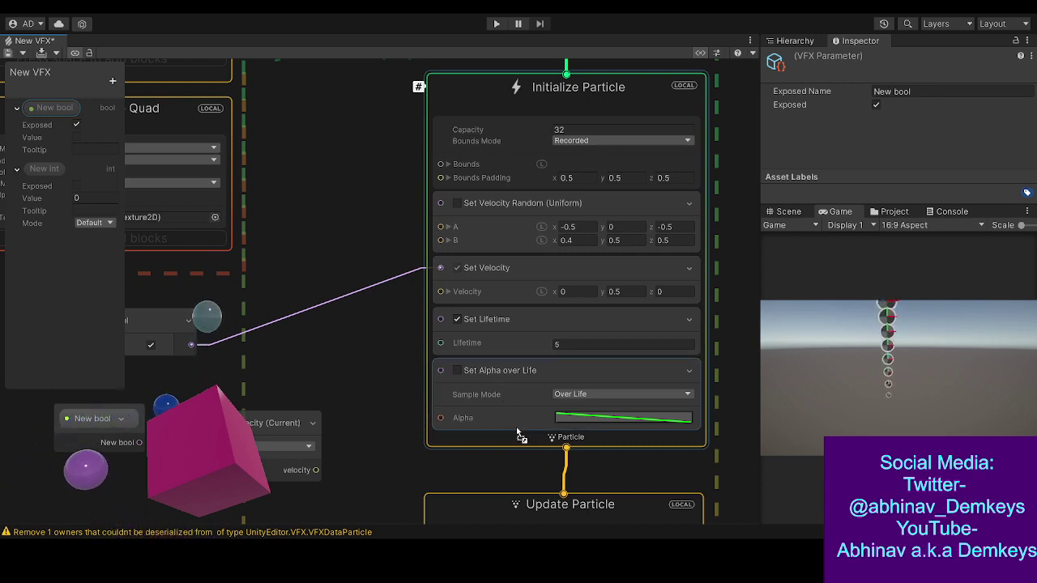
left_click_drag(525, 438, 292, 392)
key("Delete")
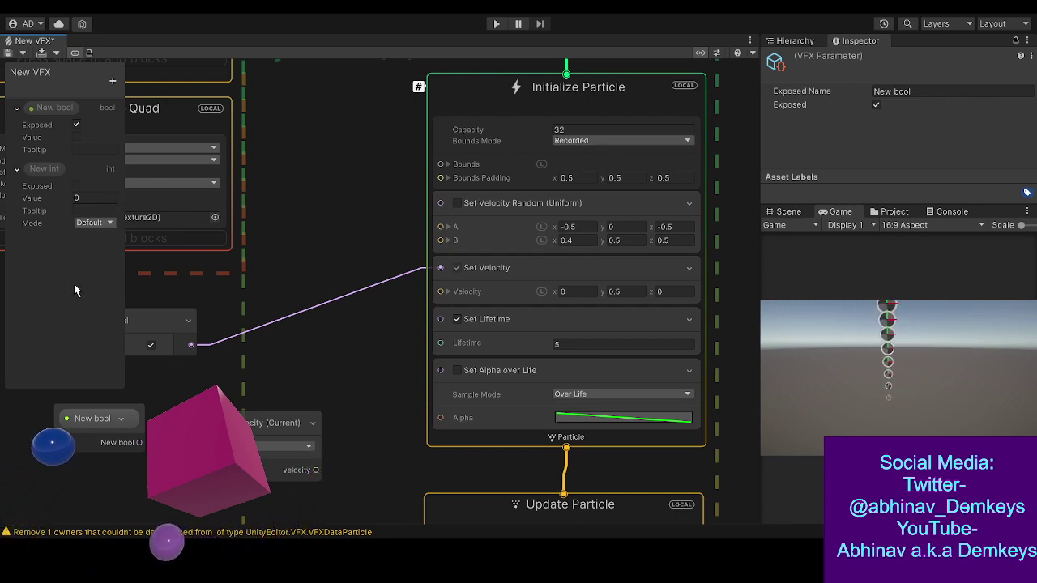
- Add a Set strip Progress Attribute block at the end of the Initialize Particle context and delete it
left_click(478, 441)
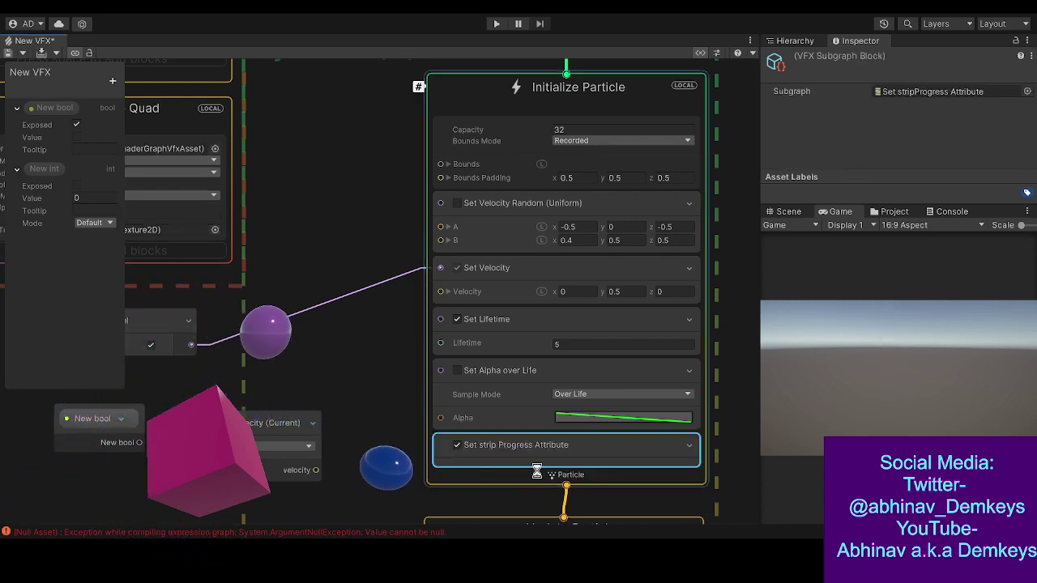
key("Delete")
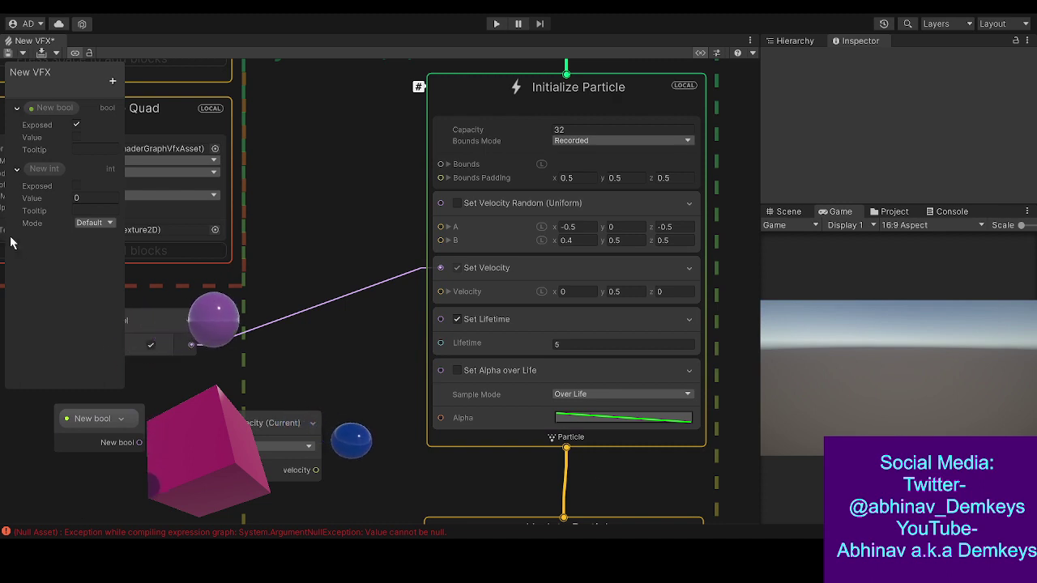
- Place the New bool blackboard property in the graph as a node next to the Initialize Particle context's Set Velocity block
left_click(47, 108)
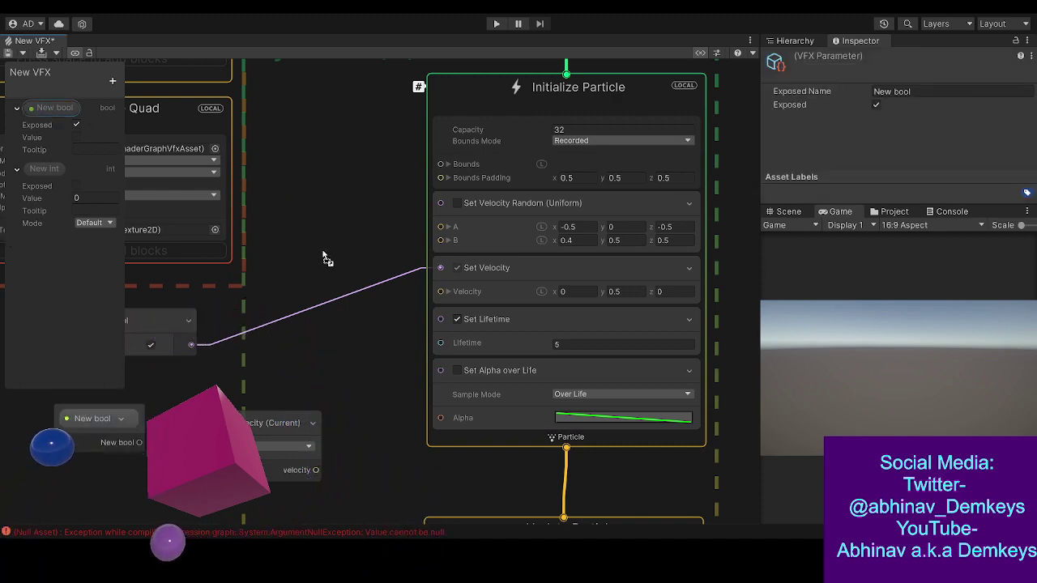
left_click_drag(322, 256, 327, 258)
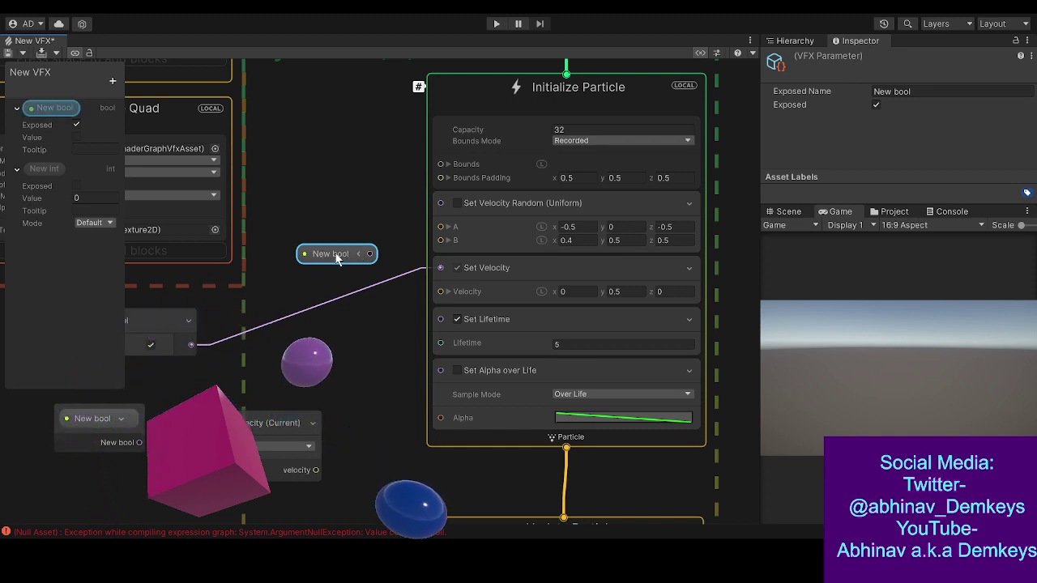
key("Delete")
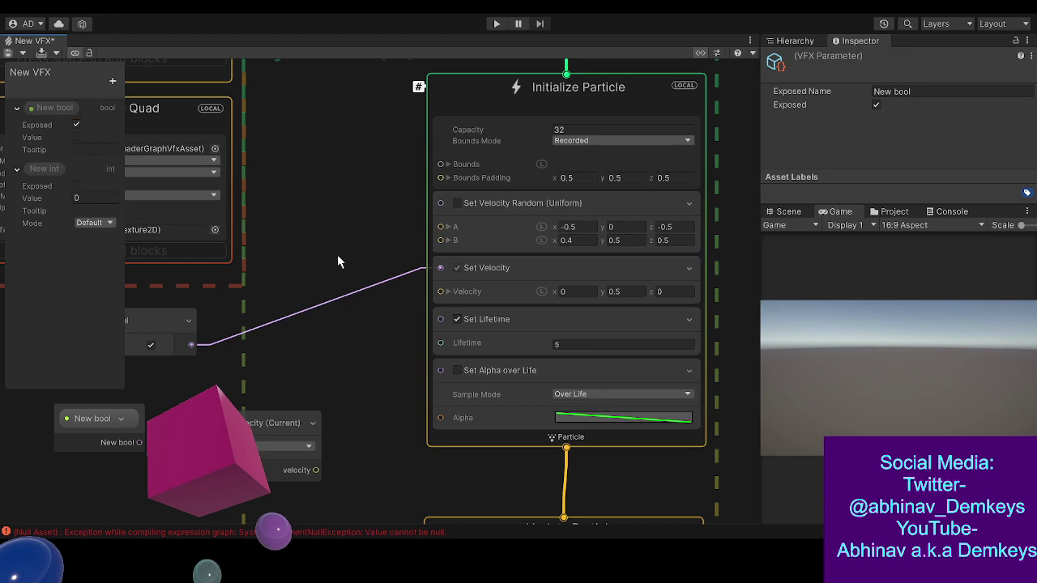
left_click_drag(42, 108, 322, 269)
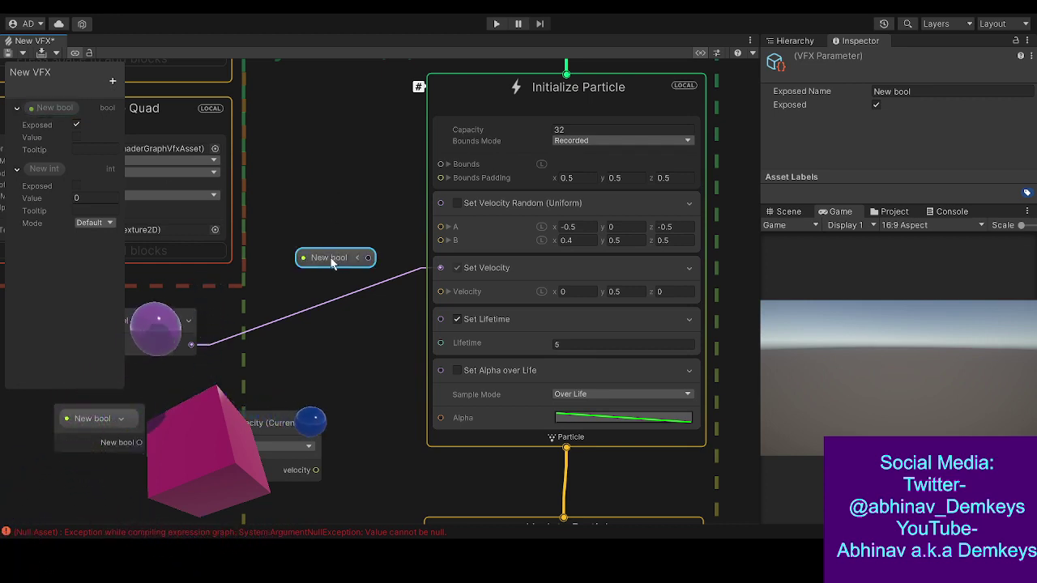
- Expand the New bool property node to show its output, and move it level with the Set Velocity Random block
left_click(357, 258)
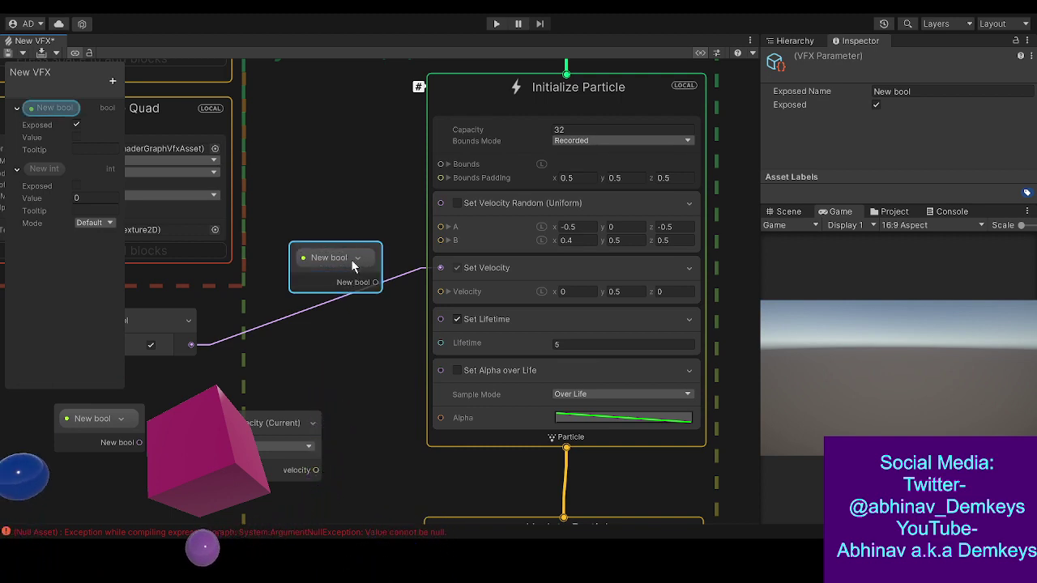
left_click(357, 258)
left_click(357, 259)
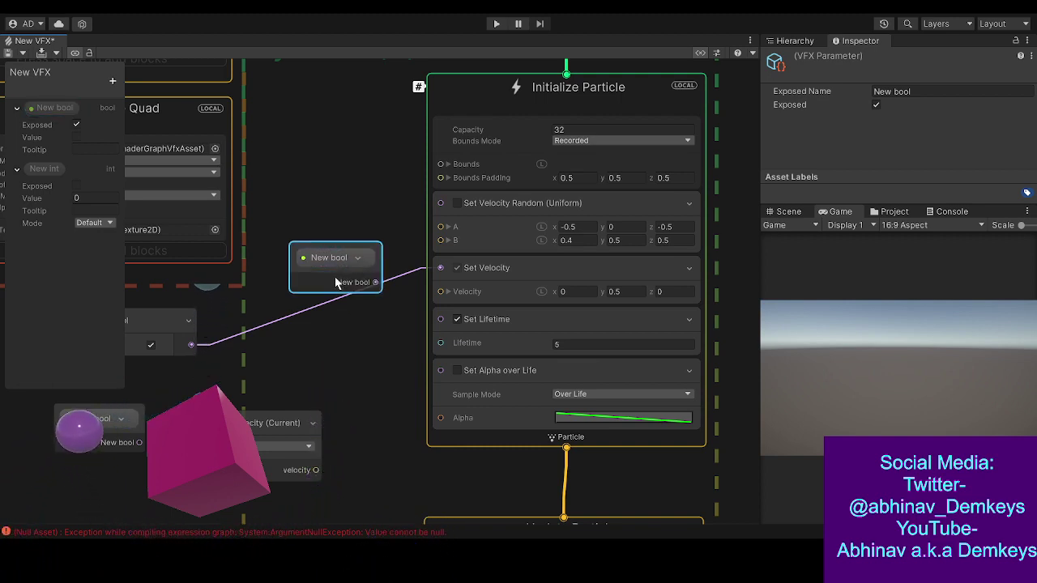
left_click_drag(289, 229, 307, 197)
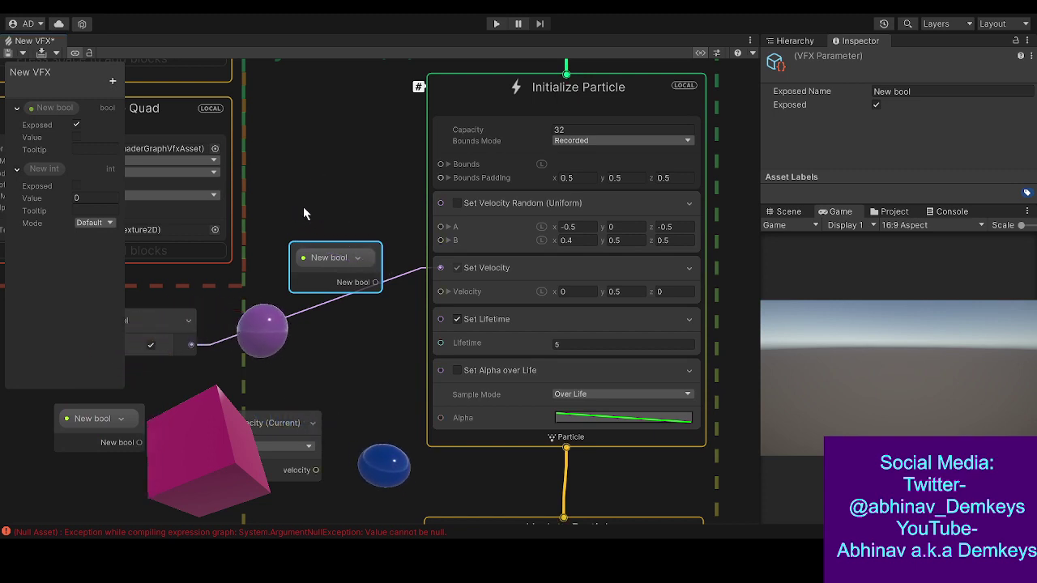
left_click(341, 313)
left_click_drag(326, 280, 295, 238)
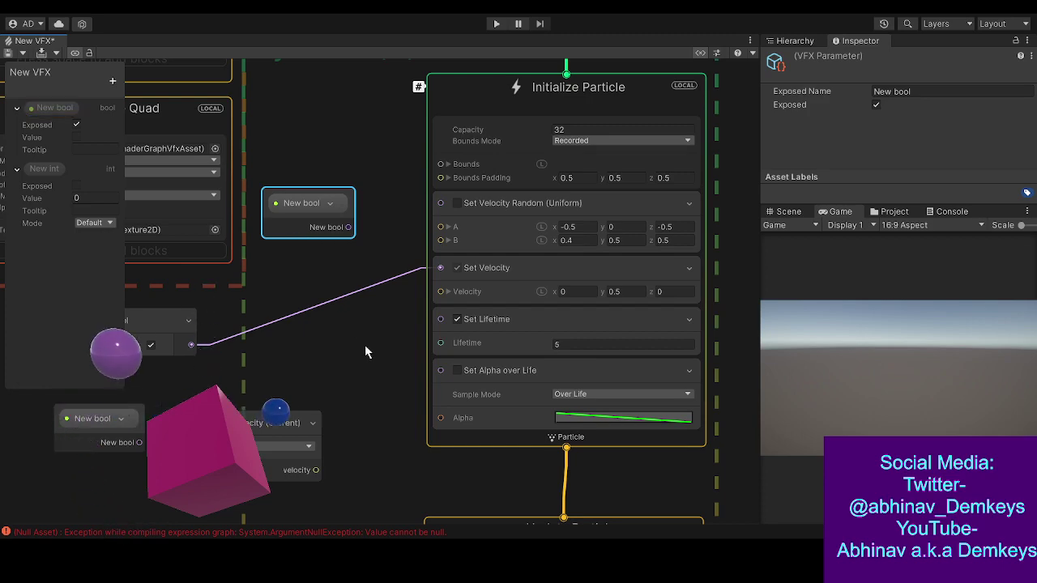
- Delete the New bool property node beside System (2)'s Initialize Particle context
middle_click_drag(378, 395, 235, 257)
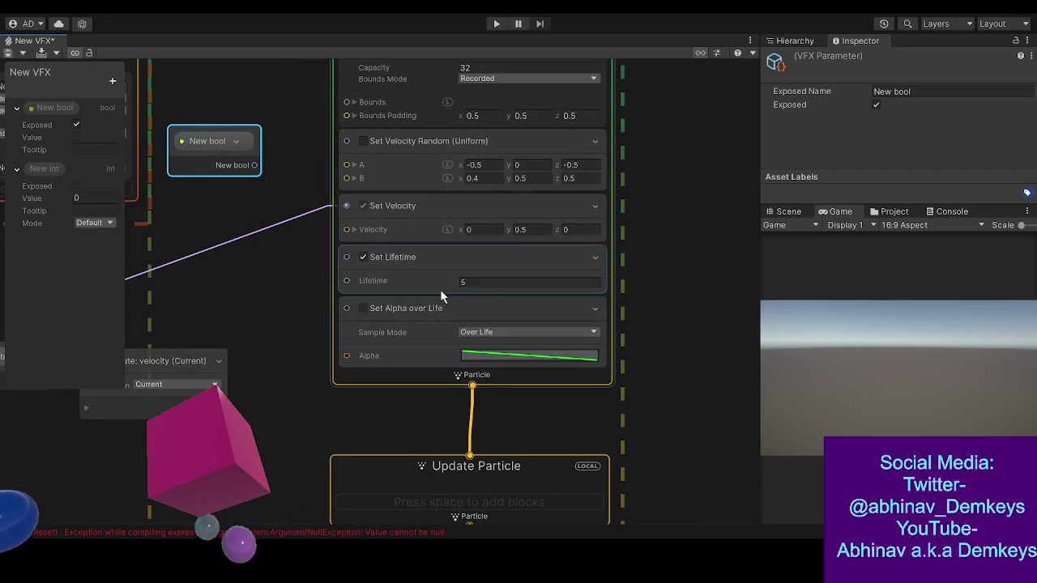
middle_click_drag(646, 252, 607, 315)
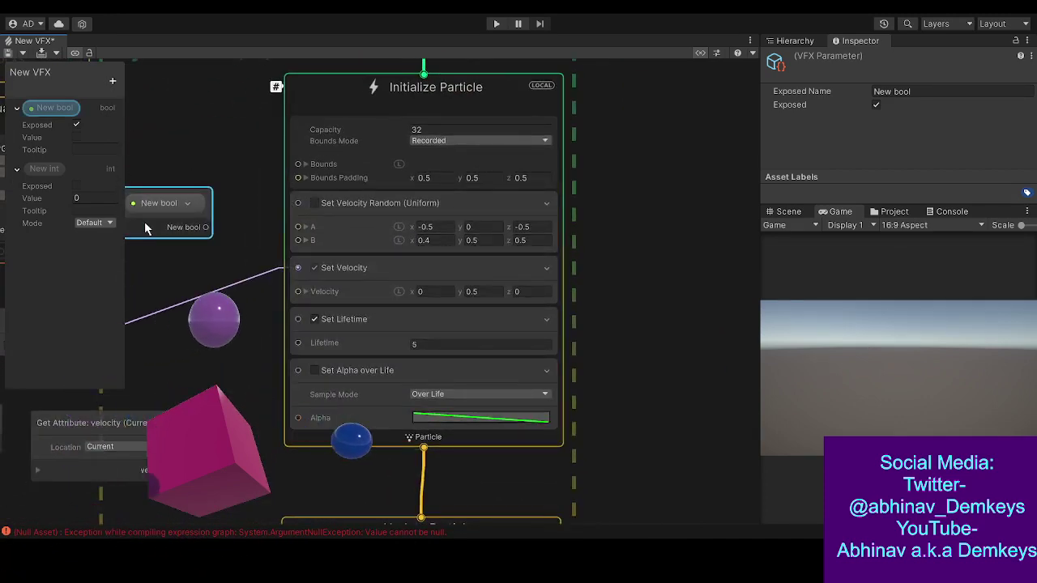
key("Delete")
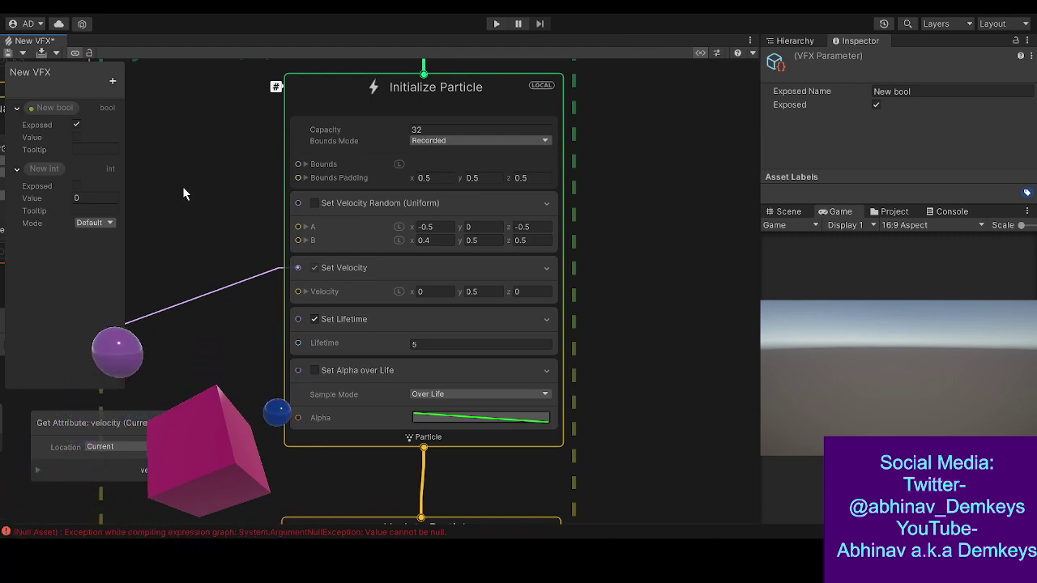
- Add a Sample Signed Distance Field node to the graph and place it below the Get Attribute: velocity node
middle_click_drag(182, 193, 463, 189)
left_click(420, 210)
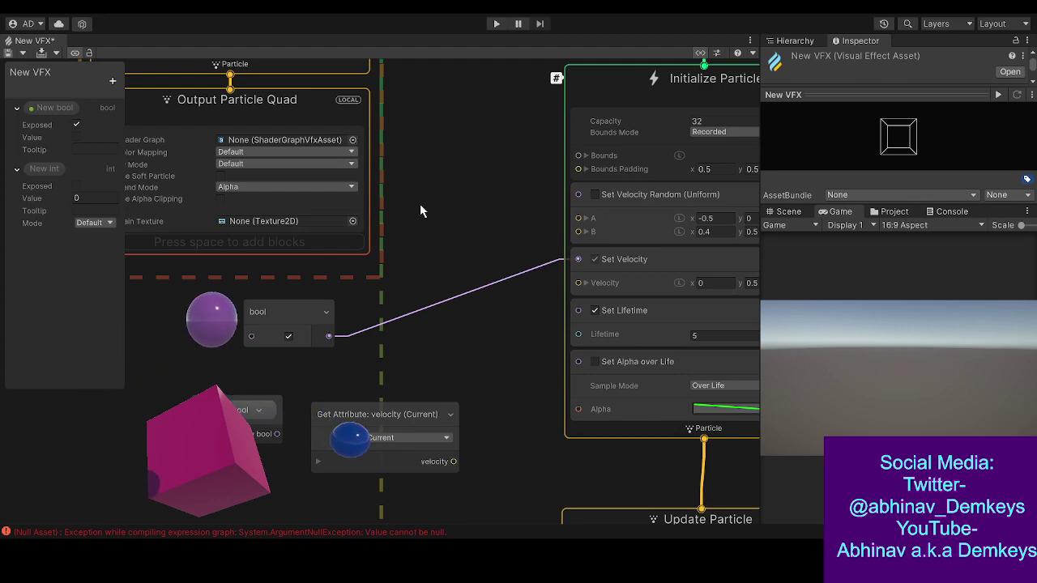
key("ctrl+v")
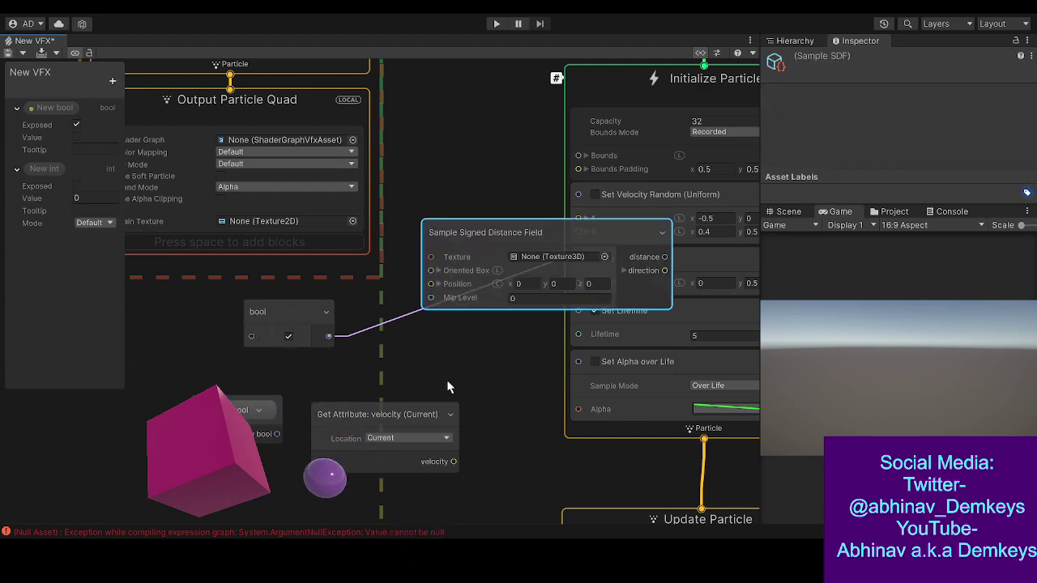
middle_click_drag(446, 379, 461, 252)
left_click_drag(510, 107, 309, 389)
middle_click_drag(308, 390, 387, 350)
left_click_drag(387, 350, 436, 354)
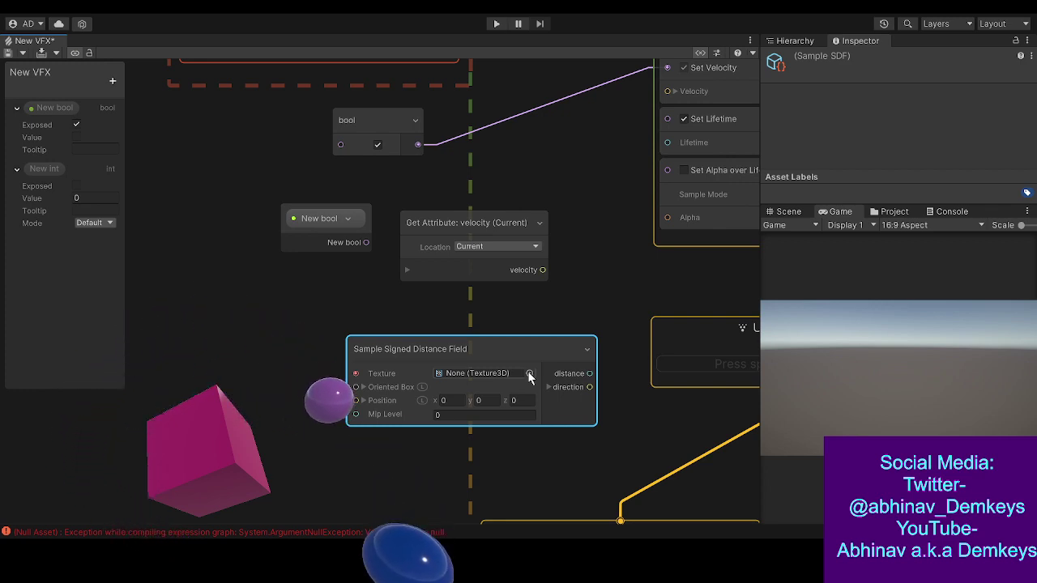
left_click_drag(500, 350, 428, 344)
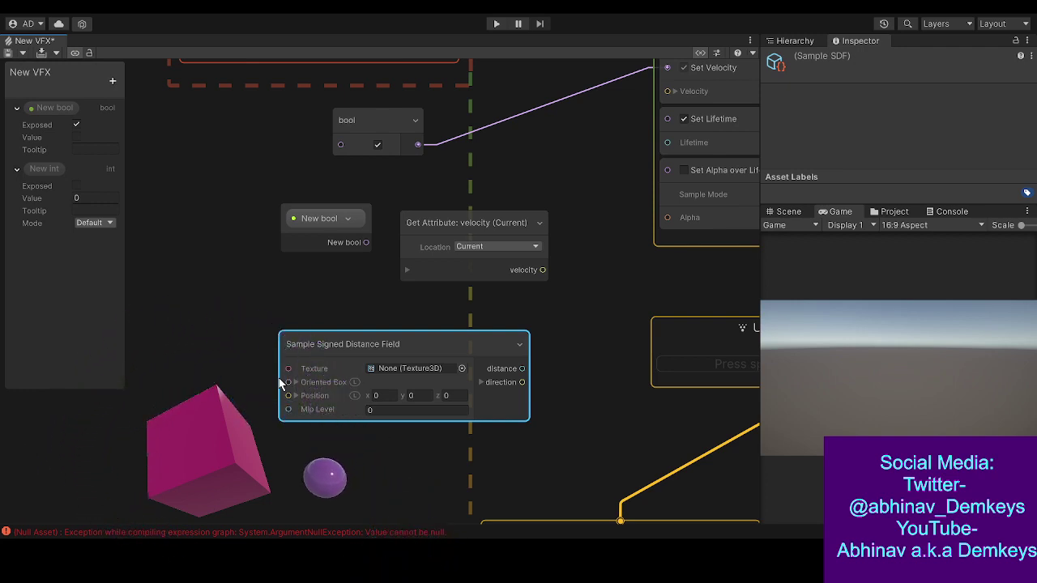
- Examine the Get Attribute: velocity node and the Set Velocity blocks in the Output Particle Quad and Output Particle Triangle contexts
middle_click_drag(265, 290, 324, 351)
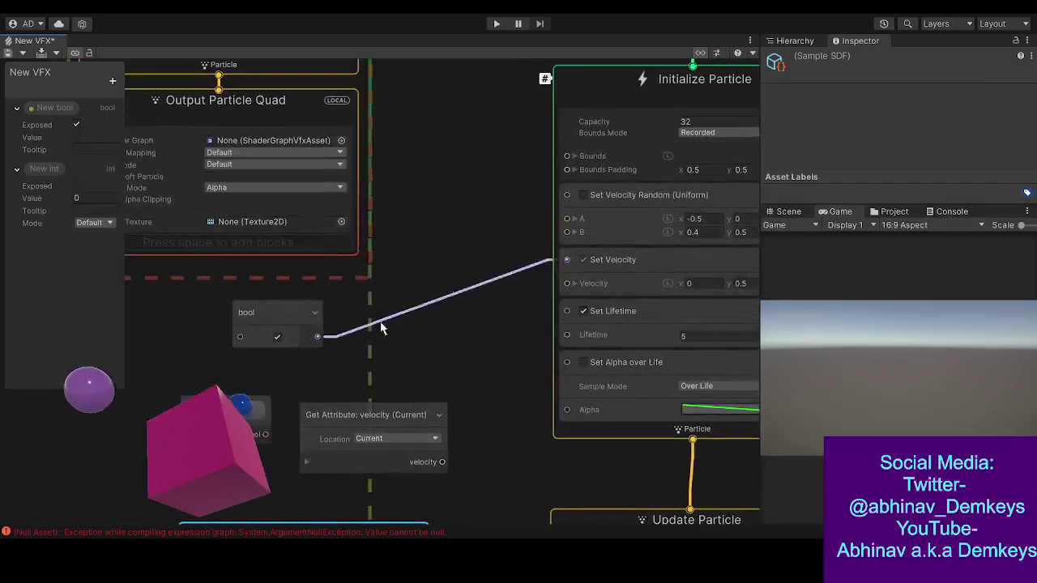
middle_click_drag(462, 225, 523, 70)
left_click(395, 271)
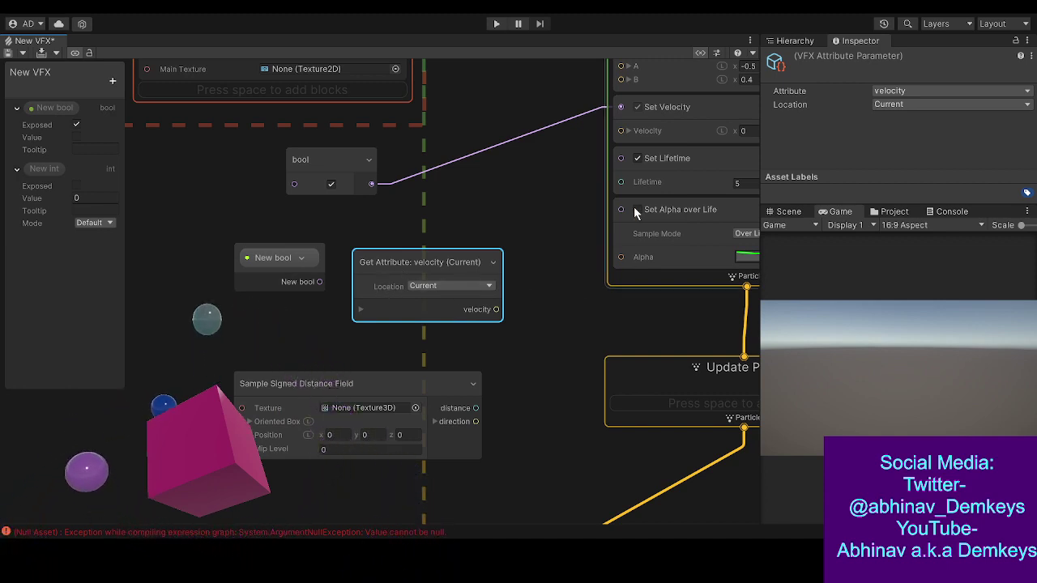
left_click(523, 217)
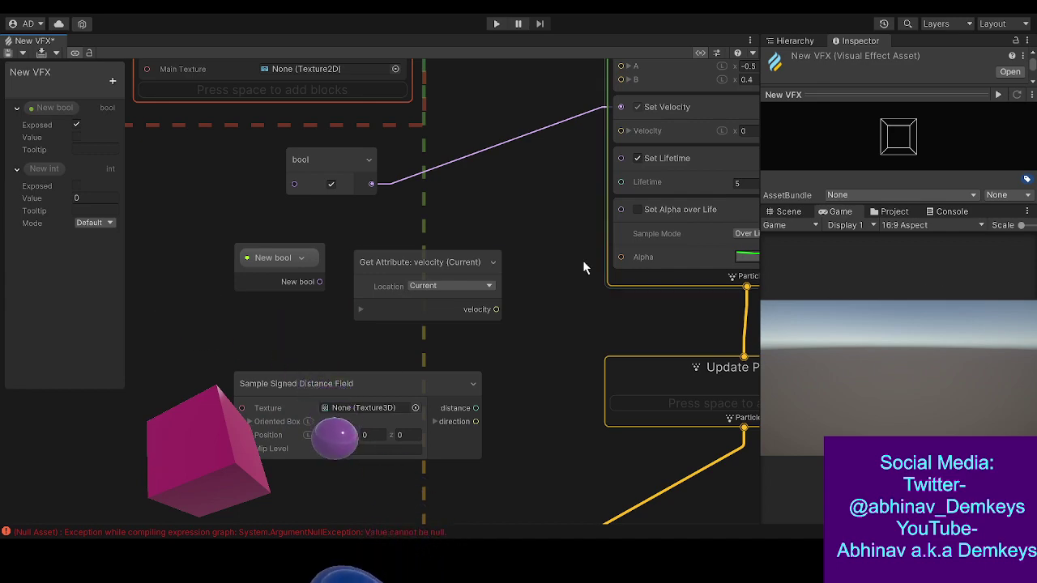
scroll(584, 267, "down", 10)
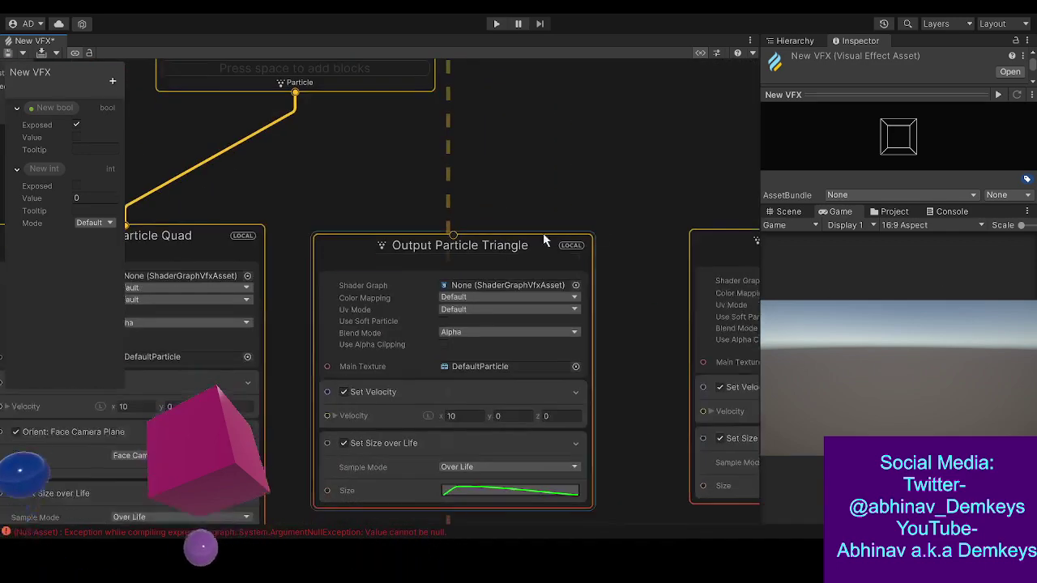
left_click(384, 397)
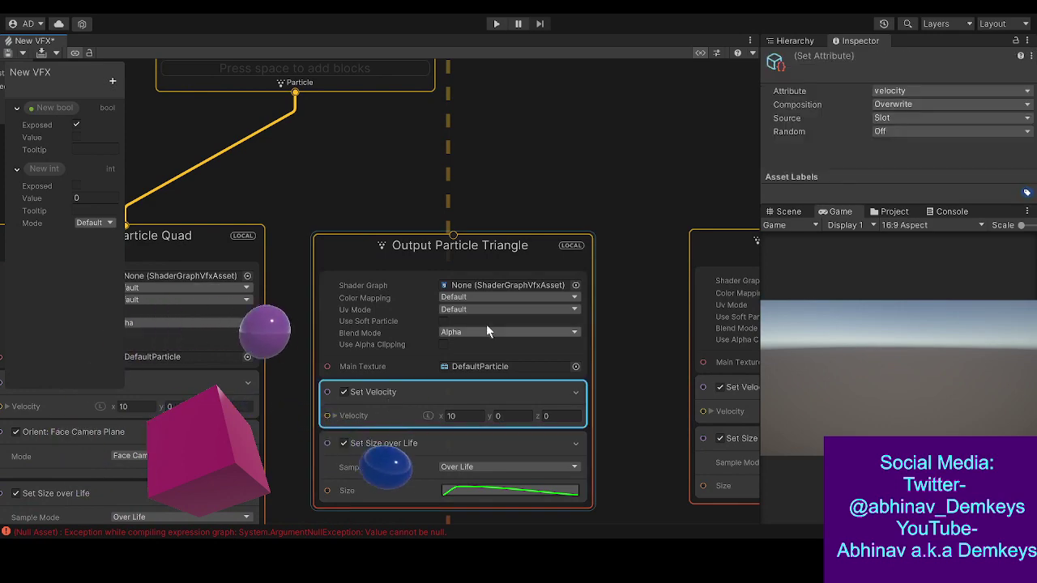
middle_click_drag(349, 194, 618, 64)
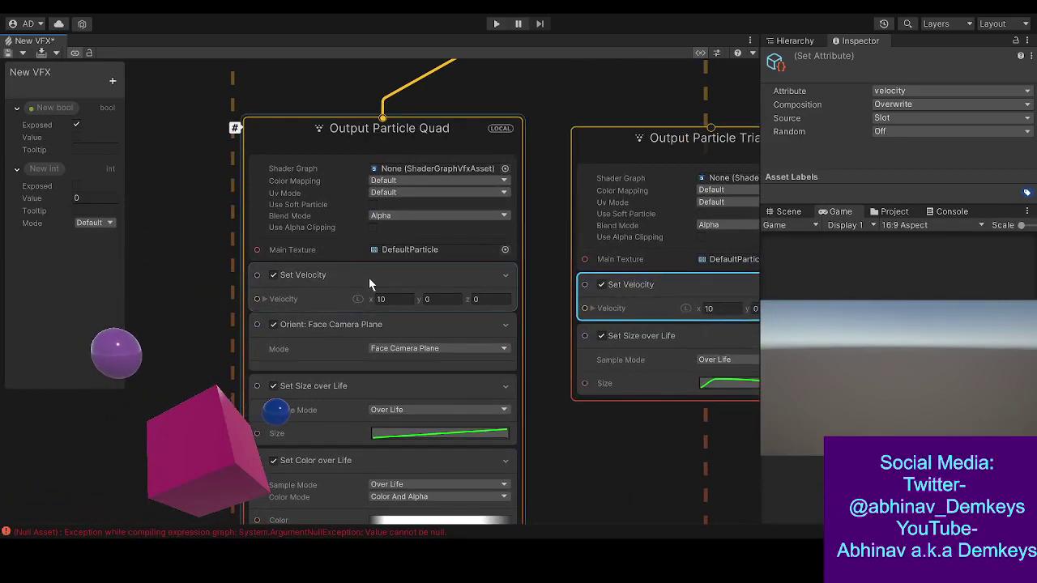
left_click(548, 97)
middle_click_drag(561, 96, 352, 429)
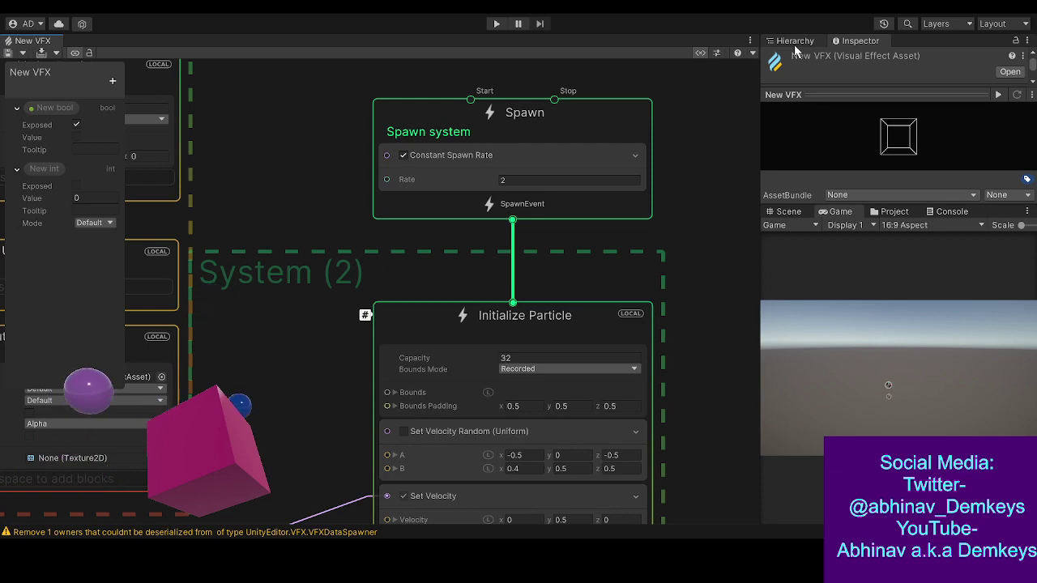
- Set the bool node that drives the Initialize Particle context's Set Velocity block to false
middle_click_drag(340, 434, 339, 191)
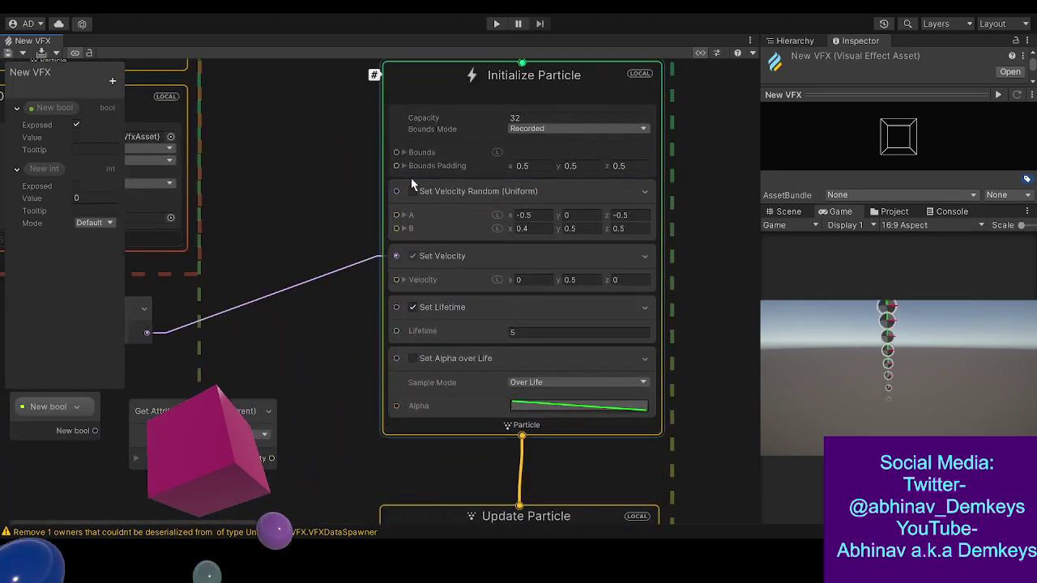
left_click(416, 256)
middle_click_drag(355, 342, 481, 293)
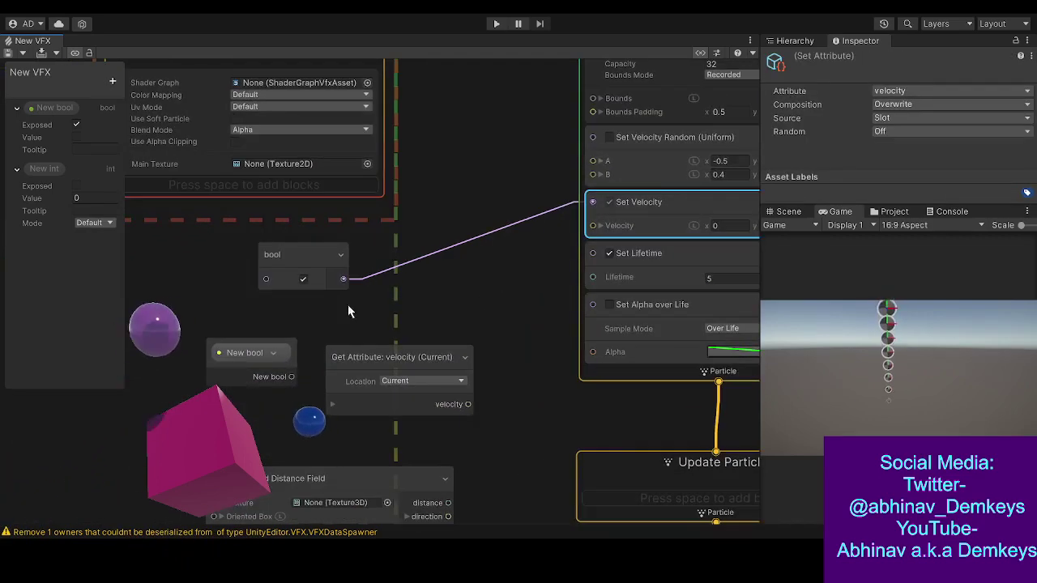
left_click(320, 267)
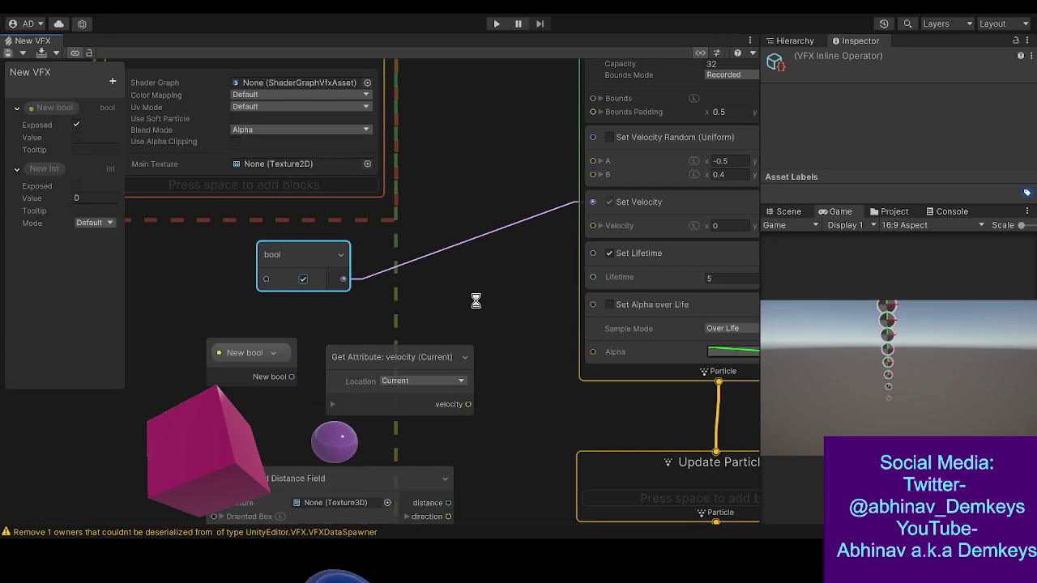
- Copy the Set Velocity block from System (2)'s Output Particle Quad context into its empty Update Particle context
middle_click_drag(516, 353, 390, 111)
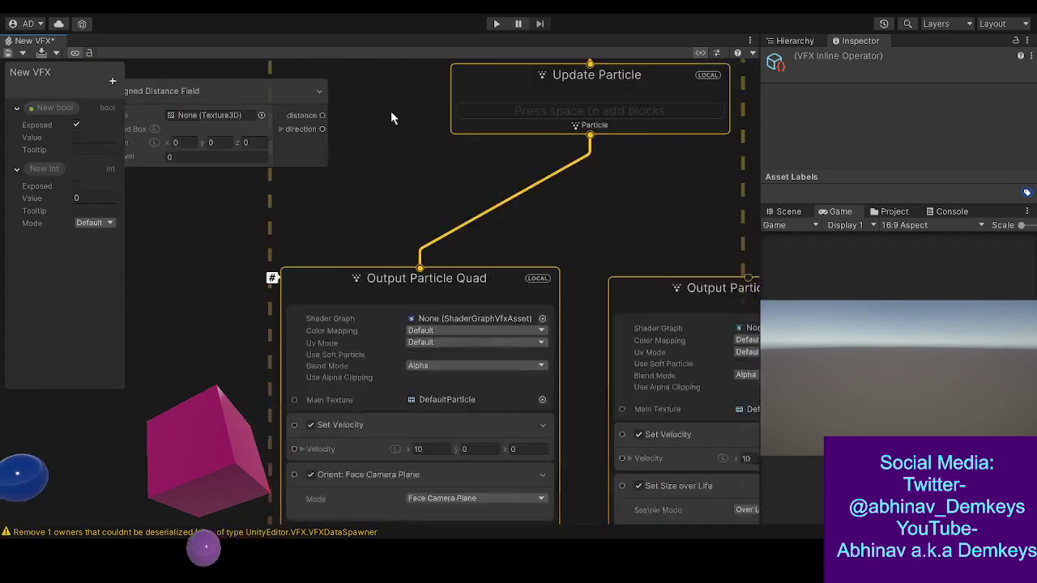
middle_click_drag(380, 213, 396, 114)
middle_click_drag(157, 414, 271, 310)
middle_click_drag(271, 233, 189, 400)
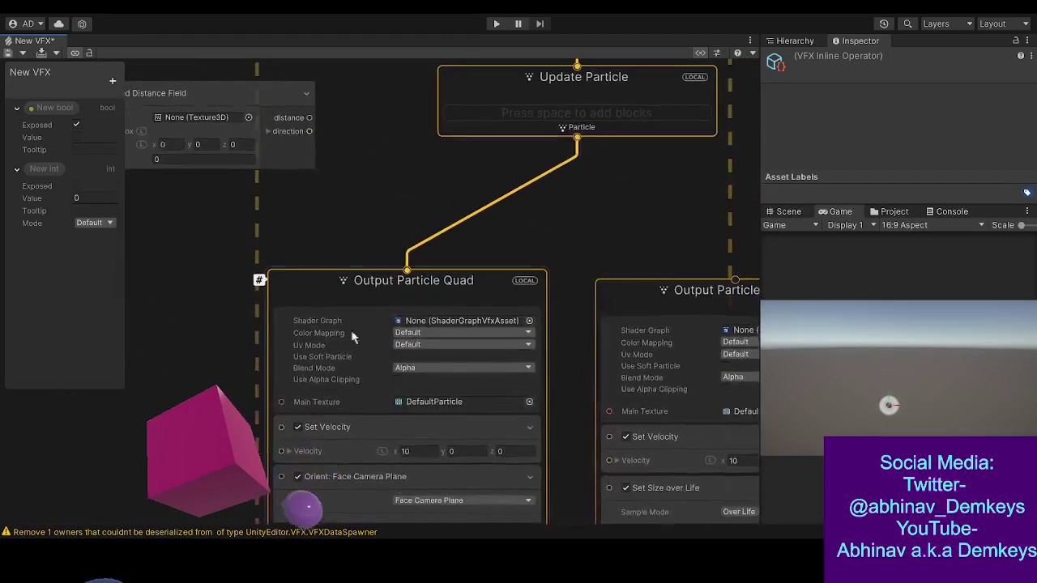
left_click(364, 428)
left_click_drag(398, 356, 511, 125)
left_click_drag(498, 132, 496, 122)
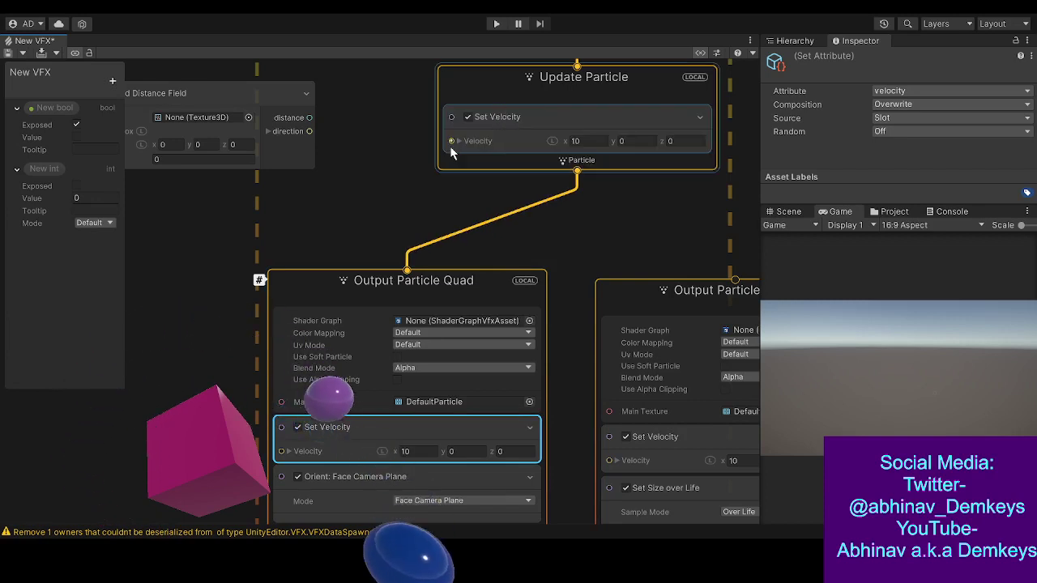
- Set the X velocity of the Update Particle context's Set Velocity block to 1
middle_click_drag(357, 190, 302, 213)
left_click(520, 175)
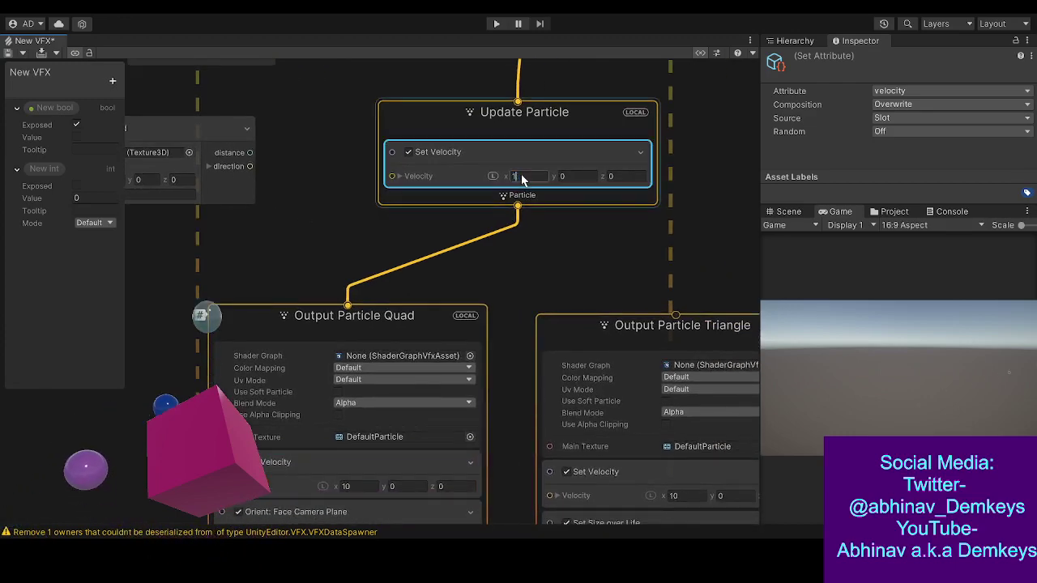
type("1")
key("Return")
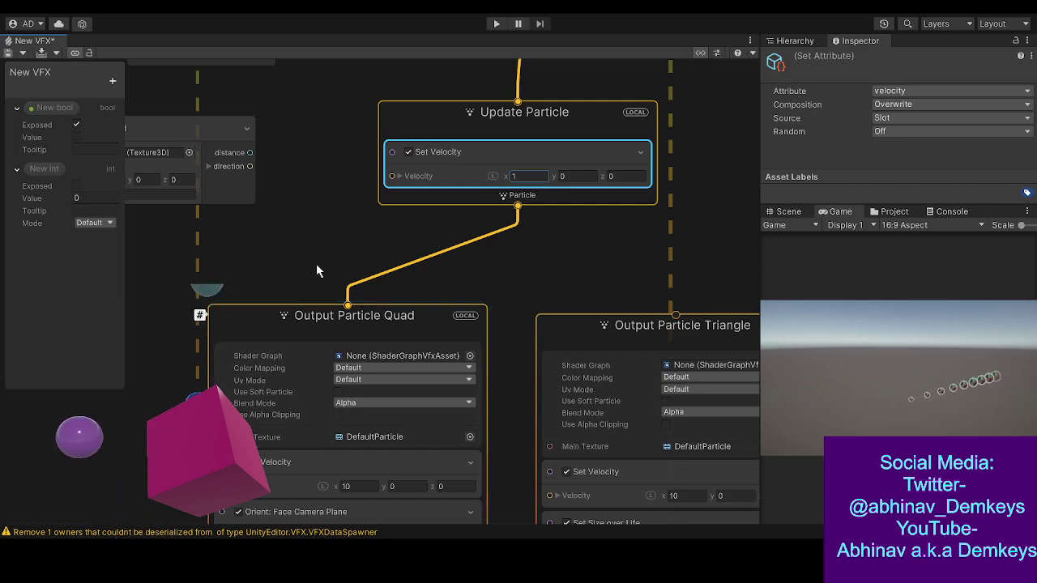
- Examine the Output Particle Quad and Update Particle contexts and the overall layout of the whole graph
middle_click_drag(329, 267, 423, 112)
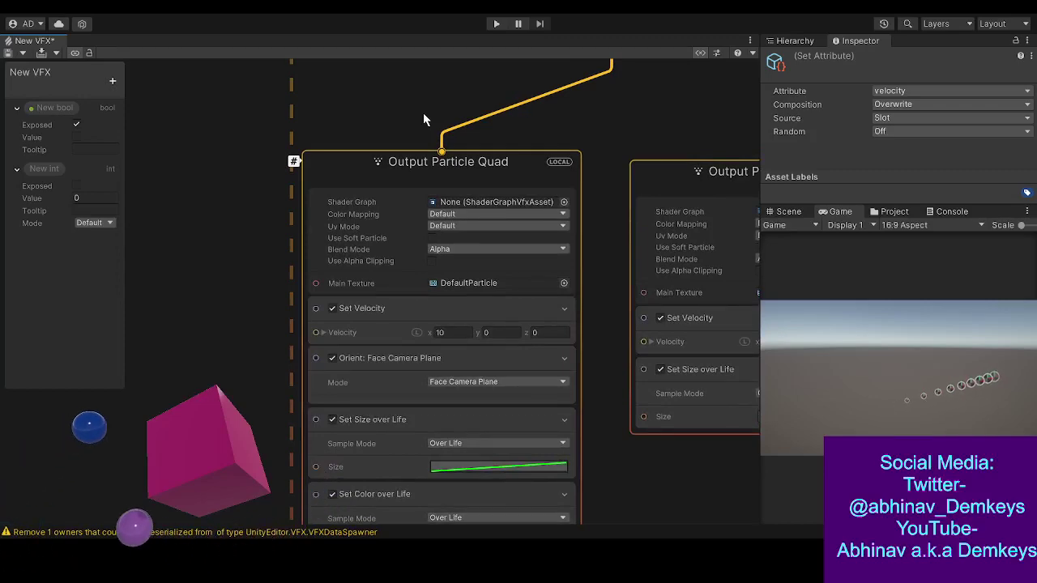
middle_click_drag(422, 114, 362, 272)
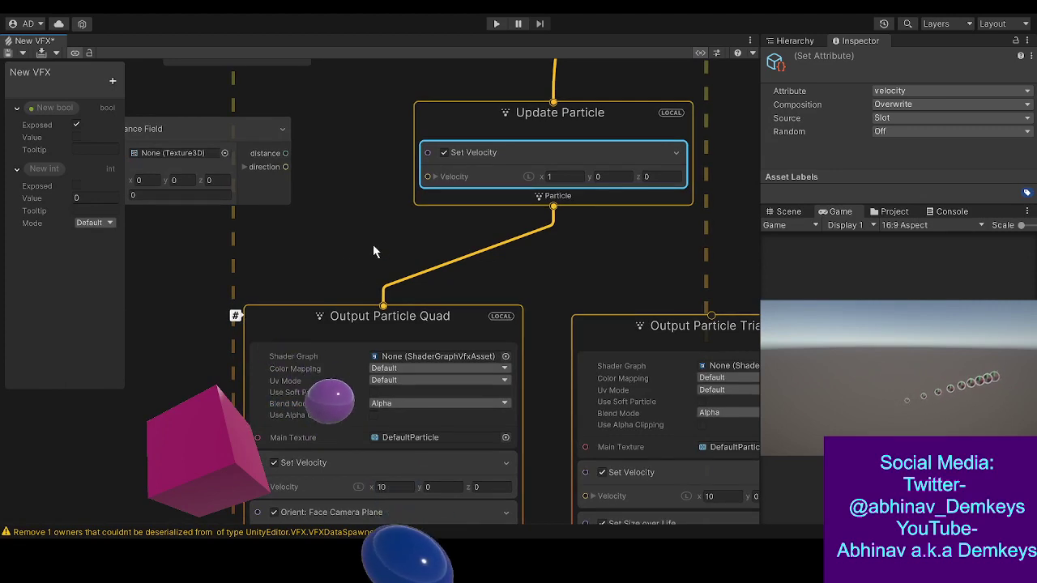
left_click(346, 231)
key("a")
middle_click_drag(274, 414, 358, 396)
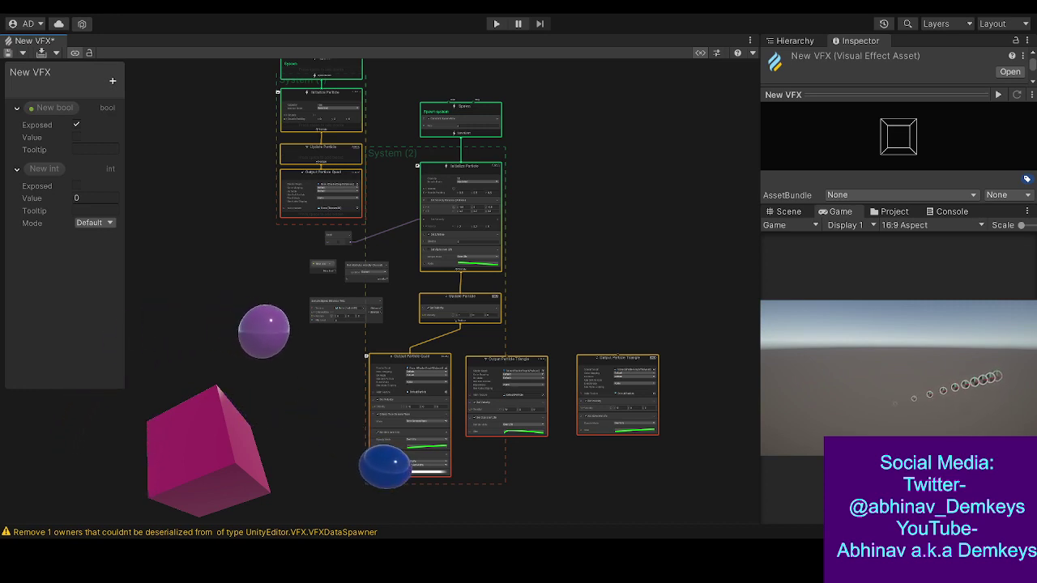
middle_click_drag(601, 199, 508, 197)
left_click(333, 200)
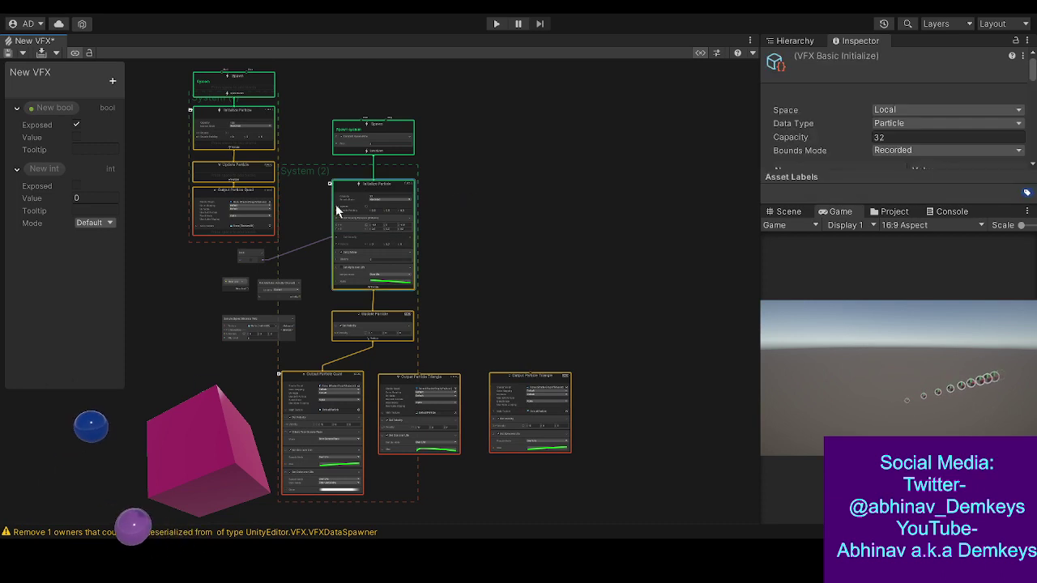
- Toggle the enabled state of the Set Velocity block in System (2)'s Output Particle Quad context
left_click(341, 407)
key("f")
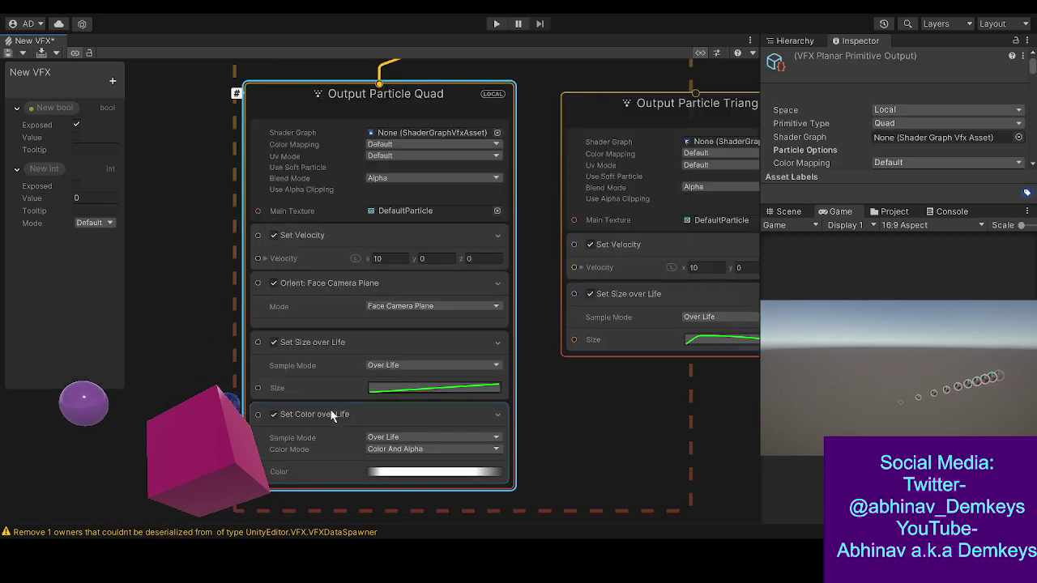
left_click(274, 235)
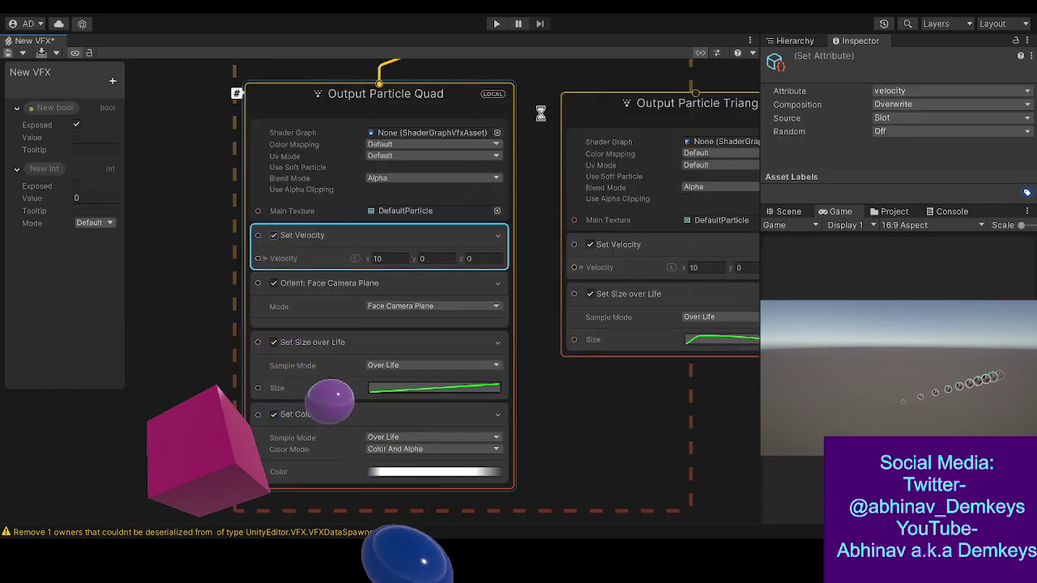
middle_click_drag(534, 144, 541, 361)
middle_click_drag(405, 189, 475, 367)
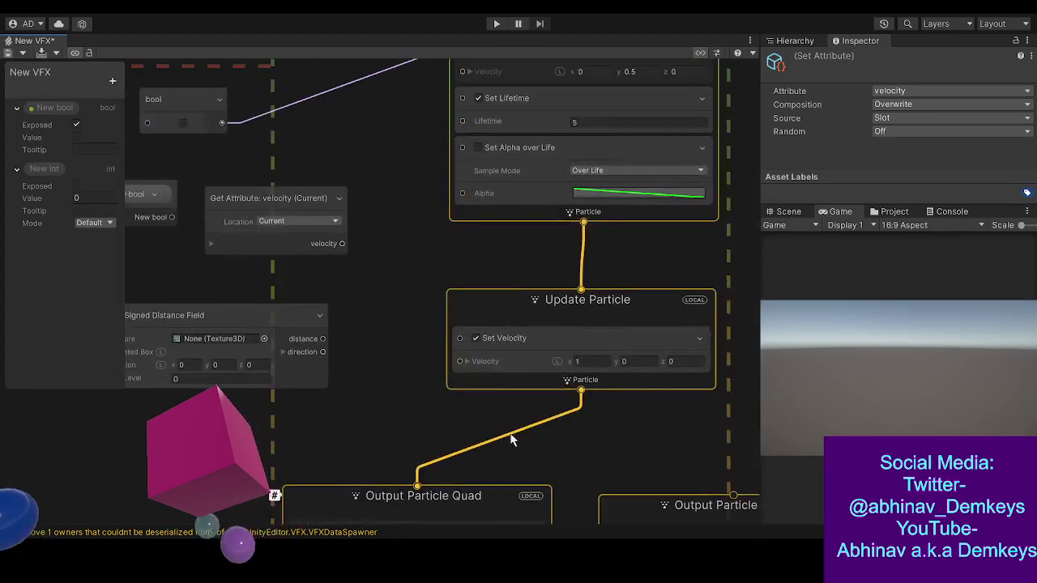
- Set the bool node to true and select the Initialize Particle context's Set Velocity block that it drives
left_click(475, 367)
middle_click_drag(343, 204, 374, 316)
left_click(213, 230)
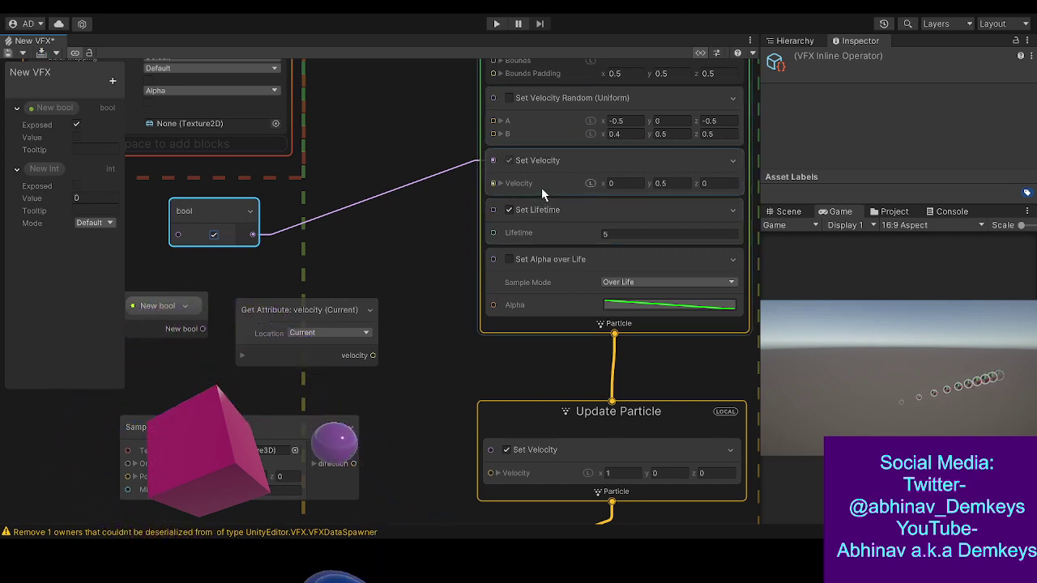
left_click(580, 168)
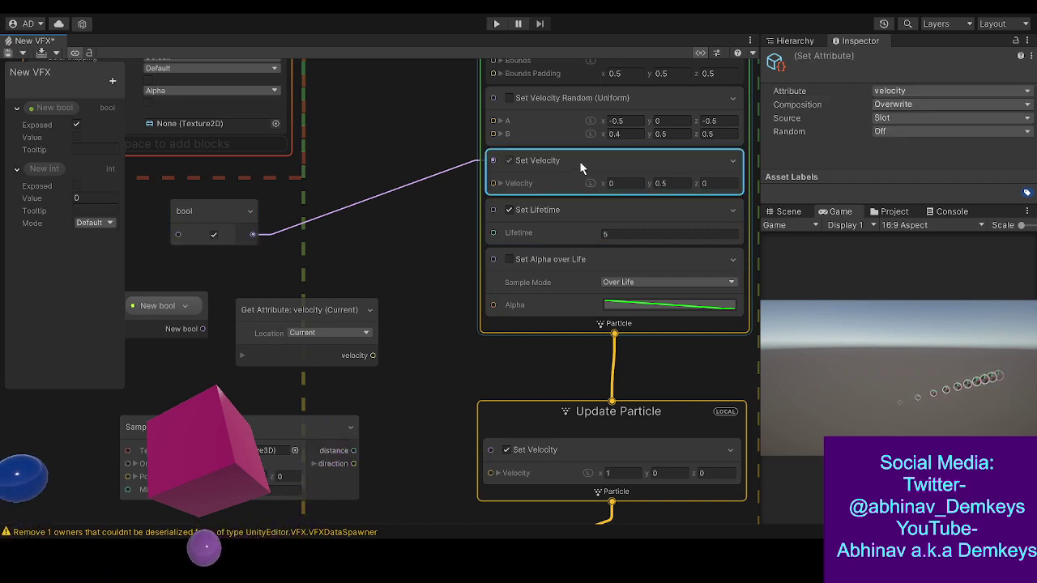
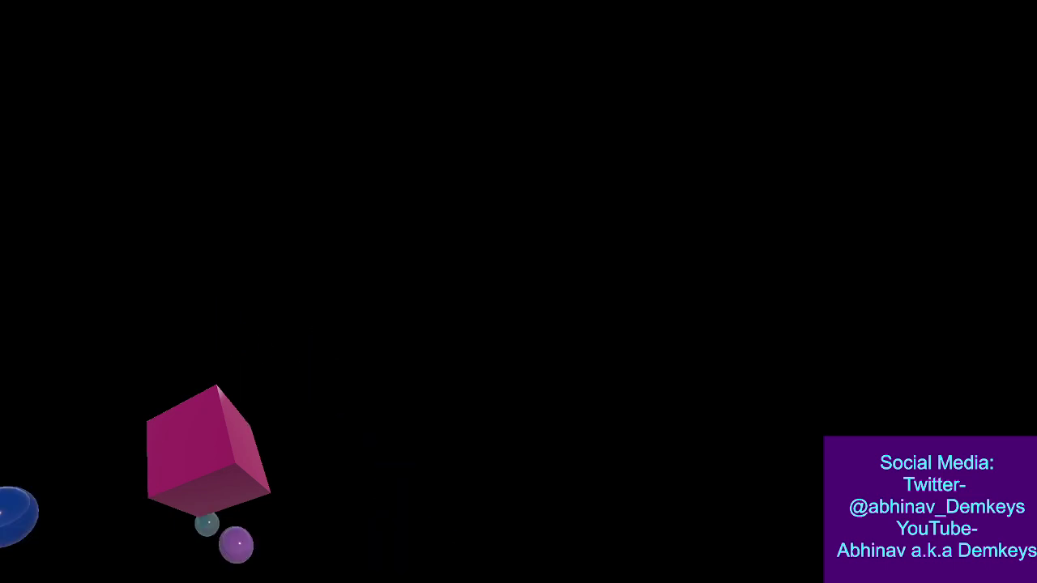
- Show the Display Capture source in OBS and return to Blender
left_click(391, 451)
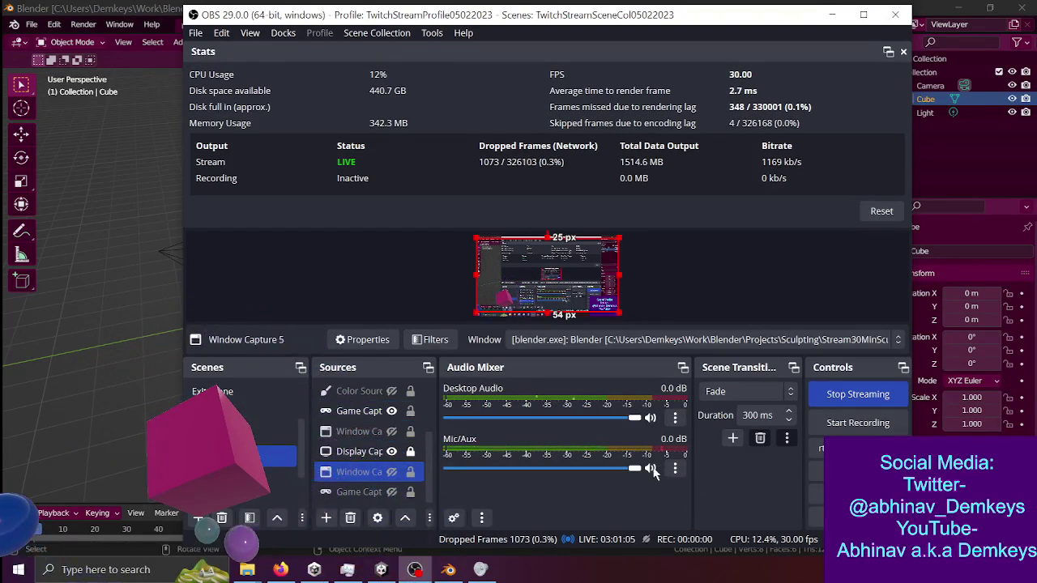
left_click(414, 570)
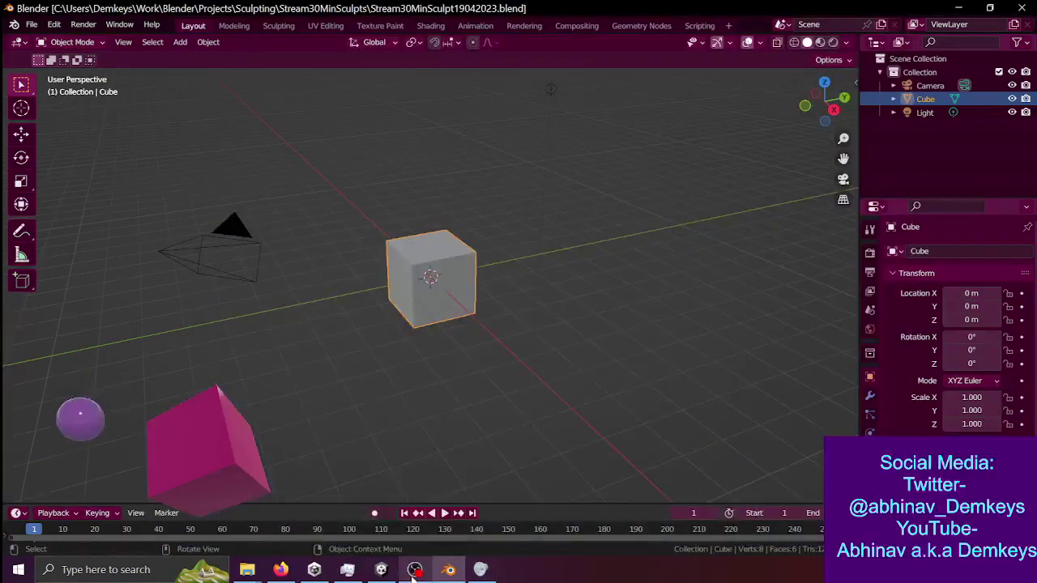
- Check the playing music video in Firefox and the source list and stream stats in OBS, ending back in Blender
left_click(282, 569)
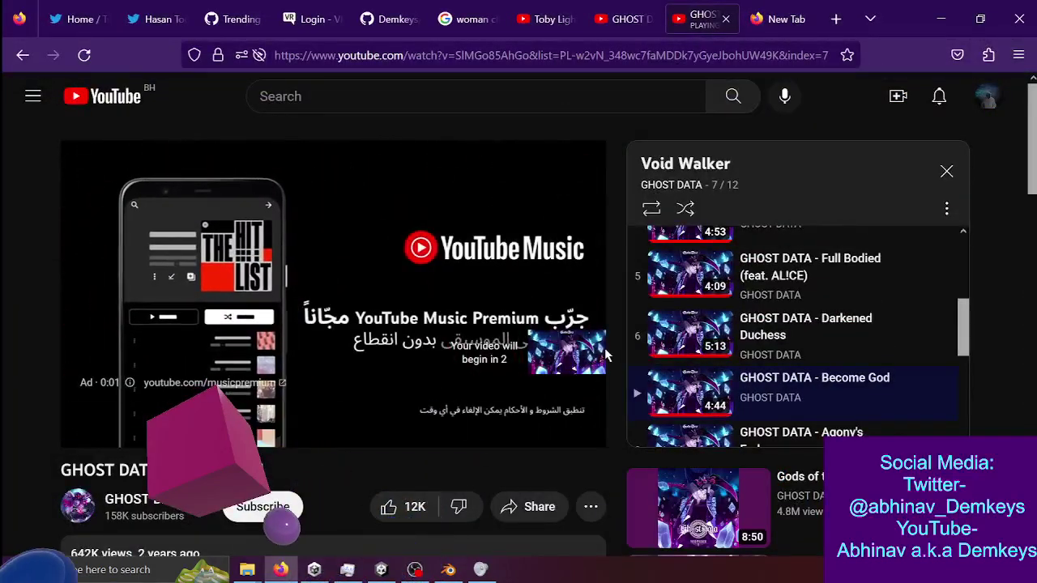
left_click(281, 569)
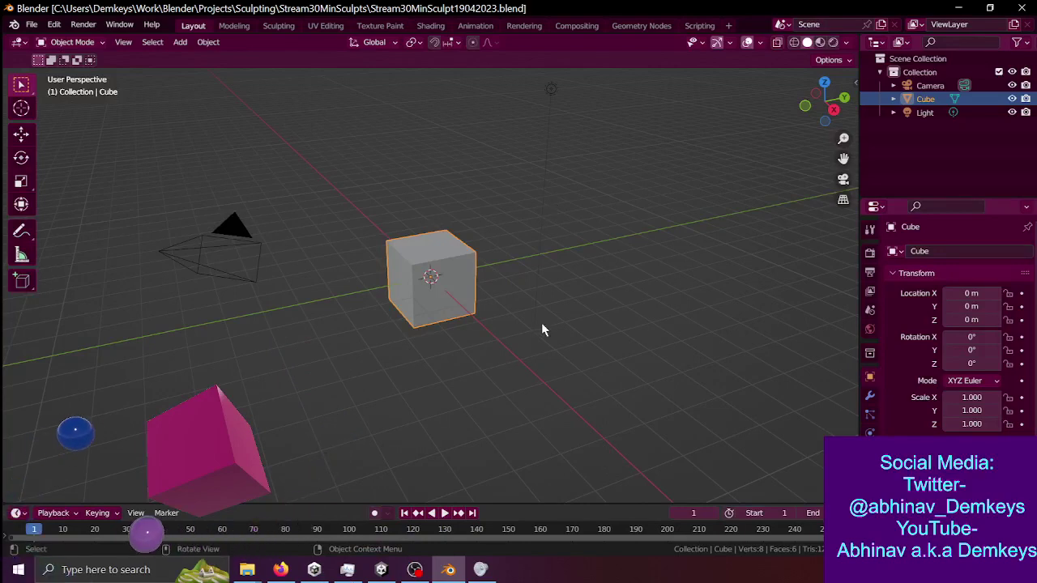
left_click(415, 570)
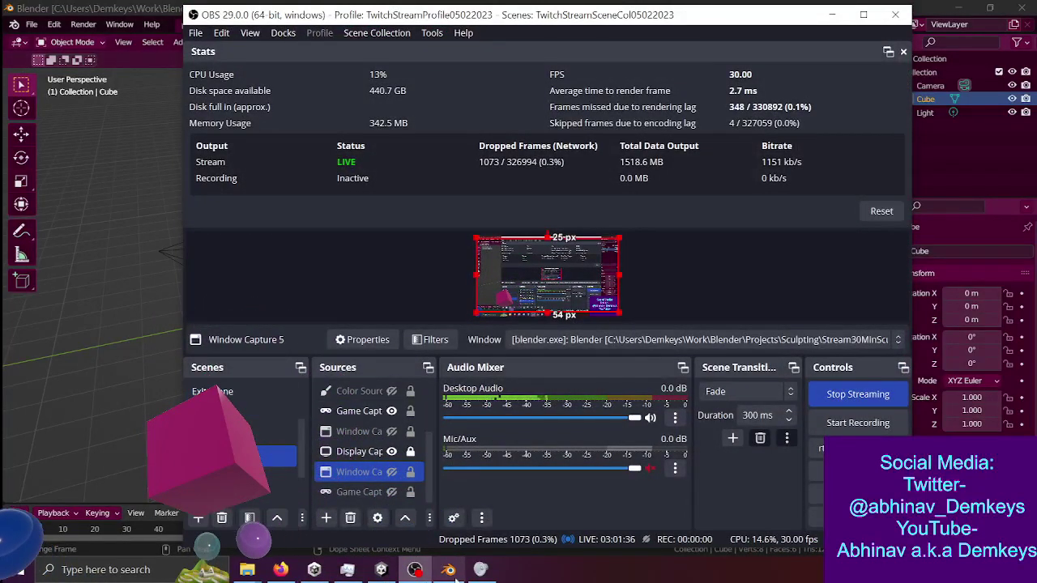
mouse_move(467, 564)
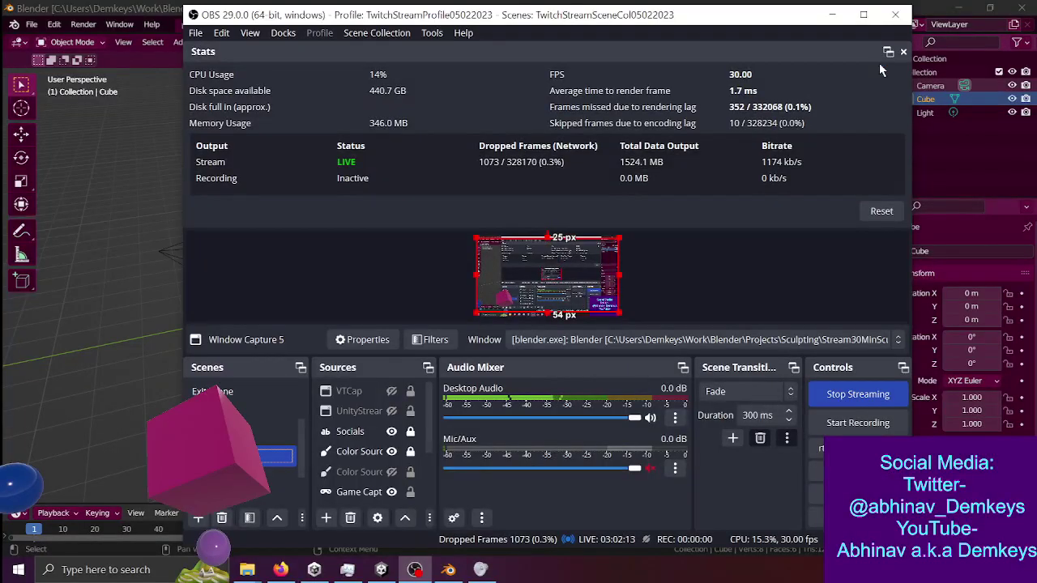
left_click(827, 16)
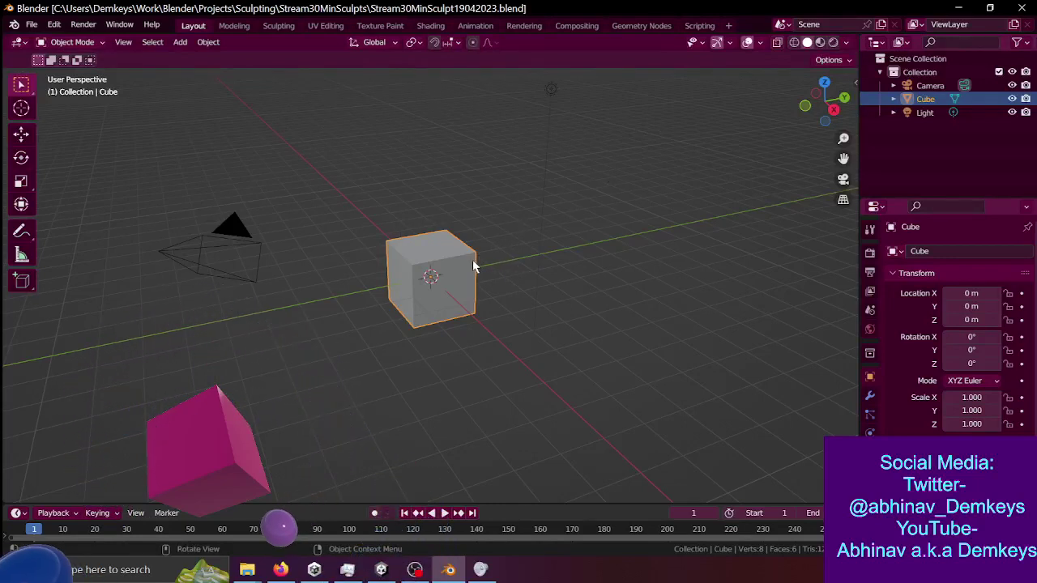
- Delete the default cube from the scene
key("shift+grave")
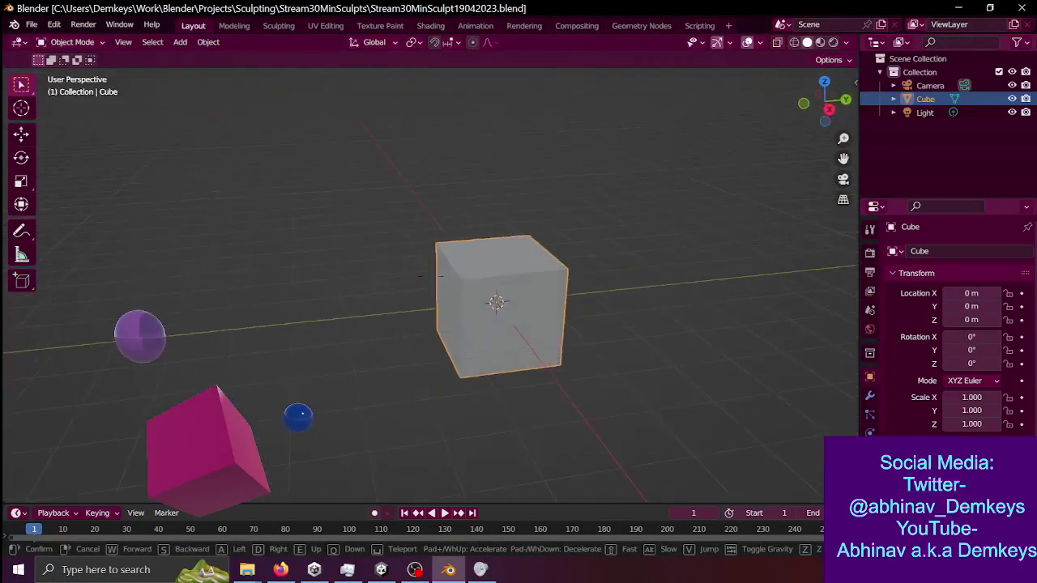
left_click(488, 292)
key("x")
left_click(488, 293)
- Add a Ball metaball at the world origin
key("shift+a")
left_click(535, 243)
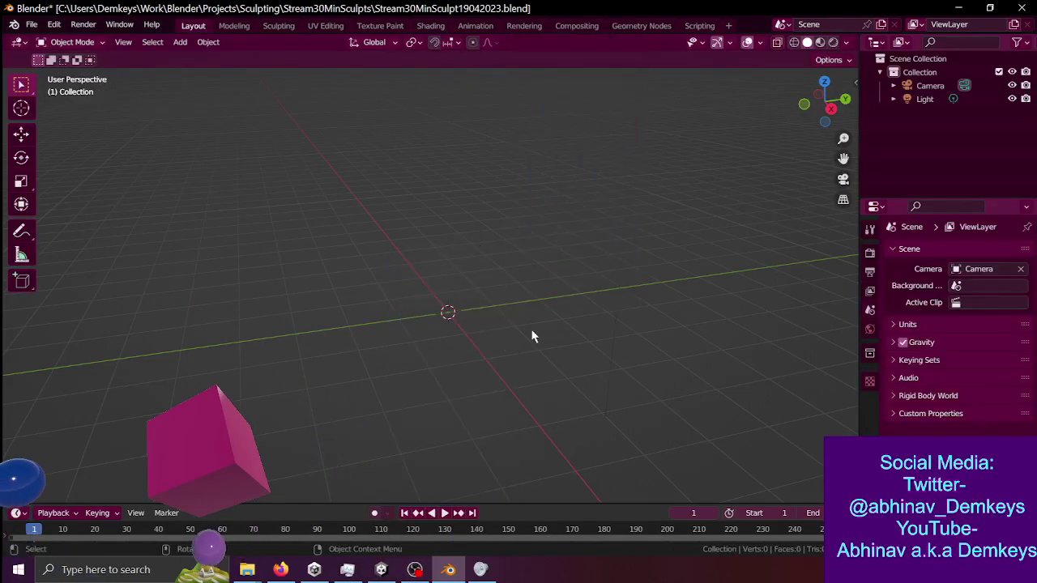
key("grave")
left_click(411, 333)
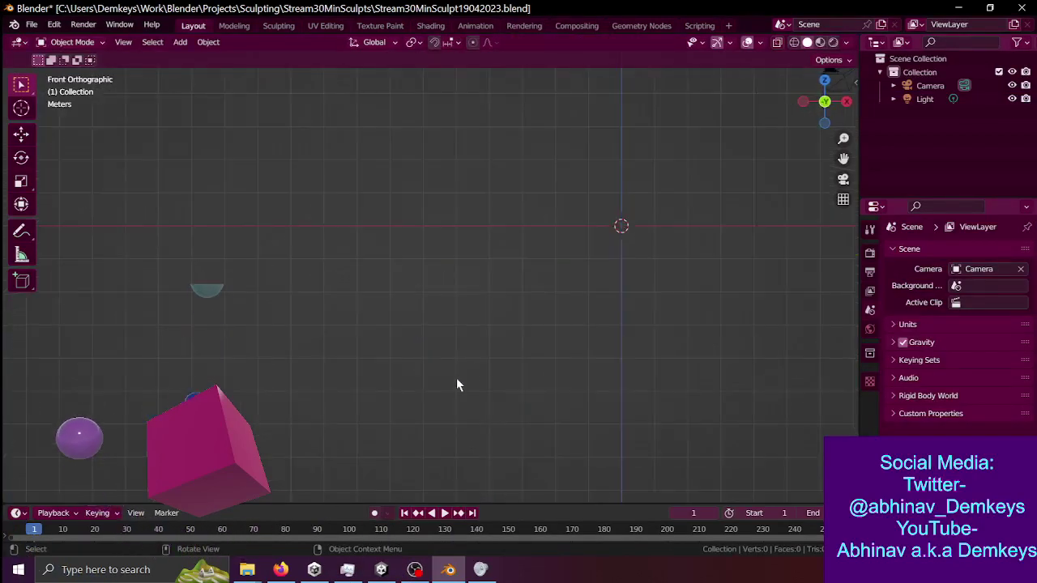
middle_click_drag(592, 269, 338, 298)
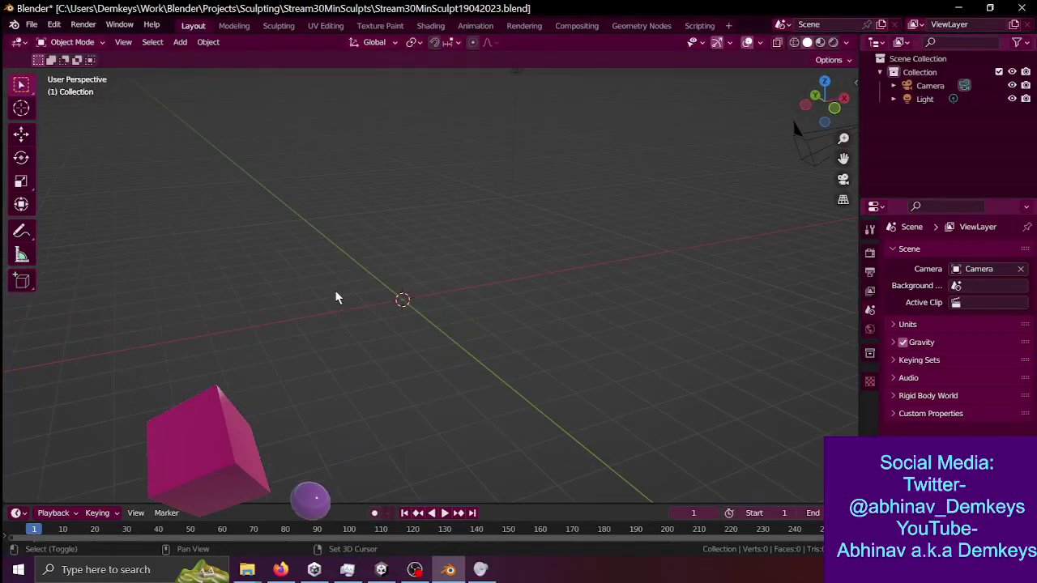
key("shift+a")
mouse_move(338, 296)
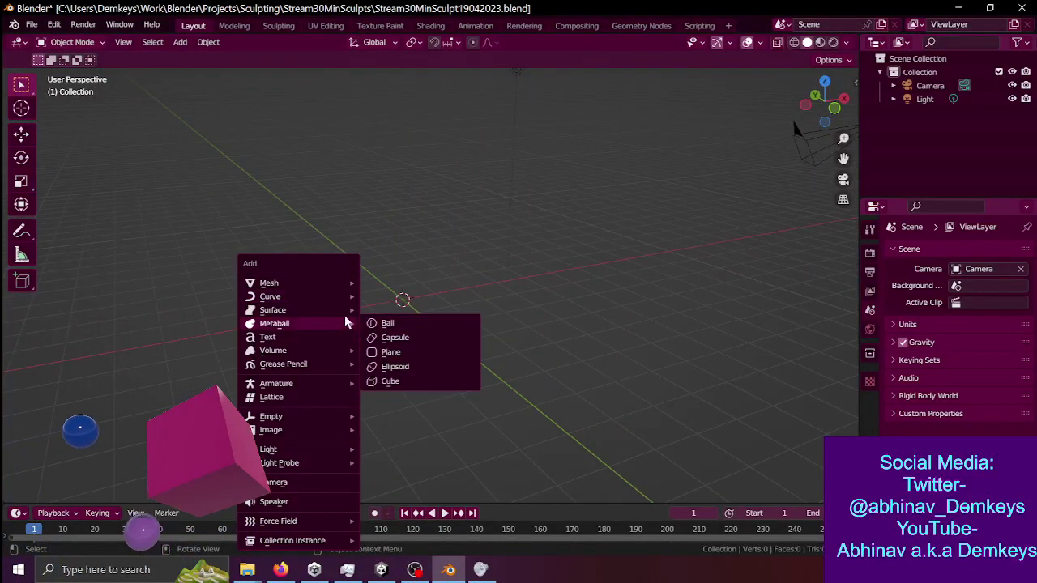
mouse_move(327, 322)
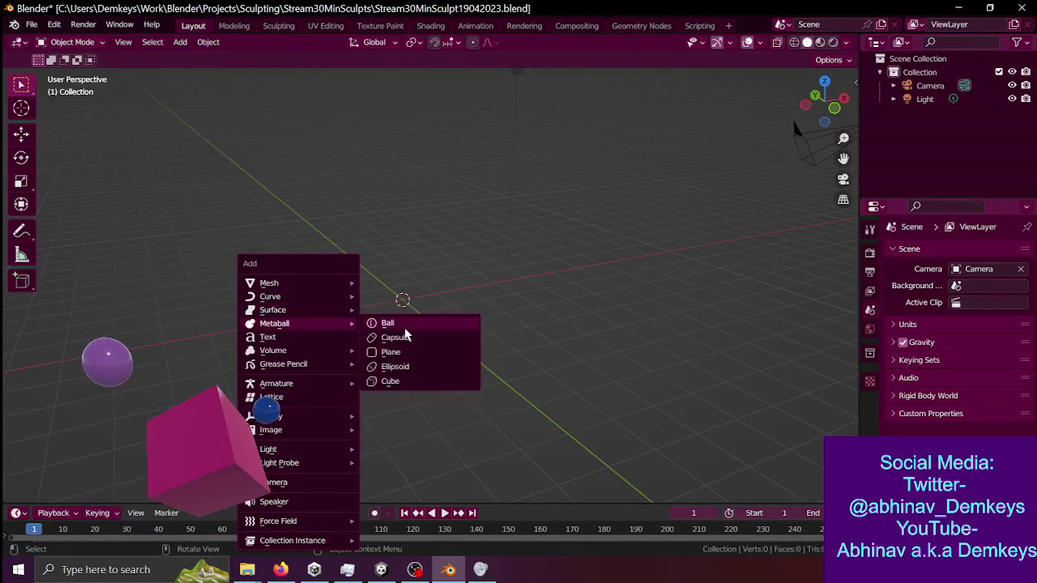
left_click(405, 326)
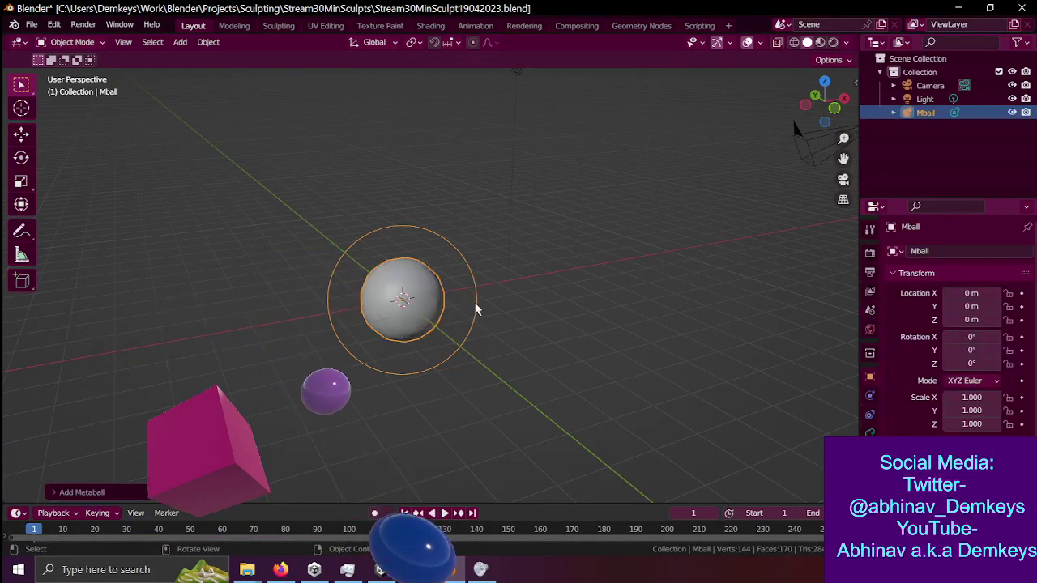
- In the left view, duplicate the metaball, place the copy at about Y -1.18 m, Z -0.23 m, and scale it to about 0.87
key("grave")
left_click(359, 278)
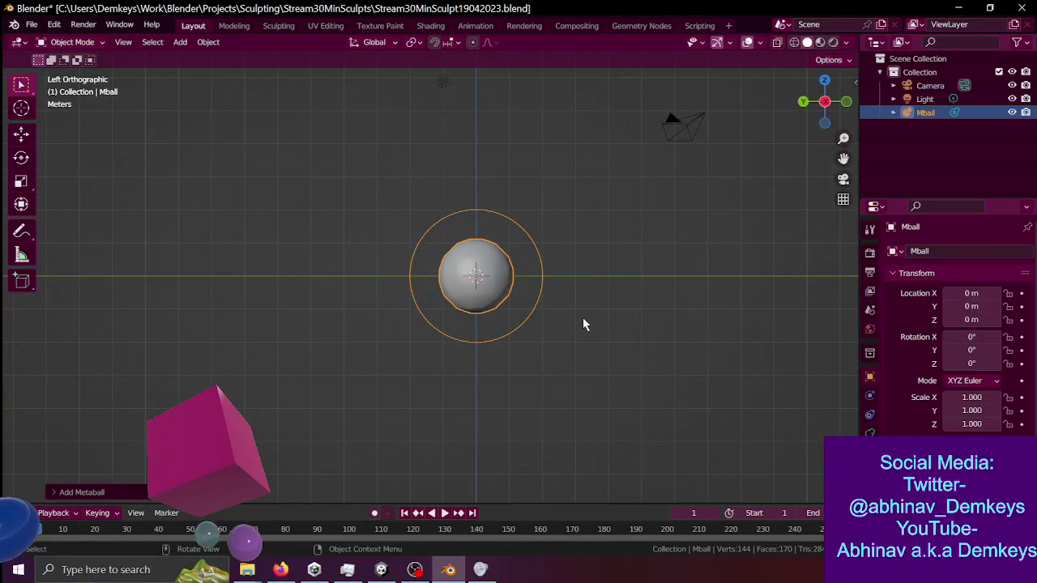
key("shift+d")
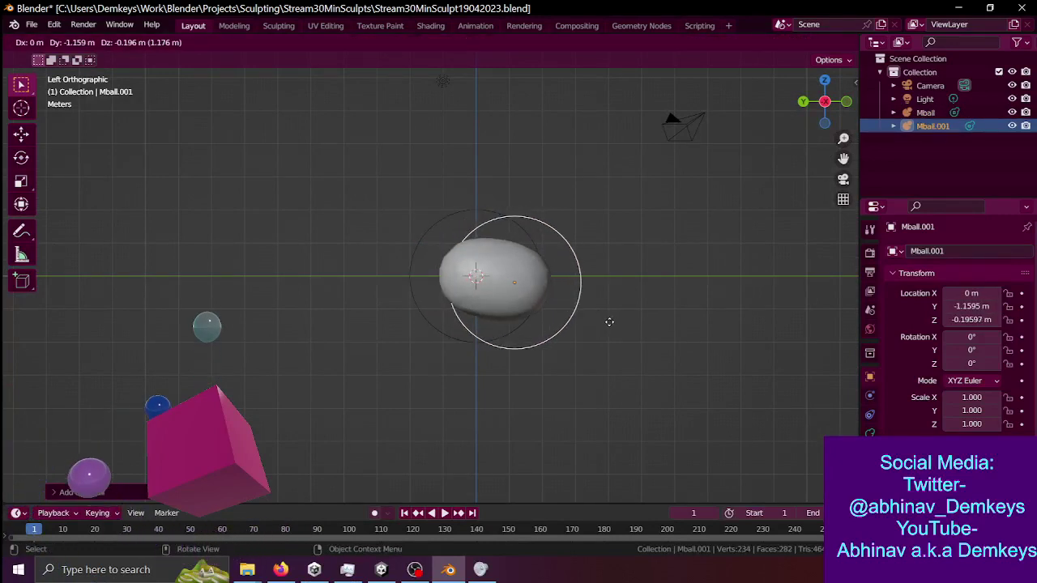
left_click(609, 320)
key("s")
left_click(600, 330)
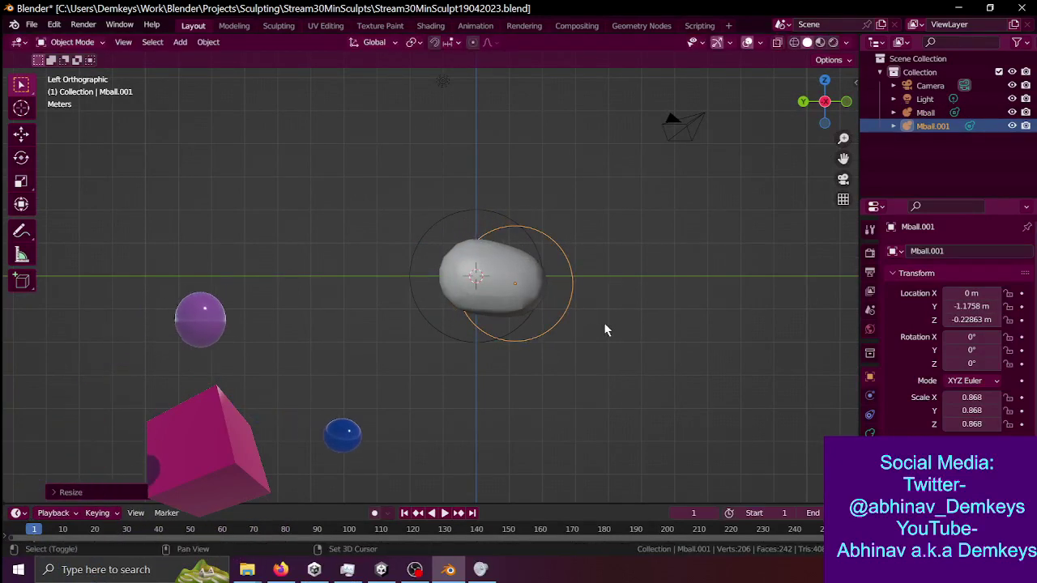
- Duplicate the smaller metaball, place the copy at about Y -1.94 m, Z -0.34 m, and scale it down to about 0.56
key("shift+d")
left_click(624, 326)
key("s")
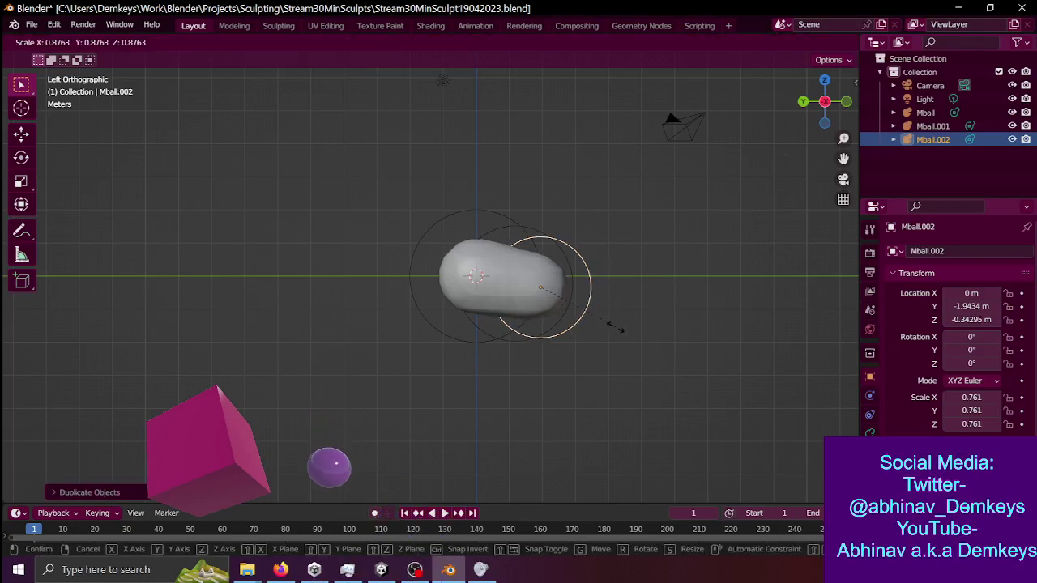
left_click(603, 326)
middle_click_drag(650, 327, 509, 375)
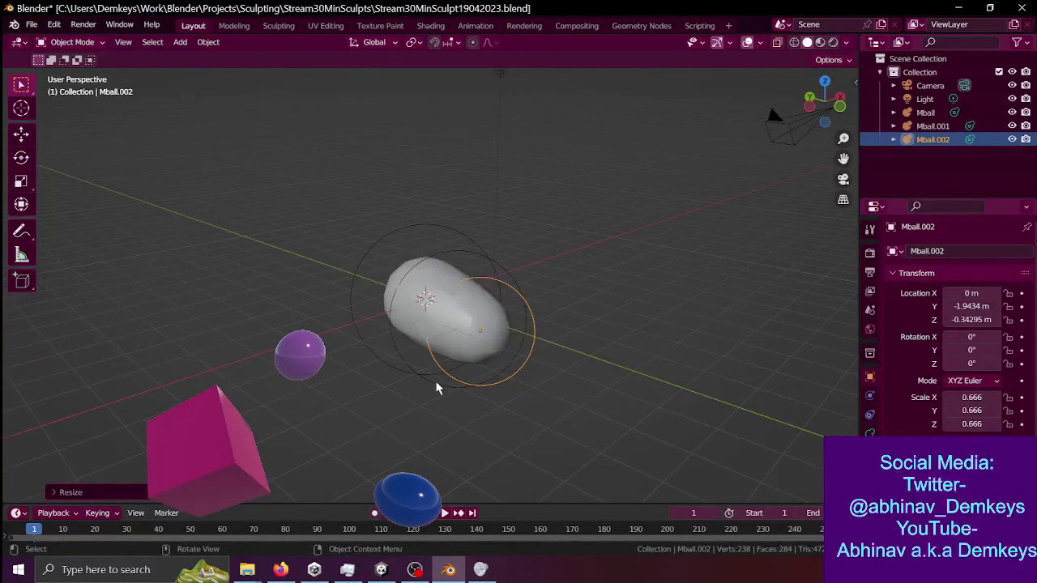
key("s")
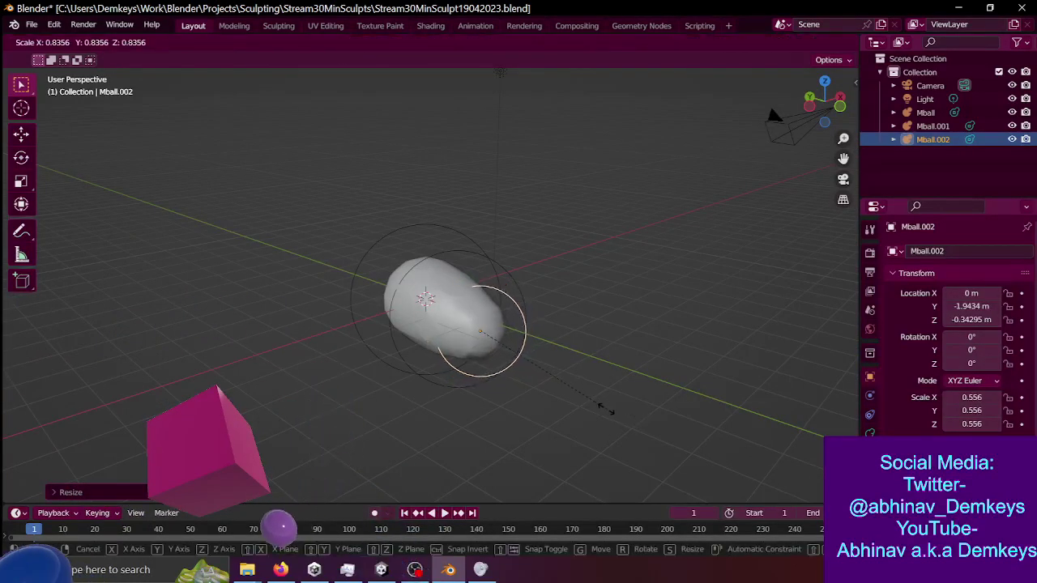
left_click(604, 409)
- Select all three metaballs in the left view and rotate them together by about 10.4° around X
key("grave")
left_click(528, 384)
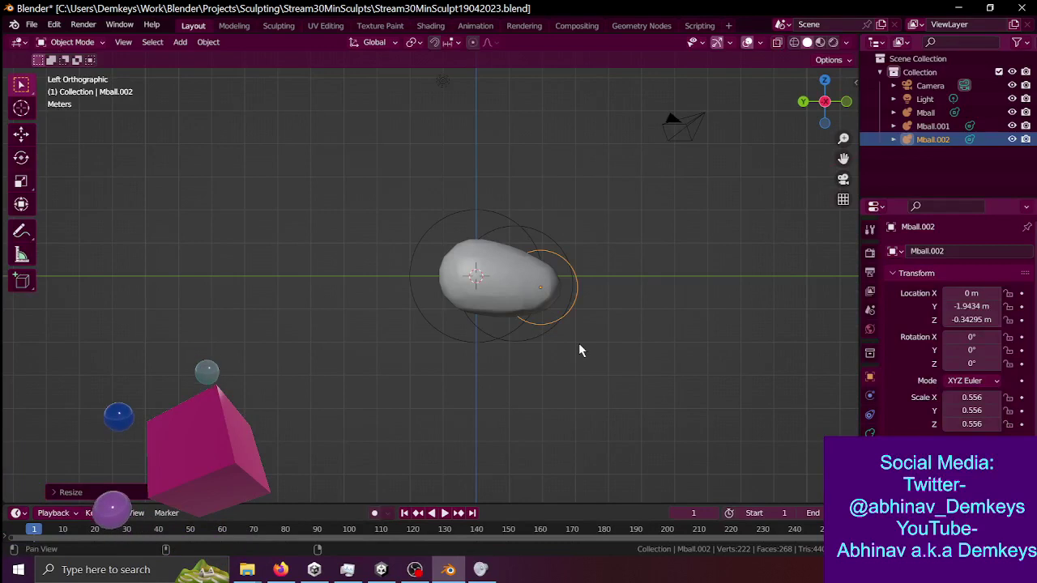
middle_click_drag(578, 350, 479, 354, "shift")
left_click_drag(261, 354, 415, 245)
left_click_drag(301, 375, 414, 314)
left_click_drag(376, 381, 448, 260)
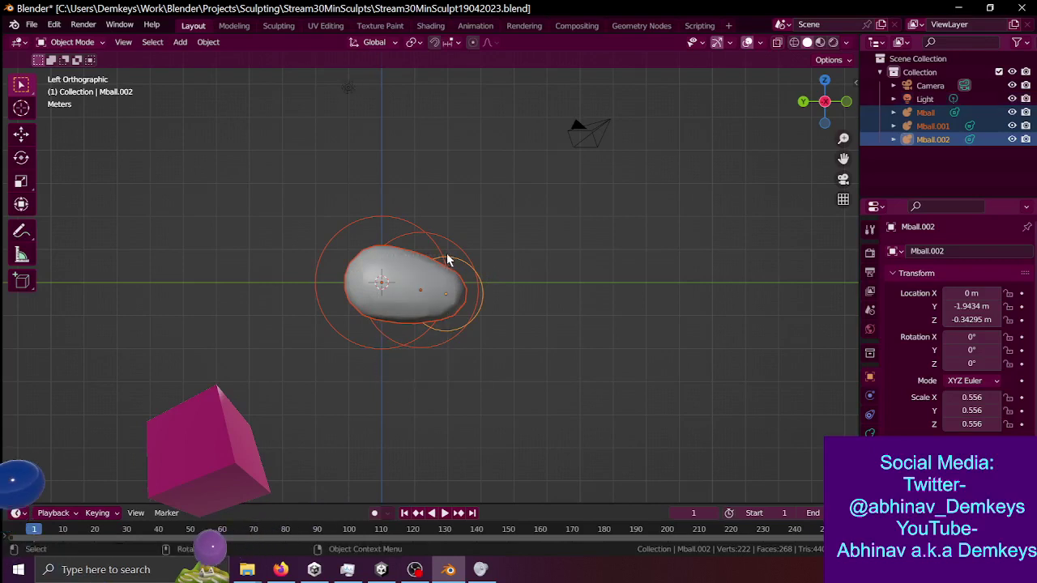
key("r")
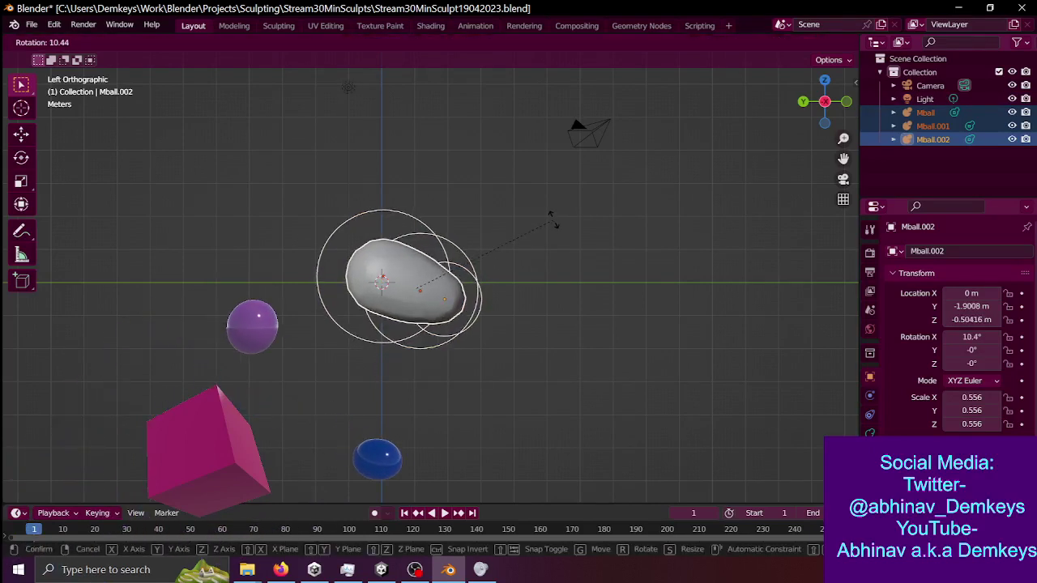
left_click(553, 220)
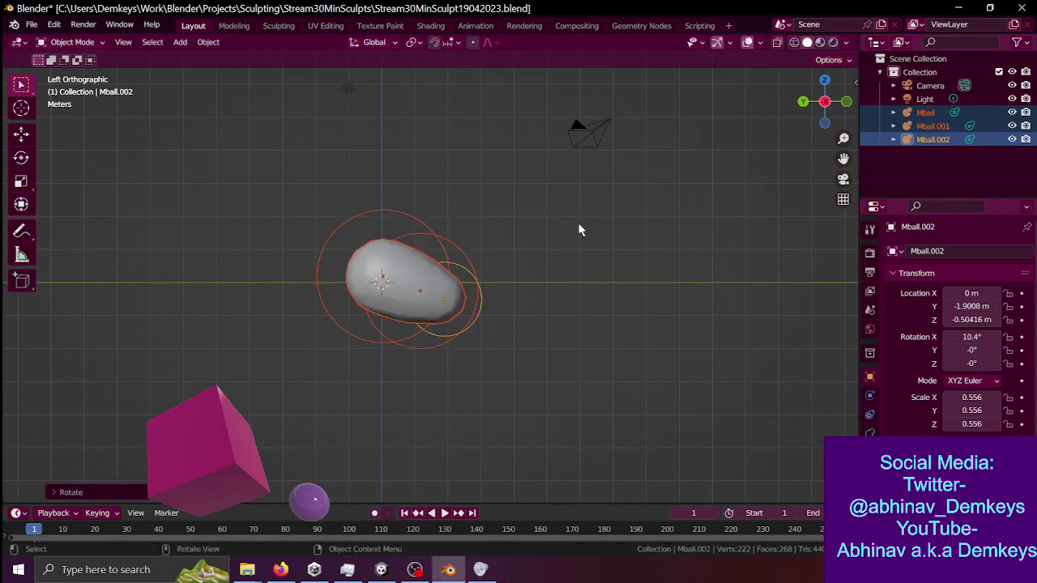
- In the front view, duplicate the largest metaball to about X -1.13 m, Z 1.33 m and scale the copy to about 0.74
middle_click_drag(572, 231, 503, 306)
key("grave")
left_click(312, 180)
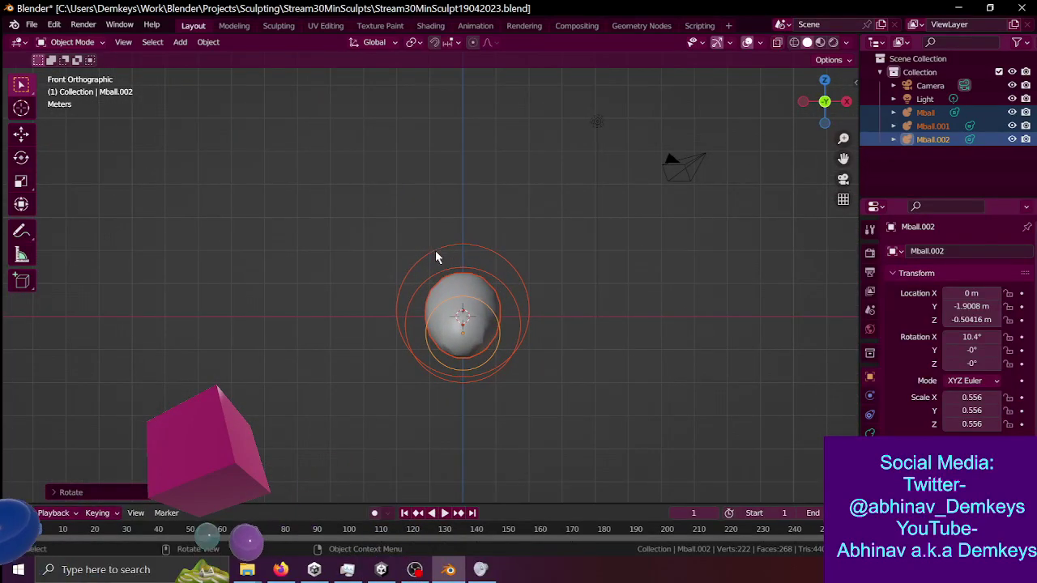
left_click(436, 255)
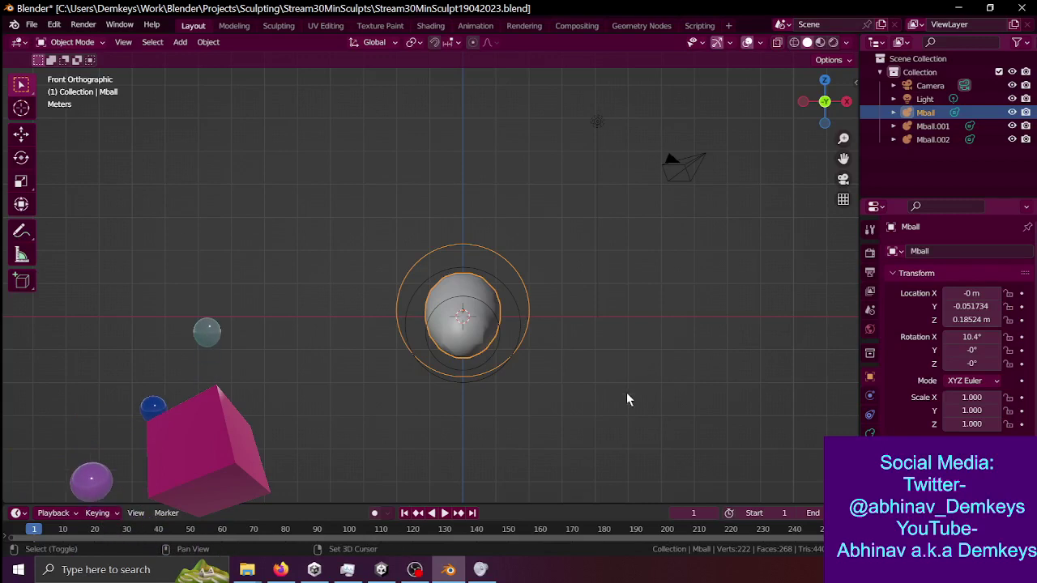
key("shift+d")
left_click(589, 355)
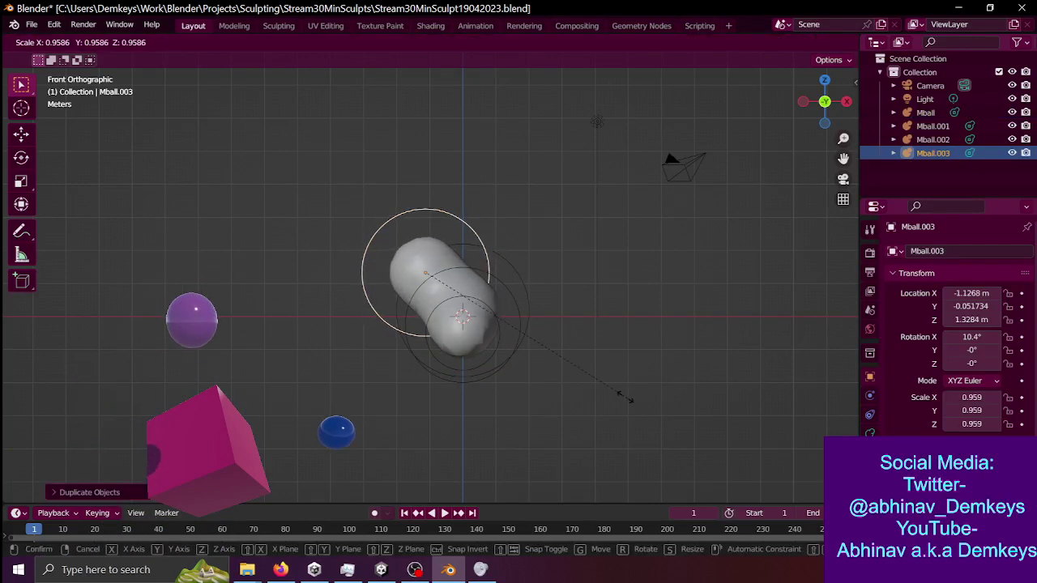
key("s")
left_click(532, 347)
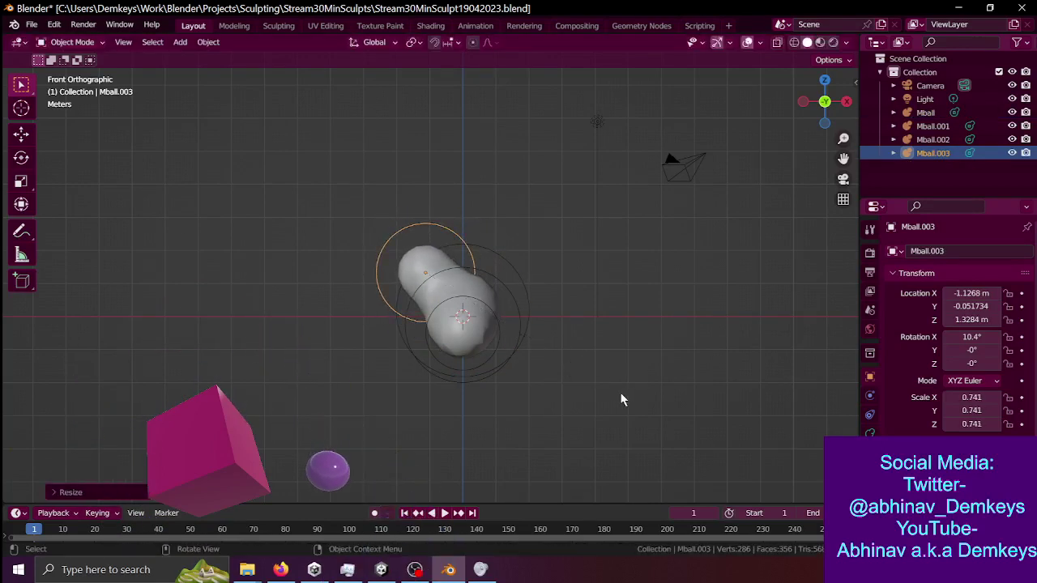
- Move the new metaball to about X -0.83 m, Z 1.38 m and flatten it along X to a scale of about 0.33
key("g")
left_click(641, 394)
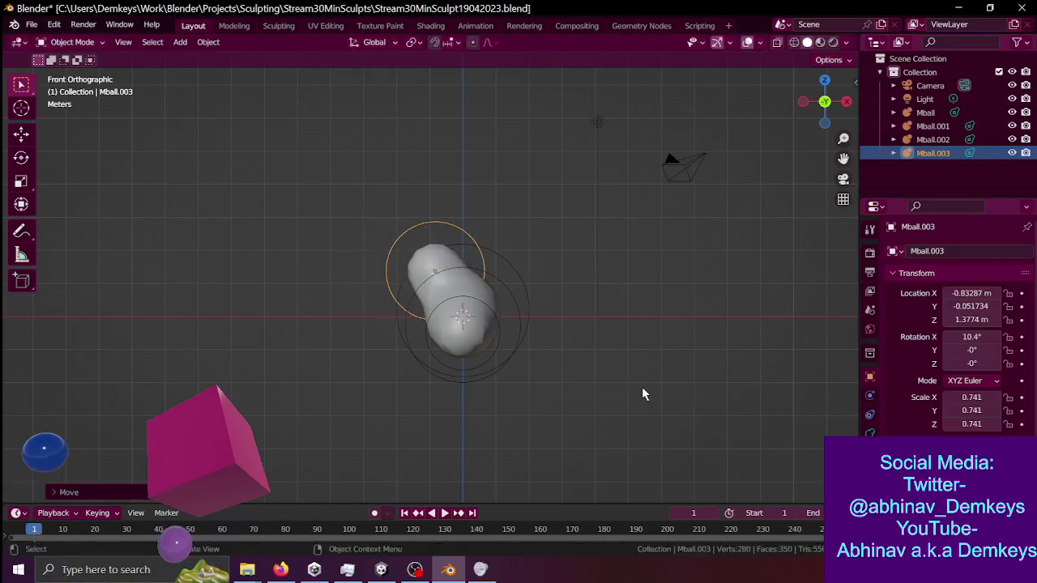
key("s")
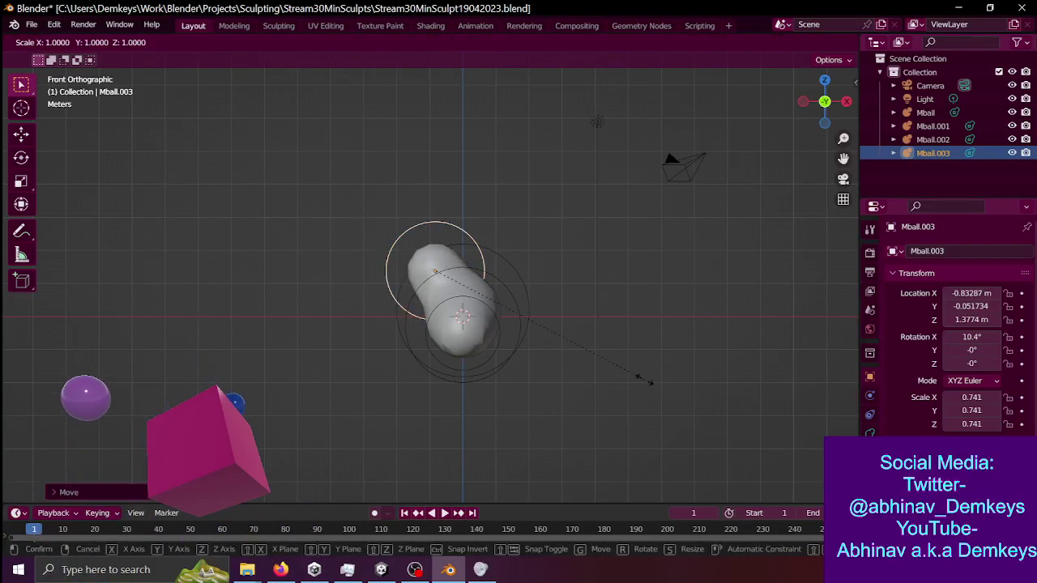
key("x")
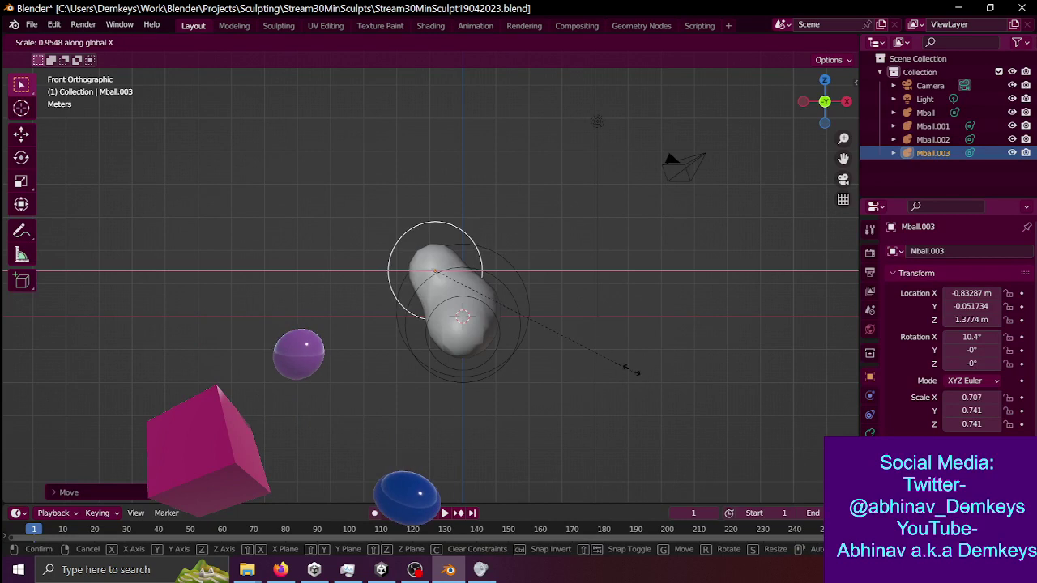
left_click(535, 316)
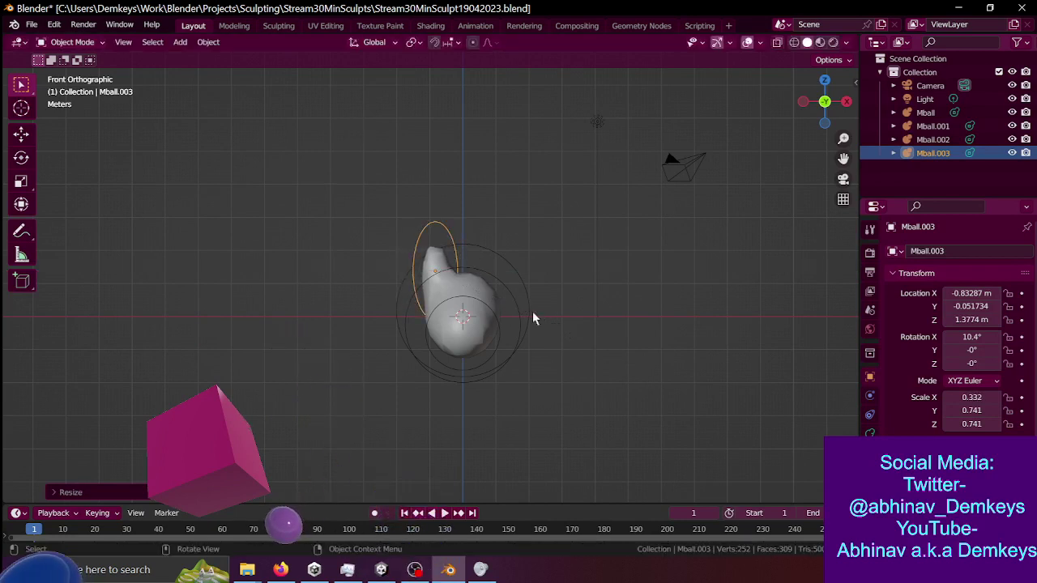
- Rotate the flattened metaball to about 28.3° around Y and move it against the body at about X -1.16 m, Z -0.01 m
middle_click_drag(525, 326, 599, 343)
key("g")
left_click(591, 348)
key("r")
left_click(662, 385)
key("g")
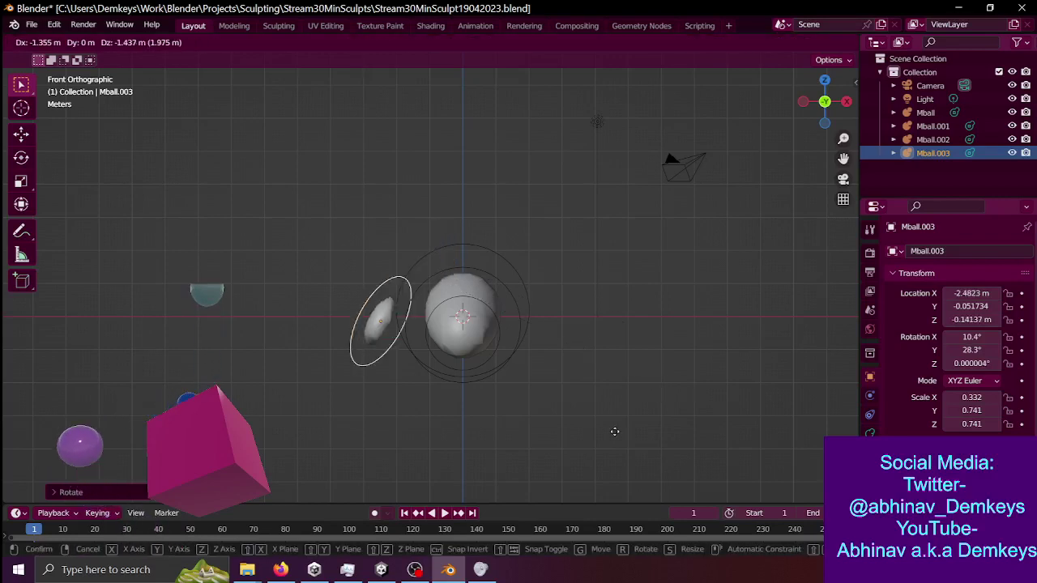
left_click(656, 433)
middle_click_drag(656, 434, 636, 413)
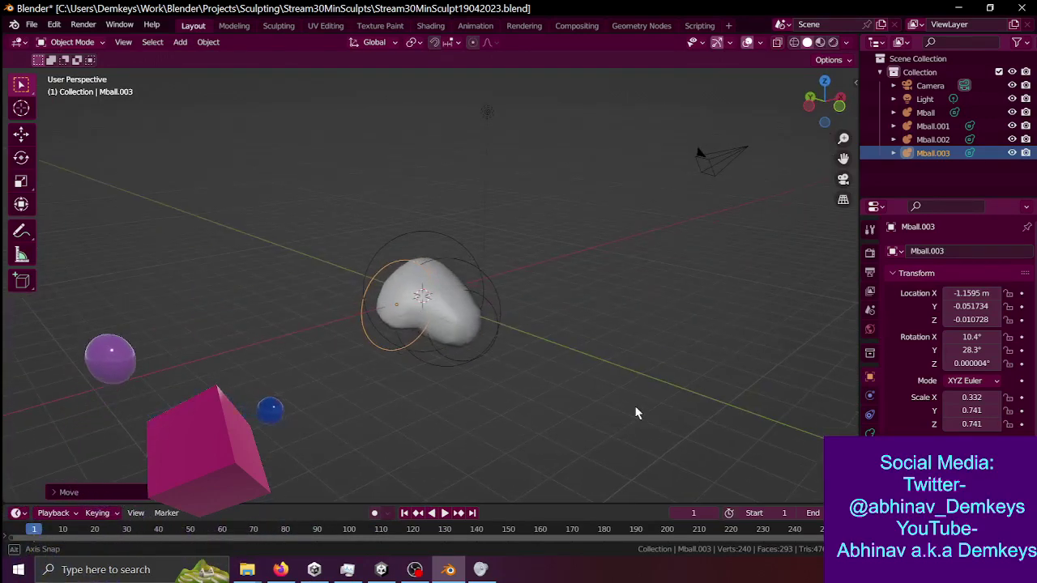
- In the front view, undo the flattened metaball's last move and its rotation around Y
middle_click_drag(636, 413, 613, 384)
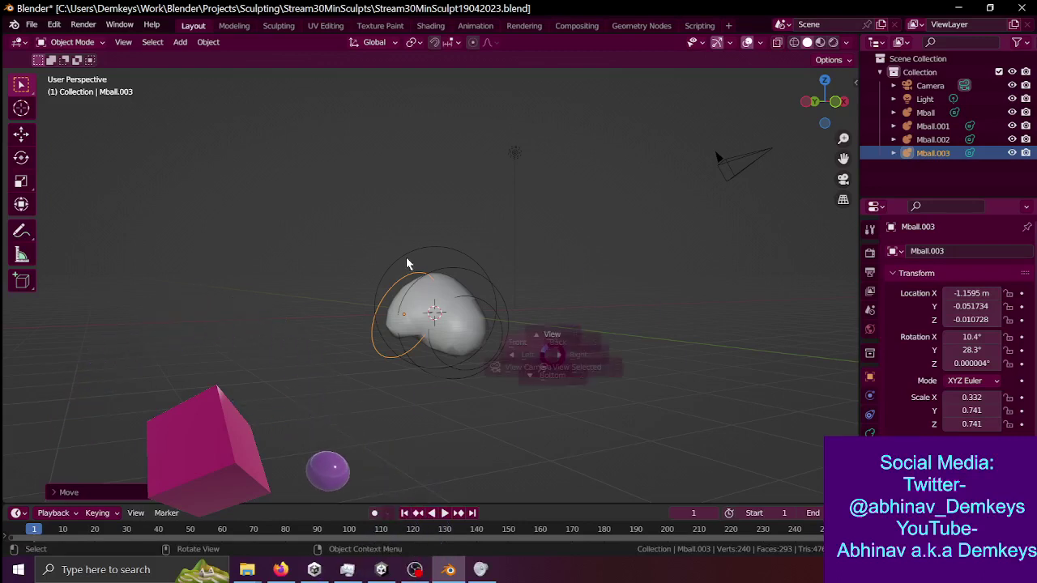
key("KP_1")
key("ctrl+z")
key("ctrl+z")
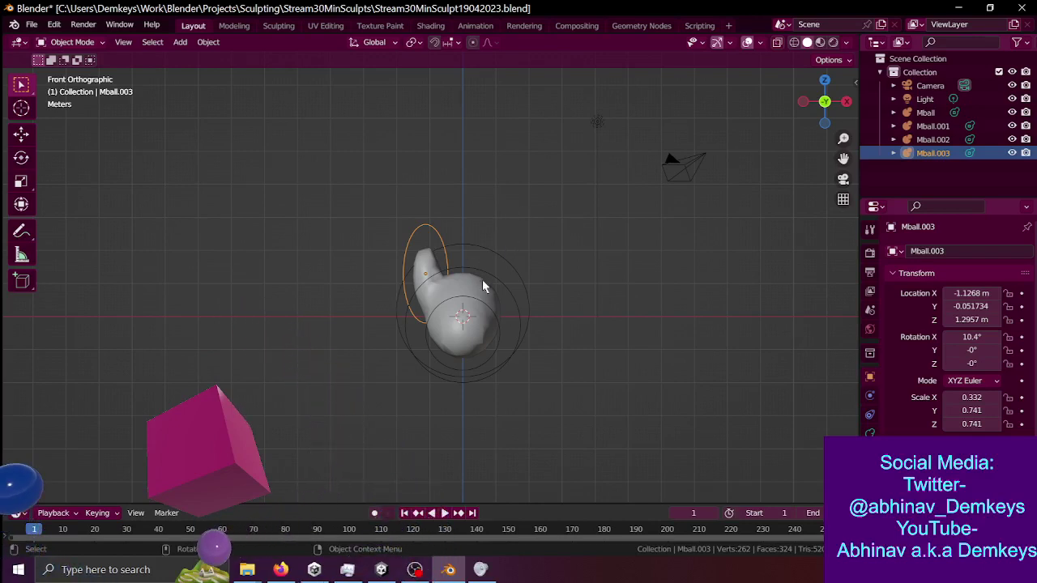
- Move the flattened metaball to about X -0.83 m in the front view, and to about Y 0.55 m, Z 1.23 m in the left view
key("g")
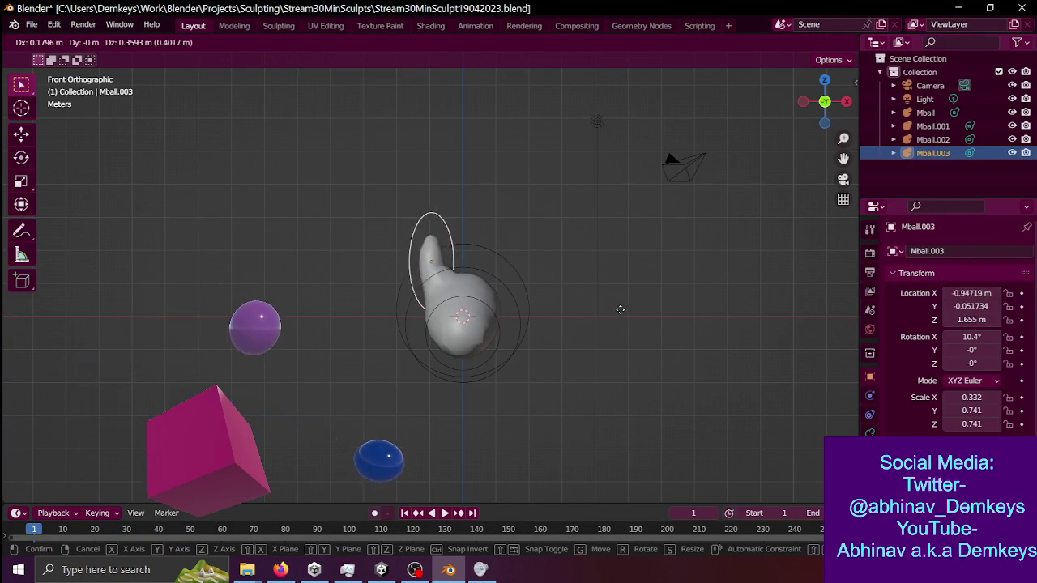
left_click(623, 312)
middle_click_drag(541, 291, 635, 329)
key("grave")
left_click(546, 303)
key("grave")
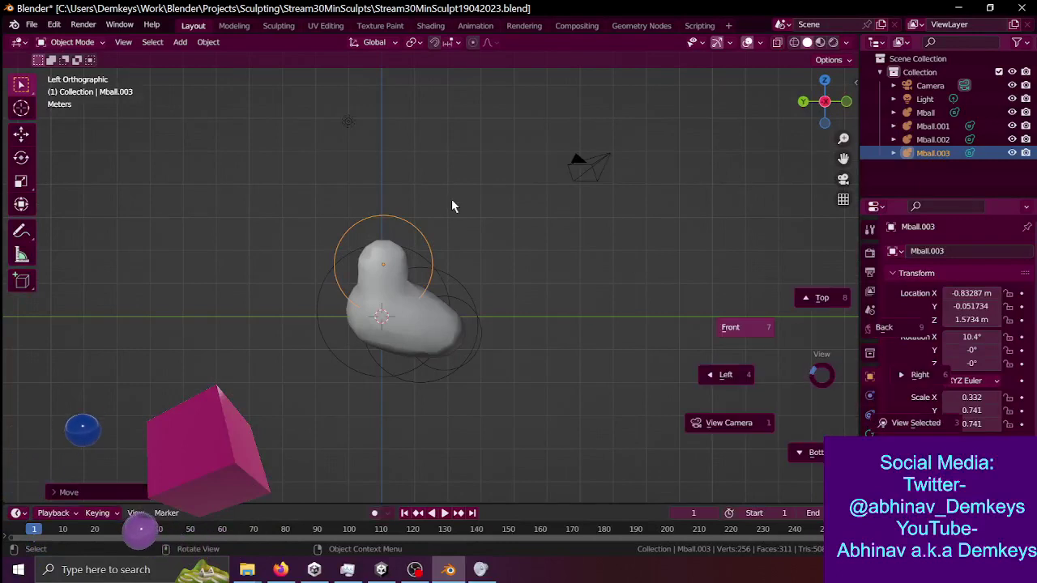
left_click(660, 309)
key("ctrl+KP_3")
key("g")
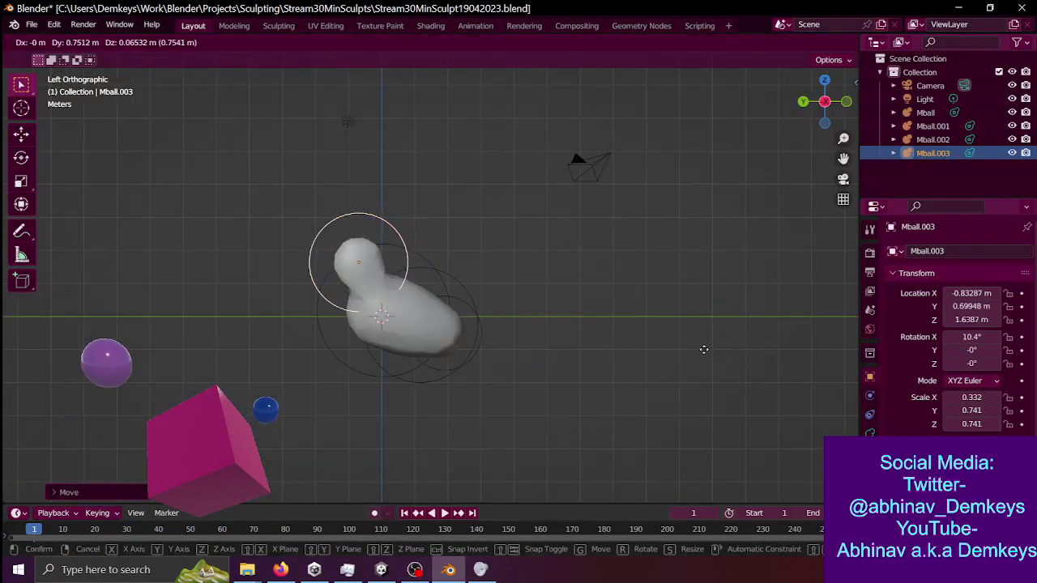
- In the front view, shift the flattened metaball outward and up to about X -0.95 m, Z 1.36 m
key("grave")
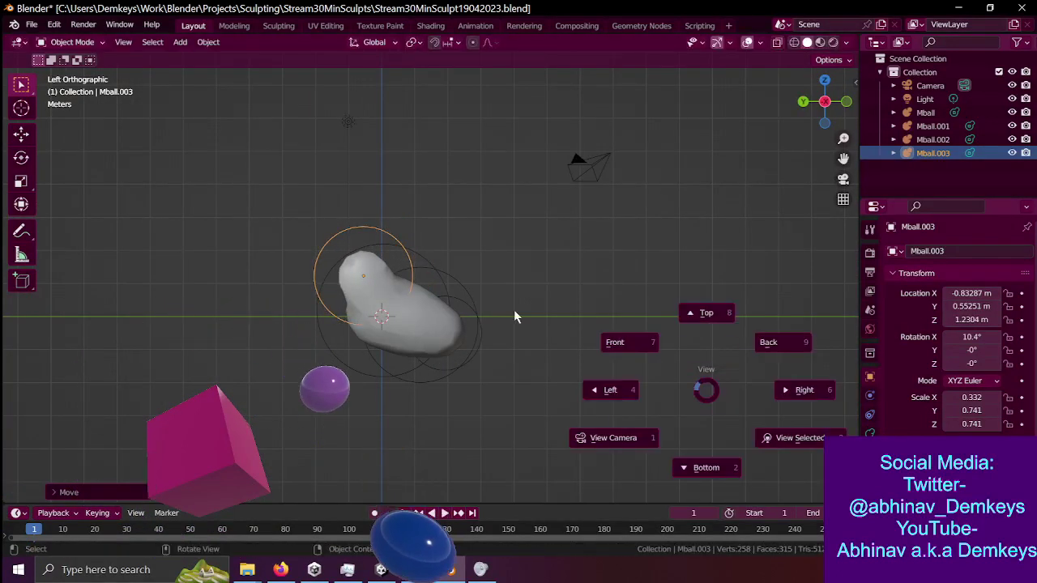
left_click(643, 338)
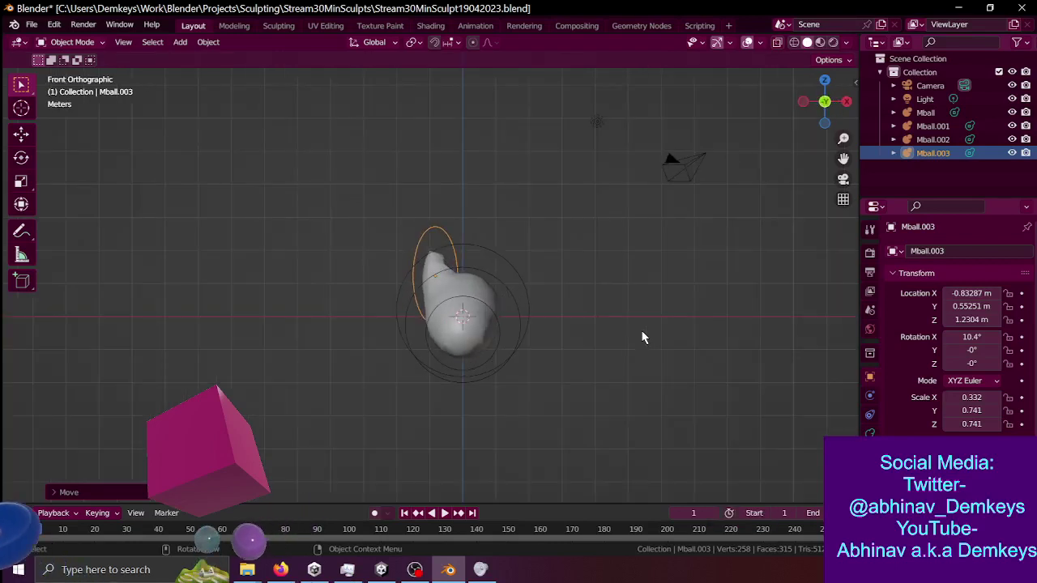
key("g")
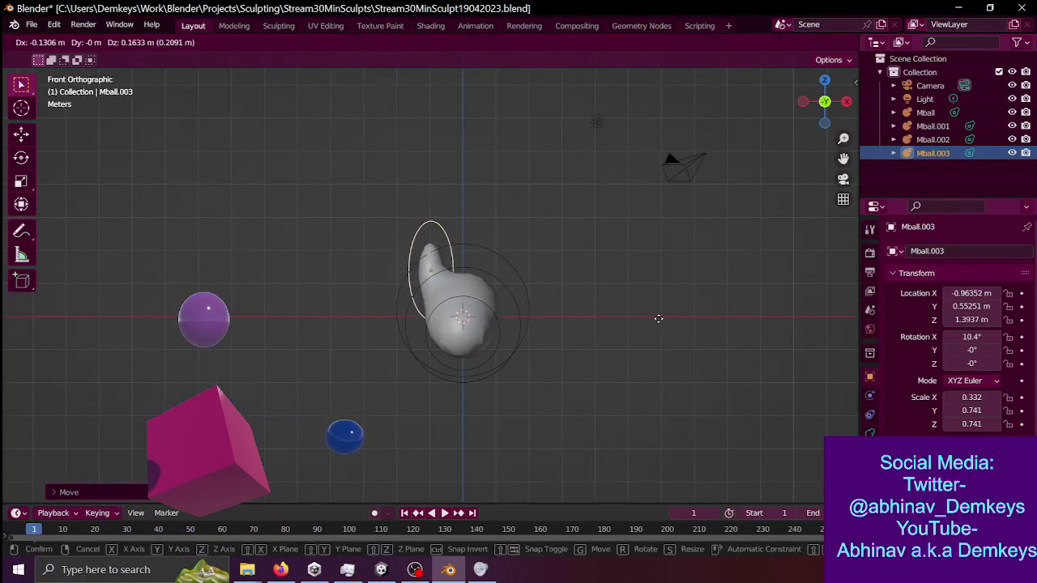
left_click(657, 320)
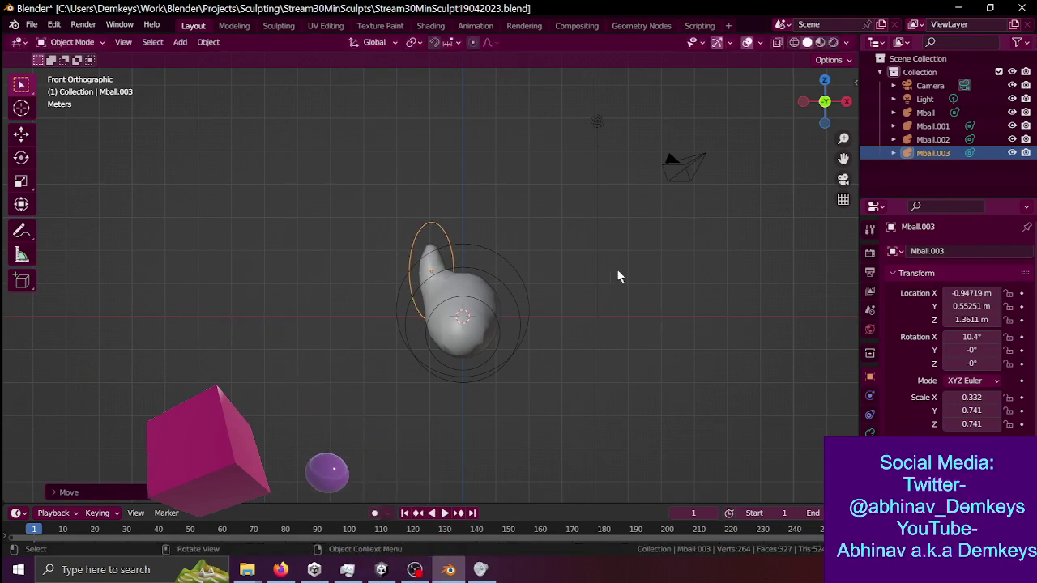
- In the left view, narrow the ear-shaped metaball along Y to a scale of about 0.58
middle_click_drag(617, 277, 615, 324)
left_click(320, 297)
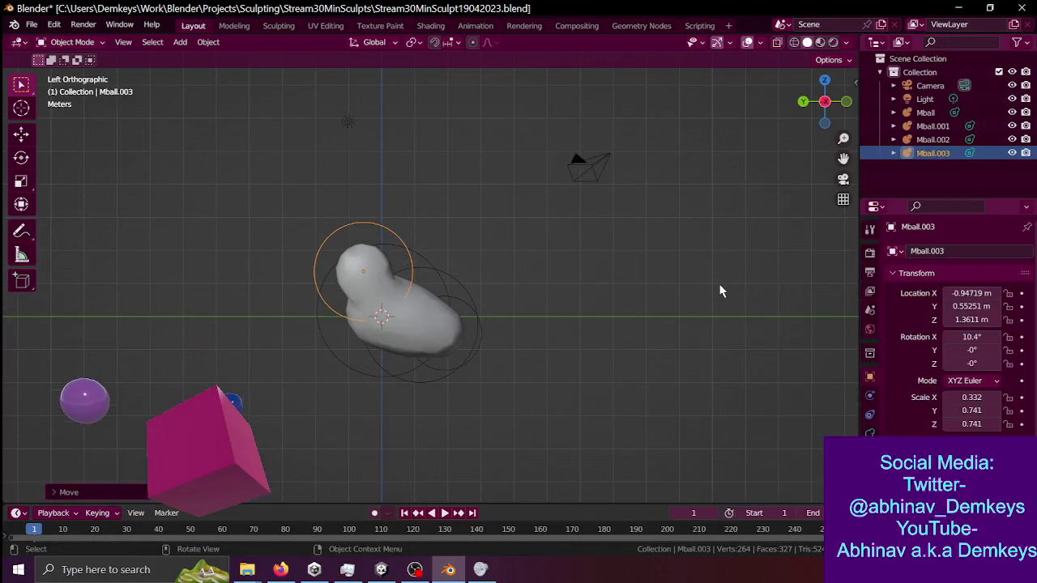
key("s")
key("y")
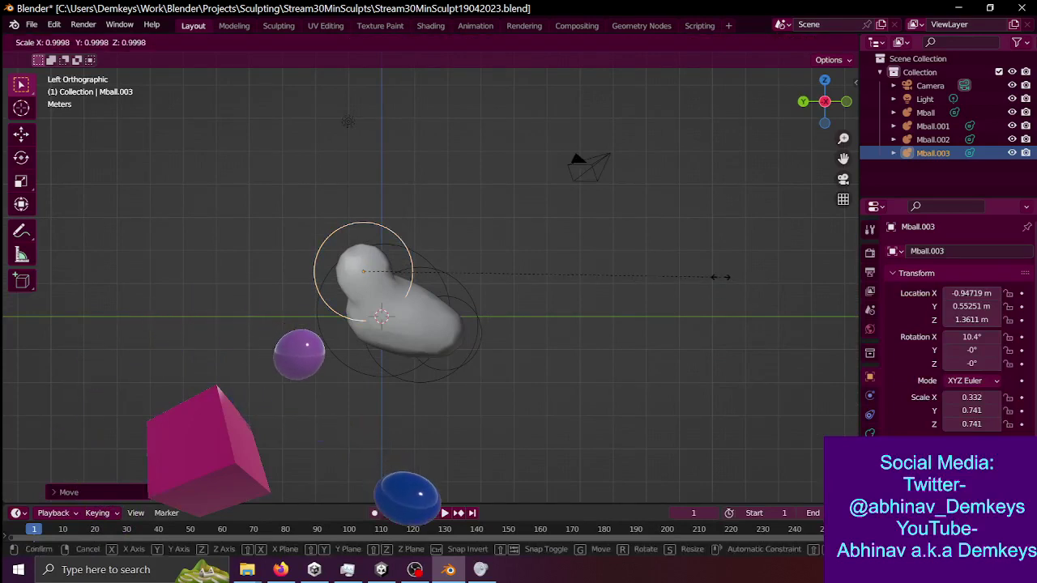
left_click(638, 250)
- Convert the blended metaballs into a single mesh object
middle_click_drag(636, 250, 589, 388)
middle_click_drag(500, 373, 525, 375)
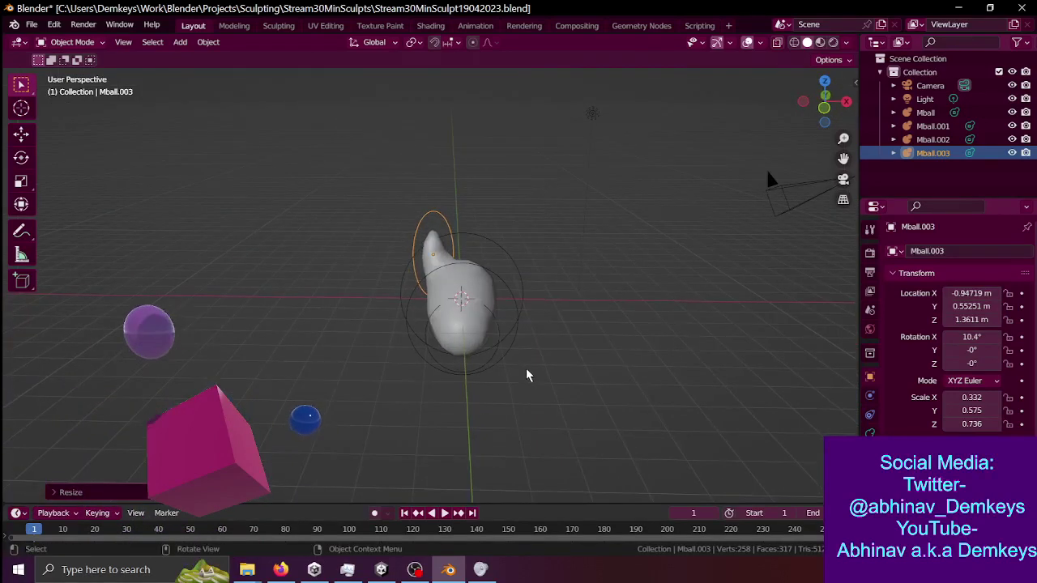
right_click(456, 242)
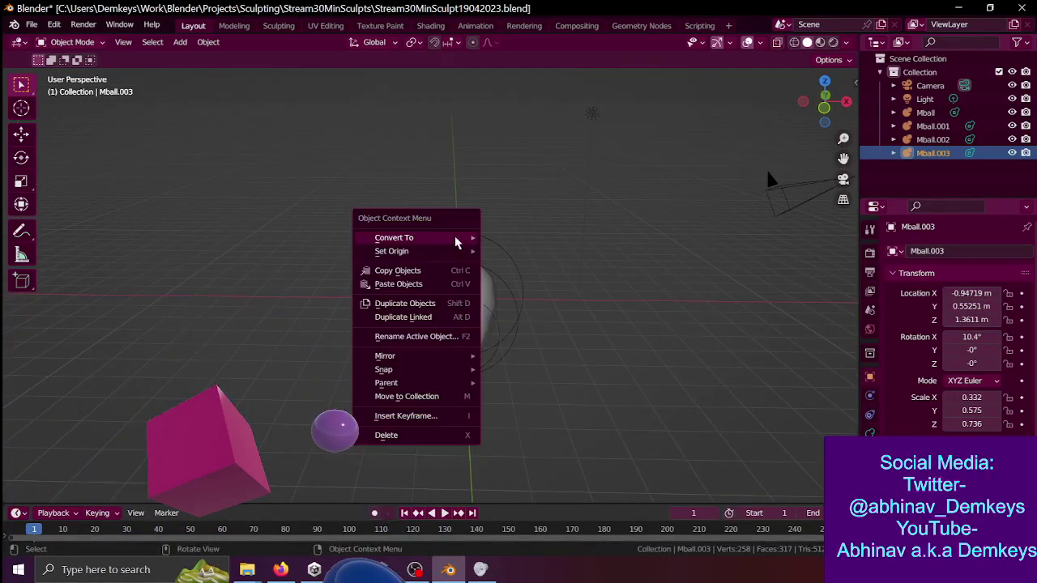
mouse_move(457, 240)
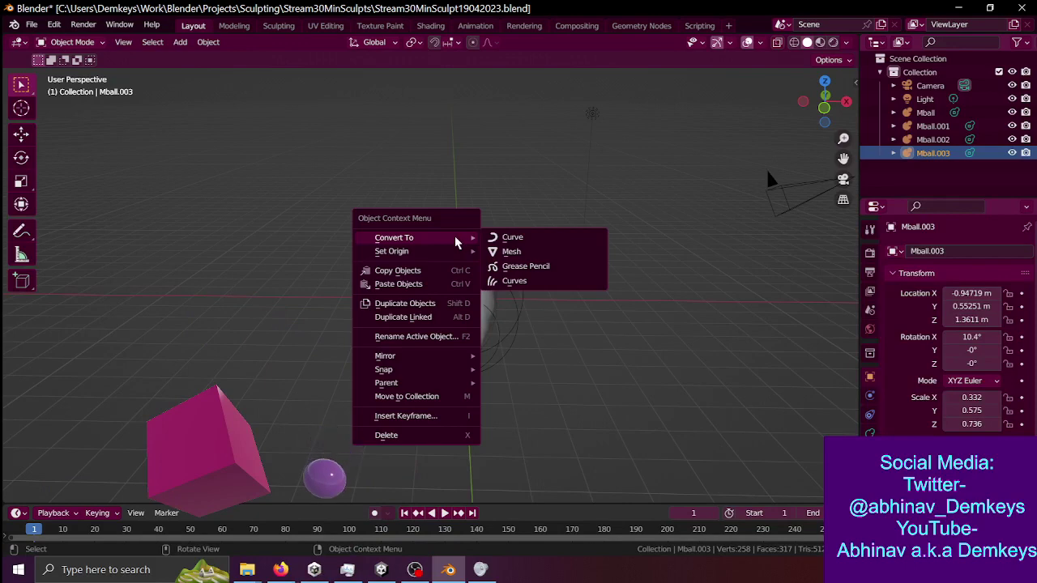
left_click(512, 252)
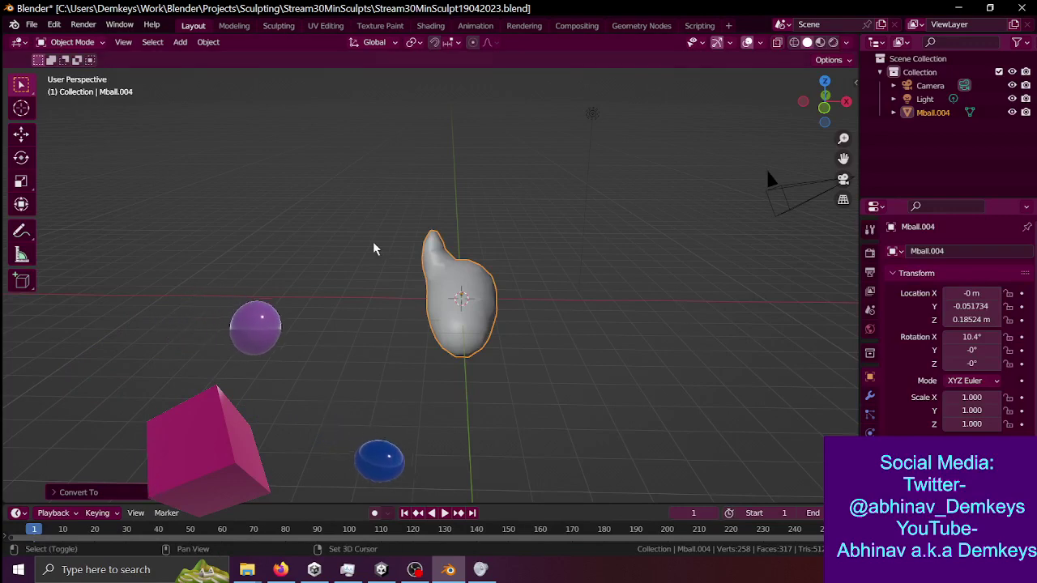
- Duplicate the mesh in place, hide the copy as a backup, and select the original Mball.004
key("shift+d")
right_click(400, 284)
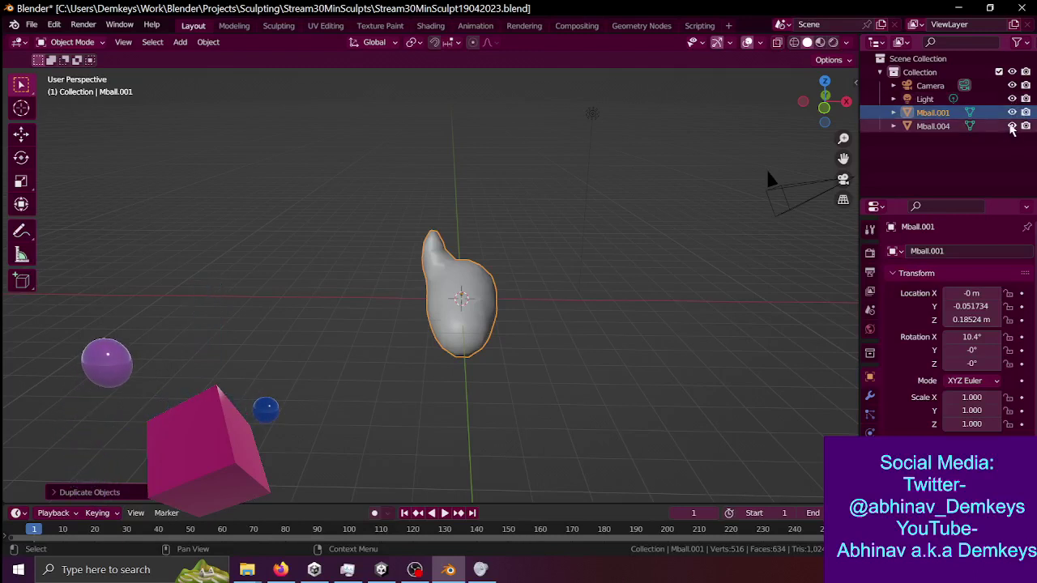
left_click(1012, 113)
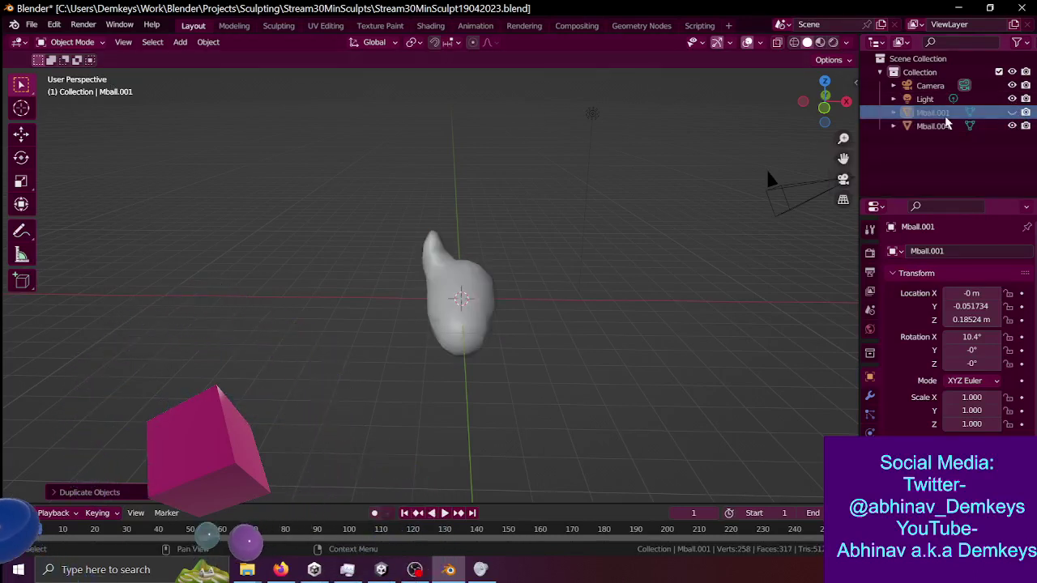
left_click(933, 126)
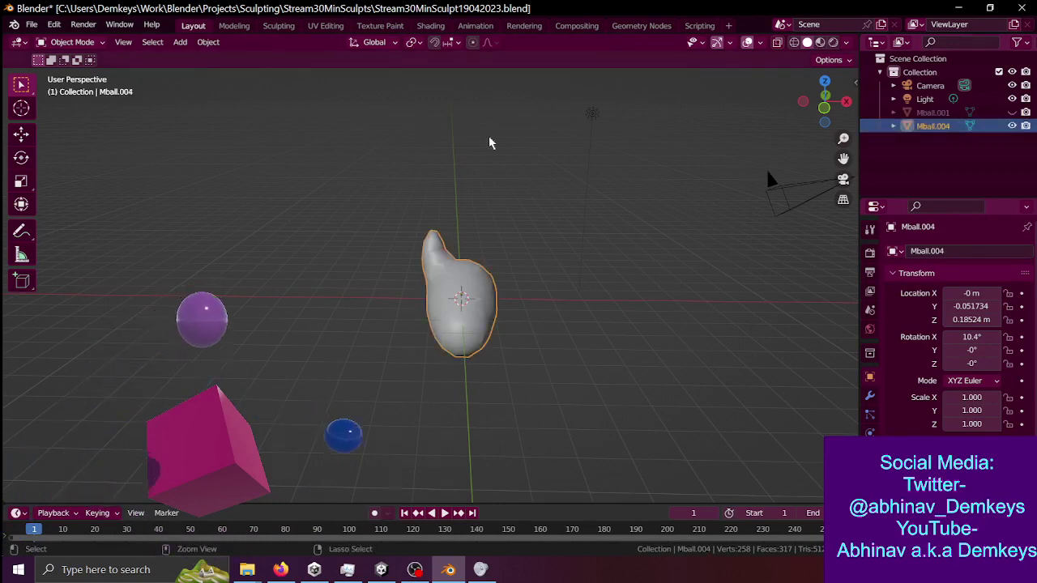
- Open the mesh in the Sculpting workspace and symmetrize it from -X to +X in the front view
key("ctrl+Page_Down")
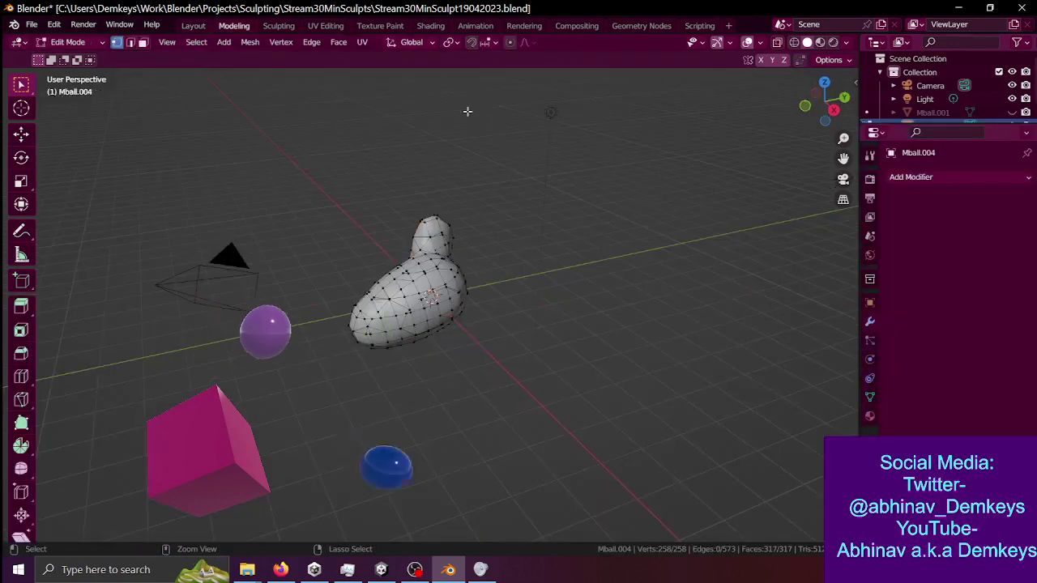
left_click(277, 26)
middle_click_drag(408, 269, 313, 119, "alt")
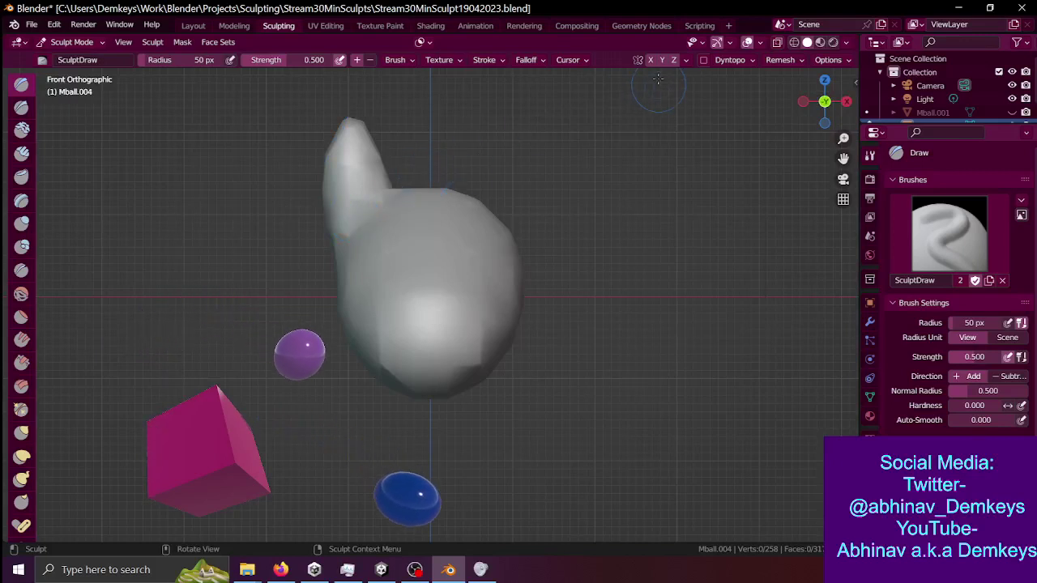
left_click(803, 61)
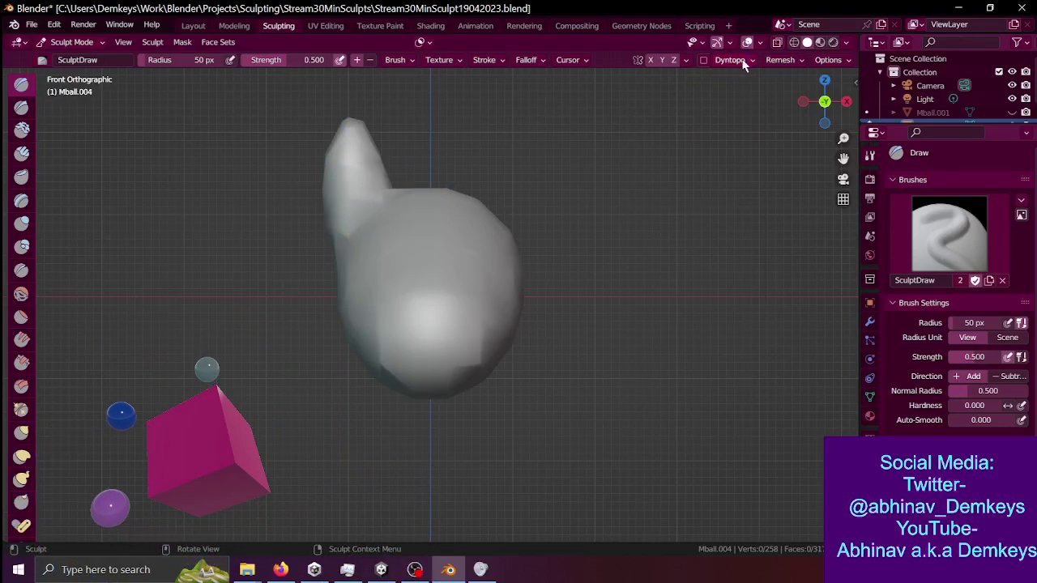
left_click(687, 60)
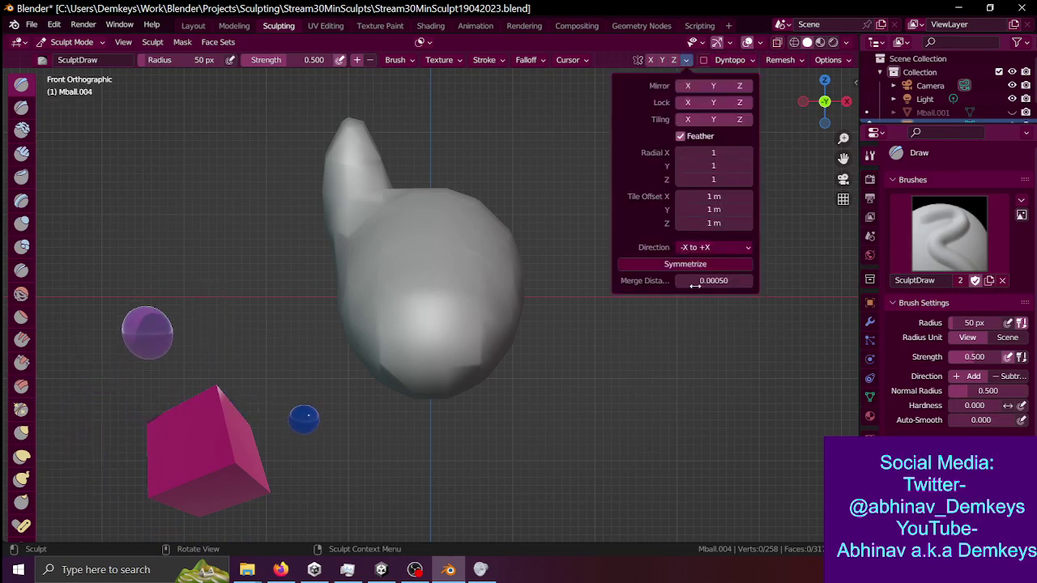
left_click(683, 265)
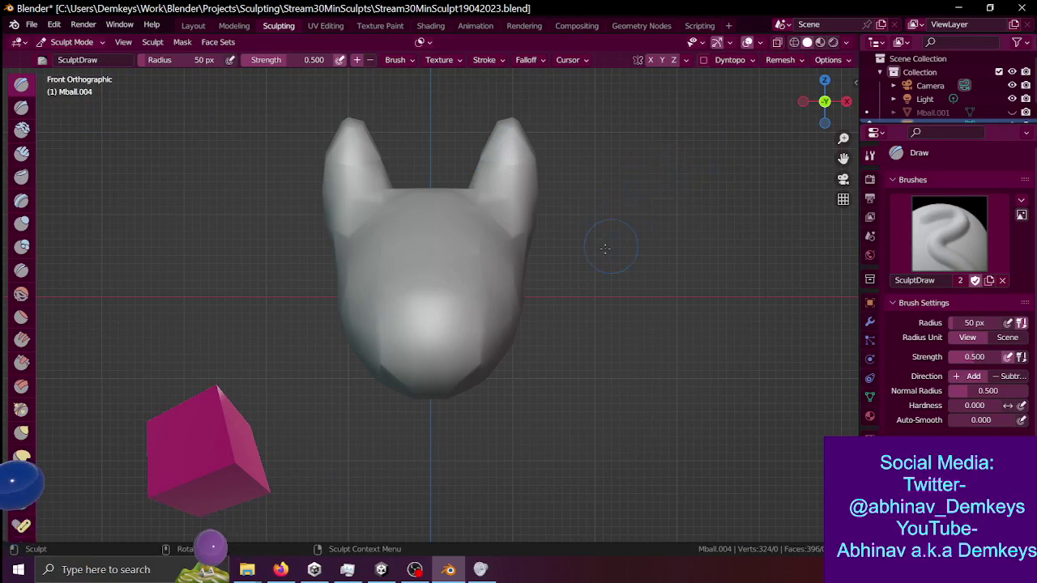
- Try adjusting the remesh voxel size for the symmetrized mesh
middle_click_drag(340, 128, 585, 288)
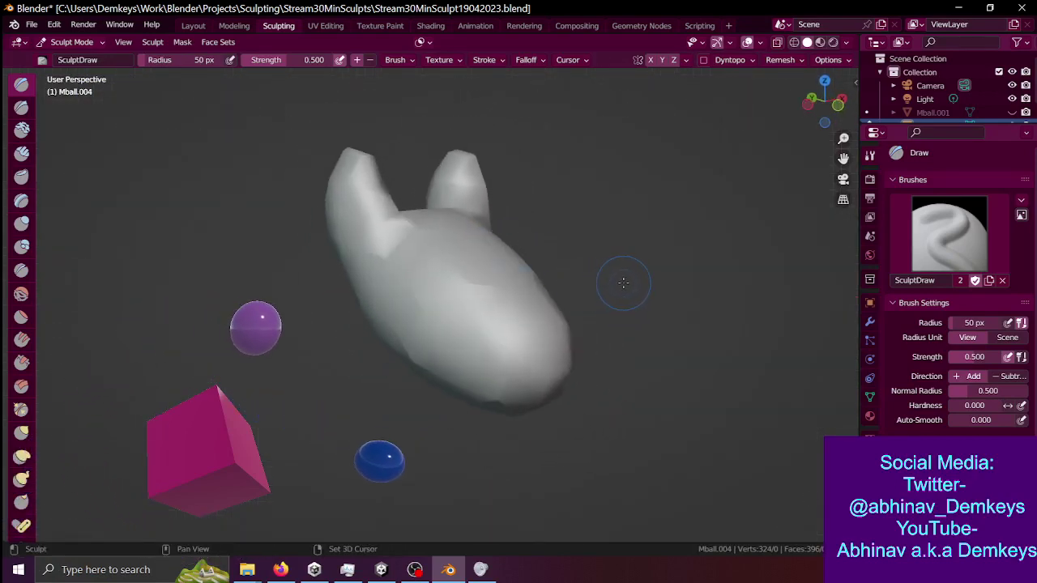
key("r")
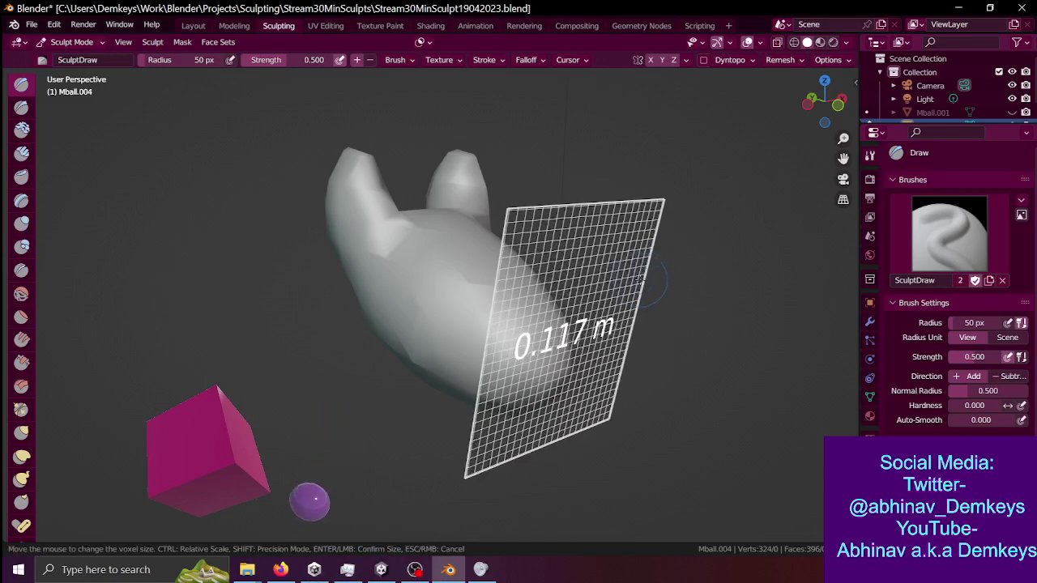
left_click(625, 274)
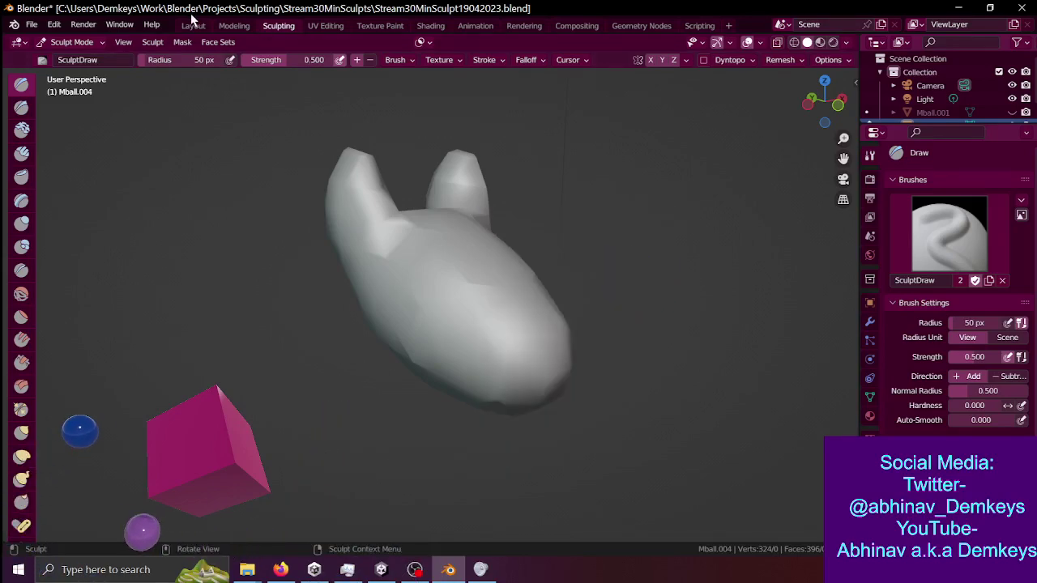
- Return to the Layout workspace and apply the object transforms to the mesh, including its rotation
left_click(192, 25)
middle_click_drag(631, 355, 567, 328)
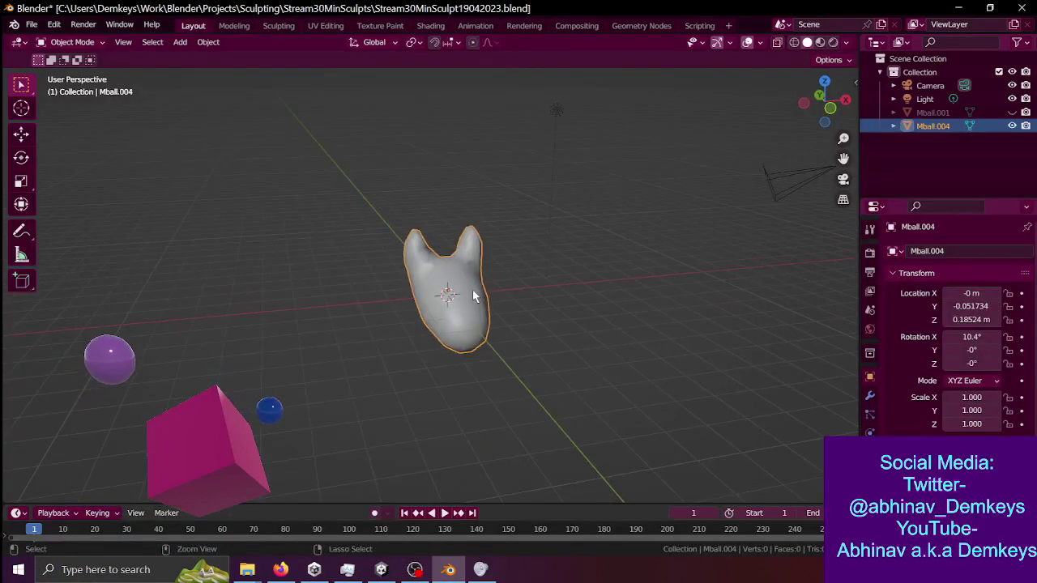
key("ctrl+a")
left_click(452, 317)
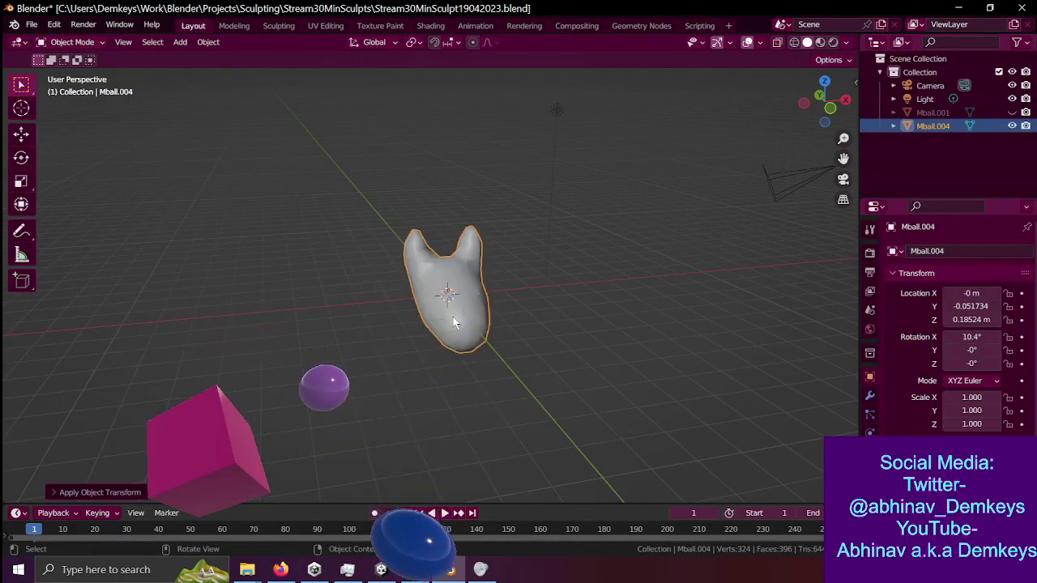
key("ctrl+a")
left_click(445, 303)
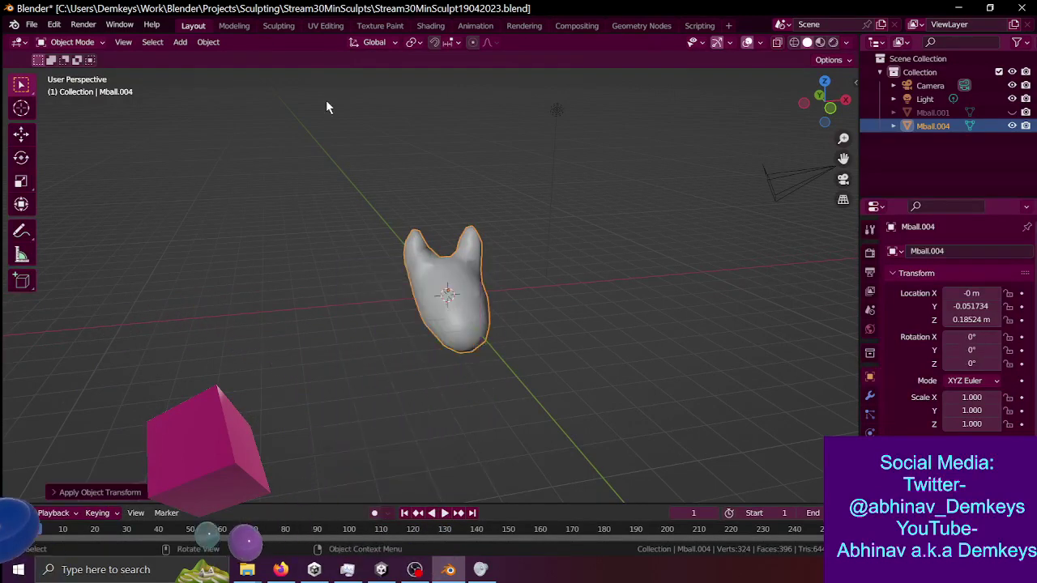
- In the Sculpting workspace, set the voxel size to about 0.034 m and voxel-remesh the head
left_click(278, 25)
key("r")
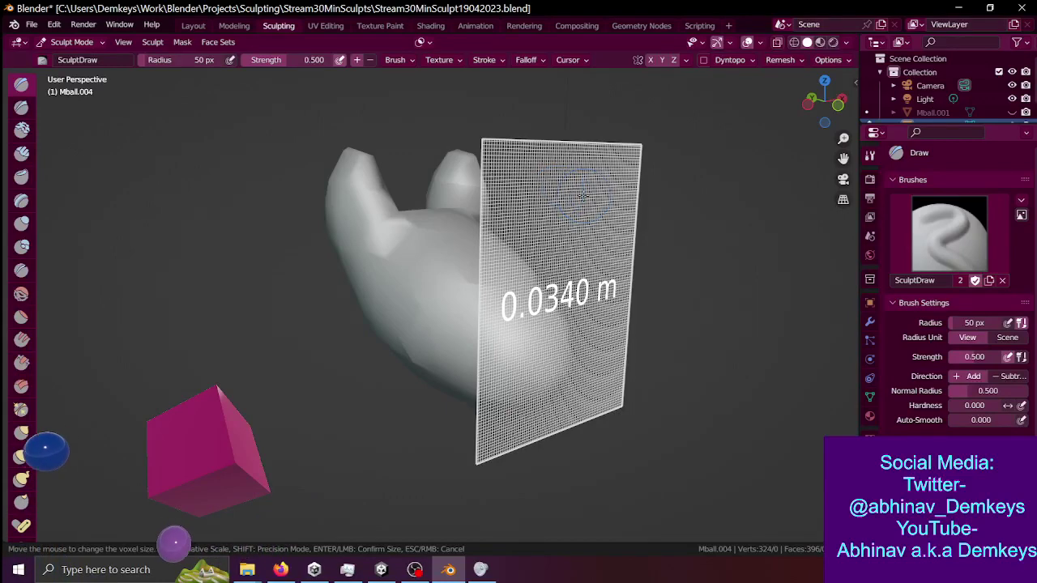
left_click(589, 196)
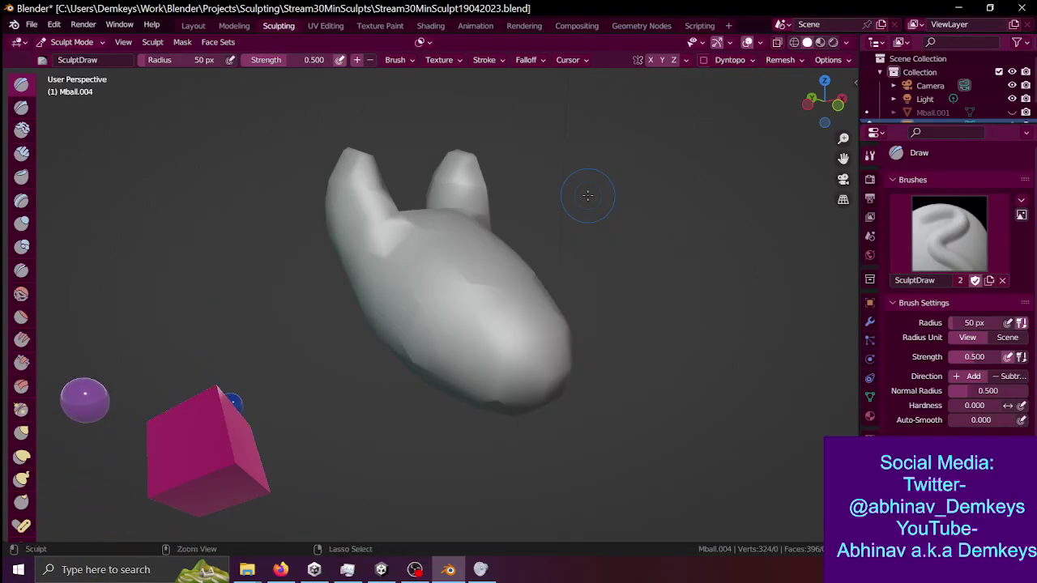
key("ctrl+r")
- Switch to the Smooth brush, enable X mirror symmetry, and smooth the faceted face and ears
key("shift+space")
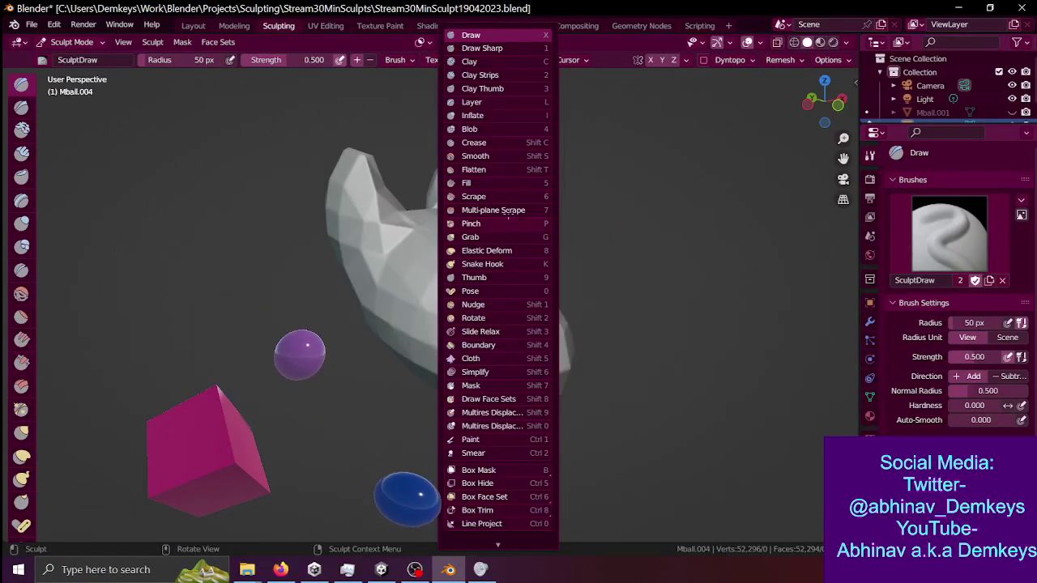
left_click(487, 159)
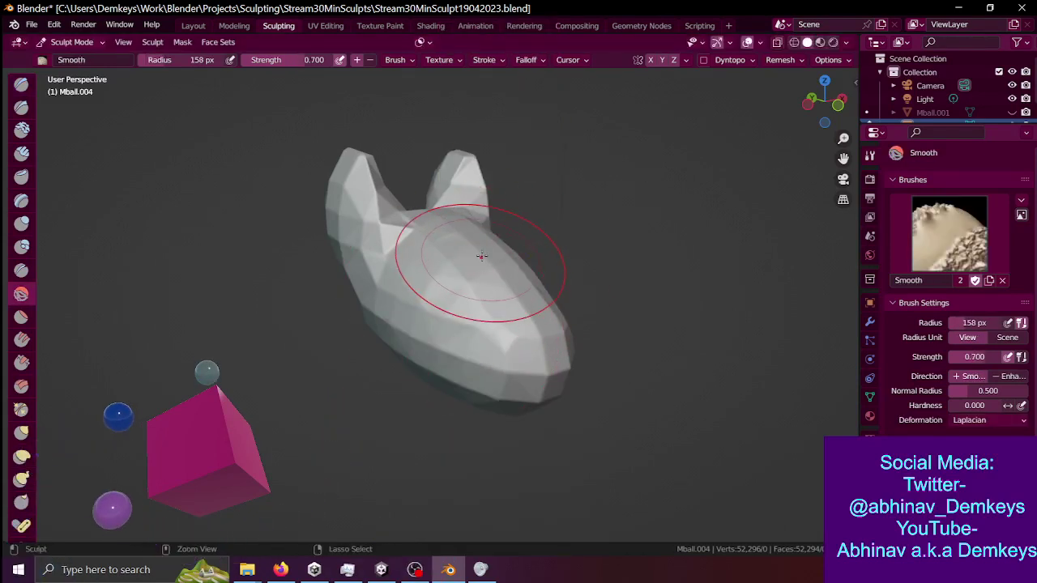
left_click(651, 60)
mouse_move(437, 260)
left_mouse_down()
mouse_move(458, 273)
mouse_move(528, 385)
left_mouse_up()
middle_click_drag(454, 289, 436, 361)
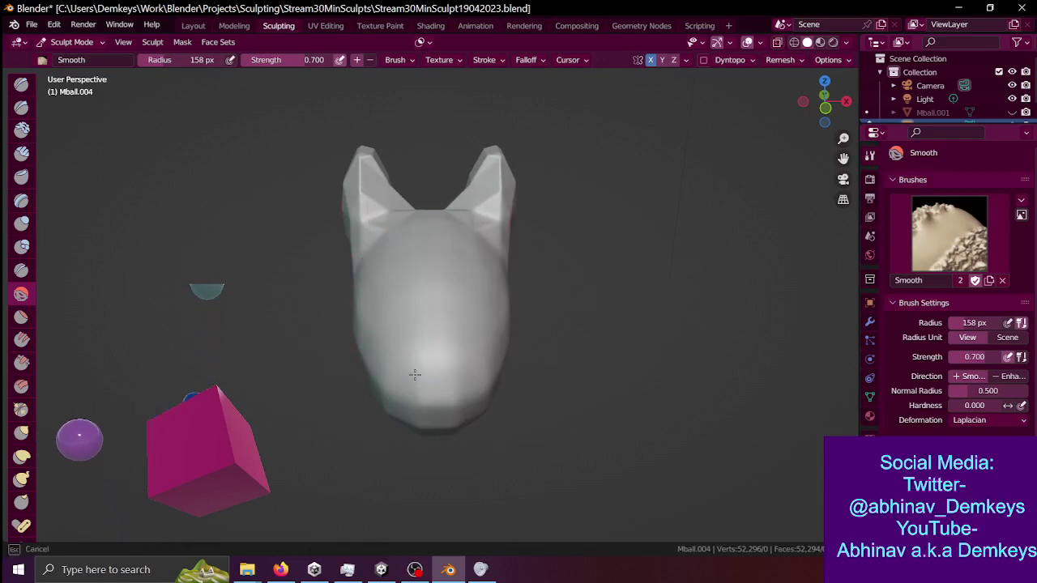
left_click_drag(351, 171, 362, 149)
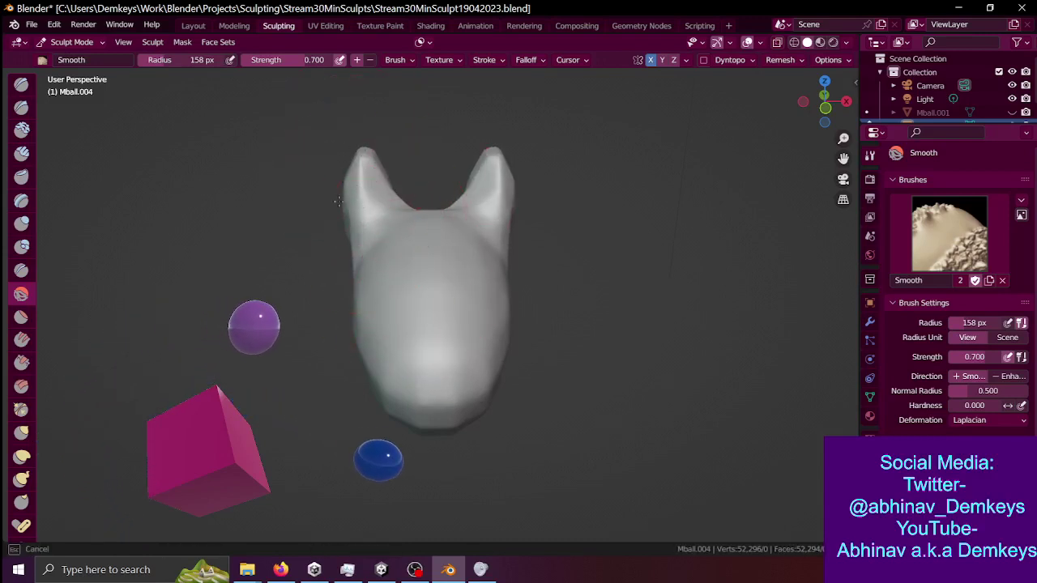
middle_click_drag(350, 254, 349, 209)
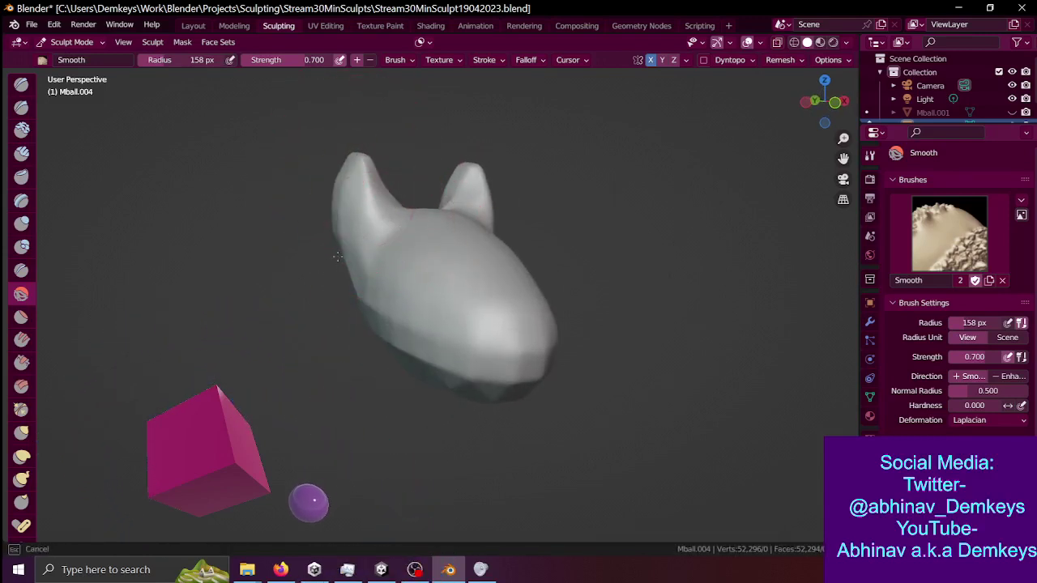
- Smooth the sides, underside and back of the head and round off the ears
middle_click_drag(373, 298, 527, 346)
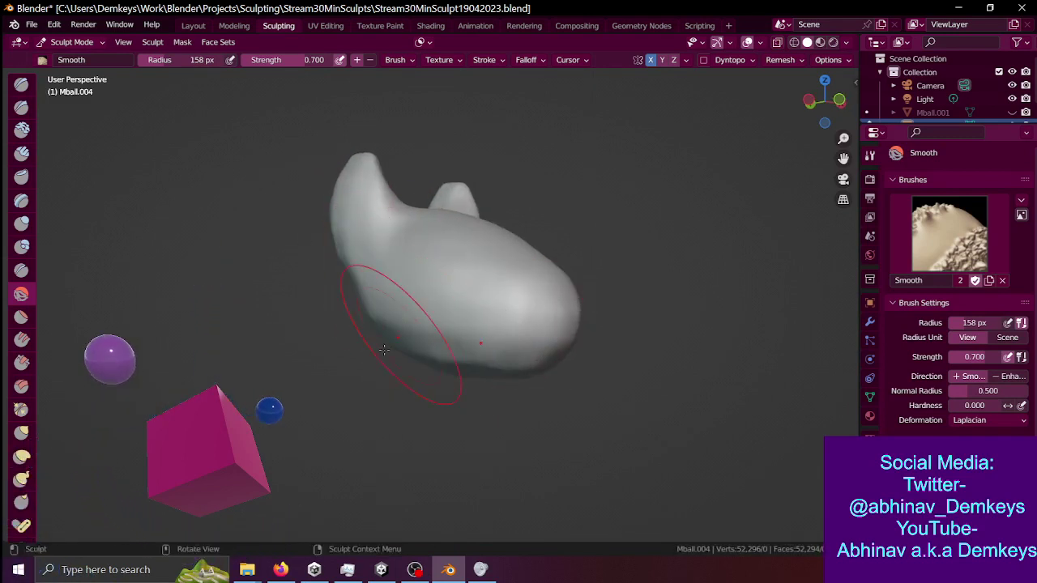
middle_click_drag(440, 365, 477, 272)
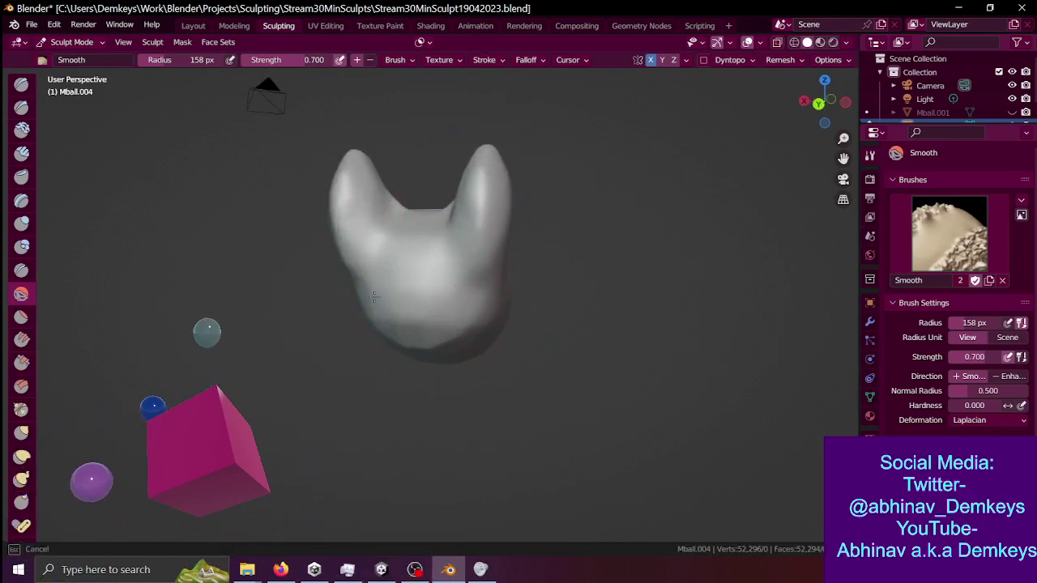
middle_click_drag(426, 324, 556, 331)
middle_click_drag(435, 238, 453, 254)
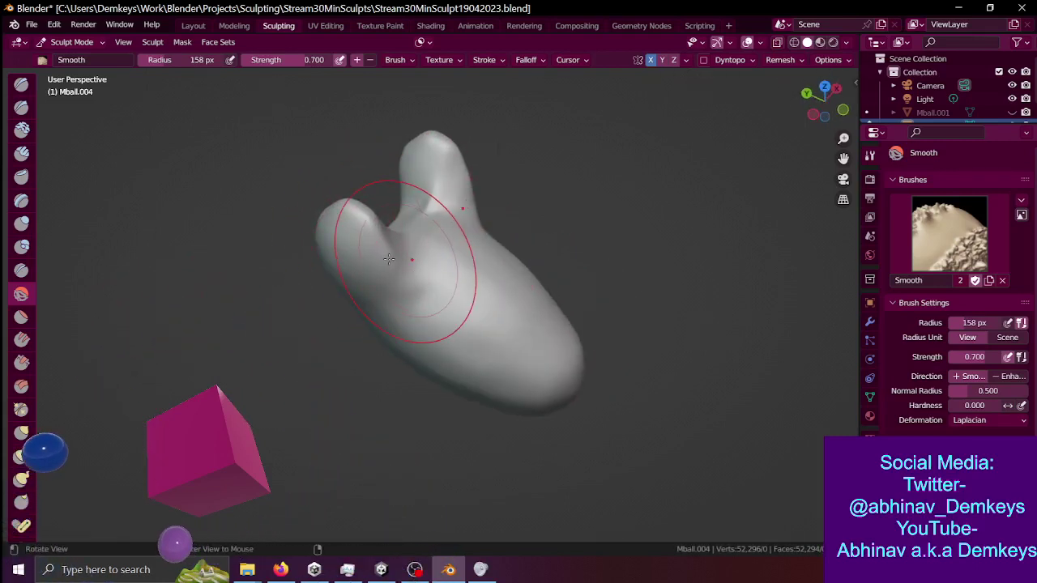
middle_click_drag(409, 257, 377, 243)
- Raise the Smooth brush strength to 1.000 and soften the transition between the ear bases and the skull
key("shift+grave")
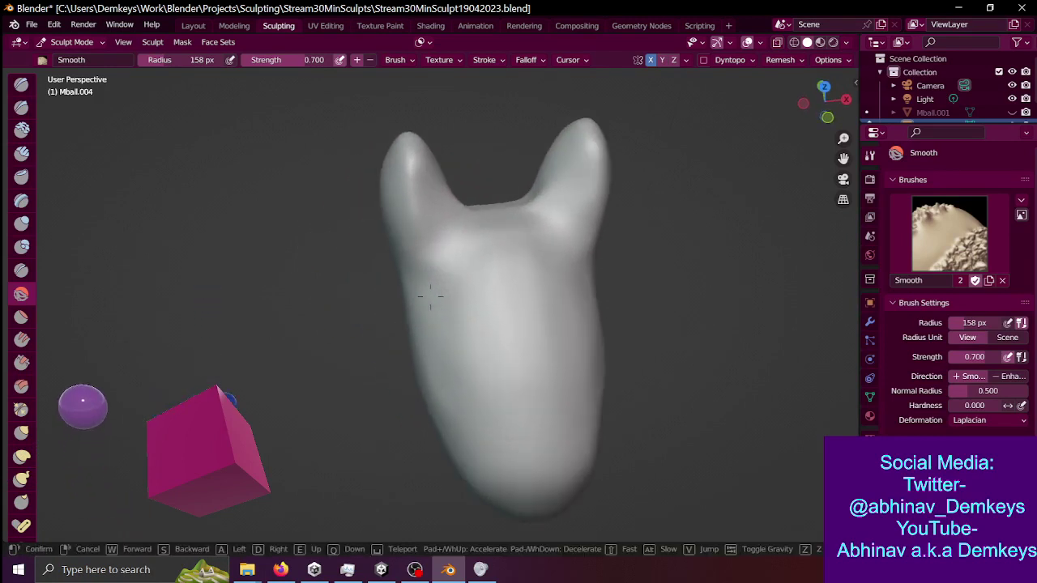
key("w")
left_click(424, 294)
key("shift+f")
left_click(415, 258)
mouse_move(416, 258)
middle_mouse_down()
mouse_move(449, 297)
mouse_move(367, 348)
middle_mouse_up()
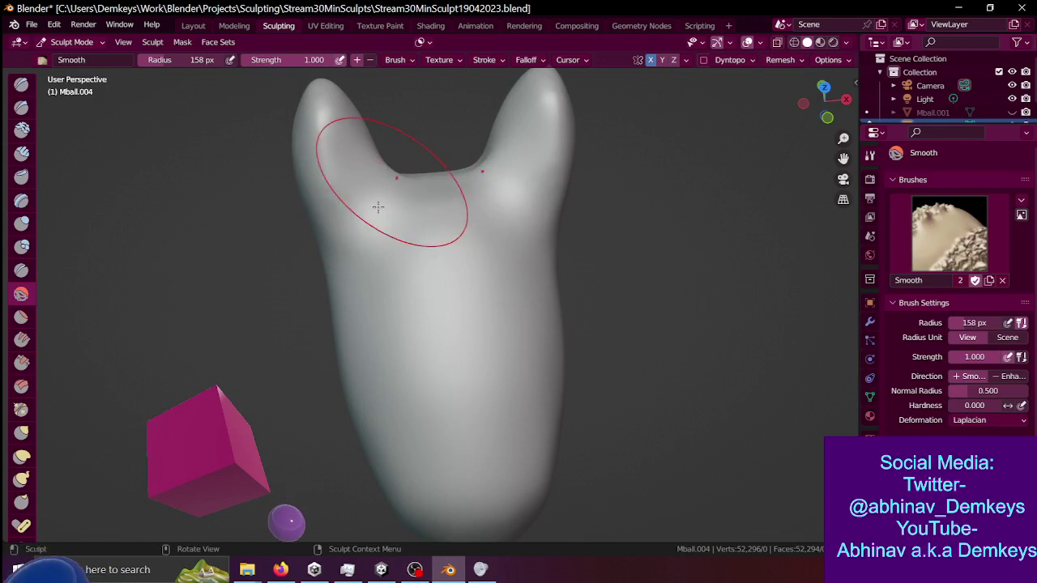
key("shift+grave")
key("w")
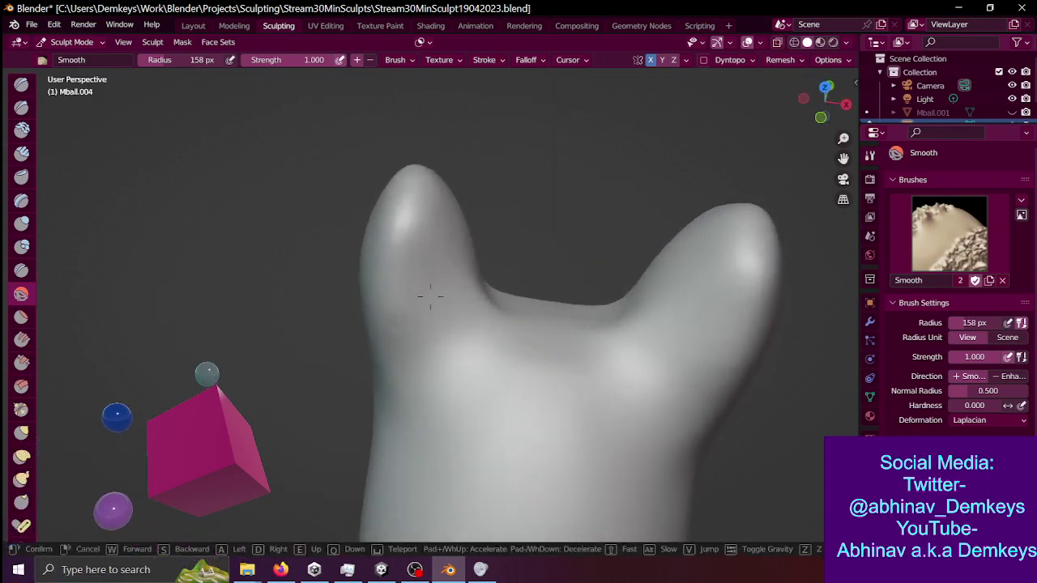
left_click(412, 248)
- Examine the smoothed head's overall form from the front, three-quarter and side views
key("shift+space")
key("Escape")
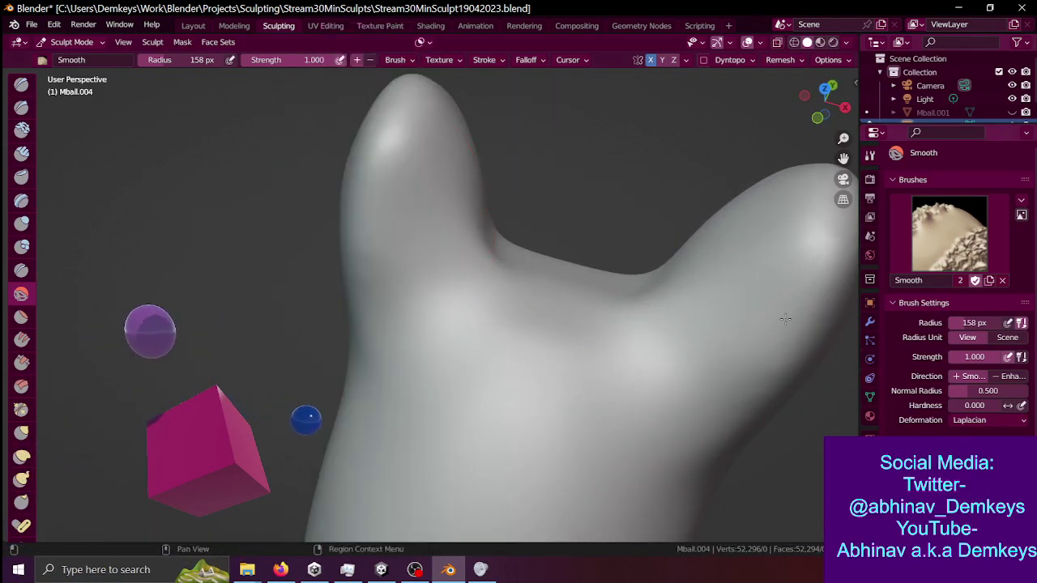
key("KP_1")
middle_click_drag(484, 173, 466, 387, "shift")
middle_click_drag(452, 351, 498, 372)
key("shift+grave")
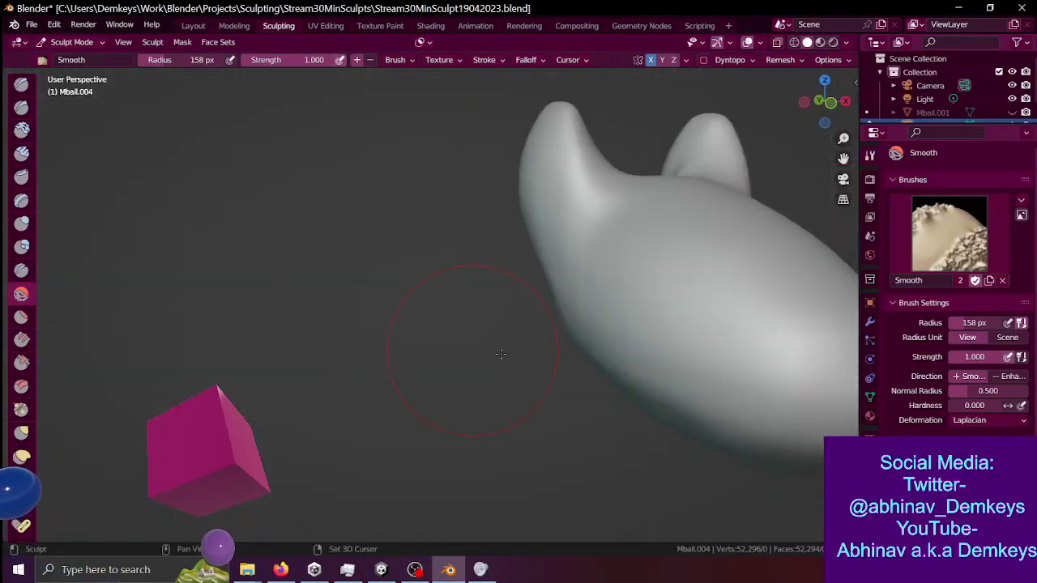
key("d")
key("a")
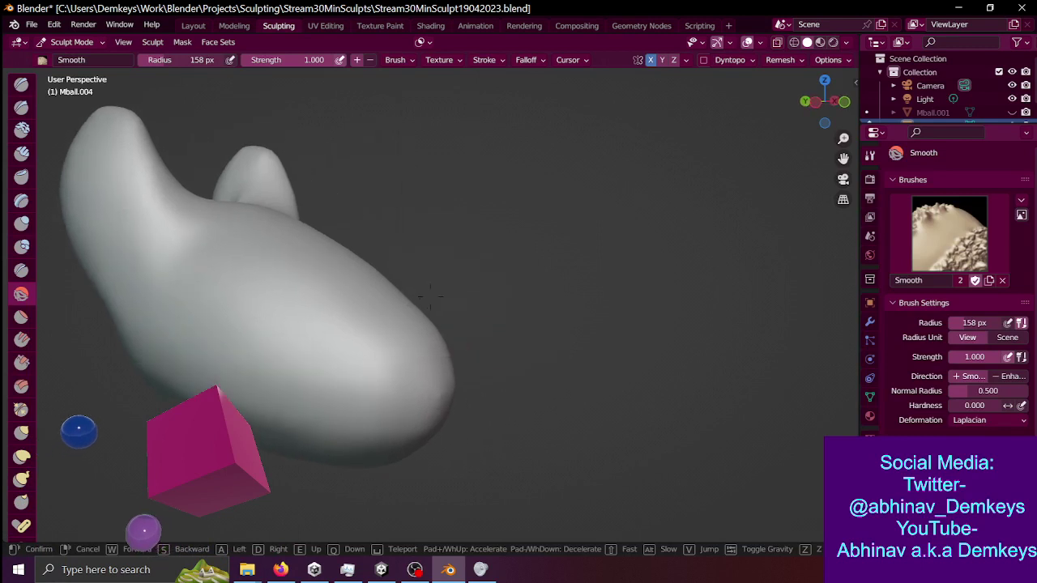
left_click(289, 349)
key("KP_3")
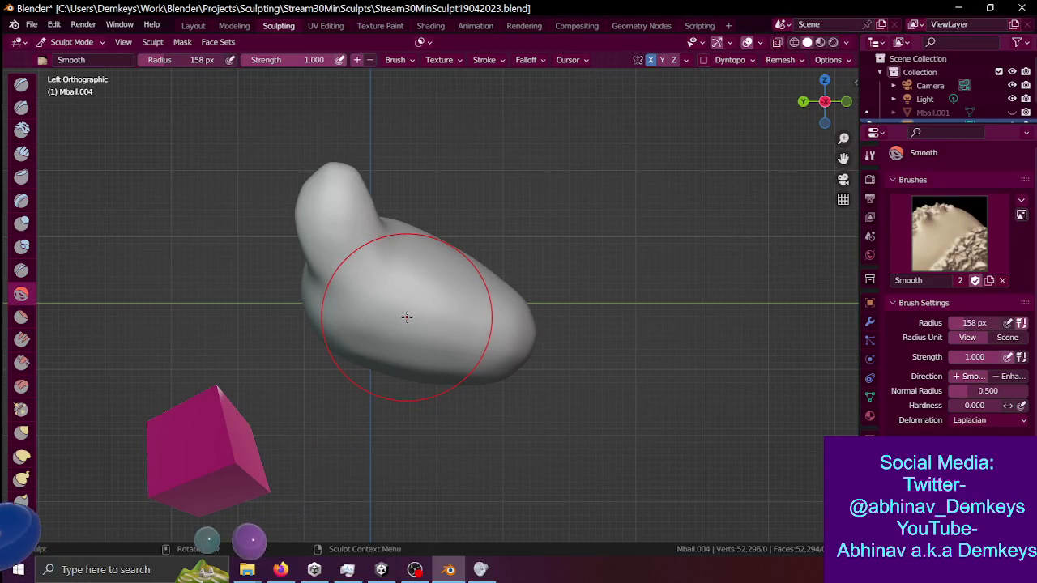
- Build up the forehead below the ears with the Blob brush at strength 0.215 and radius 227 px
key("shift+grave")
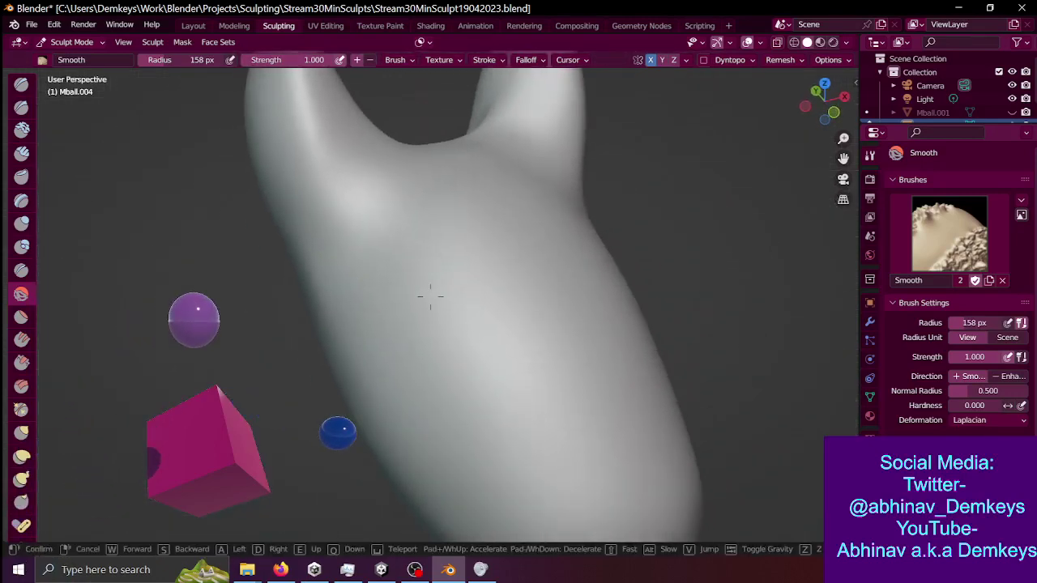
left_click(430, 297)
key("shift+space")
key("shift+space")
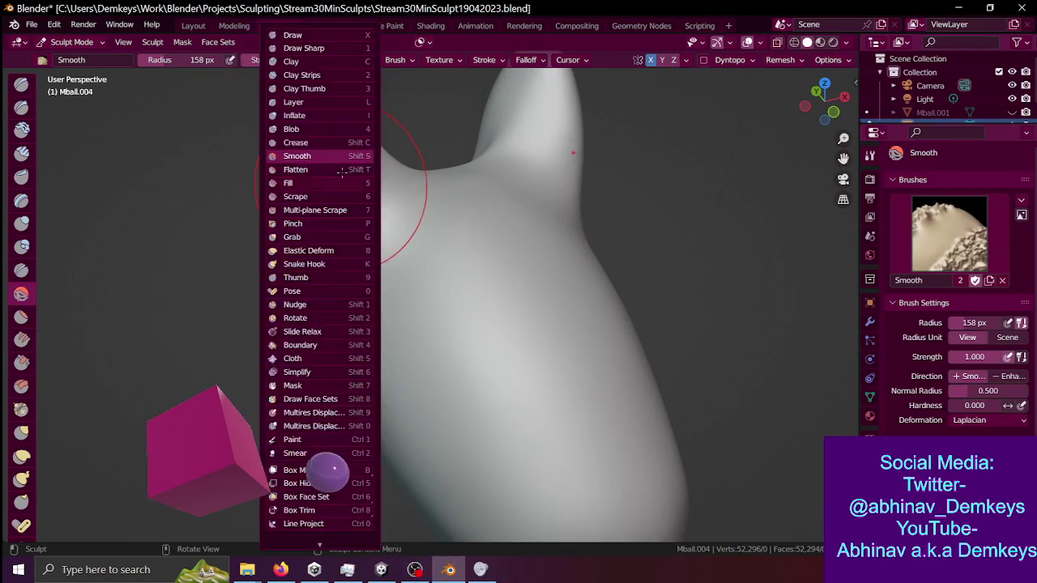
left_click(335, 131)
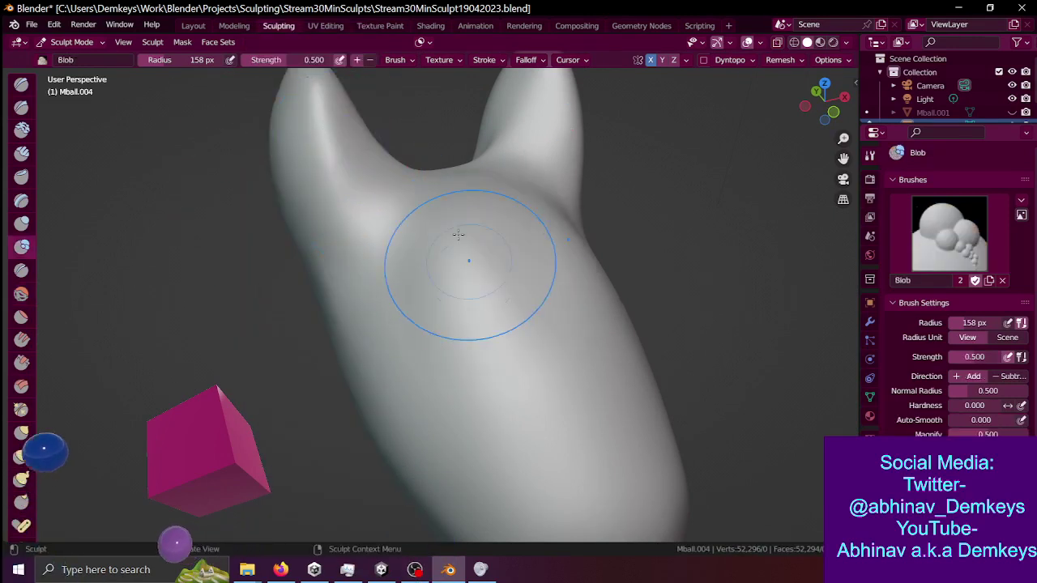
key("shift+f")
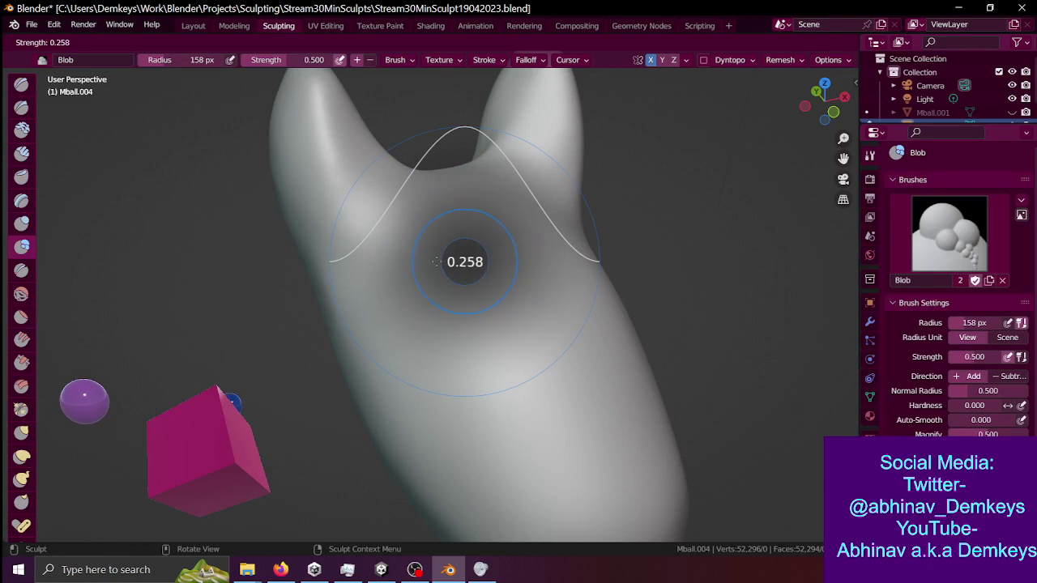
left_click(435, 264)
key("f")
left_click(422, 244)
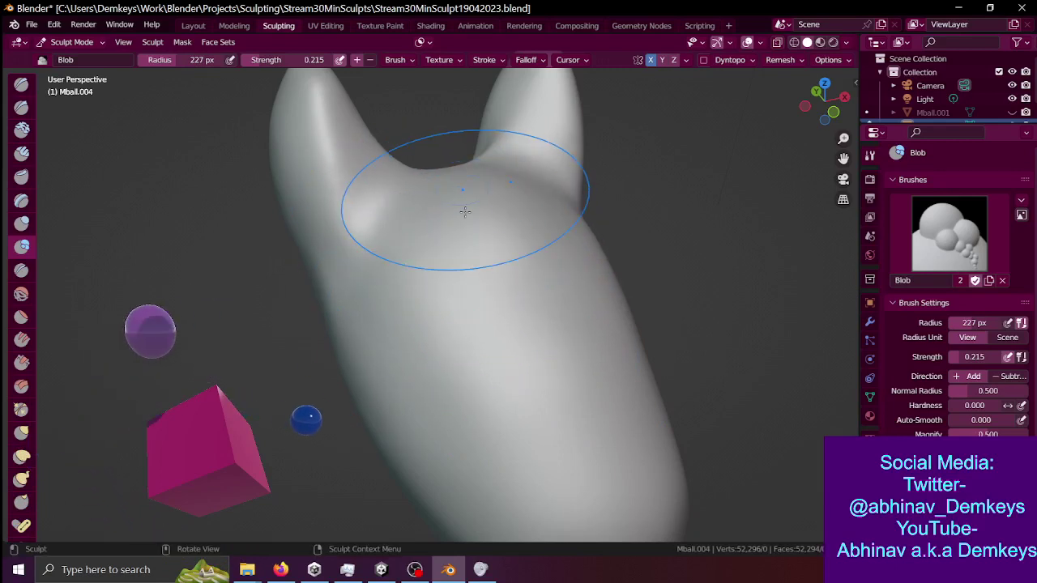
mouse_move(458, 218)
left_mouse_down()
mouse_move(558, 357)
mouse_move(562, 332)
mouse_move(433, 273)
left_mouse_up()
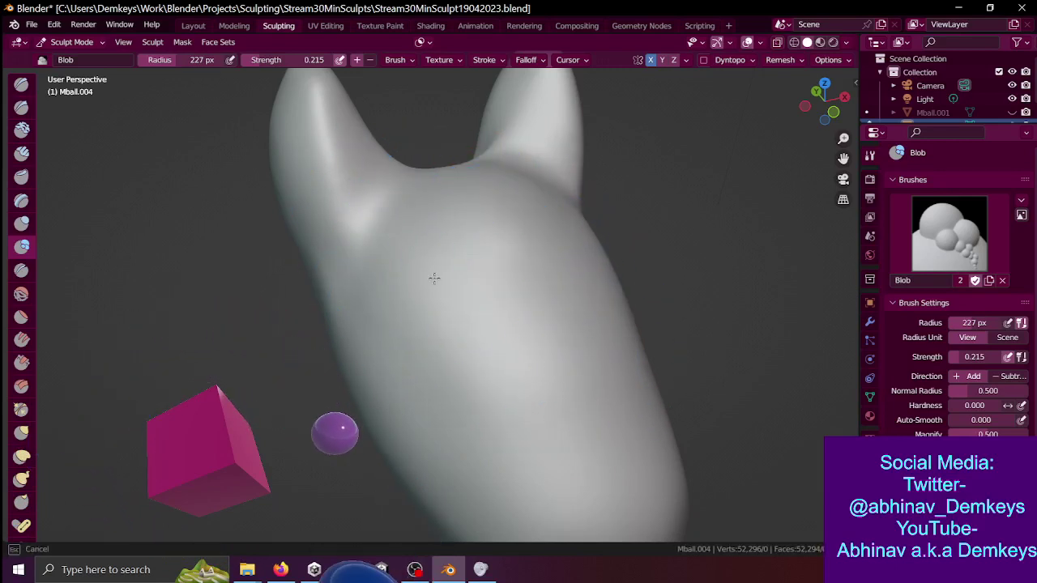
- Reduce the Blob brush radius to 110 px and build up the back of the jaw below the ear
key("grave")
left_click(537, 386)
middle_click_drag(444, 240, 139, 410, "shift")
mouse_move(422, 249)
middle_mouse_down()
mouse_move(359, 296)
mouse_move(343, 283)
middle_mouse_up()
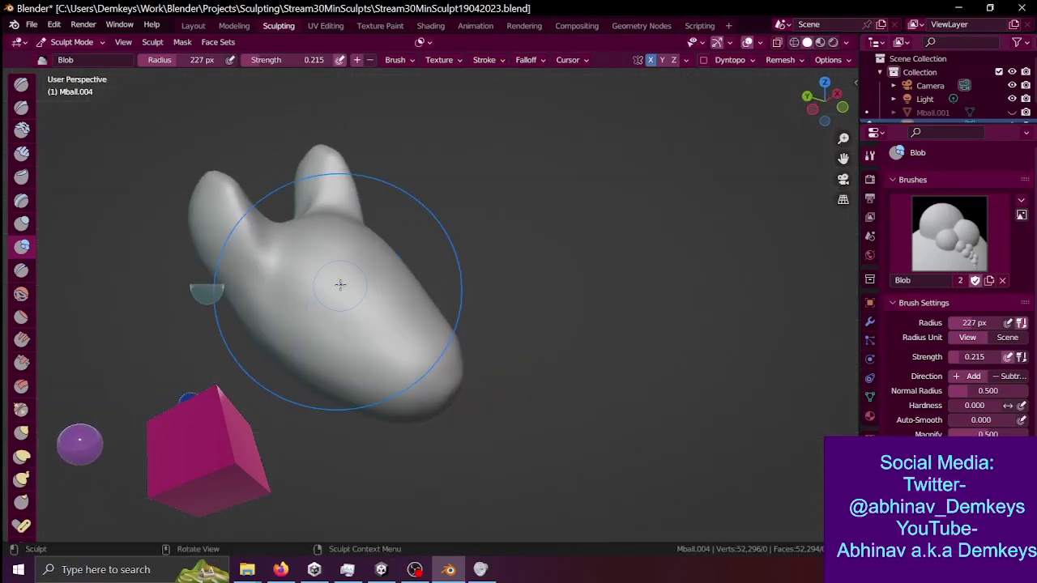
key("f")
left_click(292, 272)
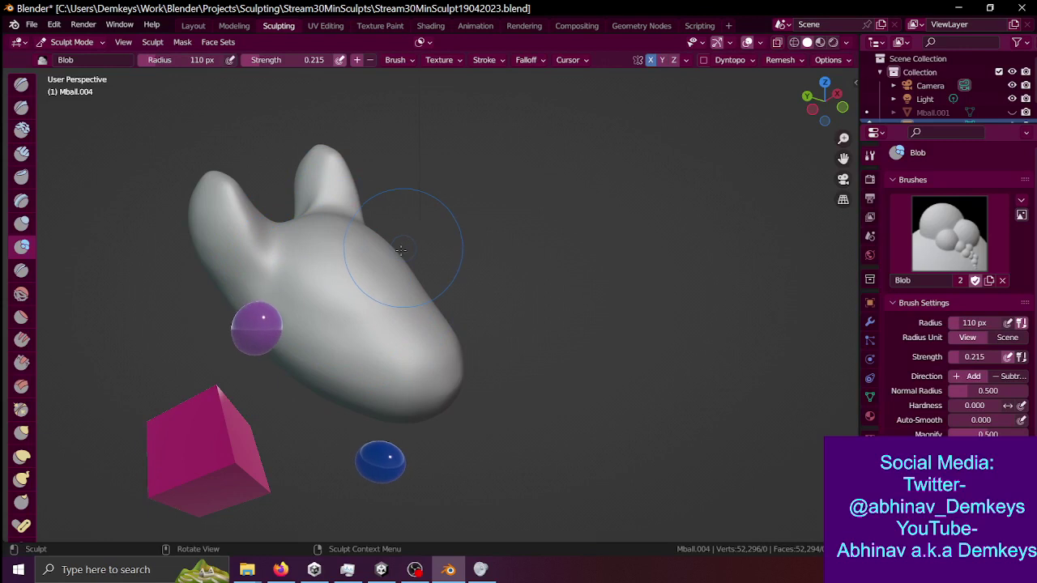
middle_click_drag(338, 316, 304, 324, "alt")
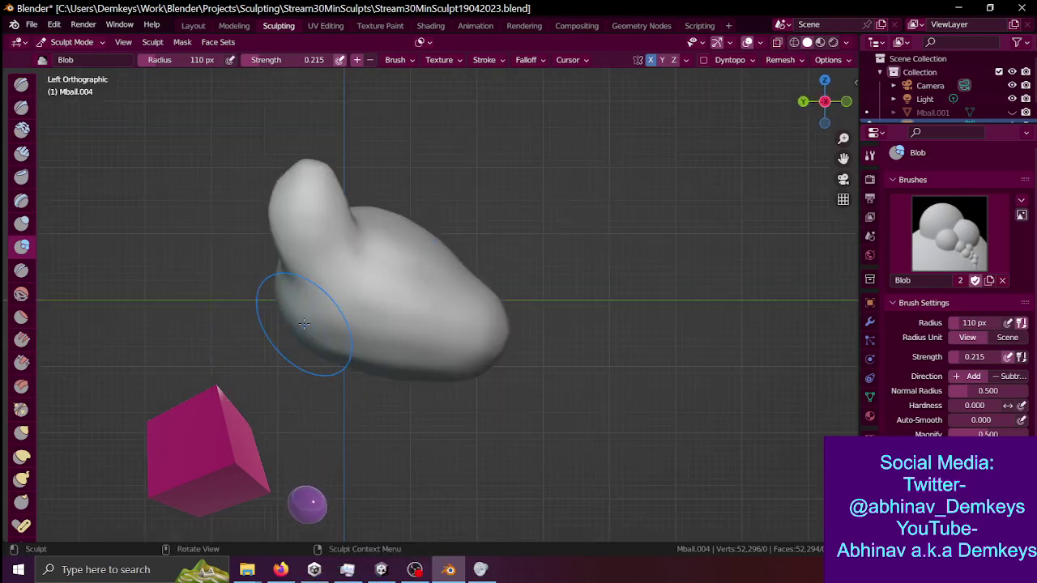
mouse_move(419, 334)
middle_mouse_down()
mouse_move(322, 368)
mouse_move(403, 324)
middle_mouse_up()
- Fill out the jaw and muzzle with the Draw brush at radius 170 px, lowering its strength to 0.278
key("shift+space")
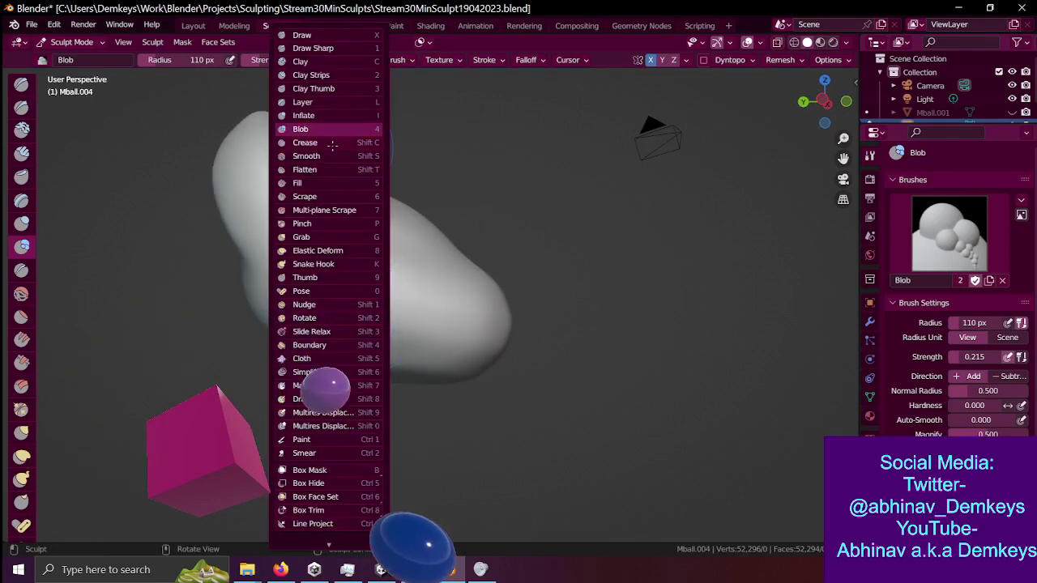
left_click(344, 30)
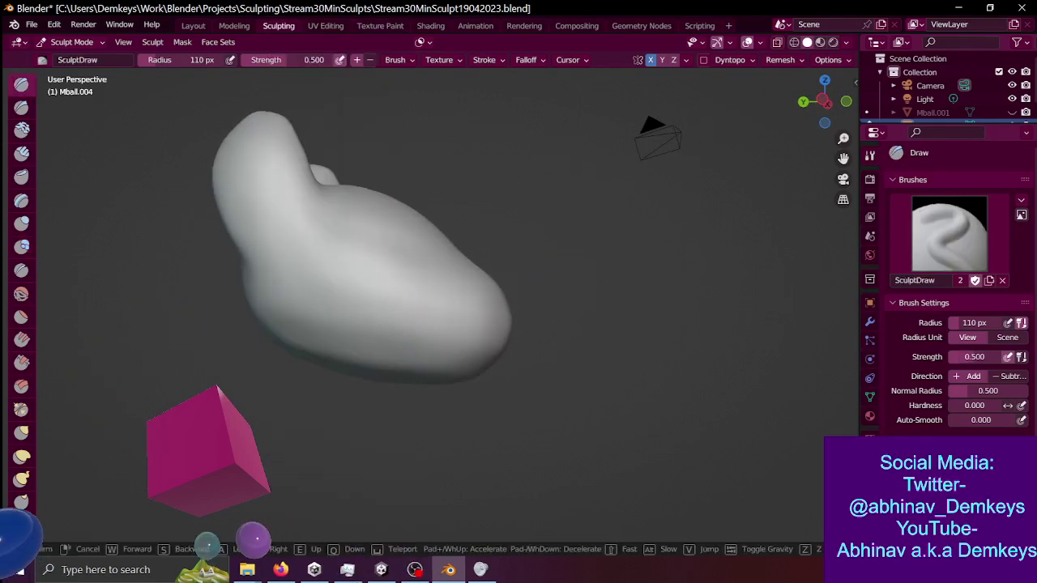
key("shift+grave")
key("s")
left_click(430, 296)
key("f")
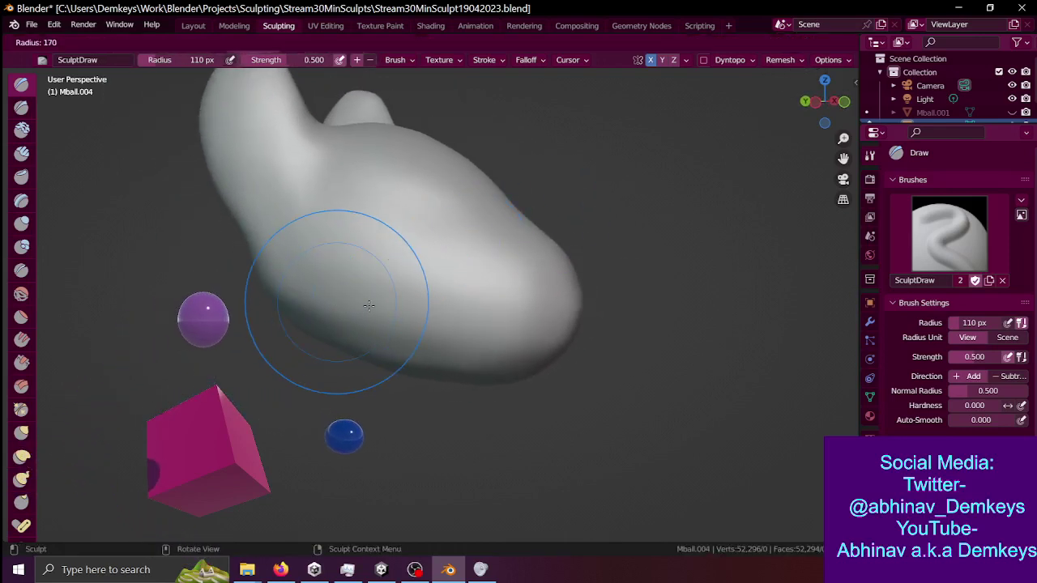
left_click(471, 306)
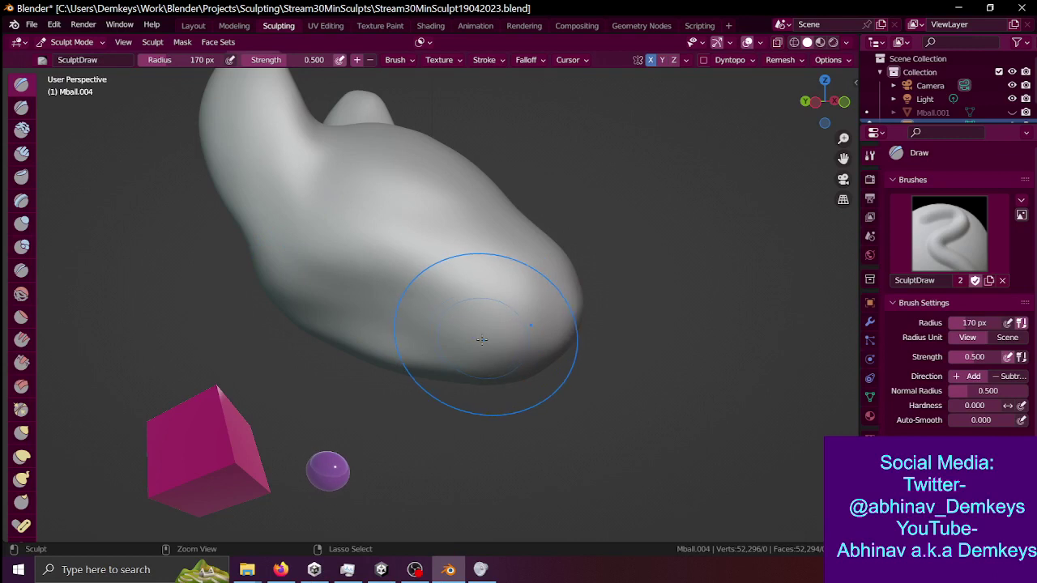
key("shift+f")
left_click(306, 315)
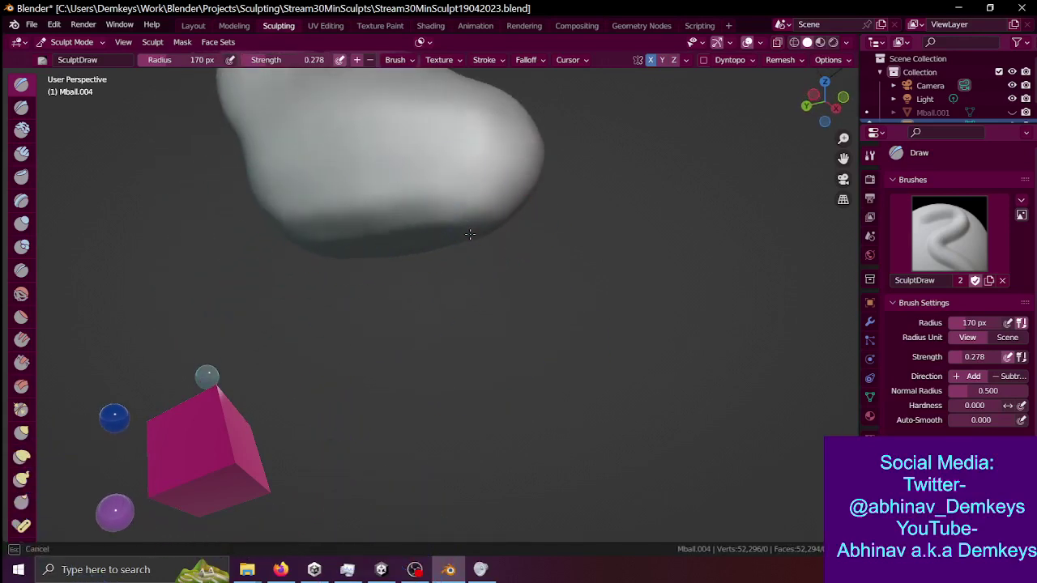
- Smooth the built-up head and muzzle with the Smooth brush at 170 px radius
key("shift+space")
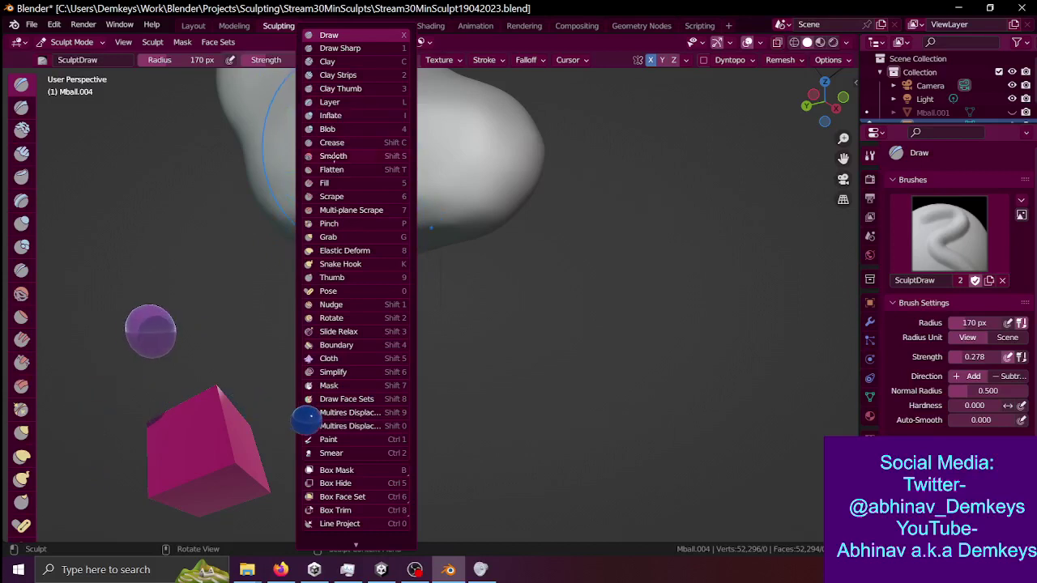
left_click(333, 156)
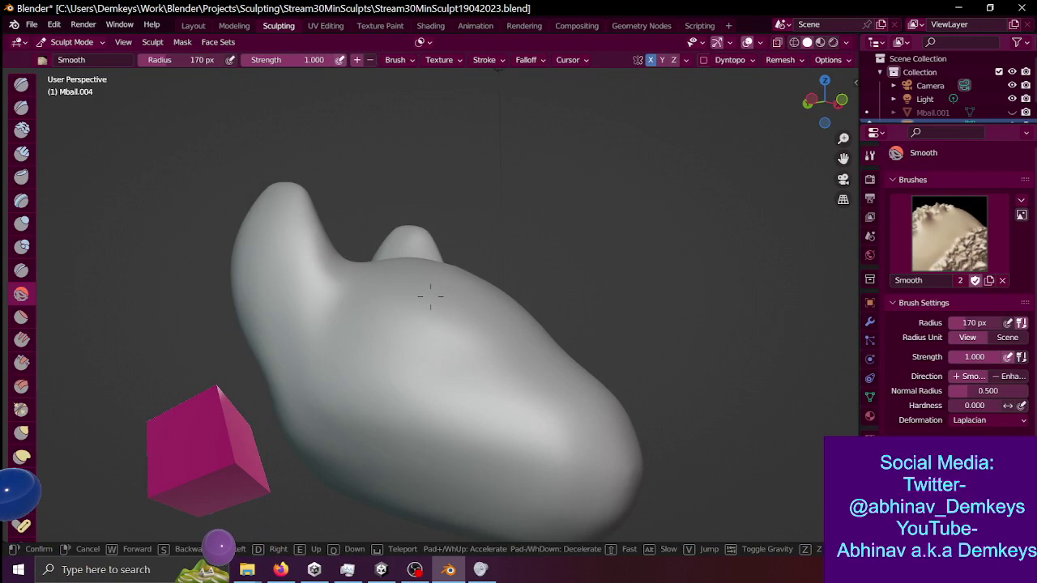
left_click_drag(340, 241, 526, 268)
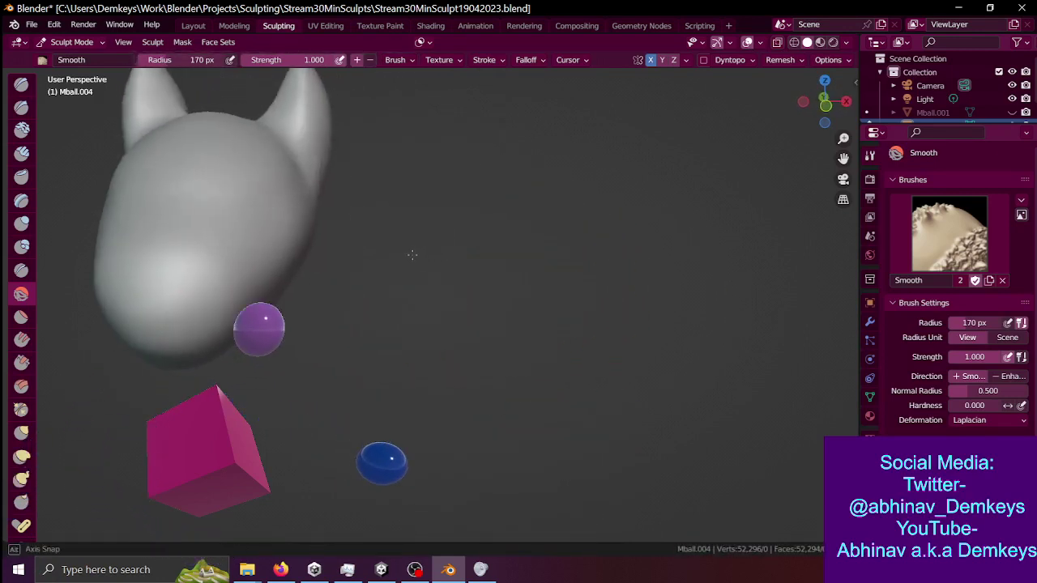
- Switch from smoothing to the Draw brush at strength 0.278 and reduce its radius to 97 px
middle_click_drag(408, 284, 454, 305)
key("shift+grave")
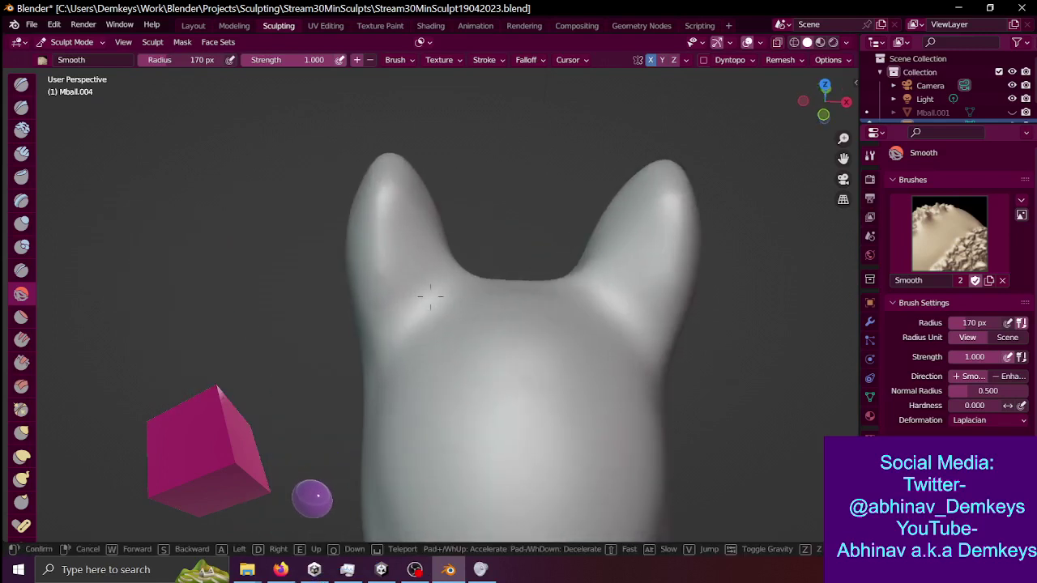
key("w")
left_click(405, 290)
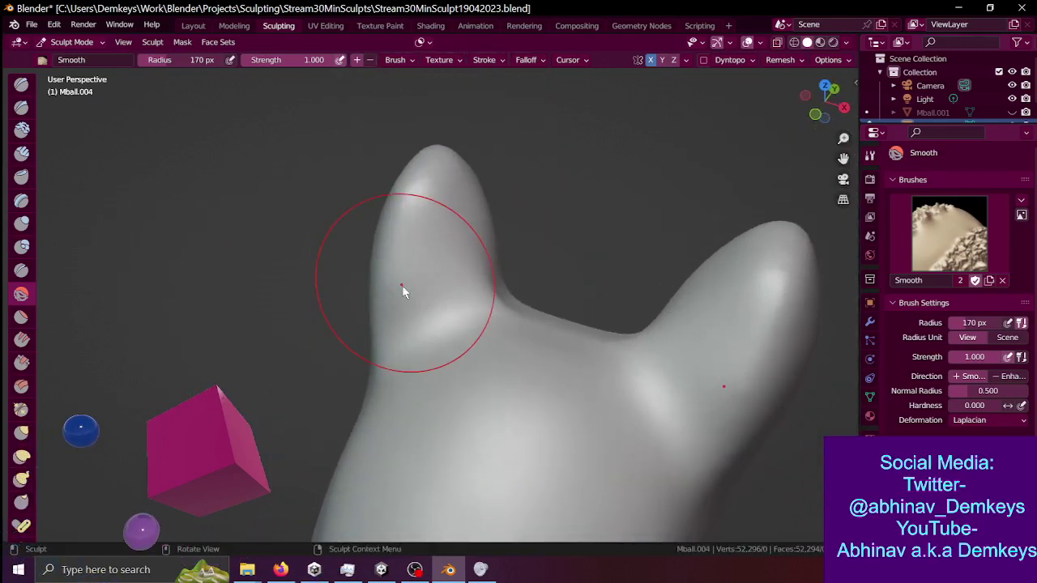
key("shift+space")
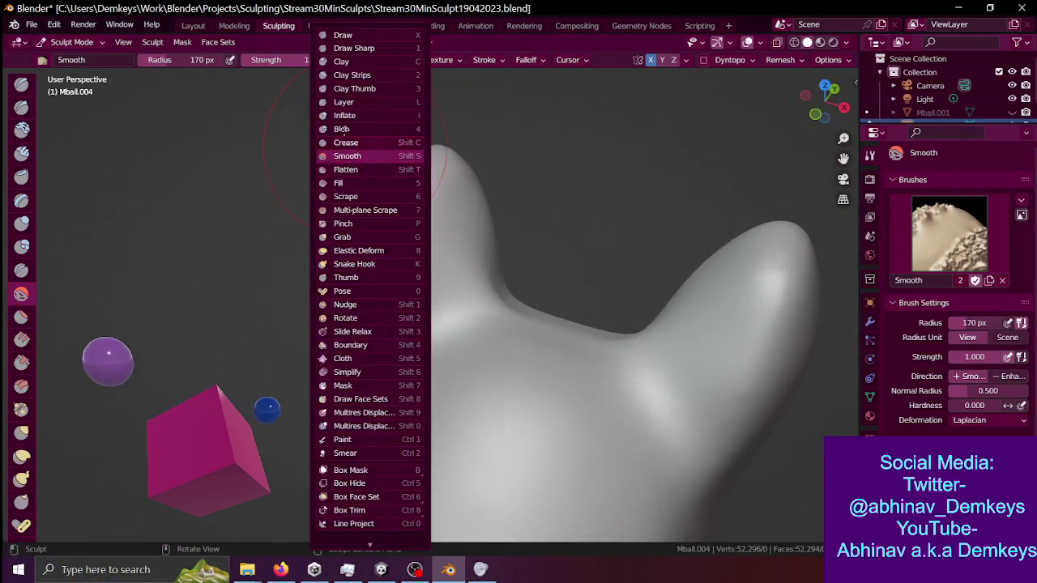
left_click(365, 46)
key("shift+space")
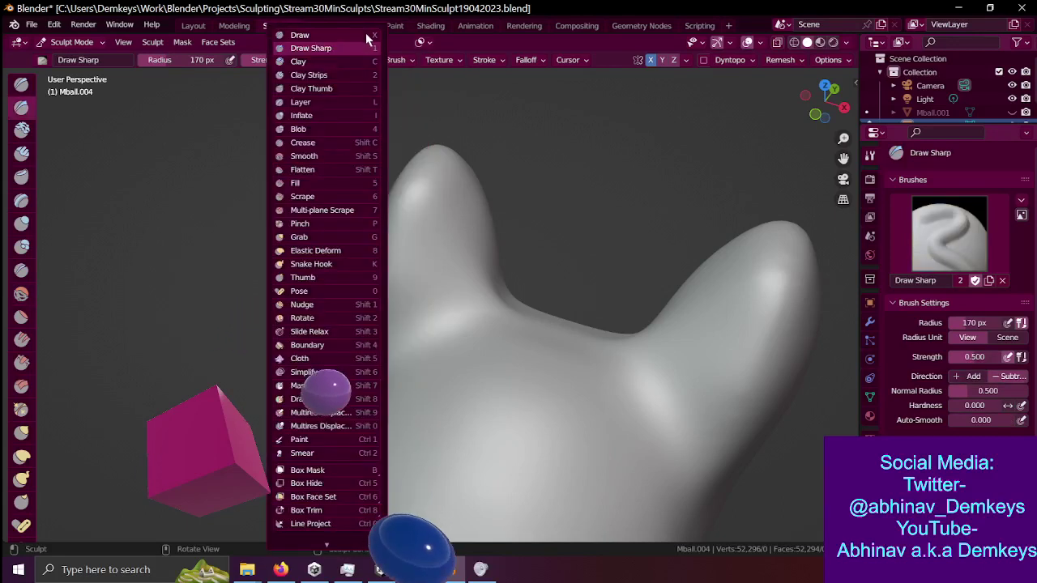
left_click(364, 35)
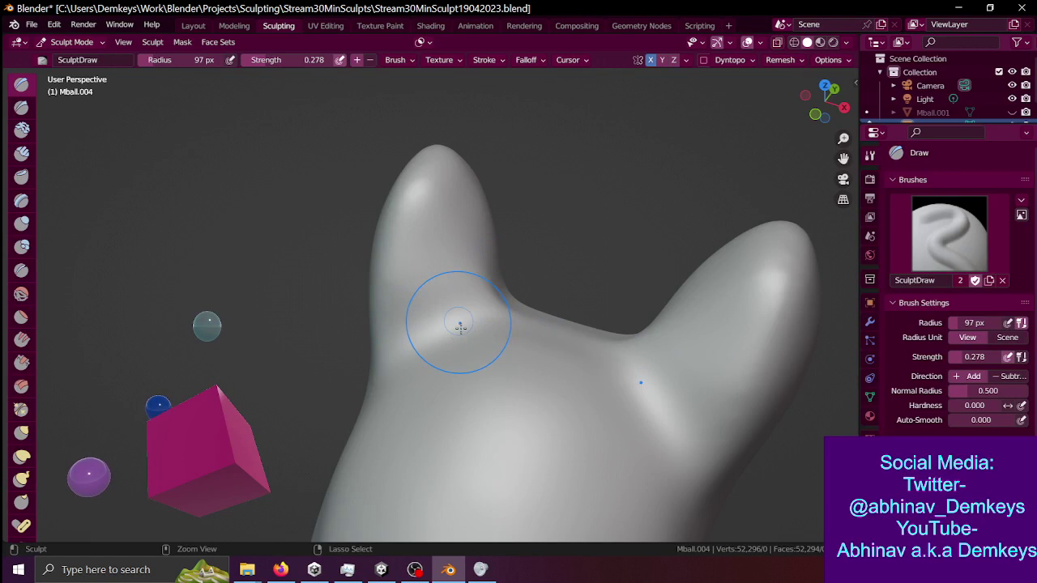
- Shape the side and tip of the muzzle with the 97 px Draw brush at strength 0.278
key("shift+grave")
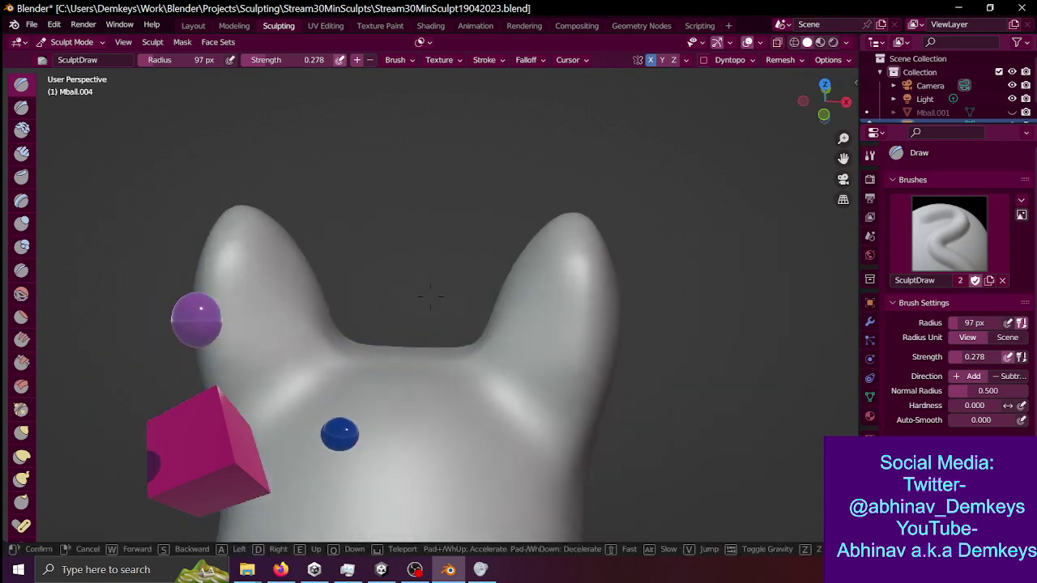
key("a")
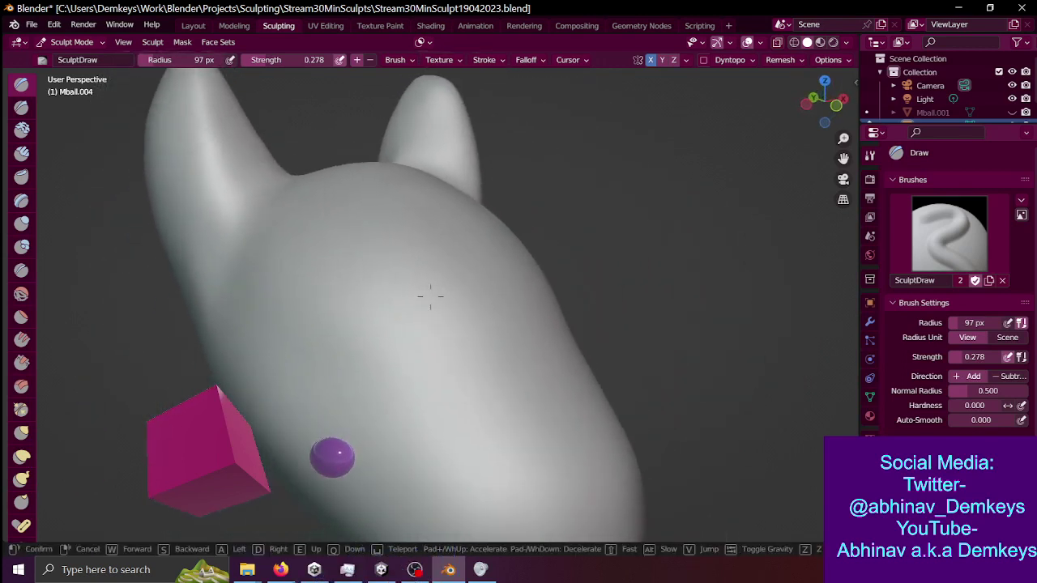
key("d")
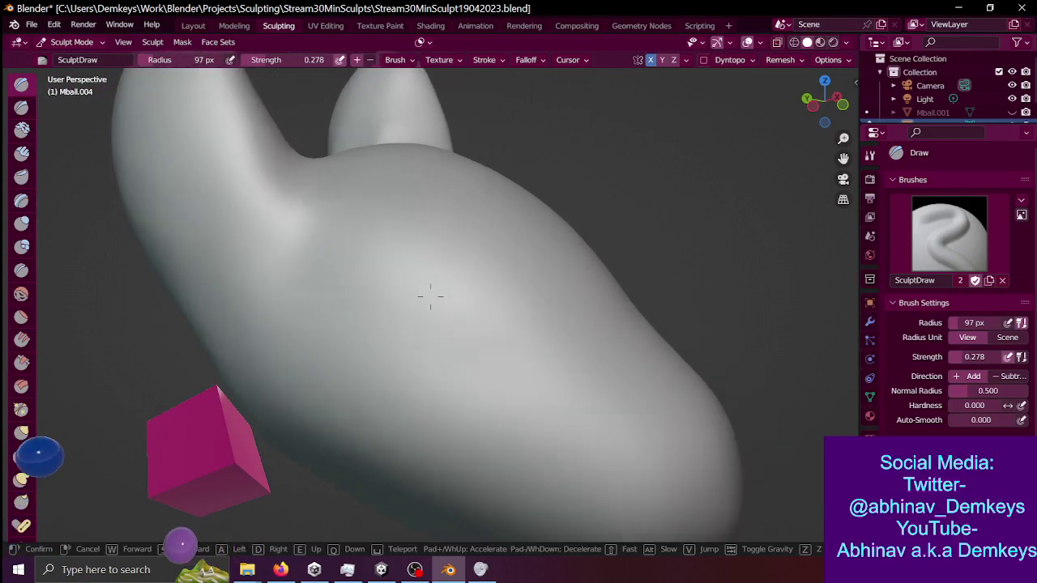
key("a")
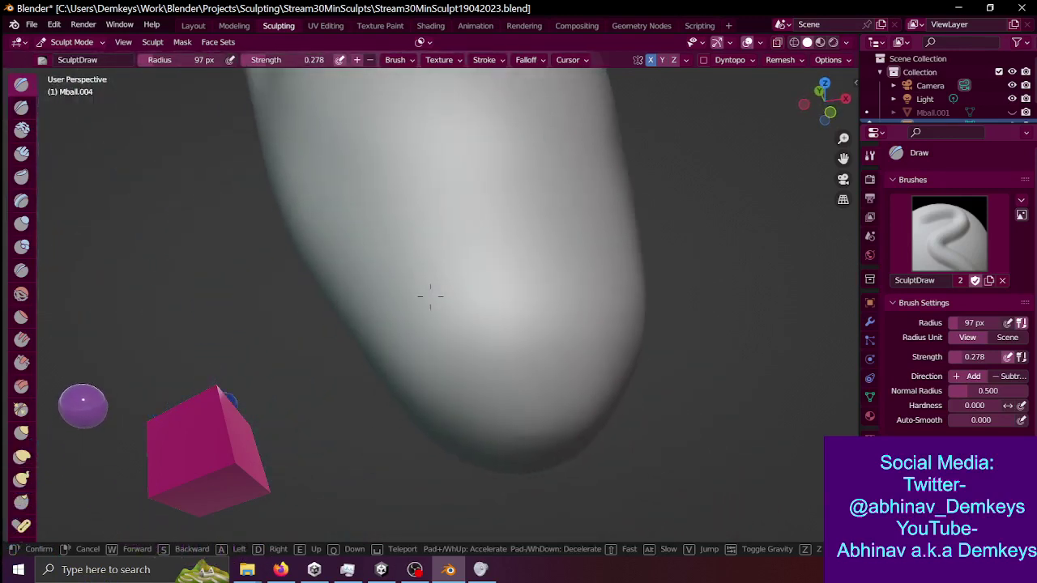
key("d")
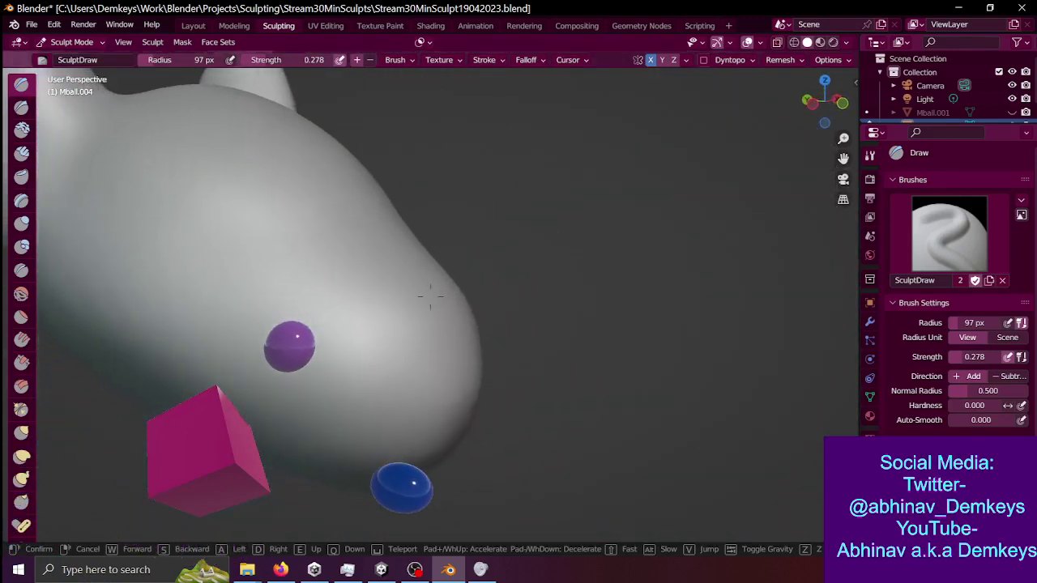
left_click(430, 296)
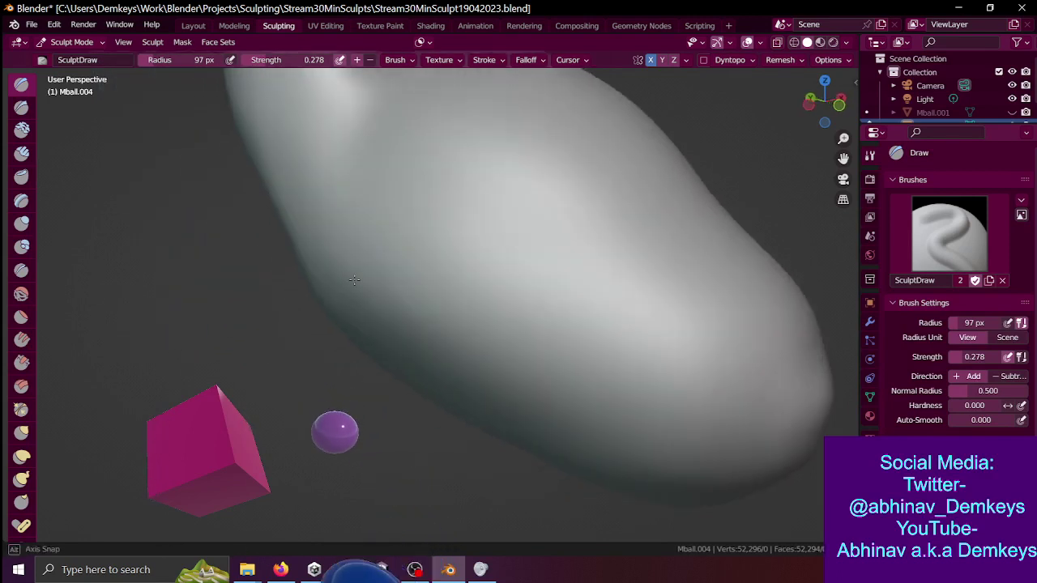
middle_click_drag(417, 278, 415, 284)
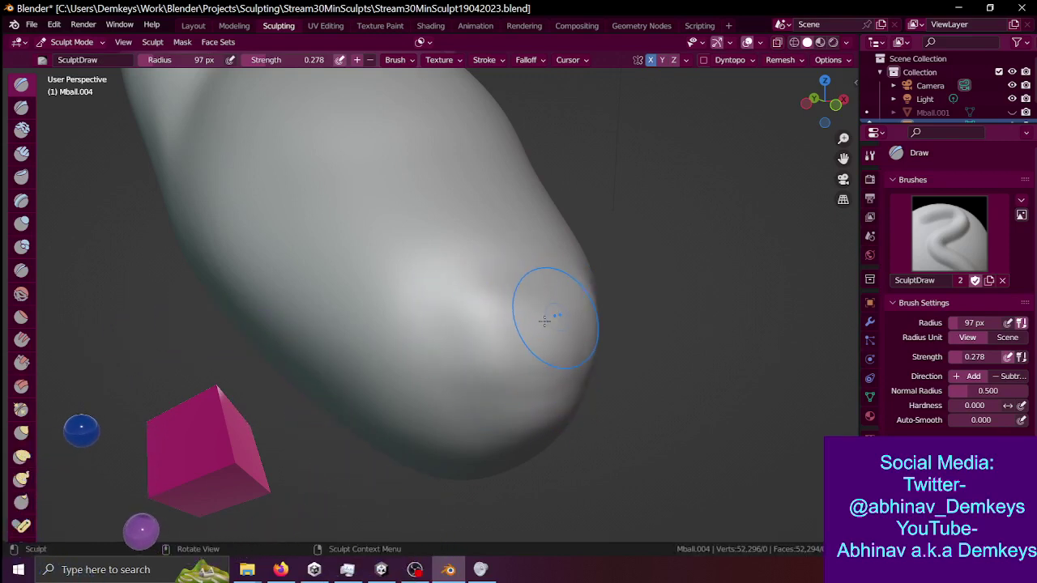
- Enlarge the Draw brush radius to 187 px and broadly reshape the end of the muzzle
key("shift+grave")
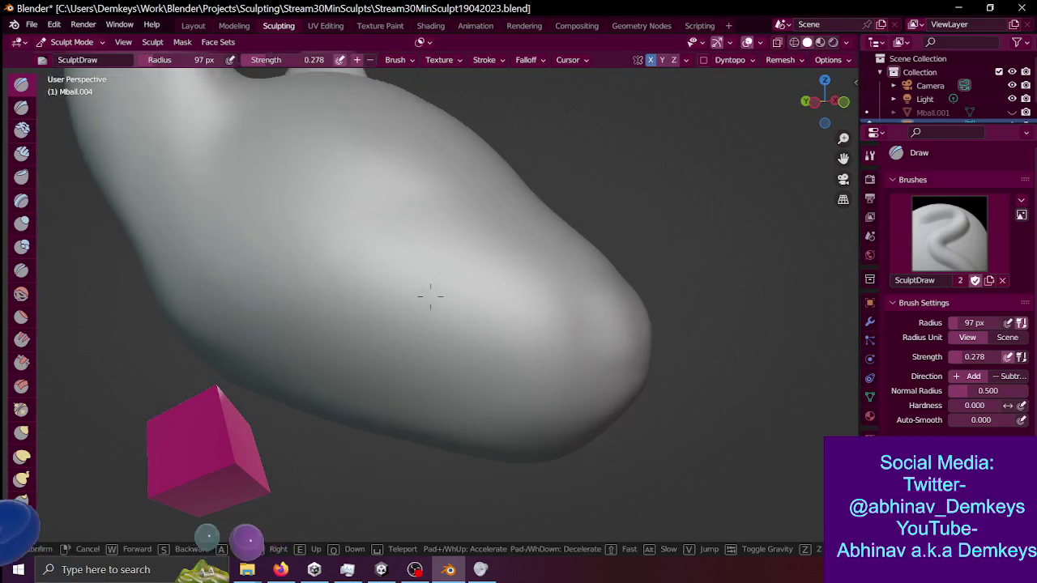
left_click(430, 297)
key("f")
left_click(405, 312)
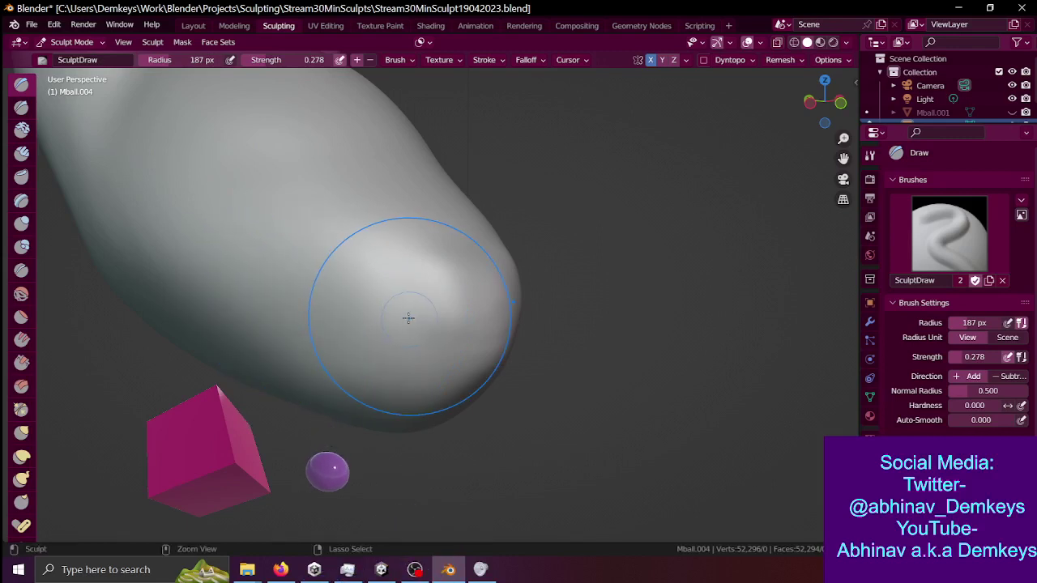
key("shift+grave")
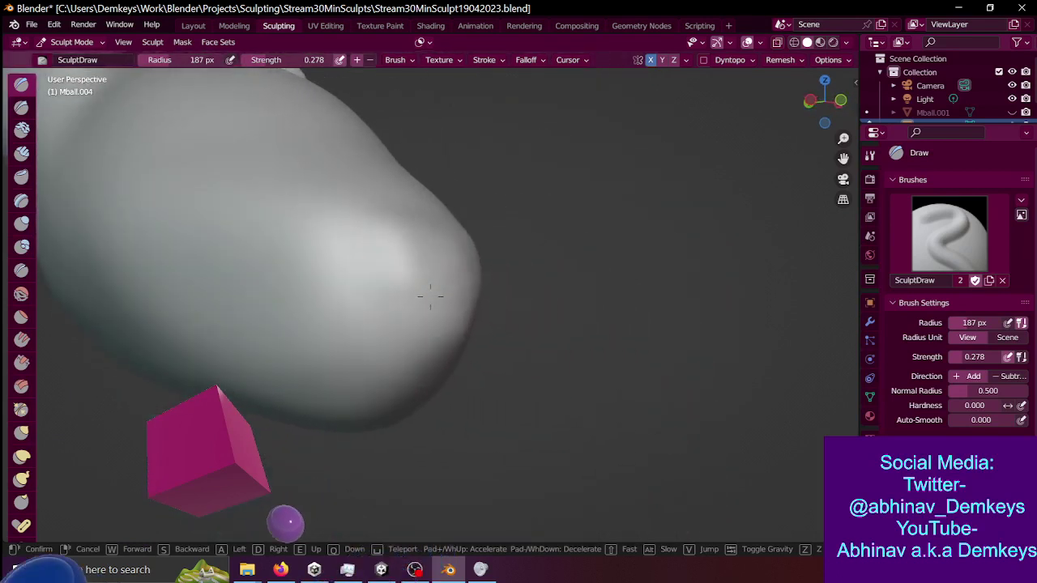
left_click(430, 297)
- Smooth the reshaped muzzle with the Smooth brush at 187 px radius and strength 1.000
key("shift+space")
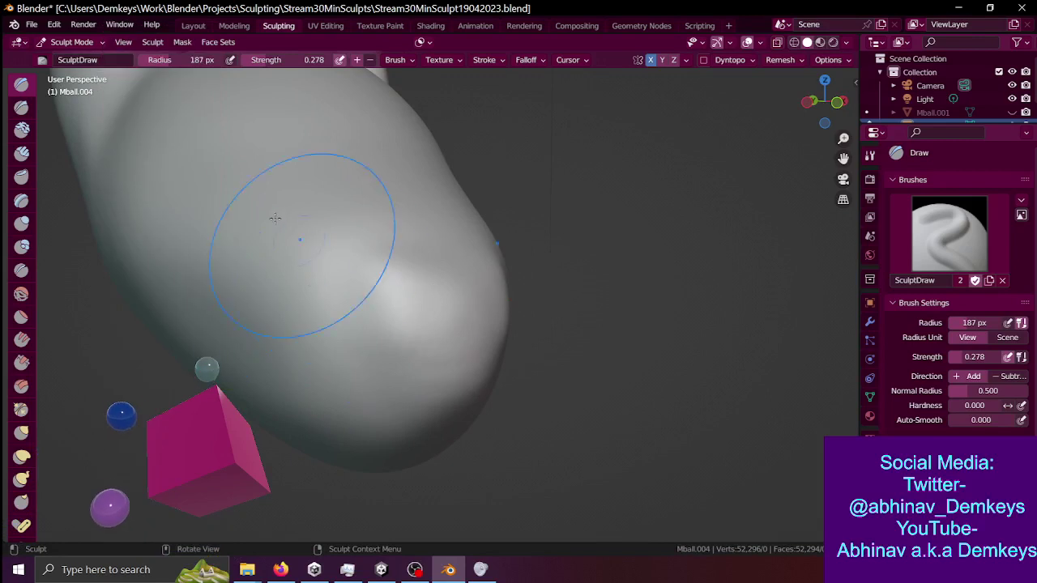
key("shift+space")
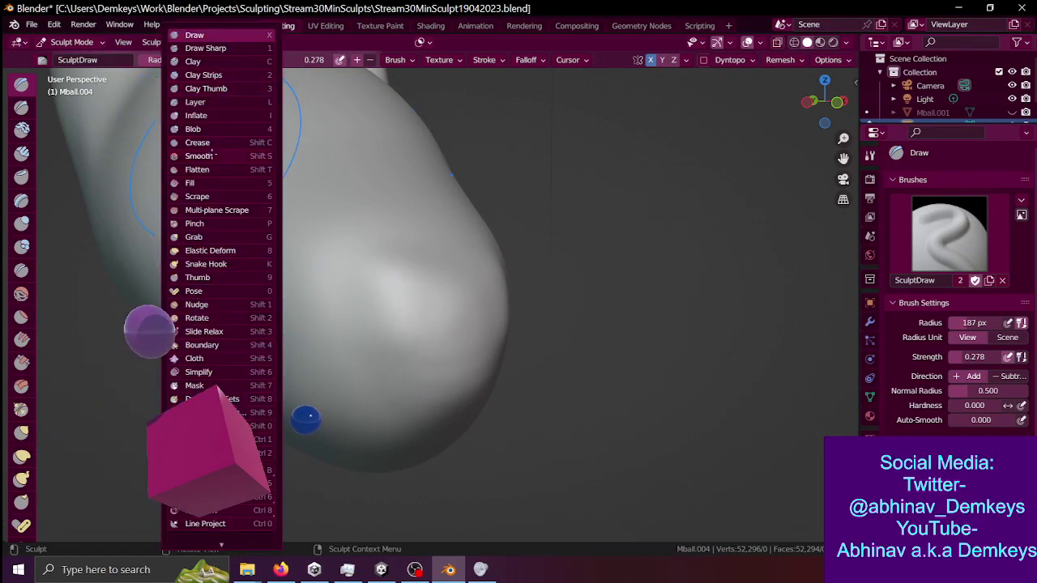
left_click(207, 156)
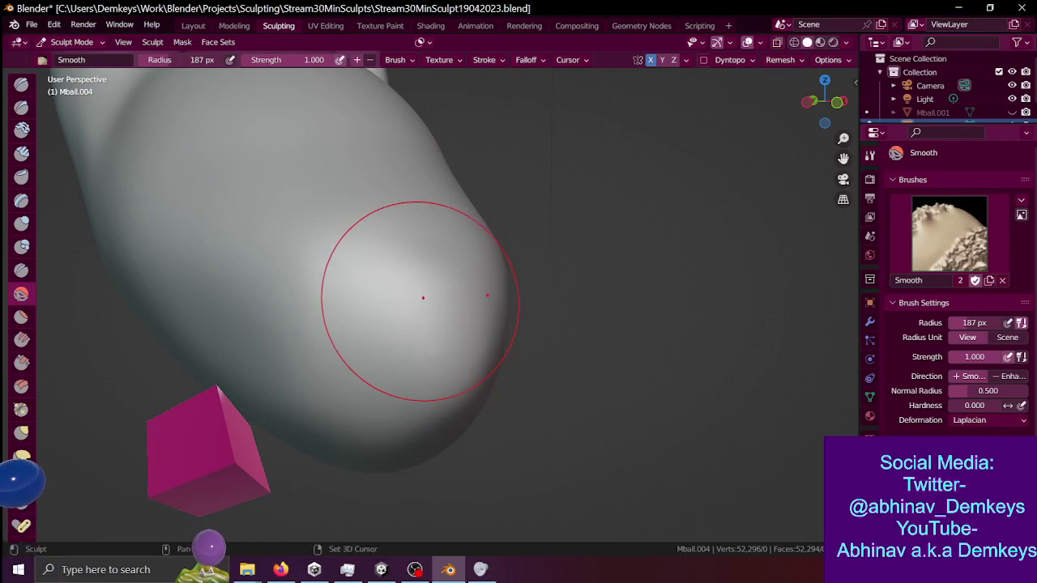
- Refine the front and lower part of the muzzle with the Draw brush at 187 px radius and strength 0.278
key("shift+grave")
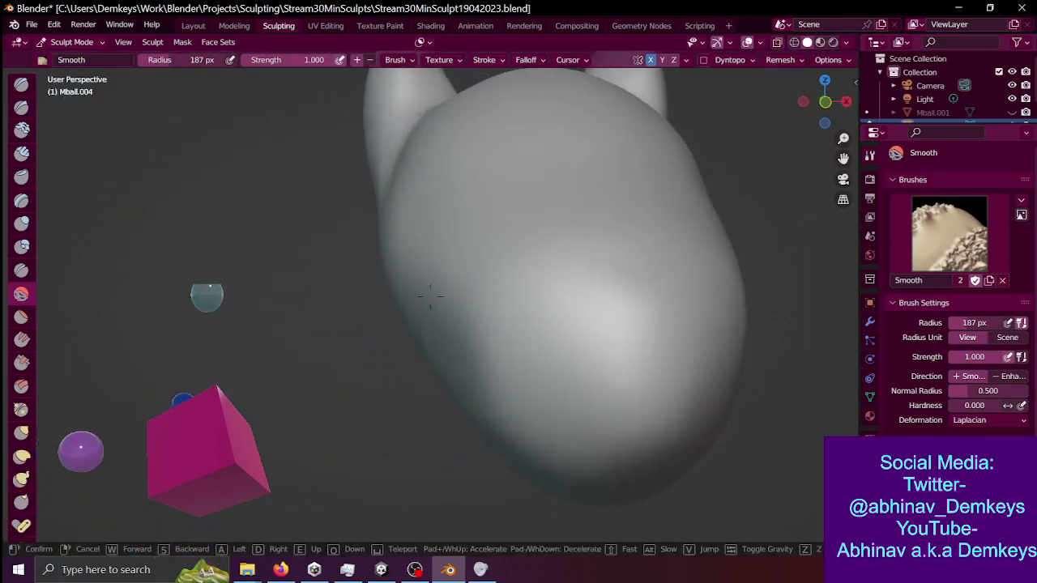
left_click(428, 298)
key("shift+space")
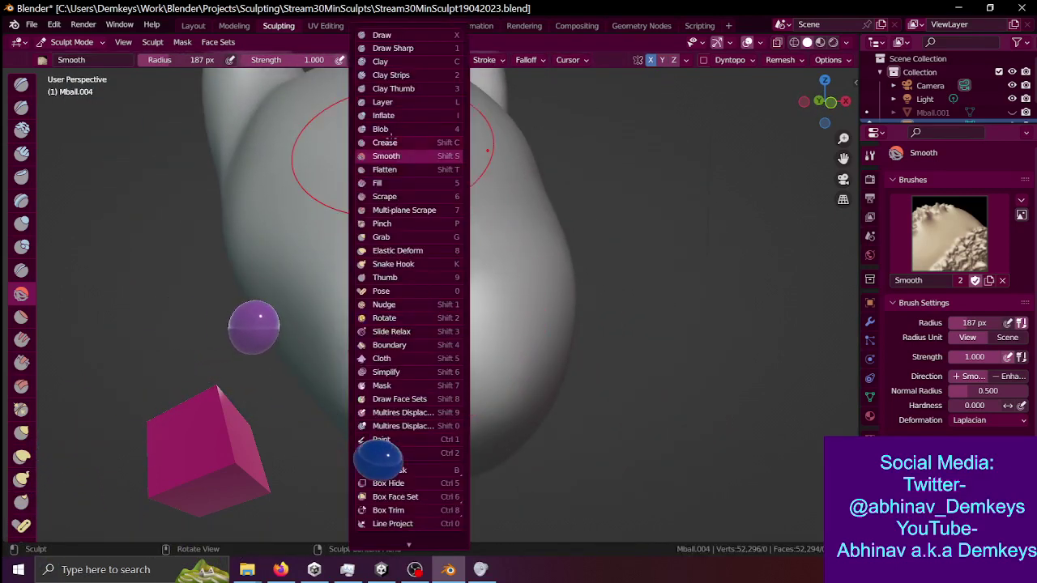
left_click(411, 35)
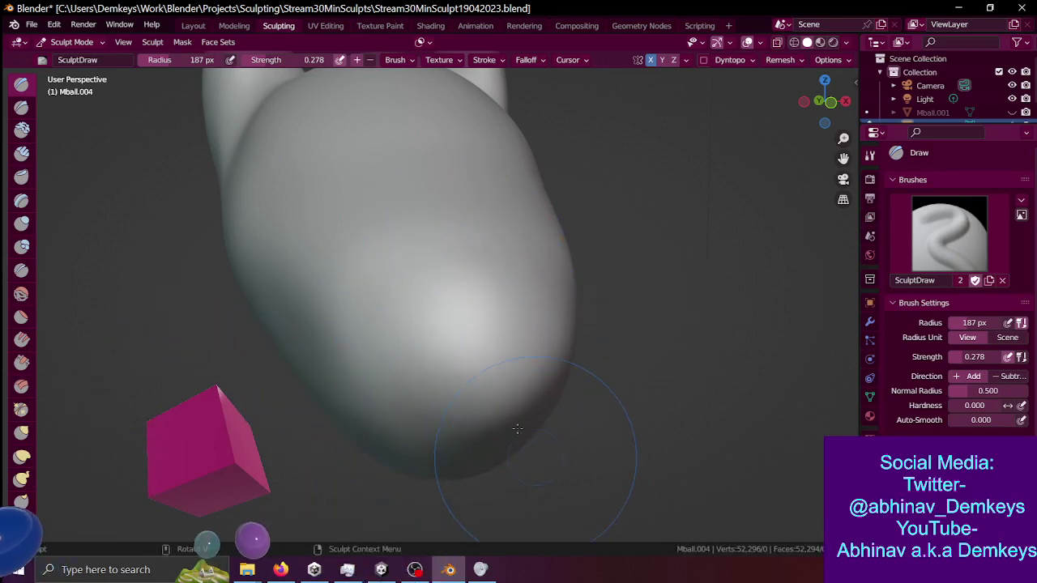
- Try to carve an eye socket below the ear with the Crease brush at 187 px radius and strength 0.250
key("shift+grave")
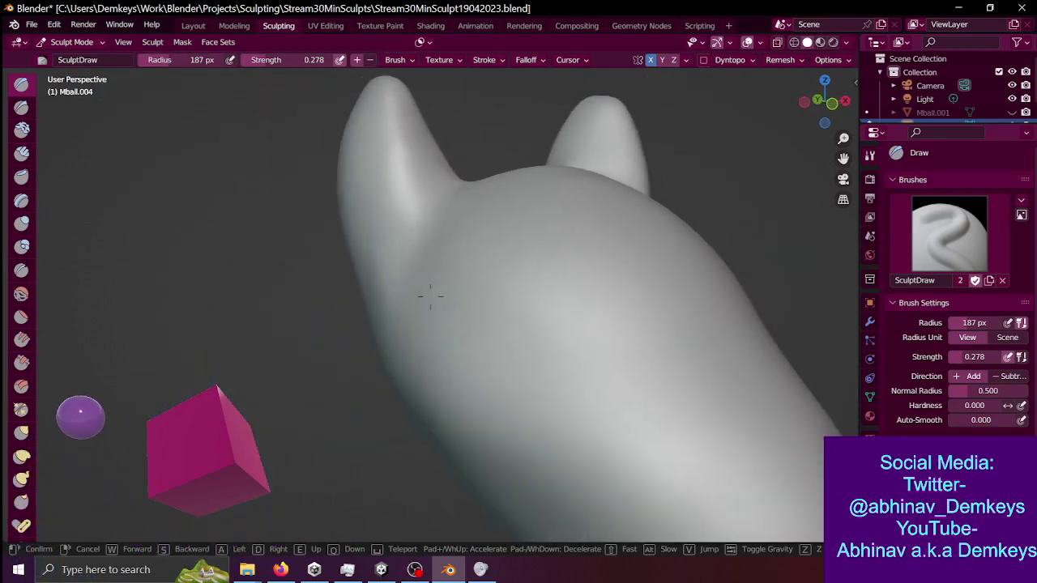
left_click(430, 297)
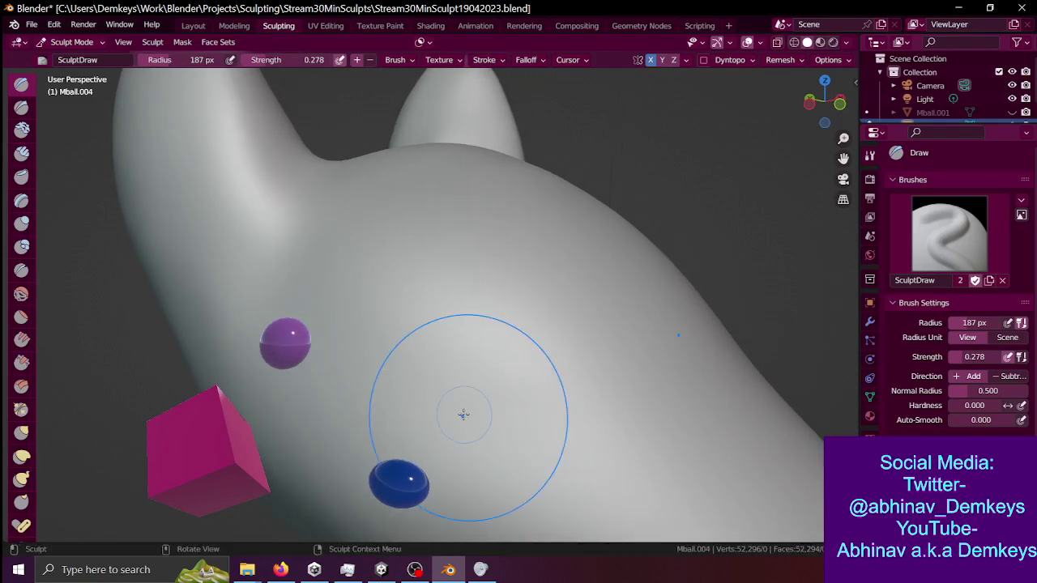
key("shift+space")
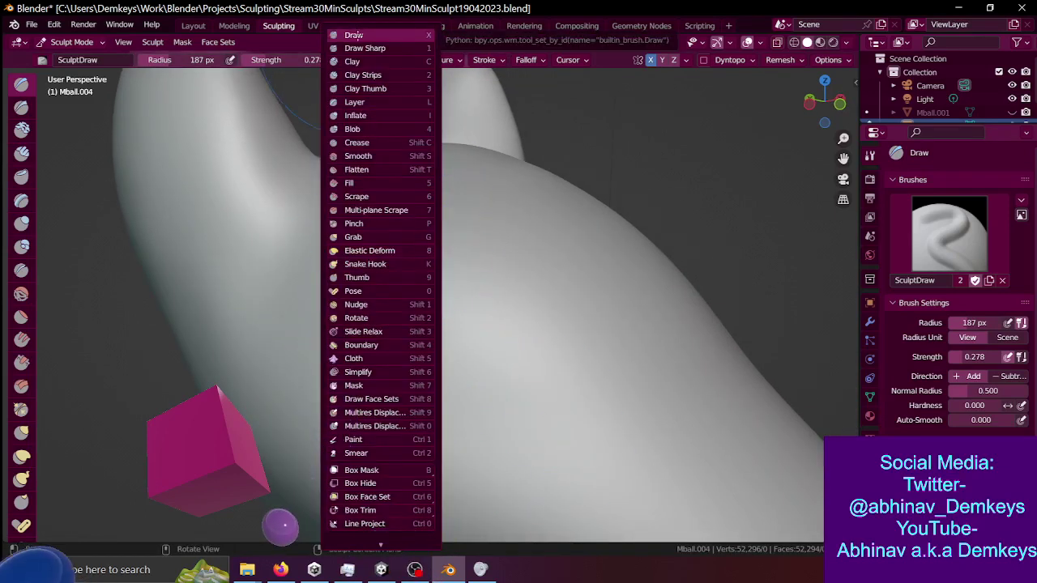
left_click(374, 144)
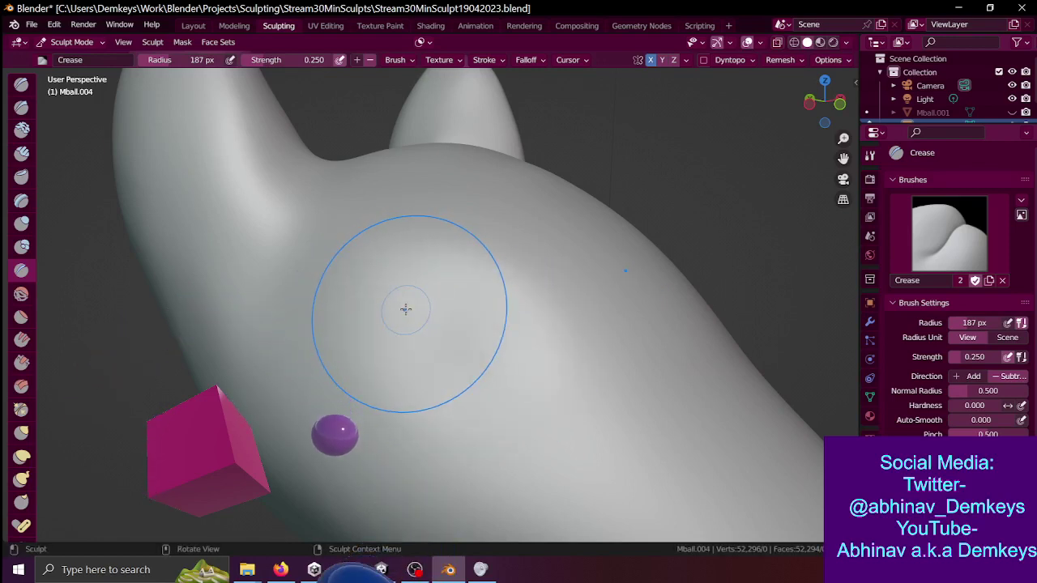
mouse_move(421, 335)
left_mouse_down()
mouse_move(398, 324)
mouse_move(425, 338)
left_mouse_up()
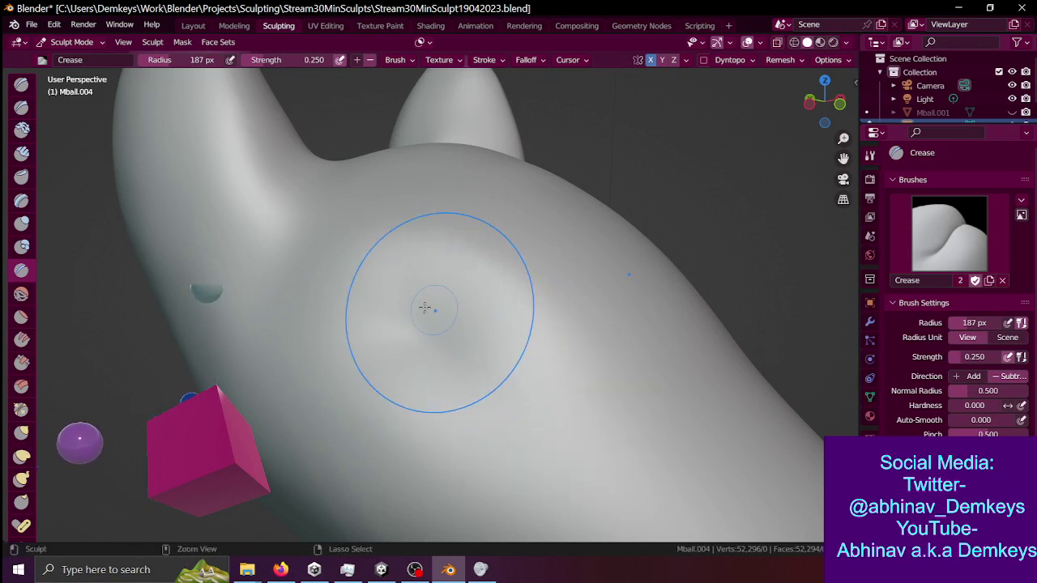
left_click_drag(458, 329, 445, 324)
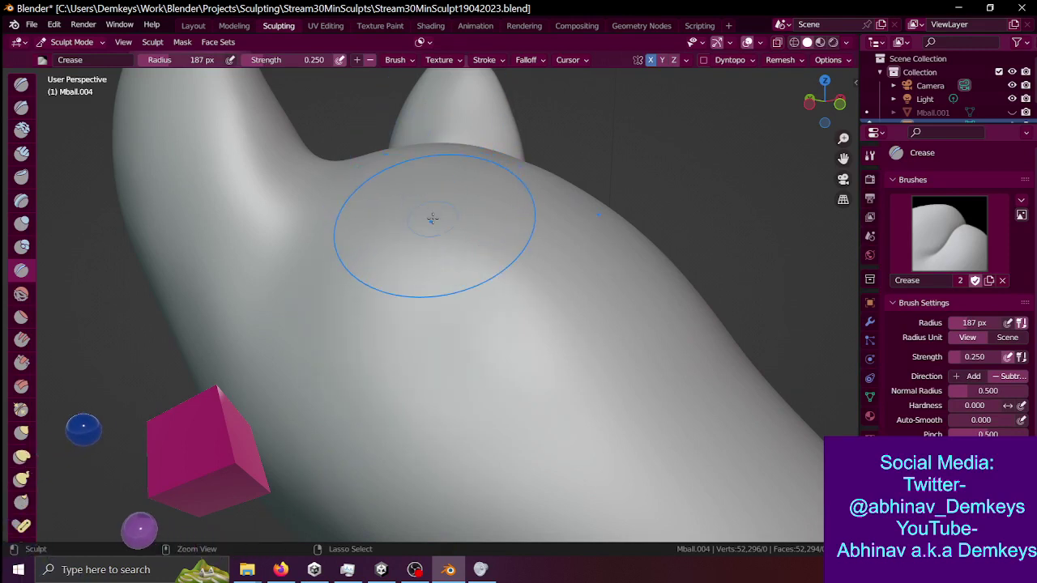
- Carve a round eye socket into the side of the head with the subtracting Draw brush at 187 px radius and strength 0.278
key("shift+space")
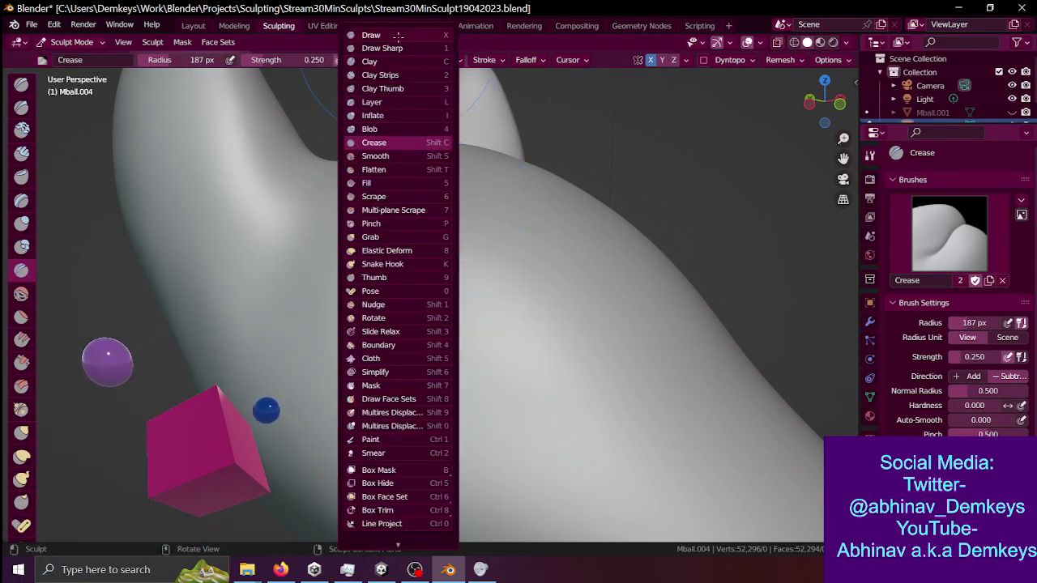
left_click(398, 35)
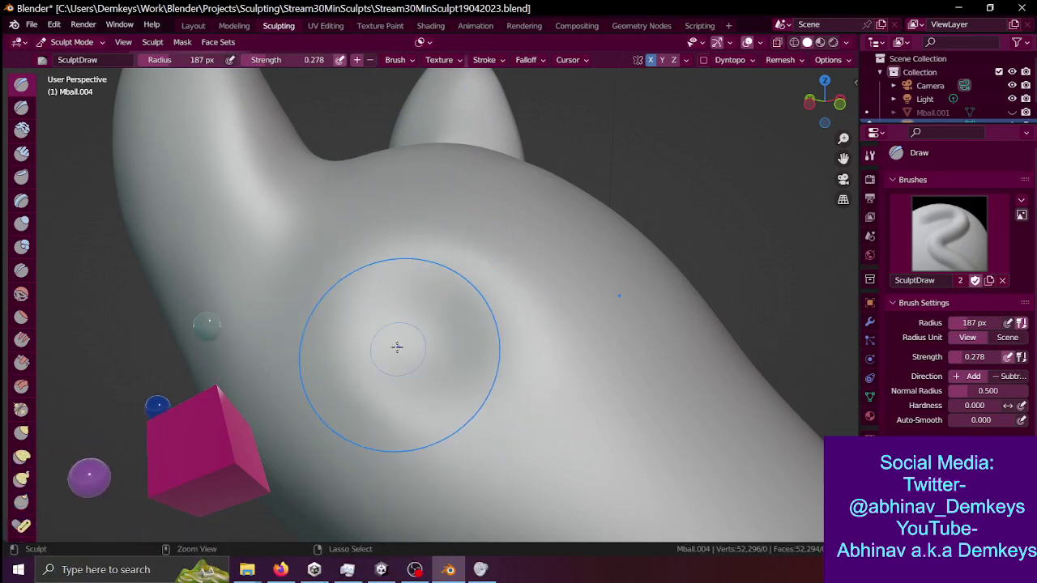
key("shift+grave")
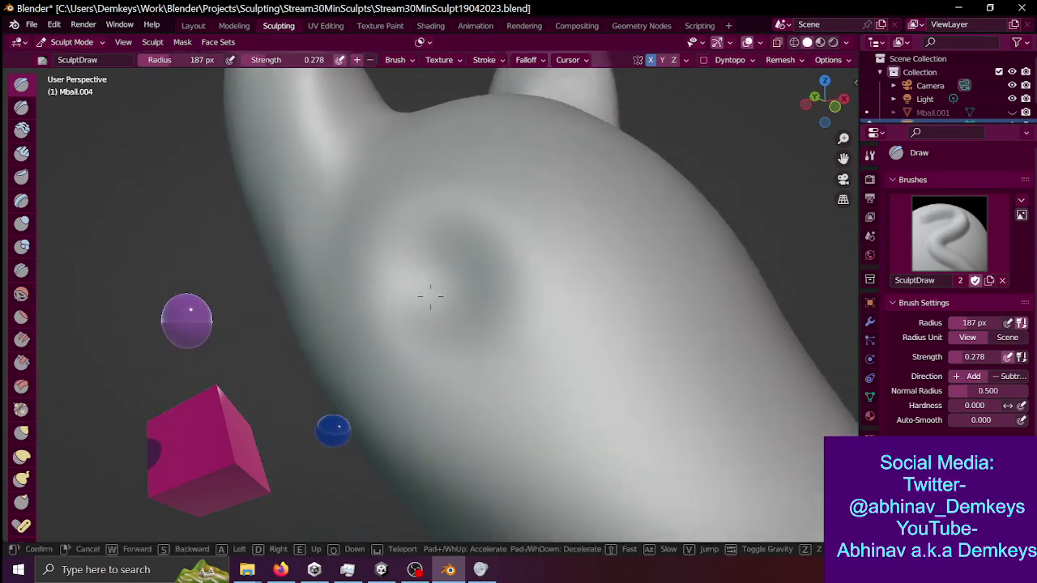
key("w")
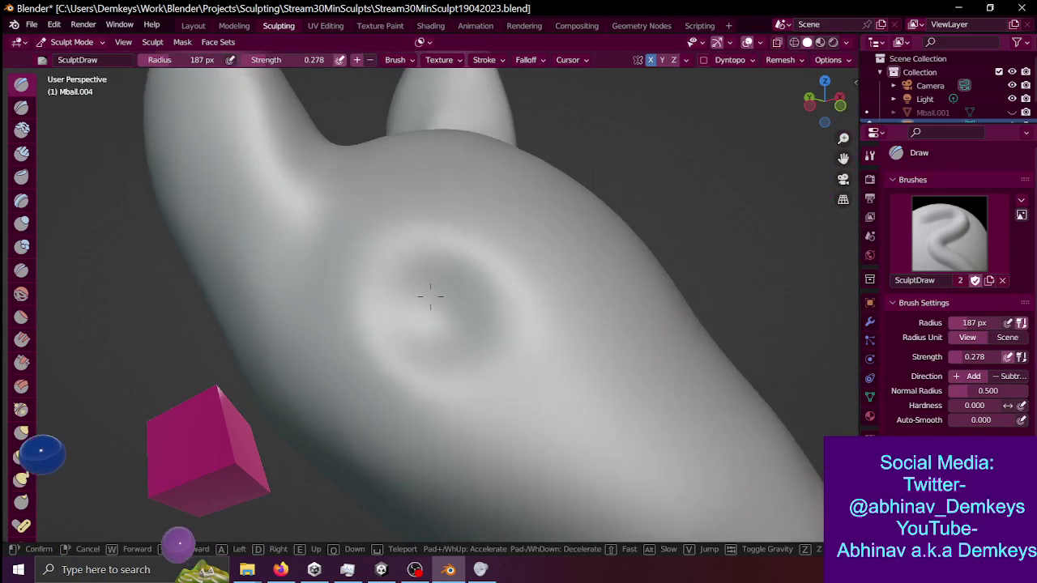
left_click(387, 291)
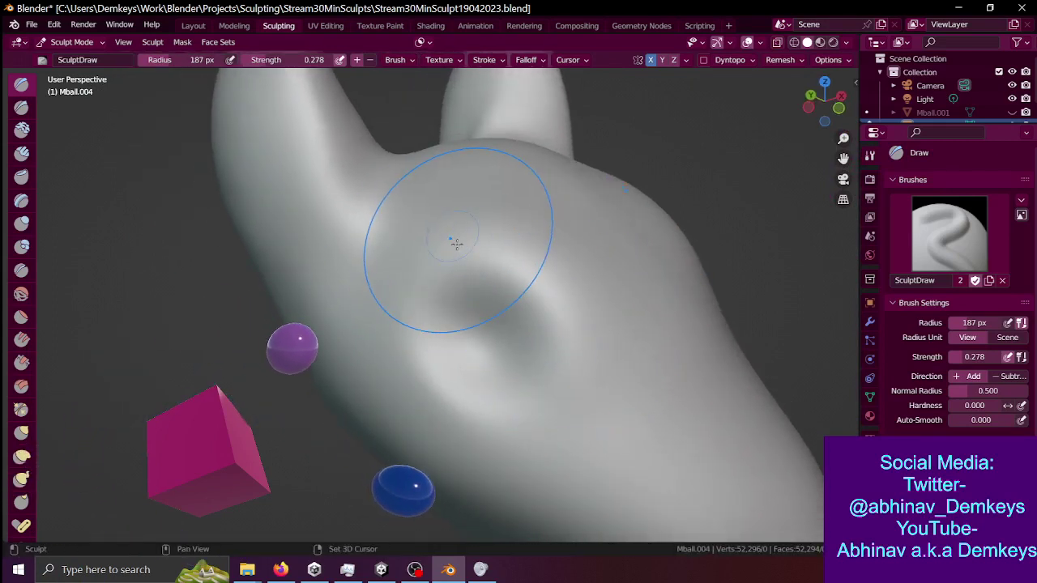
- Reduce the Draw brush radius to 103 px and deepen the inner part of the eye socket
key("shift+grave")
key("w")
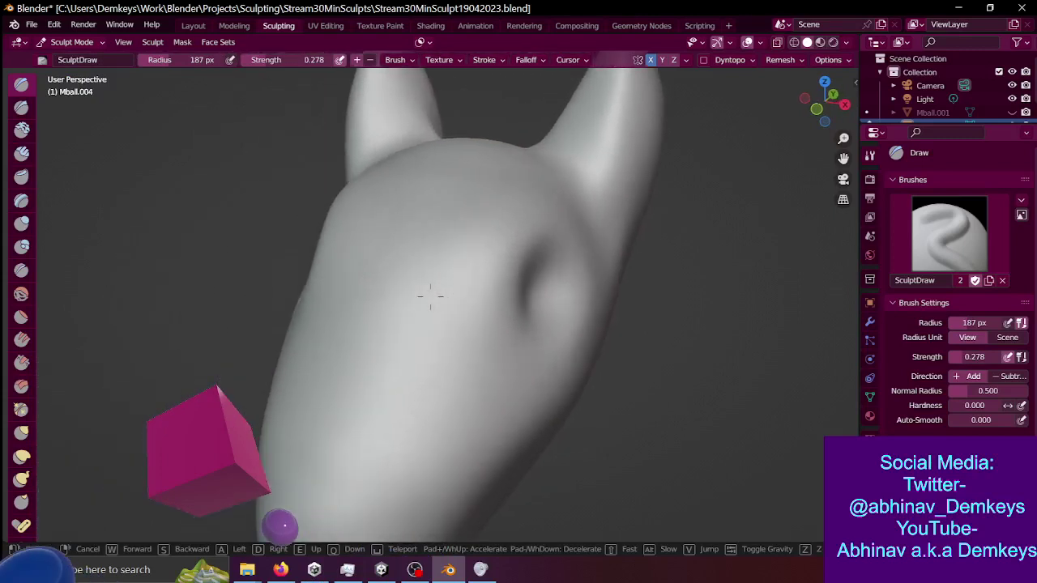
key("a")
left_click(419, 255)
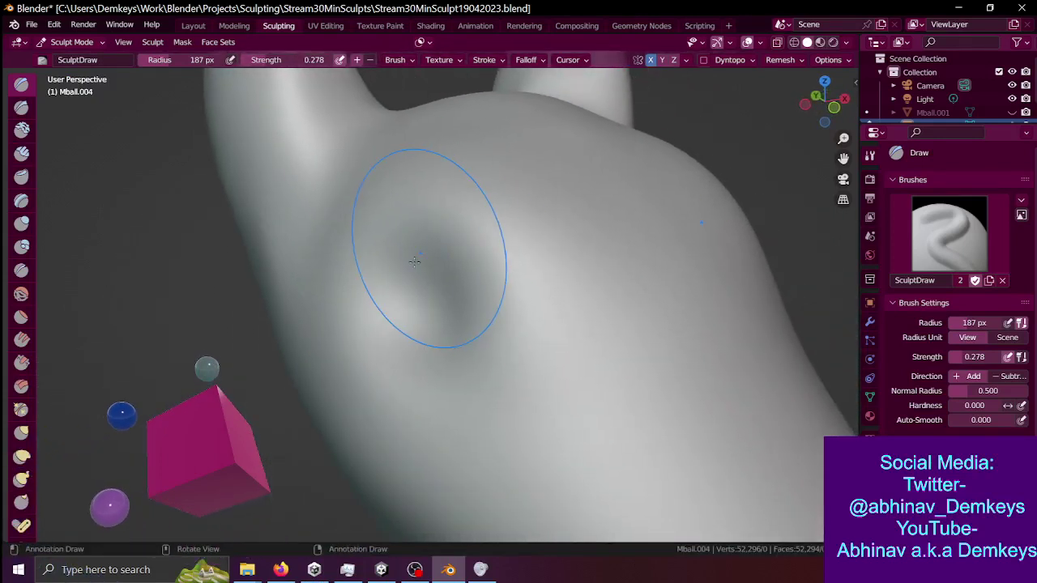
key("f")
left_click(379, 314)
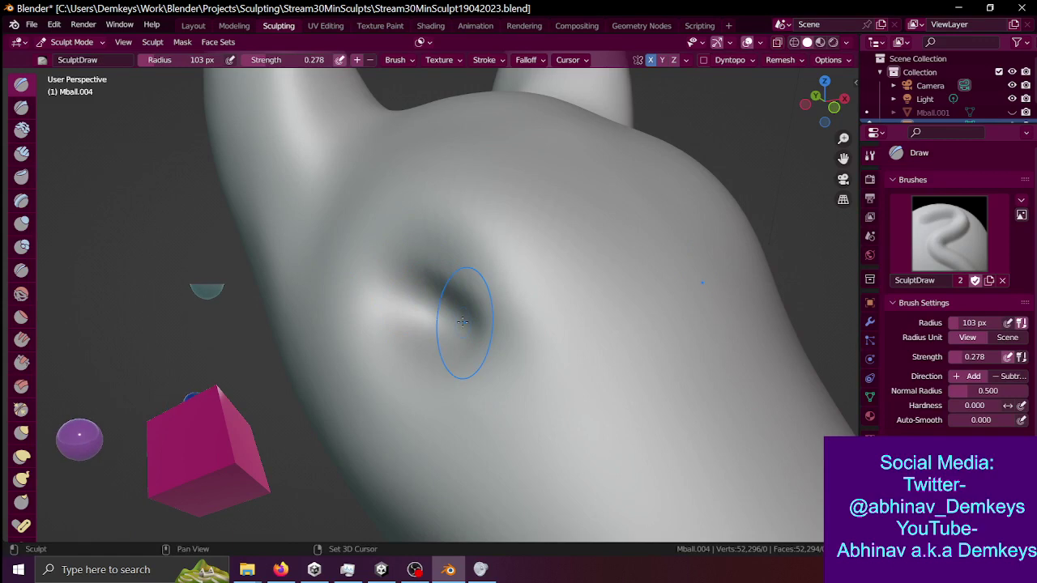
- Widen the eye socket with the Draw brush at 103 px radius and strength 0.278, and voxel remesh the head
key("shift+grave")
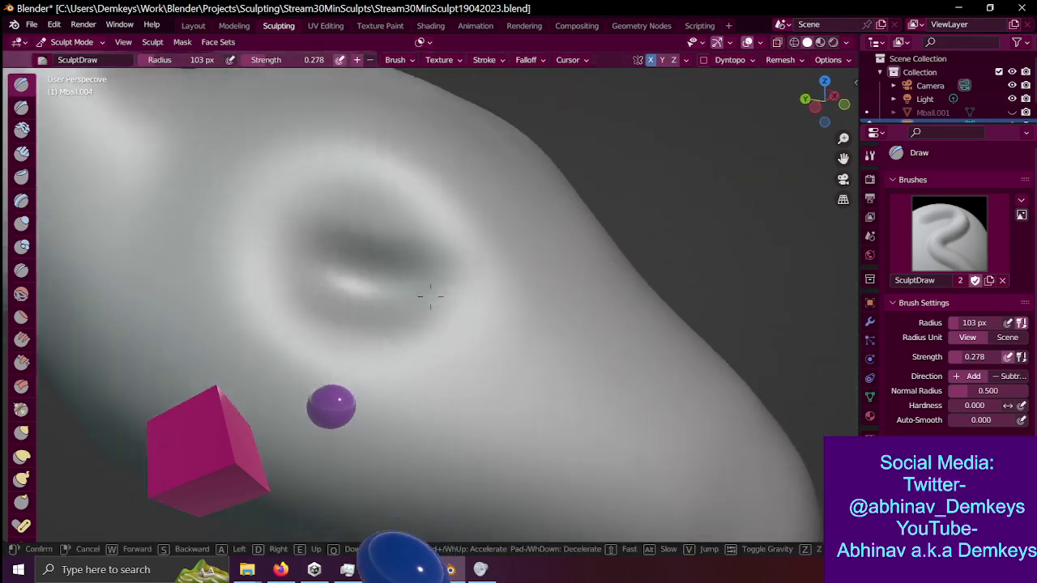
left_click(430, 295)
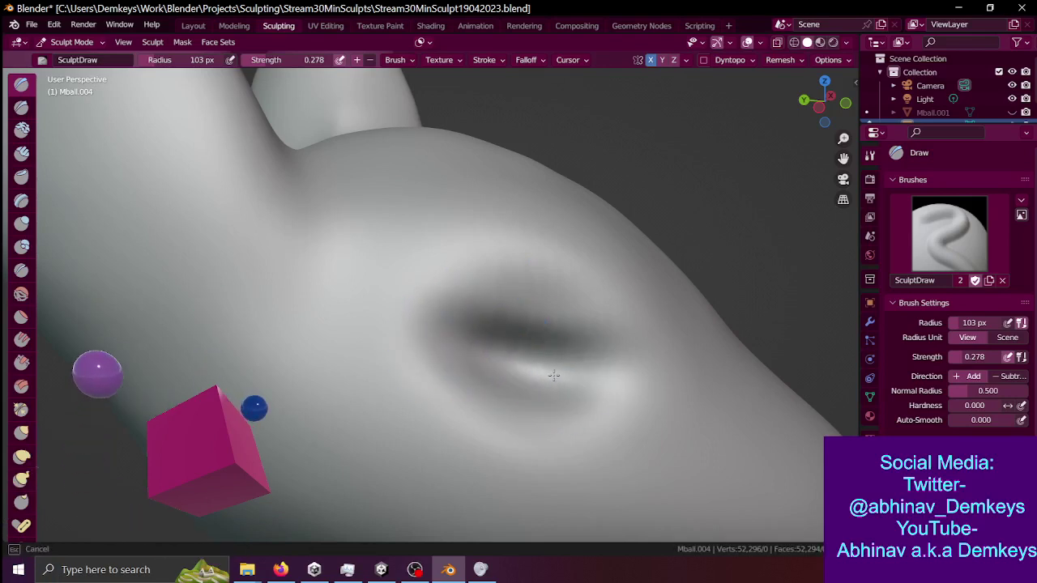
key("shift+grave")
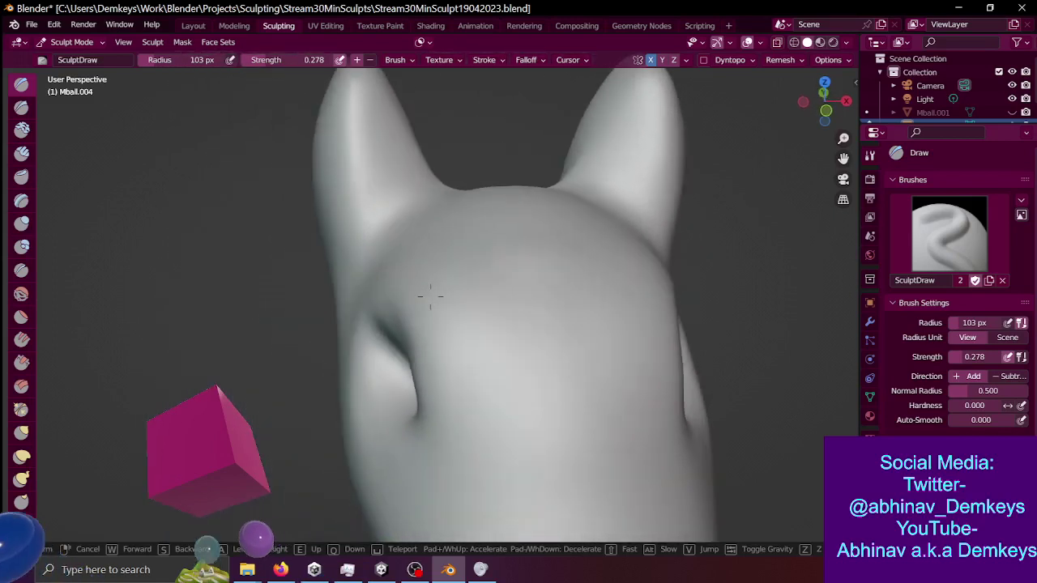
mouse_move(489, 340)
middle_mouse_down()
mouse_move(429, 297)
mouse_move(500, 358)
middle_mouse_up()
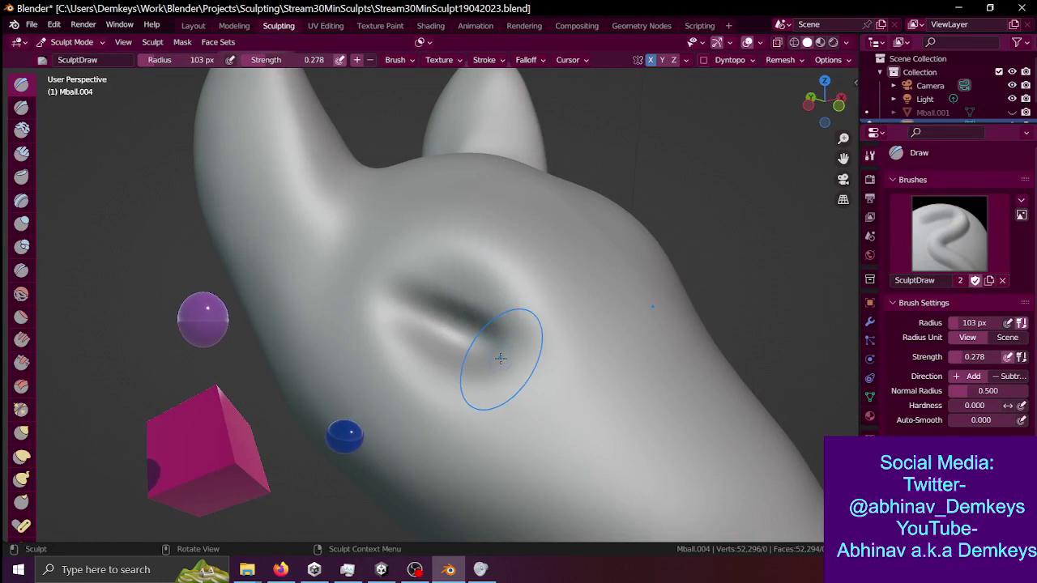
key("r")
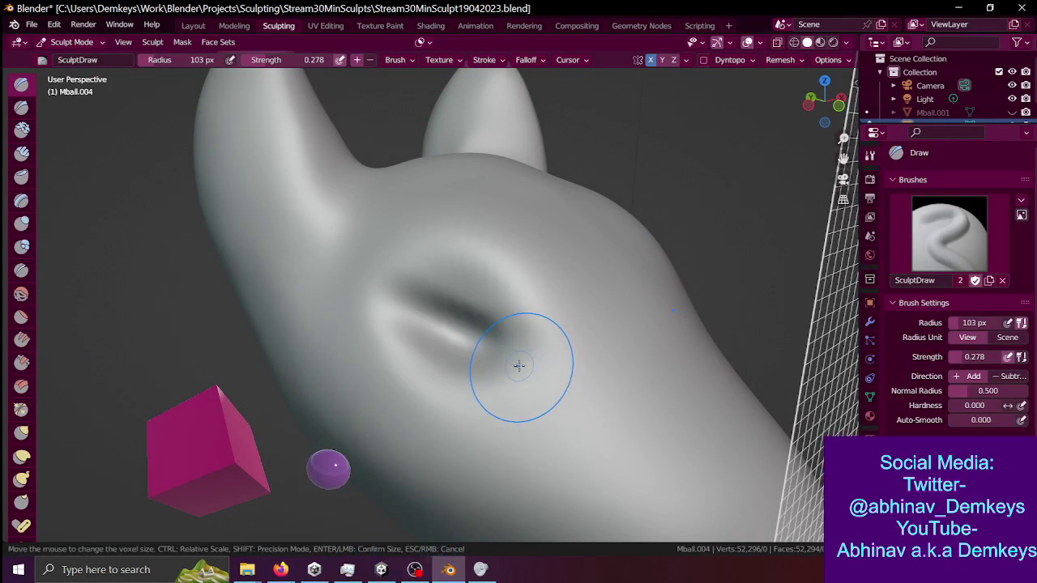
key("Escape")
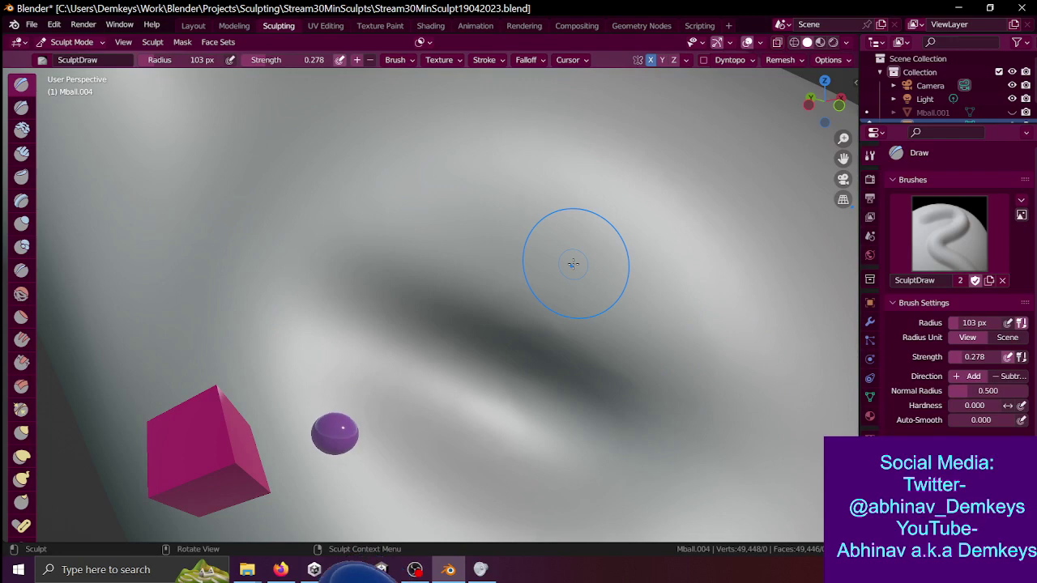
- Extend the front corner of the eye socket toward the muzzle with the Draw brush at 103 px radius
key("shift+grave")
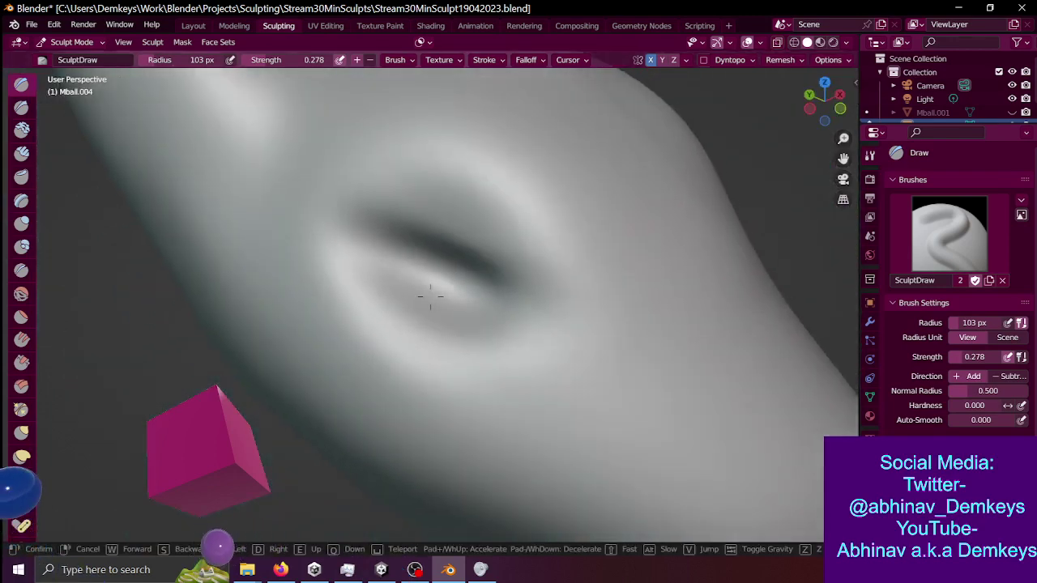
key("w")
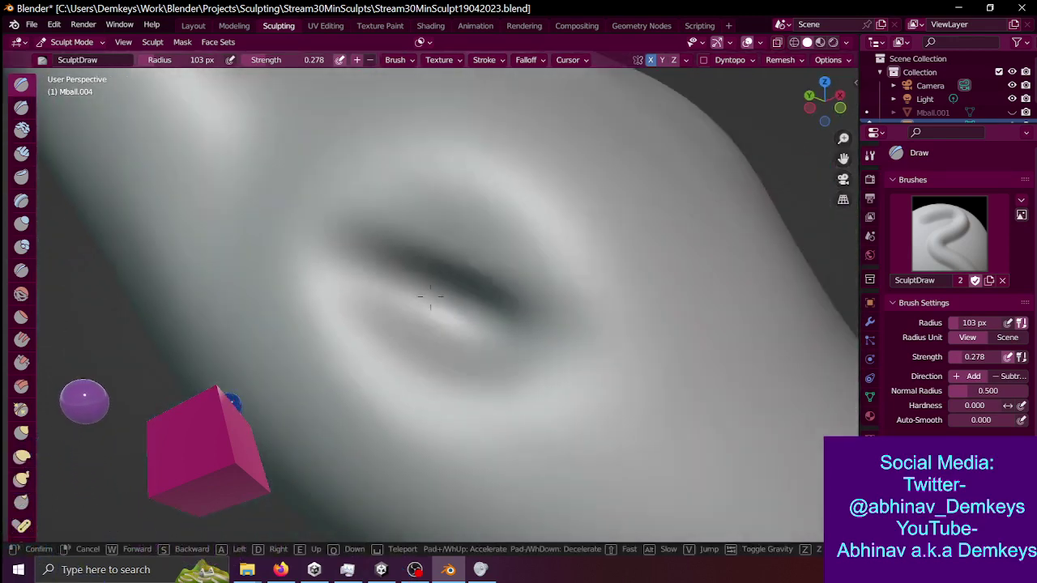
left_click(510, 260)
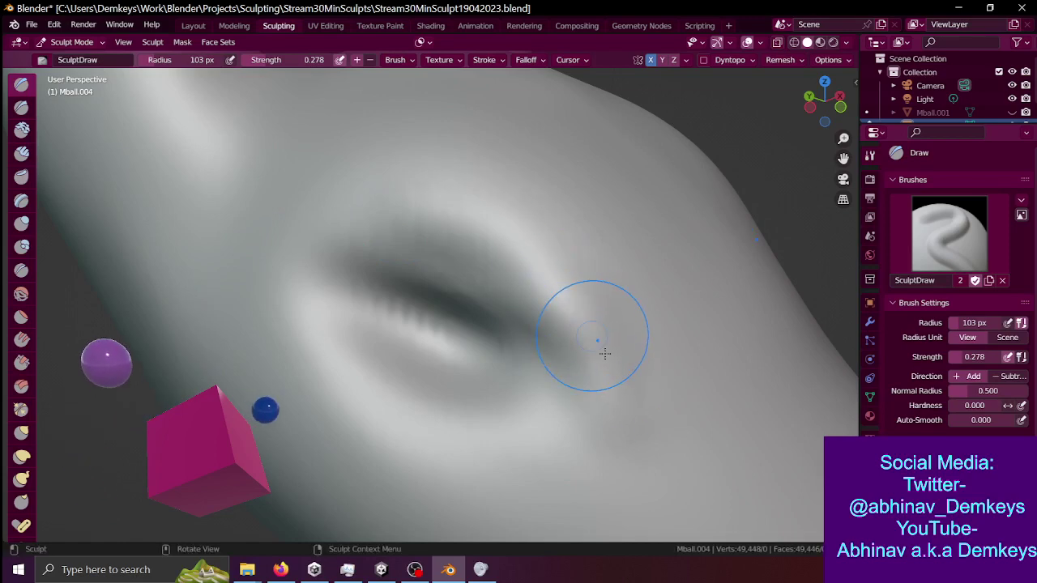
- Increase the Draw brush radius to 157 px and refine the rim and front corner of the eye socket
key("f")
left_click(414, 217)
key("f")
left_click(465, 218)
left_click_drag(360, 224, 459, 279)
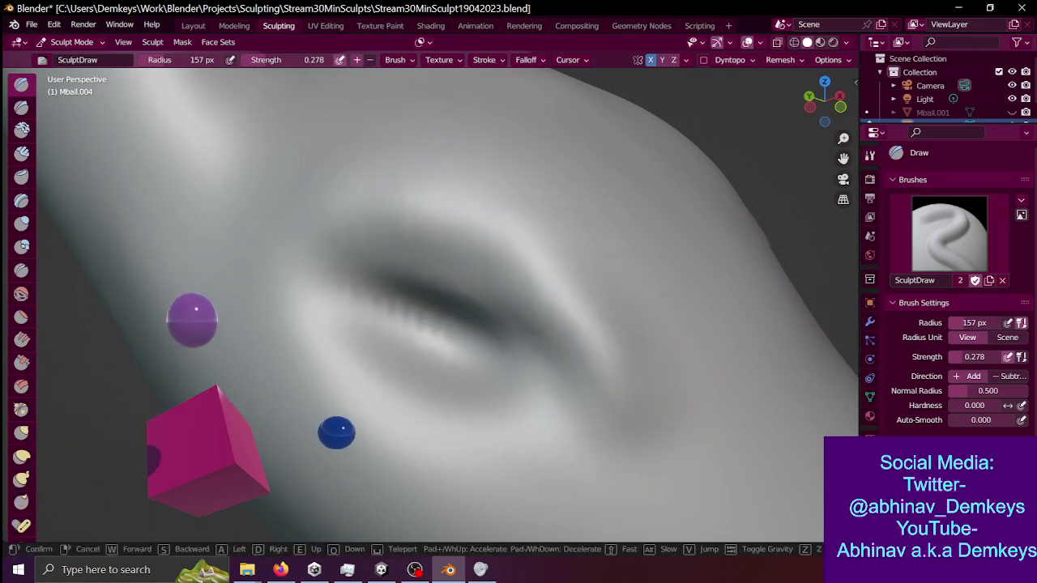
key("shift+grave")
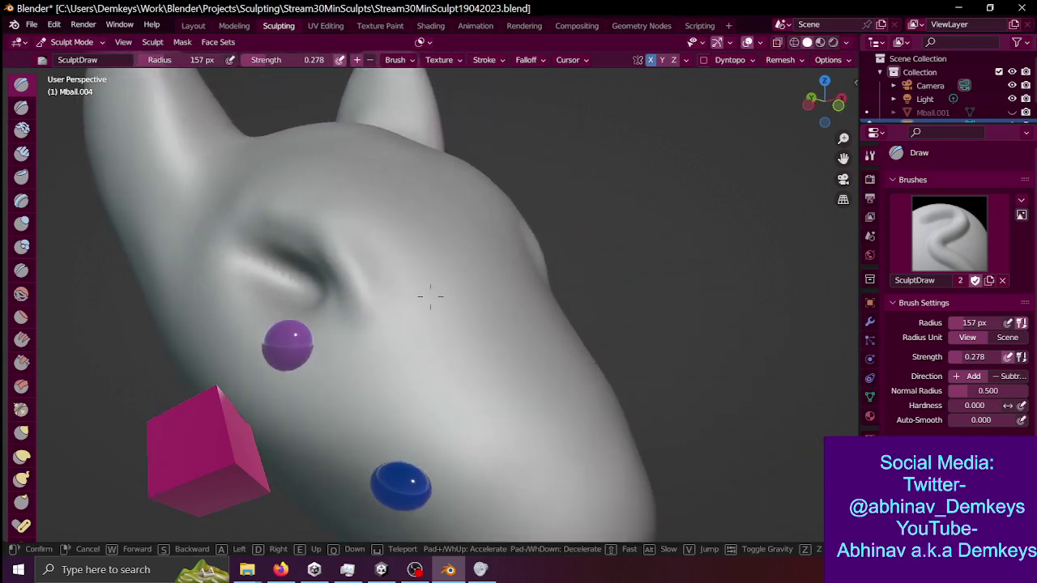
left_click(429, 296)
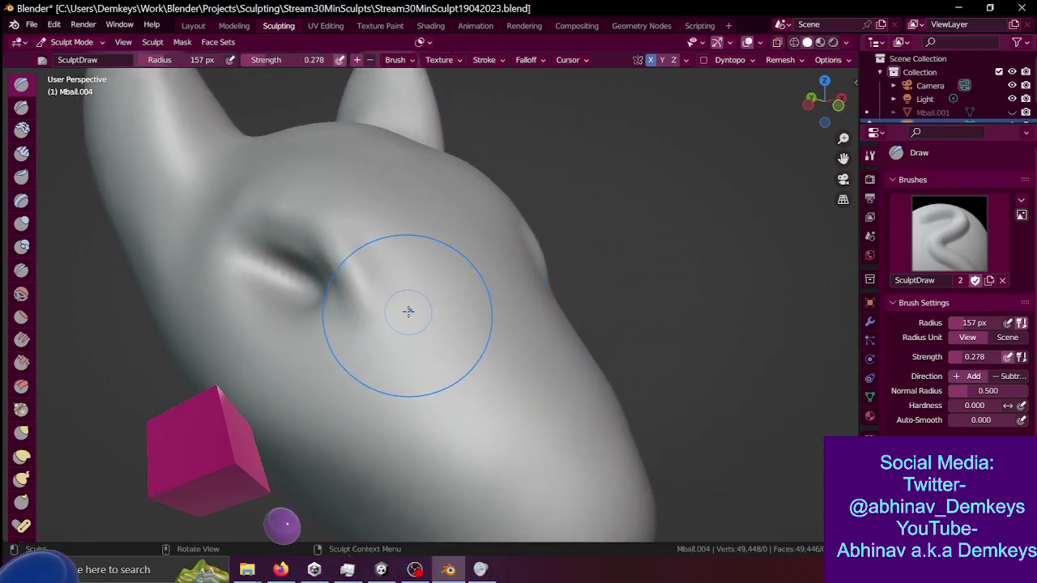
key("shift+grave")
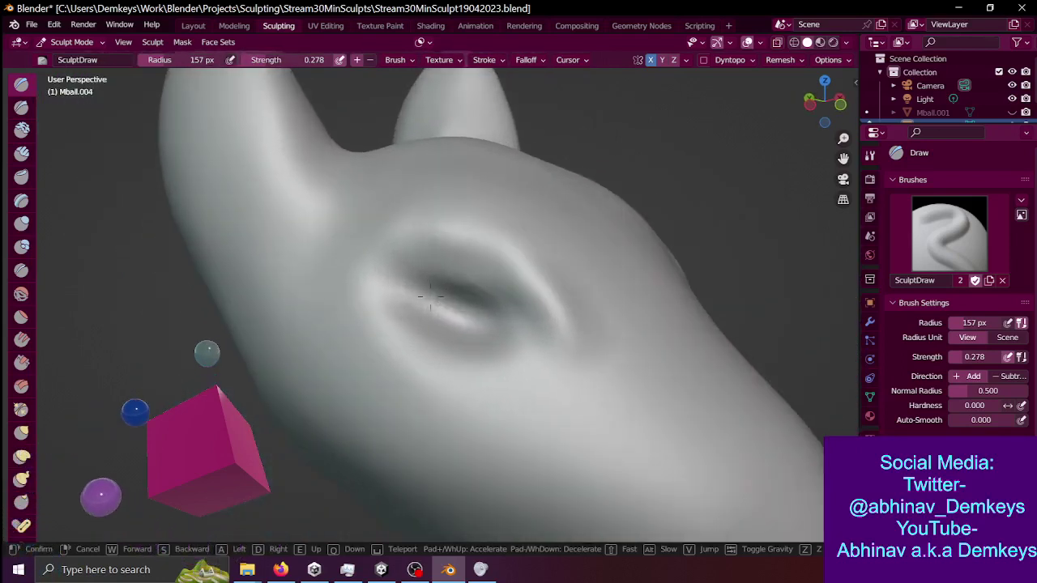
left_click(430, 296)
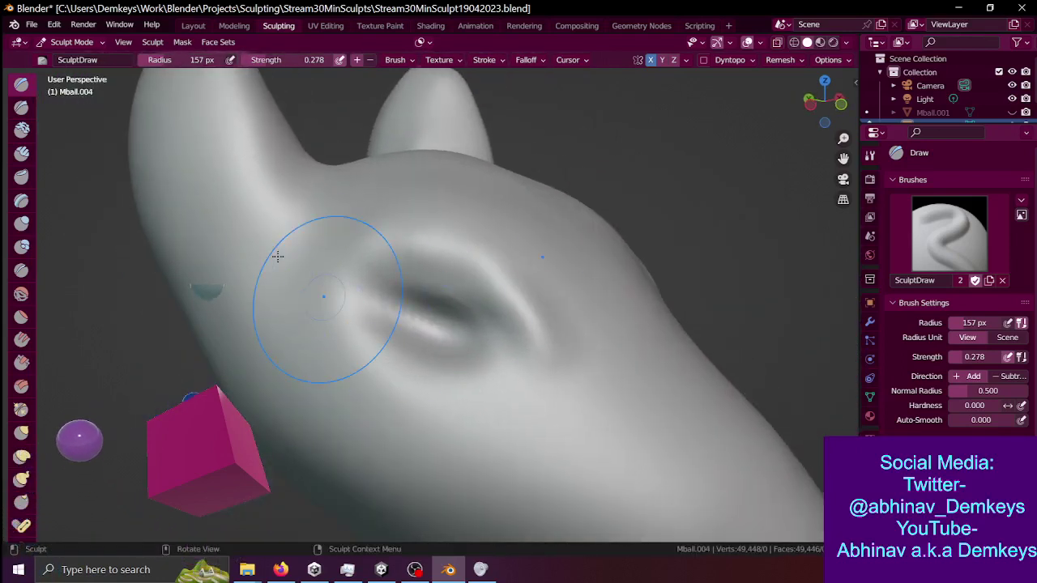
- Switch to the Layout workspace, add a UV sphere for the eyeball and scale it to about 0.304
left_click(193, 25)
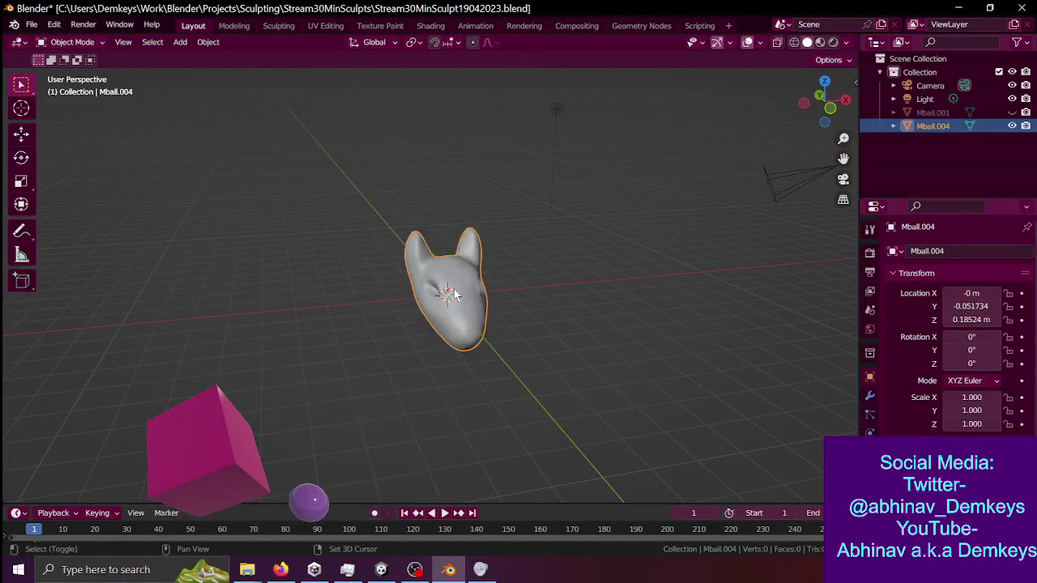
key("shift+a")
mouse_move(443, 246)
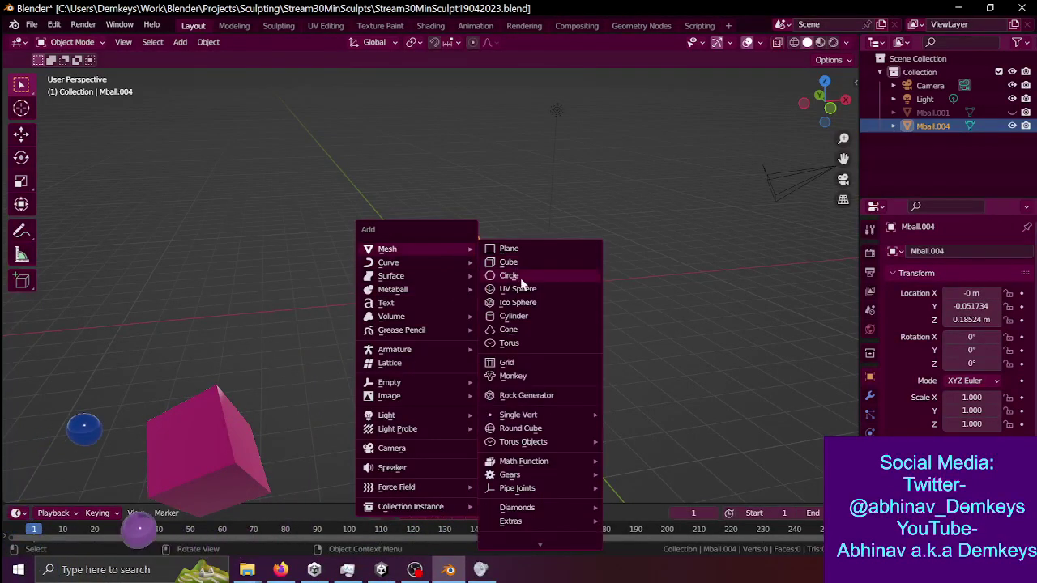
left_click(527, 290)
key("KP_1")
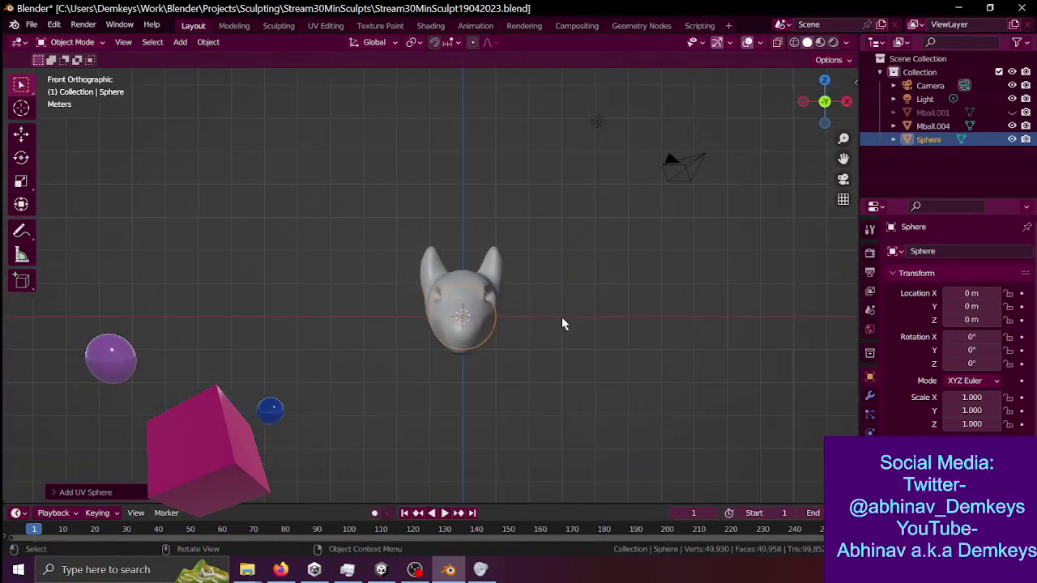
key("g")
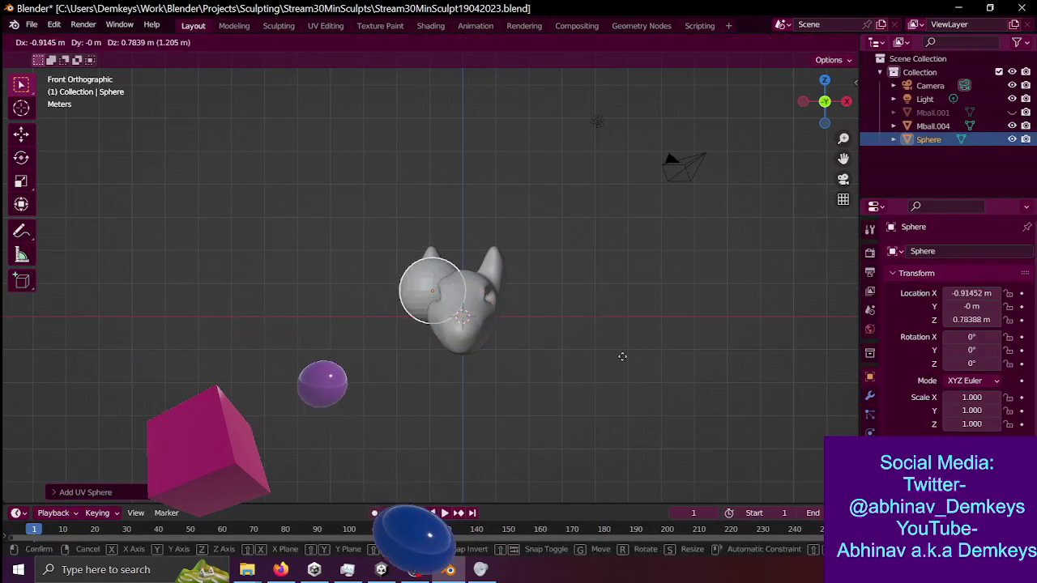
left_click(664, 388)
key("s")
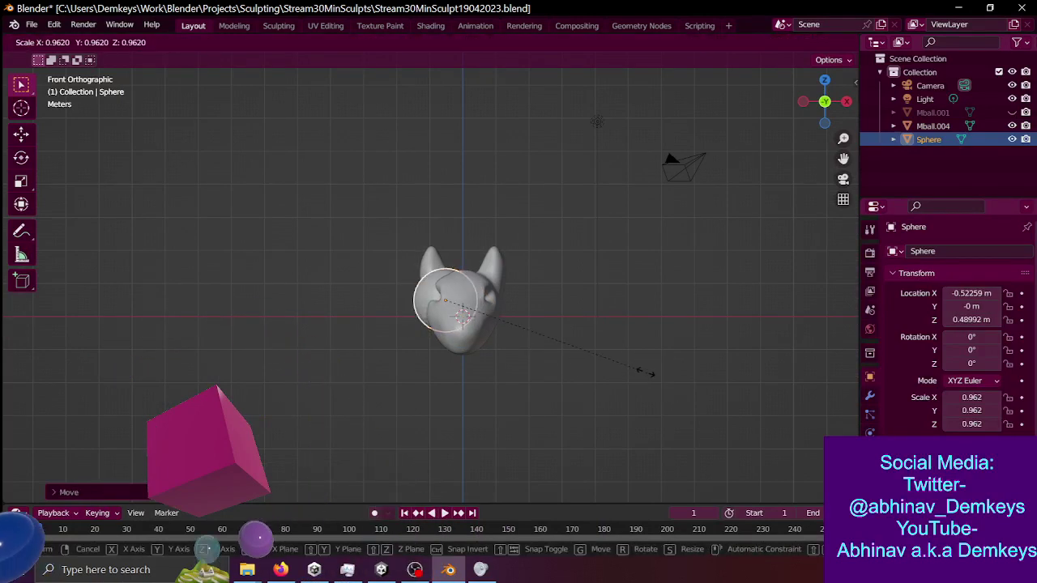
left_click(505, 340)
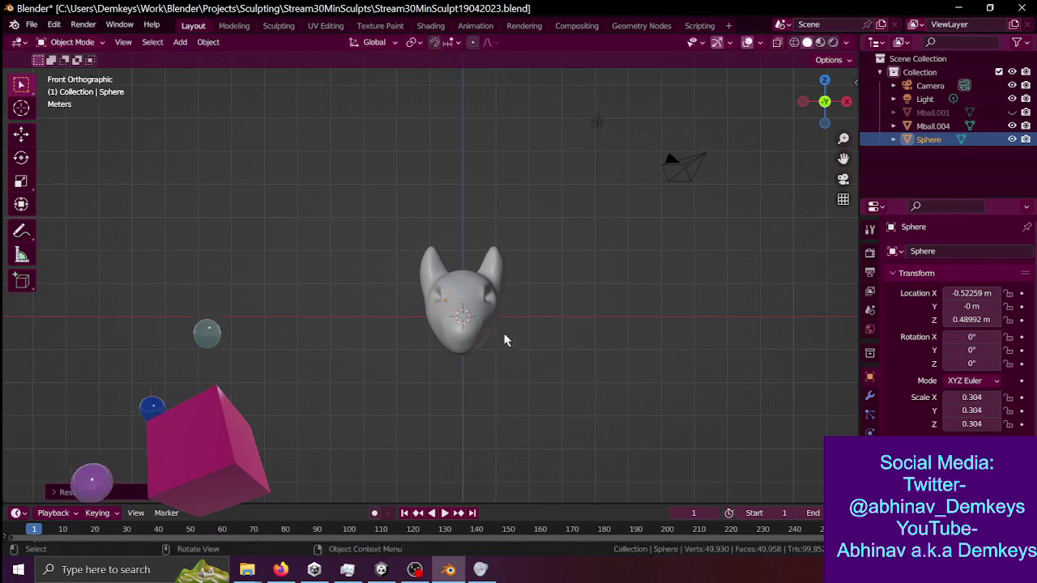
- Move the sphere into the carved eye socket at about X -0.653 m, Y -0.866 m, Z 0.621 m using front and left views
key("g")
left_click(609, 351)
key("grave")
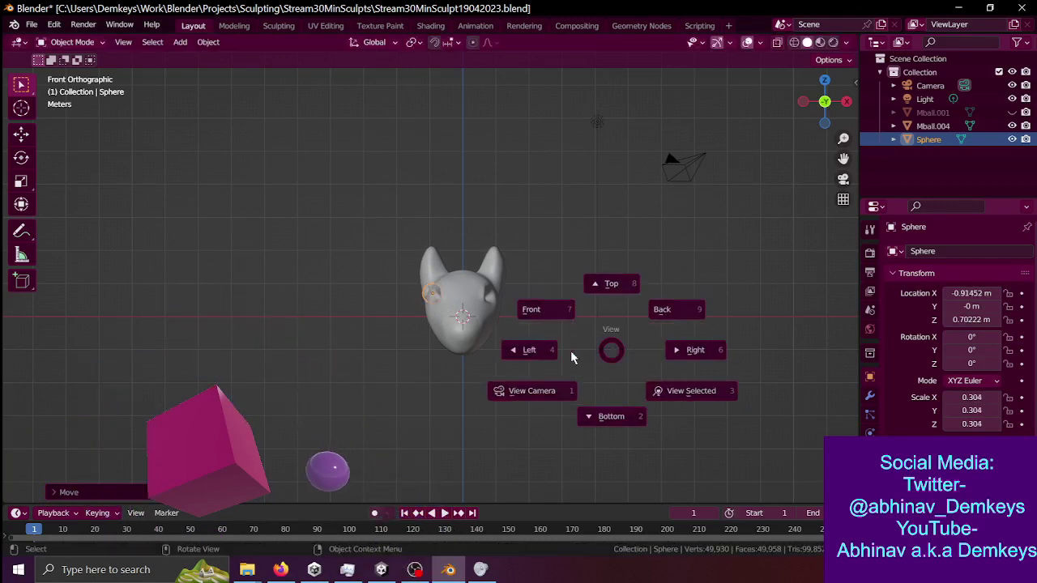
left_click(496, 335)
key("g")
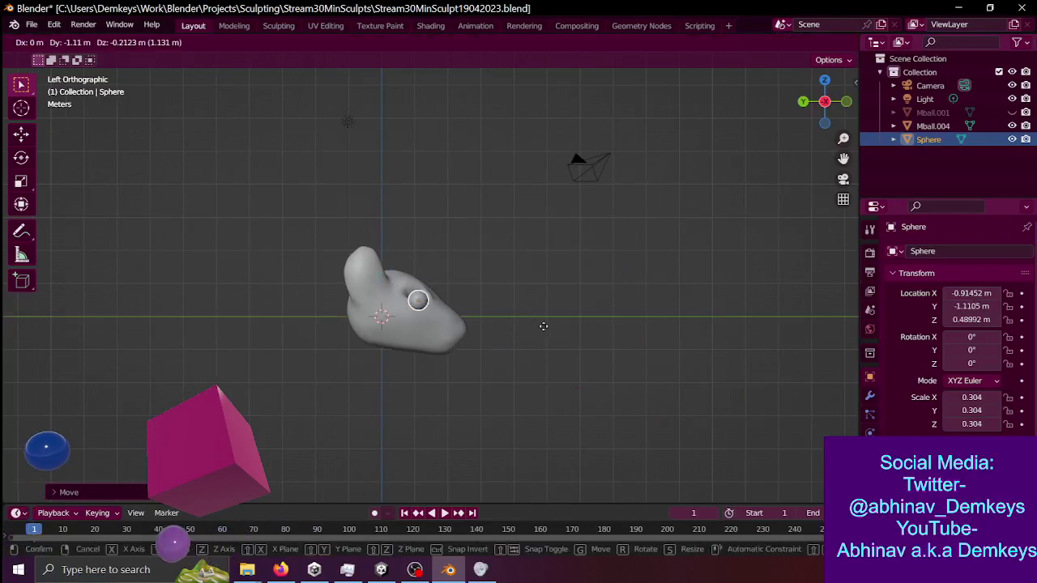
left_click(535, 320)
key("grave")
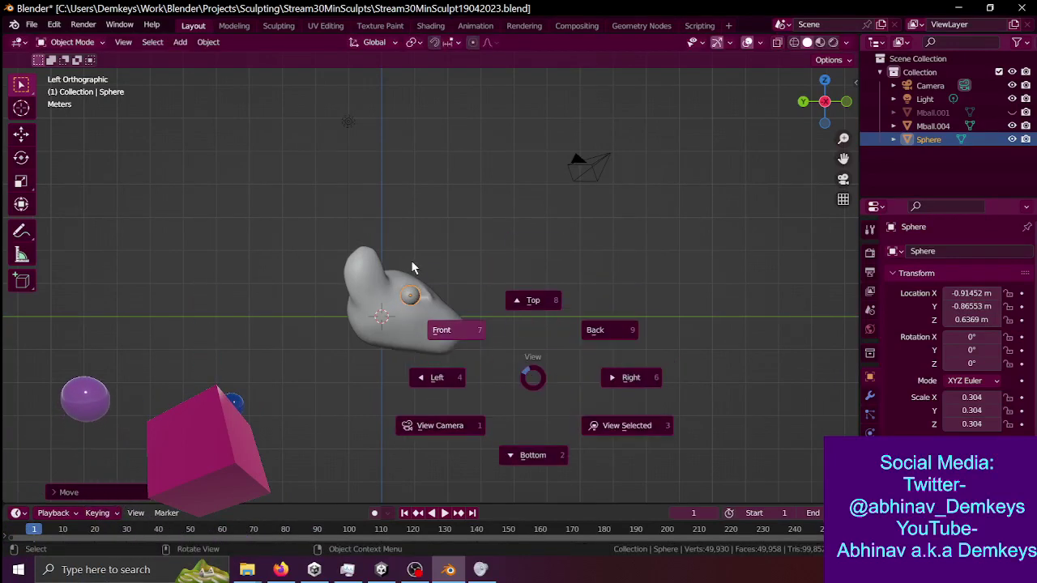
left_click(440, 329)
key("g")
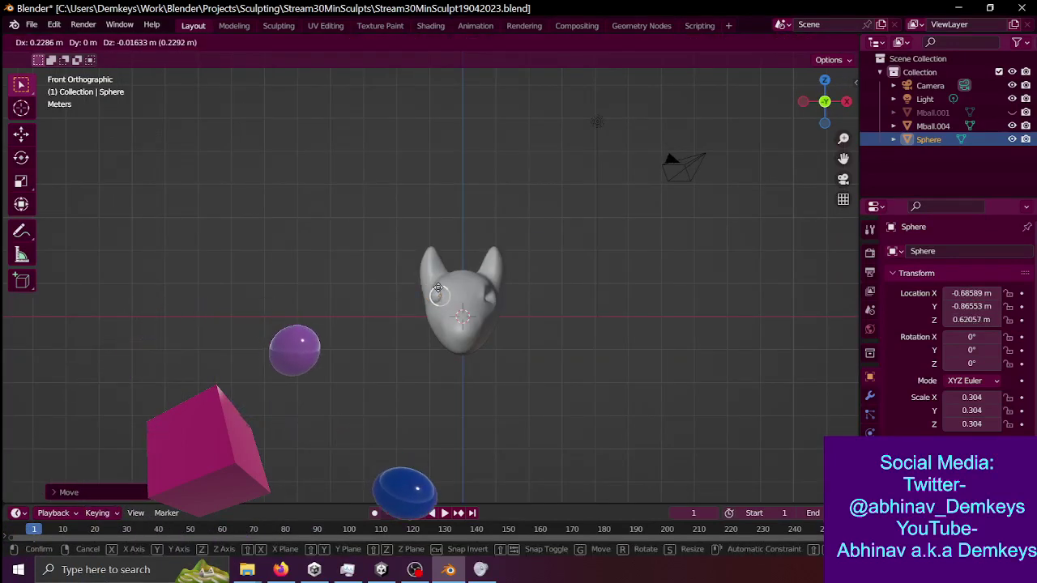
left_click(444, 290)
- Shrink the eyeball sphere to a scale of about 0.232 and fit it in the socket at about X -0.685 m, Z 0.580 m
scroll(474, 245, "up", 4)
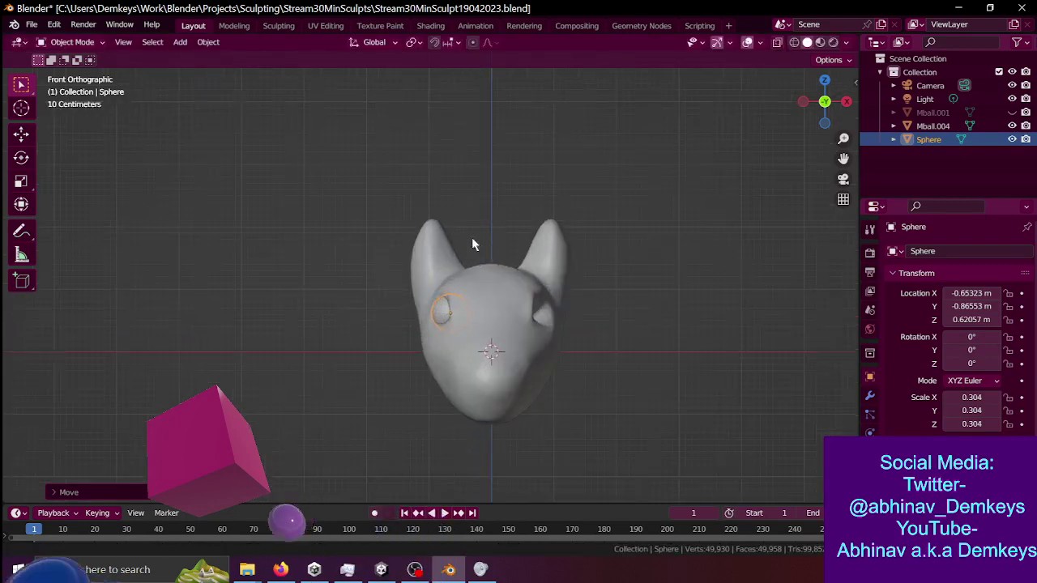
scroll(474, 245, "up", 6)
scroll(486, 202, "down", 4)
key("s")
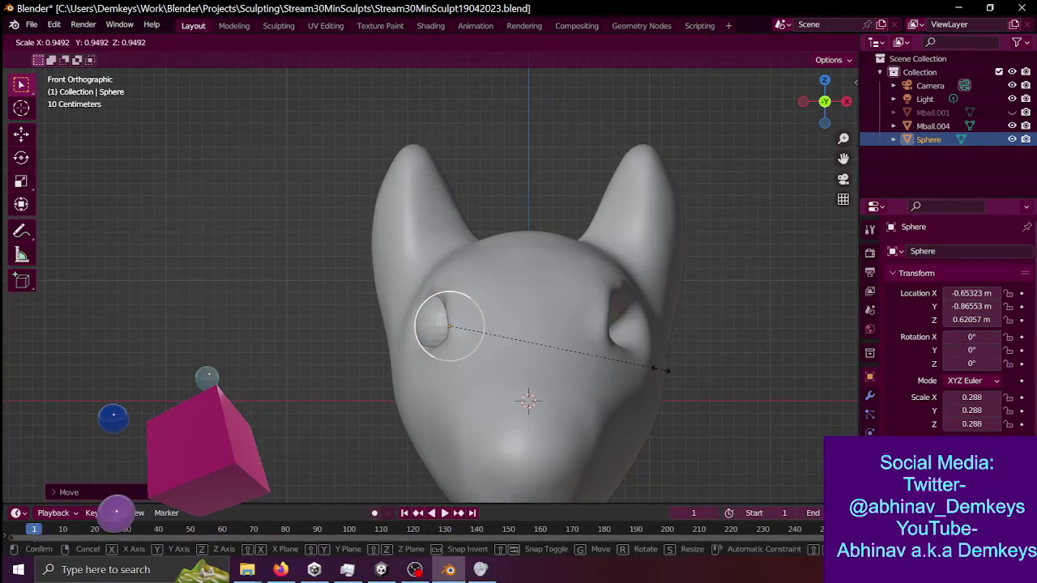
left_click(617, 357)
mouse_move(614, 361)
middle_mouse_down()
mouse_move(566, 343)
mouse_move(637, 341)
mouse_move(716, 370)
mouse_move(461, 356)
mouse_move(467, 297)
mouse_move(640, 336)
mouse_move(655, 361)
mouse_move(597, 398)
mouse_move(612, 372)
middle_mouse_up()
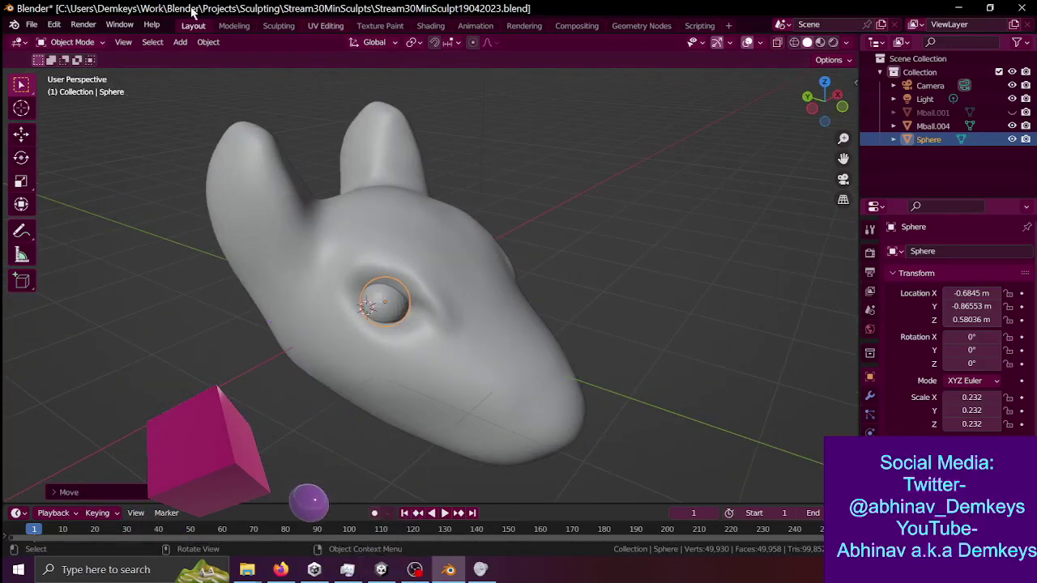
- Apply the location, rotation and scale of the eyeball sphere
key("KP_1")
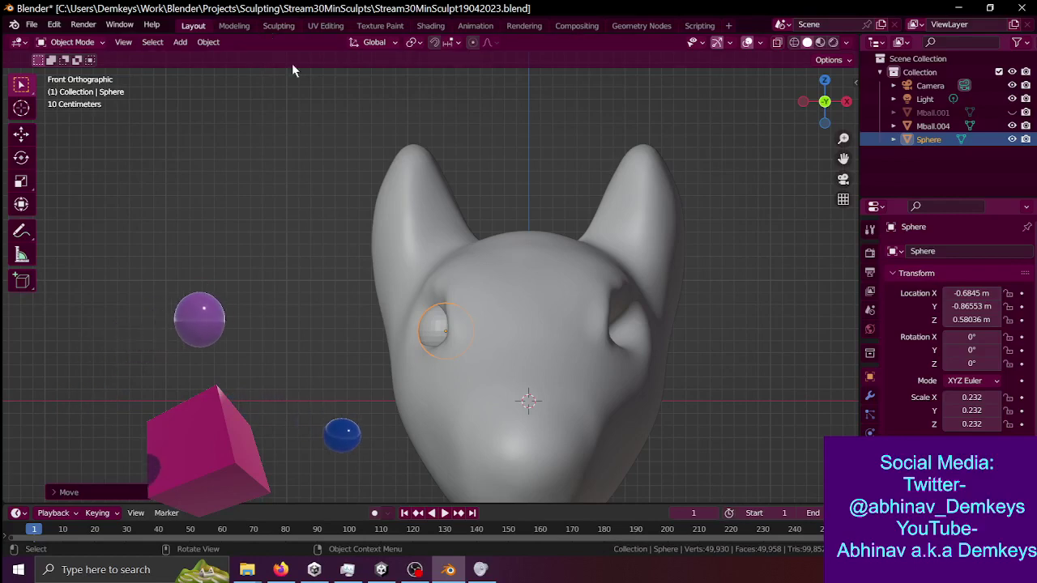
key("ctrl+a")
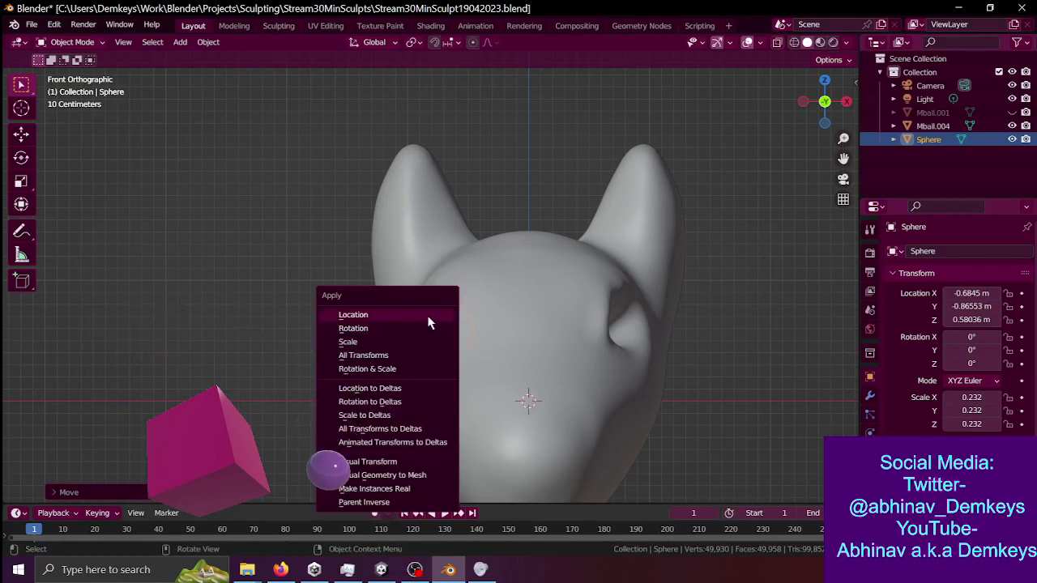
left_click(427, 315)
key("ctrl+a")
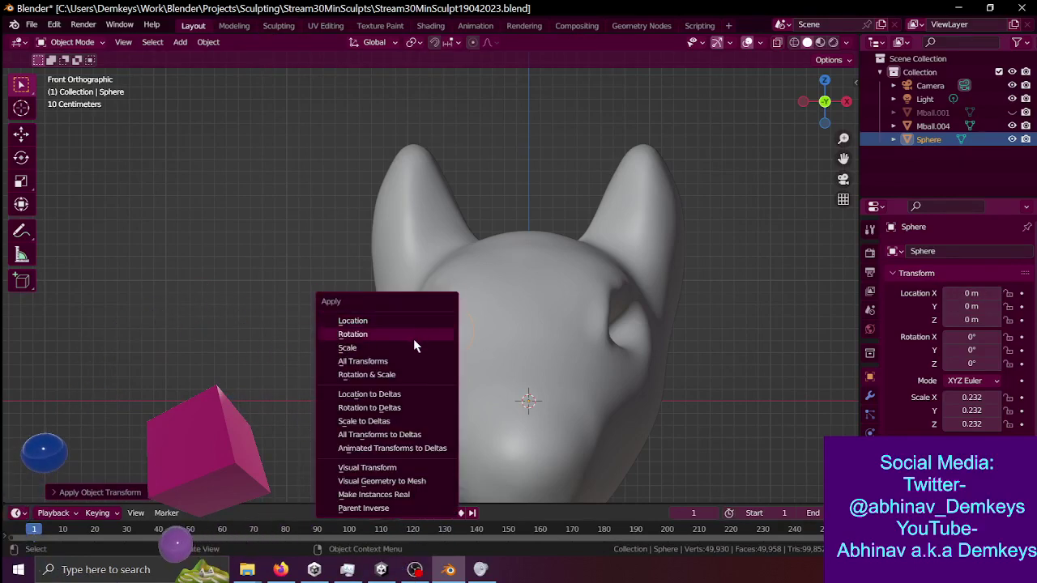
left_click(413, 339)
key("ctrl+a")
left_click(401, 352)
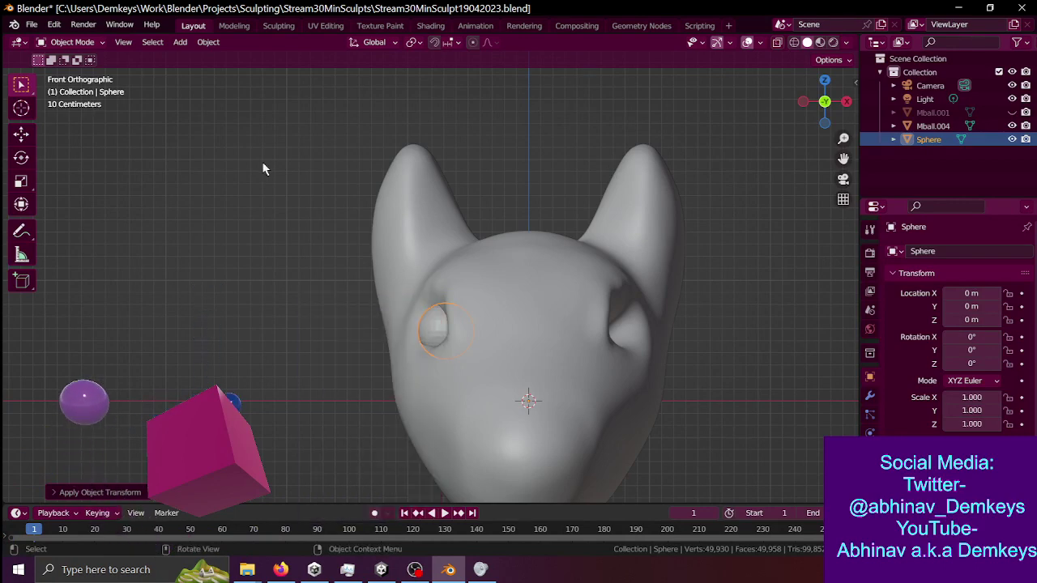
- Symmetrize the eyeball sphere from -X to +X in the Sculpting workspace to create the second eye
left_click(278, 26)
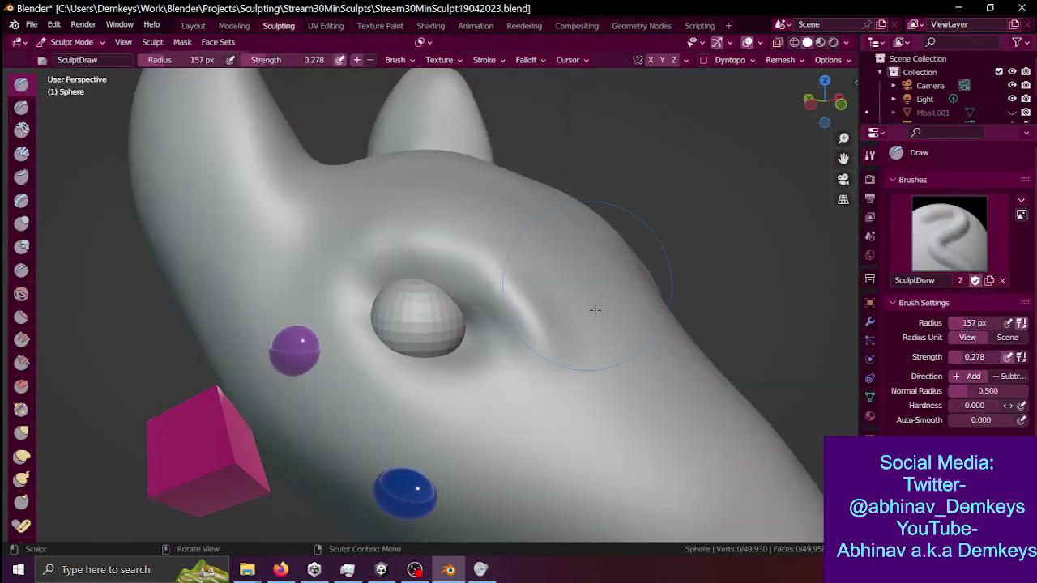
key("KP_1")
middle_click_drag(250, 225, 486, 363, "shift")
scroll(487, 364, "up", 5)
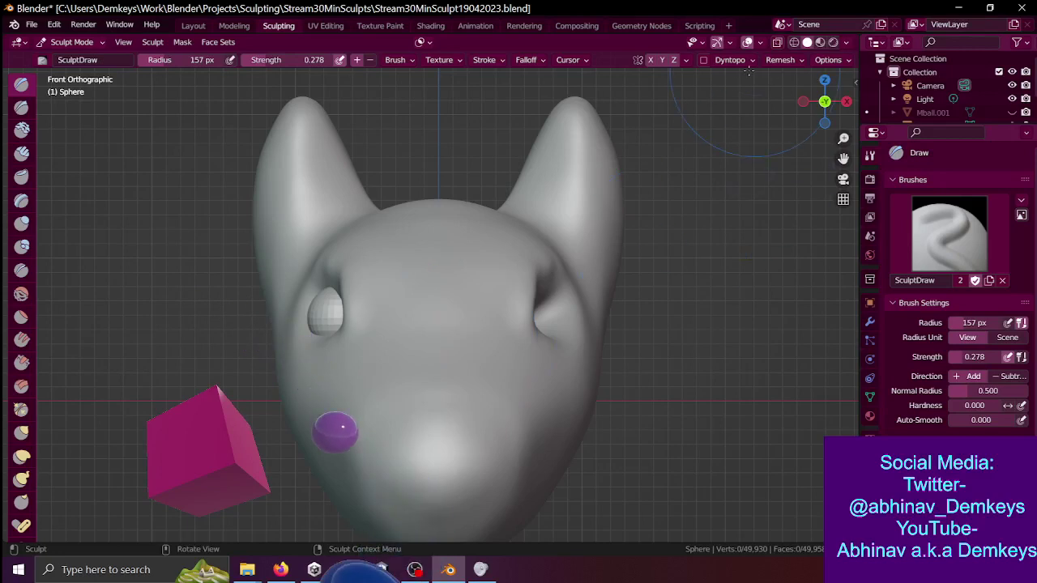
left_click(687, 61)
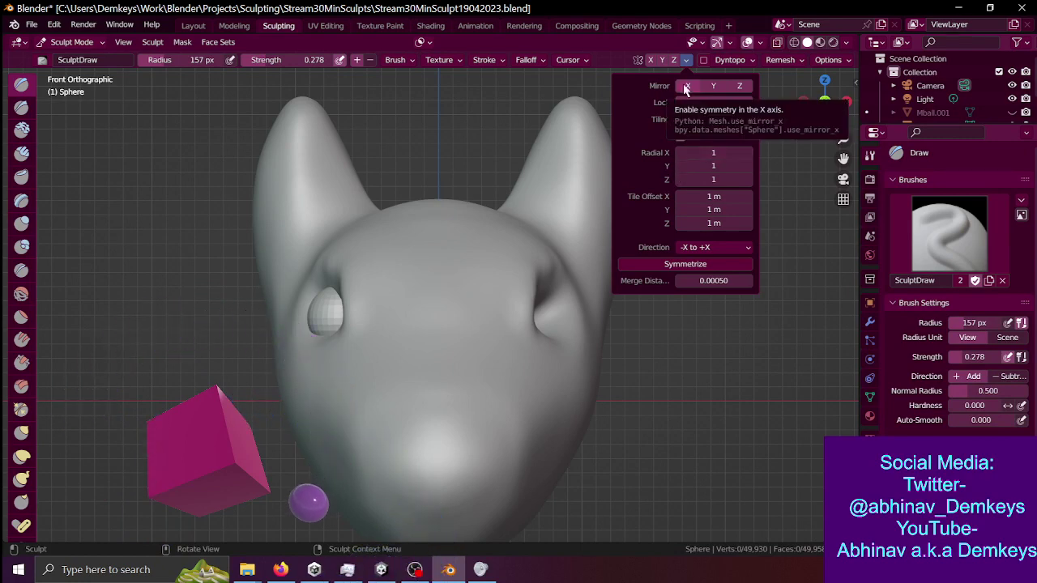
left_click(644, 266)
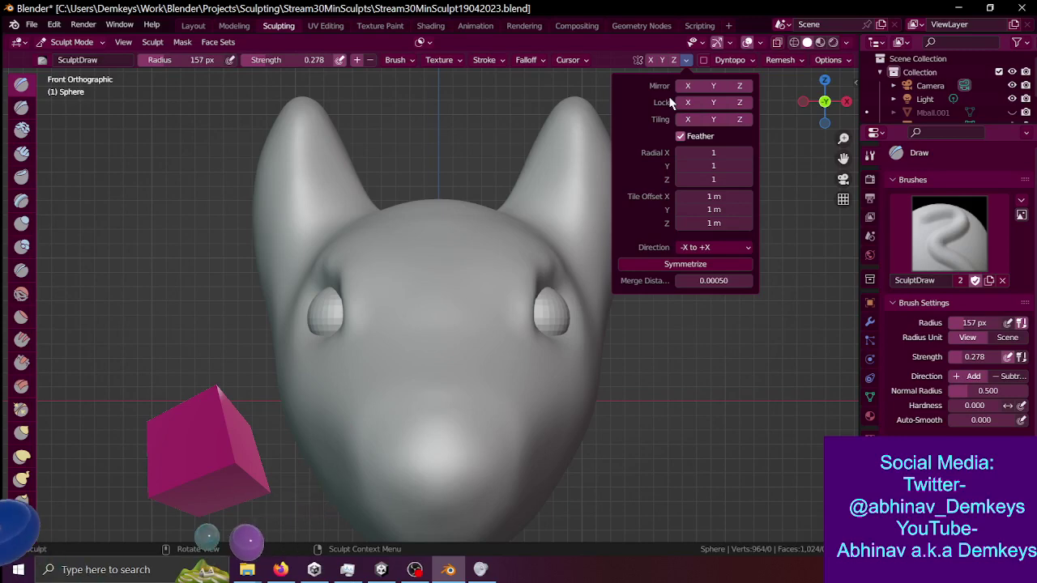
- Turn on X-axis mirroring for sculpting the eyeball sphere
left_click(687, 86)
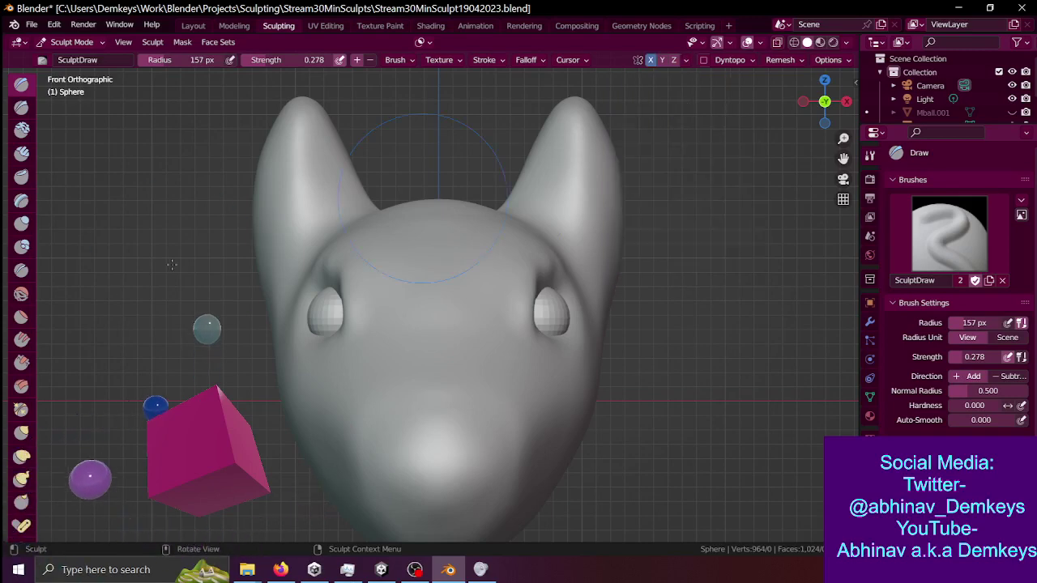
key("shift+grave")
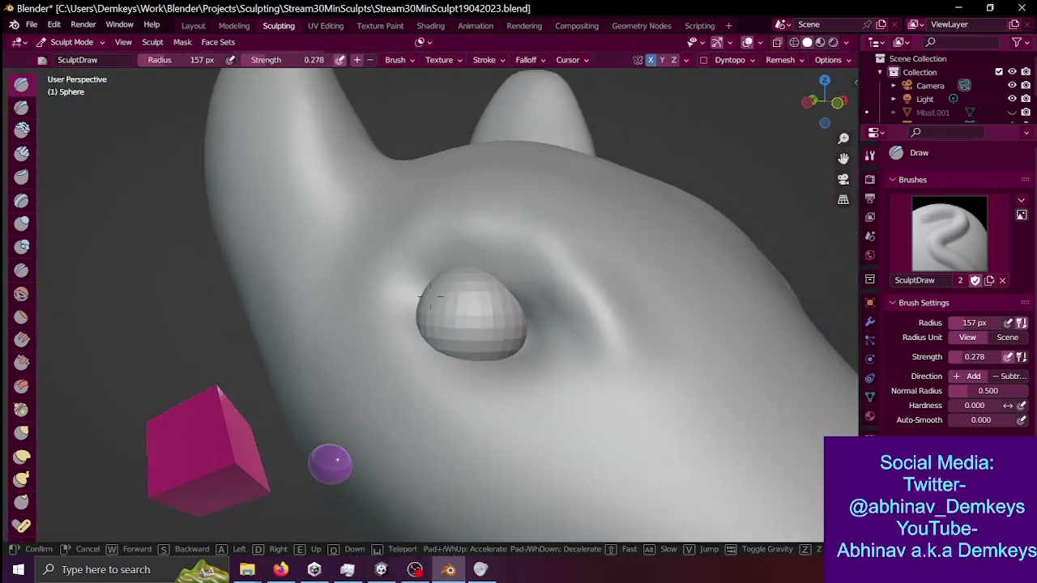
left_click(430, 293)
- Remesh the eyeballs at a voxel size of about 0.0175 m and even out their faceted surface with the Smooth brush
key("r")
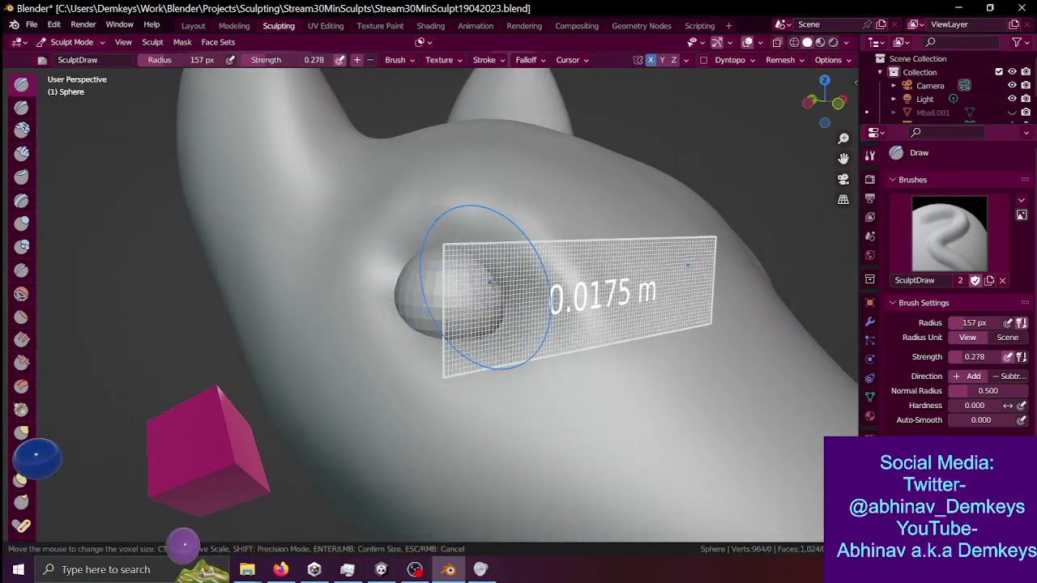
left_click(486, 282)
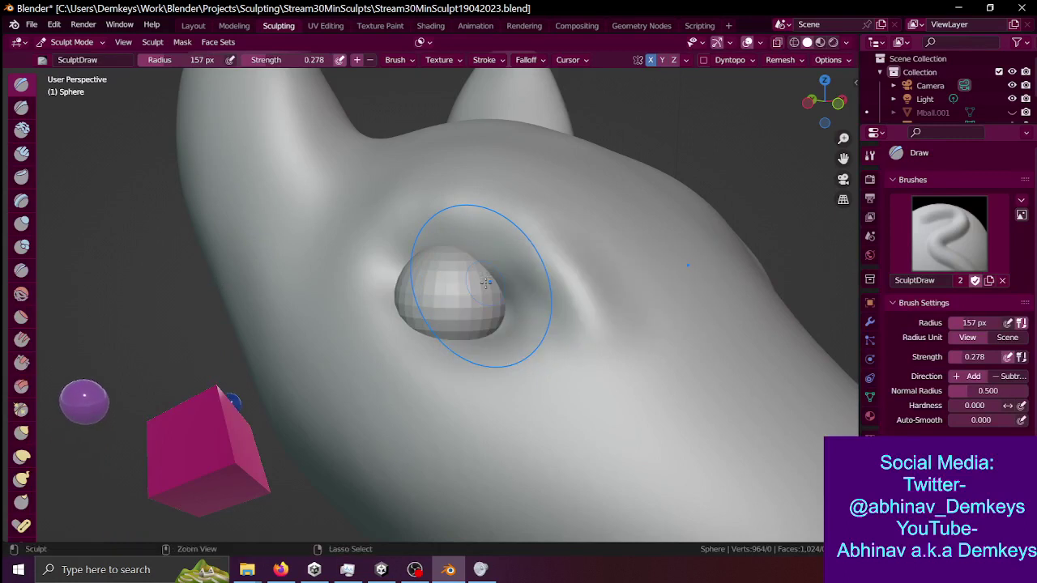
key("shift+space")
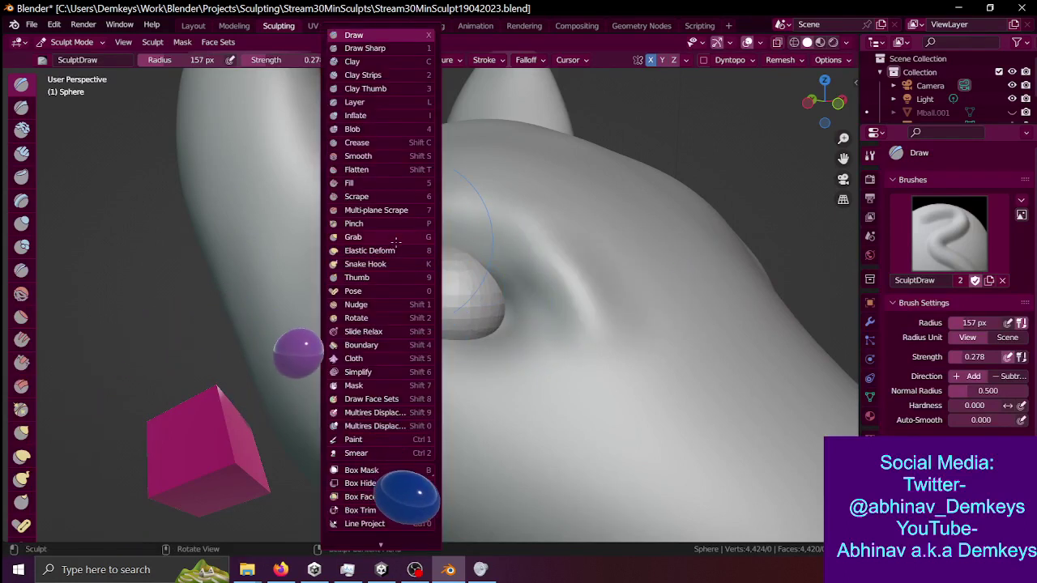
left_click(390, 157)
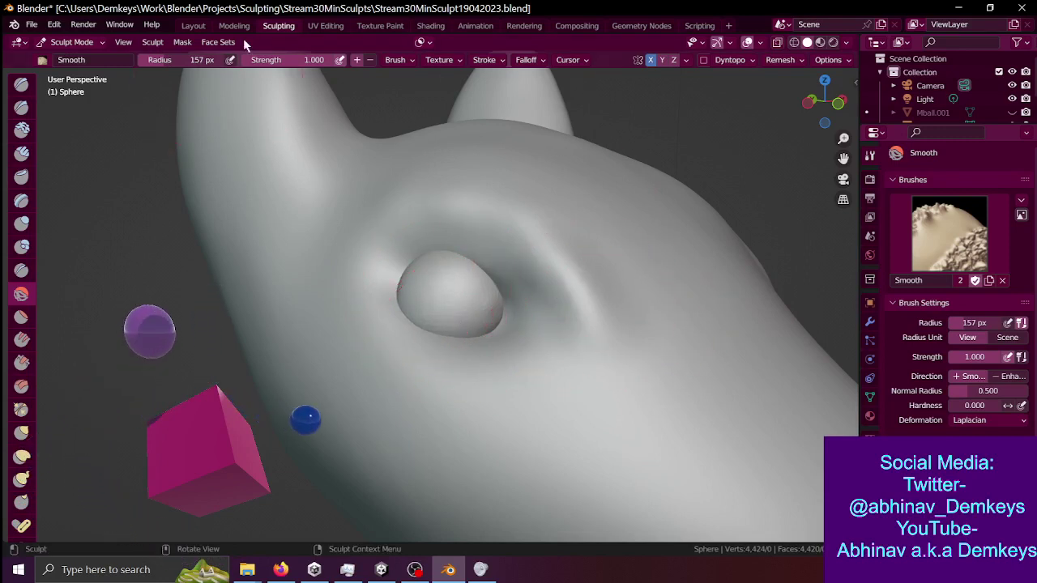
- Switch sculpting to the head mesh Mball.004 and build up the skin around and below the eye with the Draw brush at strength 0.278
scroll(918, 112, "down", 2)
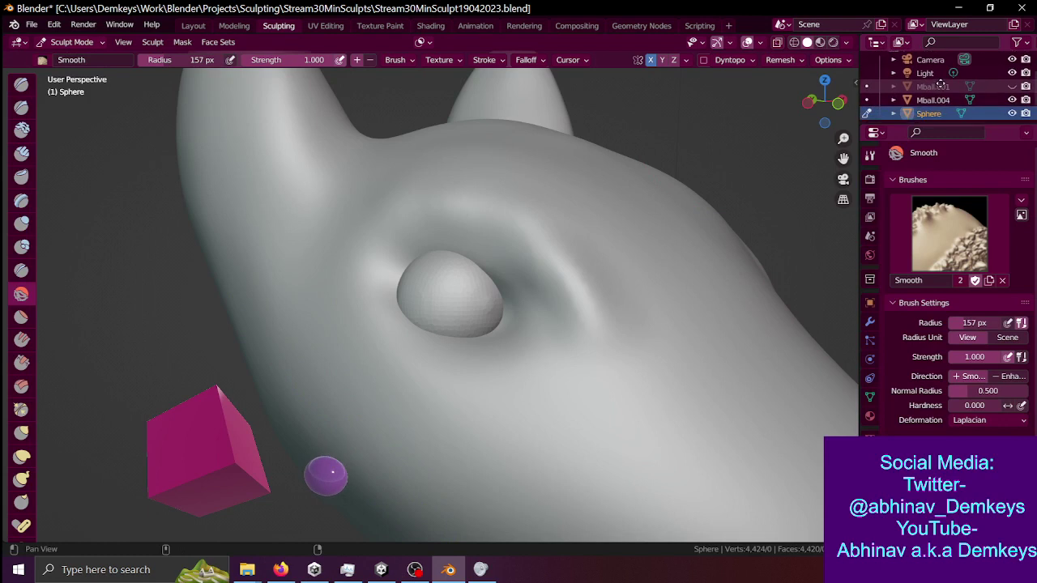
left_click(867, 96)
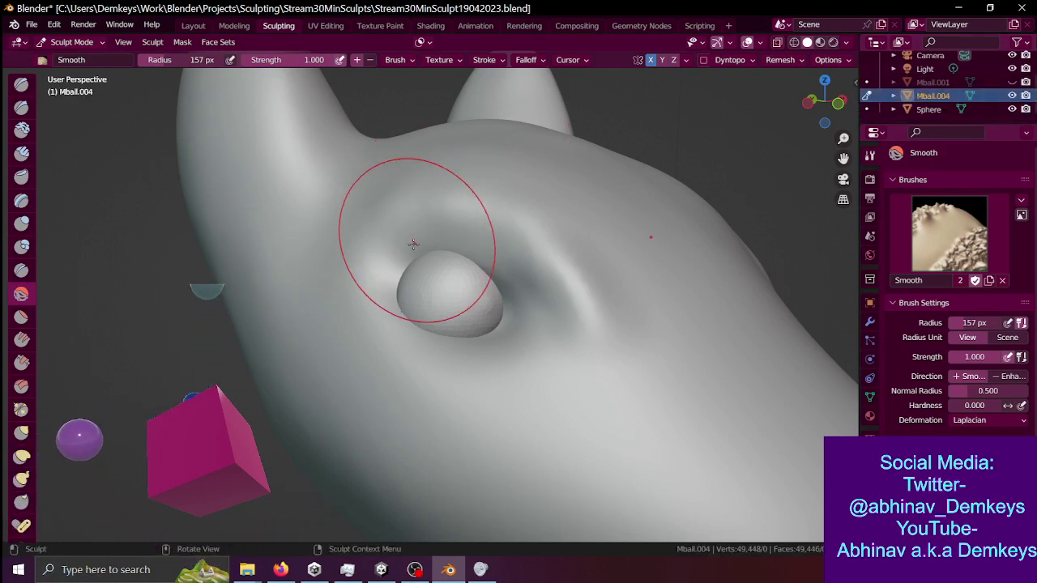
key("shift+space")
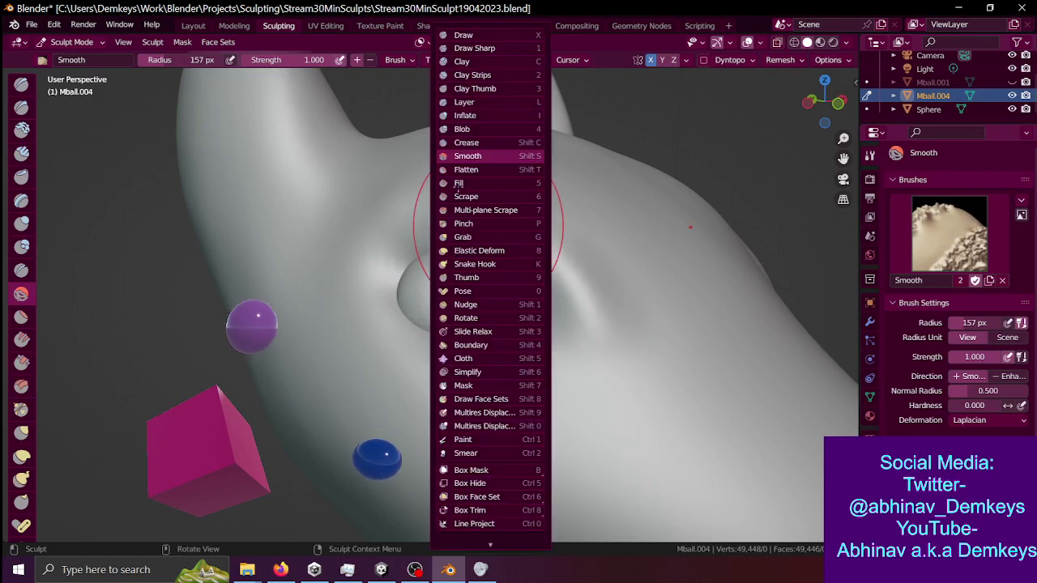
left_click(395, 60)
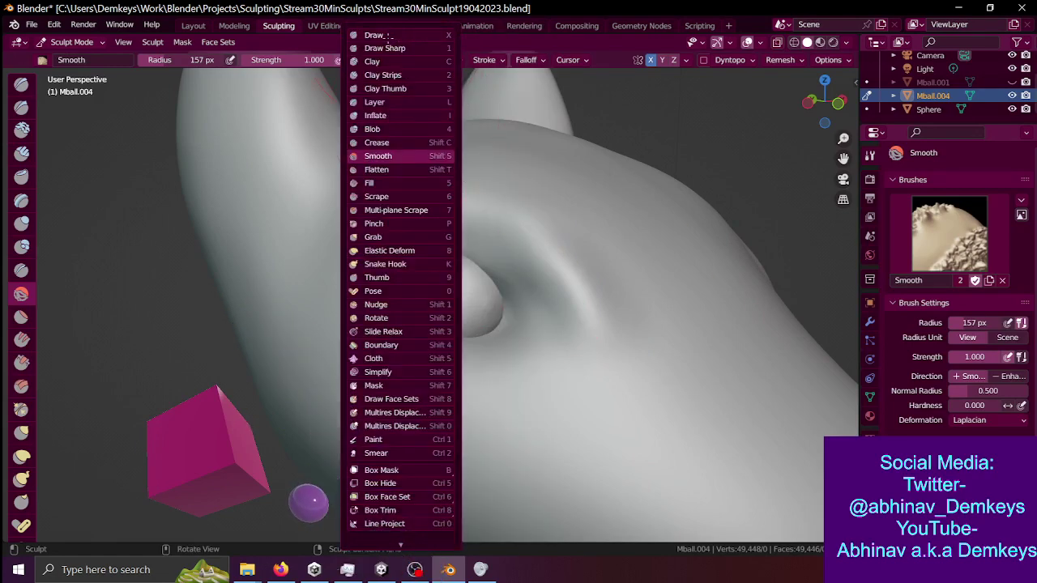
left_click(381, 35)
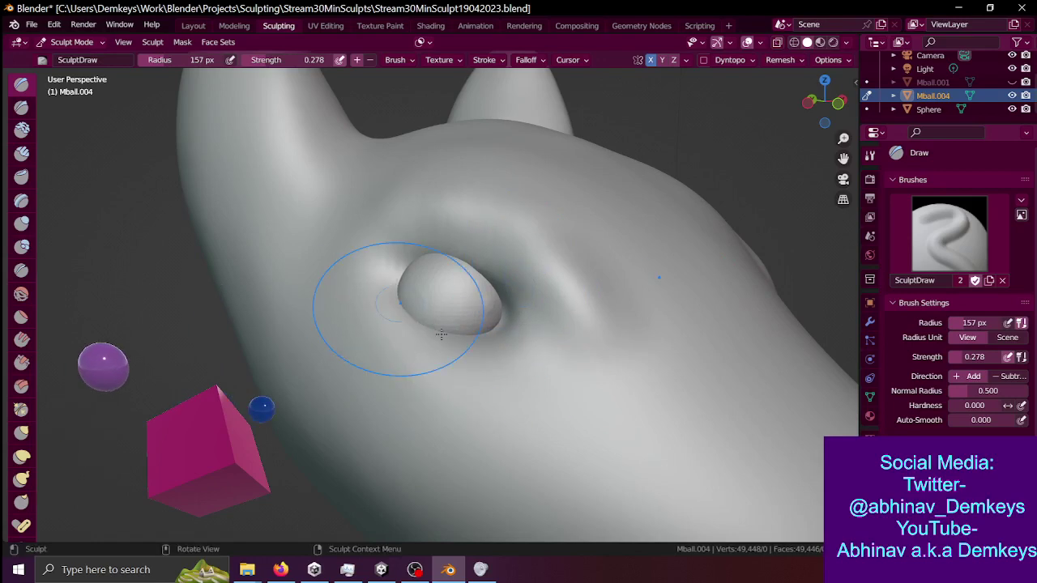
key("shift+grave")
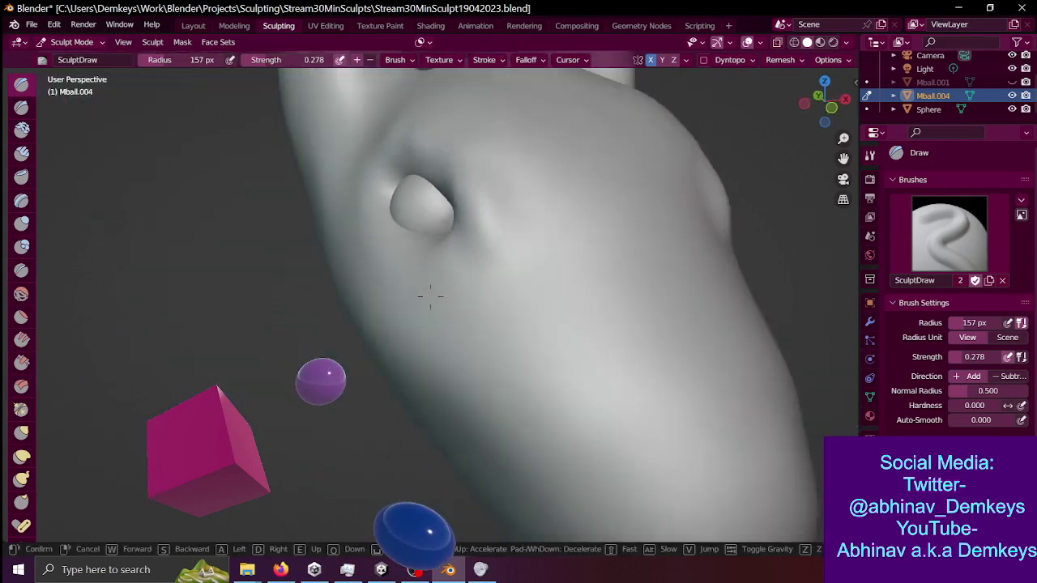
key("w")
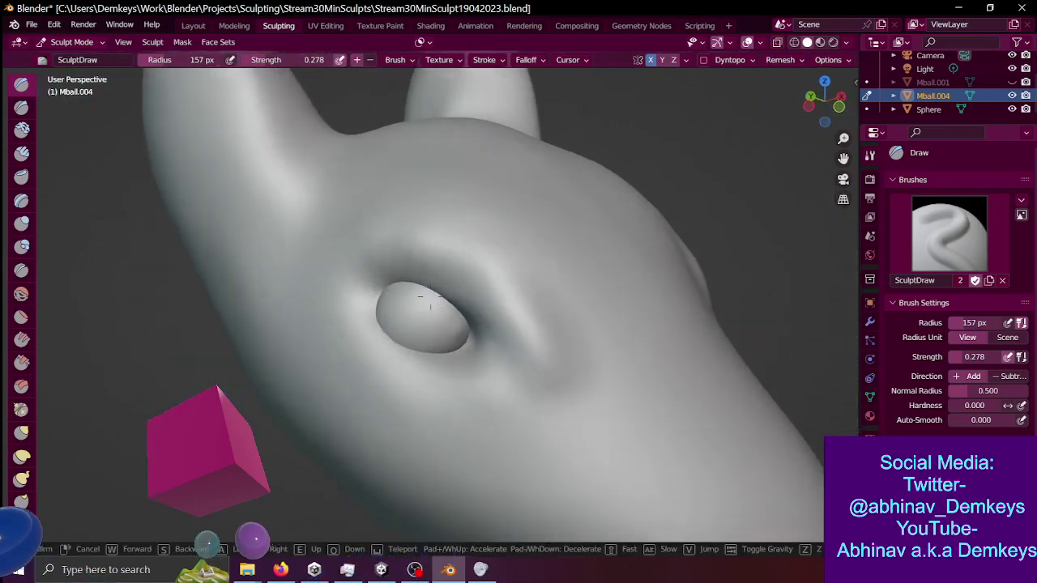
left_click(432, 333)
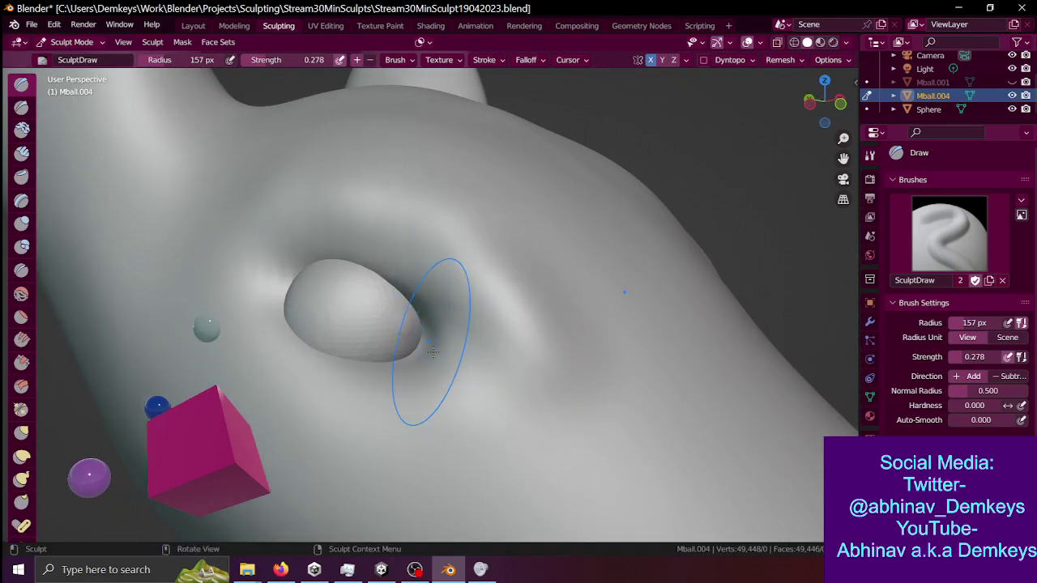
left_click_drag(382, 353, 500, 402)
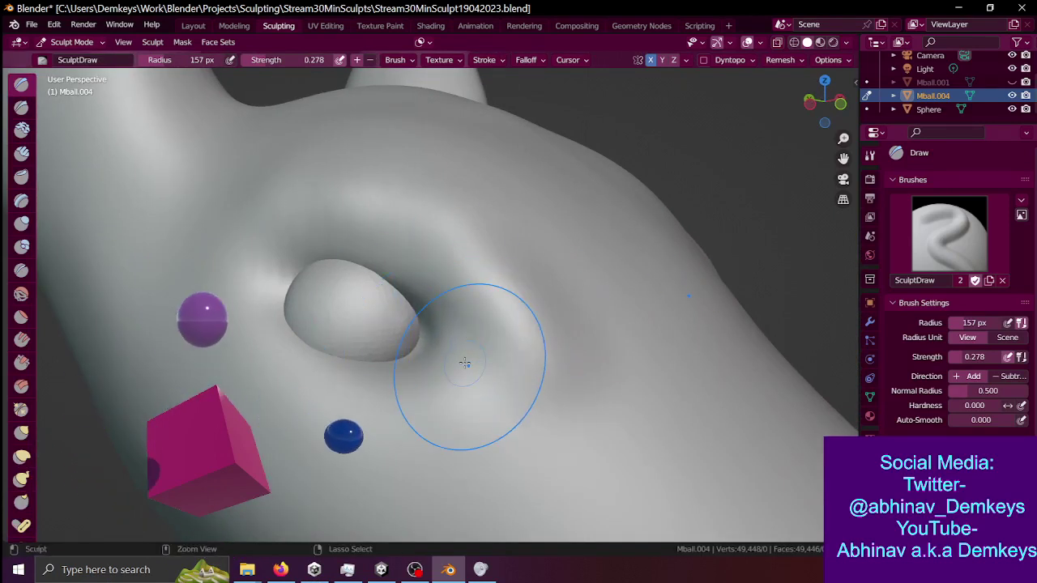
- Pinch the eyelid rim around the eyeball with the Pinch brush at radius 237 px and strength 0.500
key("shift+space")
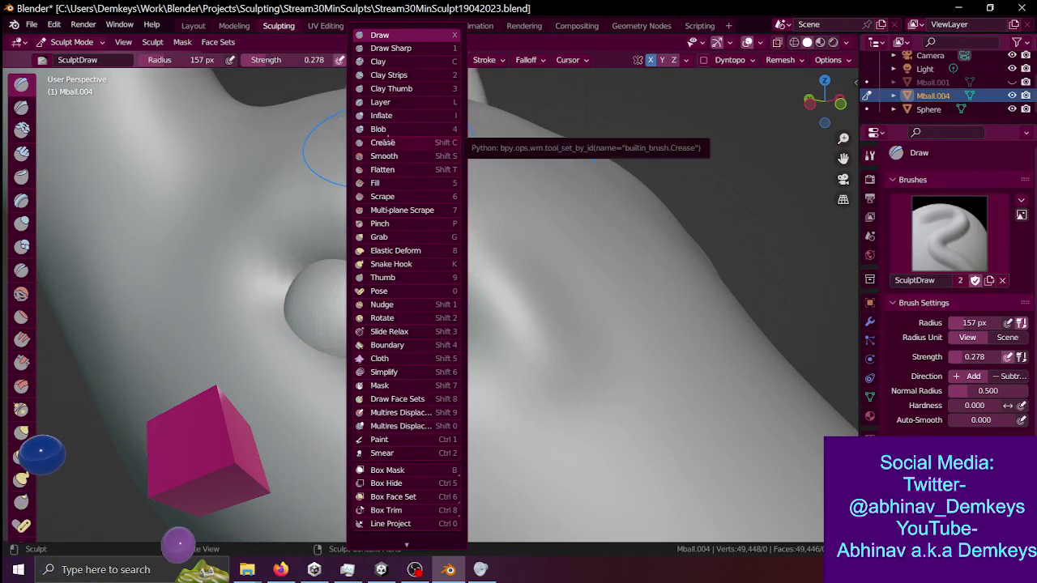
left_click(381, 226)
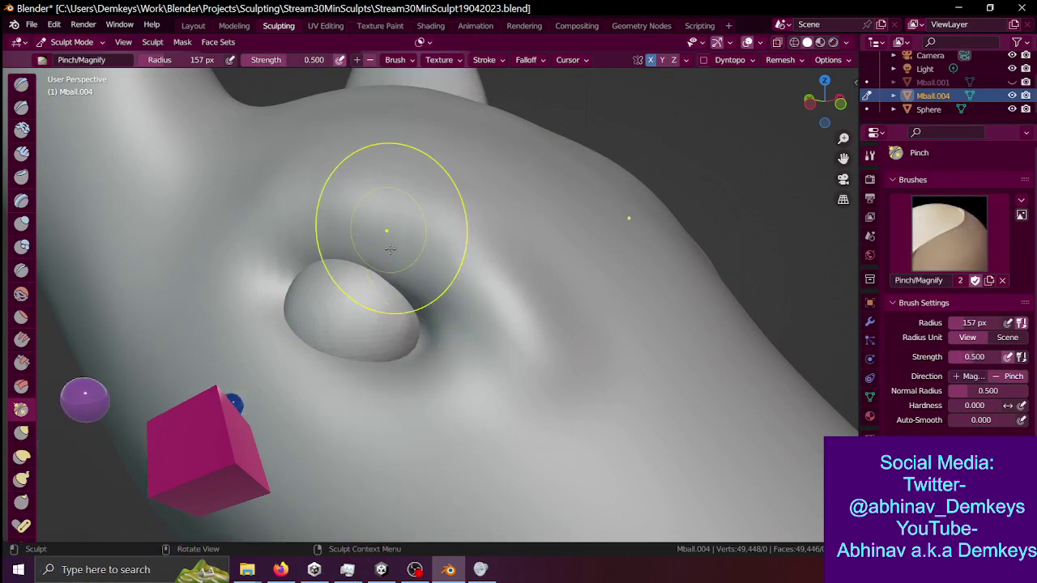
mouse_move(393, 331)
left_mouse_down()
mouse_move(458, 371)
mouse_move(442, 356)
left_mouse_up()
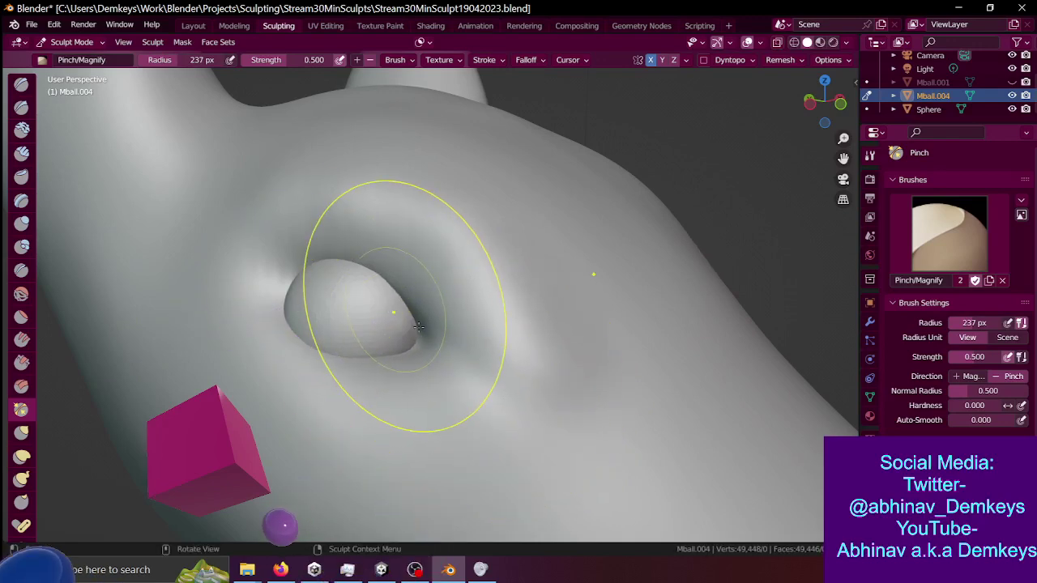
- Examine the eye sockets and muzzle from the front and both sides of the head
key("shift+grave")
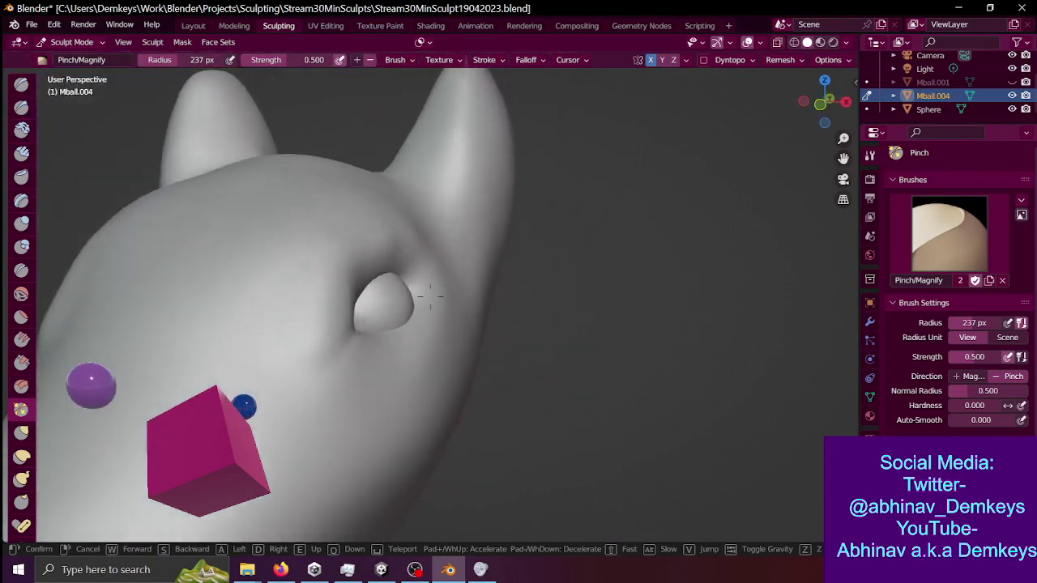
left_click(430, 296)
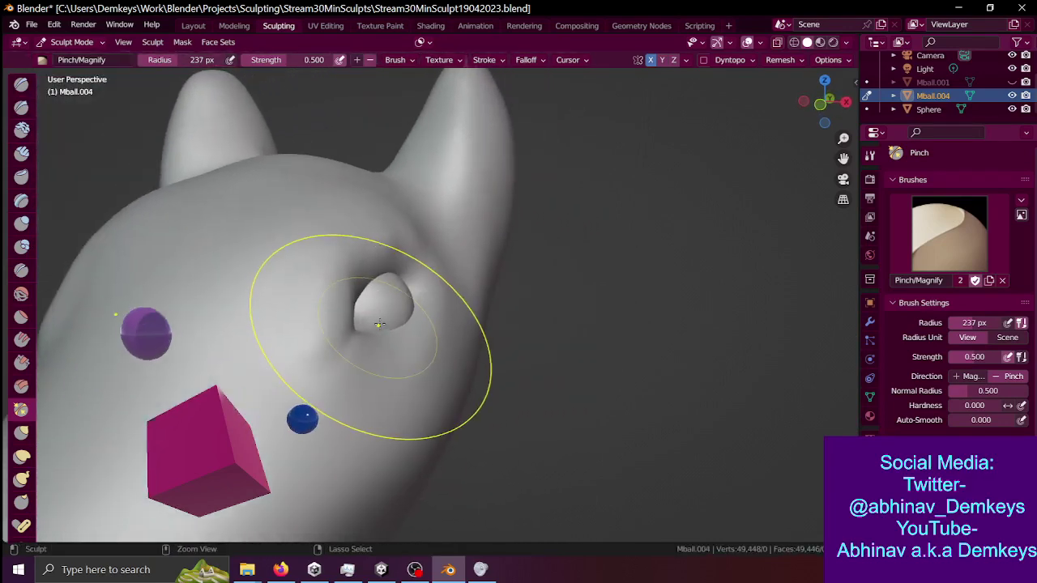
key("shift+grave")
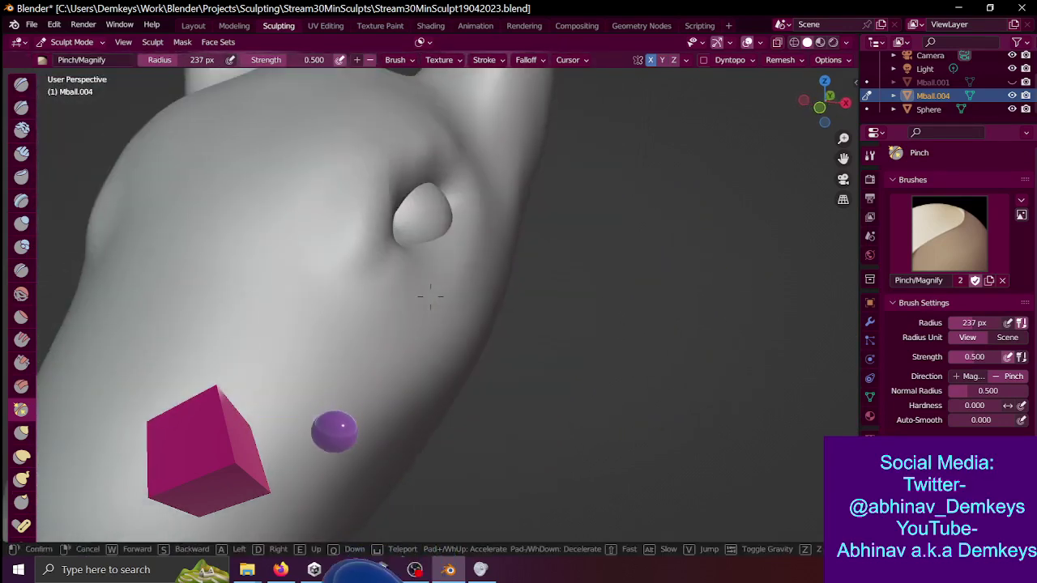
key("a")
key("a")
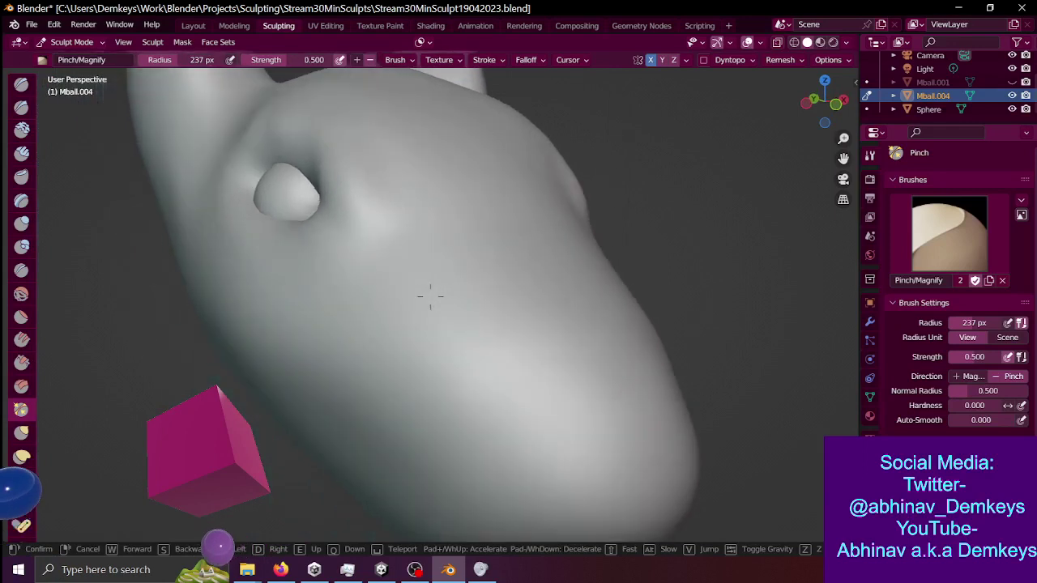
key("s")
key("w")
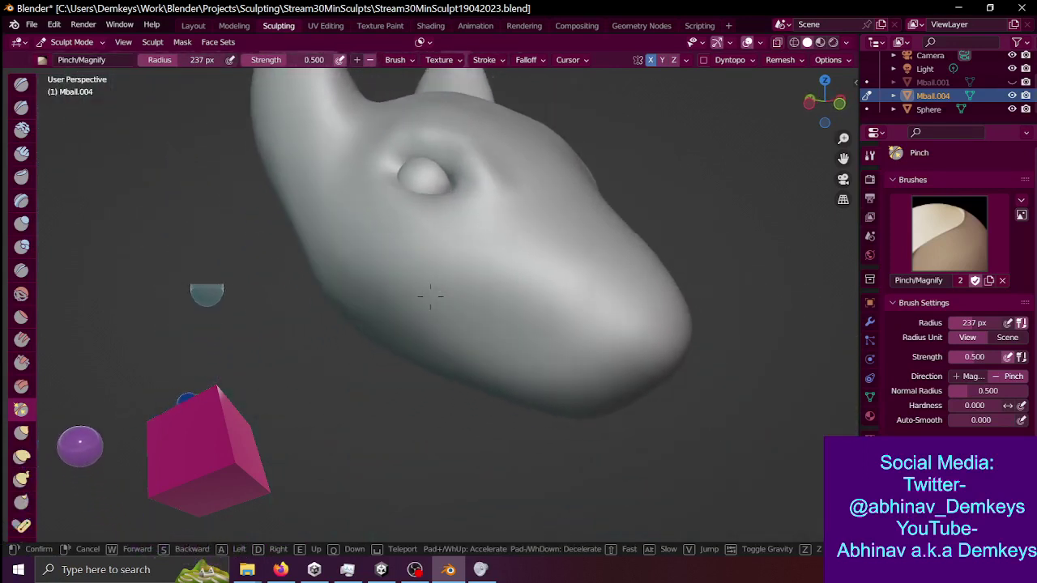
left_click(530, 294)
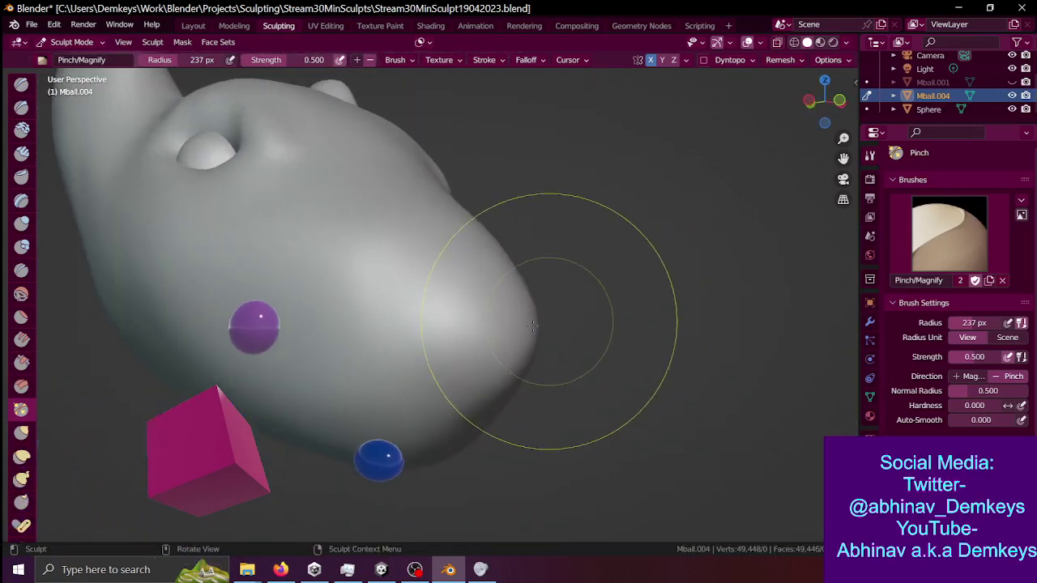
- Carve the mouth line along the lower muzzle with the Crease brush at radius 54 px and strength 0.442
key("shift+grave")
key("w")
left_click(513, 319)
key("shift+space")
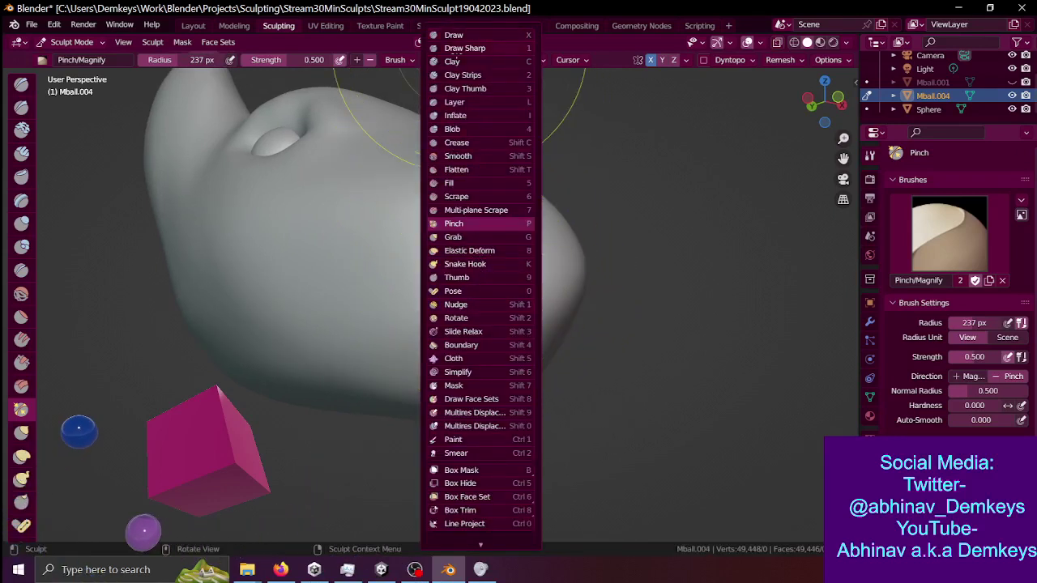
left_click(459, 142)
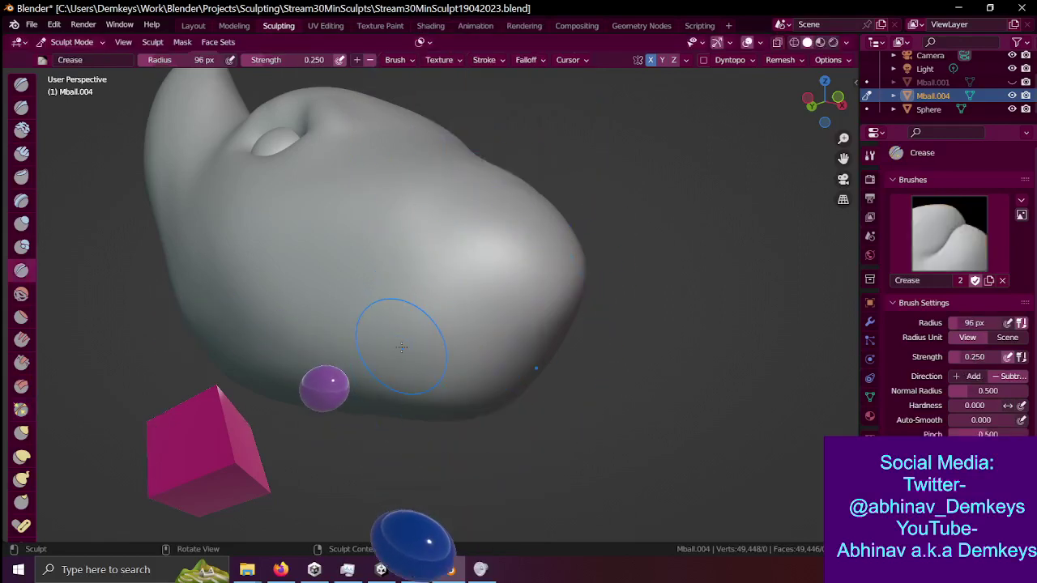
key("shift+grave")
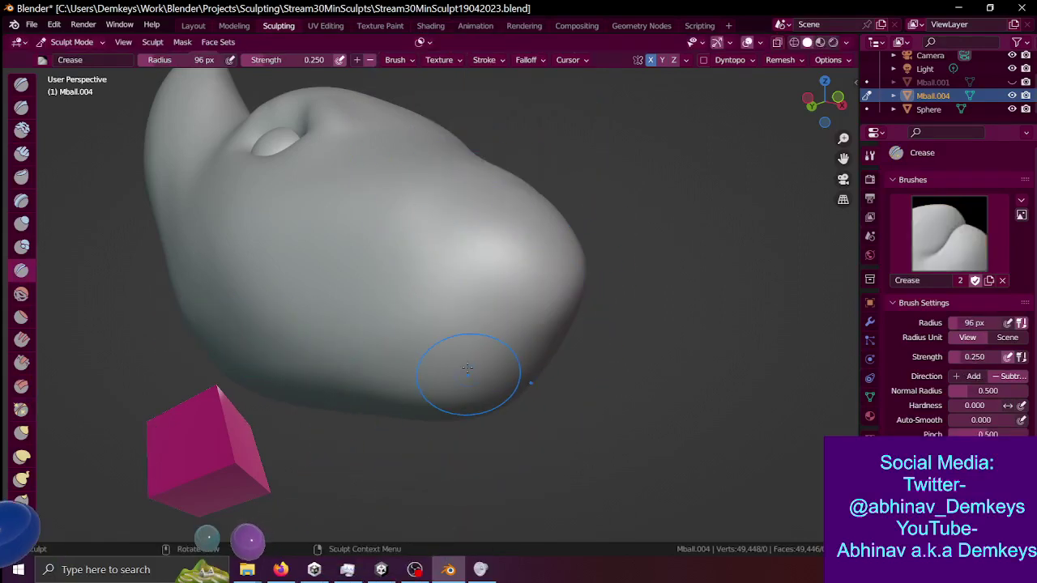
key("shift+f")
key("Escape")
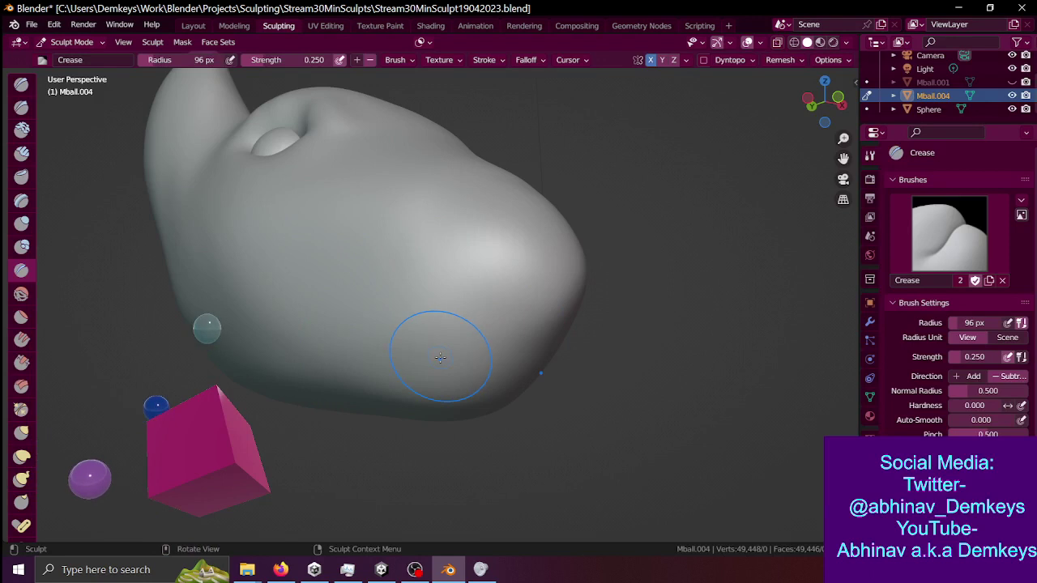
key("shift+f")
left_click(456, 373)
key("f")
left_click(452, 373)
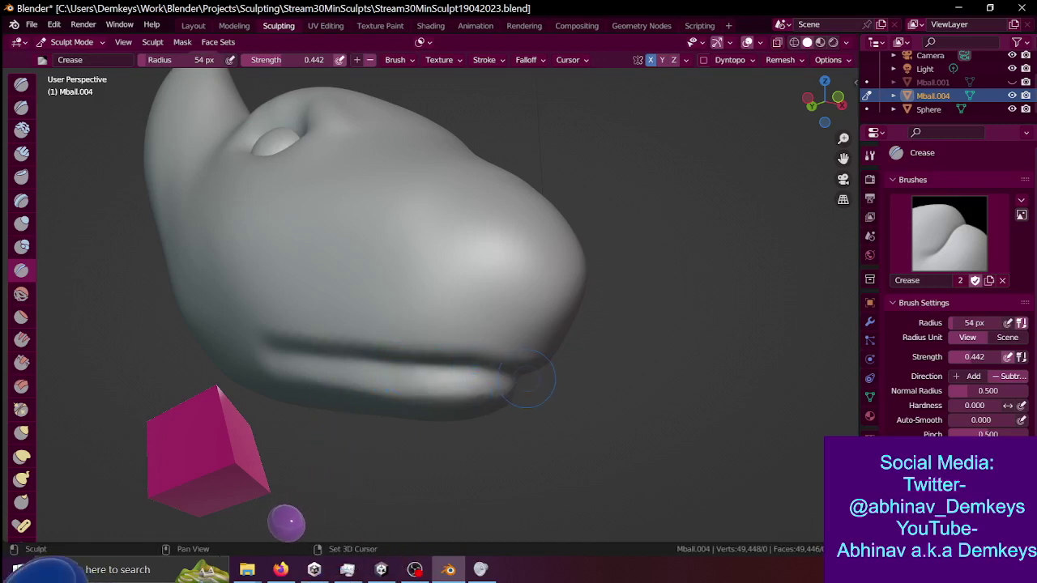
- Extend the mouth crease farther back along the cheek toward the jaw, undoing a stray stroke
key("shift+grave")
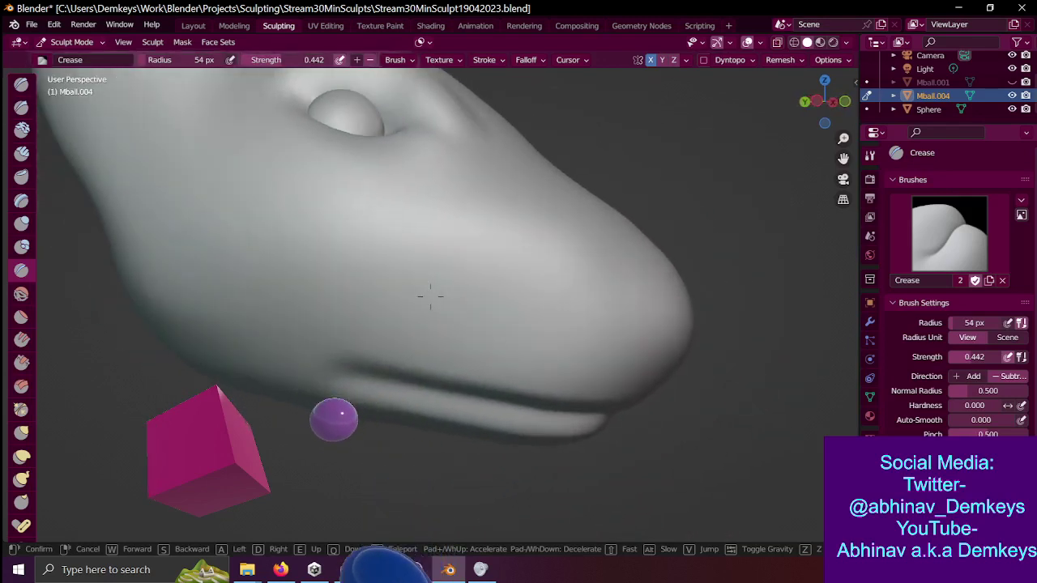
left_click(430, 296)
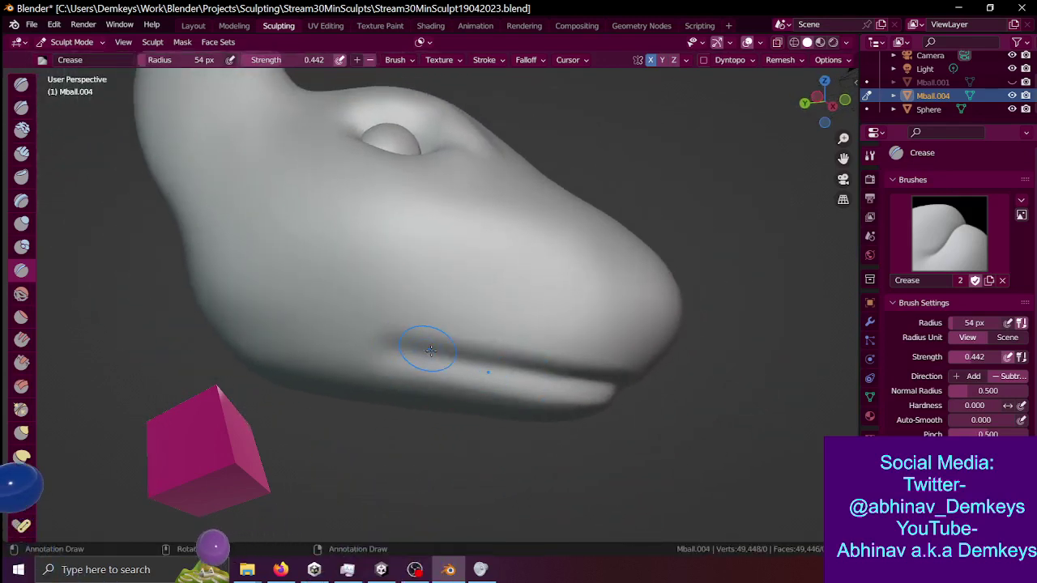
left_click_drag(318, 328, 253, 237)
key("ctrl+z")
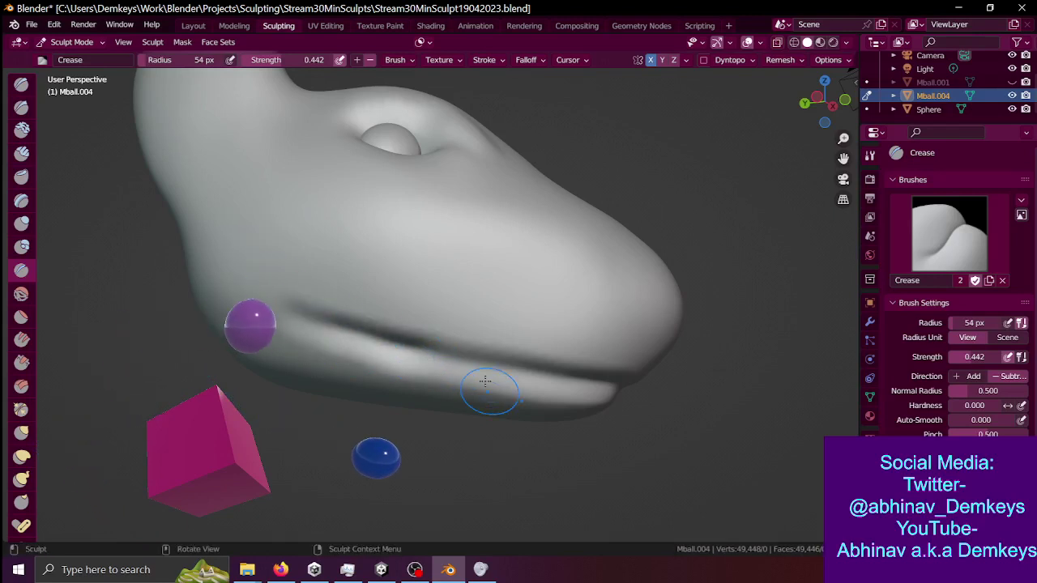
key("shift+grave")
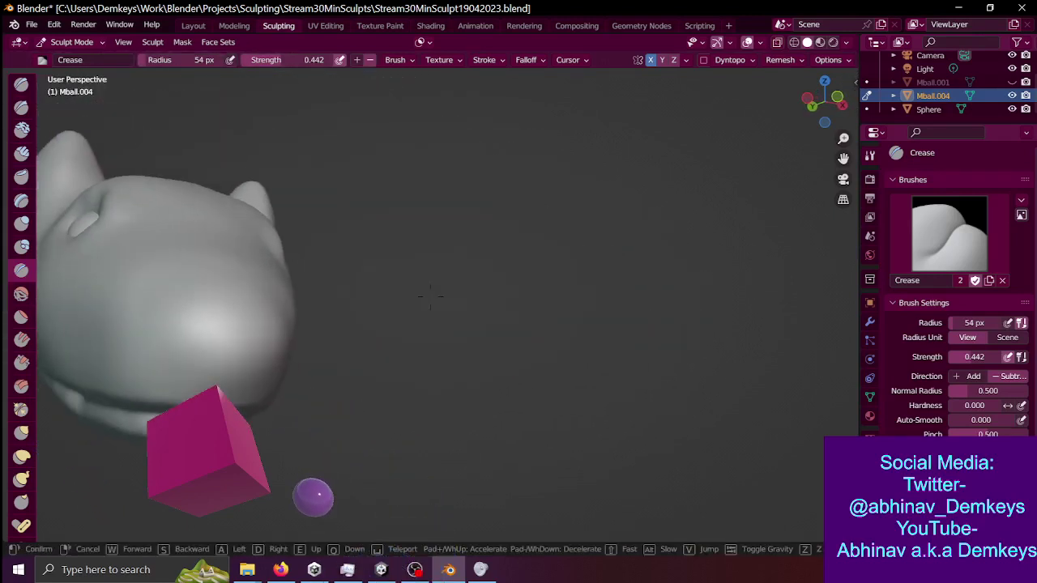
key("w")
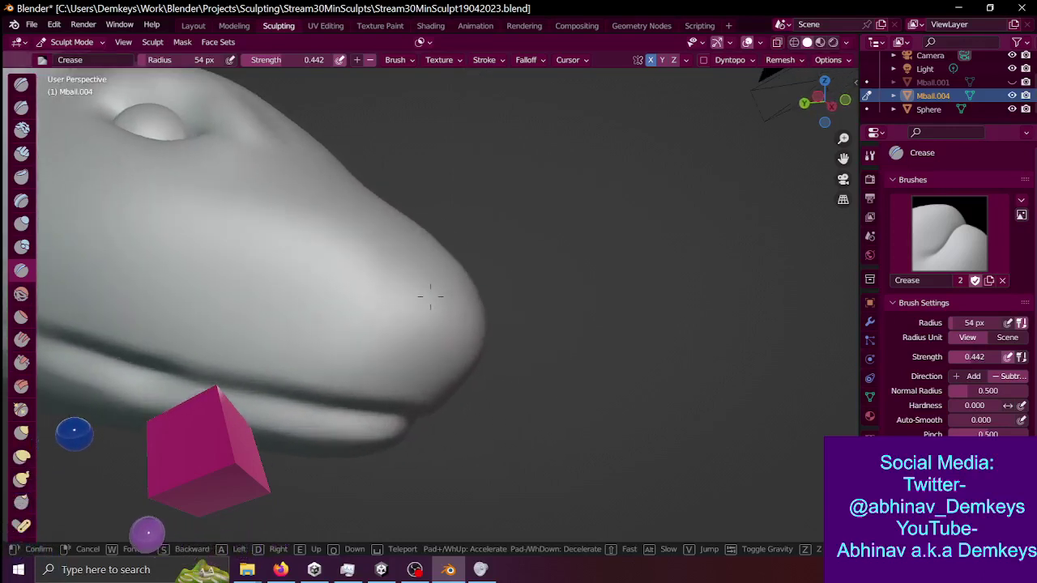
key("s")
left_click(430, 297)
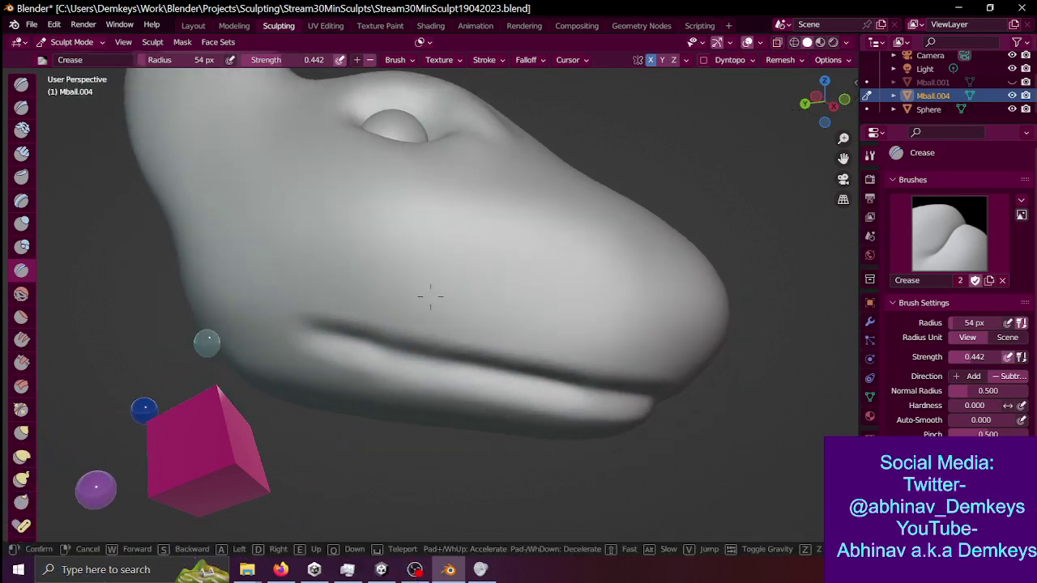
- Pinch the front ridge of the ears with the Pinch brush at radius 137 px and strength 0.500
key("w")
key("s")
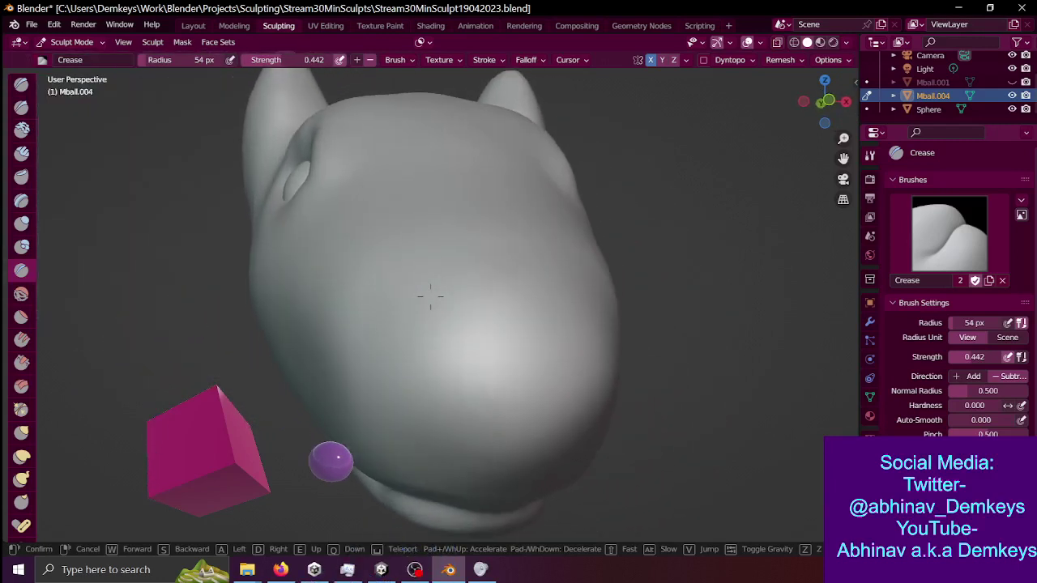
key("s")
key("w")
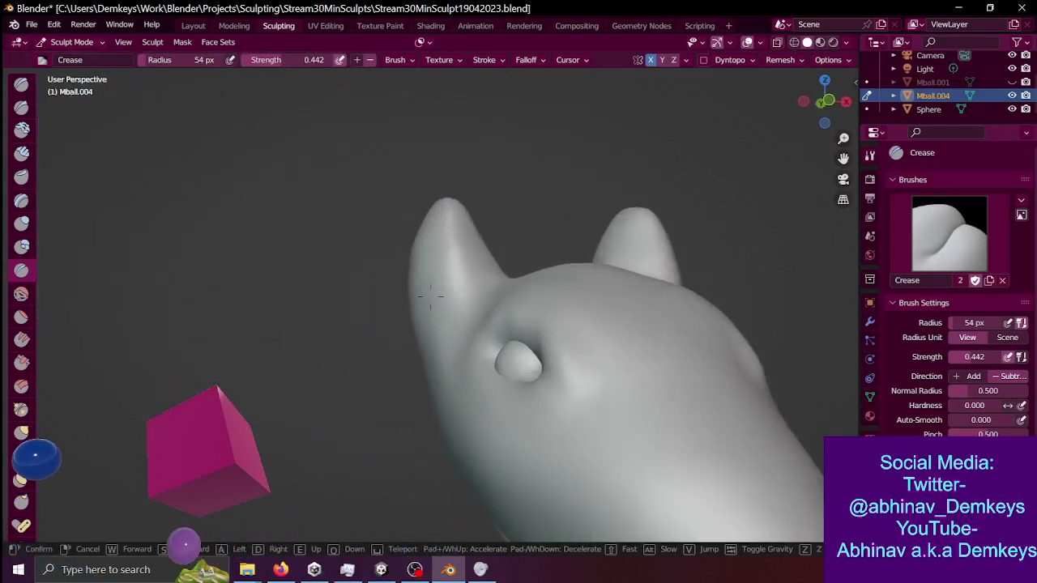
left_click(560, 408)
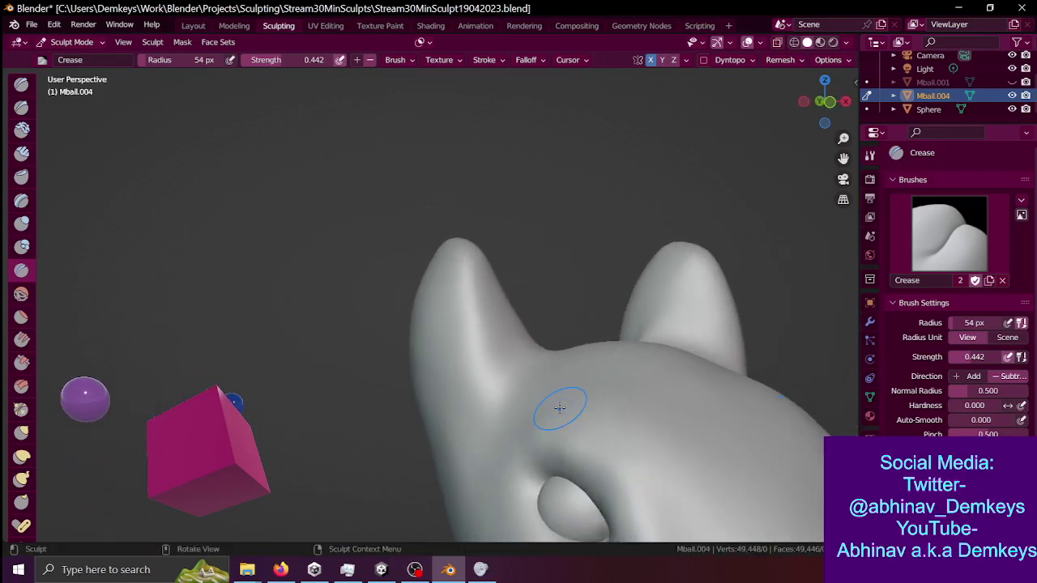
key("f")
left_click(502, 361)
key("shift+space")
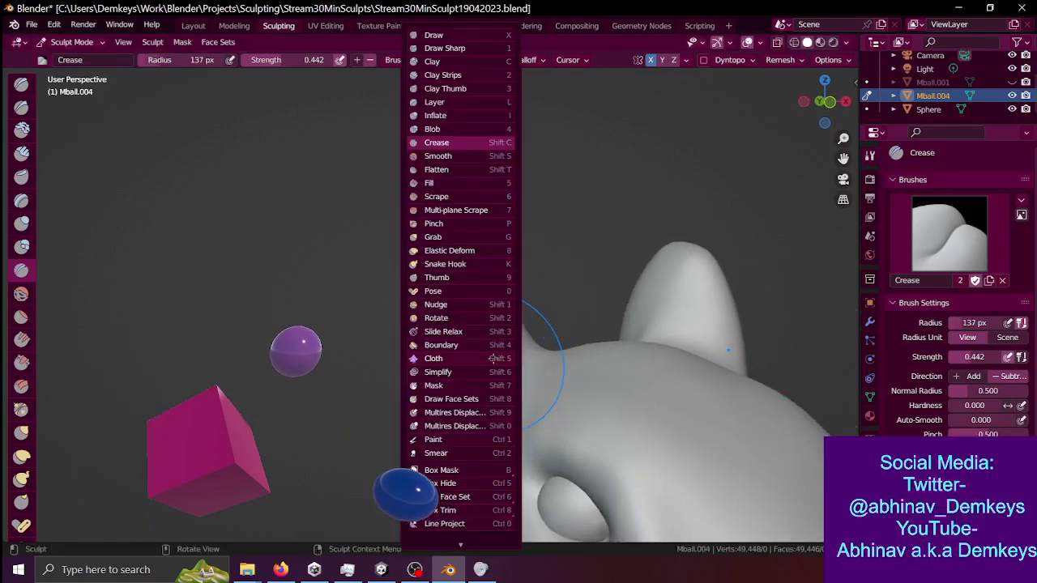
left_click(448, 223)
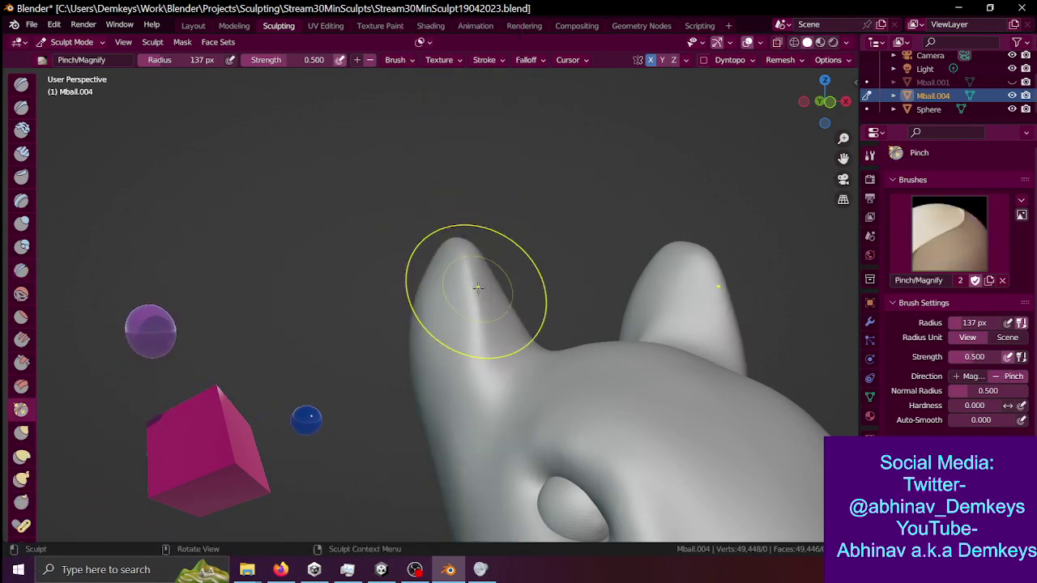
- Pinch the back edge of the ears along their length up to the tips
key("shift+grave")
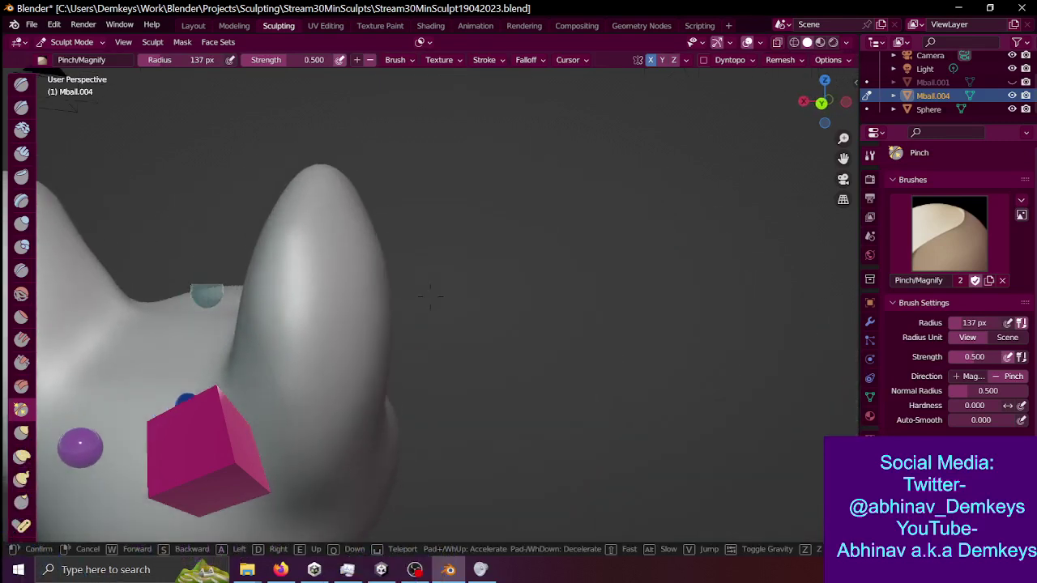
left_click(468, 333)
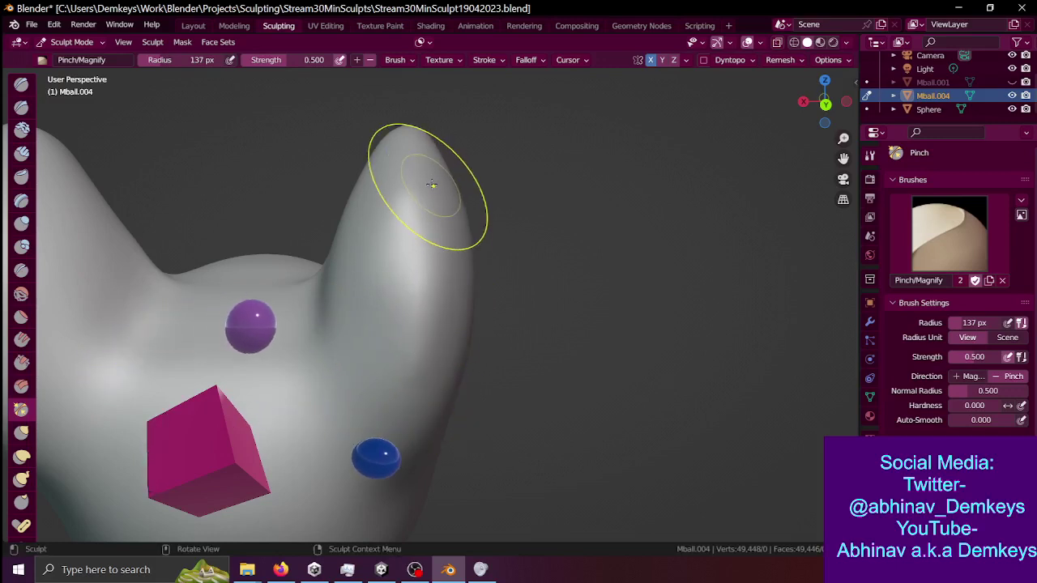
mouse_move(412, 267)
left_mouse_down()
mouse_move(410, 289)
mouse_move(404, 139)
left_mouse_up()
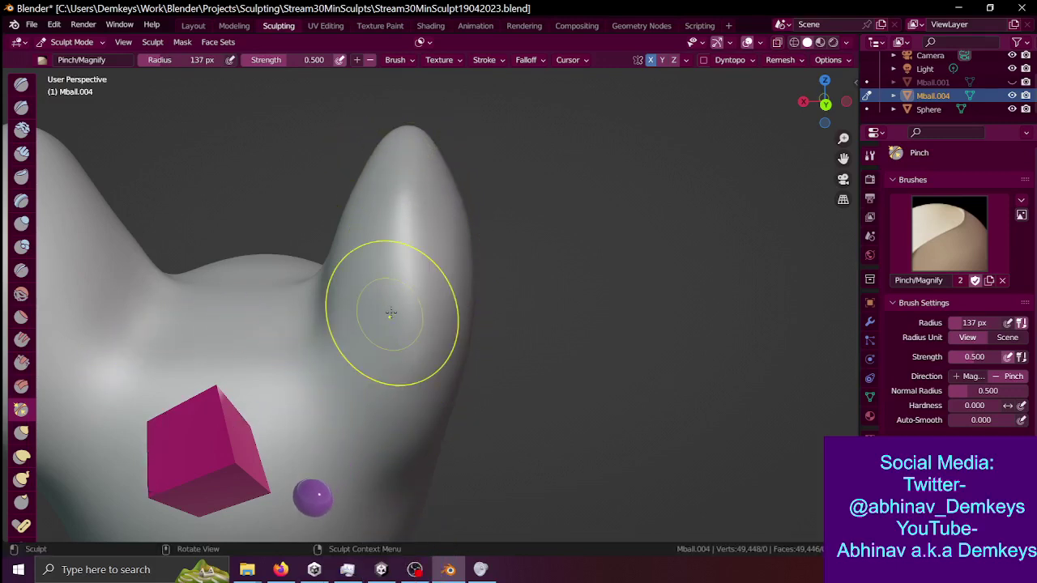
left_click_drag(405, 194, 393, 257)
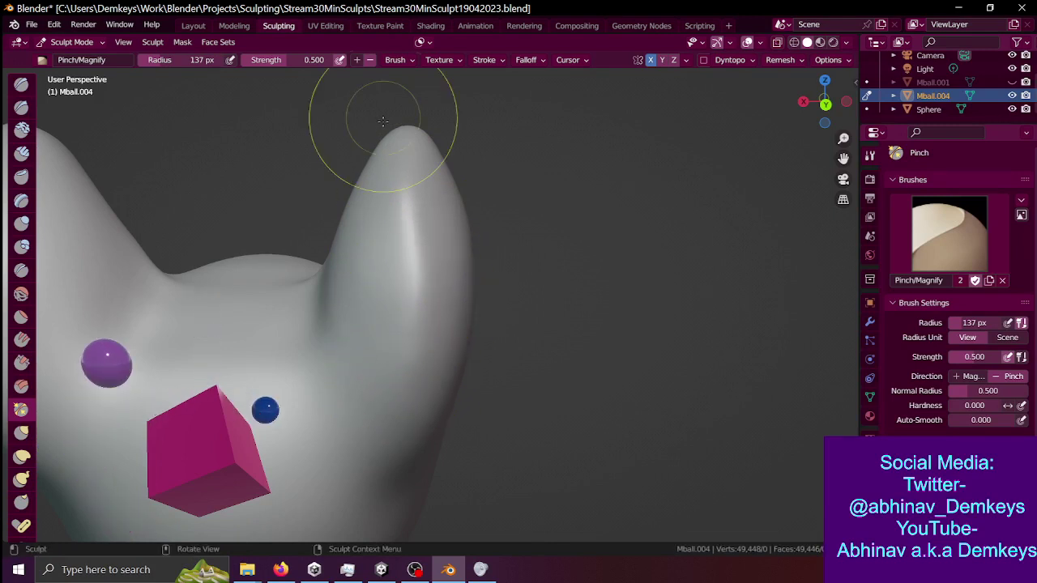
key("shift+grave")
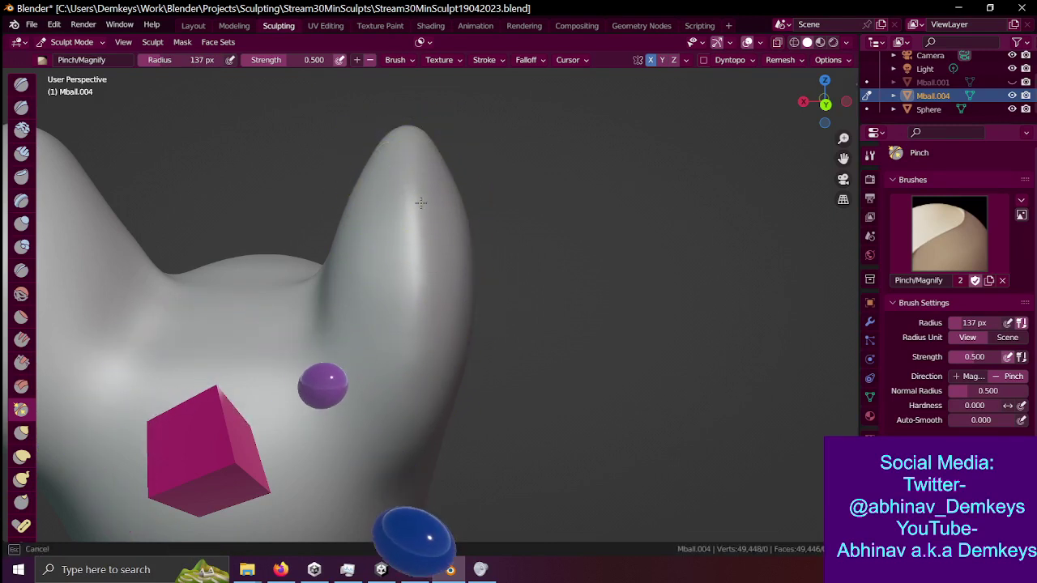
left_click(431, 296)
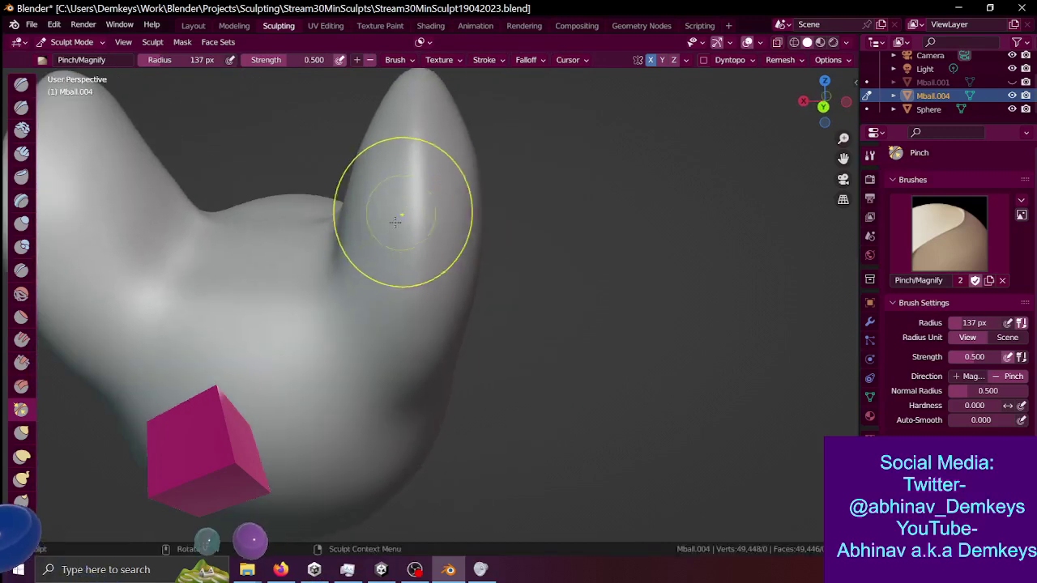
key("shift+grave")
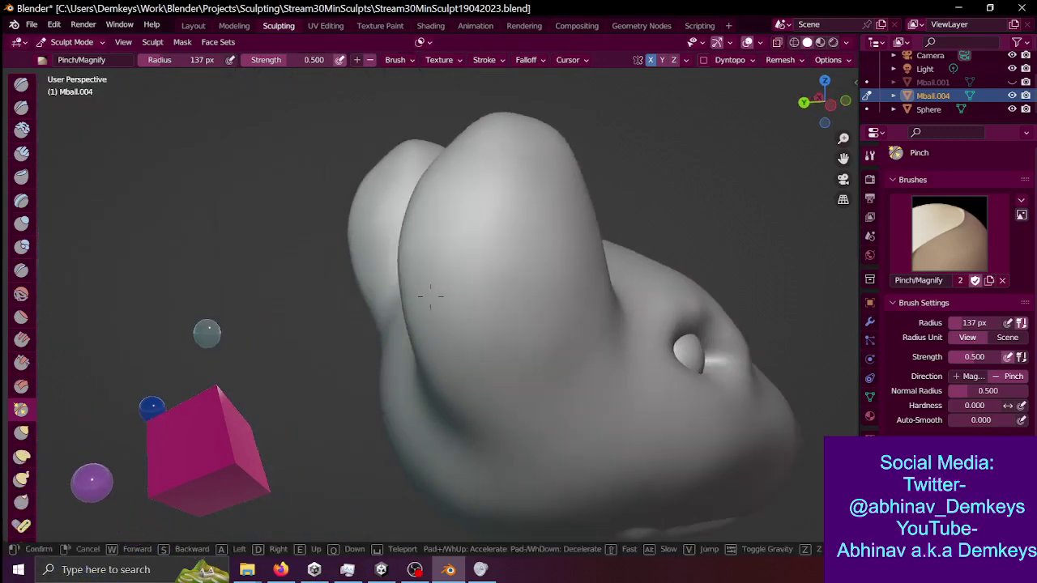
key("d")
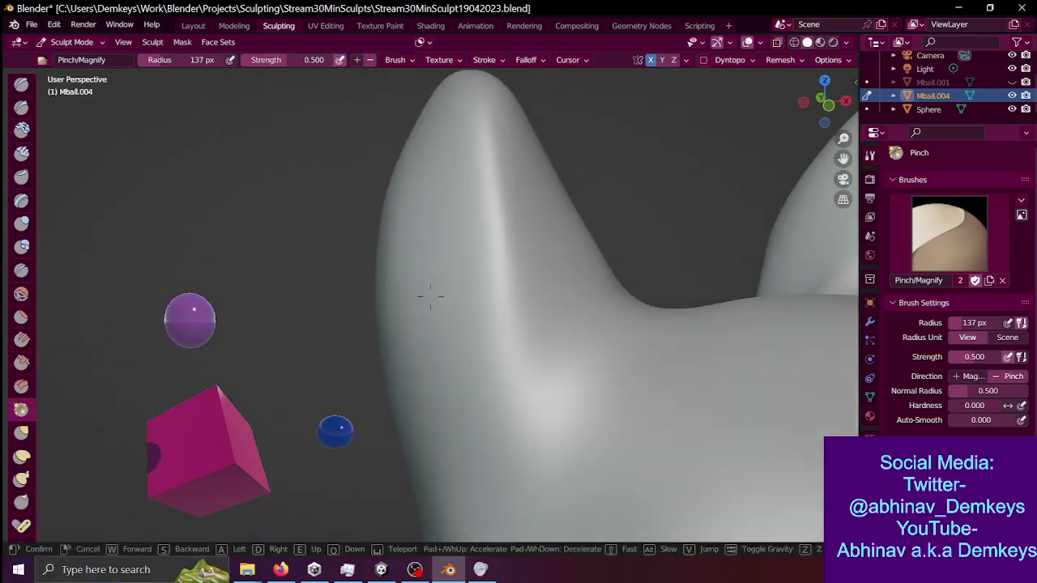
key("a")
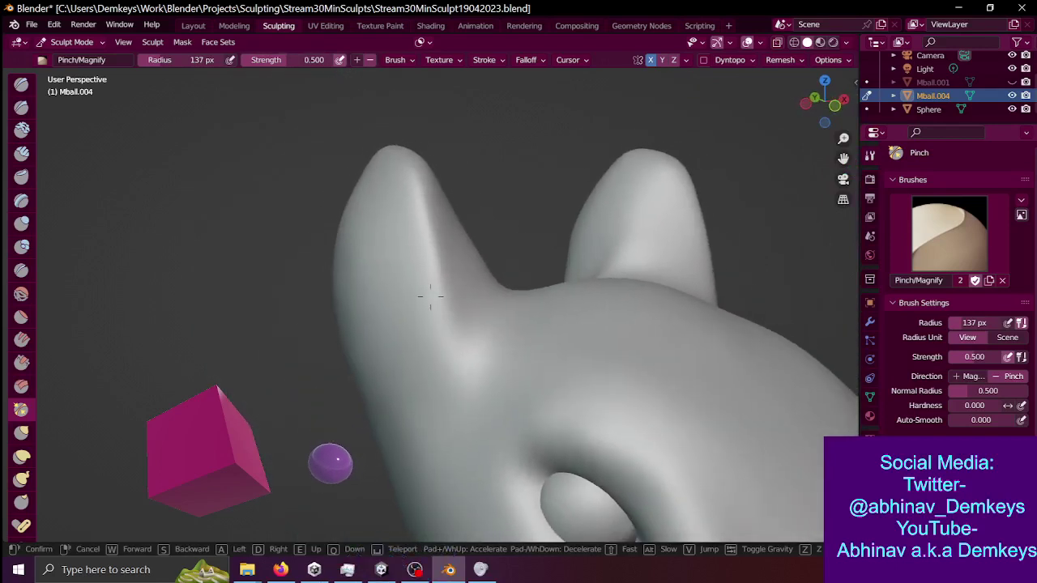
left_click(430, 296)
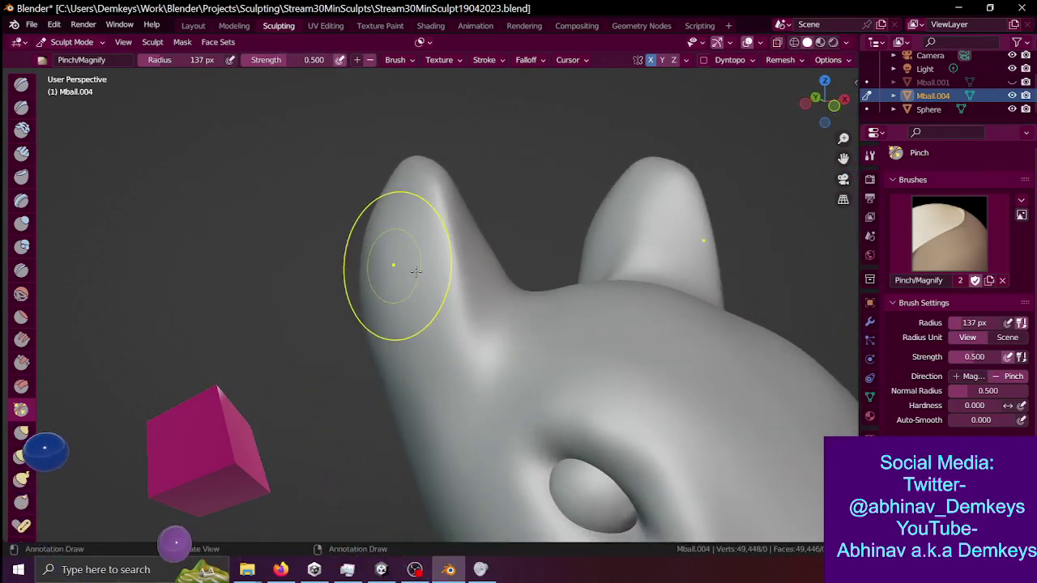
- Shape the outer side of the ears from the left view with the Draw brush at radius 137 px and strength 0.278
left_click(314, 302)
key("shift+space")
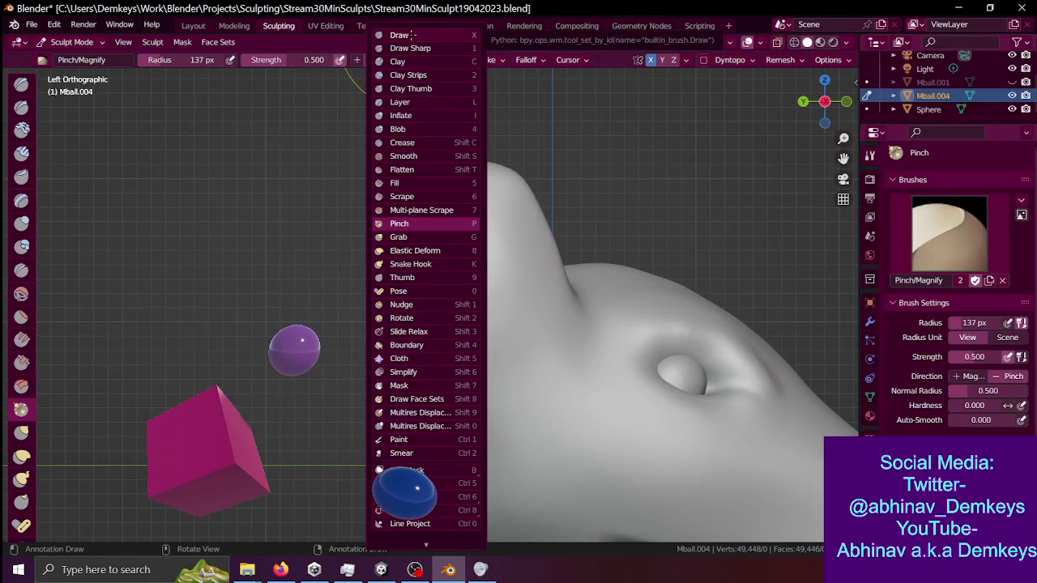
left_click(412, 35)
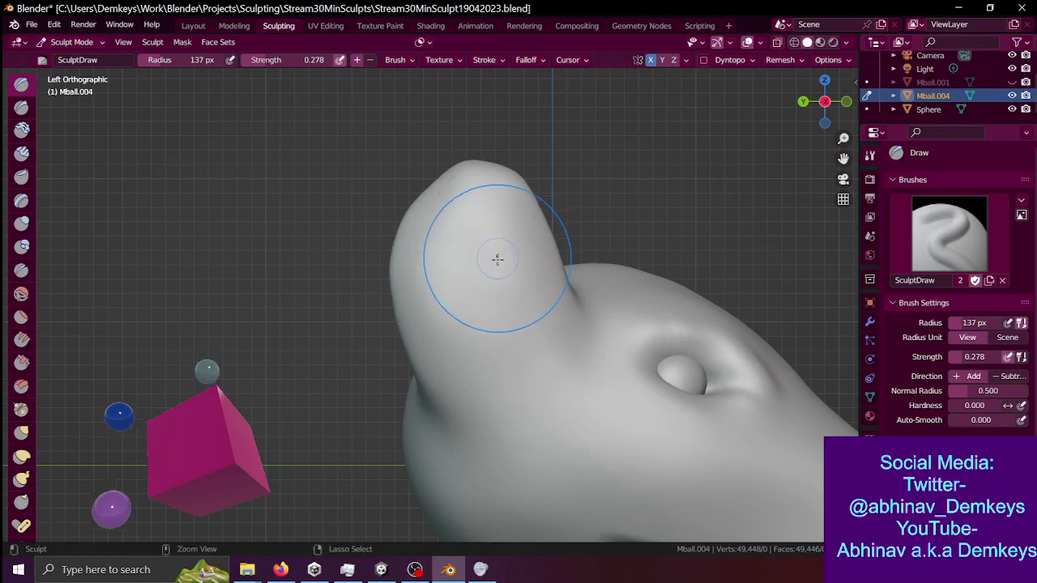
- Examine the ears, eye sockets and muzzle from the side and the front of the head
key("shift+grave")
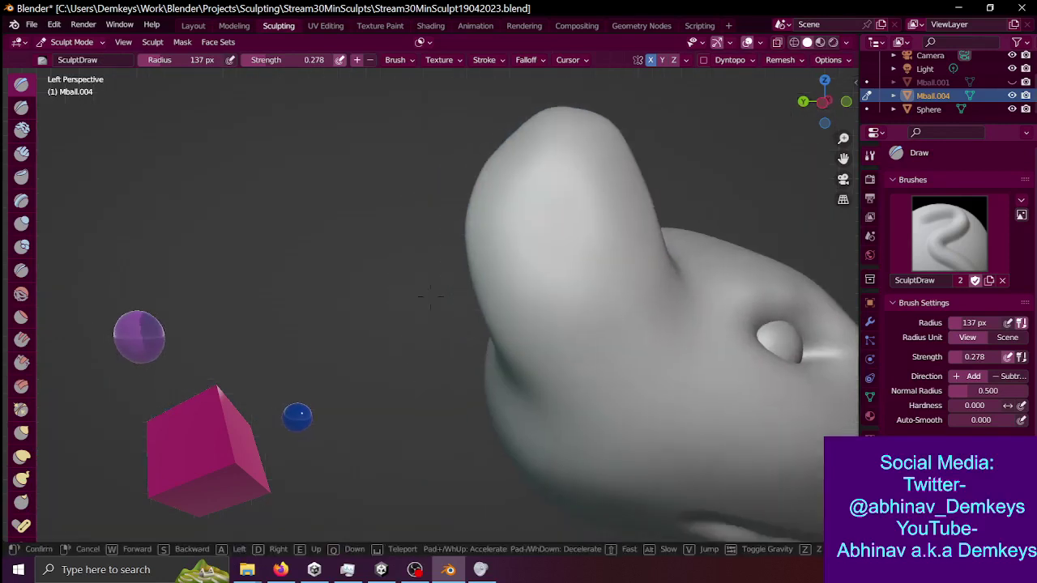
key("s")
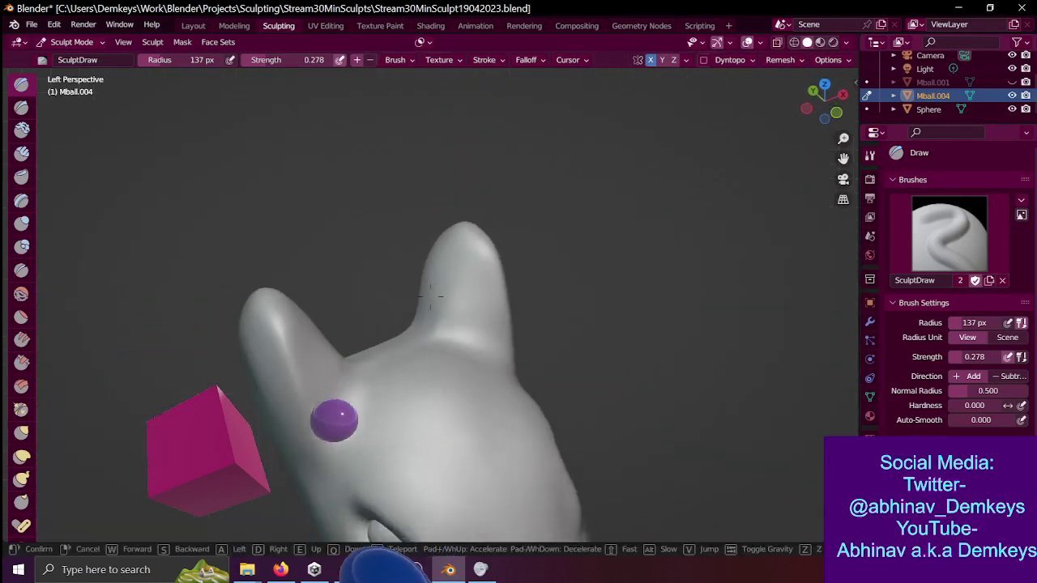
key("w")
key("s")
key("a")
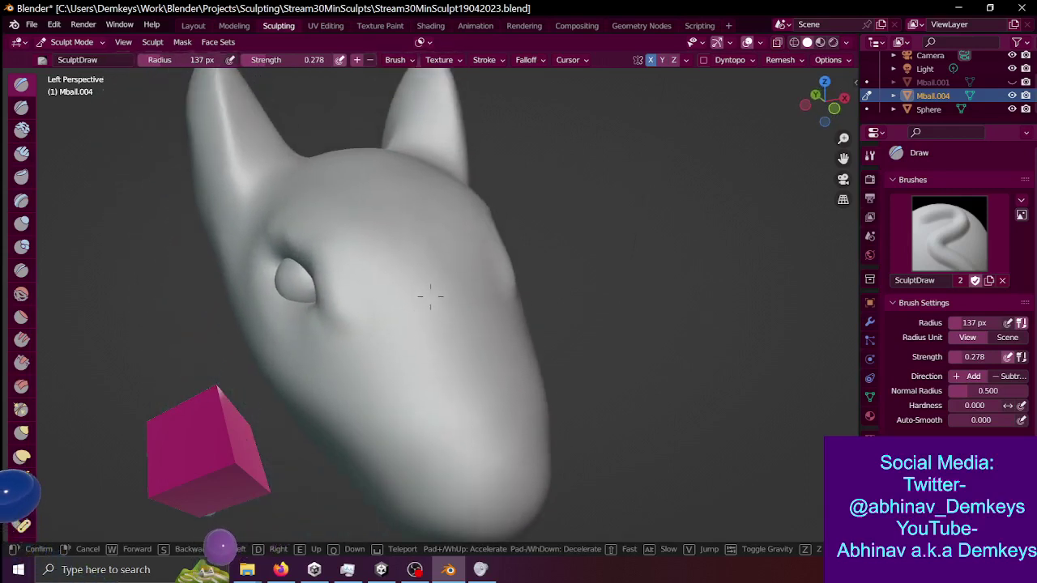
key("s")
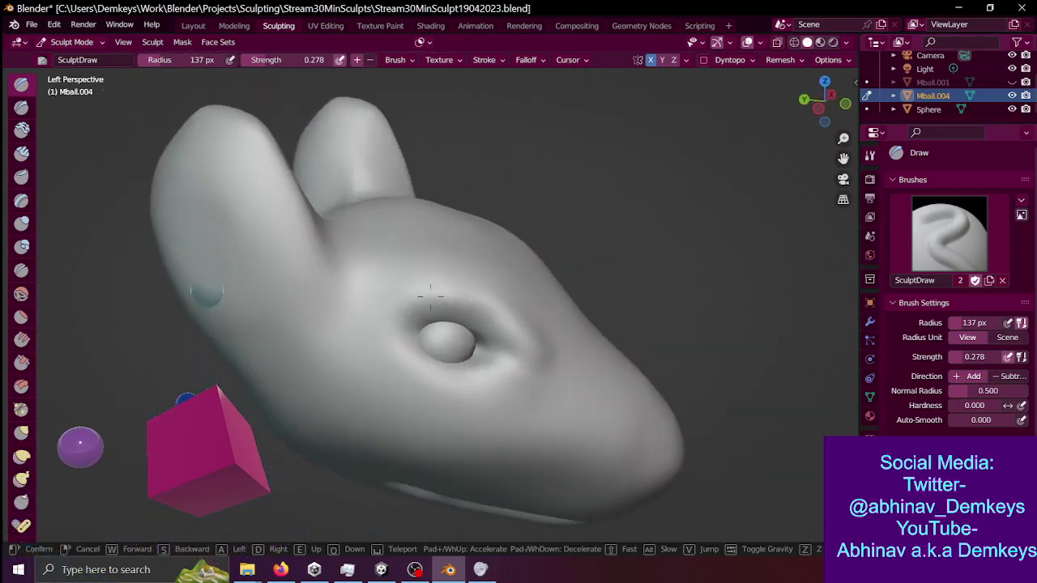
key("w")
key("s")
key("d")
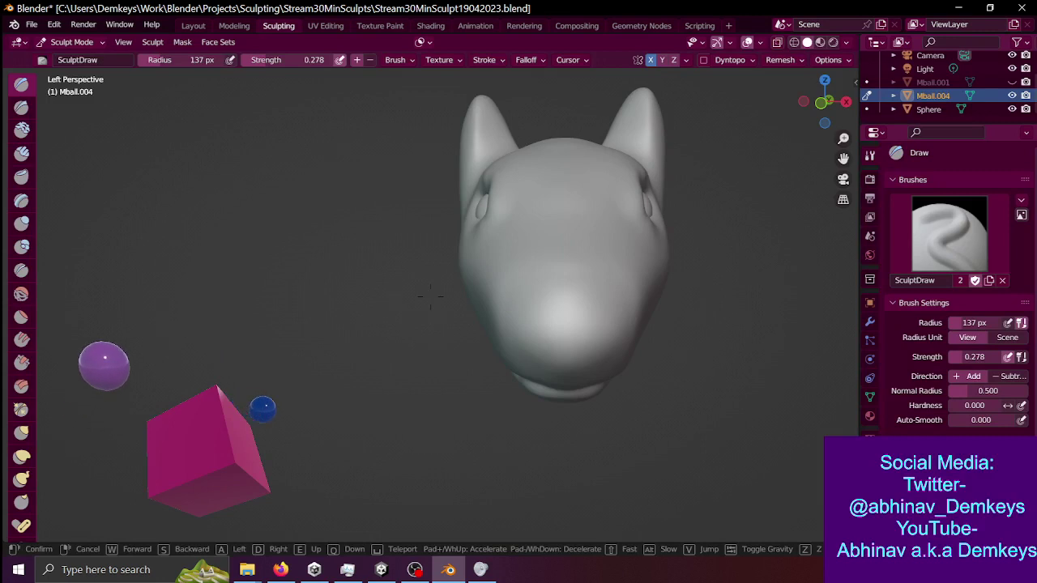
key("w")
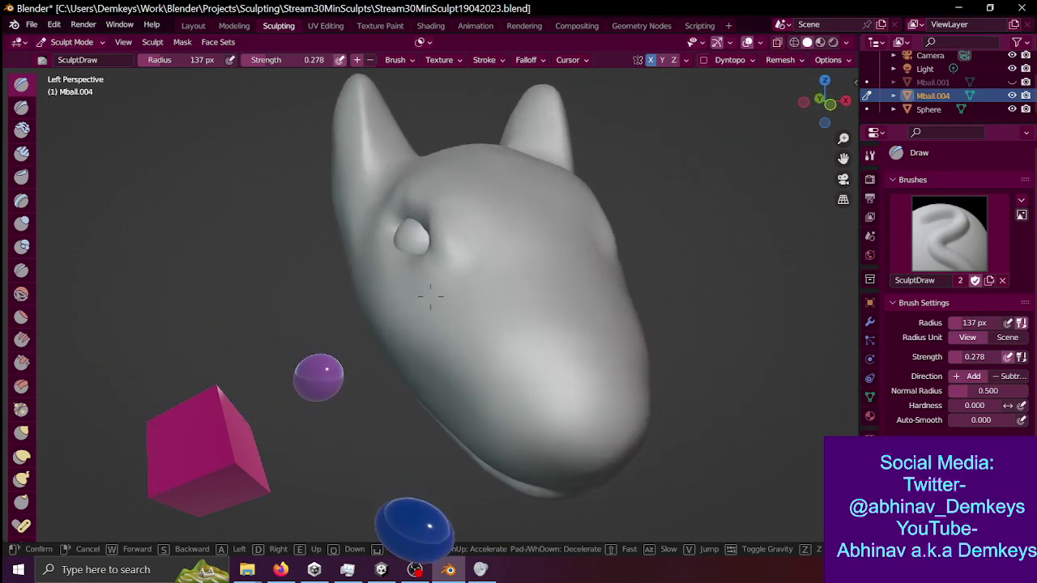
left_click(504, 322)
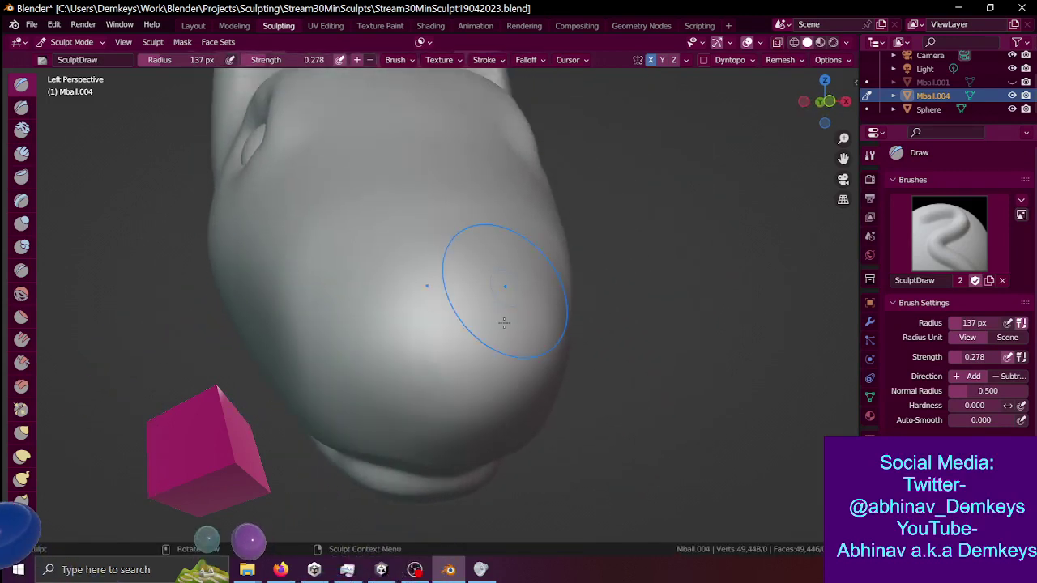
- Build up a raised nose at the tip of the muzzle with the Draw Sharp brush at radius 137 px and strength 0.500
key("shift+space")
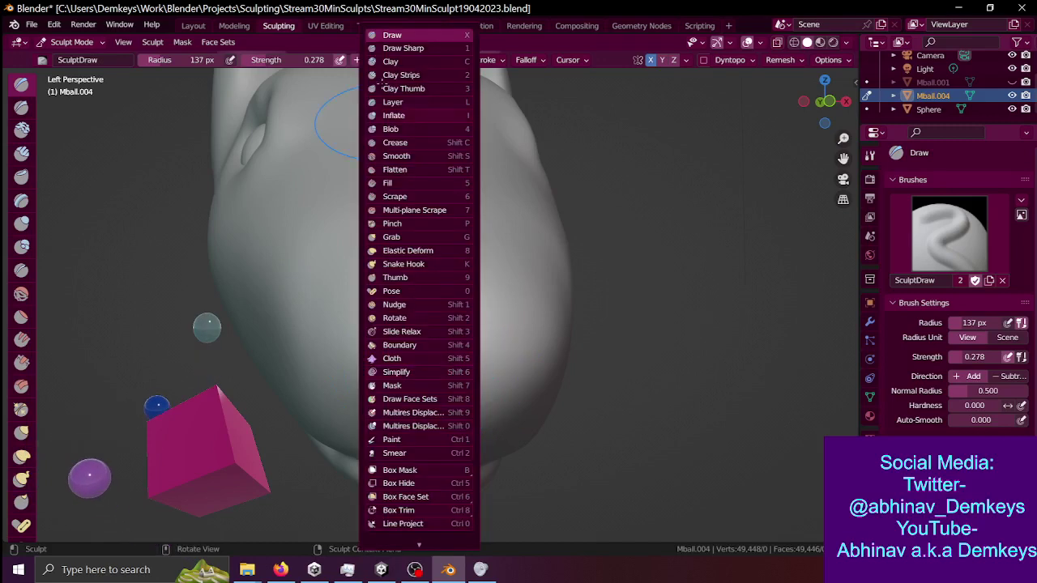
left_click(408, 47)
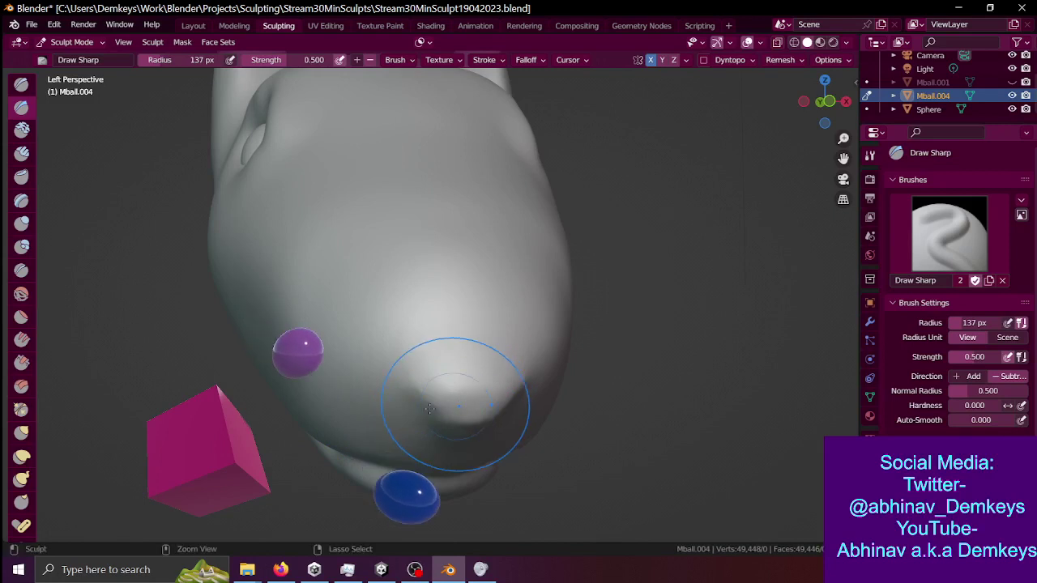
key("shift+grave")
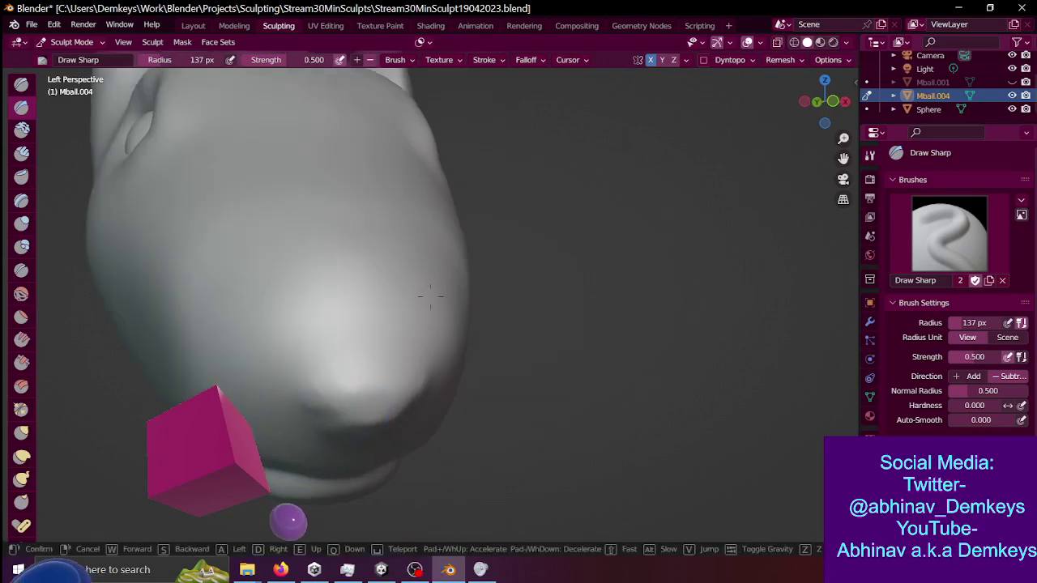
key("s")
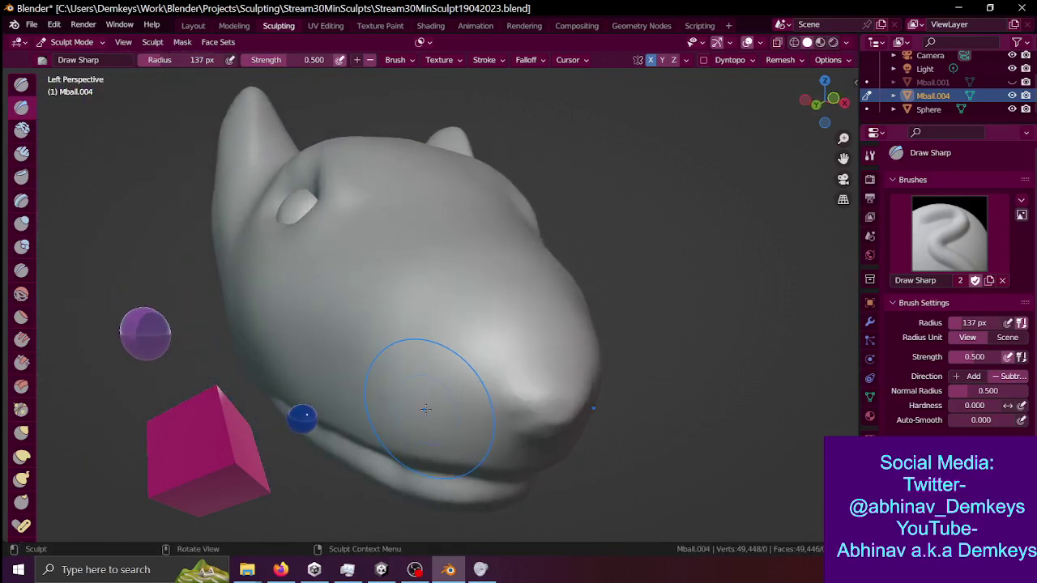
key("w")
left_click(430, 295)
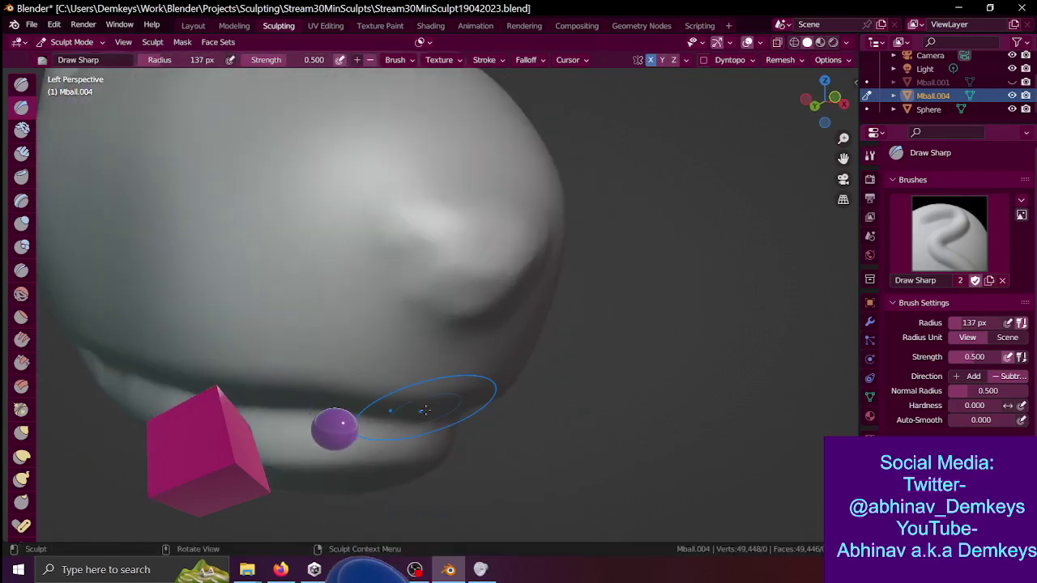
- Smooth out the raised nose on the muzzle tip with the Smooth brush at radius 208 px and strength 0.680
key("shift+space")
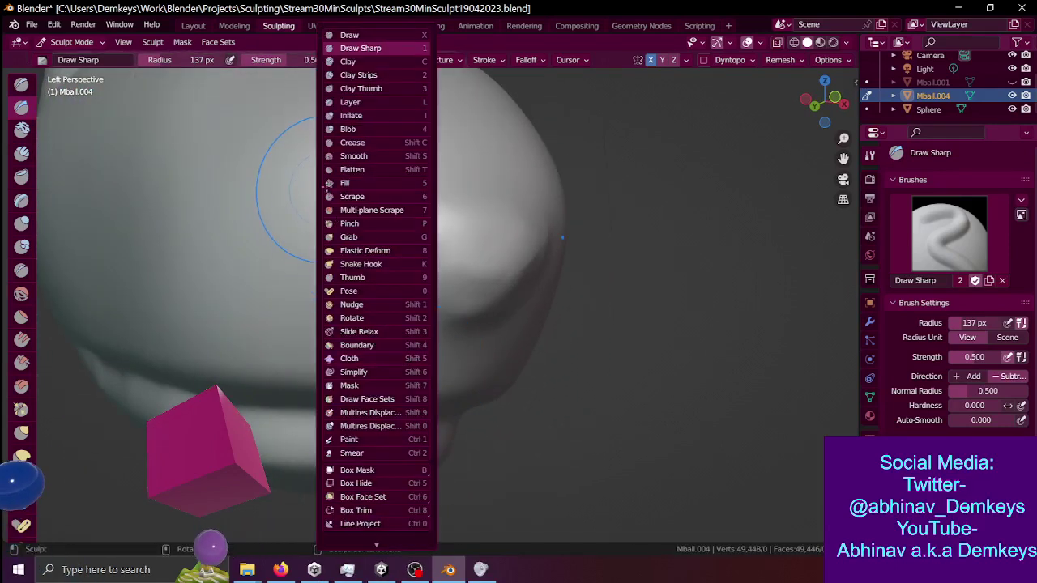
left_click(356, 157)
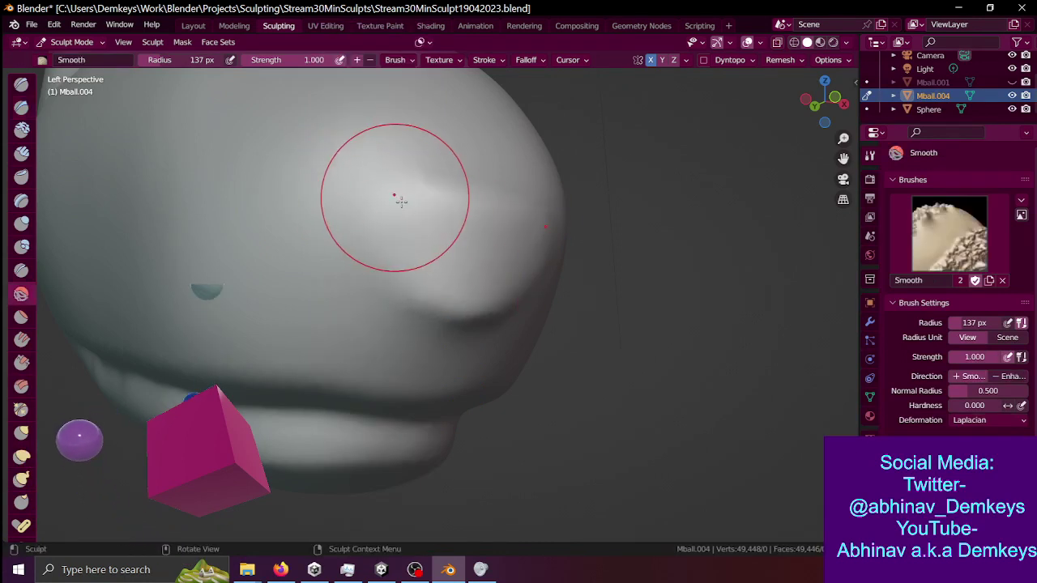
key("shift+f")
left_click(408, 246)
key("f")
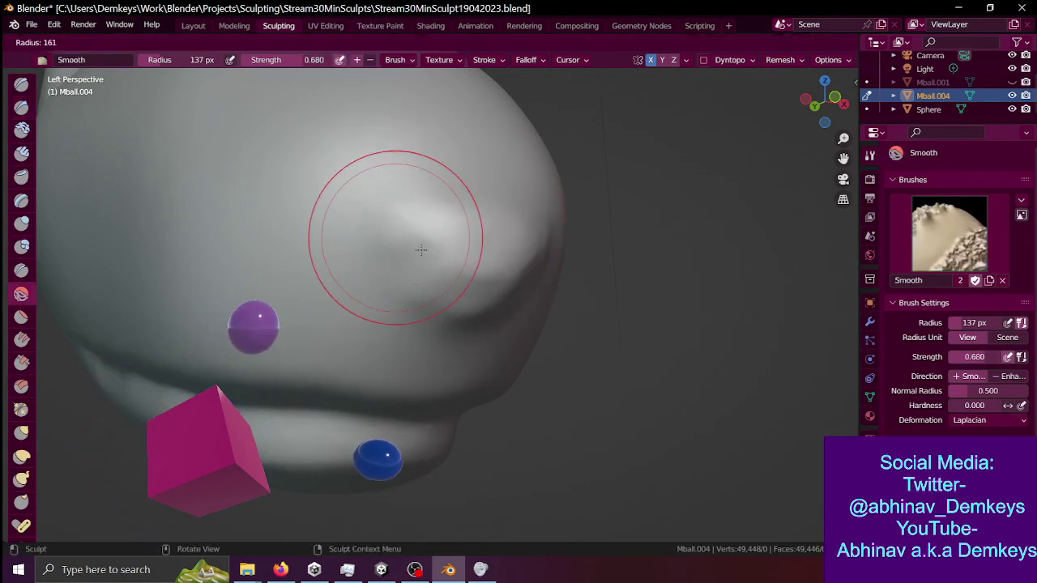
left_click(378, 224)
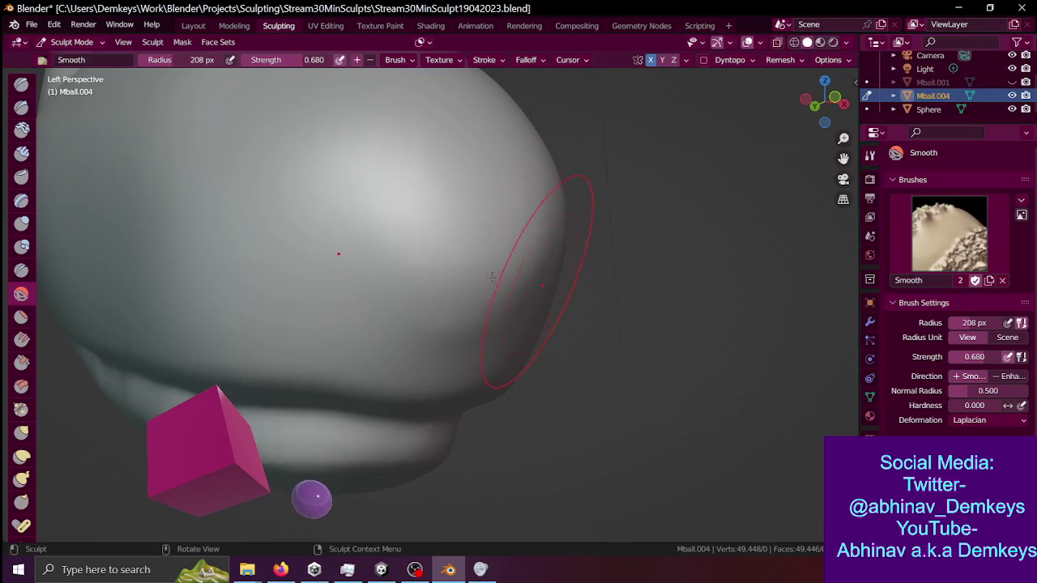
- Shape the upper side of the muzzle below the eye with the Draw brush at strength 0.278, using radii of 234 px and 145 px
key("shift+grave")
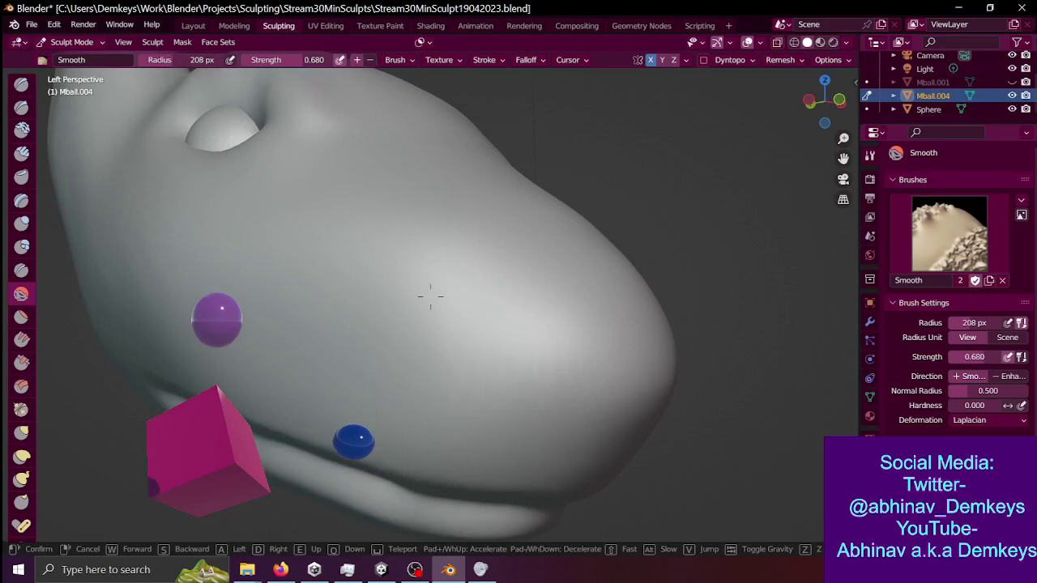
left_click(494, 247)
key("shift+space")
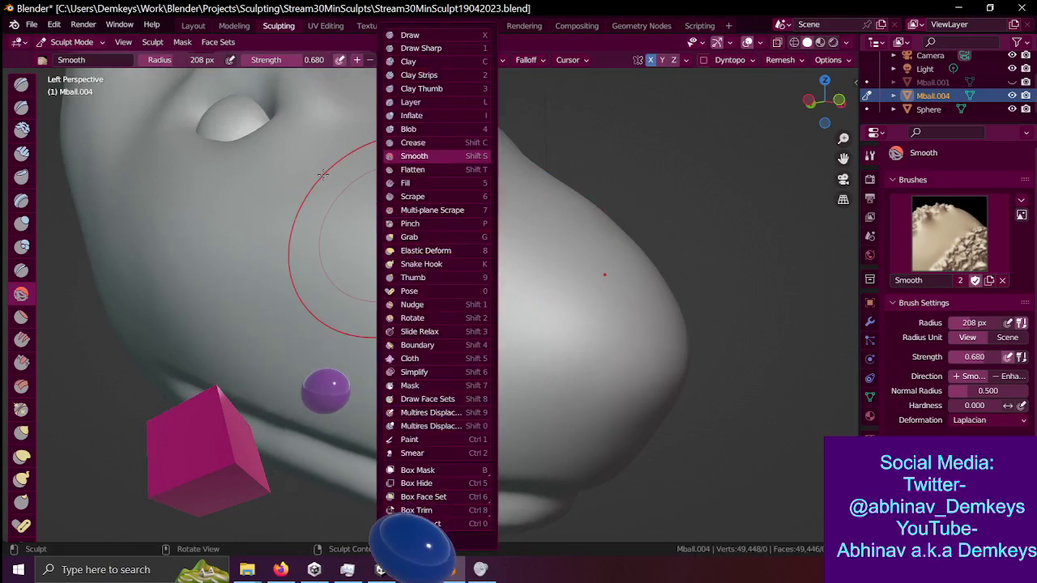
left_click(430, 34)
key("f")
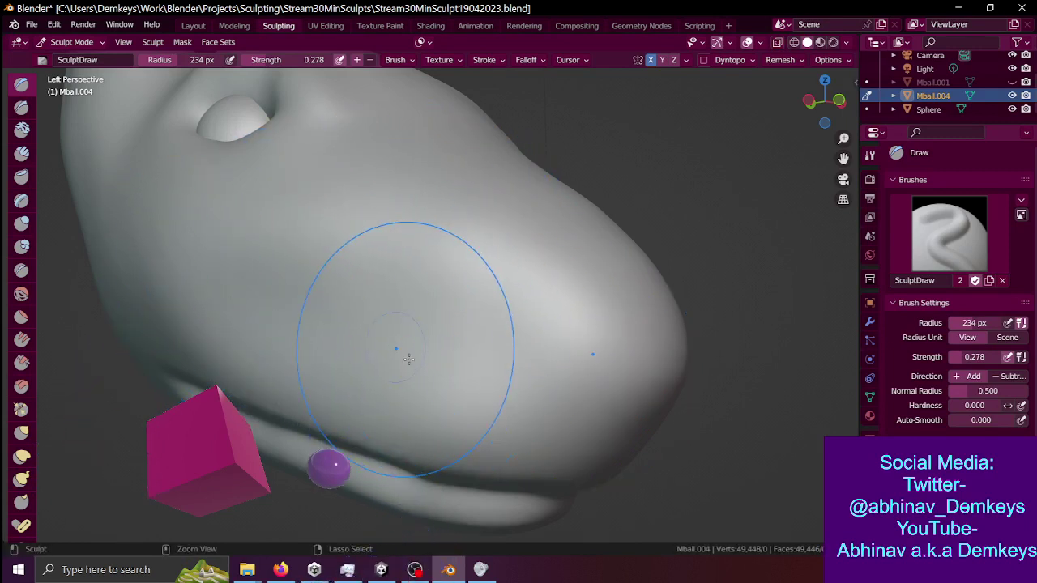
key("shift+grave")
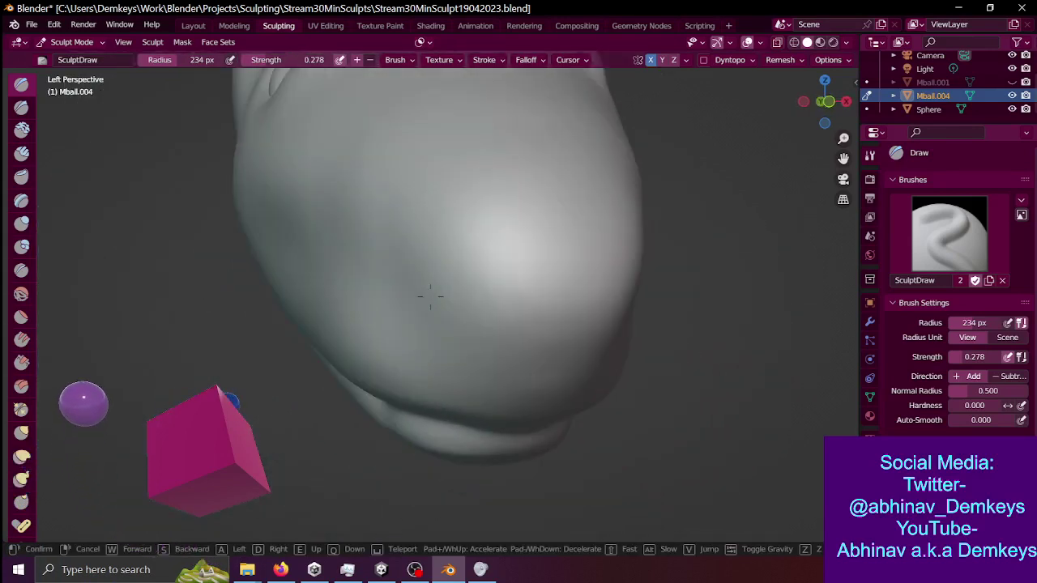
left_click(431, 296)
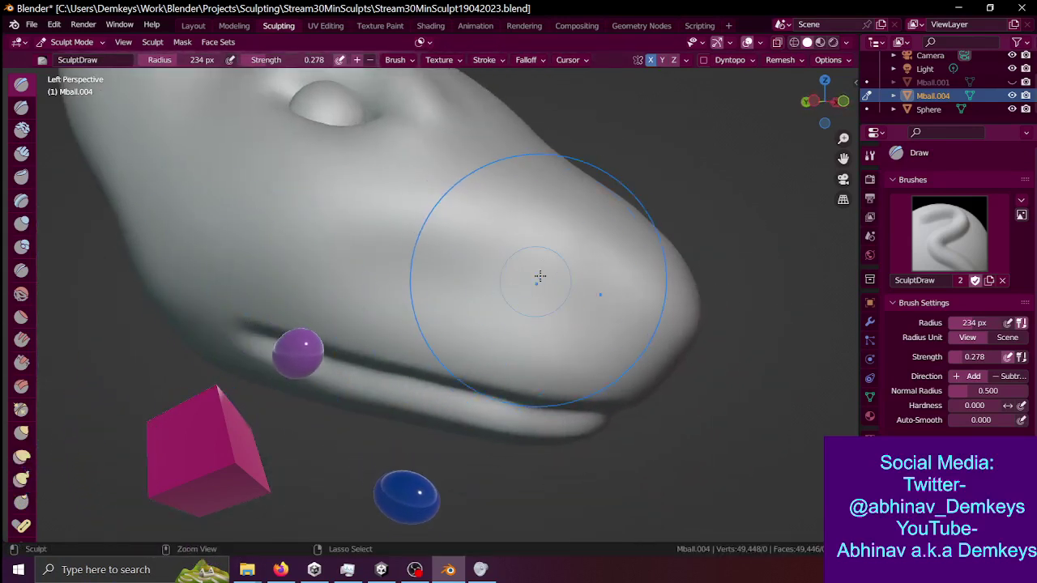
key("f")
left_click(436, 261)
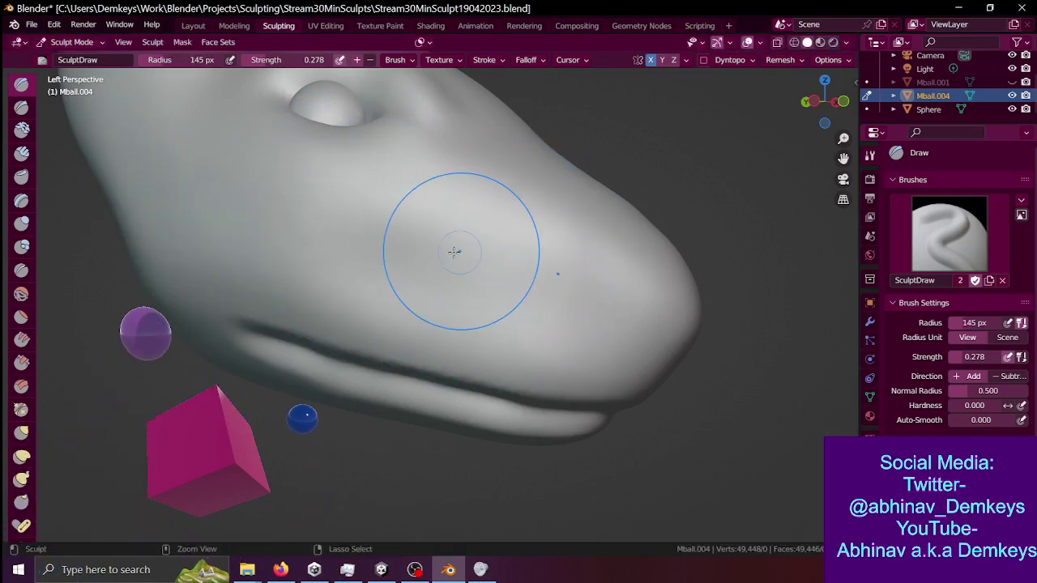
key("shift+grave")
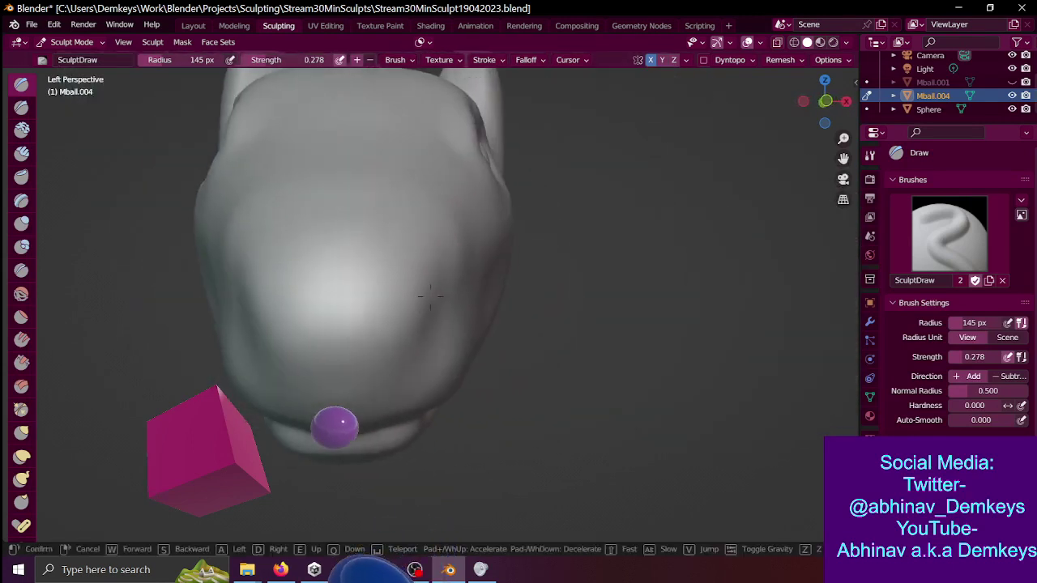
key("a")
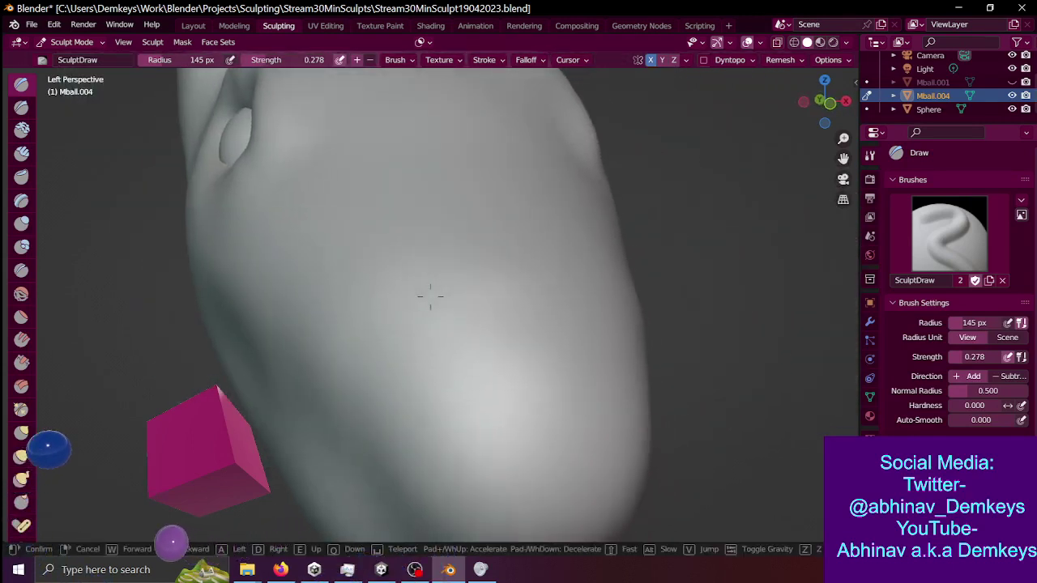
left_click(430, 296)
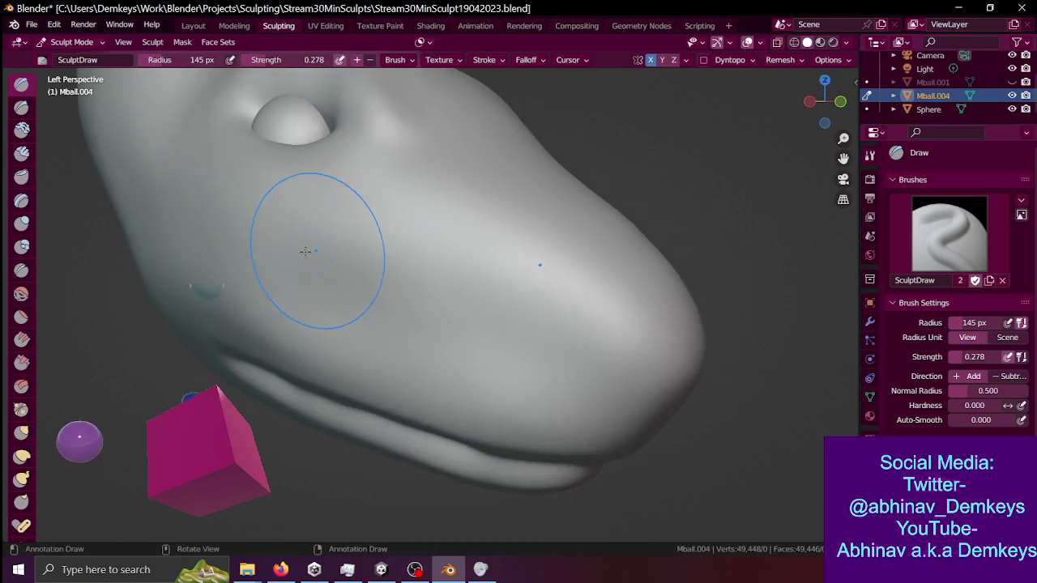
- Smooth the side and bridge of the muzzle with the Smooth brush at radius 145 px and strength 0.680
key("shift+space")
left_click(290, 157)
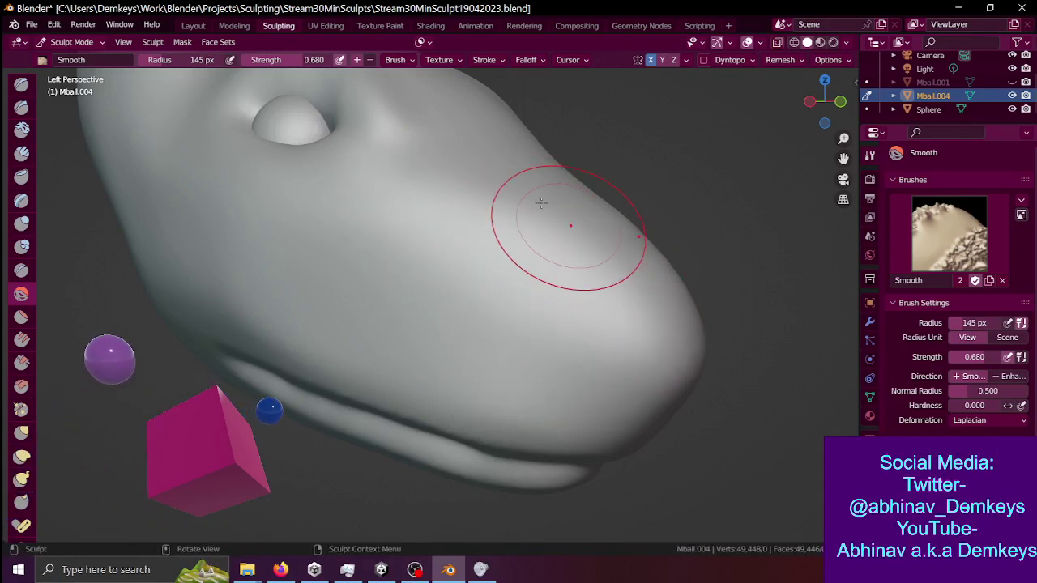
key("shift+grave")
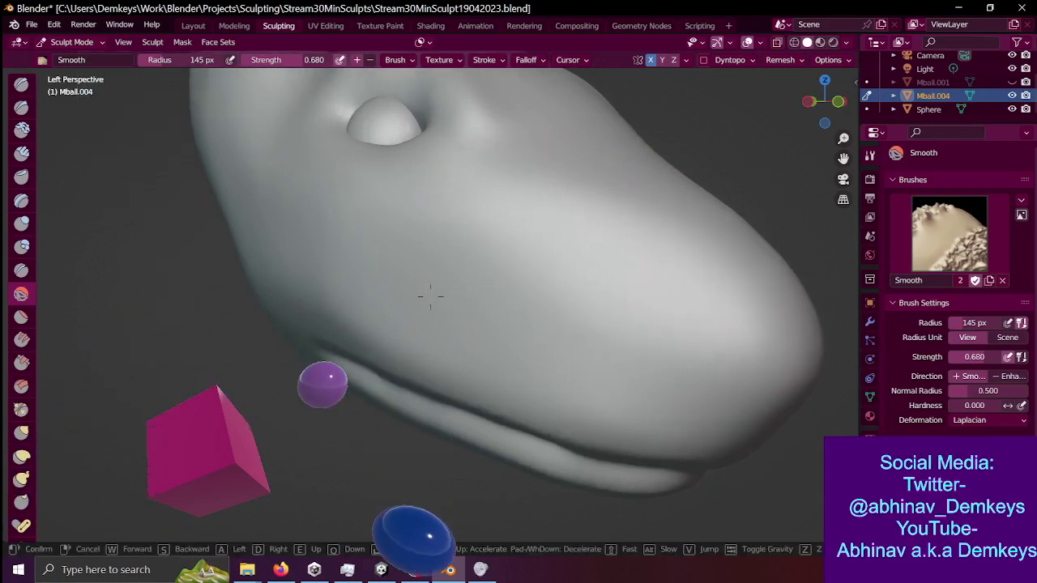
key("a")
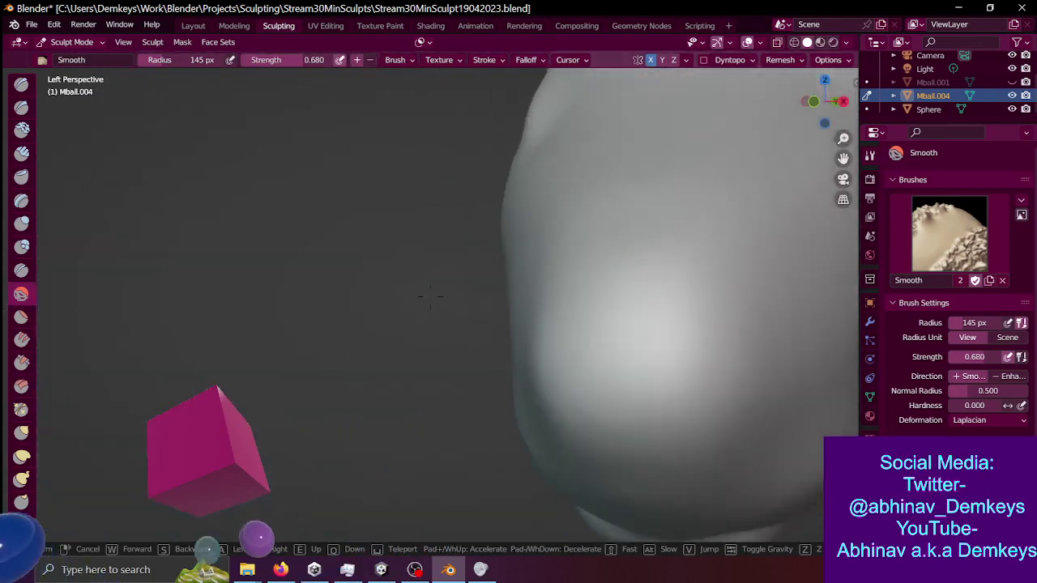
key("a")
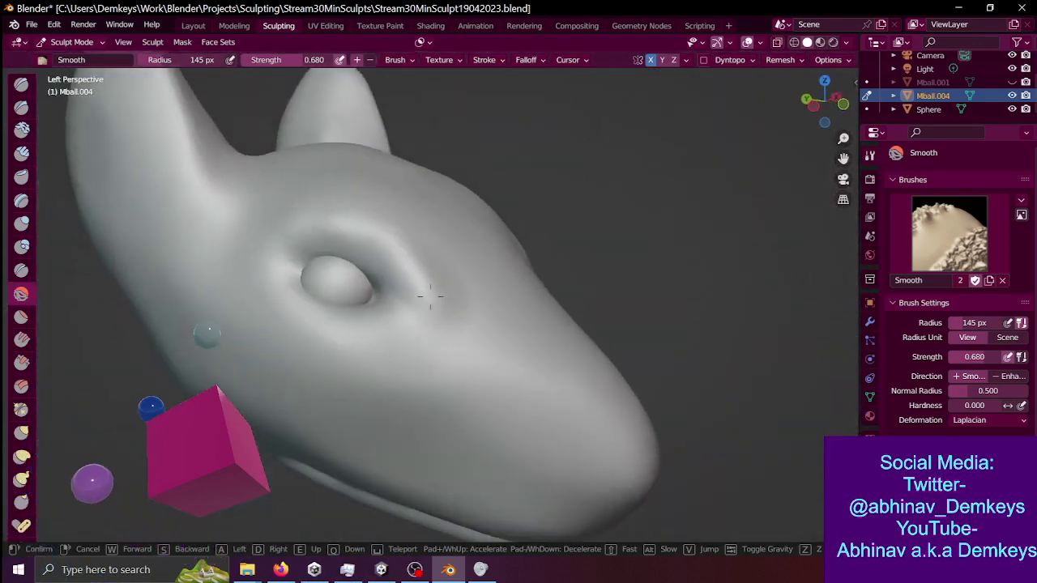
key("s")
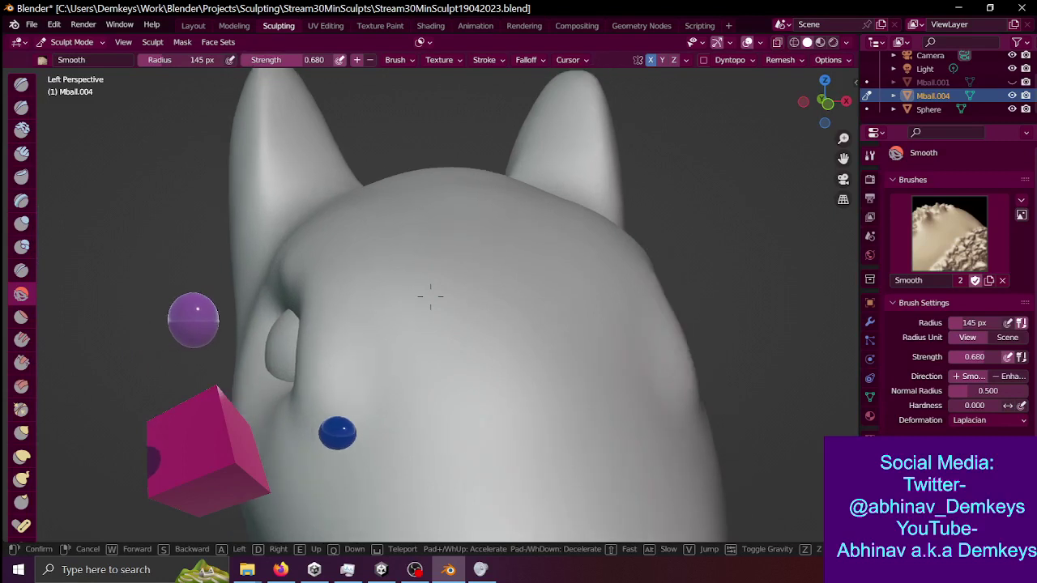
key("a")
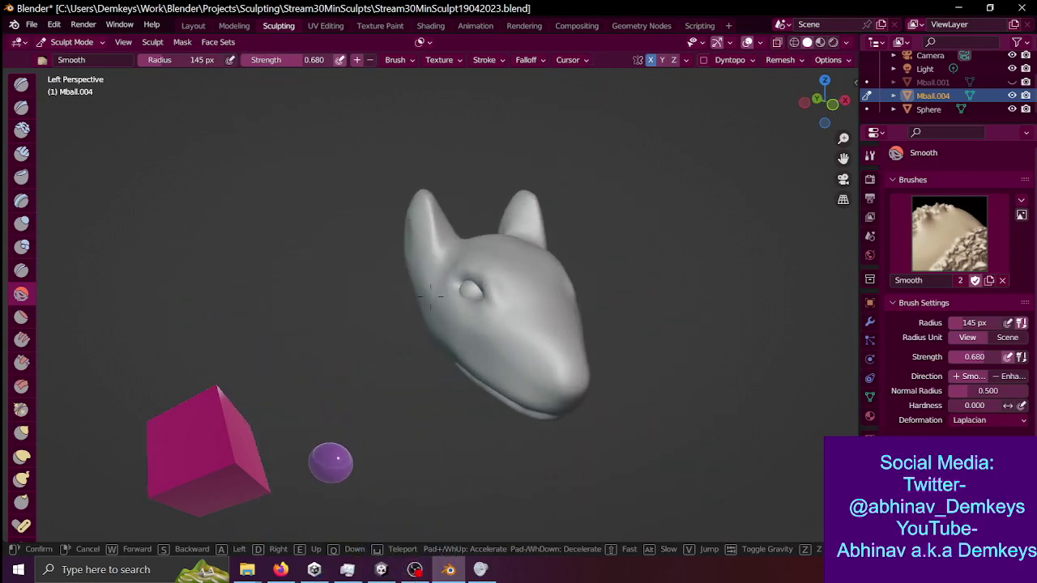
left_click(432, 297)
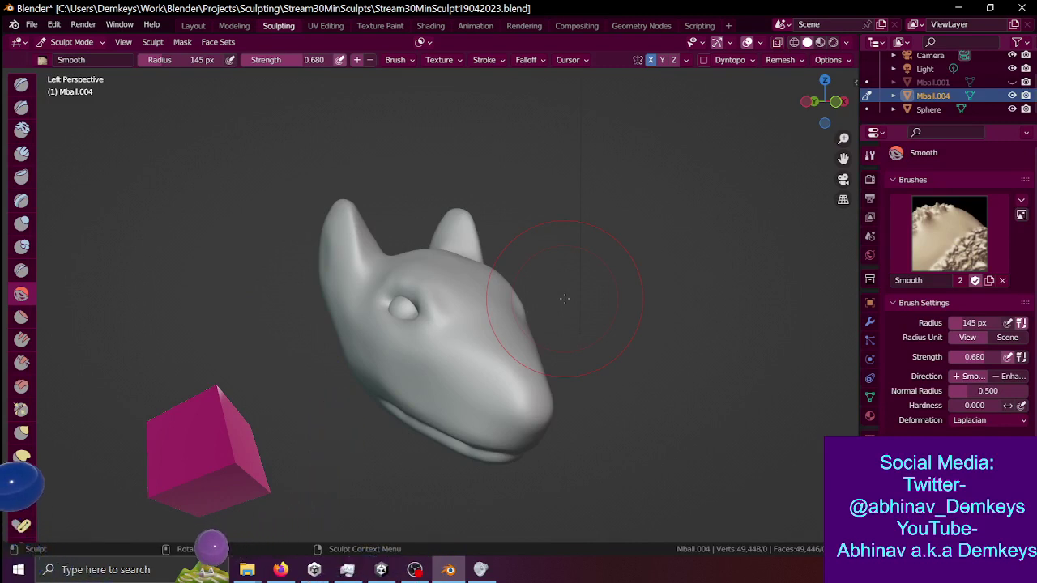
- Build up a horizontal nose ridge across the front of the muzzle with the Draw brush at radius 145 px and strength 0.278
key("shift+grave")
key("w")
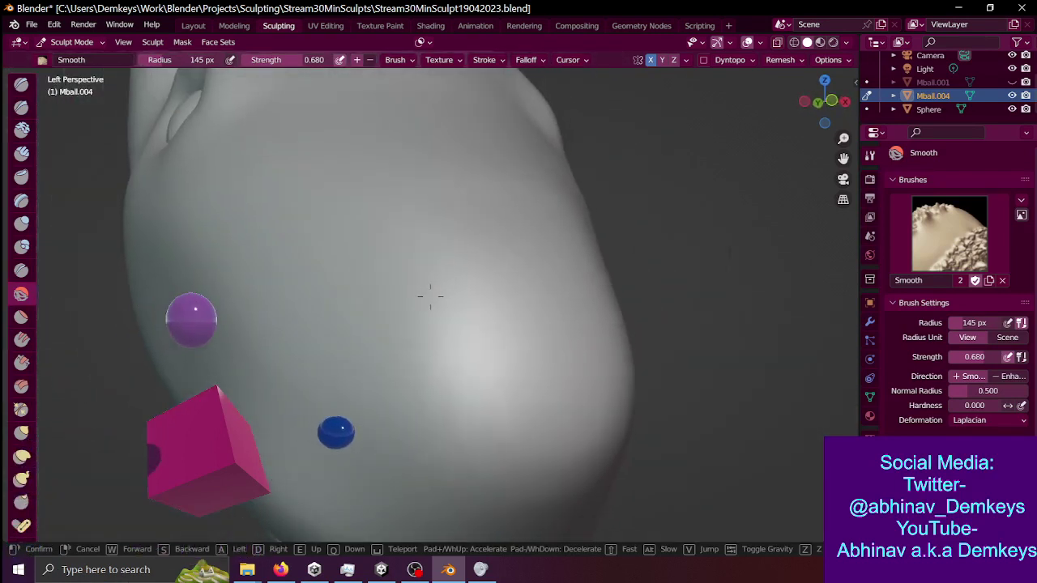
left_click(431, 297)
key("shift+space")
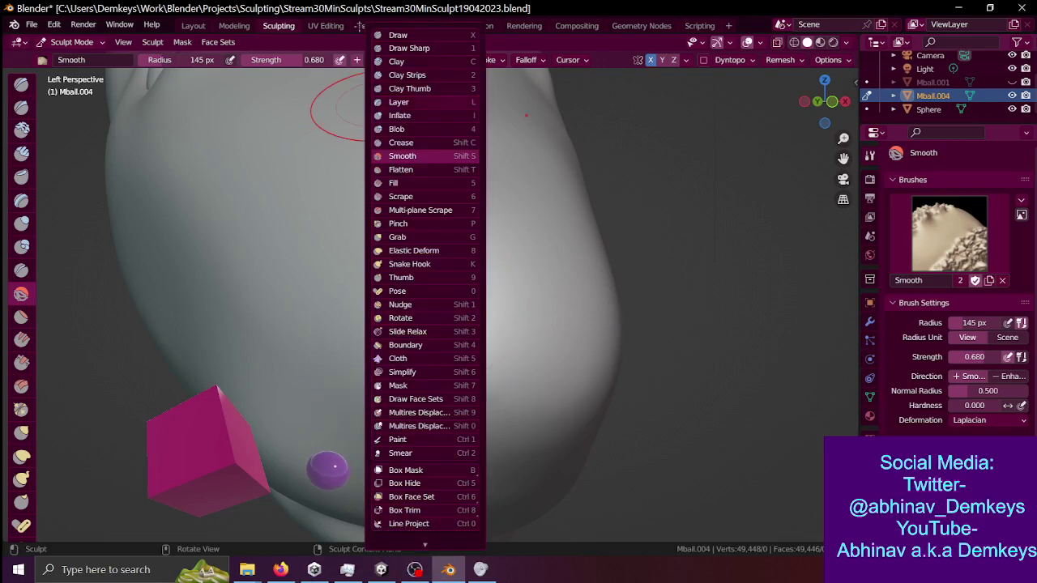
key("x")
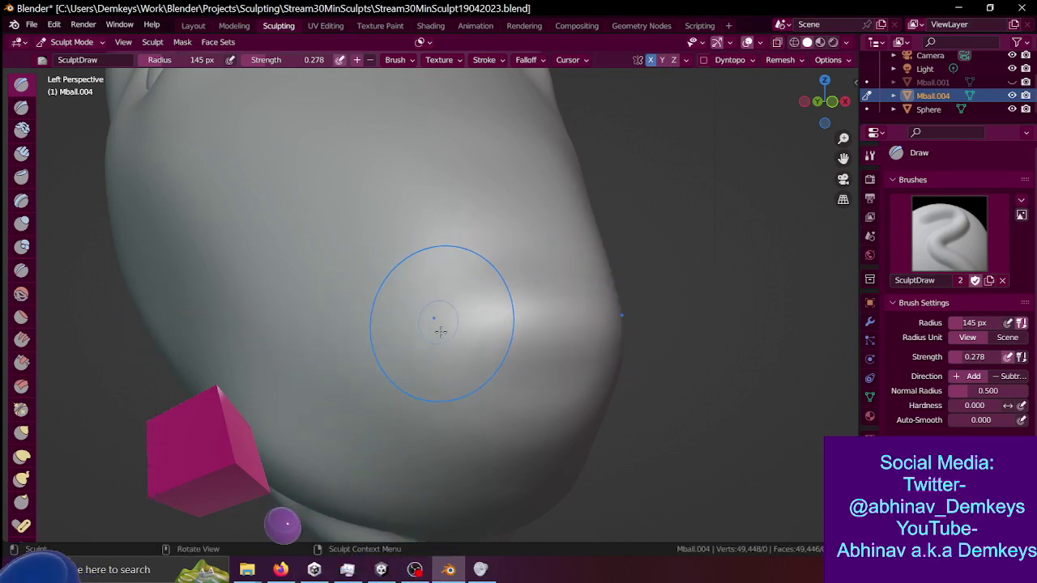
key("shift+grave")
key("s")
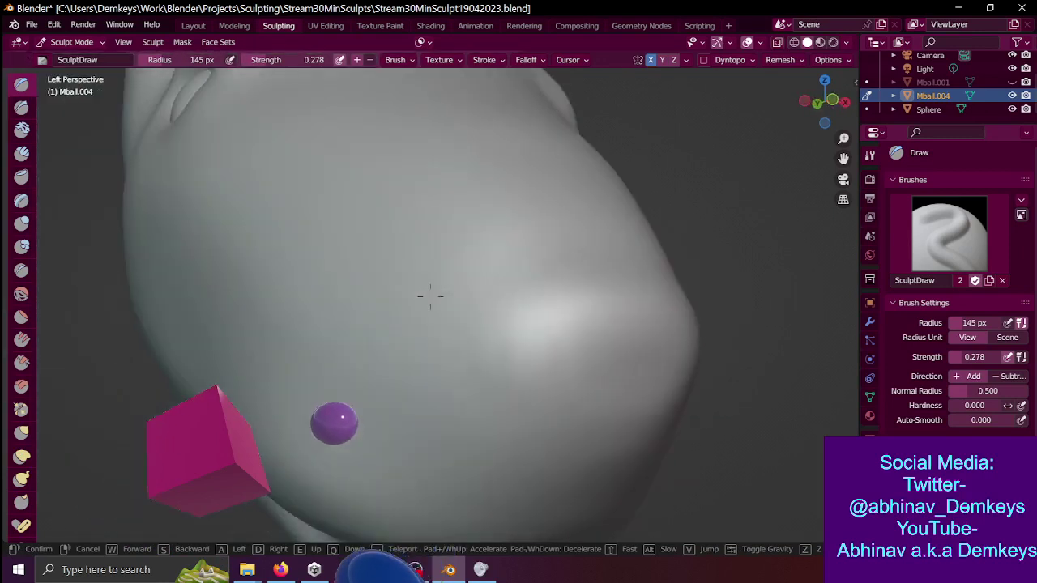
left_click(400, 334)
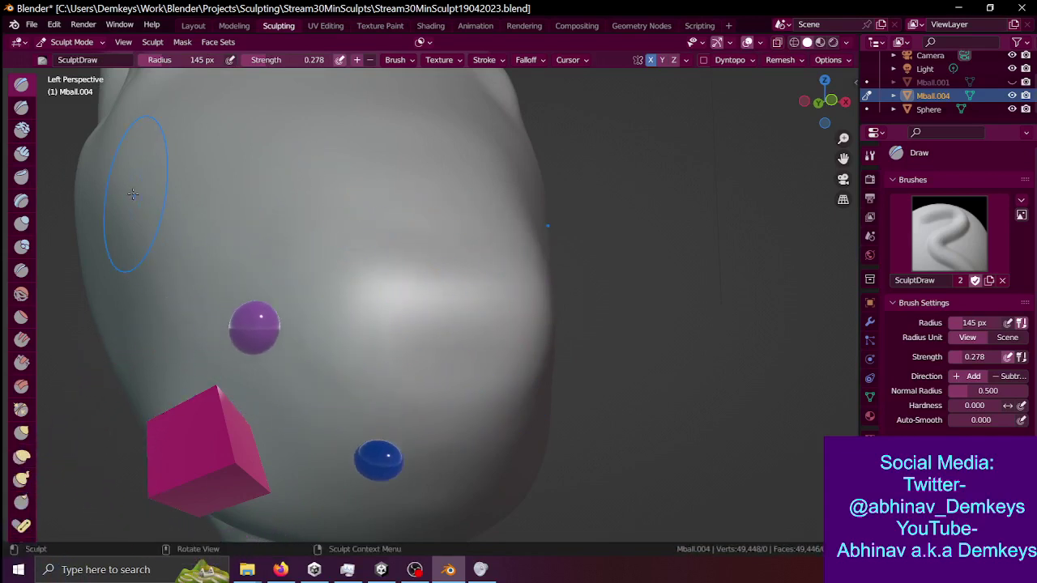
- Examine the raised nose ridge and muzzle profile from both sides and the front of the head
key("shift+grave")
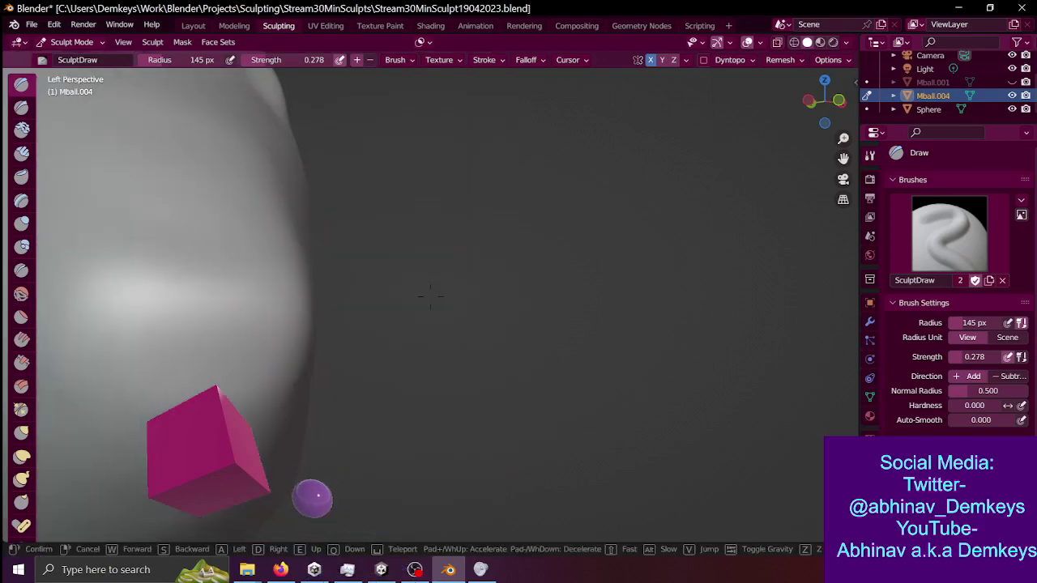
key("s")
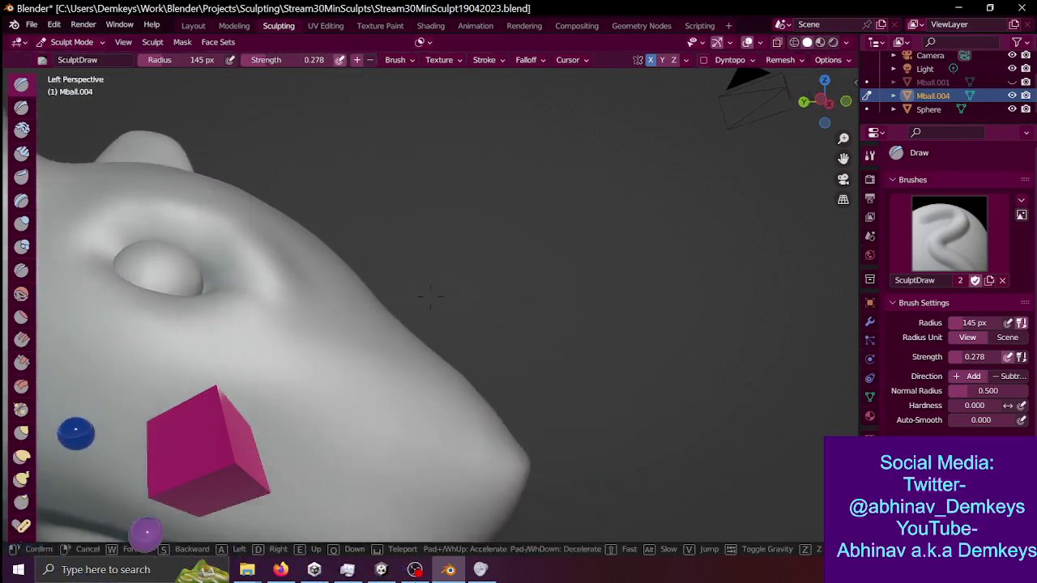
key("w")
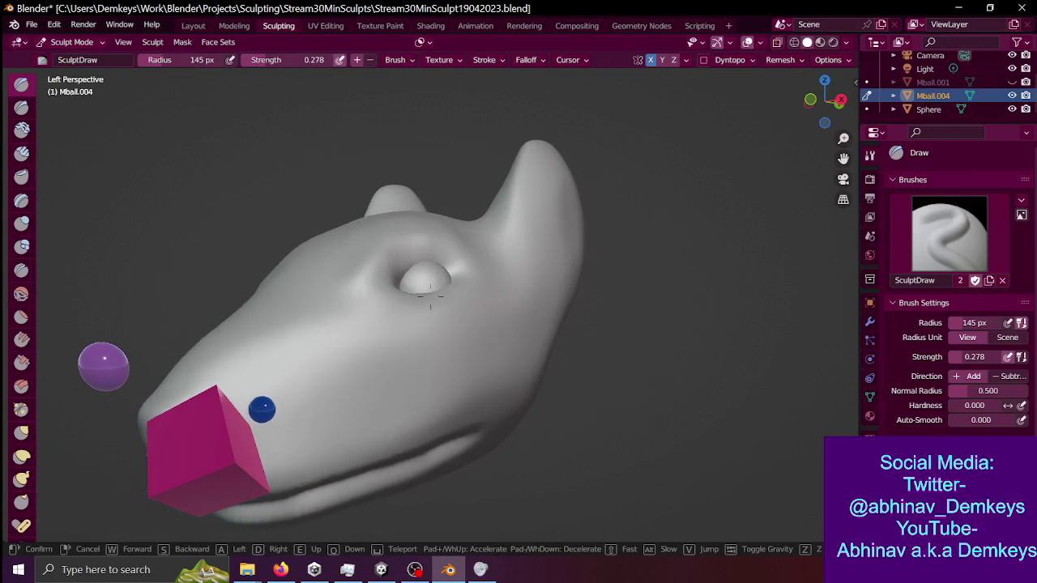
key("a")
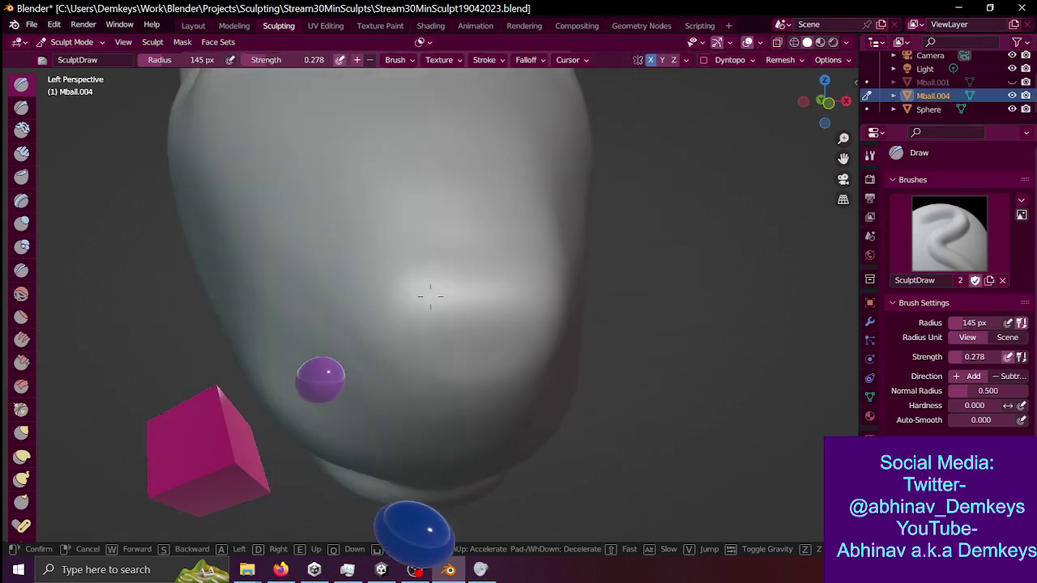
key("s")
key("w")
left_click(430, 296)
- Soften the nose ridge and surrounding muzzle with the Smooth brush, setting its strength to 0.481 and its radius to 171 px
key("shift+space")
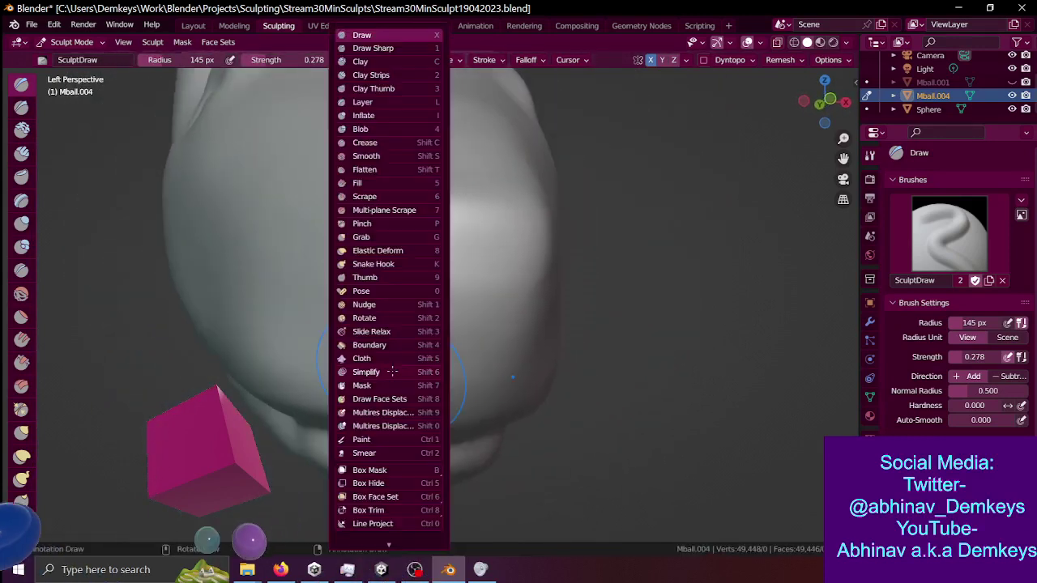
key("shift+space")
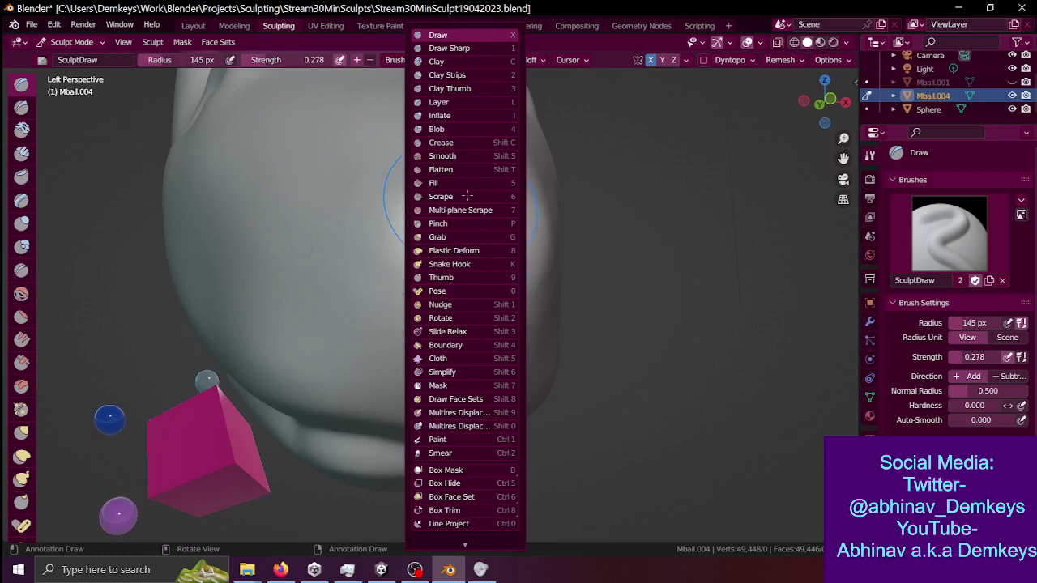
left_click(481, 156)
key("g")
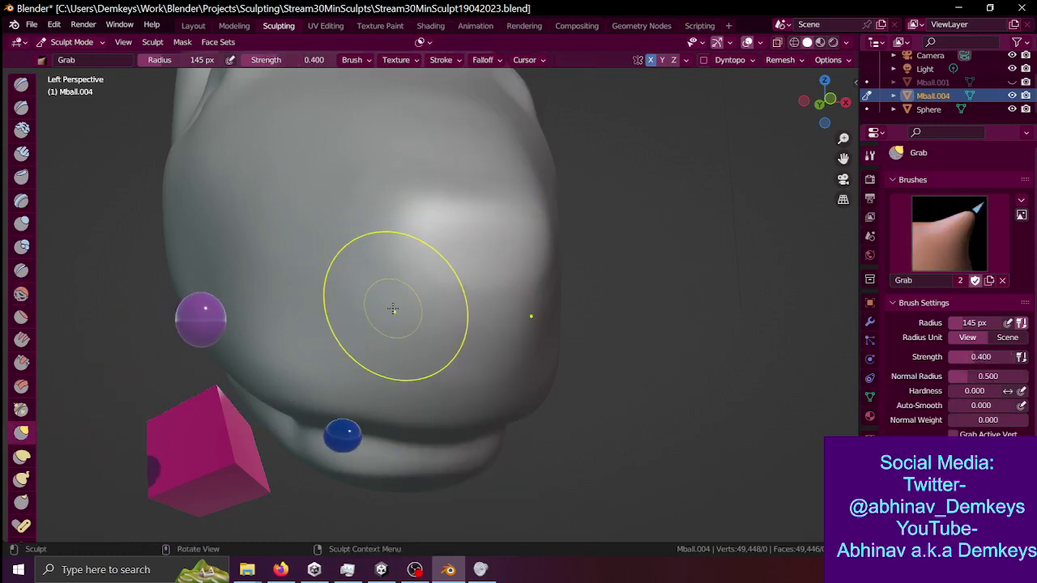
key("shift+space")
left_click(343, 153)
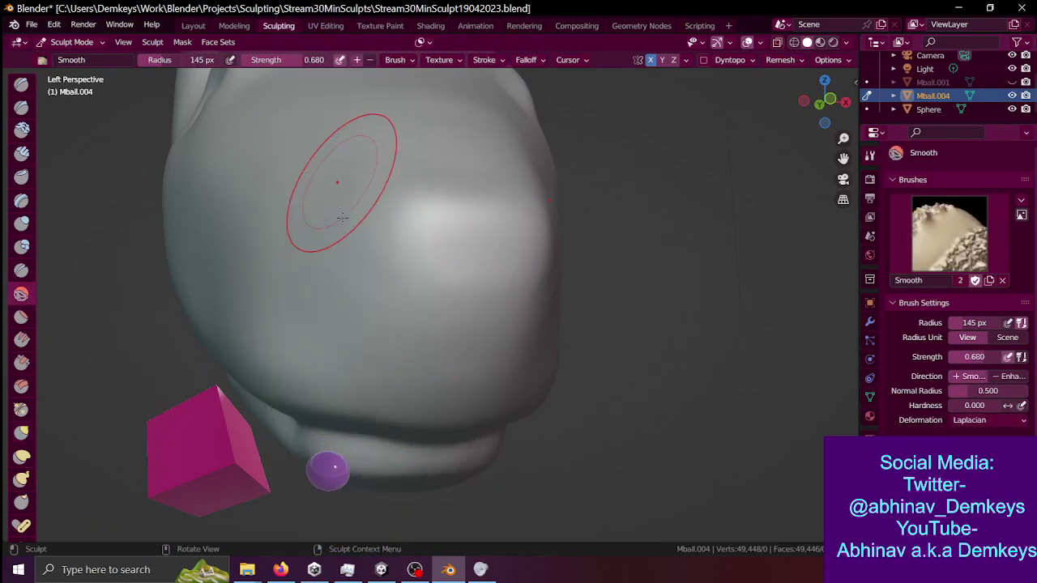
key("shift+f")
left_click(359, 311)
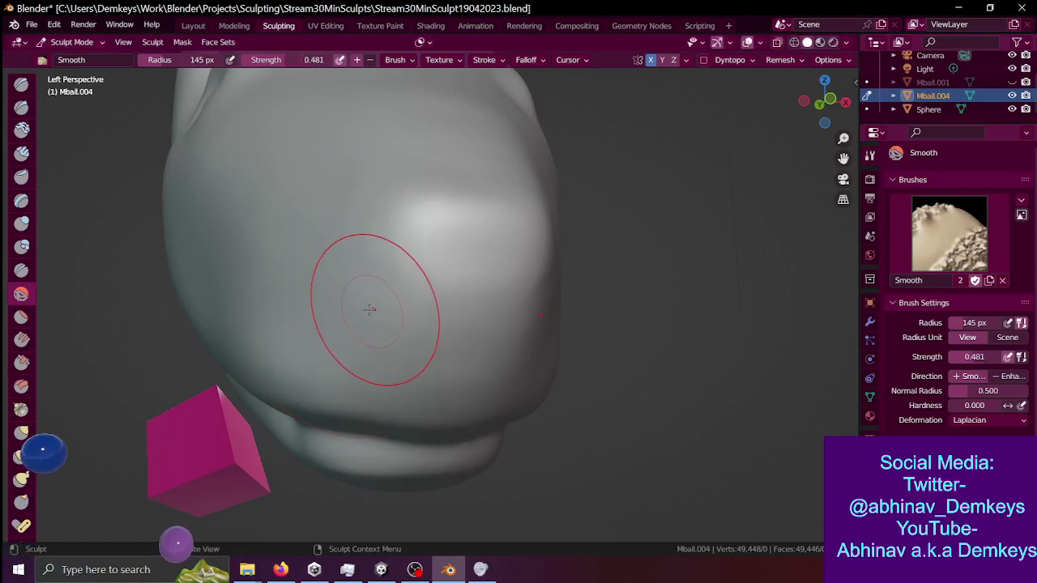
key("f")
left_click(337, 252)
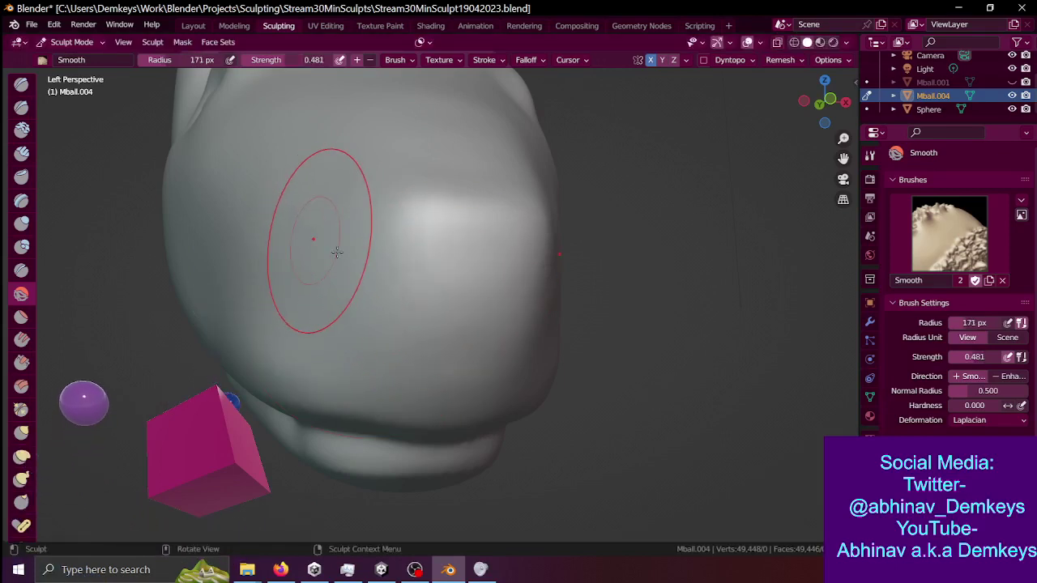
- Examine the nose and the whole head from the side and a three-quarter view, and switch to OBS
key("shift+grave")
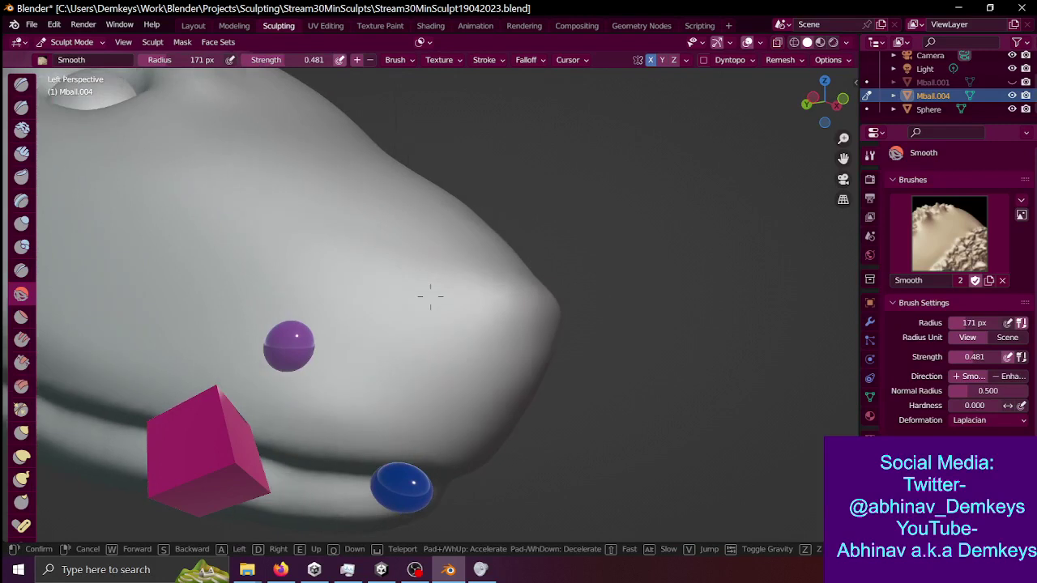
key("s")
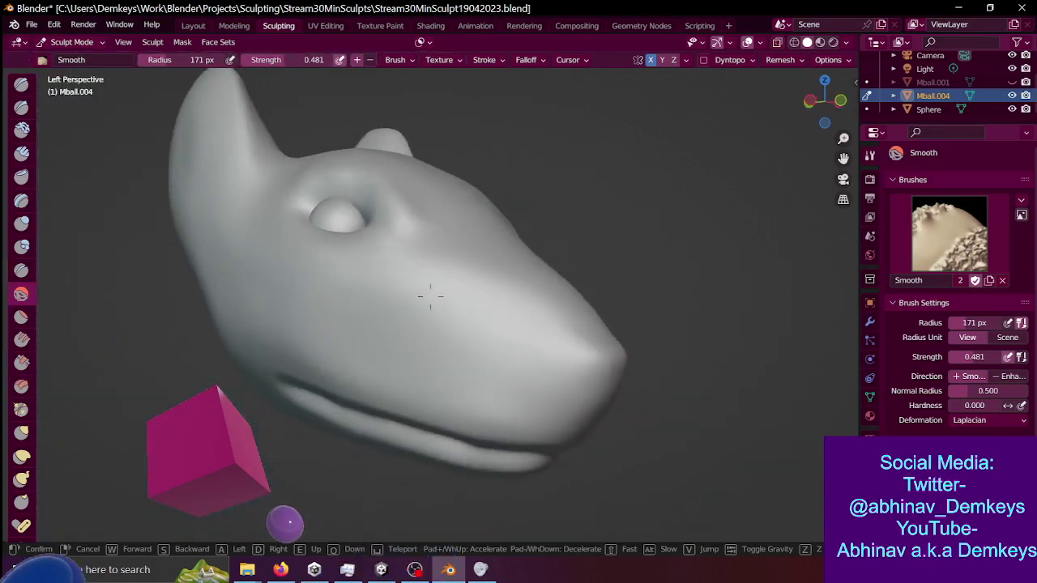
left_click(273, 220)
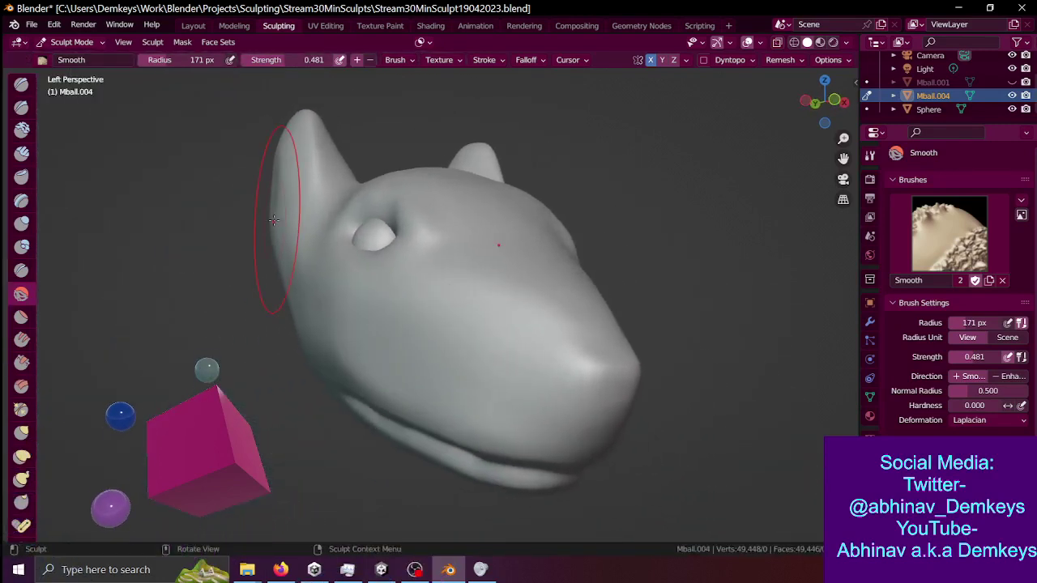
left_click(424, 573)
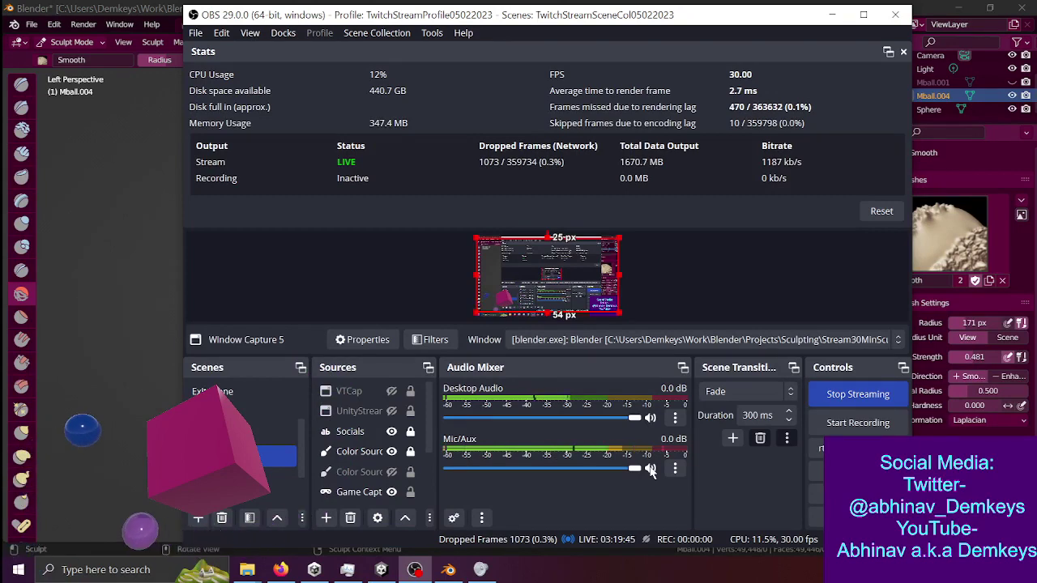
- Return to Blender, examine the sculpted head from nearby three-quarter viewpoints in walk navigation, and switch back to OBS
left_click(830, 16)
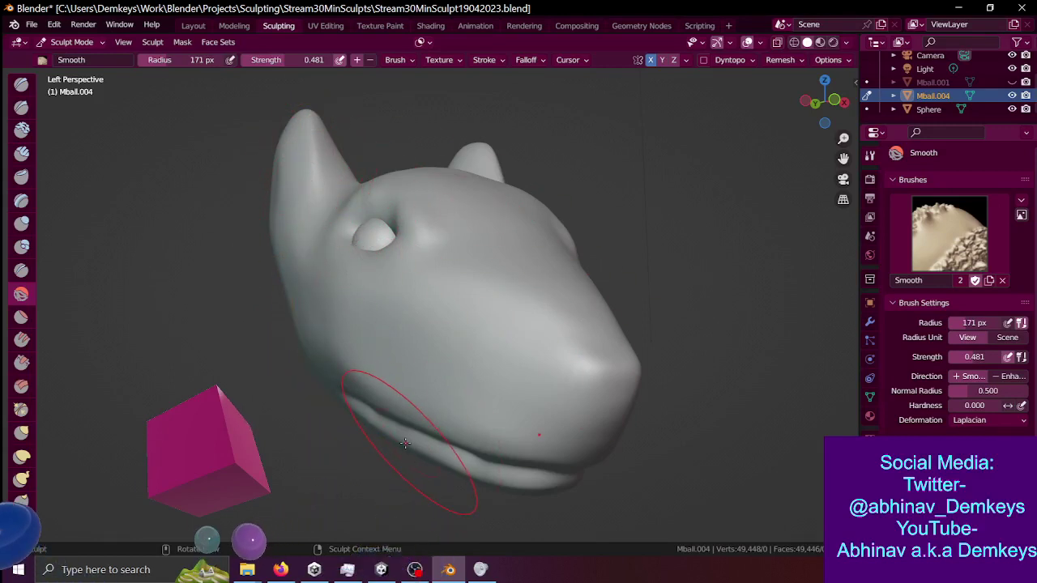
key("shift+grave")
key("w")
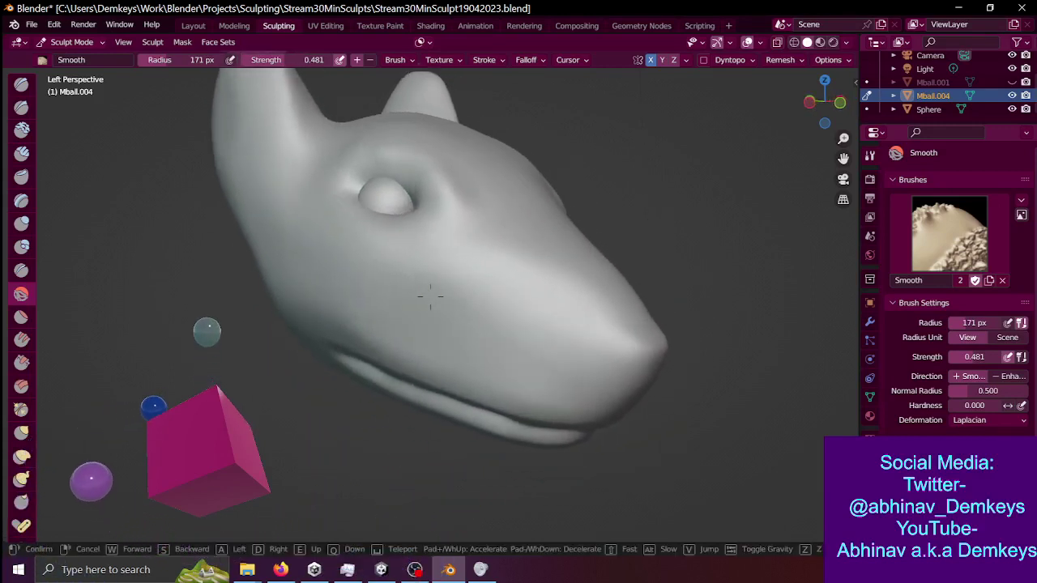
key("d")
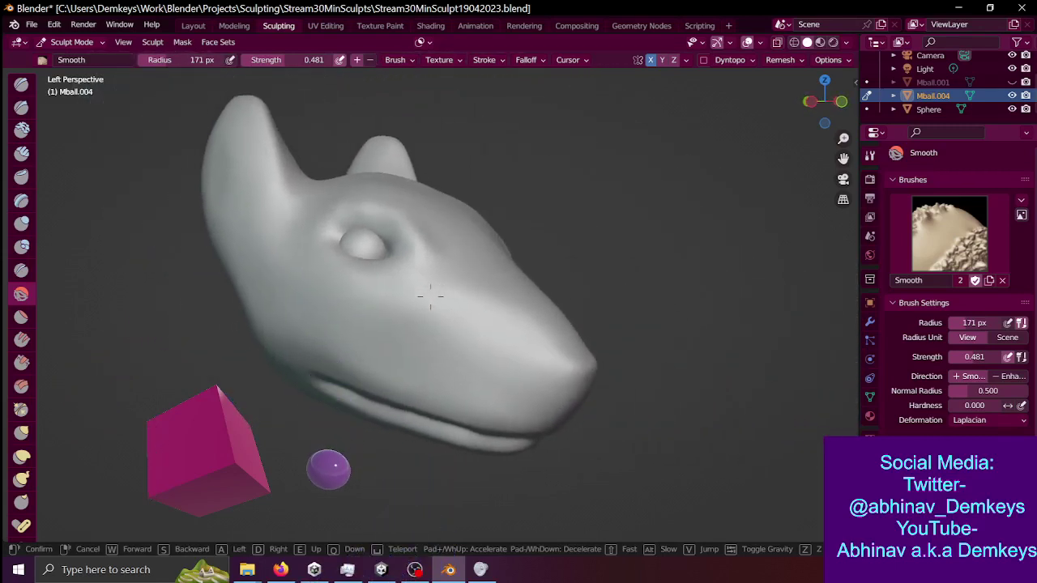
key("w")
key("a")
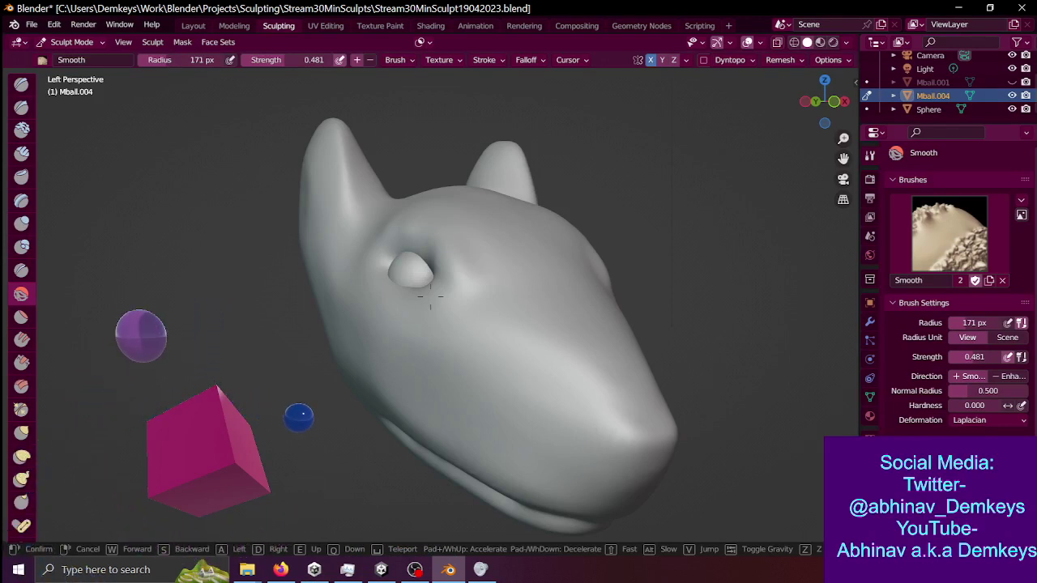
left_click(430, 299)
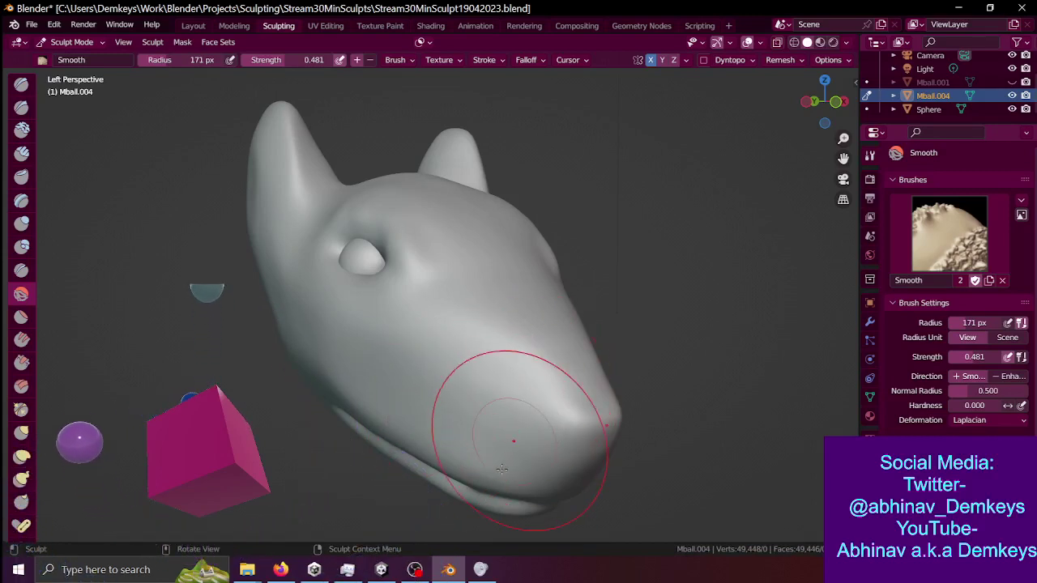
left_click(414, 570)
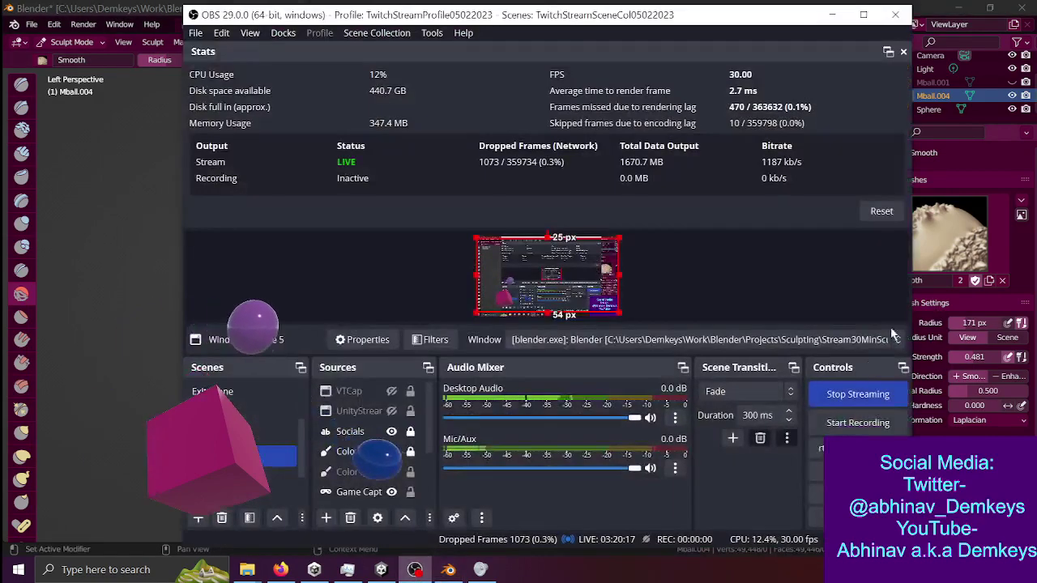